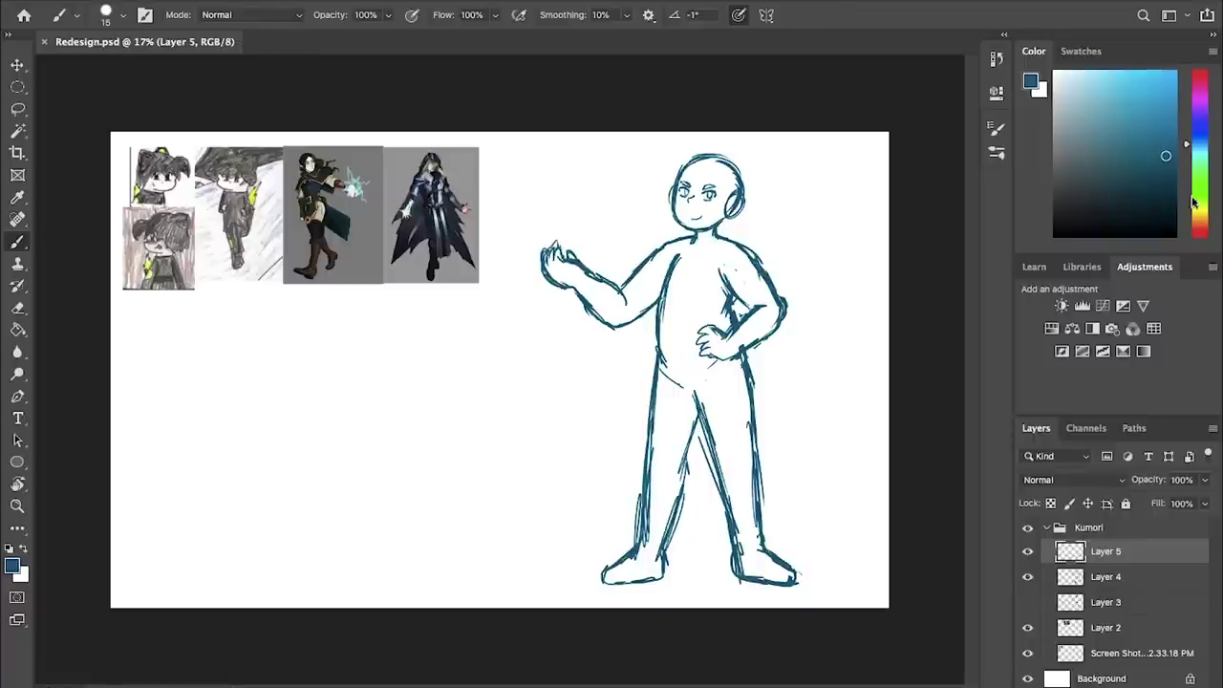
- Set the brush colour to dark red and lower the opacity of Layer 4, the blue body sketch, to 60%
click(1199, 233)
click(1089, 578)
key(8)
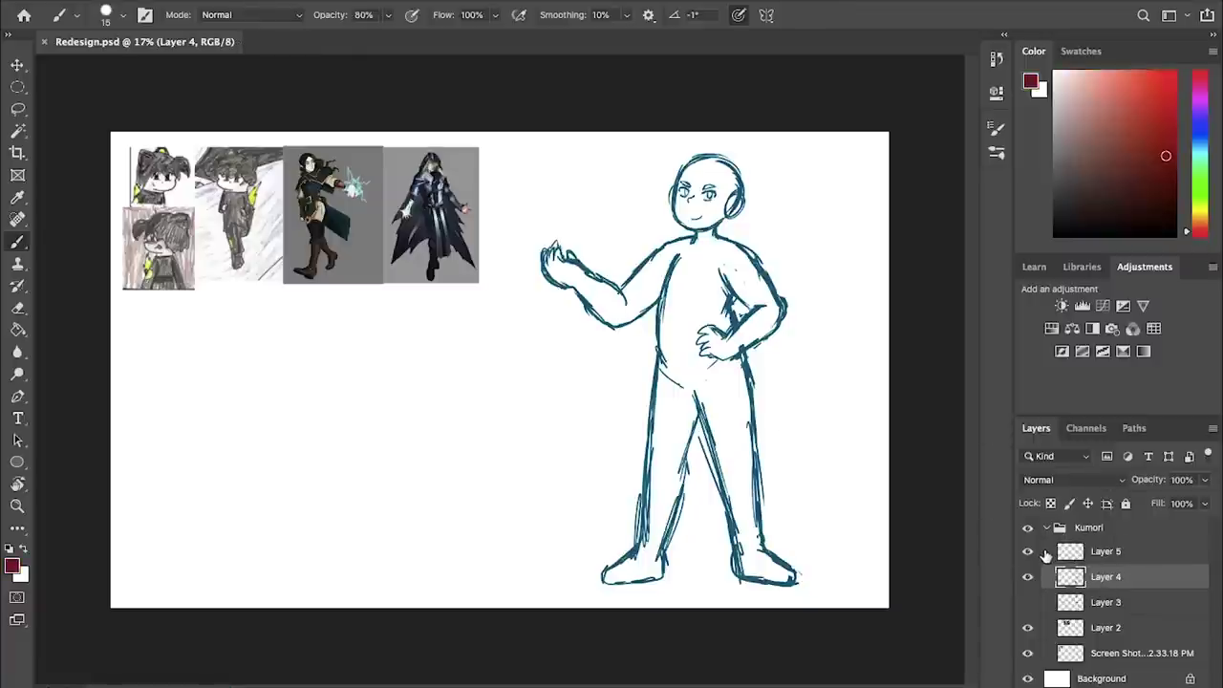
key(v)
key(8)
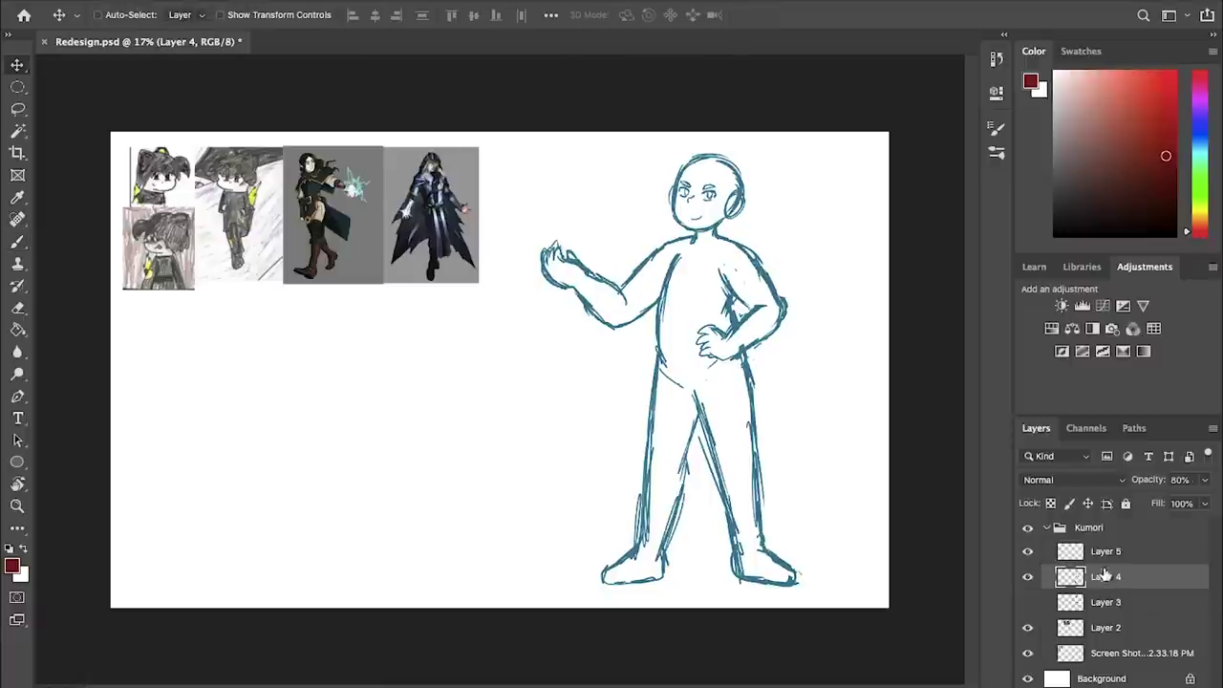
key(6)
- On Layer 5, sketch the crown of the hair and the fringe falling over the forehead in dark red
click(1099, 552)
key(b)
scroll(555, 417, up, 3)
drag(535, 268, 677, 442)
drag(754, 267, 519, 272)
scroll(786, 226, up, 1)
drag(786, 226, 659, 236)
mouse_move(581, 203)
mouse_down()
mouse_move(631, 179)
mouse_move(672, 184)
mouse_up()
drag(617, 214, 633, 239)
mouse_move(634, 216)
mouse_down()
mouse_move(663, 251)
mouse_move(690, 256)
mouse_up()
mouse_move(632, 184)
mouse_down()
mouse_move(692, 196)
mouse_move(710, 277)
mouse_move(681, 311)
mouse_up()
mouse_move(640, 183)
mouse_down()
mouse_move(564, 170)
mouse_move(602, 184)
mouse_move(579, 197)
mouse_move(590, 190)
mouse_up()
- Sketch and tidy the spiky hair tufts at the figure's left temple and refine the strands around the head
key(e)
key(b)
mouse_move(594, 194)
mouse_down()
mouse_move(567, 175)
mouse_move(568, 201)
mouse_up()
drag(576, 213, 547, 237)
drag(562, 225, 556, 252)
drag(626, 193, 613, 241)
mouse_move(635, 210)
mouse_down()
mouse_move(640, 235)
mouse_move(594, 220)
mouse_up()
drag(590, 224, 575, 232)
drag(575, 235, 569, 277)
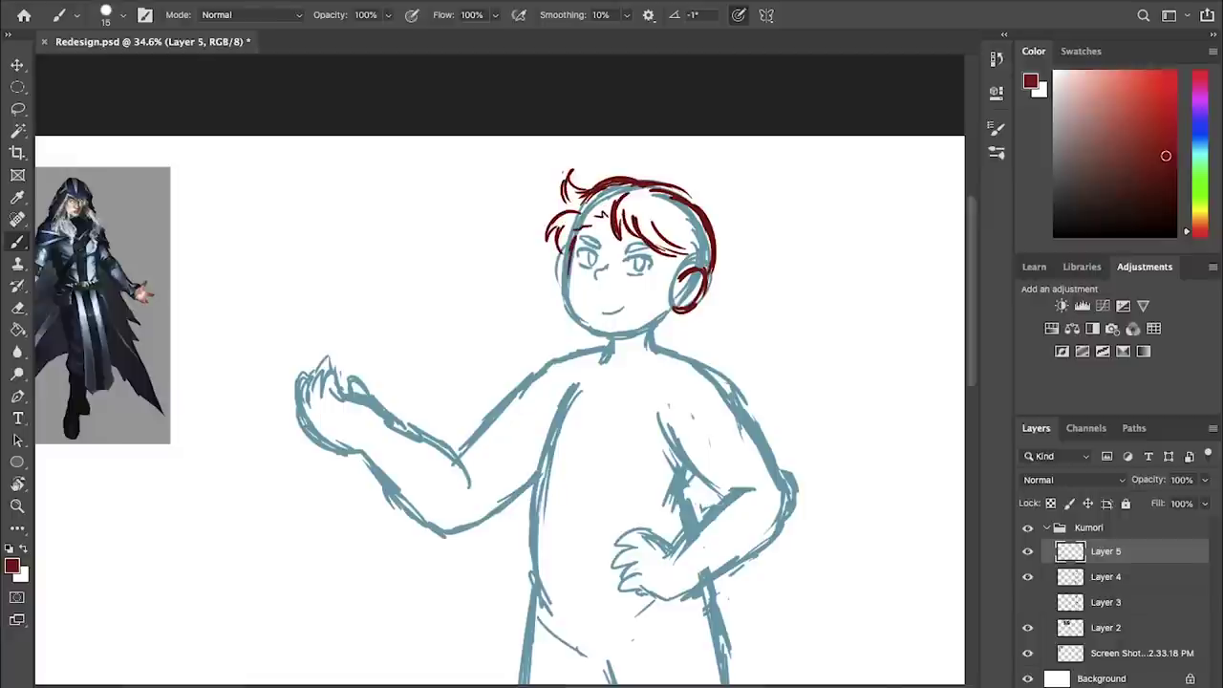
key(e)
key(b)
mouse_move(571, 172)
mouse_down()
mouse_move(592, 191)
mouse_move(552, 222)
mouse_move(542, 249)
mouse_up()
key(e)
key(b)
mouse_move(652, 180)
mouse_down()
mouse_move(712, 226)
mouse_move(717, 266)
mouse_move(658, 304)
mouse_move(682, 297)
mouse_up()
- Sketch a V-shaped collar at the neck with the folded hood behind the shoulders
mouse_move(653, 405)
mouse_down()
mouse_move(774, 336)
mouse_move(947, 377)
mouse_up()
scroll(917, 357, down, 2)
mouse_move(867, 319)
mouse_down()
mouse_move(1082, 343)
mouse_move(1001, 224)
mouse_up()
scroll(678, 284, down, 1)
drag(669, 286, 484, 306)
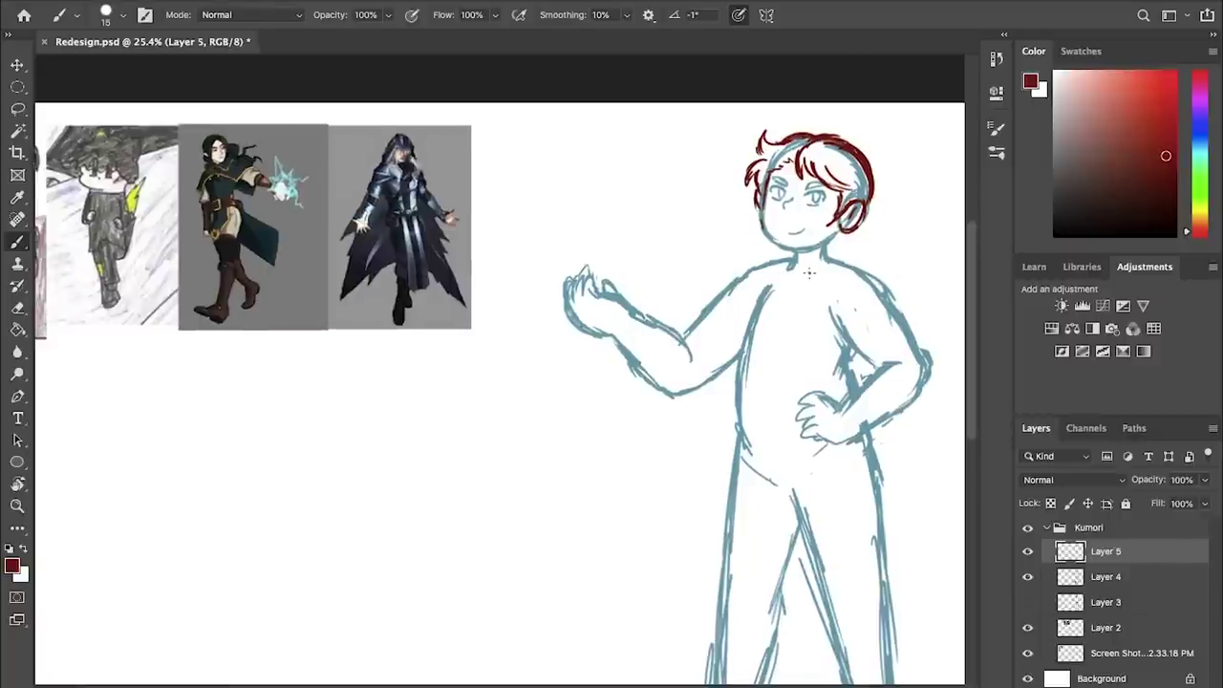
mouse_move(751, 266)
mouse_down()
mouse_move(775, 296)
mouse_move(840, 298)
mouse_up()
drag(798, 262, 857, 235)
key(super+z)
mouse_move(881, 275)
mouse_down()
mouse_move(829, 278)
mouse_move(828, 241)
mouse_move(802, 248)
mouse_up()
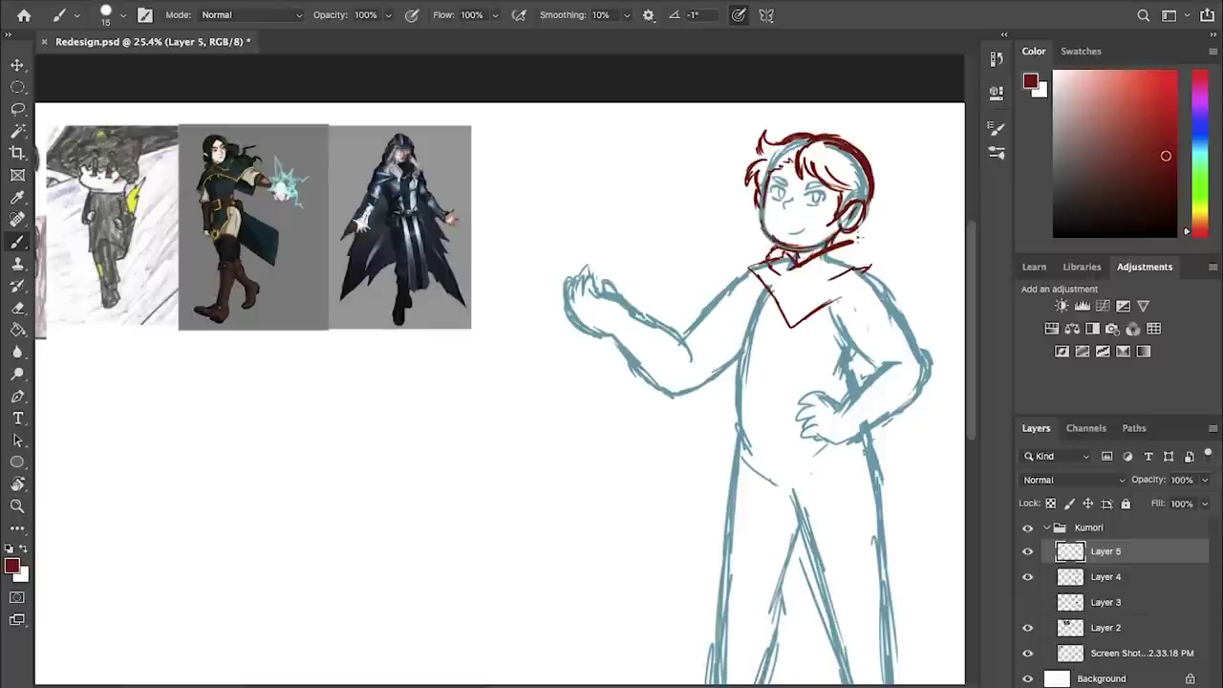
drag(868, 240, 873, 273)
key(super+z)
- Sketch two pointed cat ears on top of the head, redoing strokes that miss the shape
mouse_move(847, 143)
mouse_down()
mouse_move(880, 116)
mouse_move(873, 180)
mouse_up()
key(super+z)
drag(810, 132, 806, 110)
mouse_move(806, 109)
mouse_down()
mouse_move(784, 132)
mouse_move(805, 111)
mouse_up()
mouse_move(850, 143)
mouse_down()
mouse_move(875, 122)
mouse_move(873, 163)
mouse_up()
key(super+z)
mouse_move(854, 155)
mouse_down()
mouse_move(870, 134)
mouse_move(871, 167)
mouse_up()
drag(785, 131, 805, 108)
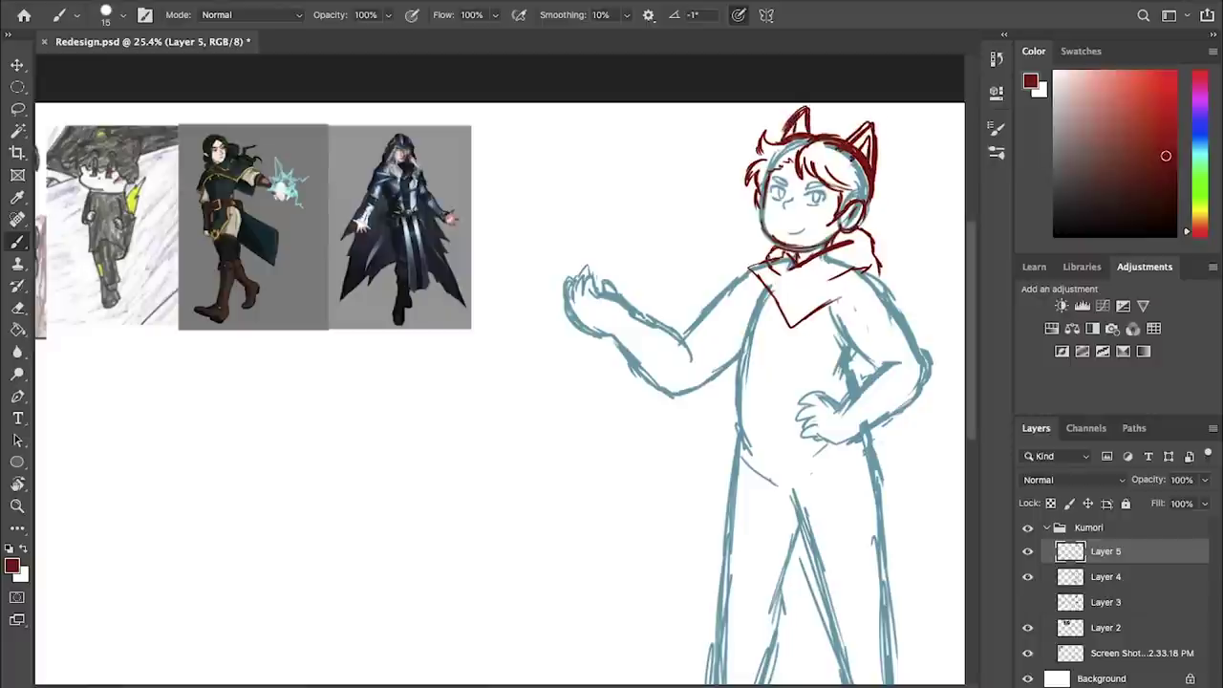
- Sketch the short cape draped over both shoulders below the V-shaped collar
drag(814, 279, 852, 265)
mouse_move(764, 269)
mouse_down()
mouse_move(823, 284)
mouse_move(878, 246)
mouse_move(877, 277)
mouse_move(818, 286)
mouse_up()
mouse_move(801, 270)
mouse_down()
mouse_move(817, 261)
mouse_move(798, 266)
mouse_up()
mouse_move(794, 266)
mouse_down()
mouse_move(812, 251)
mouse_move(707, 304)
mouse_move(726, 331)
mouse_up()
drag(818, 319, 832, 329)
mouse_move(750, 267)
mouse_down()
mouse_move(776, 311)
mouse_move(837, 304)
mouse_move(823, 311)
mouse_move(762, 287)
mouse_move(747, 327)
mouse_move(699, 323)
mouse_up()
drag(808, 319, 867, 349)
mouse_move(877, 296)
mouse_down()
mouse_move(916, 332)
mouse_move(847, 348)
mouse_up()
scroll(854, 308, down, 2)
drag(761, 246, 772, 263)
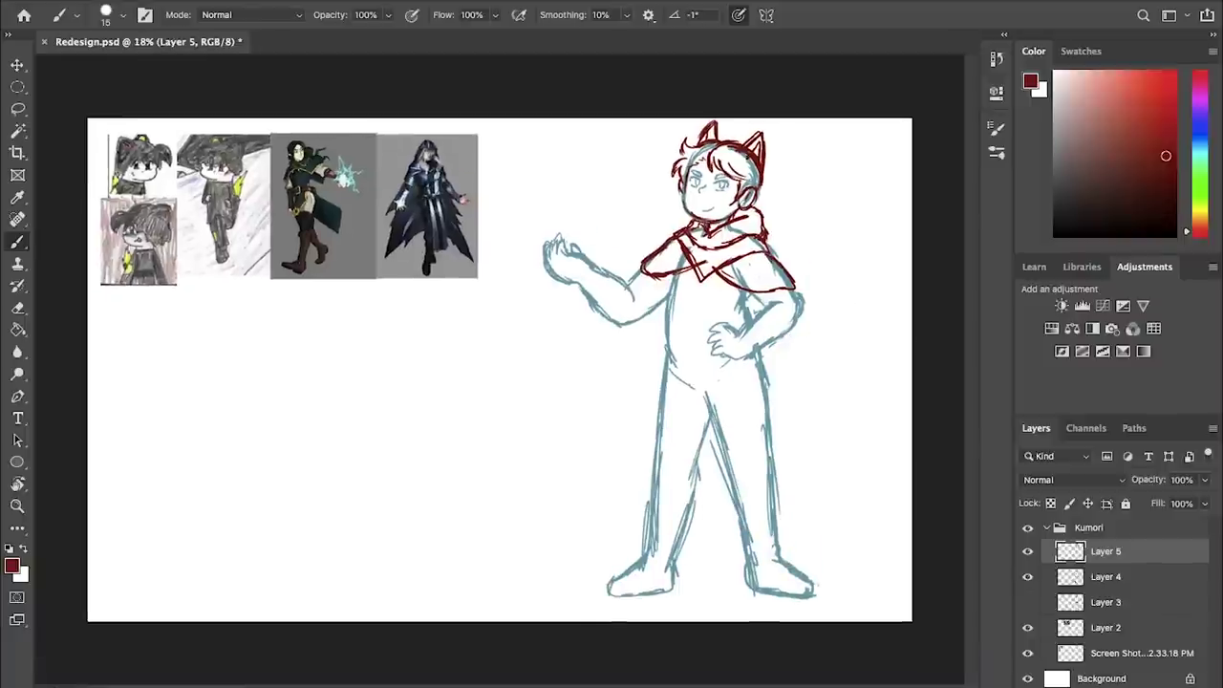
- Sketch a long curved tail sweeping out from the hips behind the right leg
drag(764, 346, 797, 436)
drag(711, 401, 793, 486)
mouse_move(784, 384)
mouse_down()
mouse_move(858, 460)
mouse_move(776, 487)
mouse_up()
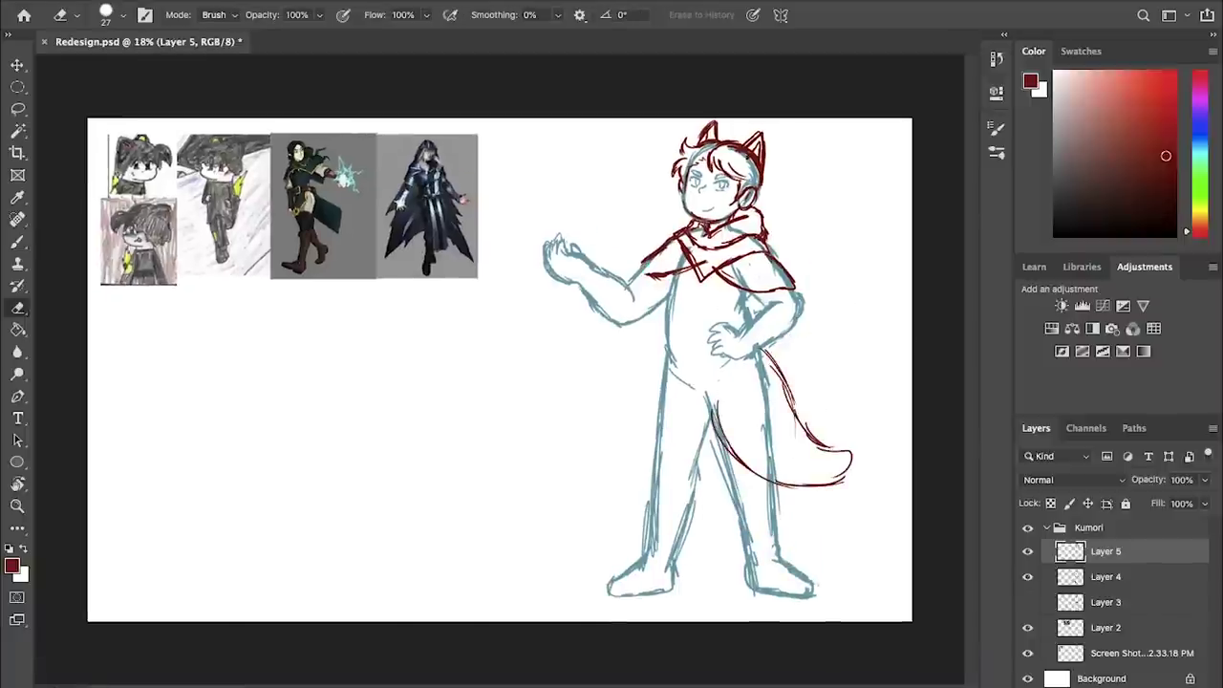
- Erase and redraw the short cape's lower edge over the raised arm's shoulder
key(e)
mouse_move(679, 268)
mouse_down()
mouse_move(649, 275)
mouse_move(657, 251)
mouse_move(682, 272)
mouse_move(705, 261)
mouse_up()
key(b)
key(e)
key(b)
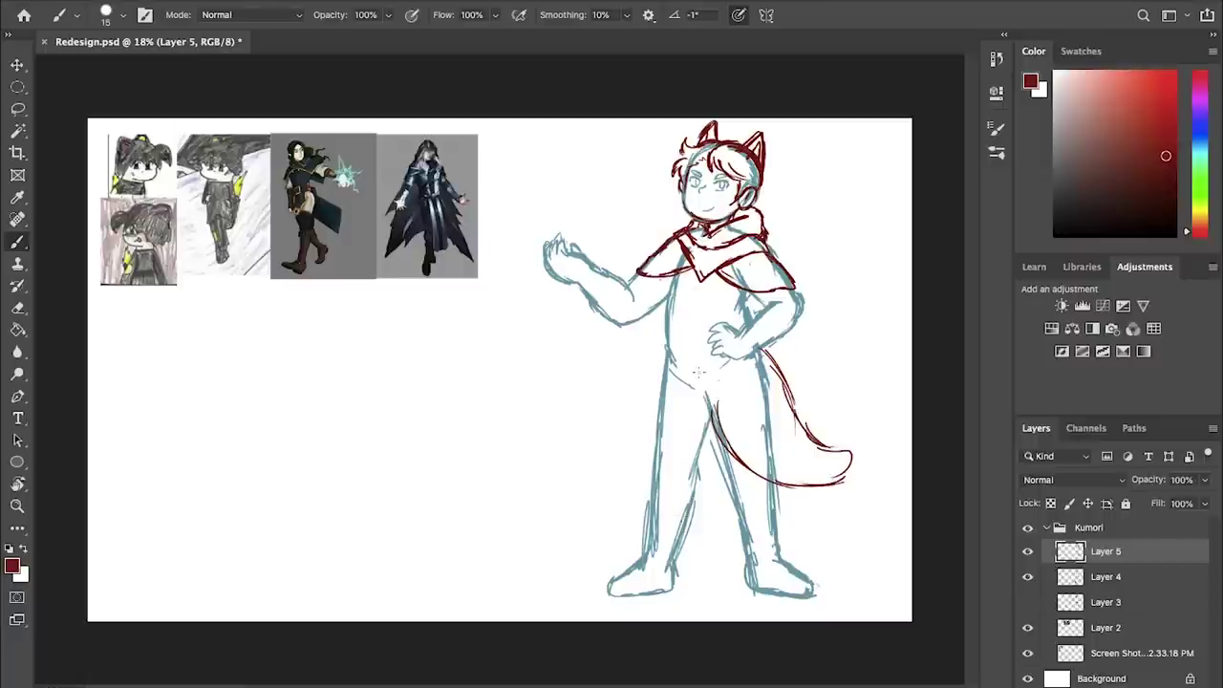
- Sketch the torso with a buckled belt at the waist and a pointed front flap hanging from it
drag(669, 333, 728, 336)
mouse_move(671, 273)
mouse_down()
mouse_move(668, 325)
mouse_move(703, 353)
mouse_up()
drag(693, 332, 709, 352)
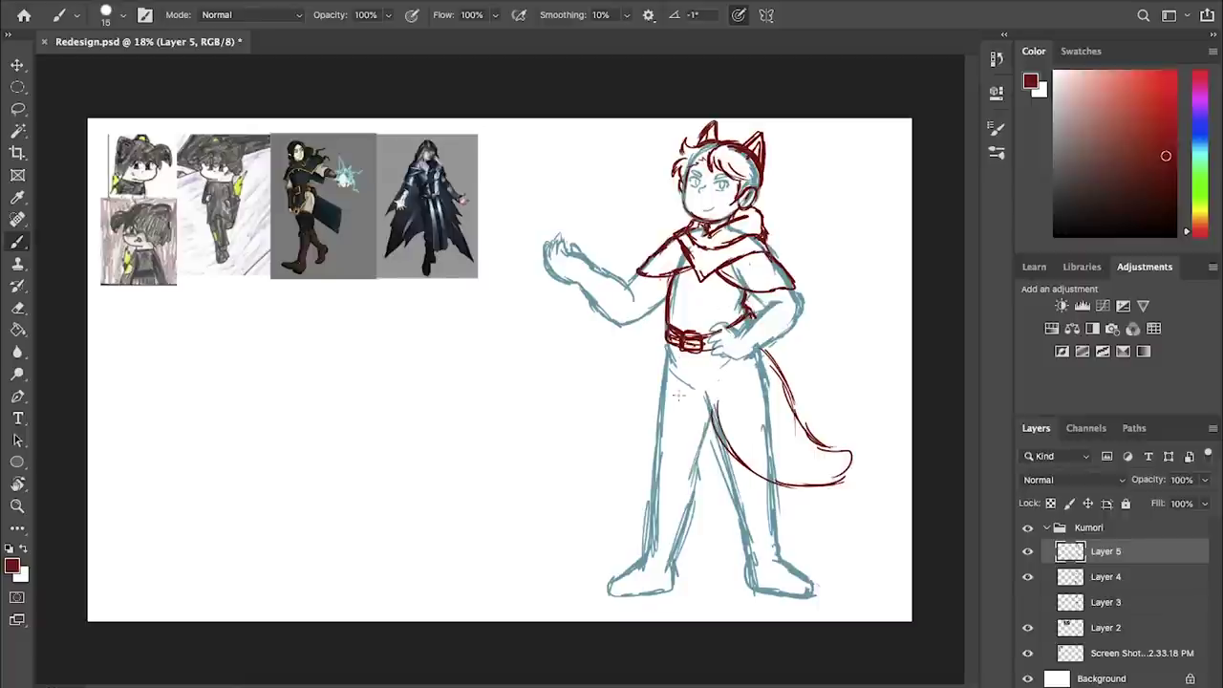
drag(670, 348, 679, 439)
- Sketch the hand on the hip and that arm's sleeve with a cuff at the forearm
mouse_move(716, 349)
mouse_down()
mouse_move(725, 405)
mouse_move(694, 456)
mouse_move(715, 453)
mouse_move(712, 331)
mouse_move(756, 316)
mouse_move(779, 331)
mouse_up()
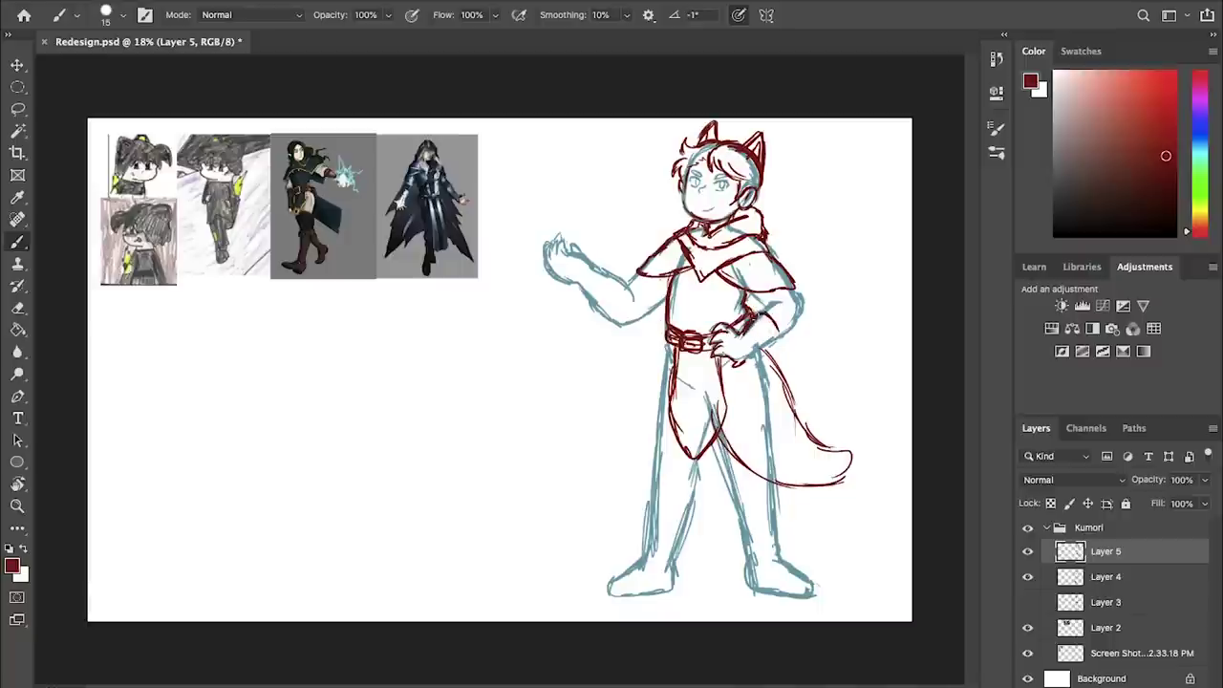
scroll(502, 369, up, 1)
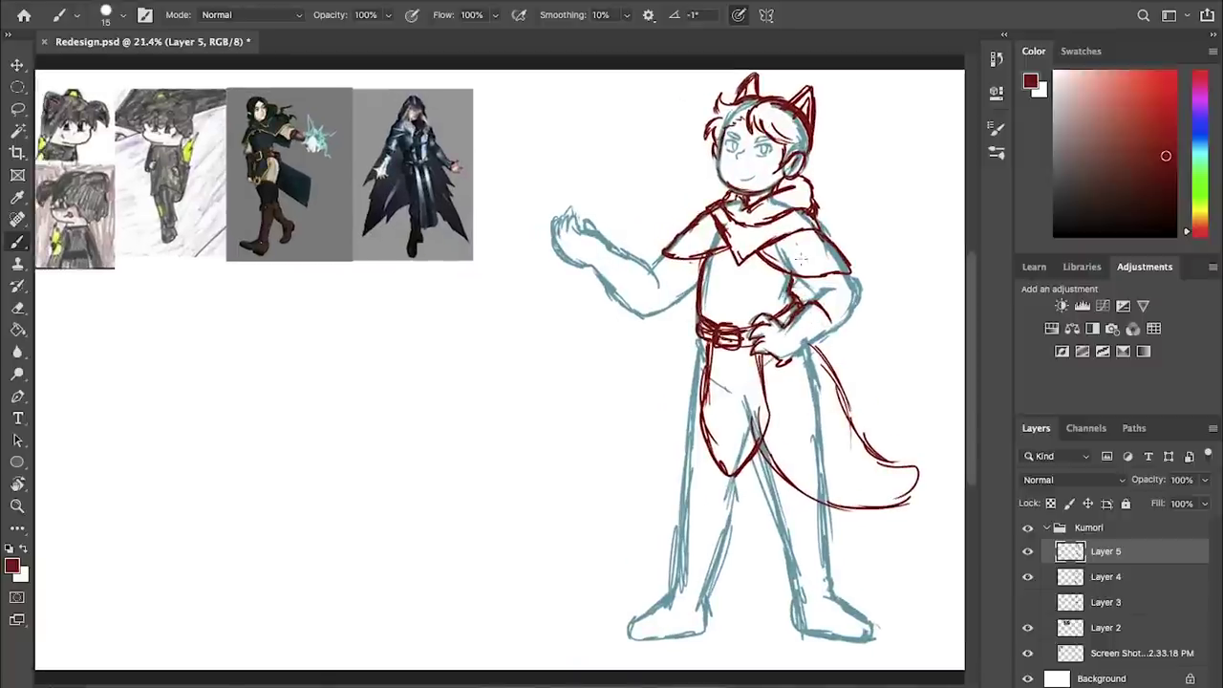
mouse_move(849, 275)
mouse_down()
mouse_move(858, 321)
mouse_move(769, 361)
mouse_up()
drag(823, 307, 804, 334)
- Sketch the raised hand and its arm, adding a double-lined cuff on the forearm
mouse_move(633, 256)
mouse_down()
mouse_move(615, 295)
mouse_move(640, 267)
mouse_up()
mouse_move(593, 289)
mouse_down()
mouse_move(617, 269)
mouse_move(554, 246)
mouse_up()
drag(558, 227, 551, 252)
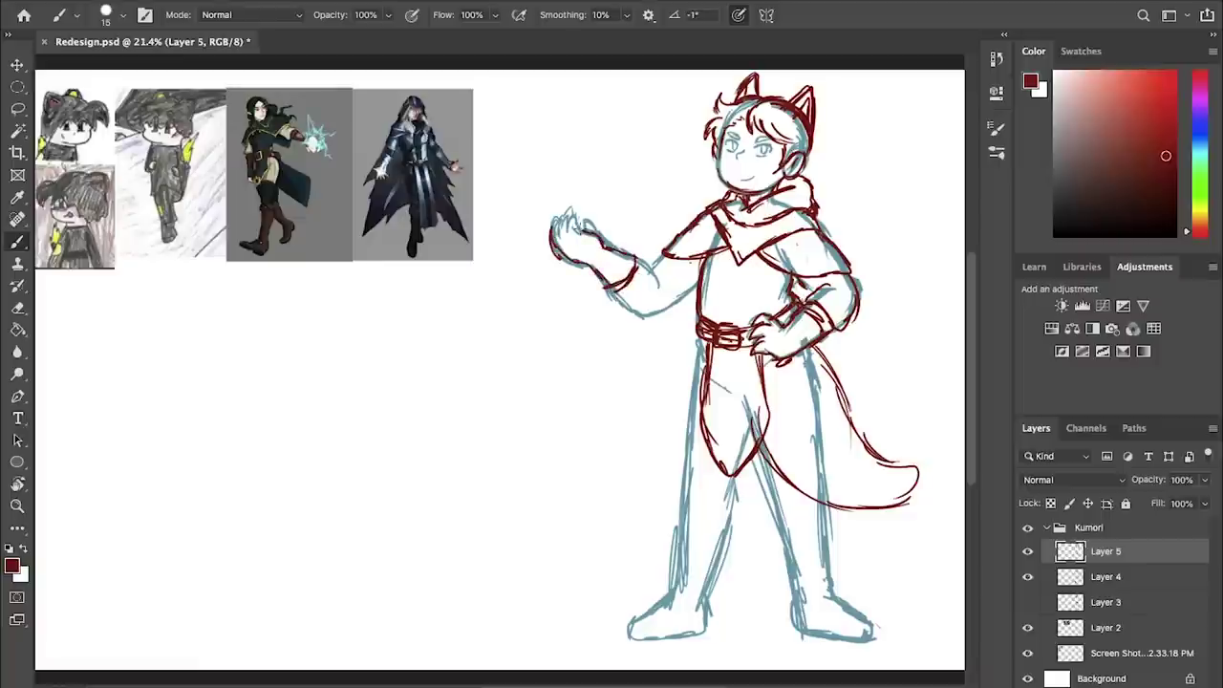
drag(636, 257, 606, 290)
mouse_move(633, 260)
mouse_down()
mouse_move(602, 283)
mouse_move(684, 302)
mouse_move(699, 283)
mouse_up()
drag(653, 266, 670, 251)
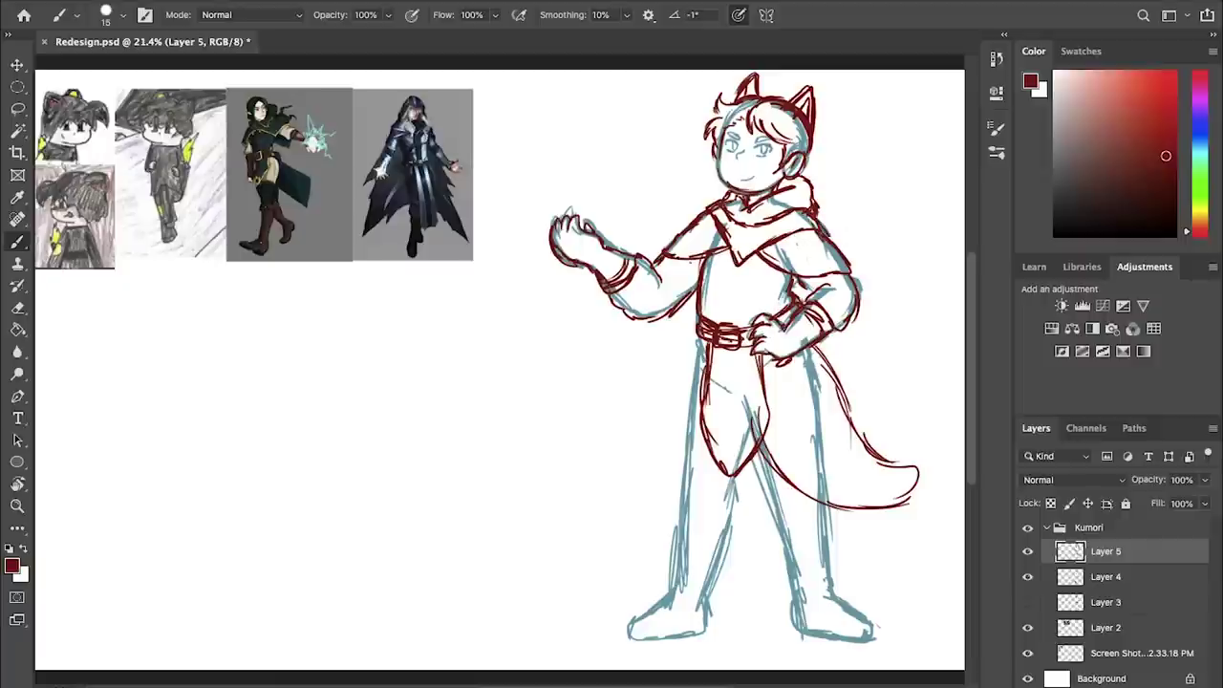
- Sketch the long cloak hanging behind the body, flaring to a point on each side
drag(821, 221, 917, 386)
drag(850, 300, 932, 438)
drag(933, 438, 877, 420)
mouse_move(701, 239)
mouse_down()
mouse_move(622, 391)
mouse_move(621, 436)
mouse_up()
drag(621, 435, 674, 411)
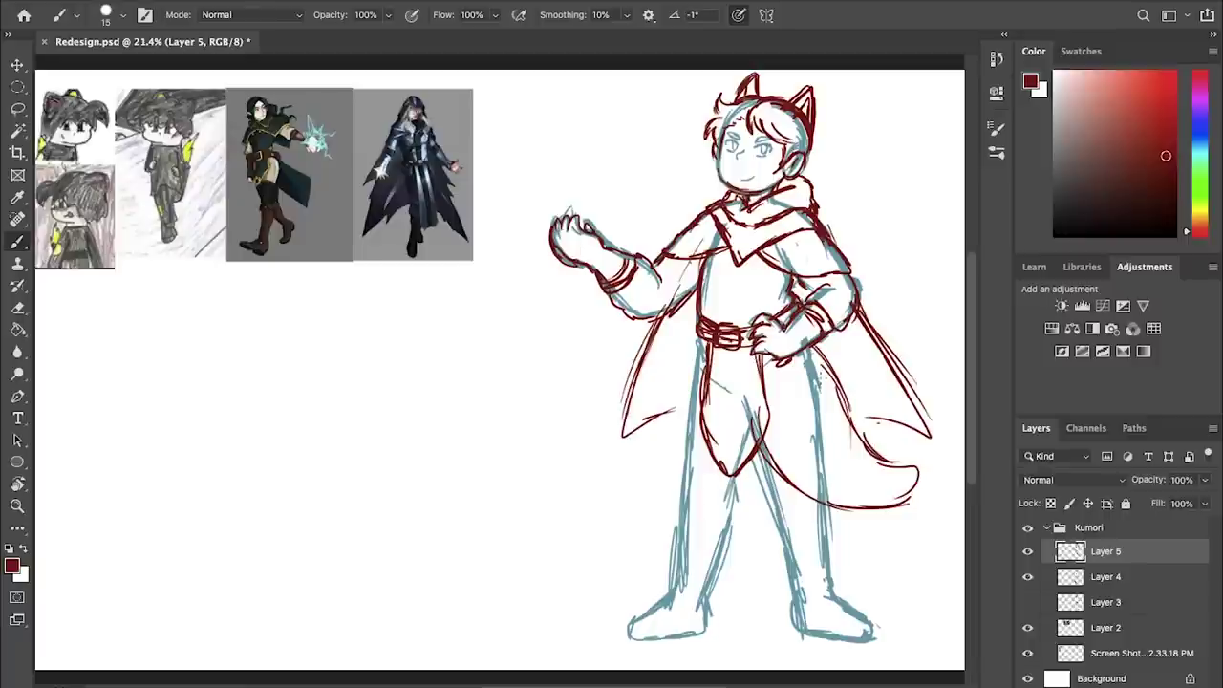
- Sketch trouser hems below both knees and outline the outer side of the left trouser leg
scroll(758, 382, down, 1)
scroll(757, 382, right, 2)
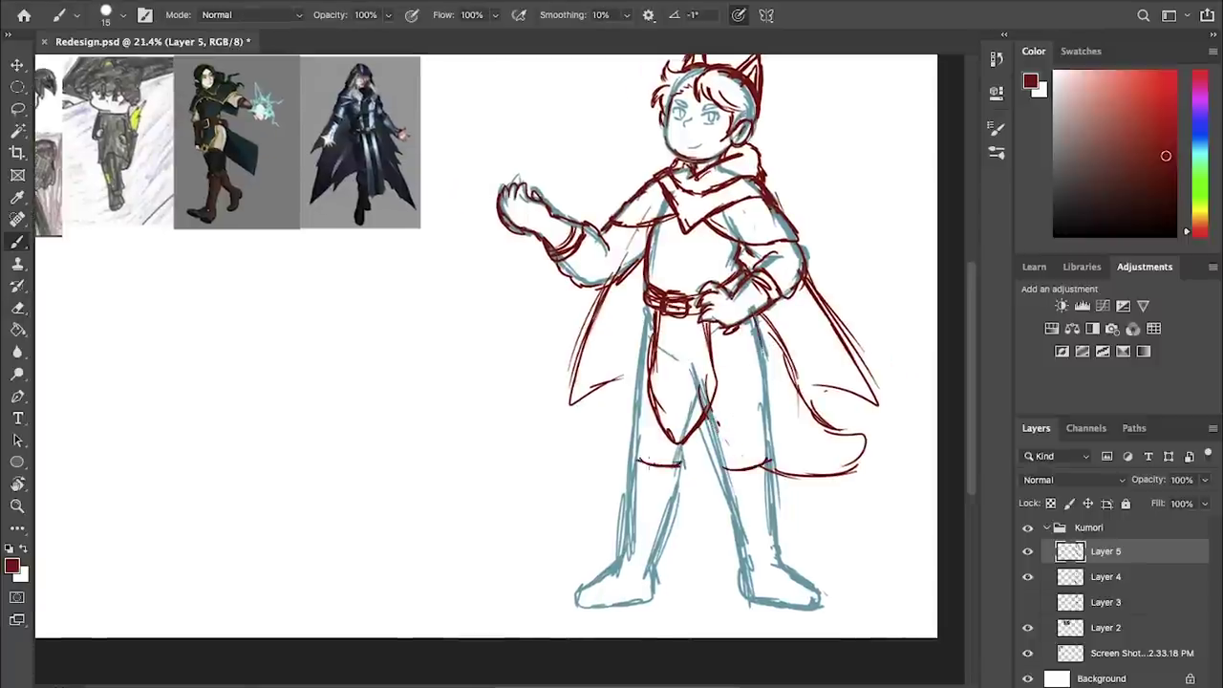
drag(653, 304, 628, 459)
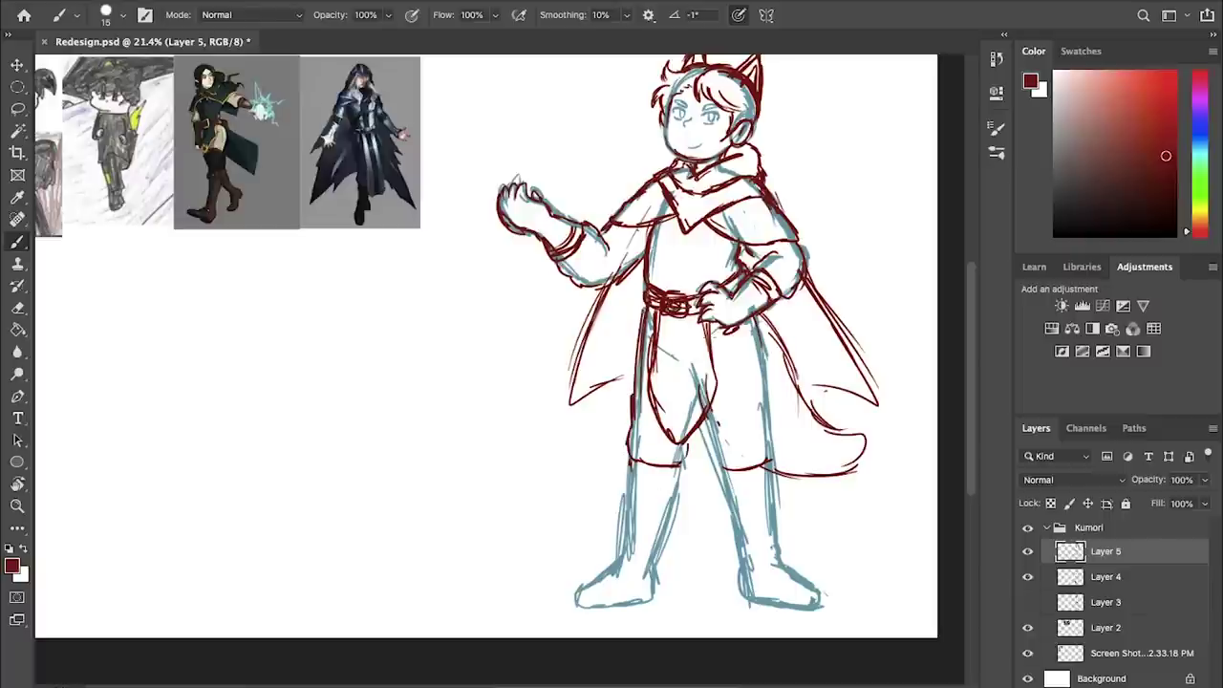
- Shorten the pointed front flap by lassoing its tip, moving it up and clearing the selection
key(l)
drag(722, 357, 723, 361)
key(v)
drag(716, 413, 715, 389)
key(super+d)
- Add an inner border to the front flap and outline the remaining trouser legs down to their hems
key(b)
drag(712, 325, 684, 403)
mouse_move(702, 323)
mouse_down()
mouse_move(700, 374)
mouse_move(765, 461)
mouse_up()
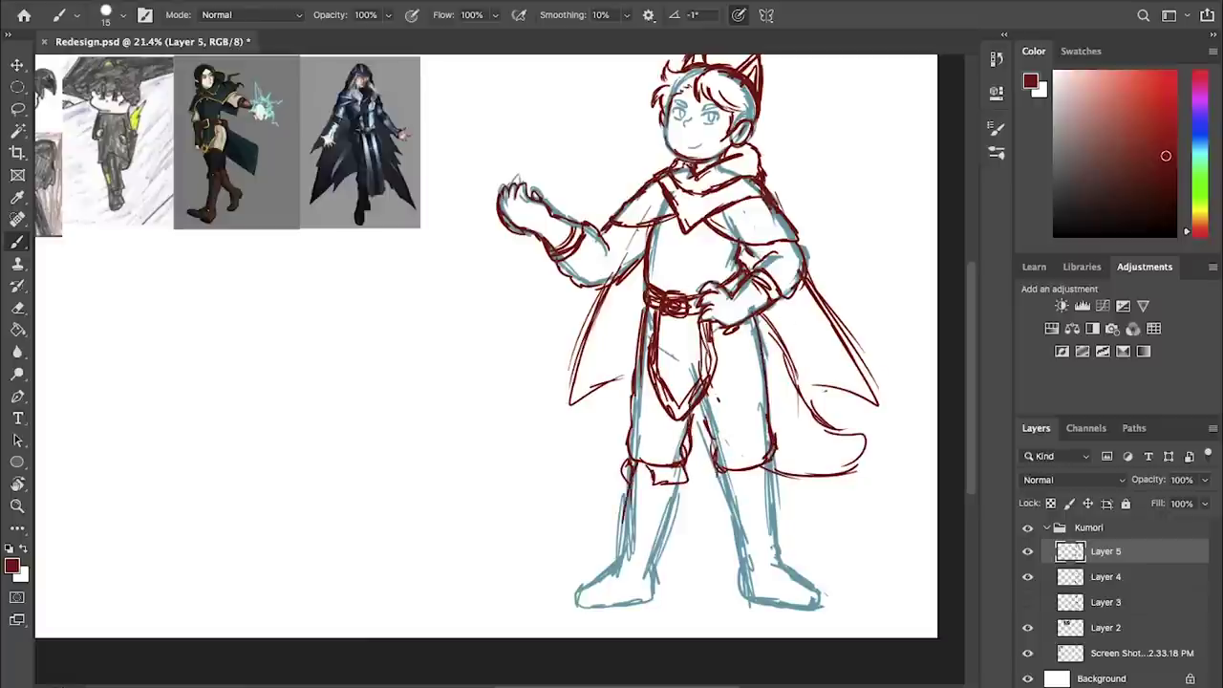
- Sketch tall boots on both legs, following the blue sketch down to the soles and heels
drag(772, 457, 781, 569)
drag(732, 489, 751, 575)
mouse_move(635, 485)
mouse_down()
mouse_move(628, 528)
mouse_move(594, 583)
mouse_up()
mouse_move(678, 478)
mouse_down()
mouse_move(650, 601)
mouse_move(577, 591)
mouse_up()
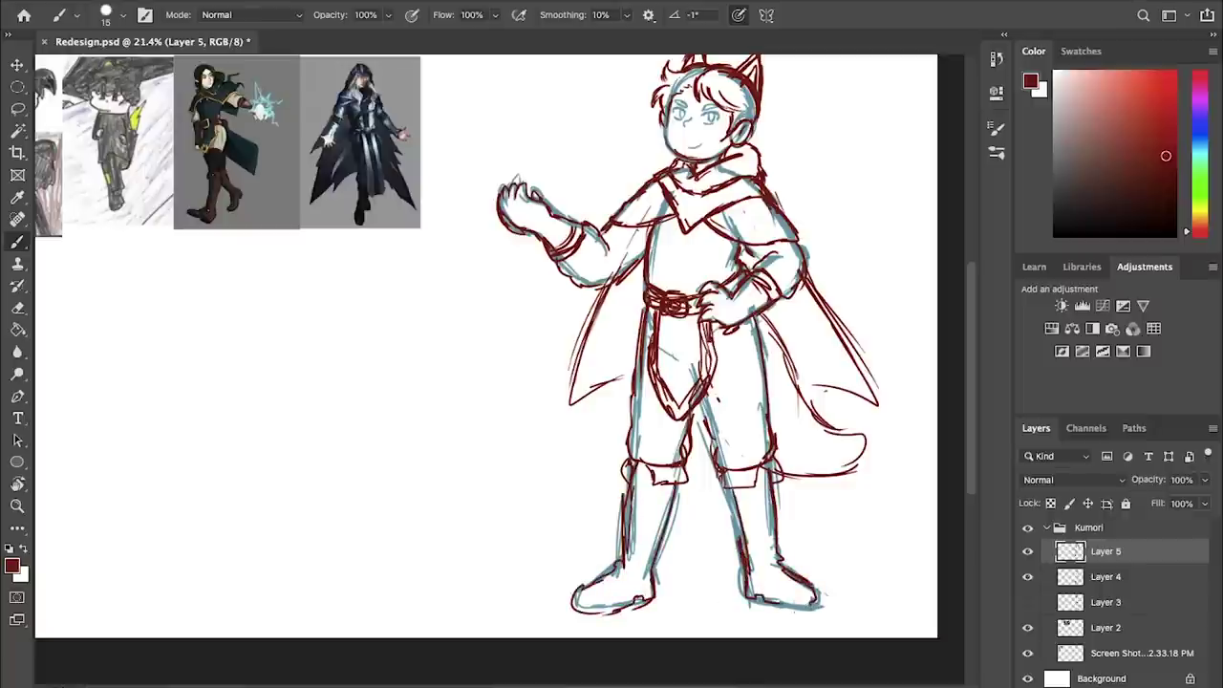
drag(602, 581, 599, 609)
drag(767, 568, 787, 579)
- Erase the cloak's right edge and redraw both sides of the cloak with a narrower outline and heavier hems
scroll(786, 579, right, 1)
key(e)
drag(800, 282, 873, 390)
key(b)
drag(791, 279, 848, 414)
drag(607, 288, 571, 413)
drag(613, 375, 567, 415)
drag(808, 367, 843, 417)
- Rework the tail with a jagged fur marking at its tip and sketch a swirling cloud above the raised palm
drag(749, 324, 859, 466)
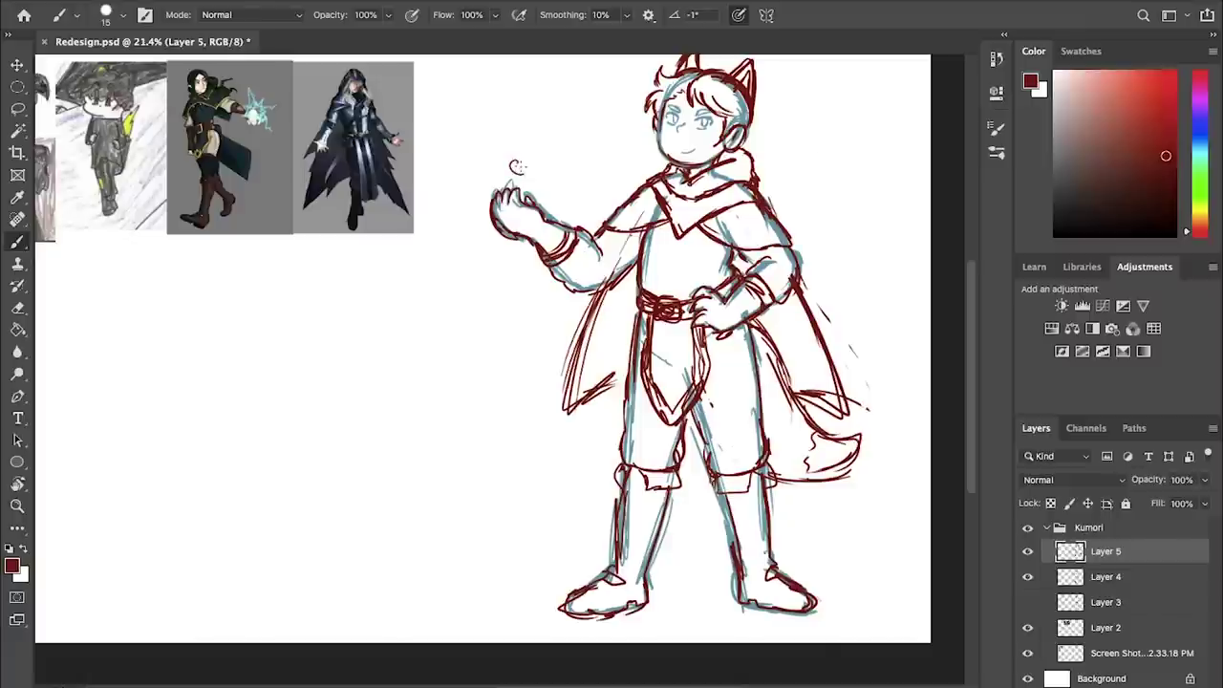
mouse_move(498, 137)
mouse_down()
mouse_move(548, 133)
mouse_move(550, 174)
mouse_move(524, 160)
mouse_up()
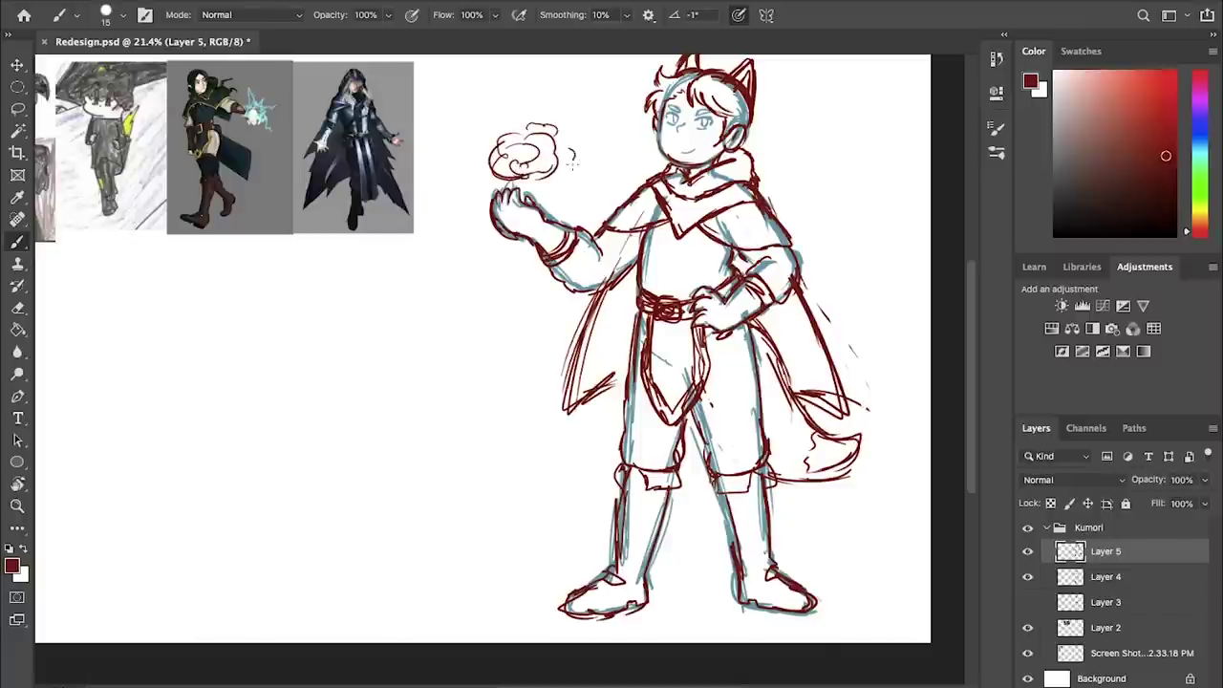
- Sketch a bordered side flap on the hip below the resting hand and save the document
scroll(753, 145, down, 2)
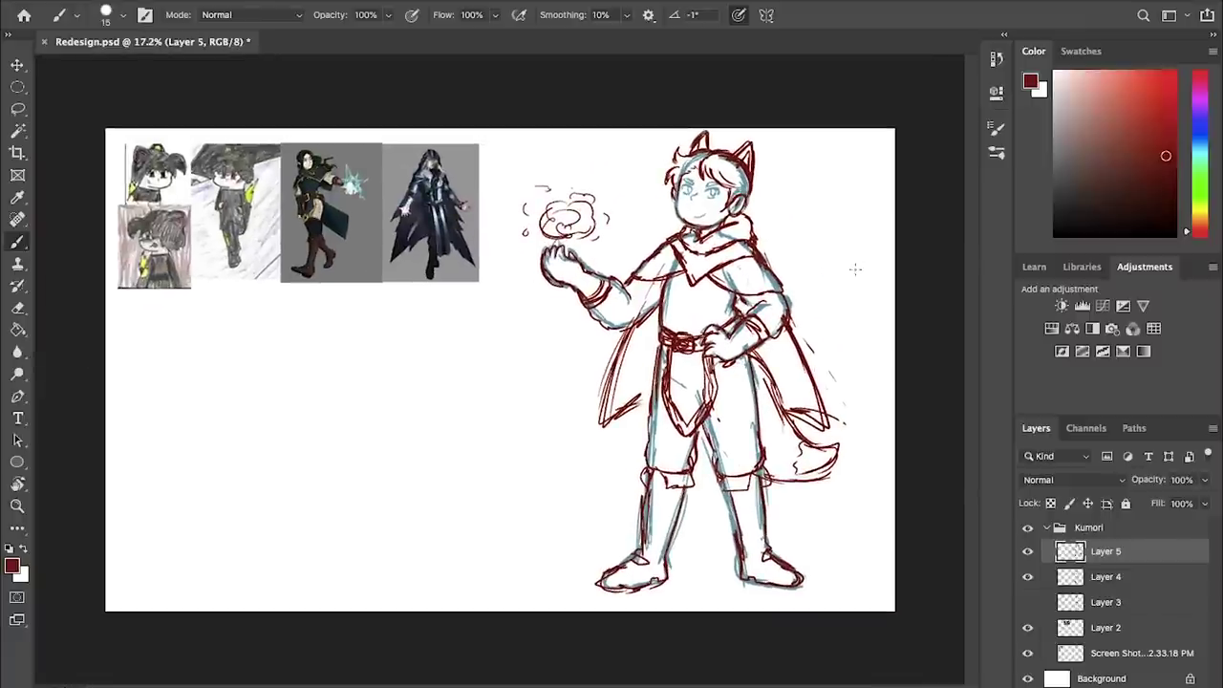
drag(725, 371, 752, 378)
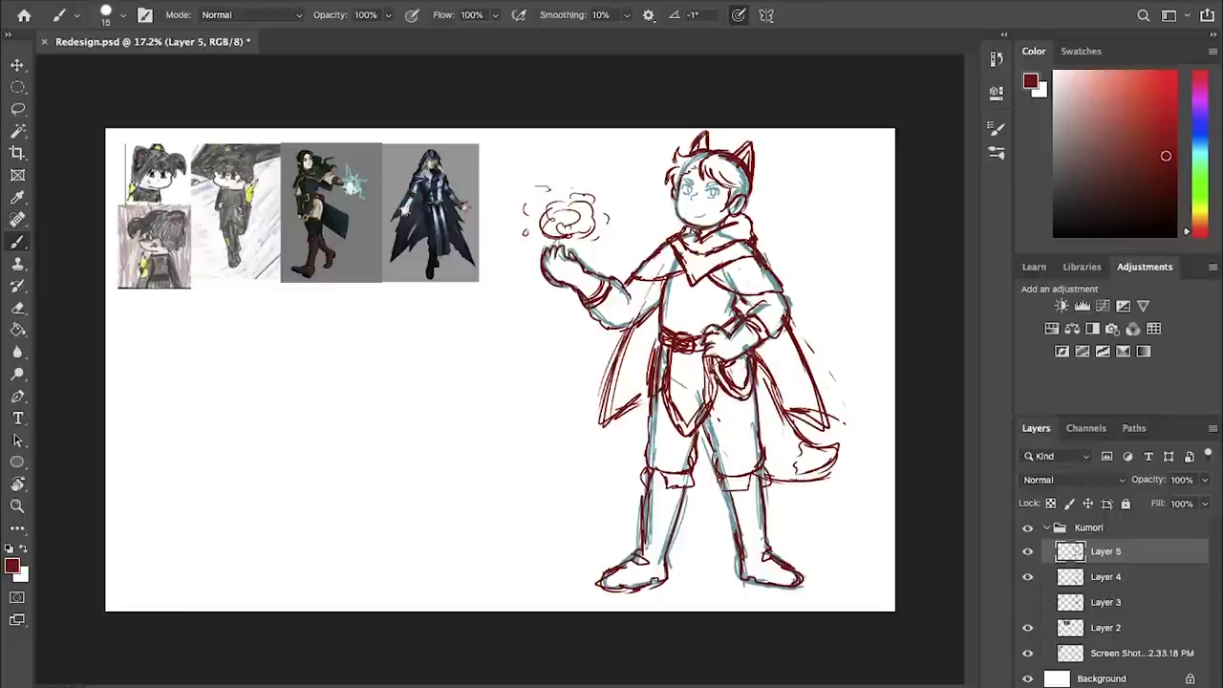
key(ctrl+s)
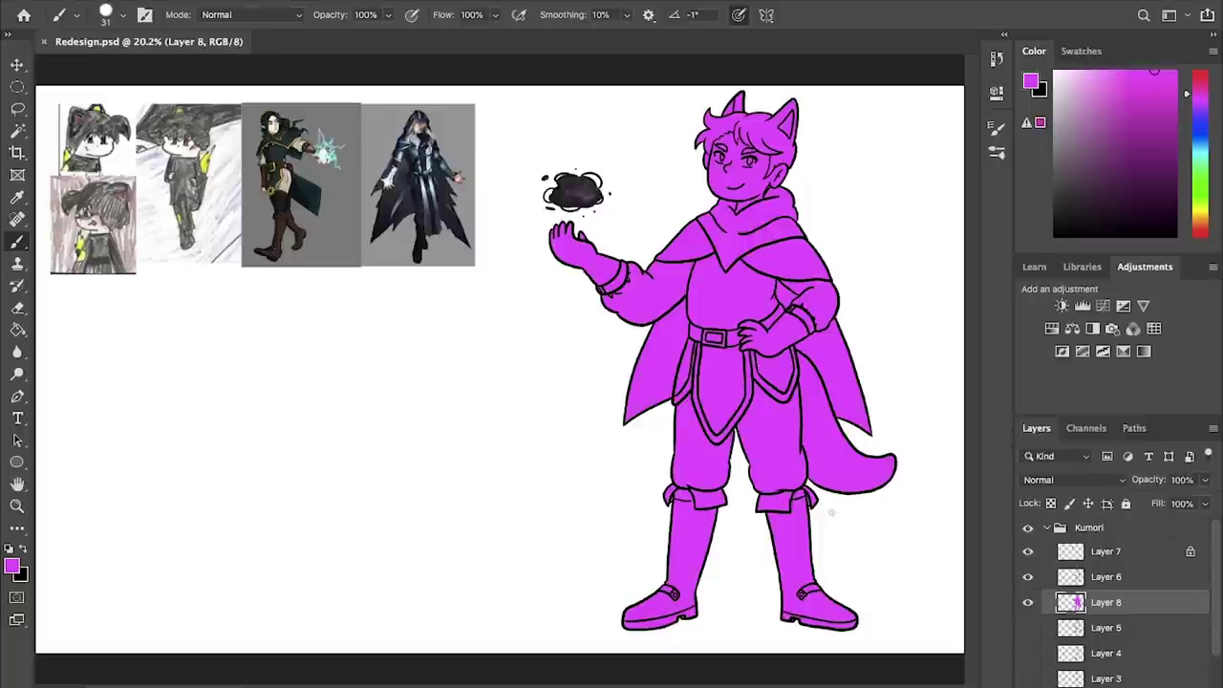
- Lock the transparent pixels of Layer 8 and set the brush colour to a pale cream skin tone
key(slash)
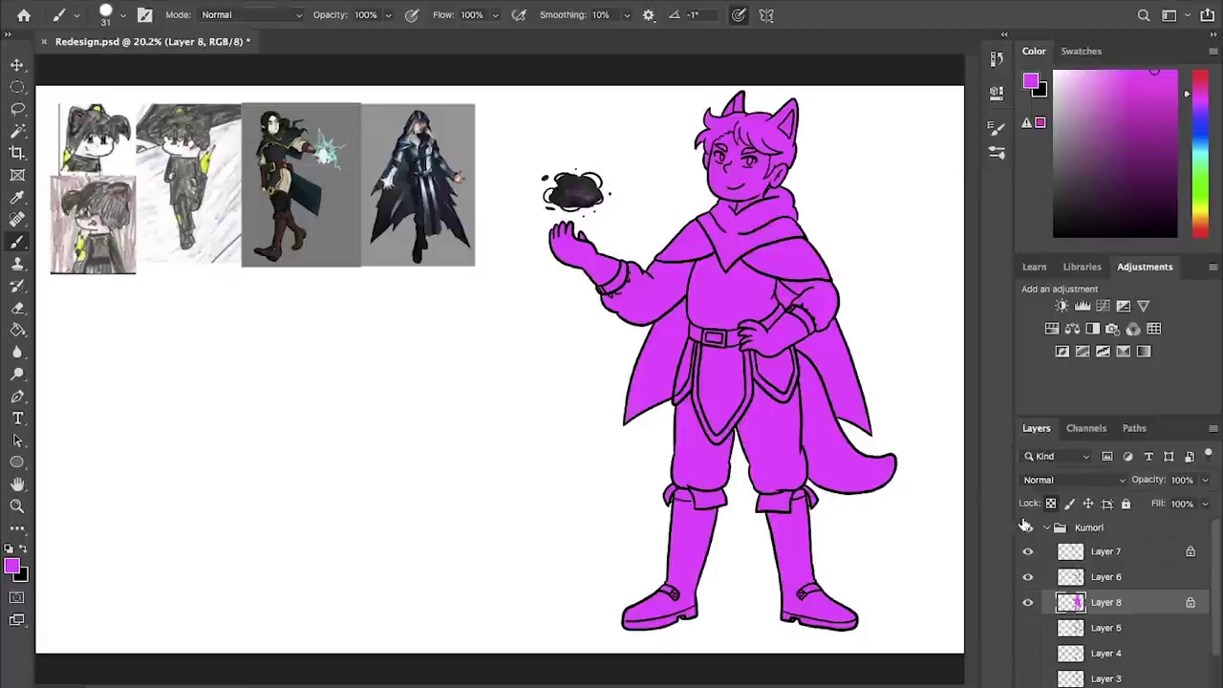
alt+click(220, 277)
drag(1066, 79, 1069, 72)
drag(1196, 208, 1197, 216)
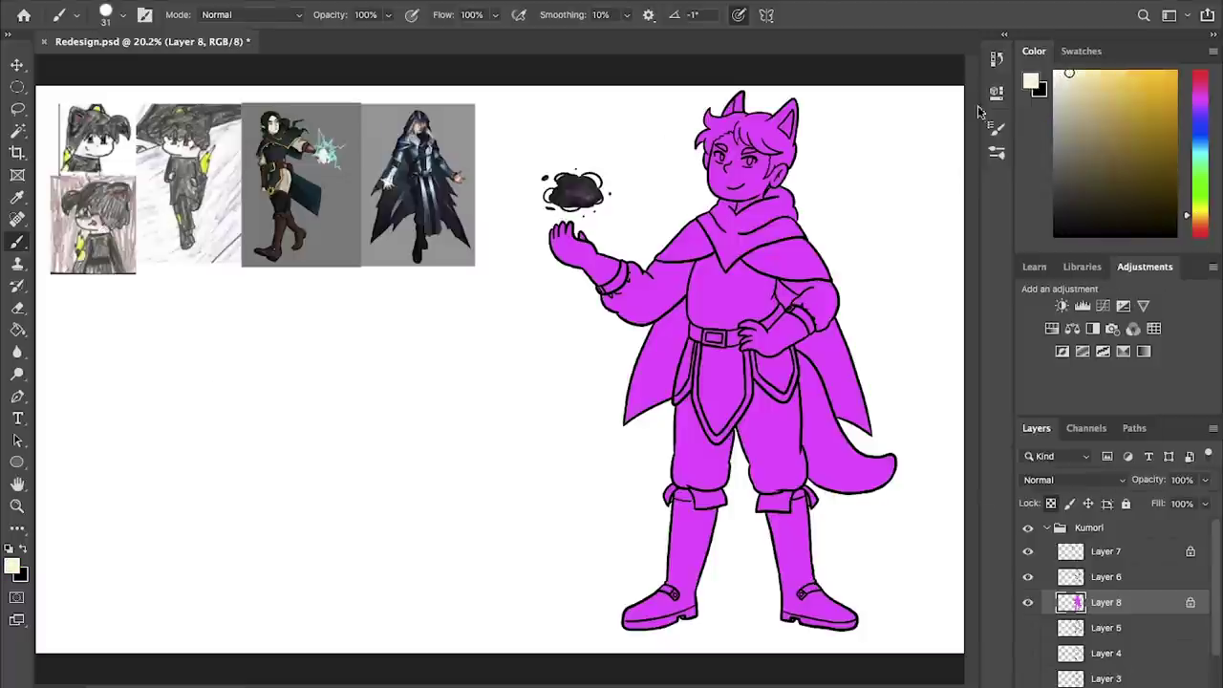
- Paint the face, ears and neck with the pale cream skin colour
scroll(677, 153, up, 5)
drag(677, 153, 252, 435)
scroll(368, 205, up, 4)
mouse_move(378, 284)
mouse_down()
mouse_move(378, 315)
mouse_move(413, 205)
mouse_move(431, 239)
mouse_move(462, 449)
mouse_move(561, 286)
mouse_move(593, 279)
mouse_up()
- Set the brush colour to white and paint the whites of both eyes
click(1054, 72)
scroll(504, 363, up, 5)
mouse_move(464, 202)
mouse_down()
mouse_move(452, 212)
mouse_move(466, 227)
mouse_move(494, 216)
mouse_up()
mouse_move(352, 189)
mouse_down()
mouse_move(334, 185)
mouse_move(338, 211)
mouse_move(359, 200)
mouse_move(258, 178)
mouse_up()
- Set the brush colour to dark grey and paint the hair and cat ears
scroll(301, 194, down, 2)
drag(1060, 182, 1056, 202)
drag(391, 143, 441, 245)
drag(355, 201, 452, 109)
drag(352, 212, 315, 258)
scroll(429, 142, up, 4)
mouse_move(271, 196)
mouse_down()
mouse_move(272, 287)
mouse_move(294, 172)
mouse_move(324, 179)
mouse_move(310, 195)
mouse_move(333, 180)
mouse_move(347, 187)
mouse_move(342, 151)
mouse_move(370, 170)
mouse_move(409, 159)
mouse_move(351, 141)
mouse_move(701, 99)
mouse_up()
drag(491, 157, 475, 277)
- Unlock Layer 8's transparent pixels, erase a stray patch of colour near the hair, and lock them again
click(1052, 503)
key(e)
click(450, 178)
key(b)
click(1052, 505)
- Paint the remaining hair, an eyebrow and the gap behind the neck dark grey, keeping the sampled skin tone as secondary colour
mouse_move(617, 193)
mouse_down()
mouse_move(698, 94)
mouse_move(702, 363)
mouse_up()
mouse_move(406, 239)
mouse_down()
mouse_move(446, 325)
mouse_move(511, 358)
mouse_move(485, 369)
mouse_move(475, 358)
mouse_move(490, 335)
mouse_move(426, 233)
mouse_move(486, 240)
mouse_move(488, 216)
mouse_move(736, 437)
mouse_move(705, 438)
mouse_move(685, 471)
mouse_move(617, 441)
mouse_move(576, 318)
mouse_move(636, 316)
mouse_move(453, 256)
mouse_move(520, 374)
mouse_up()
key(x)
alt+click(396, 361)
key(x)
drag(614, 306, 574, 184)
drag(387, 281, 473, 262)
mouse_move(545, 281)
mouse_down()
mouse_move(547, 325)
mouse_move(635, 323)
mouse_move(544, 366)
mouse_move(512, 409)
mouse_up()
drag(532, 449, 514, 511)
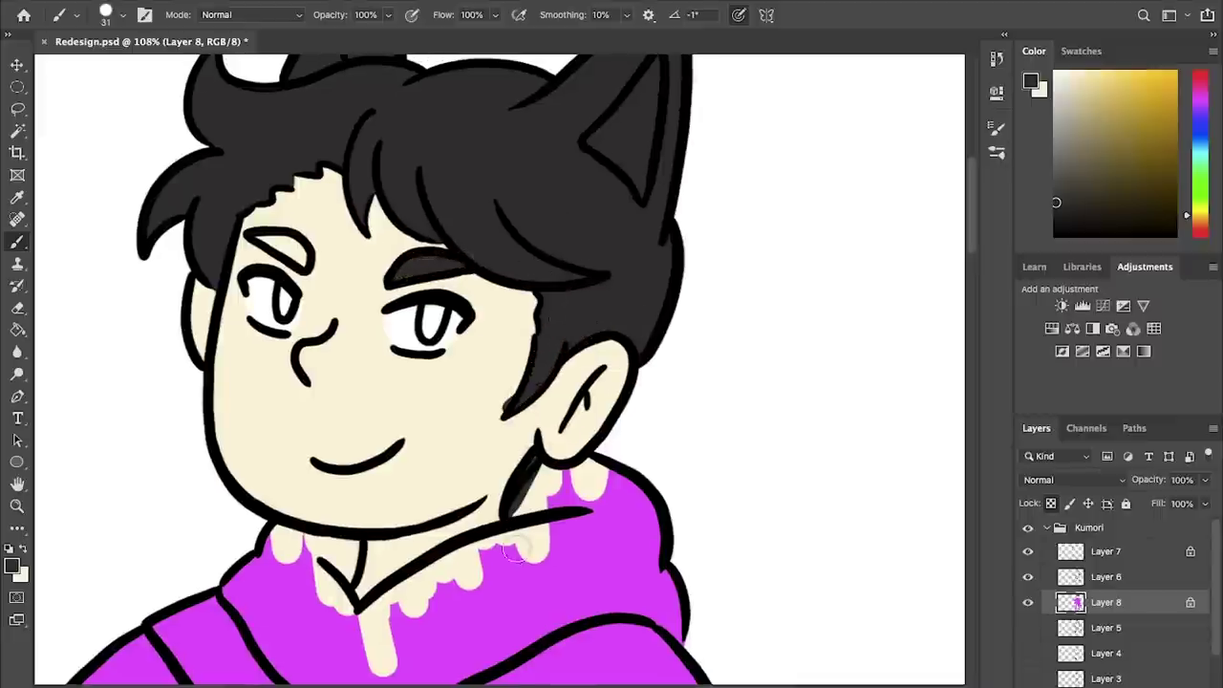
- Sample the hair's dark grey and paint the remaining eyebrow with it
alt+click(516, 551)
alt+click(564, 322)
drag(250, 237, 310, 260)
- Set the brush colour to dark red and paint the irises of both eyes
drag(1204, 96, 1201, 73)
click(1153, 147)
drag(426, 333, 435, 311)
drag(282, 294, 283, 314)
- Compare the coloured head with the reference drawings of the character and outfits
drag(508, 430, 729, 371)
scroll(754, 421, down, 3)
mouse_move(853, 477)
mouse_down()
mouse_move(849, 282)
mouse_move(864, 242)
mouse_up()
scroll(463, 375, down, 5)
drag(435, 375, 987, 502)
drag(478, 516, 882, 473)
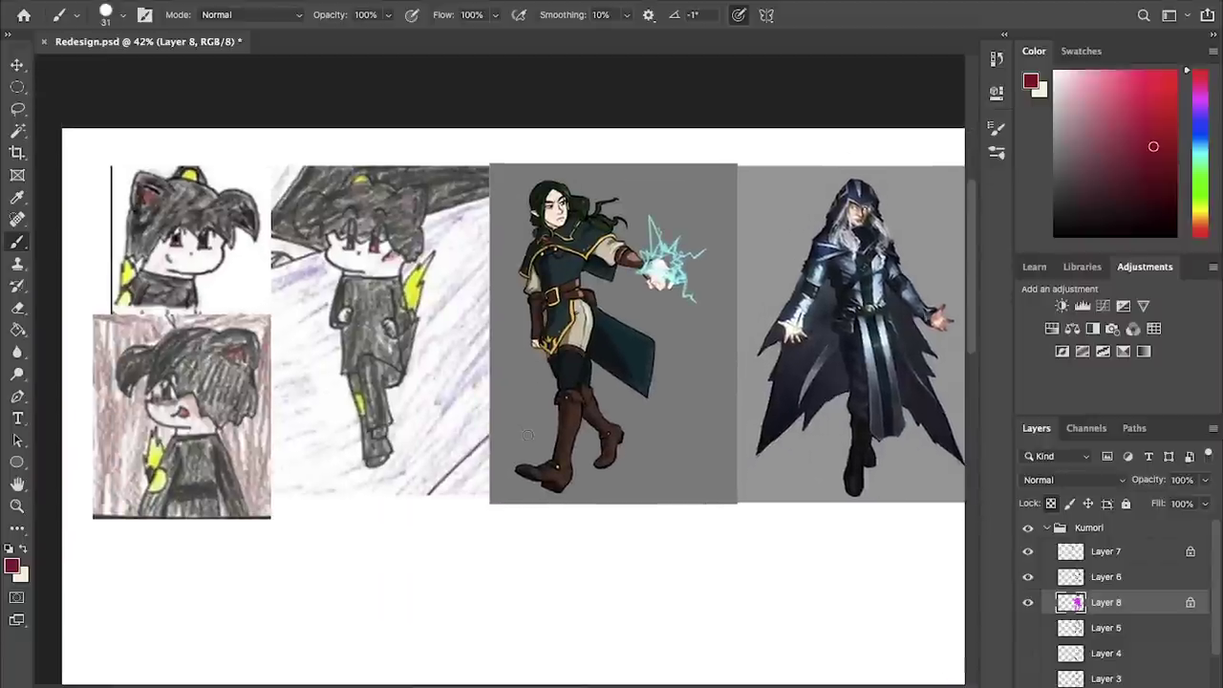
scroll(526, 434, right, 5)
scroll(526, 434, up, 4)
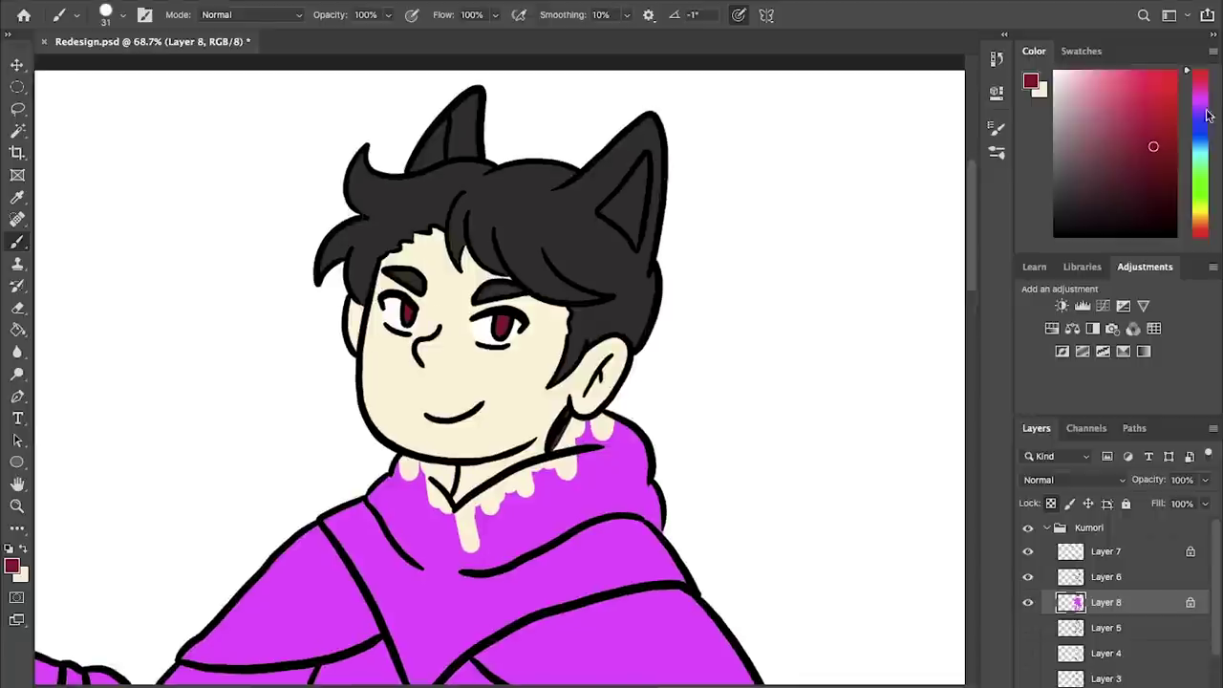
- Set the brush colour to dark brown and paint the inside of both cat ears
click(1200, 235)
click(1108, 189)
click(1201, 222)
click(1127, 184)
scroll(715, 182, up, 1)
click(1096, 158)
mouse_move(646, 197)
mouse_down()
mouse_move(625, 197)
mouse_move(645, 205)
mouse_up()
drag(1096, 173, 1099, 183)
mouse_move(638, 203)
mouse_down()
mouse_move(660, 140)
mouse_move(652, 232)
mouse_up()
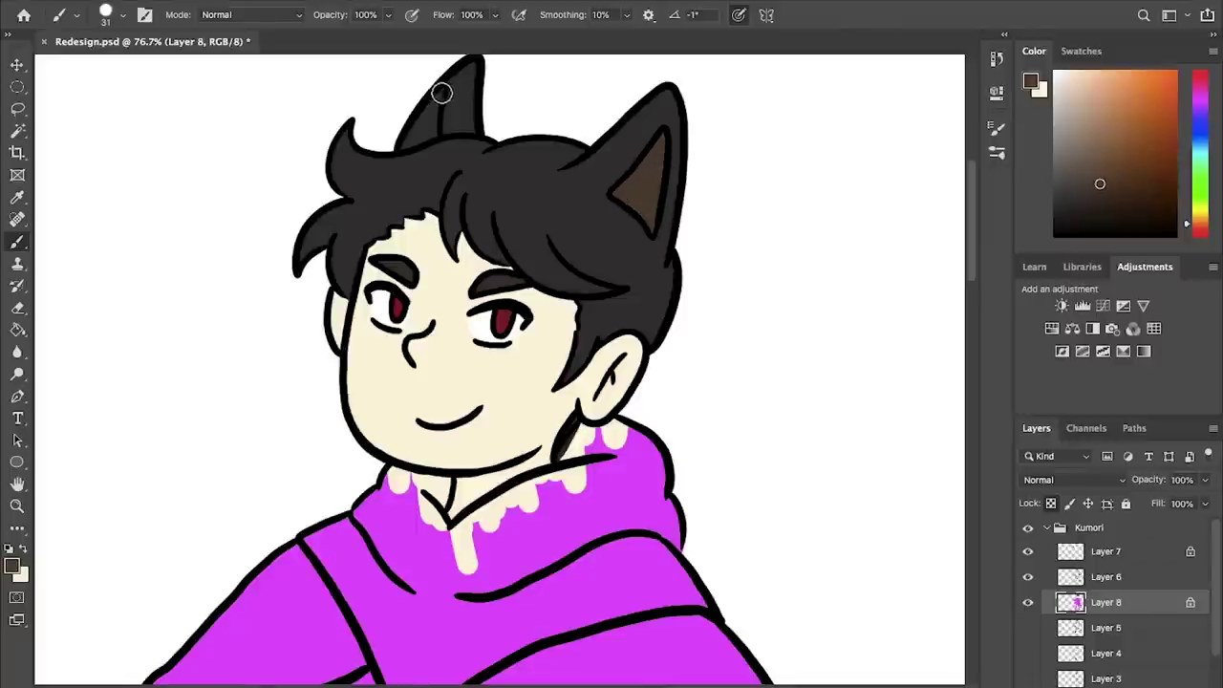
scroll(446, 184, down, 5)
scroll(330, 331, down, 1)
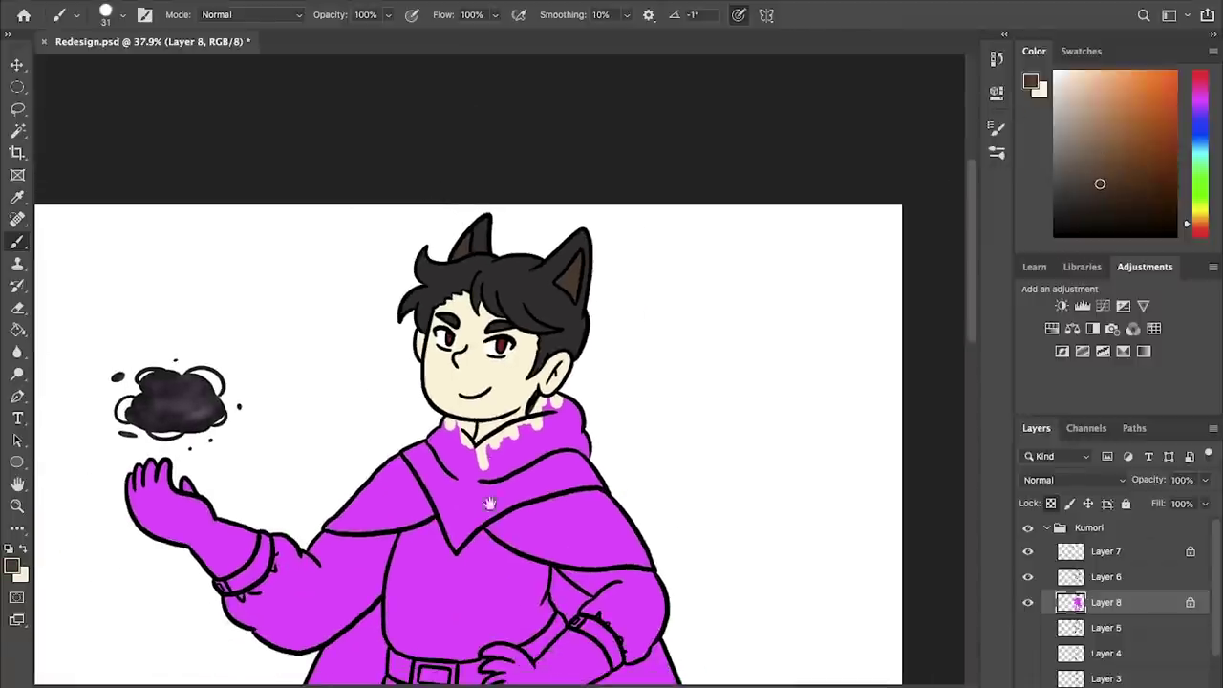
- Sample the hair's dark grey, set the brush size to 46, and paint the tail
drag(489, 503, 403, 361)
alt+click(456, 167)
drag(600, 368, 468, 58)
mouse_move(386, 253)
mouse_down()
mouse_move(395, 313)
mouse_move(414, 276)
mouse_move(490, 450)
mouse_move(476, 418)
mouse_up()
click(122, 15)
drag(112, 68, 123, 68)
mouse_move(406, 291)
mouse_down()
mouse_move(466, 485)
mouse_move(386, 397)
mouse_move(450, 394)
mouse_move(523, 486)
mouse_move(535, 453)
mouse_up()
drag(441, 311, 471, 365)
mouse_move(537, 450)
mouse_down()
mouse_move(619, 496)
mouse_move(739, 629)
mouse_up()
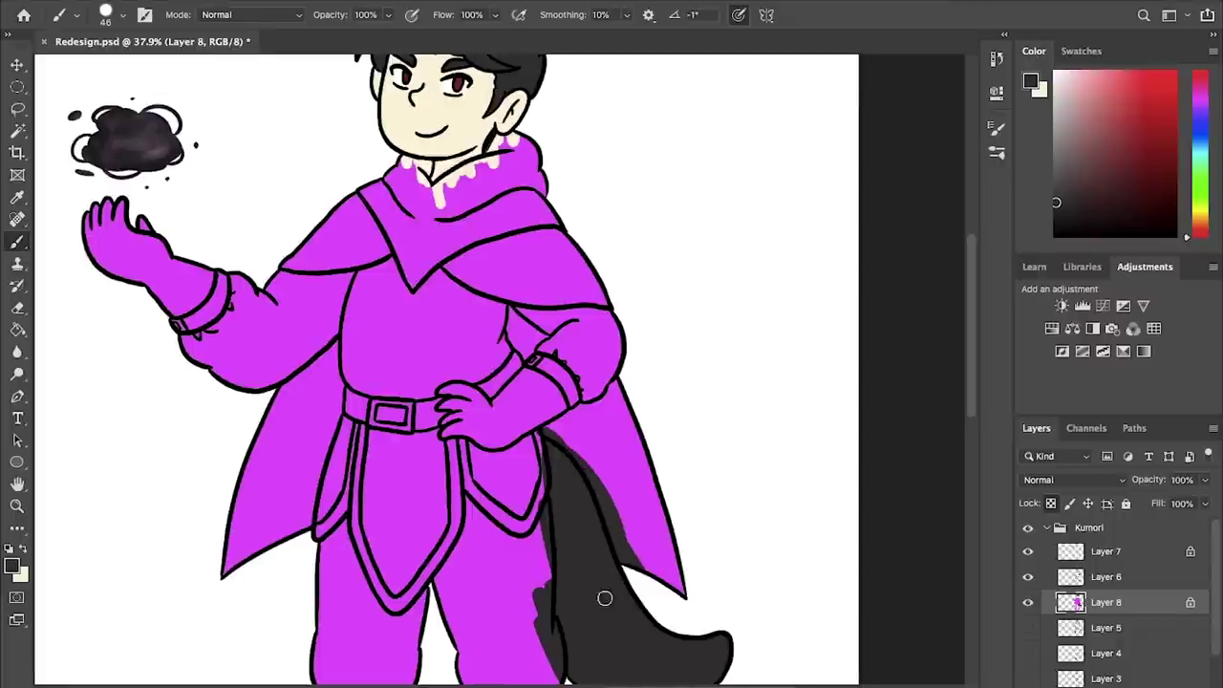
drag(453, 559, 507, 270)
- Set the brush colour to a greyish brown and paint both shirt sleeves
scroll(588, 353, down, 2)
drag(587, 353, 907, 653)
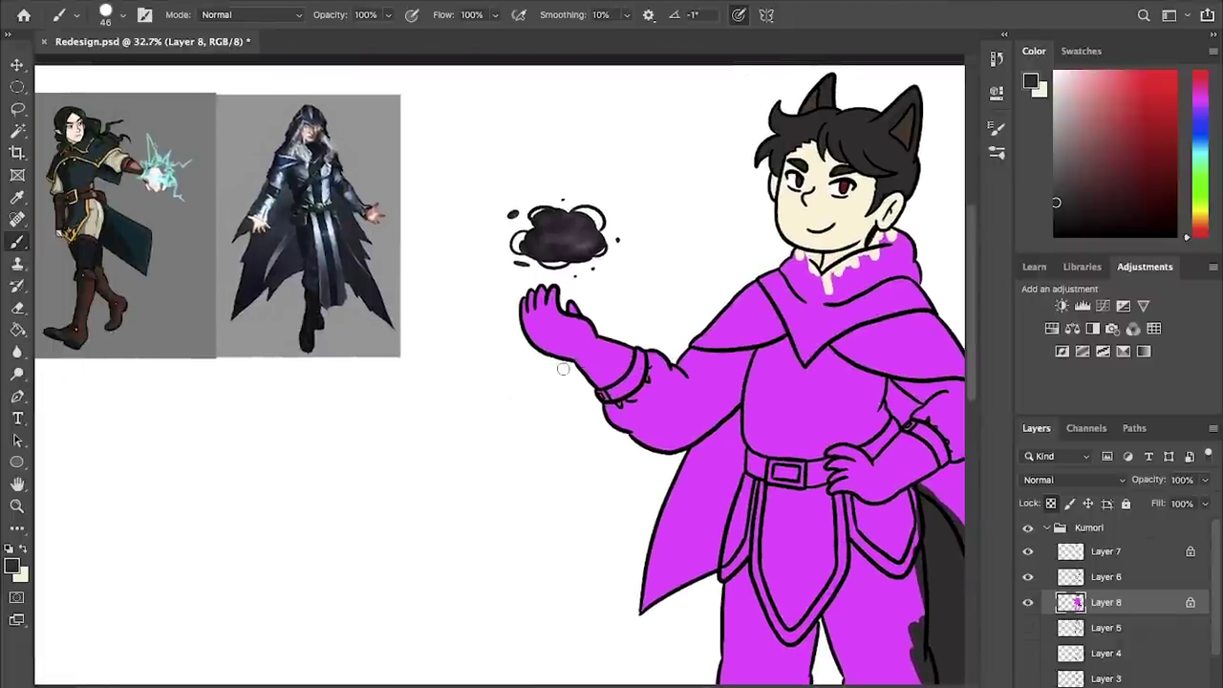
alt+click(116, 237)
drag(578, 300, 248, 288)
alt+click(562, 113)
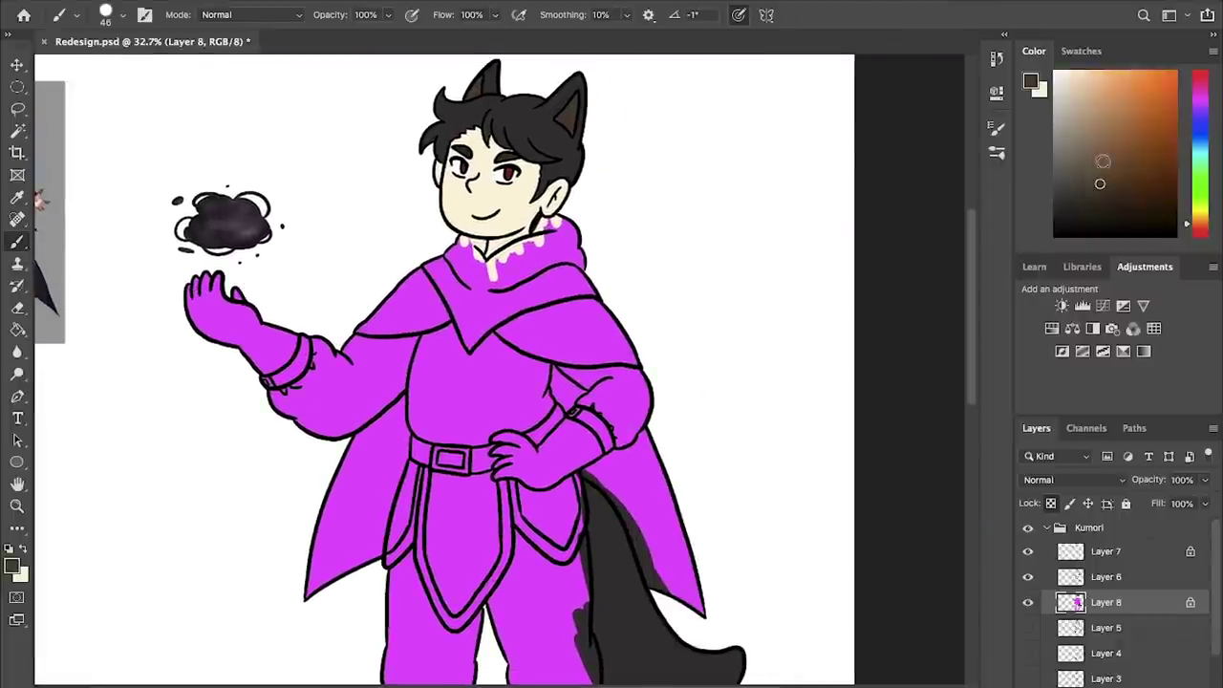
mouse_move(615, 393)
mouse_down()
mouse_move(577, 377)
mouse_move(623, 438)
mouse_up()
click(1070, 163)
mouse_move(579, 364)
mouse_down()
mouse_move(641, 414)
mouse_move(627, 446)
mouse_move(626, 359)
mouse_up()
mouse_move(323, 345)
mouse_down()
mouse_move(284, 399)
mouse_move(373, 329)
mouse_move(296, 410)
mouse_move(411, 377)
mouse_move(415, 363)
mouse_move(384, 508)
mouse_up()
- Paint both trouser legs in the same greyish brown as the sleeves
scroll(416, 363, down, 5)
mouse_move(400, 571)
mouse_down()
mouse_move(367, 383)
mouse_move(359, 544)
mouse_move(377, 559)
mouse_move(394, 432)
mouse_move(439, 430)
mouse_move(468, 518)
mouse_move(485, 364)
mouse_move(524, 525)
mouse_up()
key(super+plus)
key(super+plus)
mouse_move(564, 323)
mouse_down()
mouse_move(573, 486)
mouse_move(550, 392)
mouse_move(510, 465)
mouse_move(510, 388)
mouse_move(511, 456)
mouse_up()
scroll(511, 465, down, 3)
key(super+minus)
key(super+minus)
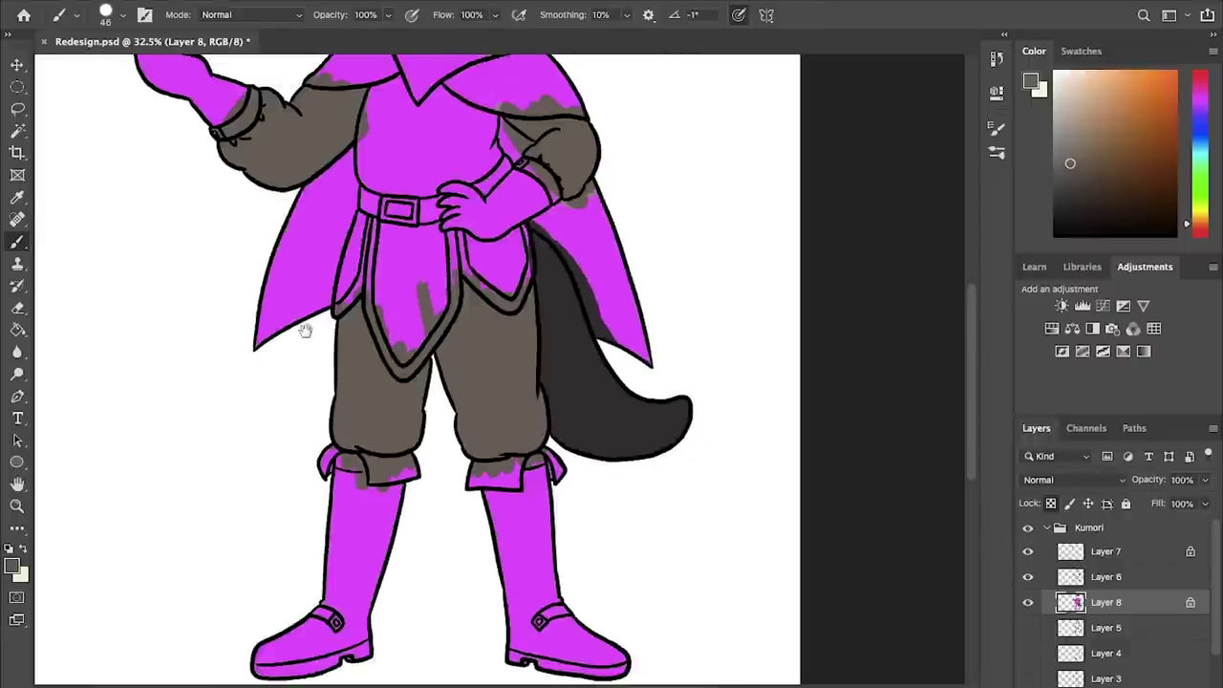
- Set the brush colour to near-black and paint the hood and shoulder cape
drag(382, 287, 840, 420)
drag(484, 405, 550, 538)
drag(737, 507, 572, 391)
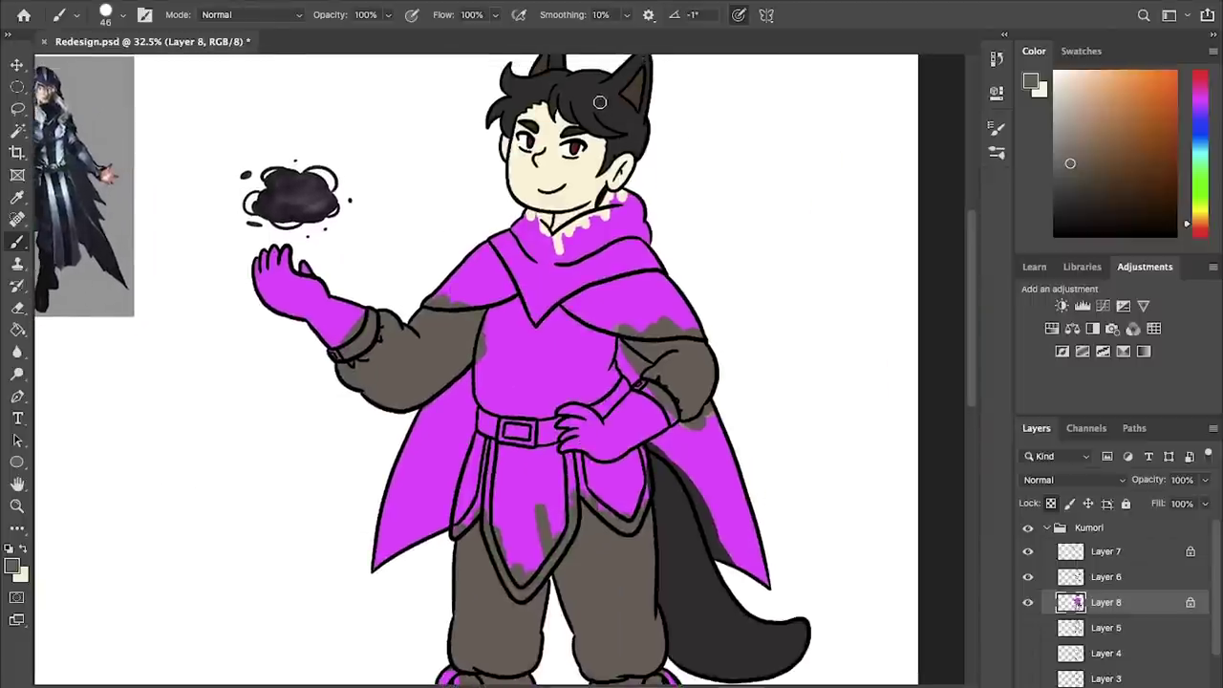
alt+click(599, 103)
click(1201, 213)
key(super+plus)
mouse_move(578, 234)
mouse_down()
mouse_move(687, 191)
mouse_move(511, 240)
mouse_up()
key(super+plus)
key(super+plus)
mouse_move(726, 200)
mouse_down()
mouse_move(545, 433)
mouse_move(532, 484)
mouse_up()
mouse_move(426, 380)
mouse_down()
mouse_move(557, 265)
mouse_move(625, 240)
mouse_move(431, 492)
mouse_move(507, 445)
mouse_move(363, 549)
mouse_up()
mouse_move(374, 301)
mouse_down()
mouse_move(417, 312)
mouse_move(410, 344)
mouse_move(349, 334)
mouse_move(409, 384)
mouse_up()
mouse_move(172, 464)
mouse_down()
mouse_move(239, 497)
mouse_move(172, 494)
mouse_move(346, 452)
mouse_move(324, 378)
mouse_move(422, 452)
mouse_up()
- Paint the long cloak behind the body near-black, keeping the sleeve's greyish brown as secondary colour
key(x)
alt+click(228, 555)
drag(363, 511, 126, 353)
key(x)
mouse_move(200, 369)
mouse_down()
mouse_move(354, 410)
mouse_move(507, 415)
mouse_move(346, 366)
mouse_up()
drag(451, 336, 374, 340)
mouse_move(638, 357)
mouse_down()
mouse_move(734, 322)
mouse_move(888, 229)
mouse_up()
mouse_move(329, 336)
mouse_down()
mouse_move(456, 215)
mouse_move(458, 159)
mouse_up()
mouse_move(406, 186)
mouse_down()
mouse_move(264, 328)
mouse_move(382, 231)
mouse_move(224, 349)
mouse_move(344, 442)
mouse_move(404, 219)
mouse_move(345, 389)
mouse_move(399, 288)
mouse_up()
drag(517, 350, 117, 243)
mouse_move(389, 242)
mouse_down()
mouse_move(532, 159)
mouse_move(621, 477)
mouse_move(554, 458)
mouse_move(516, 306)
mouse_move(563, 306)
mouse_up()
mouse_move(414, 263)
mouse_down()
mouse_move(478, 314)
mouse_move(505, 414)
mouse_move(566, 265)
mouse_up()
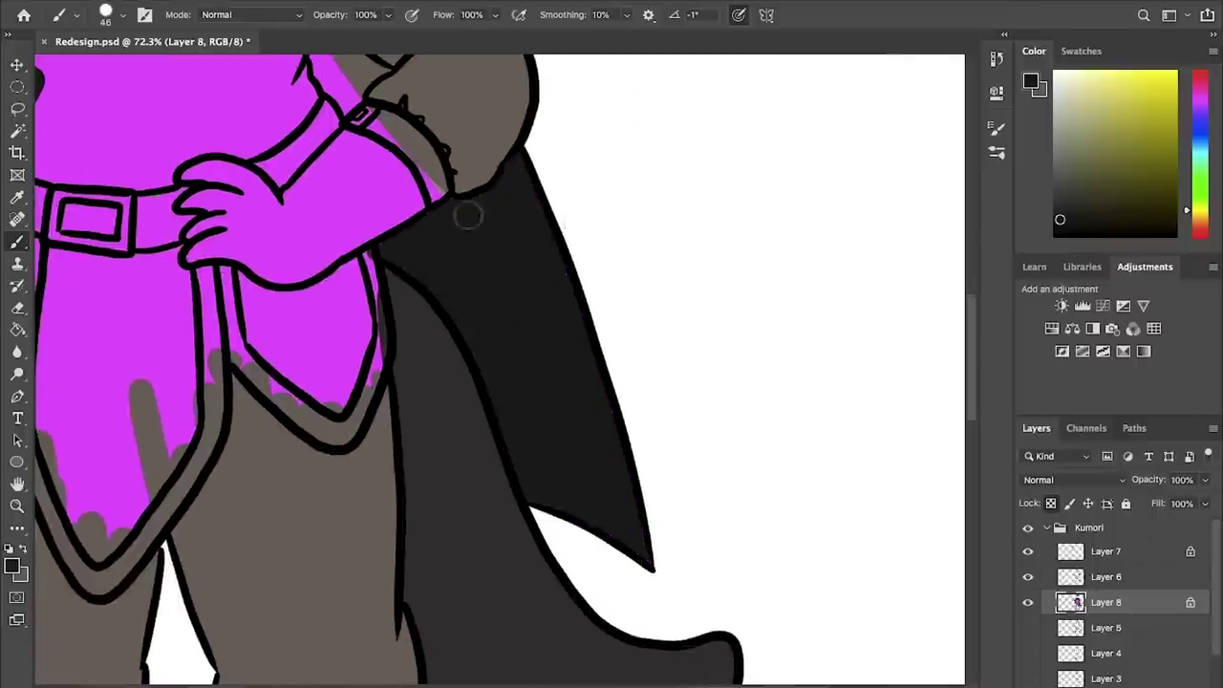
- Paint the patch of cloak between the torso and the bent arm near-black
scroll(568, 223, up, 5)
scroll(568, 224, left, 3)
mouse_move(494, 213)
mouse_down()
mouse_move(519, 279)
mouse_move(542, 278)
mouse_move(485, 283)
mouse_move(461, 248)
mouse_move(653, 442)
mouse_up()
scroll(636, 435, down, 6)
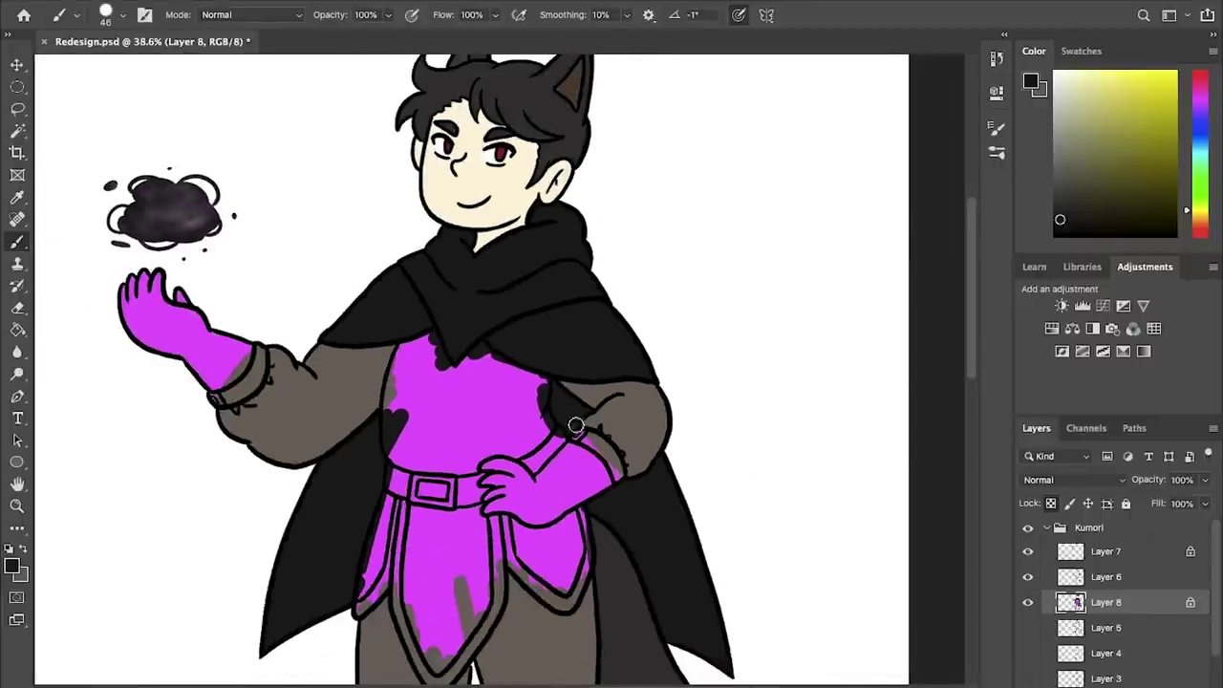
drag(532, 542, 586, 398)
drag(550, 460, 558, 473)
- Check the reference outfits and paint the tunic's torso and hanging skirt panels near-black
scroll(558, 471, up, 5)
scroll(558, 472, left, 10)
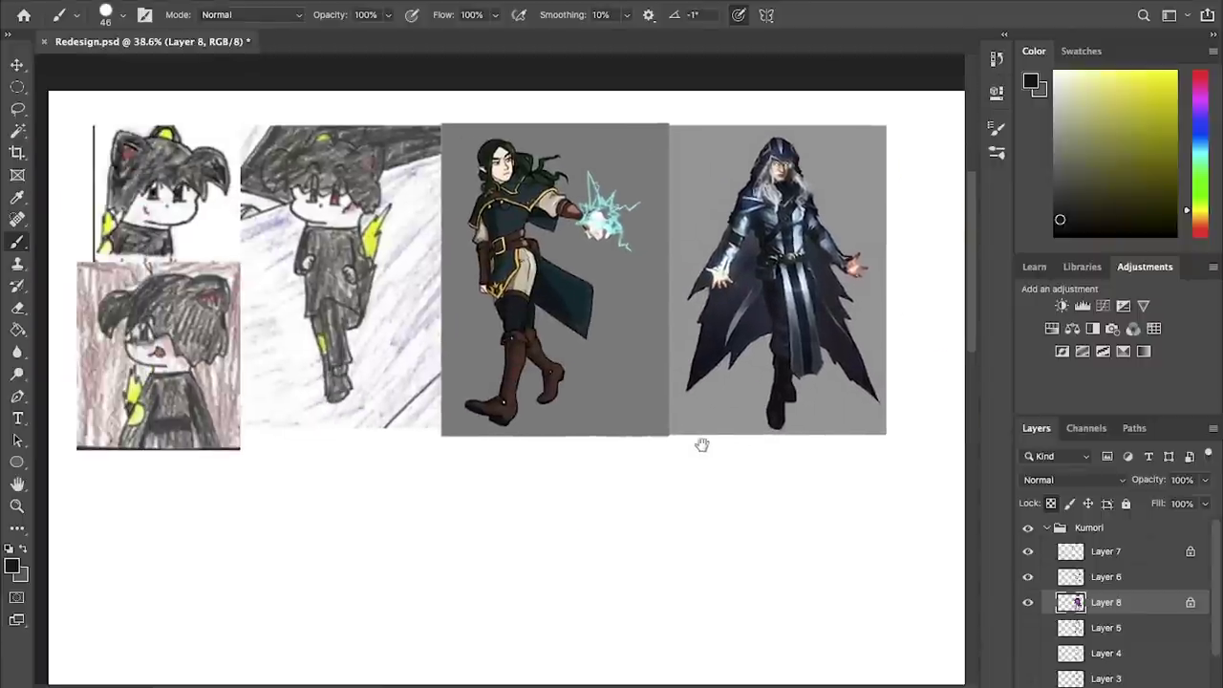
scroll(690, 439, right, 15)
scroll(686, 436, left, 15)
scroll(592, 350, up, 3)
mouse_move(593, 349)
mouse_down()
mouse_move(519, 265)
mouse_move(453, 343)
mouse_up()
mouse_move(459, 431)
mouse_down()
mouse_move(561, 314)
mouse_move(651, 397)
mouse_move(599, 393)
mouse_up()
drag(475, 517, 475, 335)
mouse_move(427, 401)
mouse_down()
mouse_move(444, 330)
mouse_move(479, 431)
mouse_move(548, 467)
mouse_move(561, 283)
mouse_move(494, 353)
mouse_move(516, 482)
mouse_up()
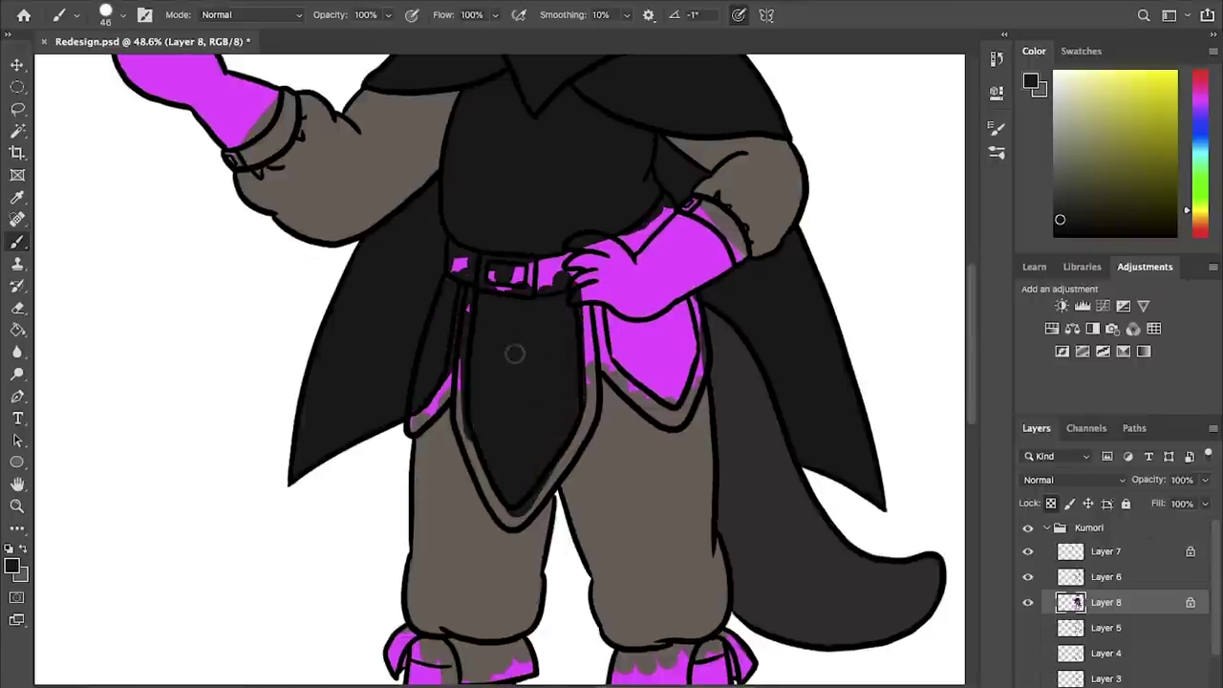
mouse_move(620, 368)
mouse_down()
mouse_move(659, 311)
mouse_move(664, 390)
mouse_up()
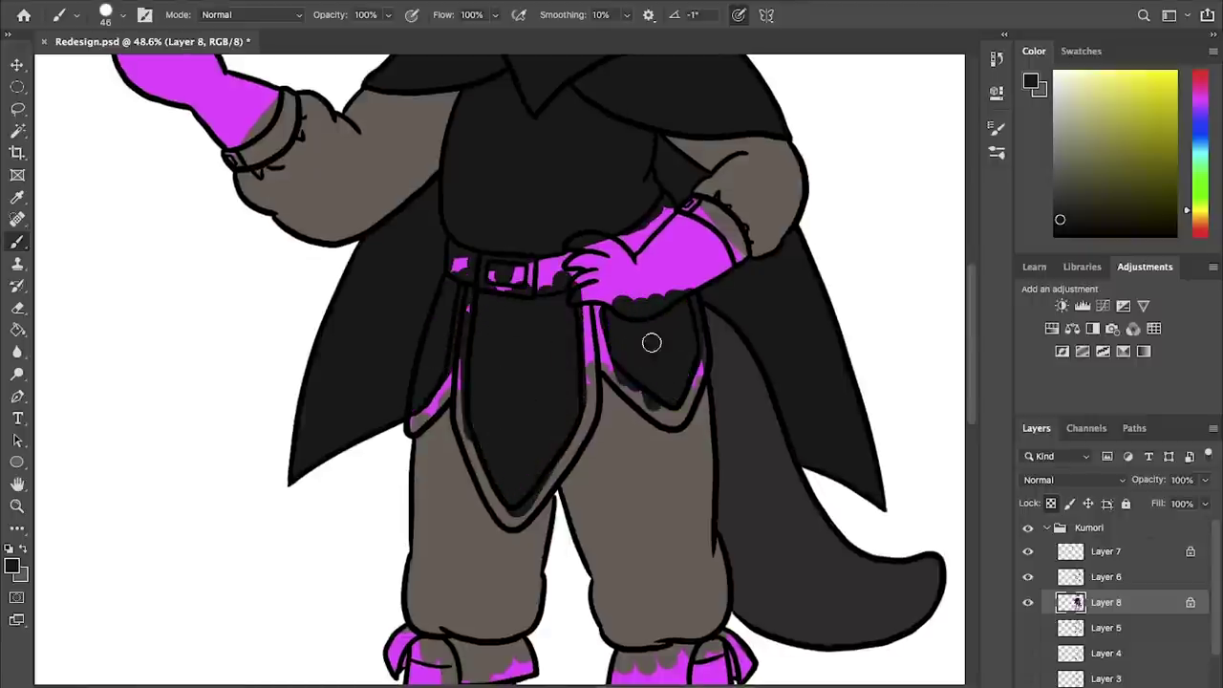
- Set the brush colour to a very dark brown and paint the raised glove
scroll(668, 372, up, 8)
alt+click(761, 449)
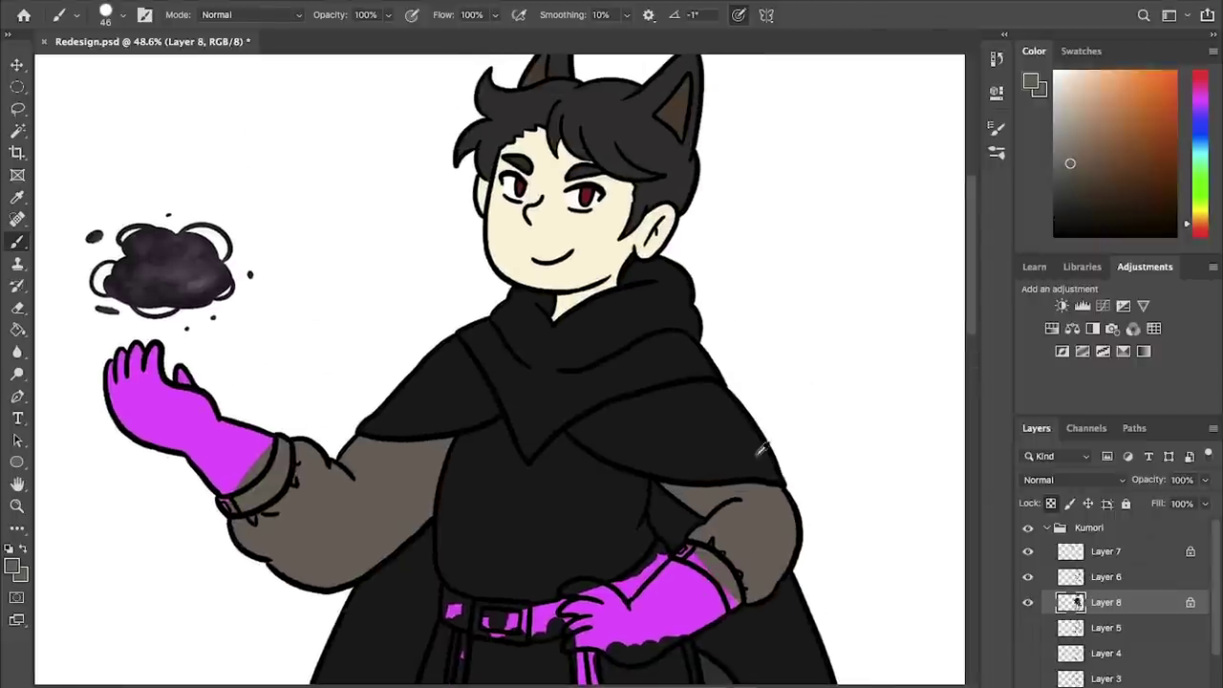
mouse_move(206, 425)
mouse_down()
mouse_move(117, 411)
mouse_move(227, 468)
mouse_move(232, 503)
mouse_up()
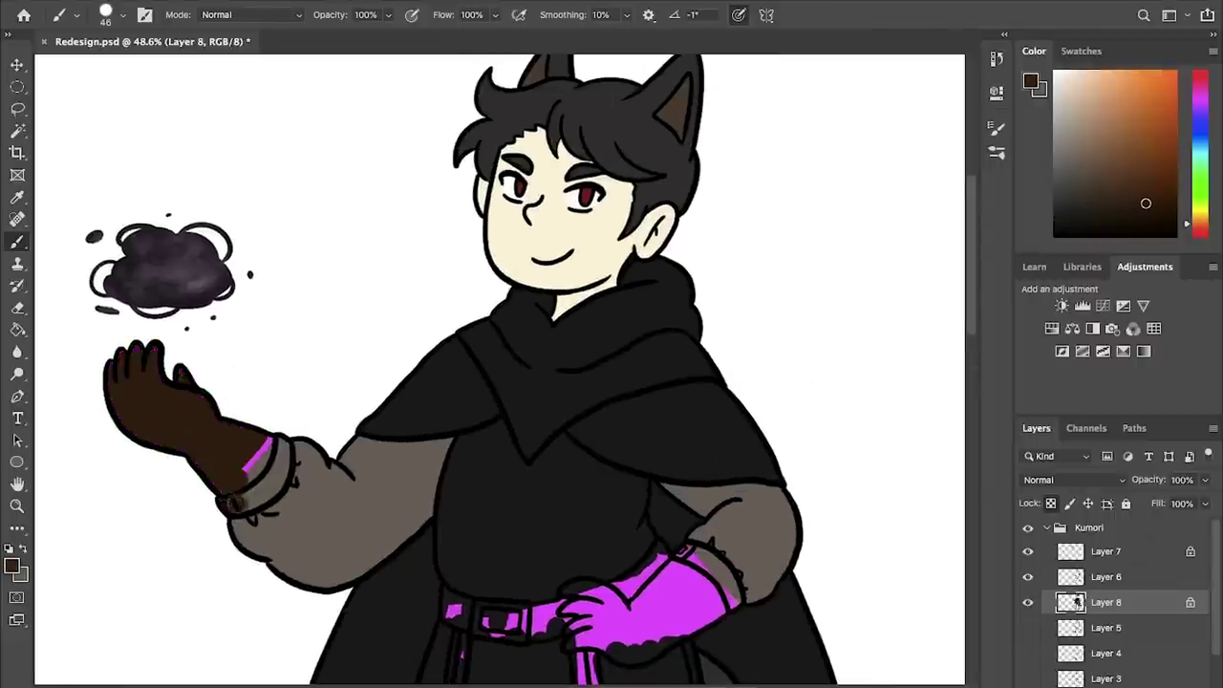
drag(248, 429, 445, 344)
scroll(445, 344, up, 5)
alt+click(445, 344)
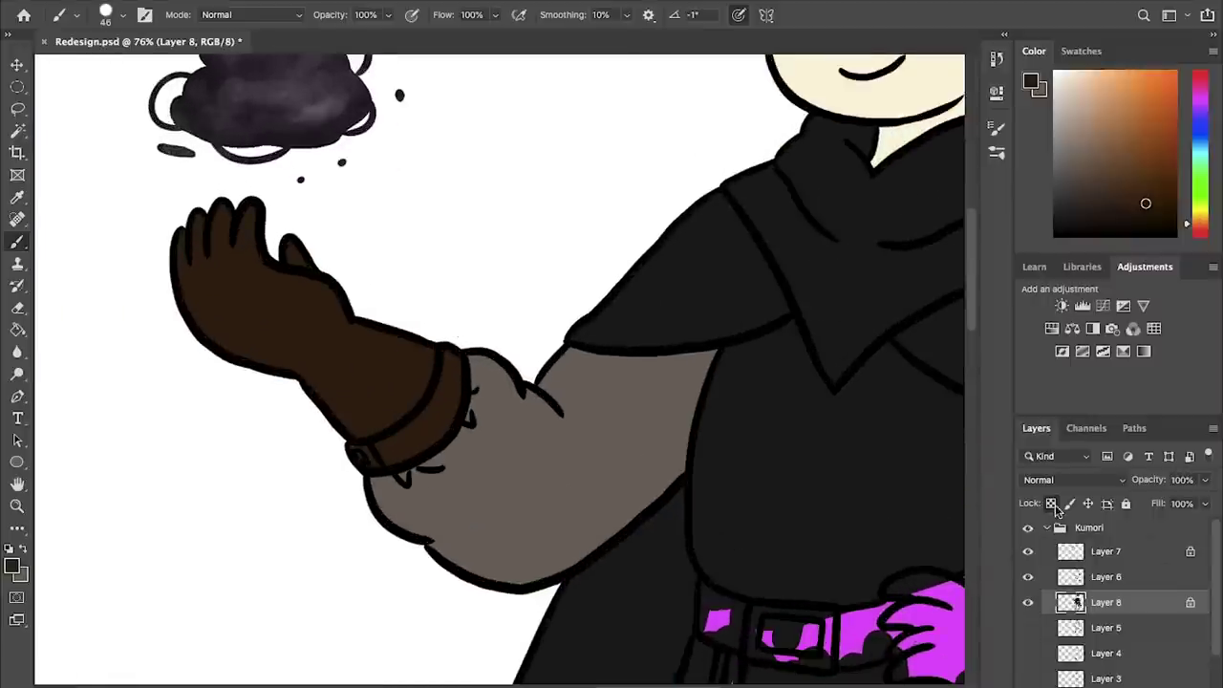
- Set the brush colour to a medium brown and paint the raised glove and the glove on the hip
click(1115, 170)
mouse_move(320, 378)
mouse_down()
mouse_move(349, 286)
mouse_move(290, 227)
mouse_move(261, 408)
mouse_move(367, 337)
mouse_move(338, 429)
mouse_move(446, 389)
mouse_move(350, 439)
mouse_move(423, 327)
mouse_up()
drag(779, 471, 412, 302)
mouse_move(524, 421)
mouse_down()
mouse_move(588, 444)
mouse_move(562, 414)
mouse_move(610, 448)
mouse_move(604, 413)
mouse_move(673, 347)
mouse_move(684, 393)
mouse_move(706, 369)
mouse_move(751, 376)
mouse_move(790, 432)
mouse_move(727, 466)
mouse_move(793, 454)
mouse_up()
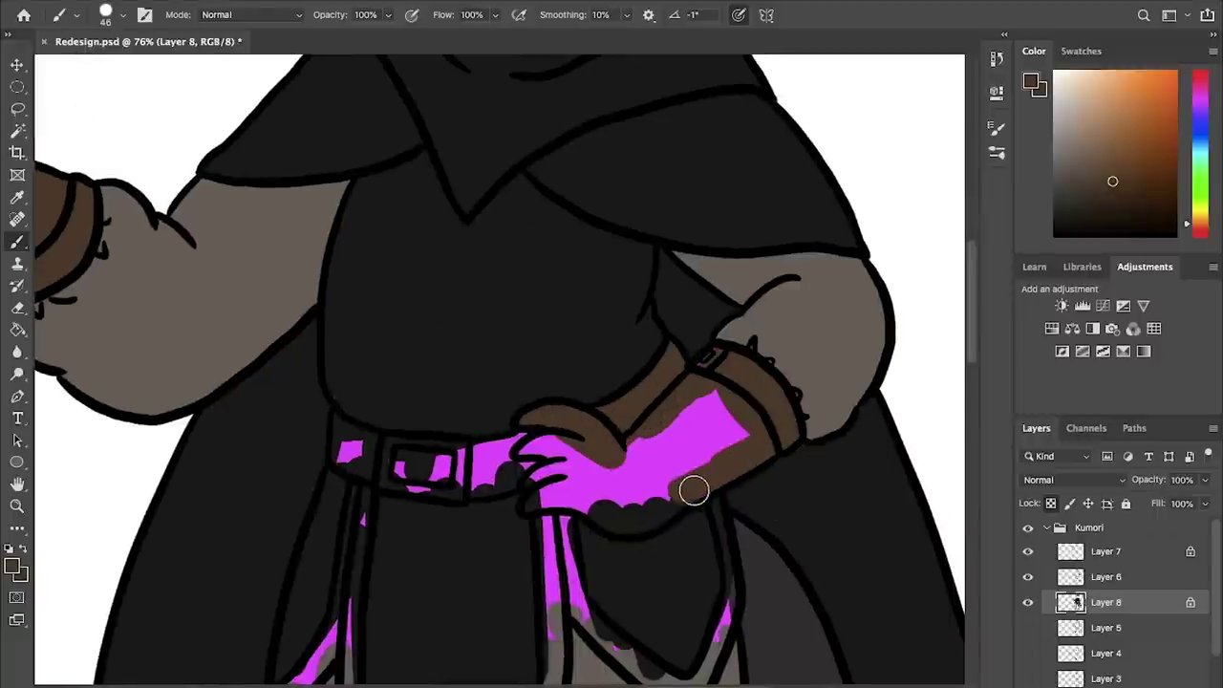
drag(720, 467, 729, 404)
mouse_move(683, 490)
mouse_down()
mouse_move(624, 521)
mouse_move(532, 503)
mouse_move(518, 464)
mouse_move(596, 491)
mouse_up()
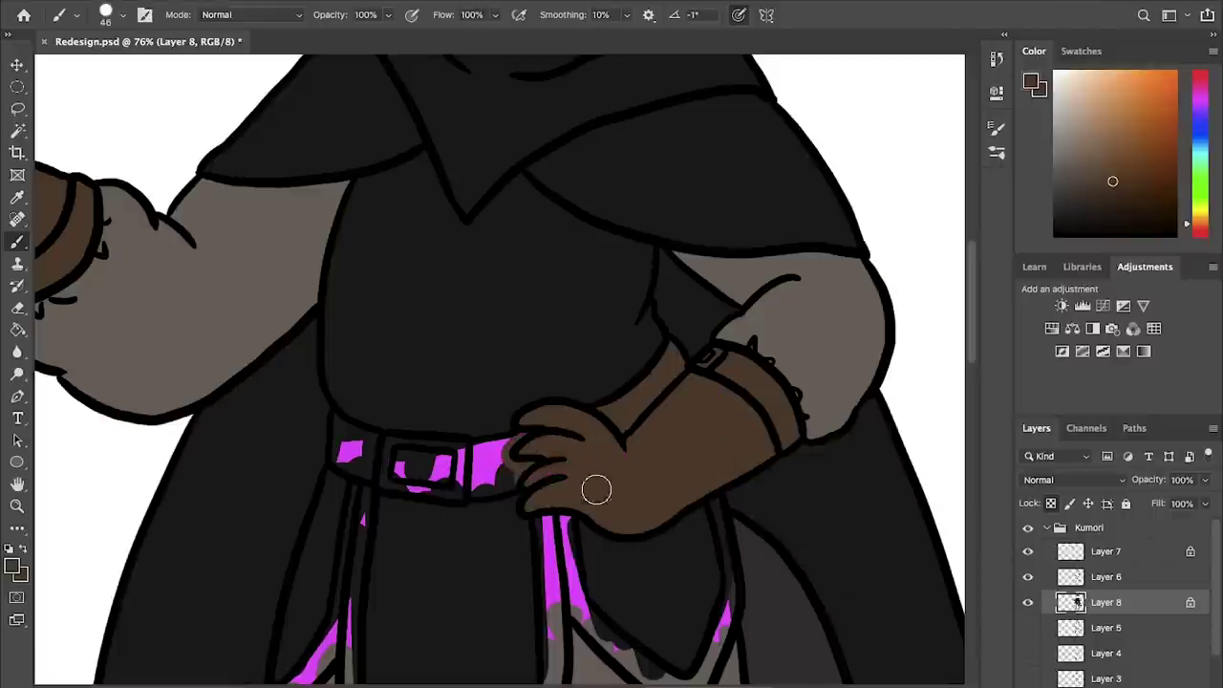
- Paint the belt medium brown and tidy the tunic's edge along it with the sampled near-black
drag(454, 463, 350, 437)
alt+click(364, 426)
drag(441, 484, 486, 367)
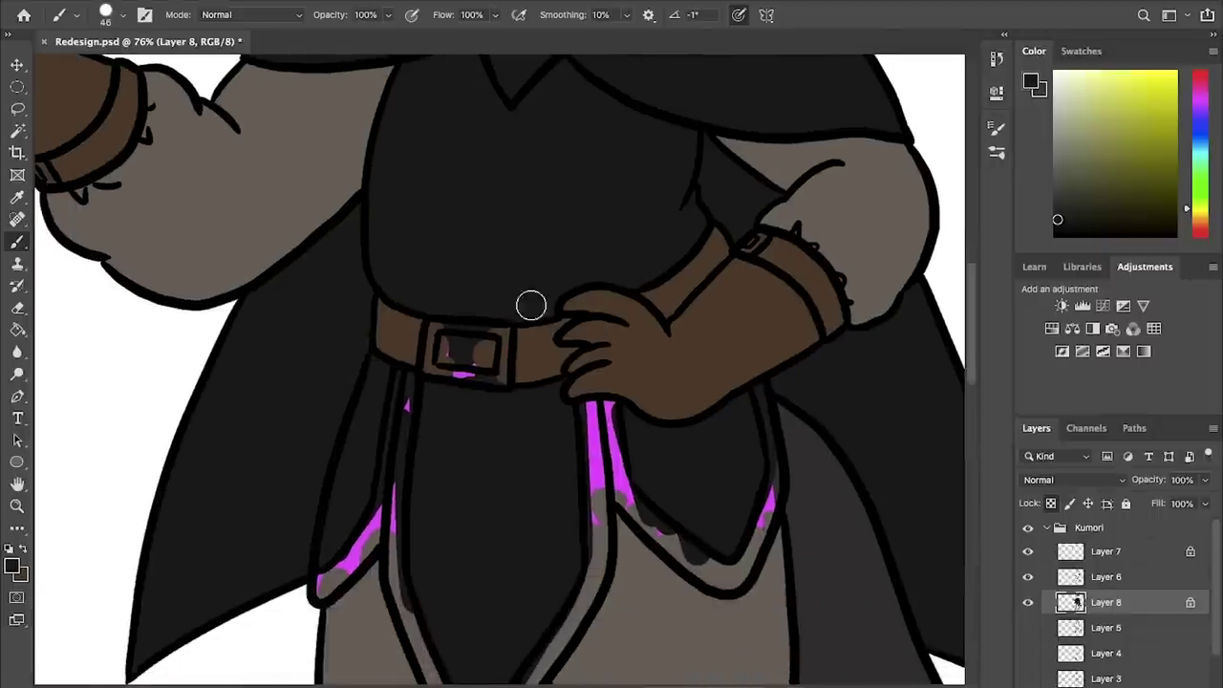
- Sample the glove's medium brown and paint both boots, including their folded cuffs
alt+click(619, 392)
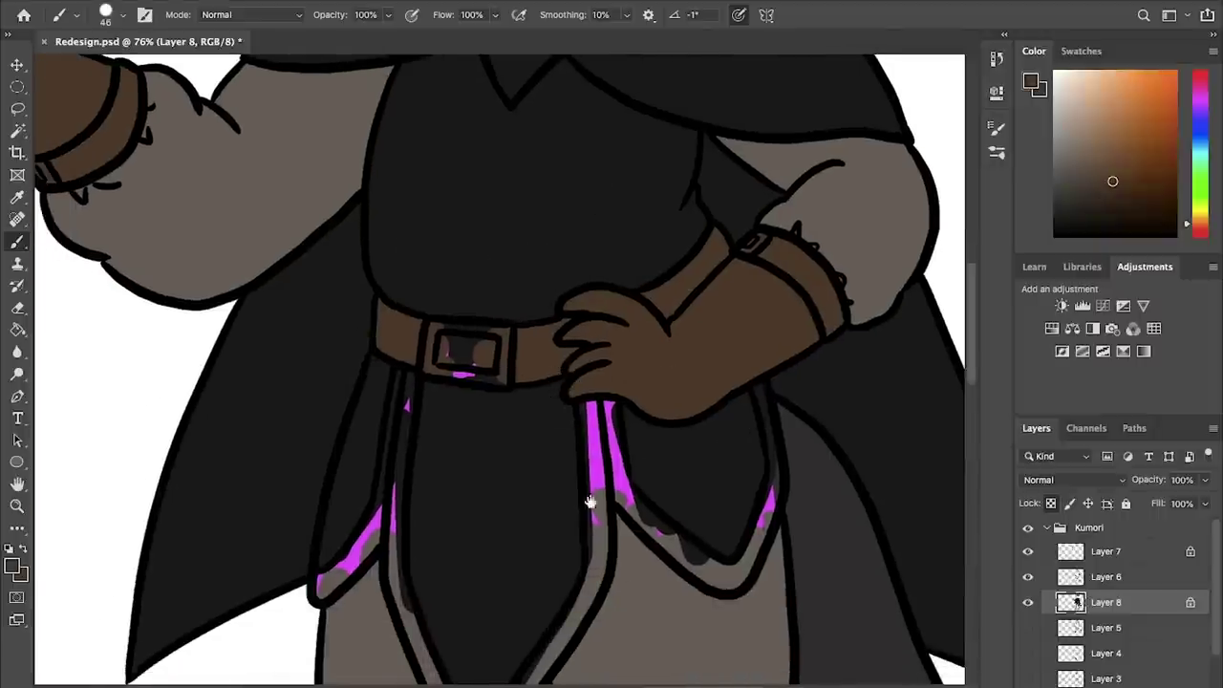
scroll(551, 394, down, 8)
mouse_move(383, 201)
mouse_down()
mouse_move(315, 158)
mouse_move(404, 137)
mouse_move(521, 140)
mouse_move(373, 563)
mouse_move(417, 293)
mouse_move(489, 291)
mouse_move(355, 570)
mouse_move(319, 503)
mouse_move(219, 606)
mouse_move(423, 580)
mouse_up()
mouse_move(735, 176)
mouse_down()
mouse_move(732, 219)
mouse_move(716, 156)
mouse_move(792, 137)
mouse_move(865, 156)
mouse_move(723, 272)
mouse_up()
drag(584, 262, 311, 213)
mouse_move(464, 281)
mouse_down()
mouse_move(571, 183)
mouse_move(549, 516)
mouse_move(621, 515)
mouse_move(765, 551)
mouse_up()
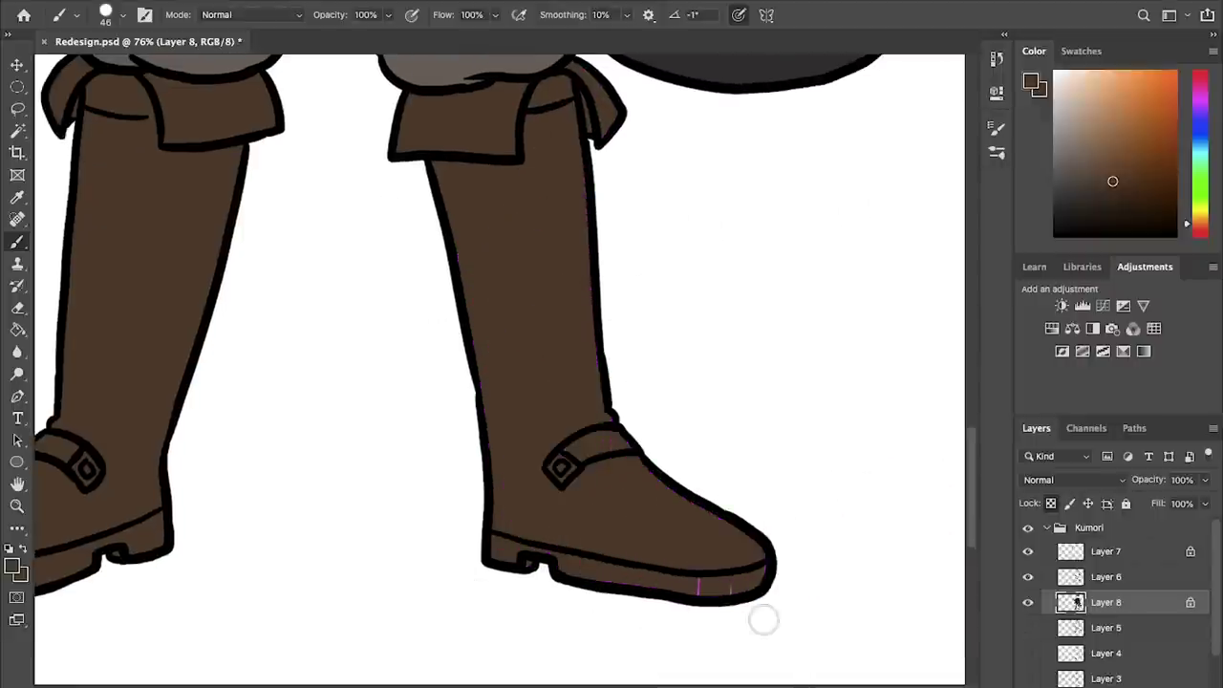
drag(665, 161, 717, 573)
drag(634, 255, 677, 263)
- Set the brush colour to pale yellow and paint the belt buckle's frame
key(super+minus)
key(super+minus)
key(super+minus)
drag(627, 229, 649, 311)
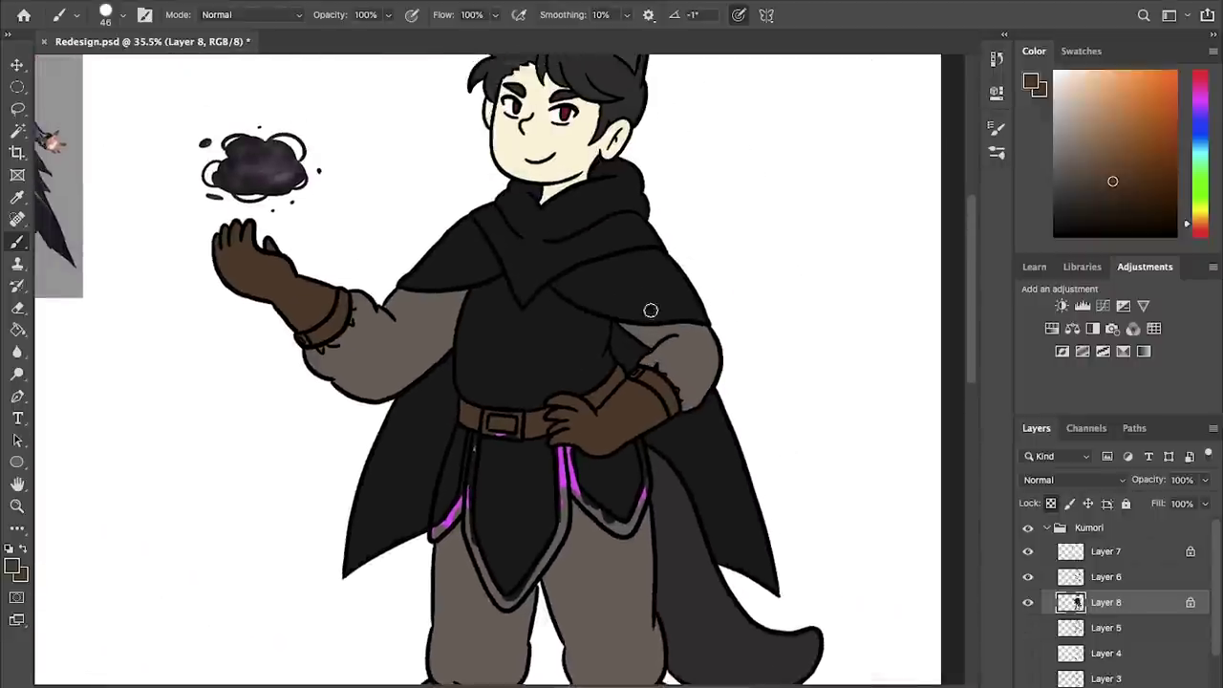
key(super+minus)
click(1200, 210)
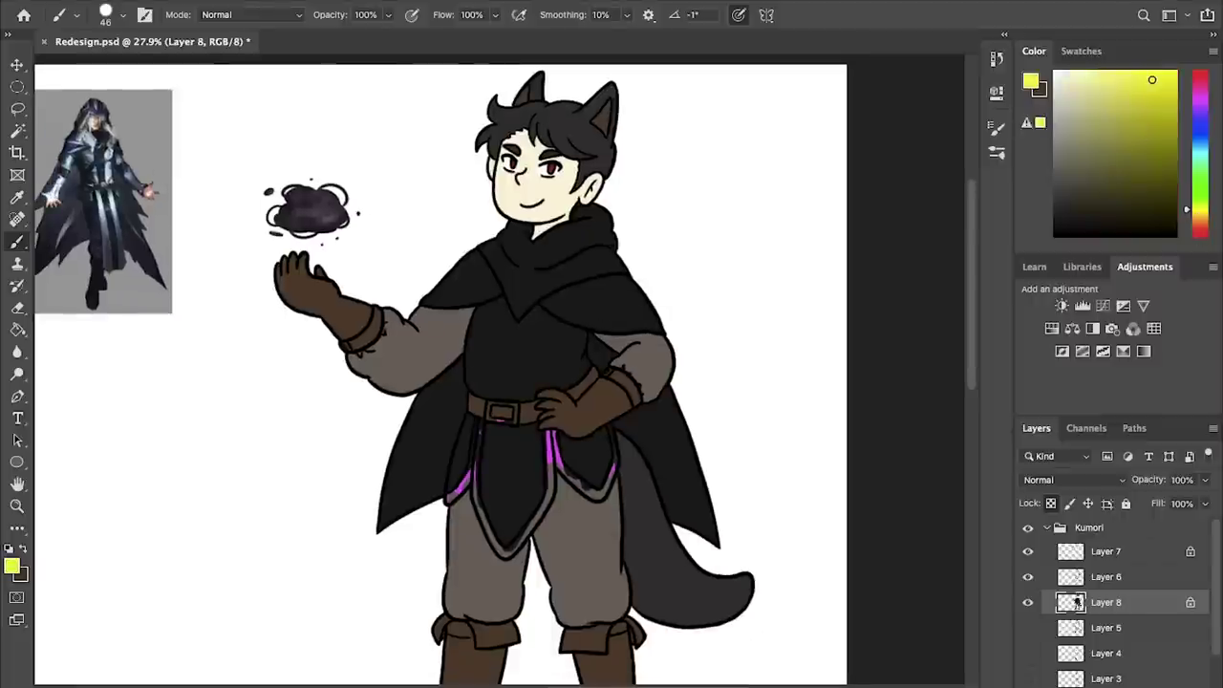
key(super+plus)
key(super+plus)
key(super+plus)
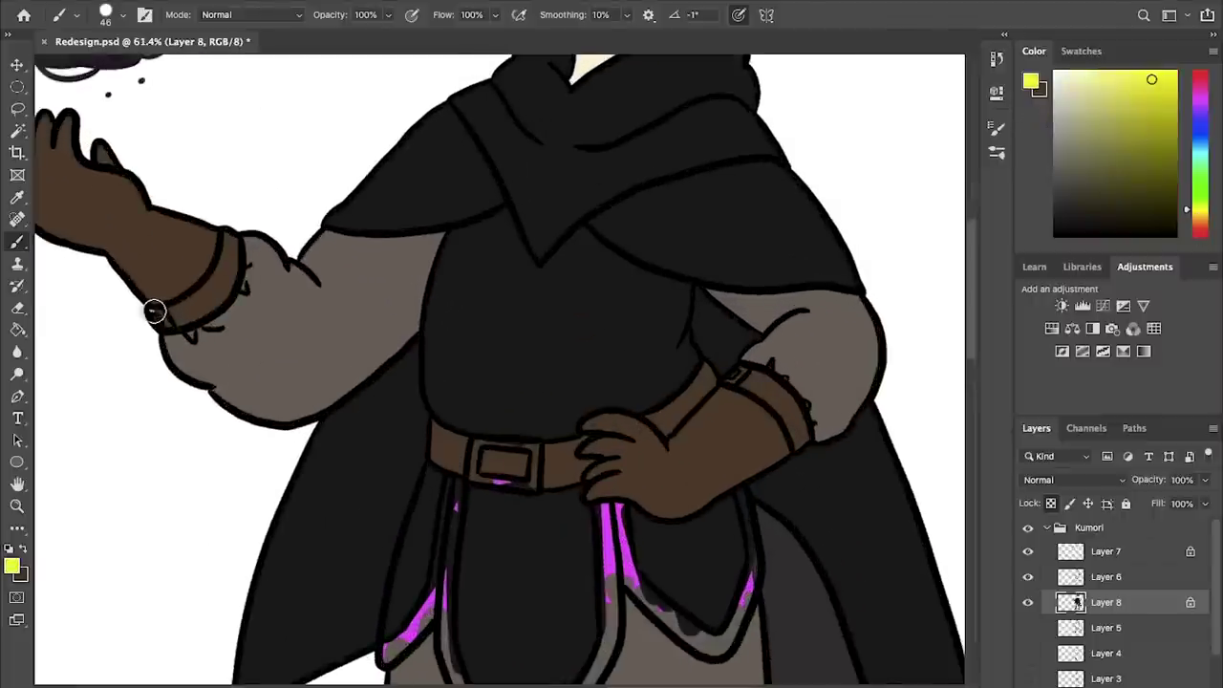
scroll(619, 485, up, 1)
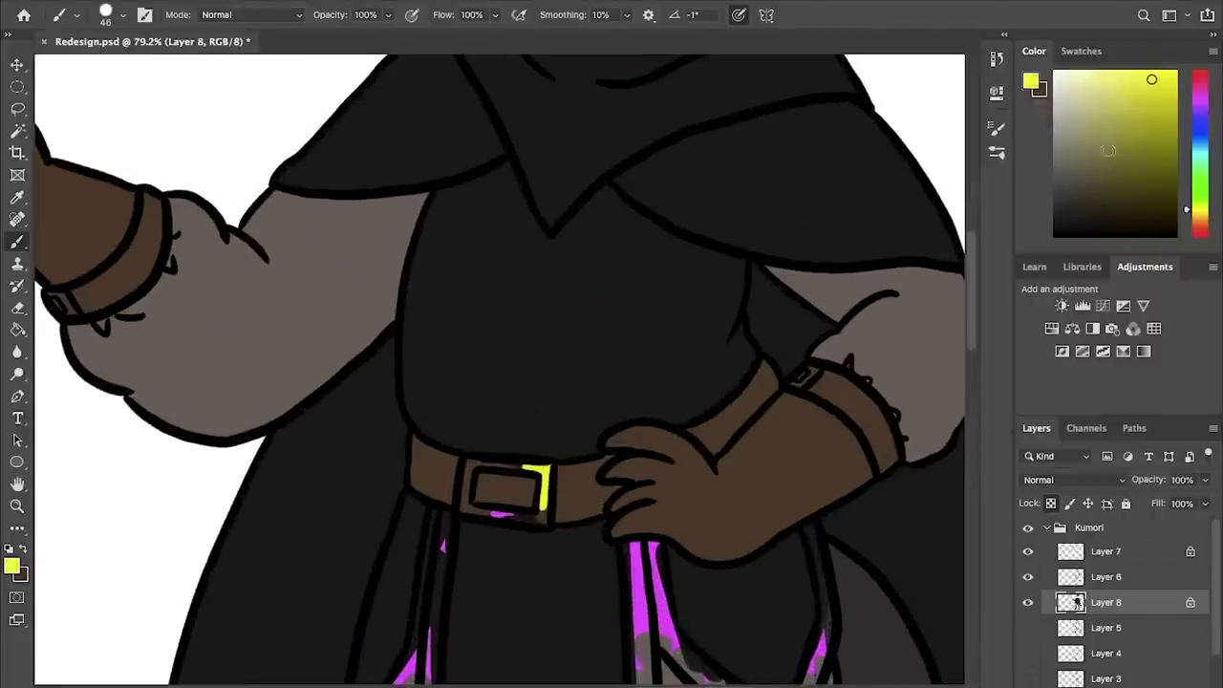
drag(467, 475, 468, 484)
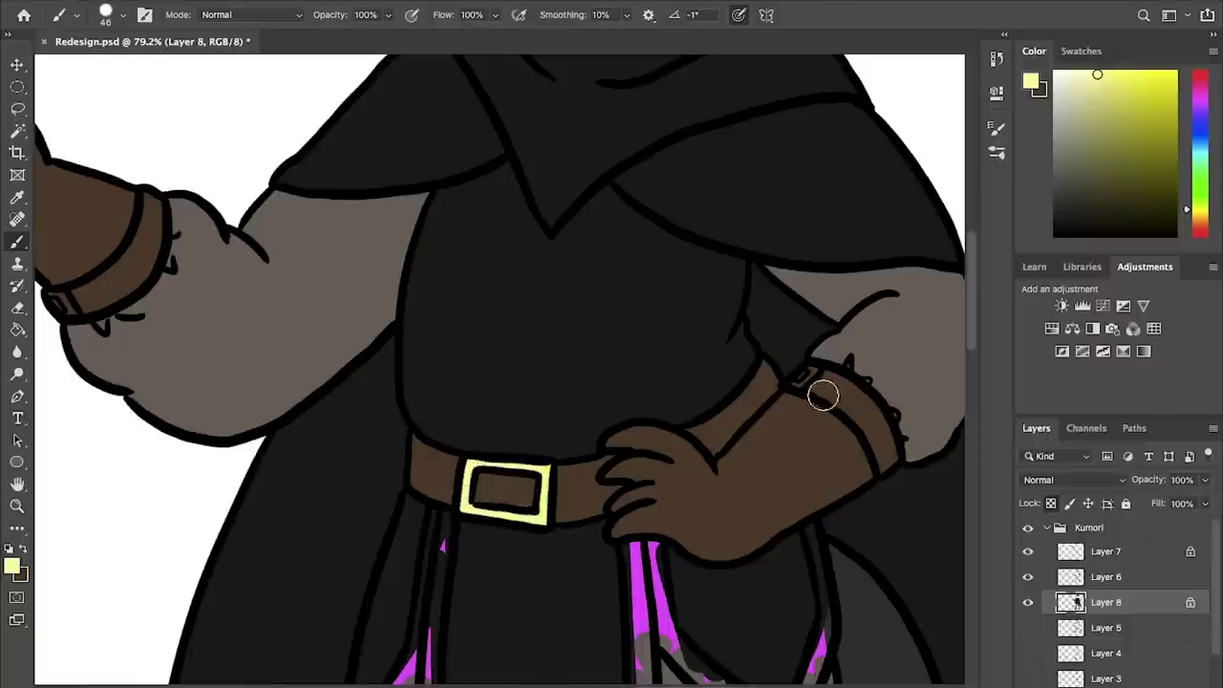
- Paint the small buckles on the gloves and boots pale yellow
scroll(441, 299, left, 8)
scroll(441, 299, up, 1)
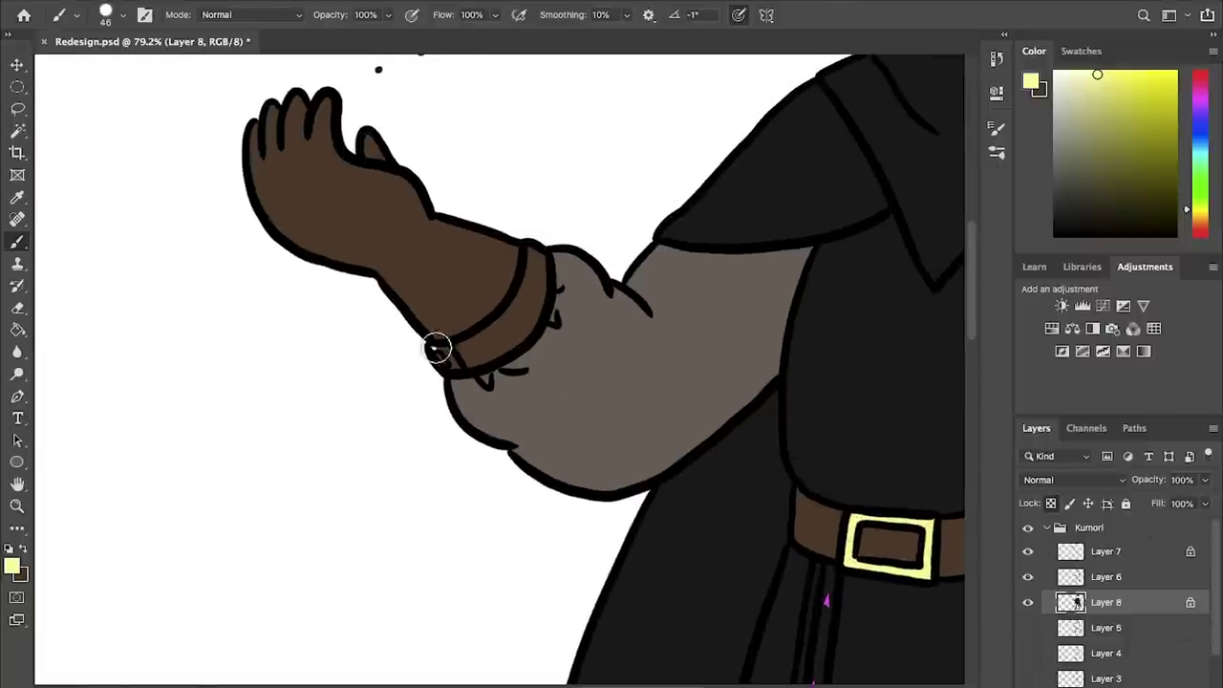
scroll(483, 370, down, 15)
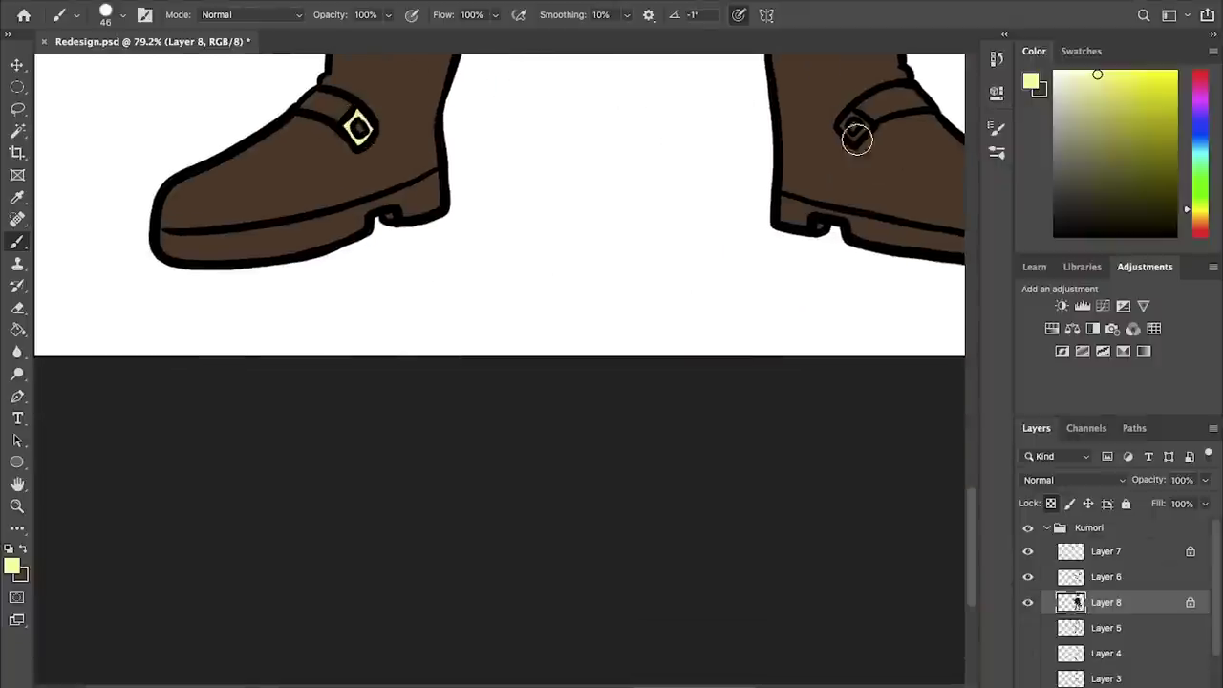
key(x)
mouse_move(862, 128)
mouse_down()
mouse_move(853, 117)
mouse_move(682, 395)
mouse_up()
drag(535, 354, 492, 353)
drag(526, 240, 516, 534)
drag(507, 229, 488, 535)
drag(524, 124, 524, 363)
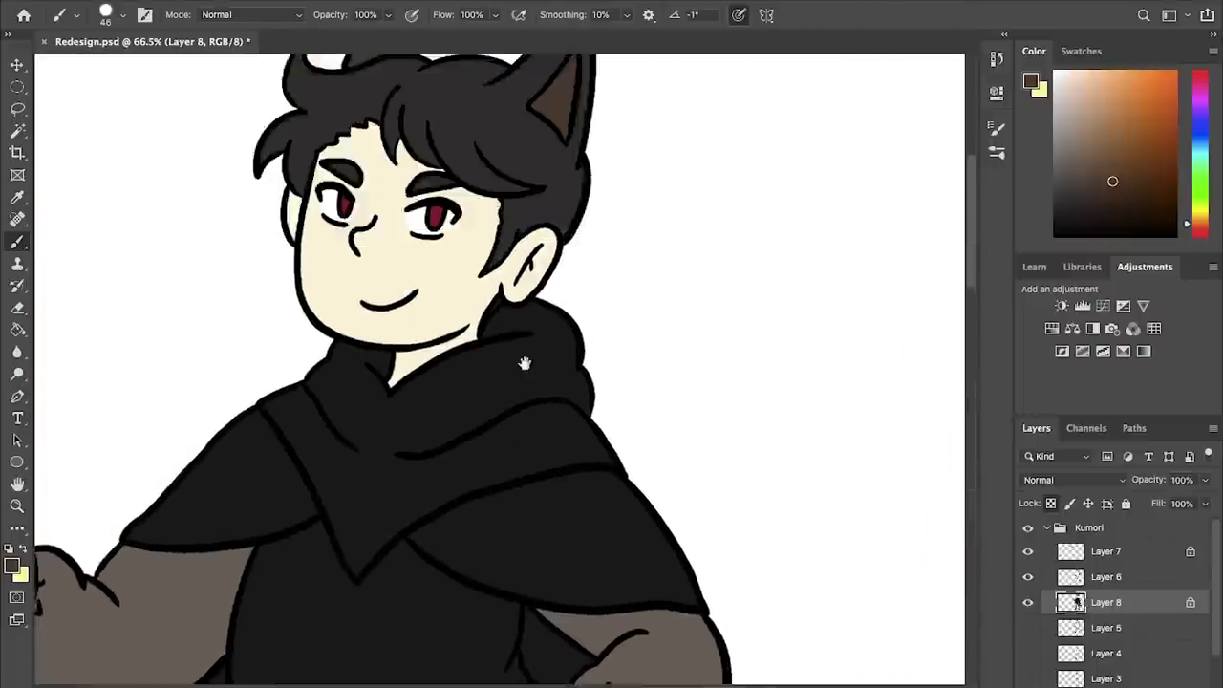
- Sample the cloak's near-black and paint the soles of both boots
scroll(525, 363, down, 16)
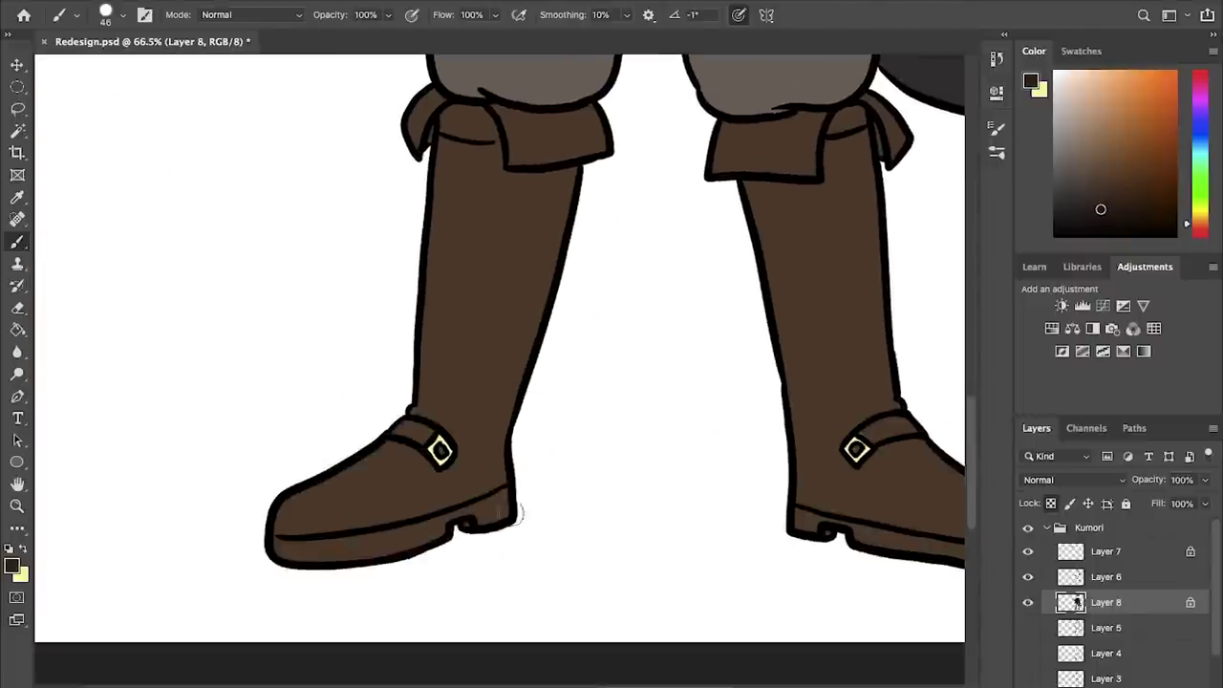
scroll(694, 363, up, 2)
alt+click(917, 134)
drag(581, 521, 582, 669)
alt+click(769, 287)
drag(769, 286, 773, 131)
drag(382, 611, 669, 191)
mouse_move(547, 277)
mouse_down()
mouse_move(635, 273)
mouse_move(781, 227)
mouse_move(186, 408)
mouse_up()
drag(510, 399, 647, 435)
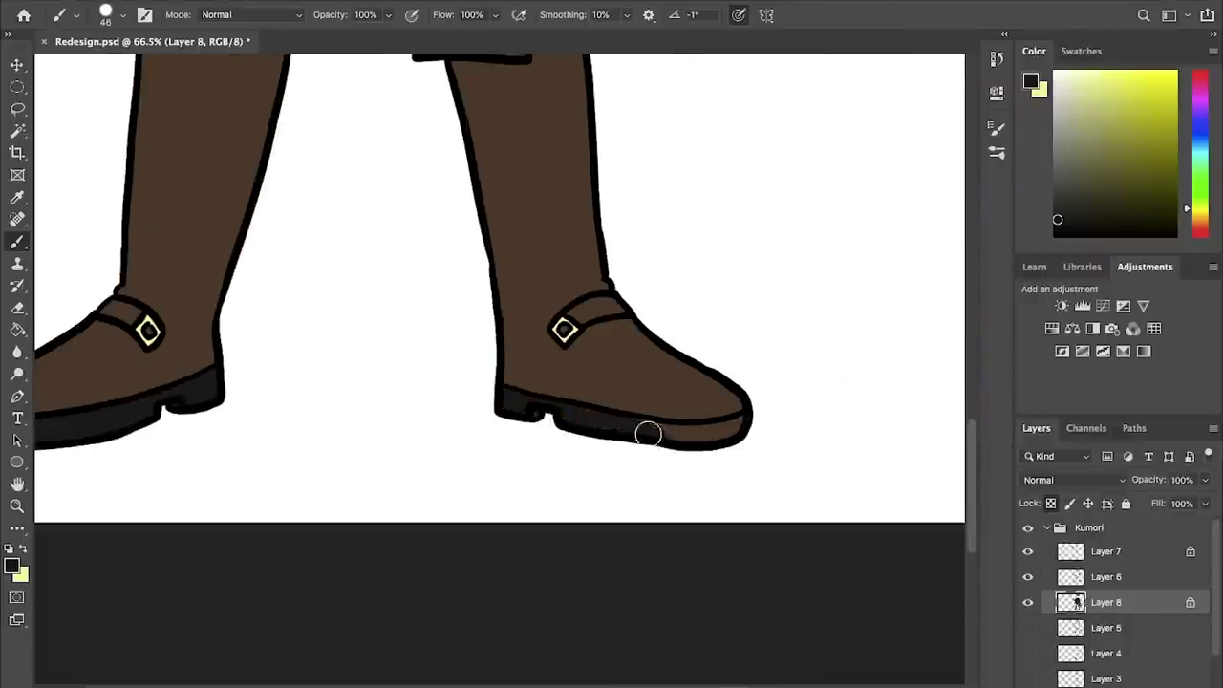
scroll(760, 370, down, 3)
drag(546, 147, 652, 339)
- Paint the openings inside the tops of both boots near-black
scroll(652, 339, up, 5)
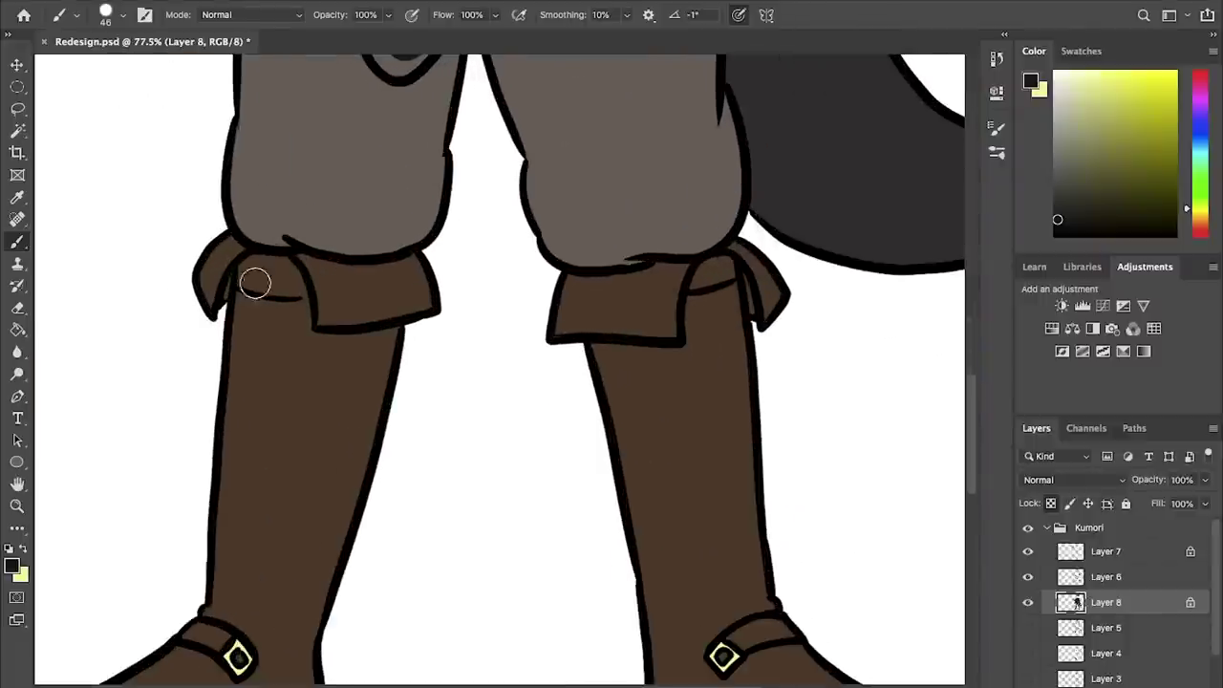
drag(306, 290, 288, 277)
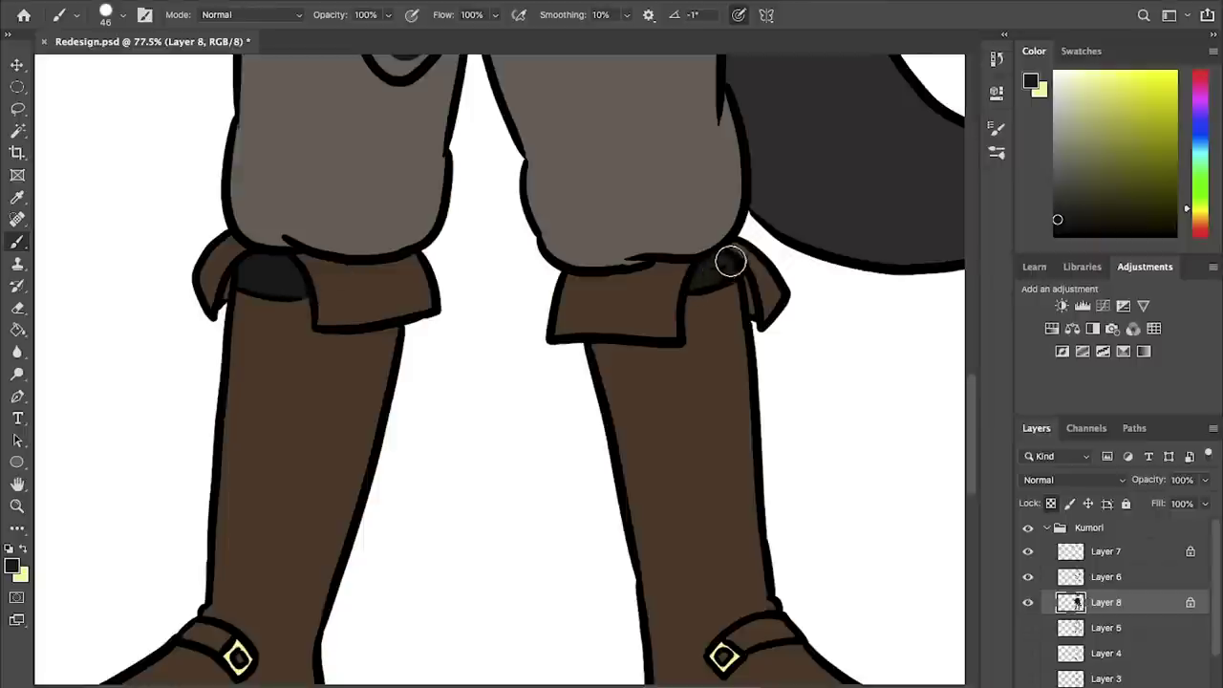
scroll(724, 268, up, 3)
scroll(723, 268, right, 4)
scroll(498, 383, up, 5)
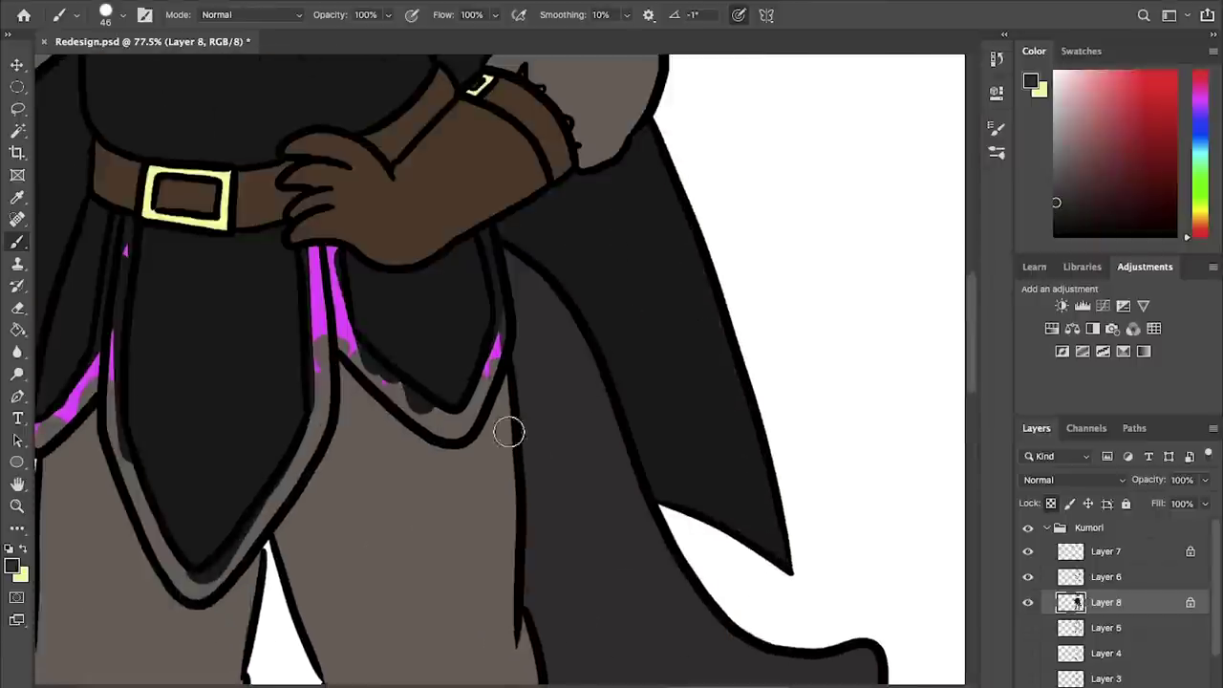
- Paint the edging of the tunic's side panel and centre panel on the raised-arm side yellow-green
scroll(518, 448, down, 2)
key(x)
scroll(666, 406, down, 3)
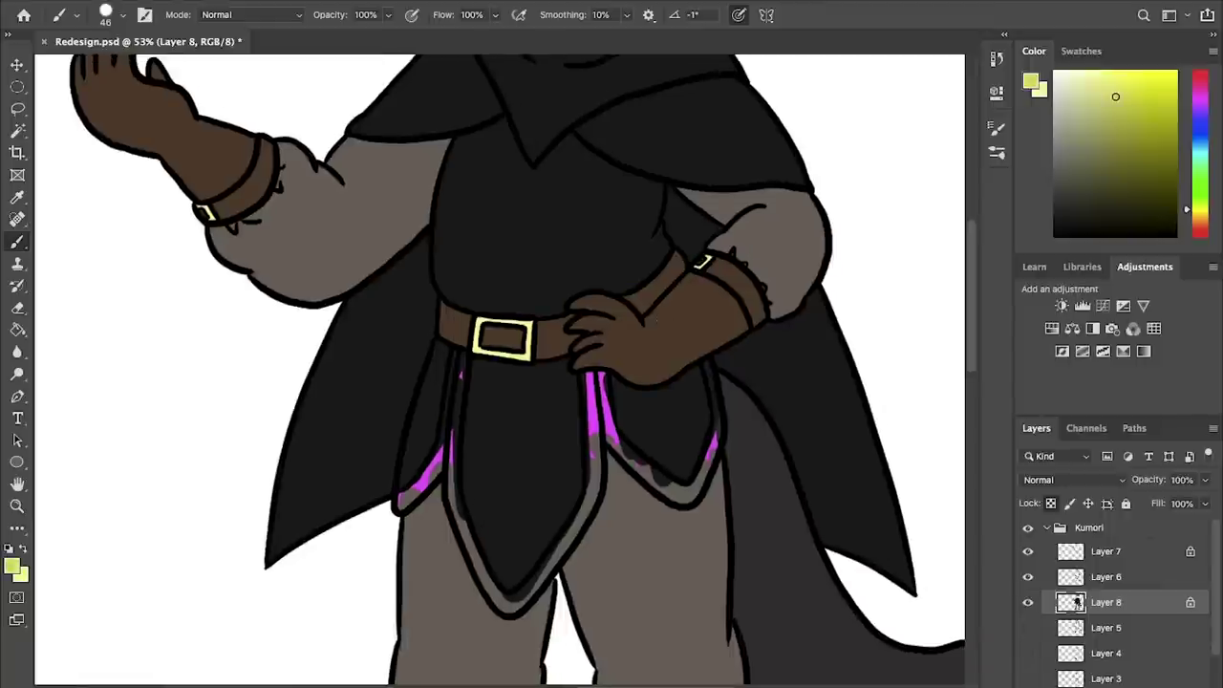
scroll(513, 410, up, 3)
mouse_move(442, 406)
mouse_down()
mouse_move(447, 353)
mouse_move(436, 482)
mouse_up()
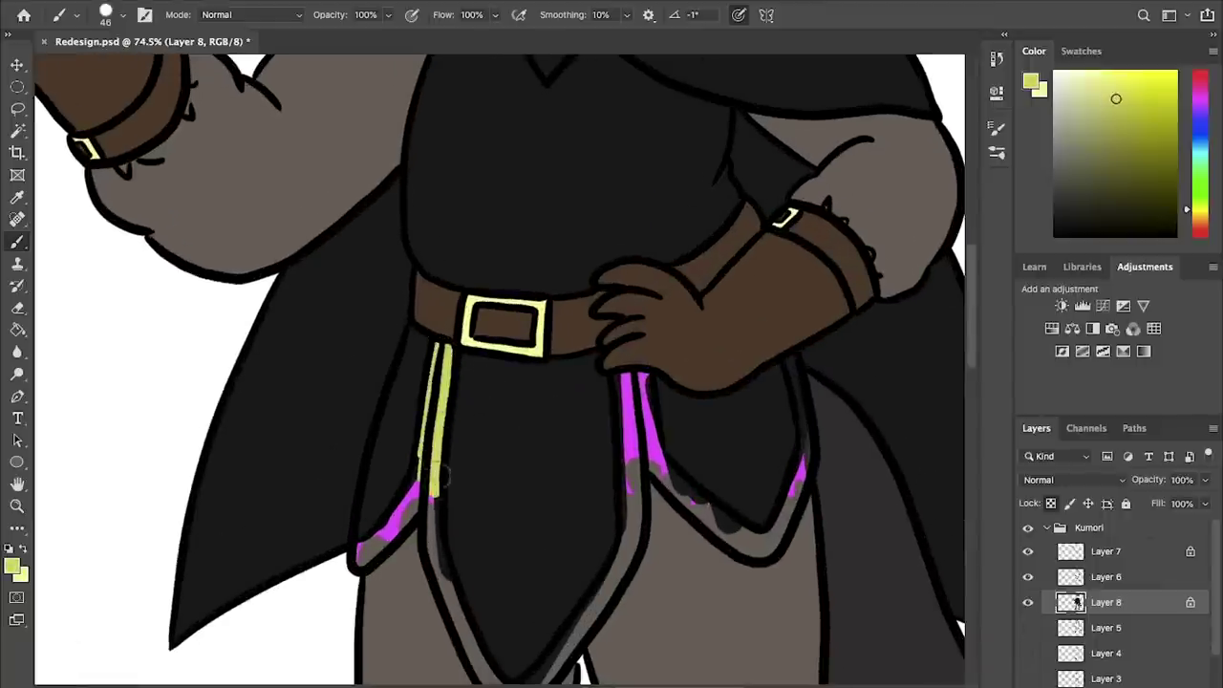
drag(457, 600, 483, 667)
drag(413, 513, 361, 561)
- Sample the near-black as the second colour and paint the rest of the centre and hip-side panel edging yellow-green
drag(481, 487, 403, 350)
key(x)
alt+click(333, 296)
key(x)
drag(418, 555, 395, 522)
mouse_move(441, 556)
mouse_down()
mouse_move(540, 442)
mouse_move(554, 342)
mouse_move(636, 374)
mouse_move(660, 407)
mouse_up()
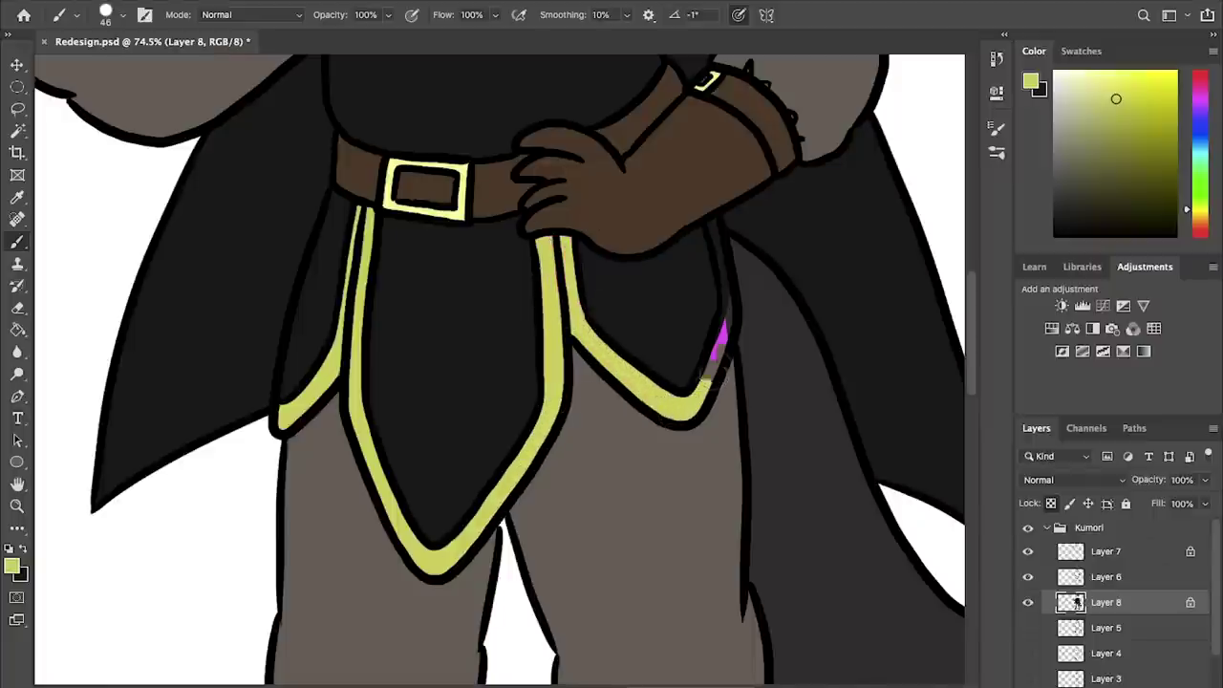
- Sample the trousers' grey-brown and paint over the stray colour beside the hip-side tunic panel
alt+click(744, 333)
alt+click(732, 372)
drag(732, 369, 726, 382)
scroll(696, 439, down, 5)
drag(586, 257, 592, 381)
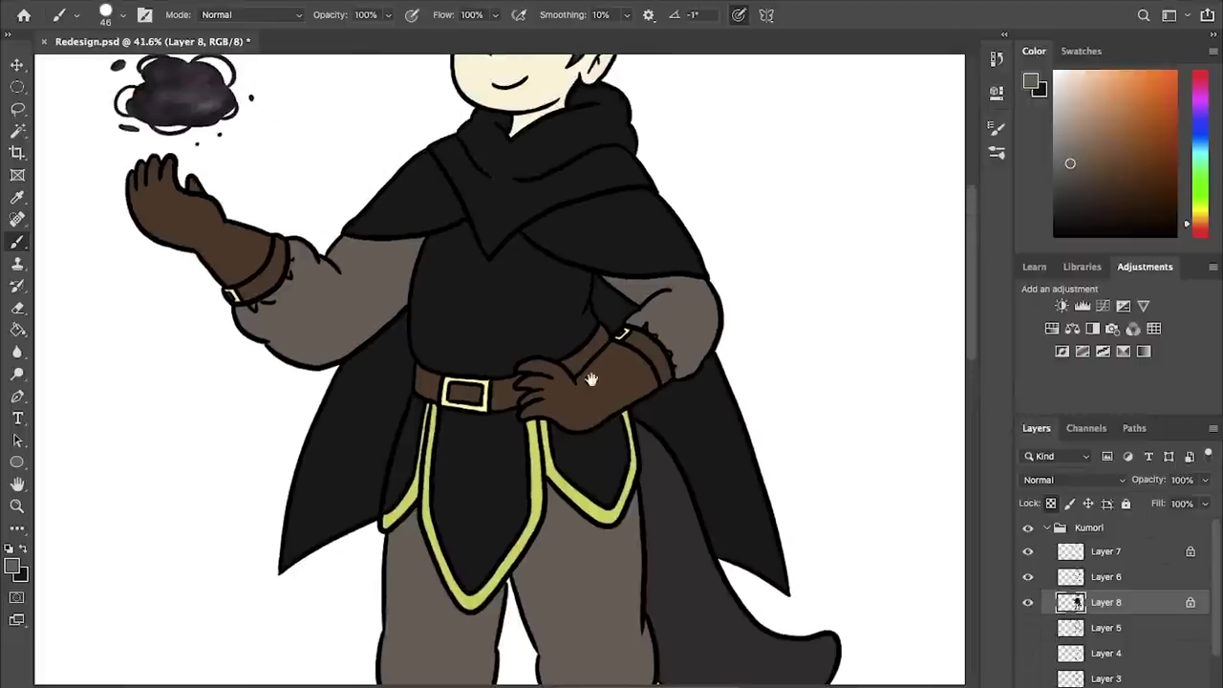
- Sample the yellow-green from the tunic edging and check the reference images for the hood's collar trim
alt+click(562, 494)
drag(492, 231, 964, 459)
drag(548, 408, 667, 373)
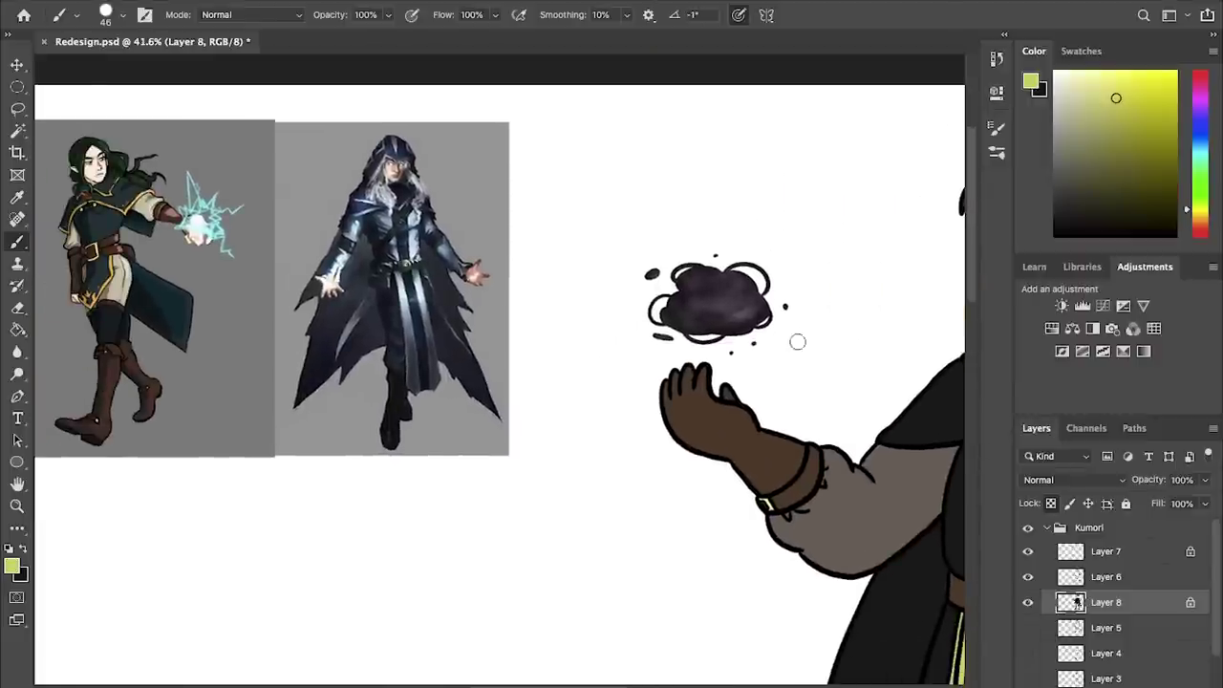
scroll(669, 316, right, 8)
scroll(532, 289, up, 4)
mouse_move(380, 235)
mouse_down()
mouse_move(497, 423)
mouse_move(672, 308)
mouse_up()
key(ctrl+z)
key(ctrl+z)
drag(819, 308, 719, 319)
key(ctrl+z)
mouse_move(819, 308)
mouse_down()
mouse_move(715, 319)
mouse_move(796, 309)
mouse_move(606, 357)
mouse_move(491, 450)
mouse_up()
key(ctrl+z)
- Paint a yellow-green band along the collar's V-shaped edge and even out its borders with near-black
drag(381, 235, 496, 475)
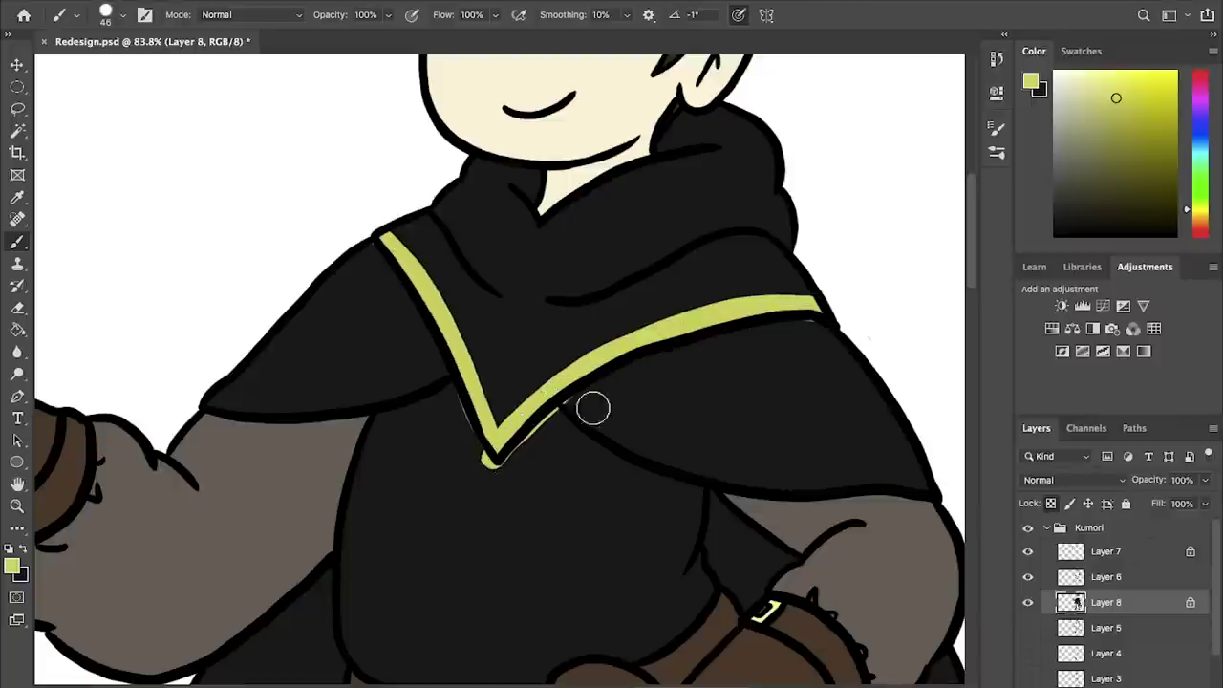
key(x)
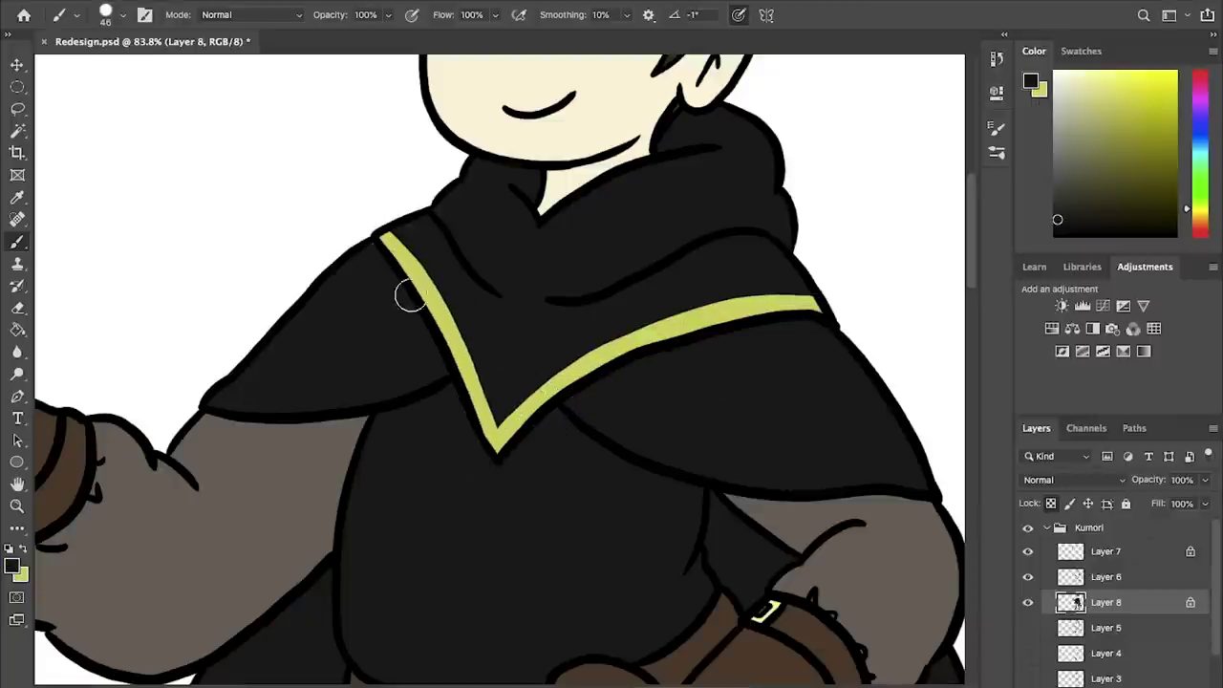
key(x)
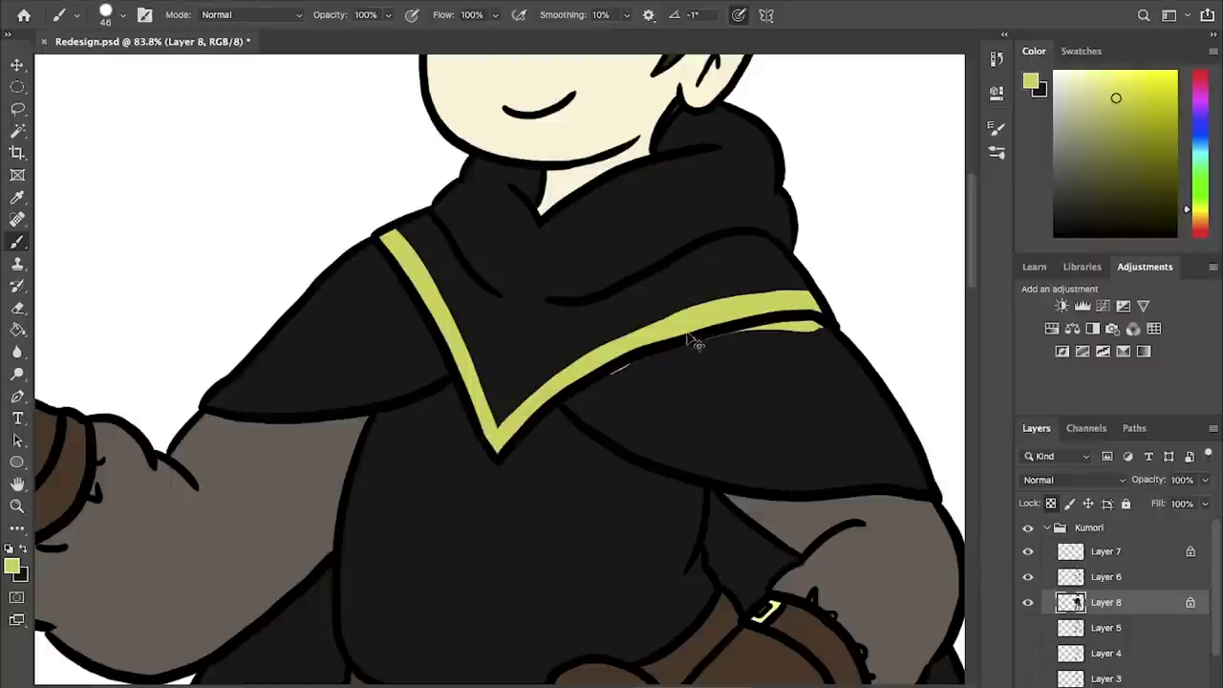
key(x)
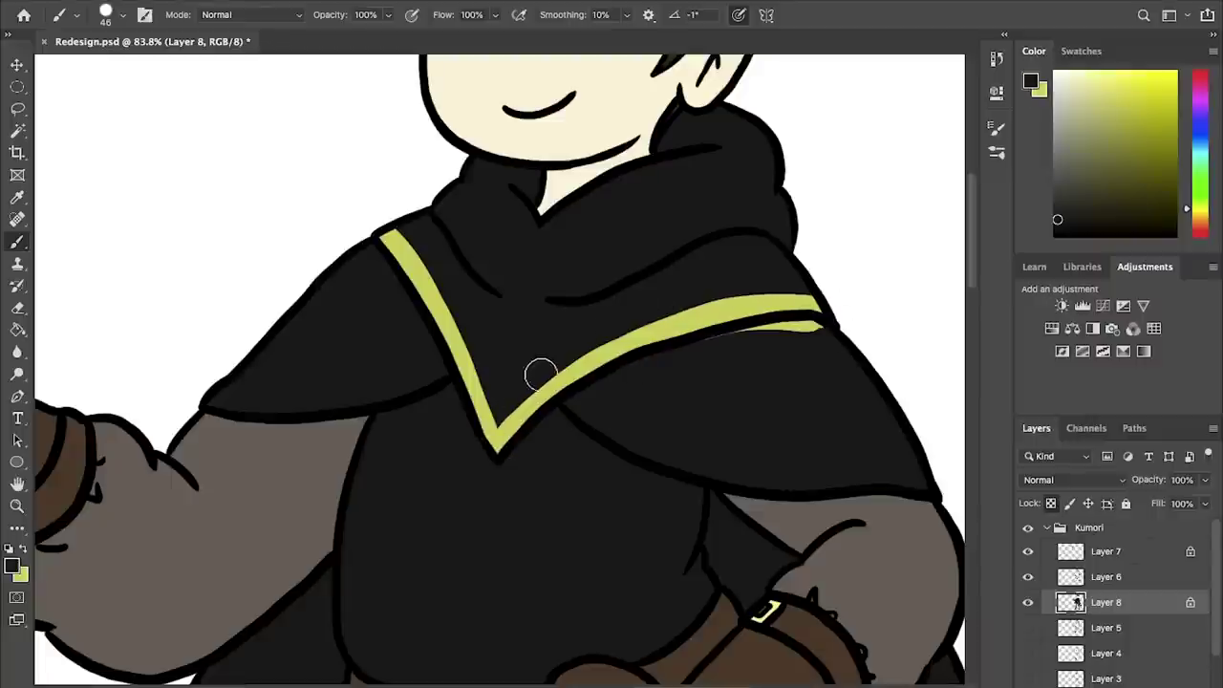
mouse_move(692, 296)
mouse_down()
mouse_move(818, 304)
mouse_move(713, 351)
mouse_up()
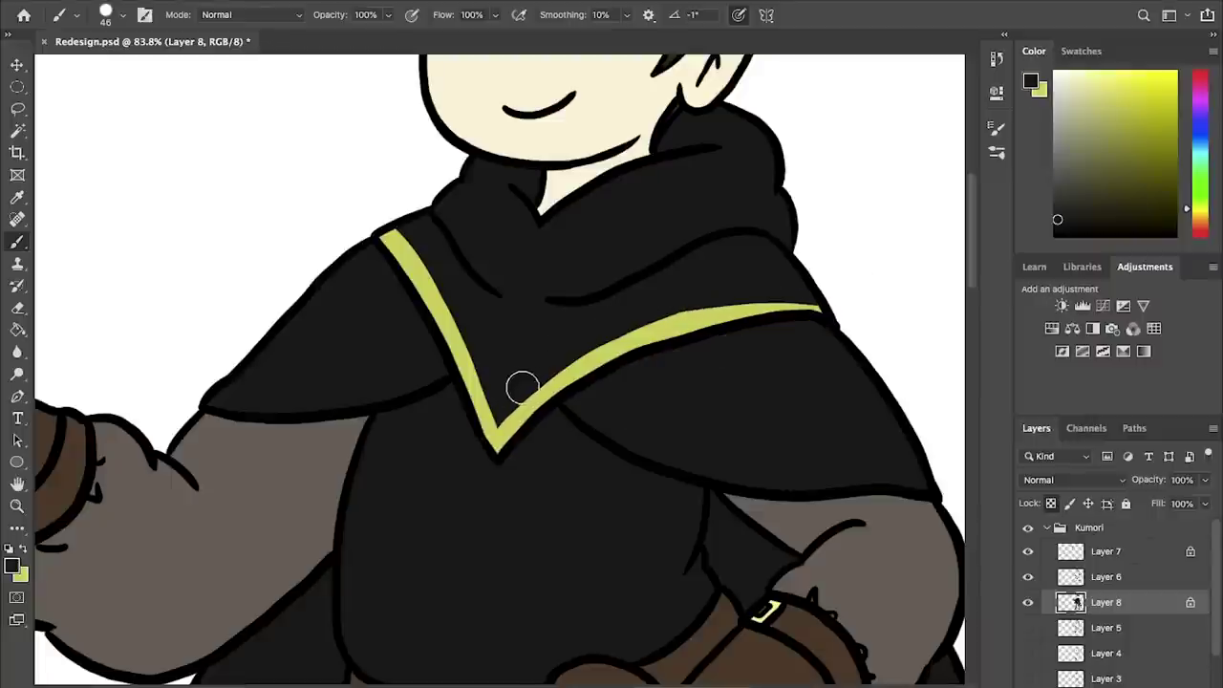
key(x)
drag(820, 316, 628, 347)
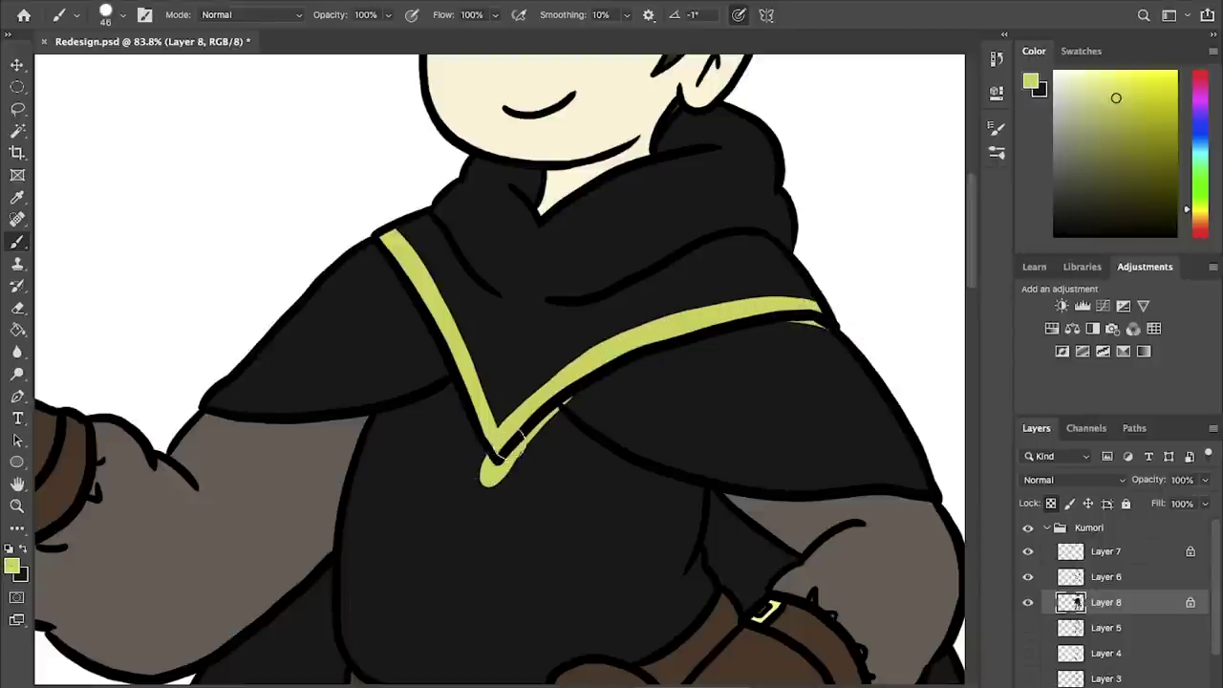
key(x)
drag(496, 464, 481, 477)
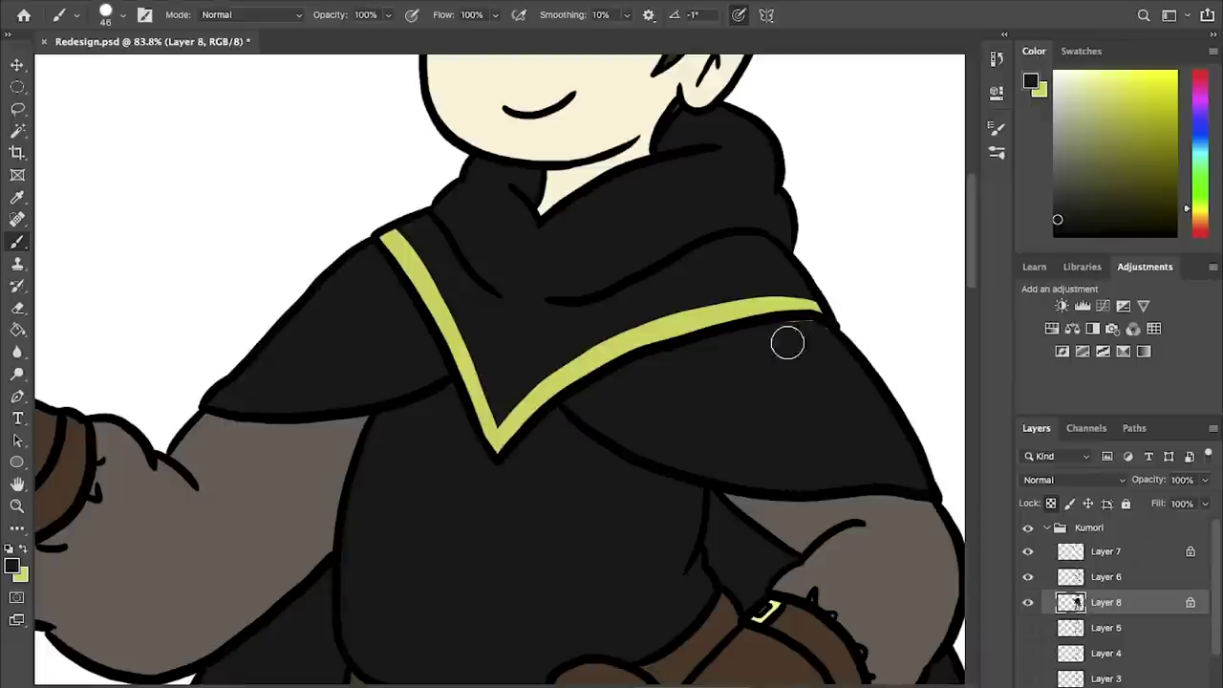
key(x)
drag(605, 389, 661, 358)
key(x)
- Paint yellow-green trim along the lower edges of the capelet on both shoulders
drag(735, 453, 283, 303)
key(x)
drag(112, 252, 248, 295)
key(super+z)
key(r)
mouse_move(680, 320)
mouse_down()
mouse_move(660, 429)
mouse_move(511, 535)
mouse_up()
drag(652, 283, 627, 447)
mouse_move(682, 186)
mouse_down()
mouse_move(592, 281)
mouse_move(508, 511)
mouse_up()
scroll(622, 305, up, 3)
scroll(622, 305, right, 2)
mouse_move(622, 305)
mouse_down()
mouse_move(617, 226)
mouse_move(646, 59)
mouse_up()
key(v)
key(c)
mouse_move(306, 317)
mouse_down()
mouse_move(551, 376)
mouse_move(561, 356)
mouse_up()
- Sample the sleeve's grey-brown and paint over the trim colour spilling onto the sleeve below the capelet
key(b)
alt+click(445, 401)
drag(430, 359, 405, 358)
key(super+minus)
key(super+minus)
key(super+minus)
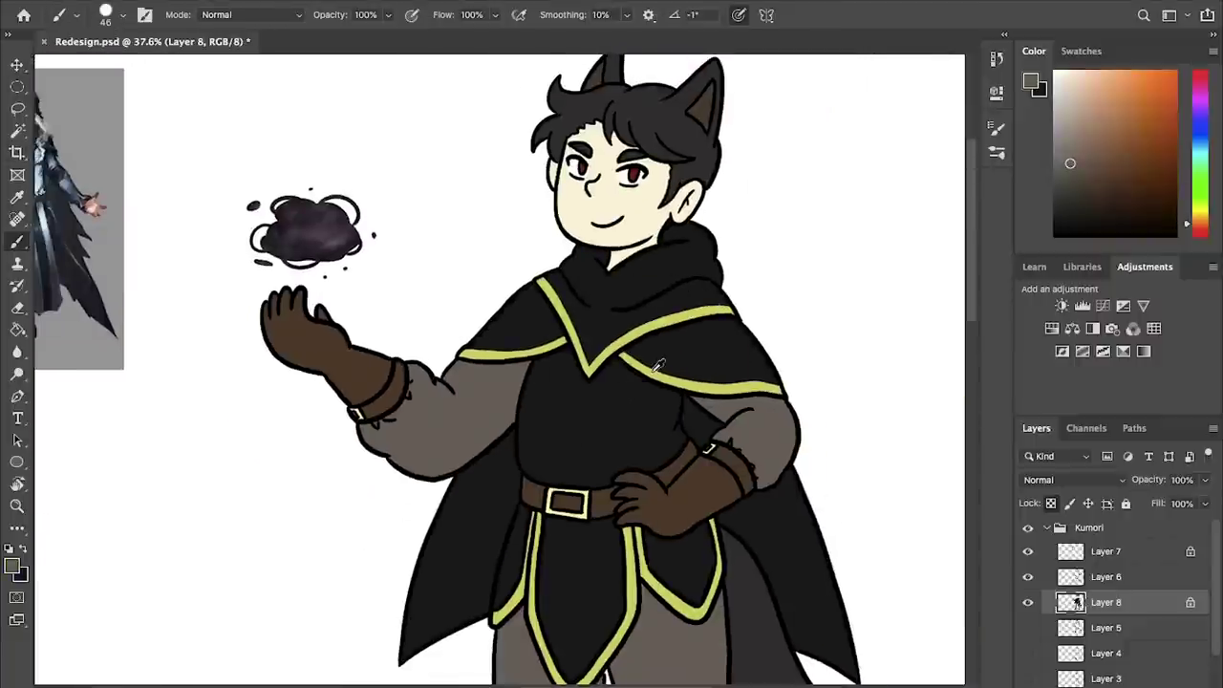
- Sample the yellow-green and paint trim along the cloak's bottom hem on the raised-arm side
alt+click(654, 371)
drag(618, 423, 606, 226)
scroll(502, 361, up, 3)
mouse_move(413, 221)
mouse_down()
mouse_move(361, 365)
mouse_move(315, 642)
mouse_up()
key(super+z)
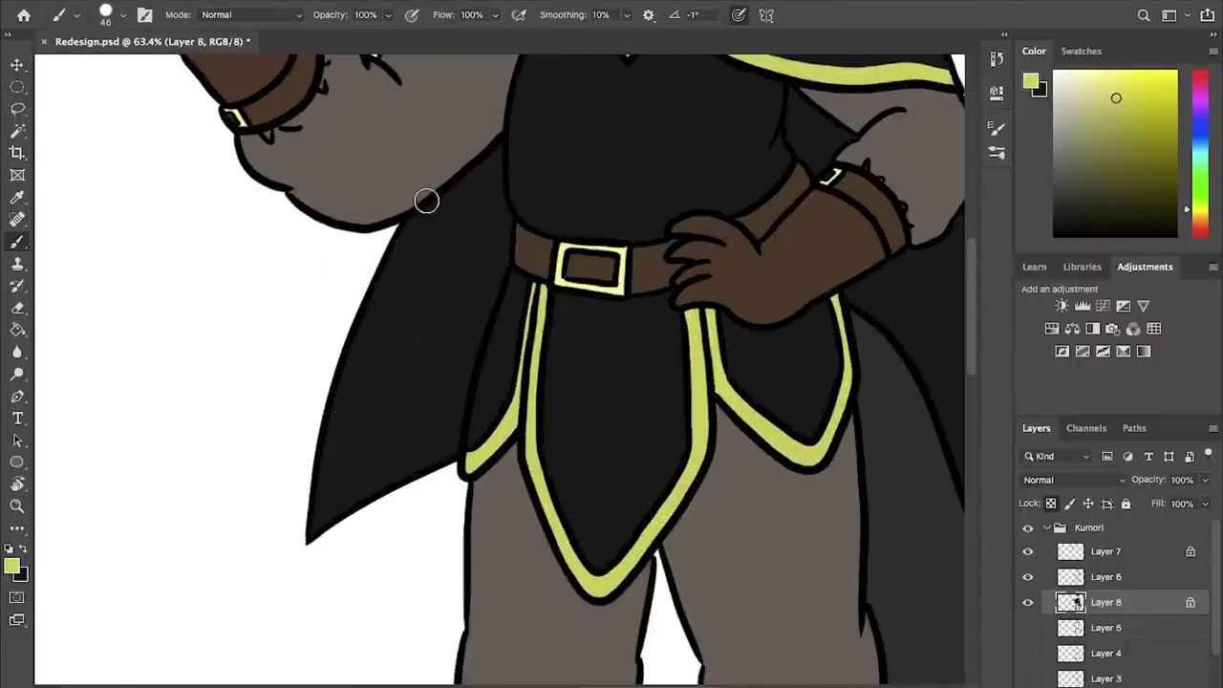
drag(426, 199, 311, 537)
drag(468, 446, 256, 592)
key(super+z)
drag(323, 528, 479, 445)
key(super+z)
key(super+z)
mouse_move(293, 547)
mouse_down()
mouse_move(472, 432)
mouse_move(441, 458)
mouse_up()
key(super+z)
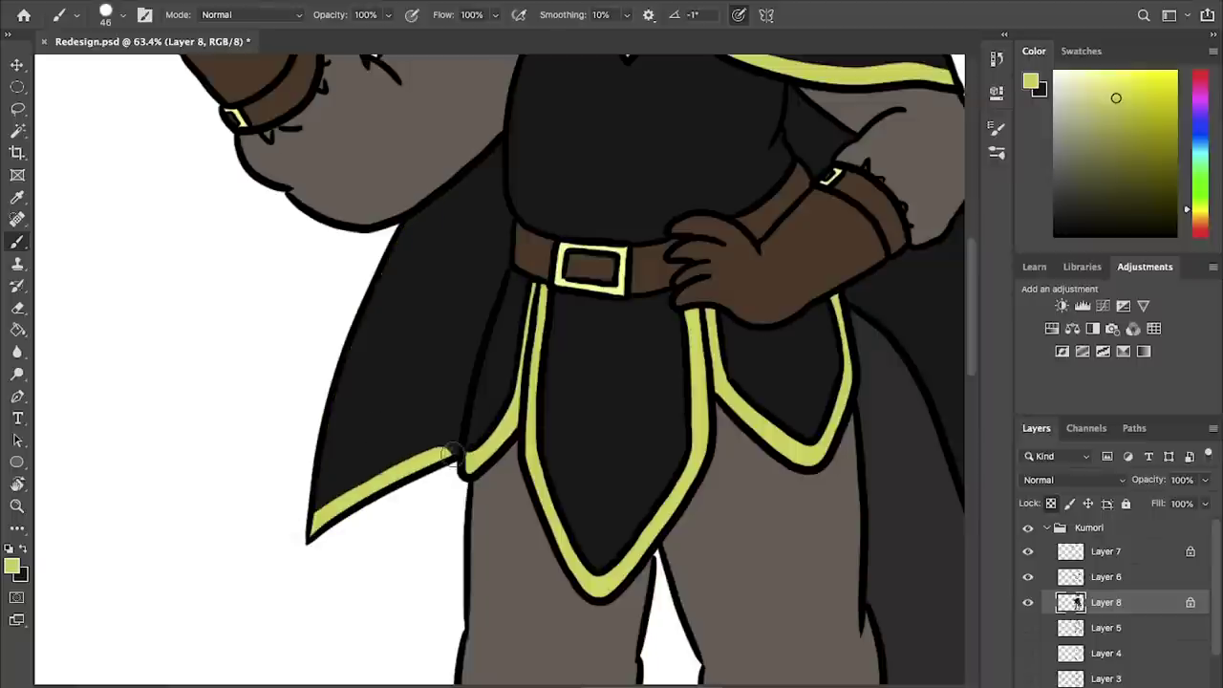
- Paint yellow-green trim down the cloak's outer edge on the raised-arm side
drag(409, 220, 286, 581)
key(super+z)
mouse_move(415, 198)
mouse_down()
mouse_move(373, 292)
mouse_move(308, 594)
mouse_up()
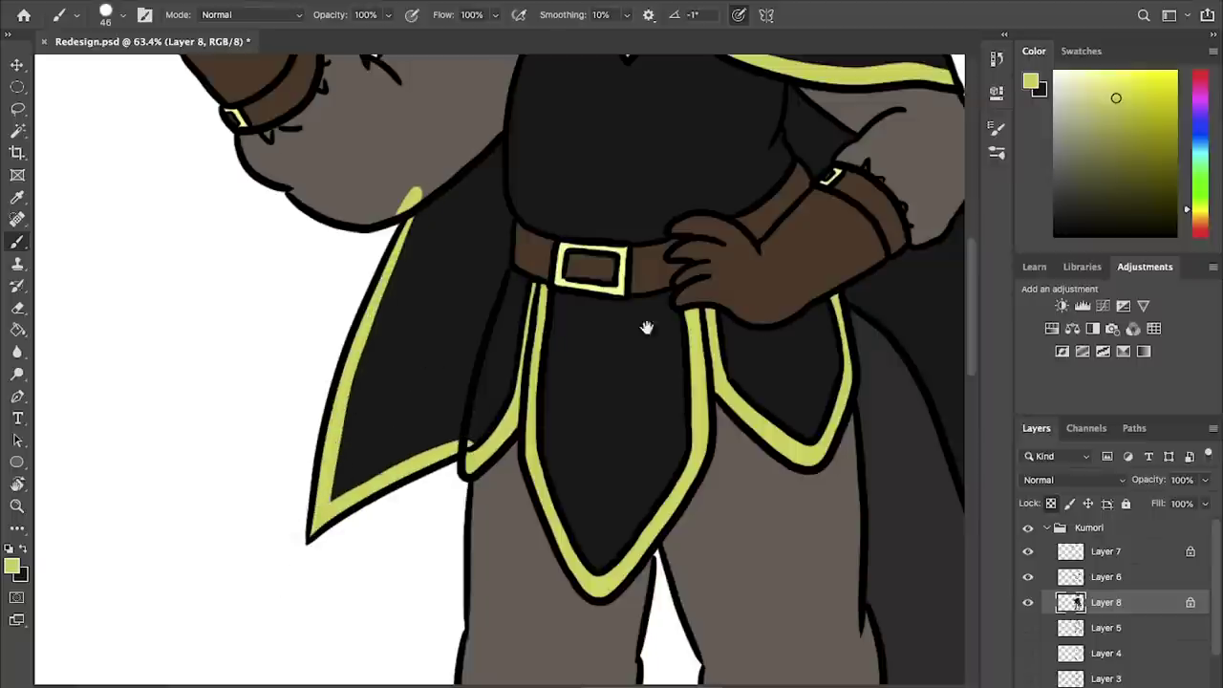
- Paint yellow-green trim along the bottom hem and outer edge of the cloak on the hand-on-hip side
drag(568, 296, 90, 297)
drag(502, 238, 601, 537)
key(super+z)
drag(471, 514, 603, 566)
mouse_move(486, 199)
mouse_down()
mouse_move(606, 611)
mouse_move(547, 357)
mouse_move(608, 616)
mouse_move(582, 499)
mouse_move(602, 550)
mouse_up()
key(super+z)
key(super+z)
key(super+z)
key(ctrl+z)
mouse_move(484, 195)
mouse_down()
mouse_move(543, 333)
mouse_move(602, 568)
mouse_up()
- Sample the sleeve and tail colours and paint over the stray trim paint on both
alt+click(475, 178)
alt+click(443, 471)
drag(467, 513, 479, 519)
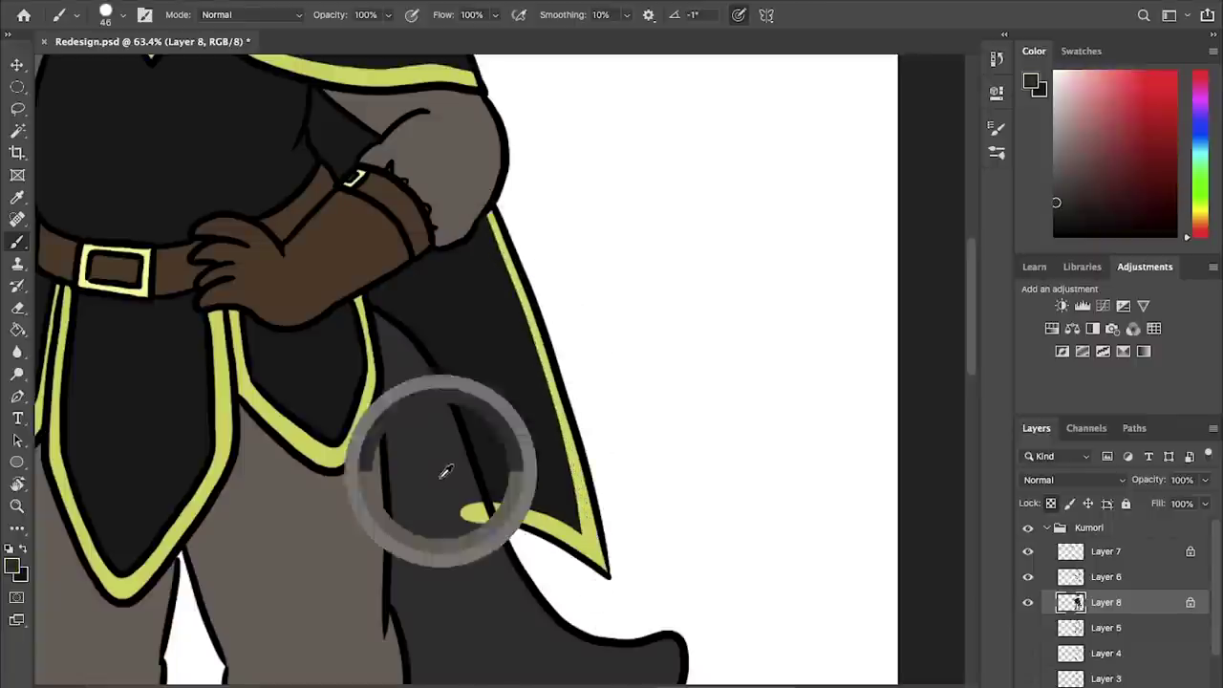
- Cover the stray trim paint on the tunic's side panel with near-black and on the raised sleeve with grey-brown
drag(439, 481, 1032, 546)
alt+click(585, 485)
drag(590, 489, 586, 514)
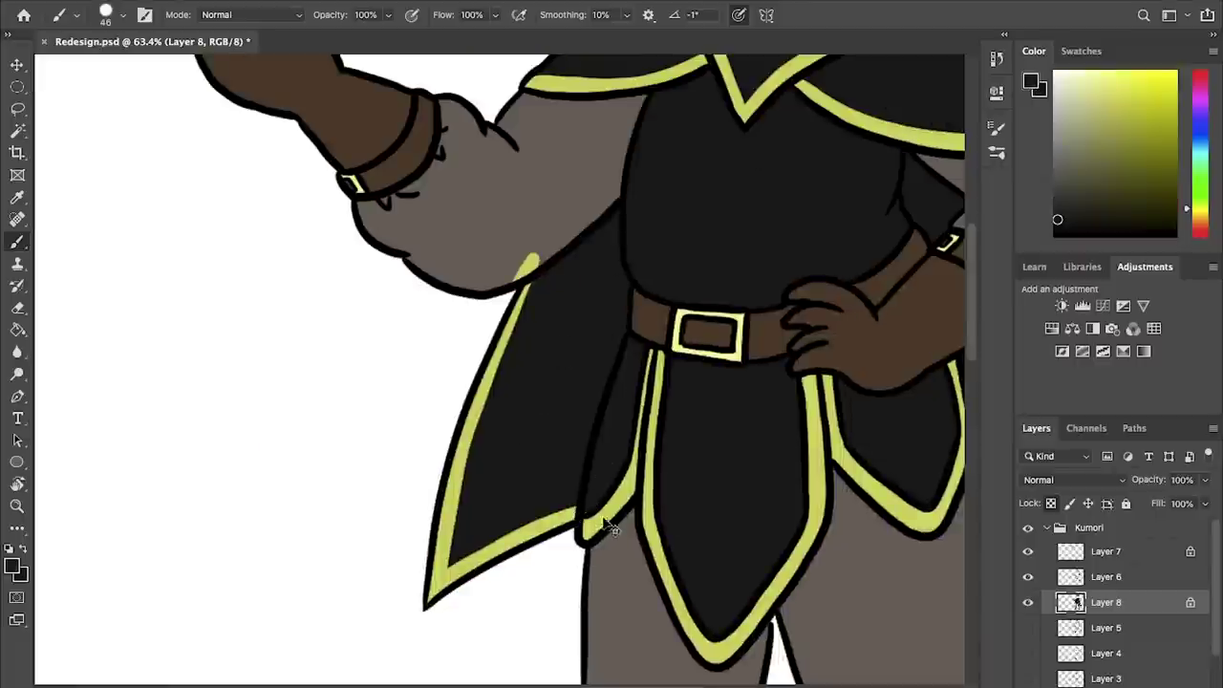
alt+click(517, 226)
mouse_move(527, 260)
mouse_down()
mouse_move(545, 243)
mouse_move(524, 268)
mouse_up()
scroll(579, 248, down, 5)
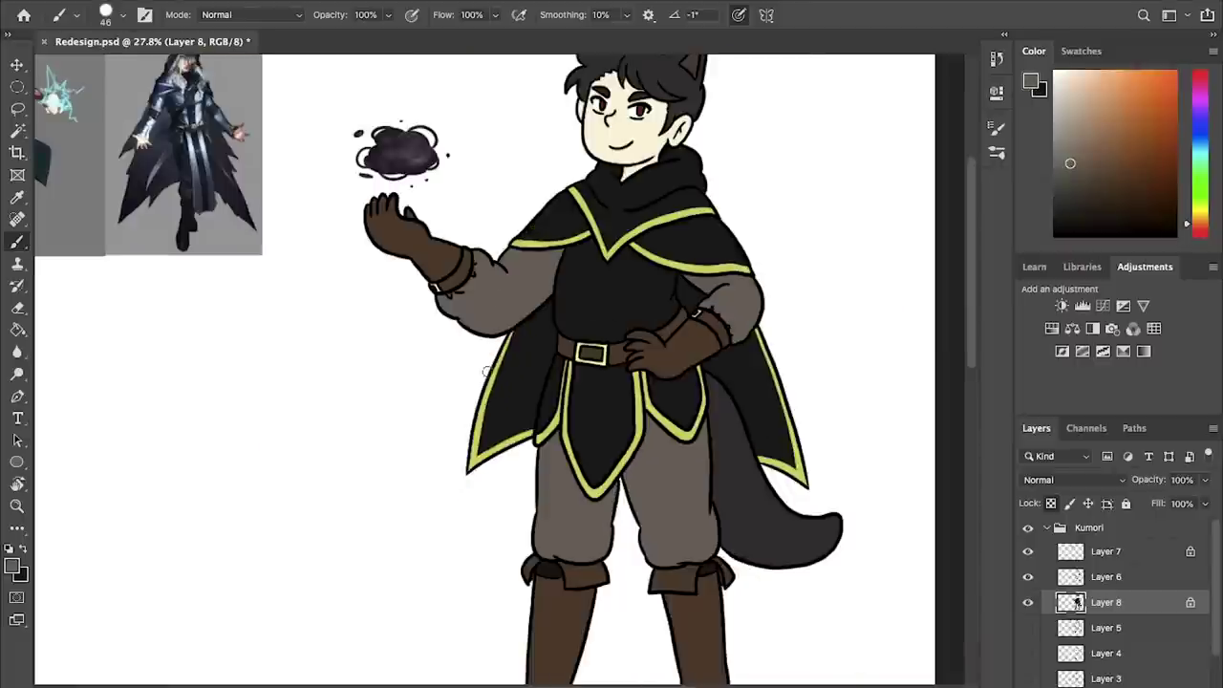
drag(699, 330, 645, 368)
scroll(671, 429, up, 5)
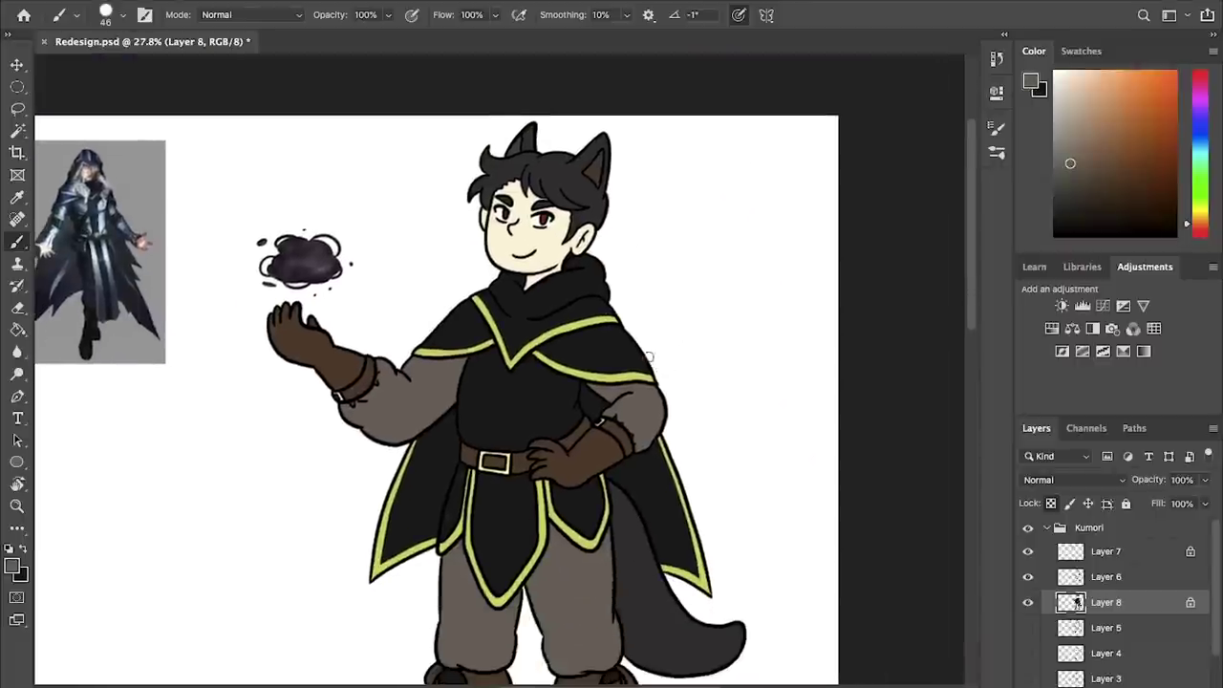
- Select the face and neck and refill the skin with a slightly different shade of cream
key(w)
click(612, 386)
scroll(611, 387, up, 3)
key(g)
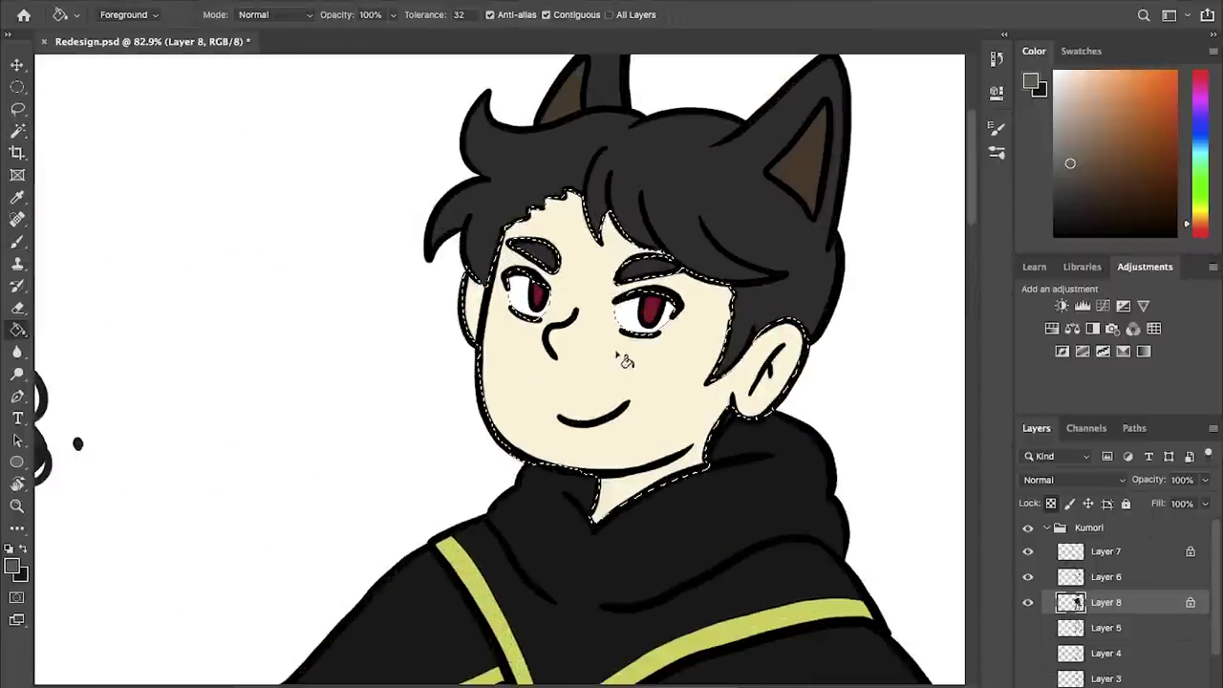
alt+click(620, 358)
click(1077, 84)
click(626, 445)
click(1075, 72)
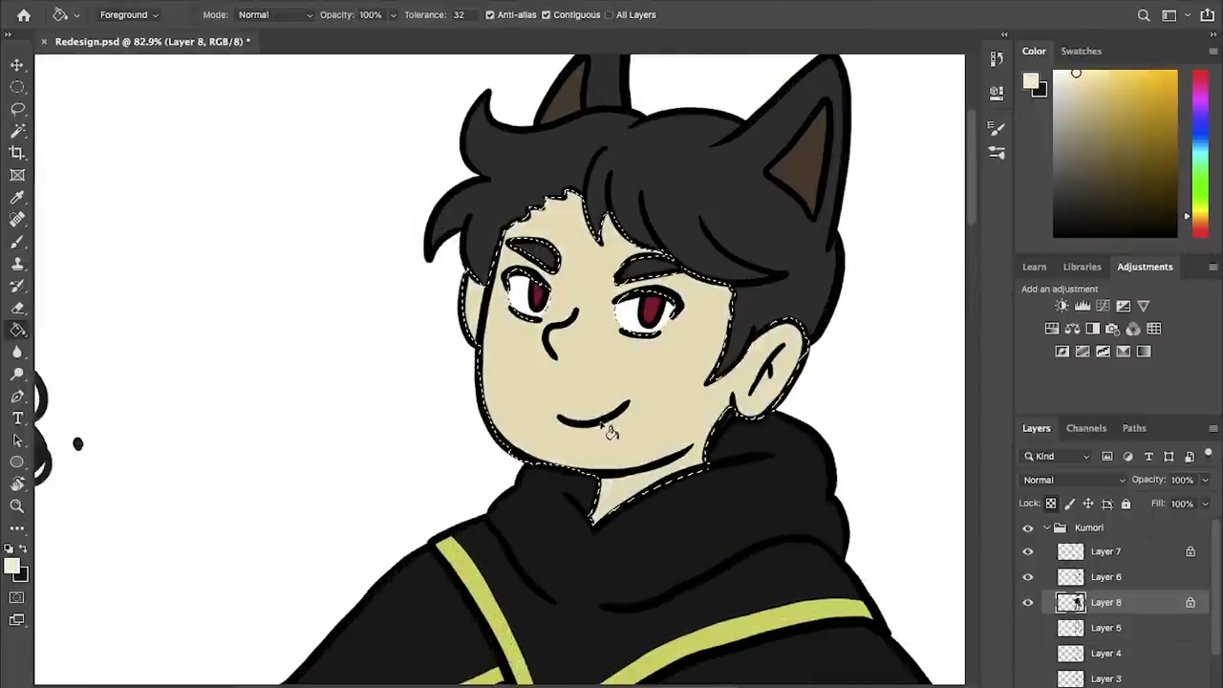
click(612, 429)
key(super+d)
scroll(621, 452, down, 8)
scroll(623, 447, up, 2)
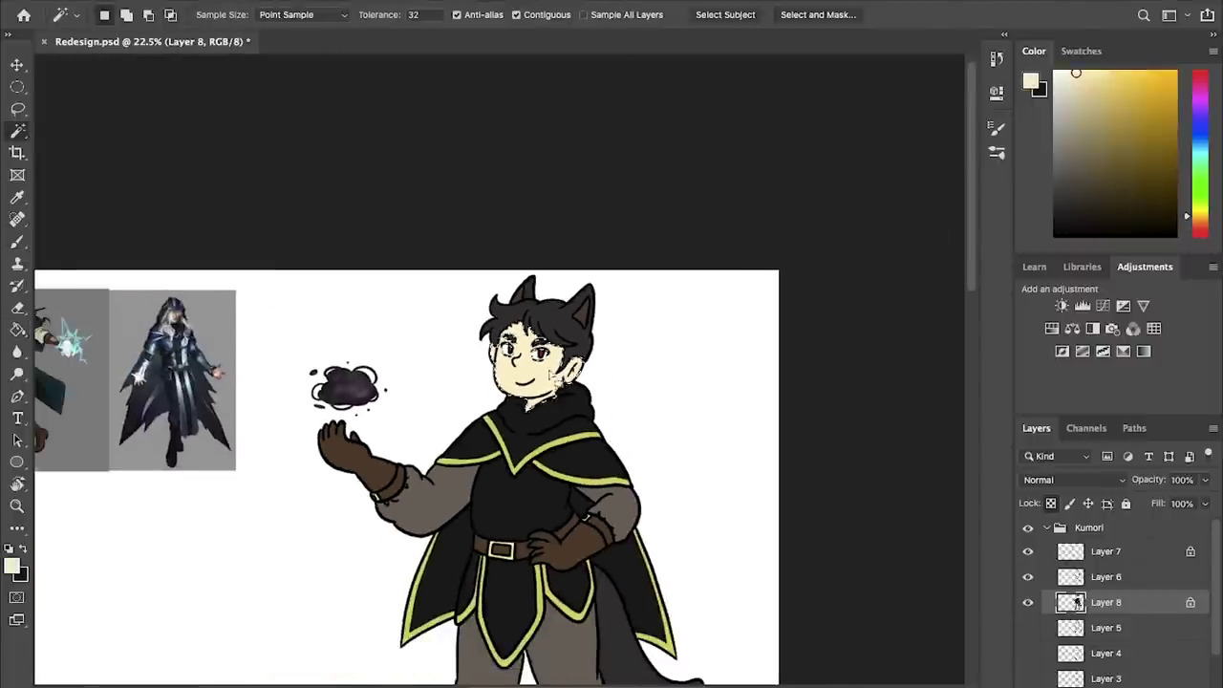
- Refill the face and neck with a warmer pale peach and save the document
click(1086, 80)
click(604, 389)
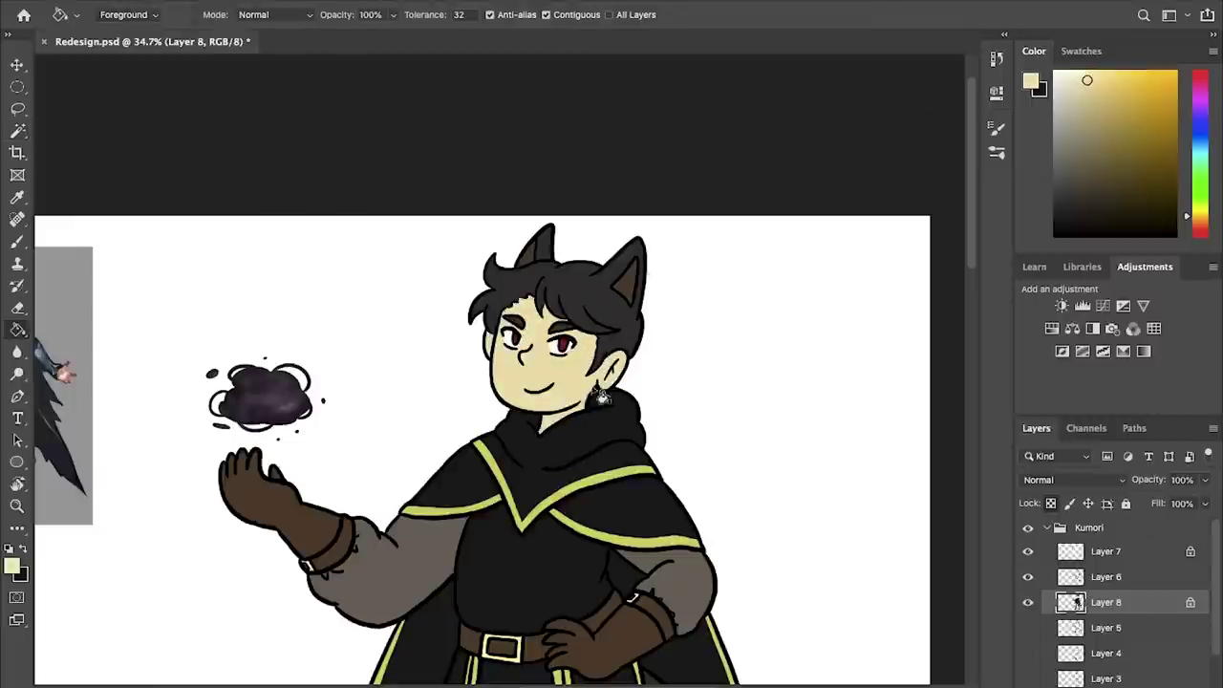
click(1199, 219)
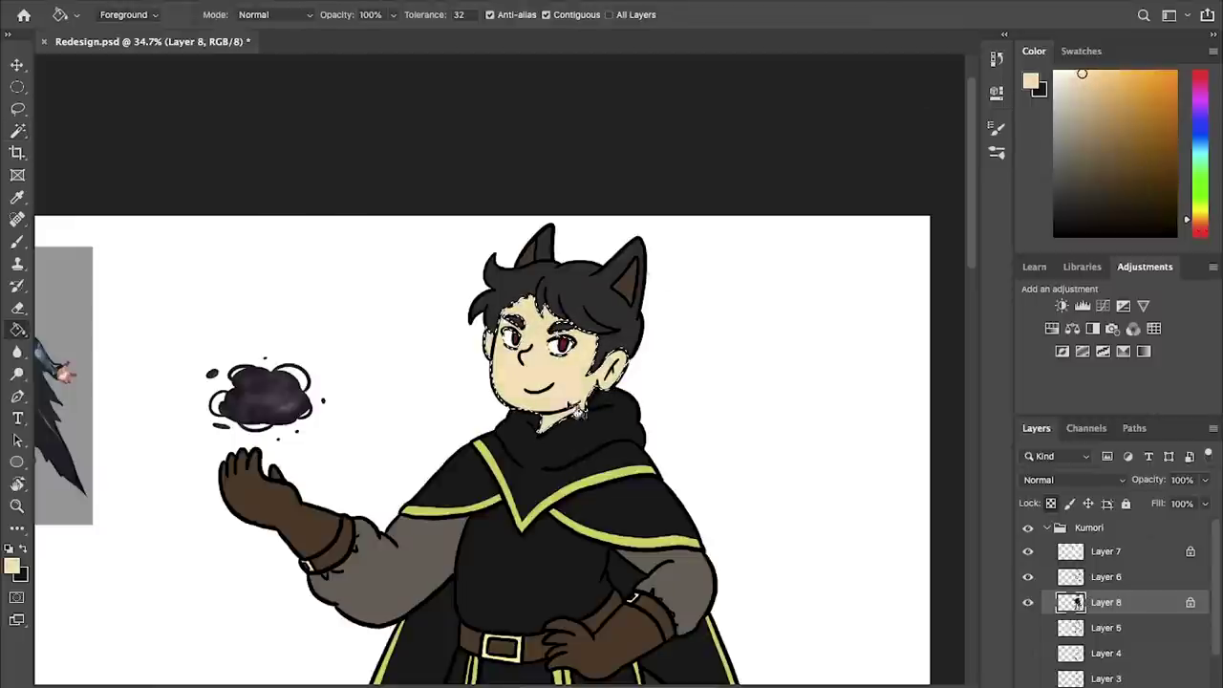
scroll(583, 416, down, 3)
key(super+s)
key(b)
scroll(580, 416, down, 2)
scroll(581, 316, up, 4)
mouse_move(581, 316)
mouse_down()
mouse_move(662, 238)
mouse_move(370, 339)
mouse_up()
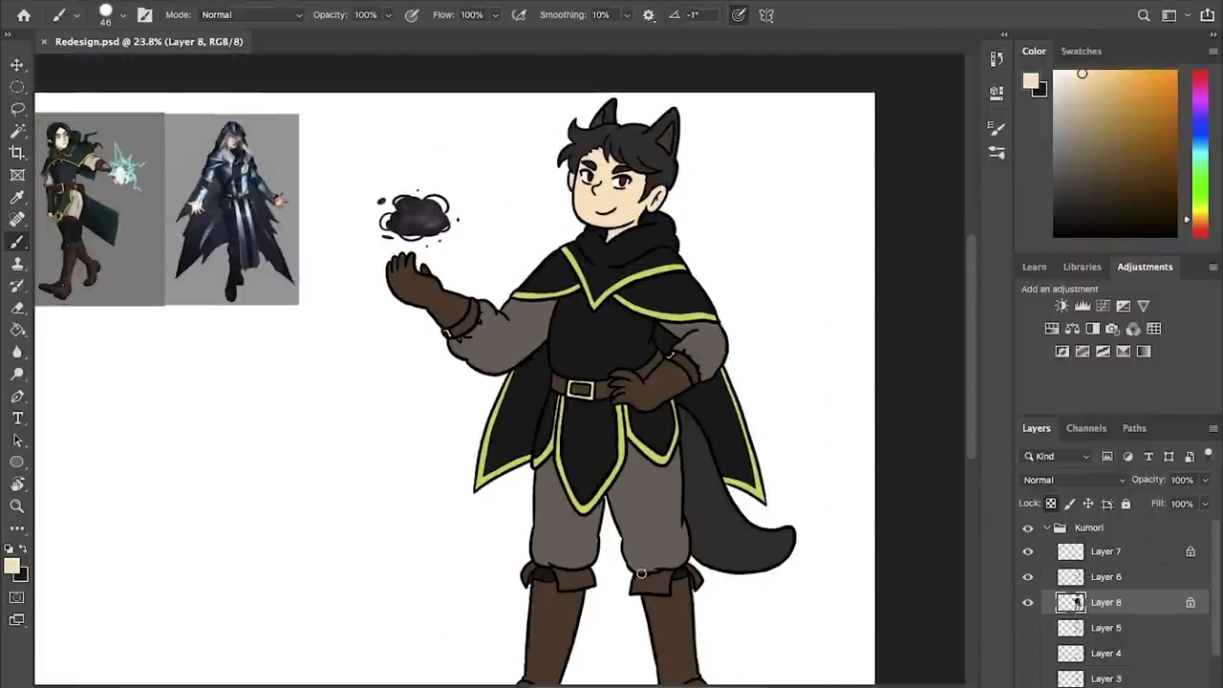
scroll(641, 573, down, 2)
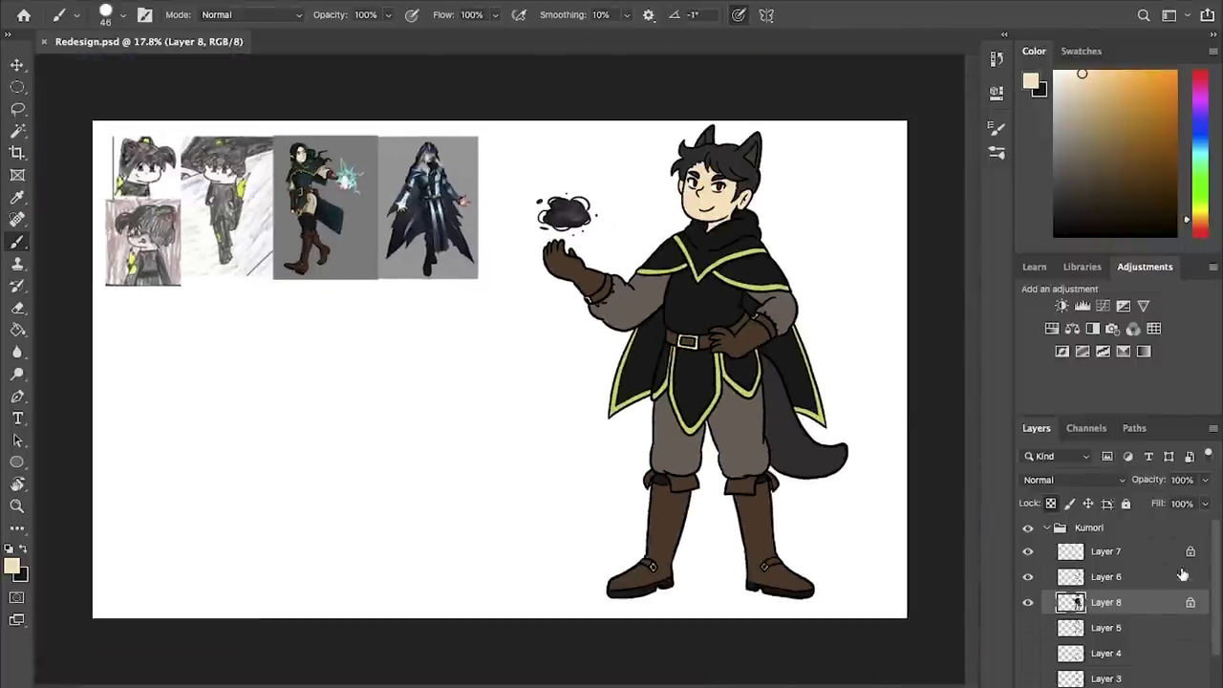
- Add a new layer clipped to the flat colours, set it to Multiply and choose a dark purple brush colour
key(ctrl+shift+alt+n)
click(1061, 480)
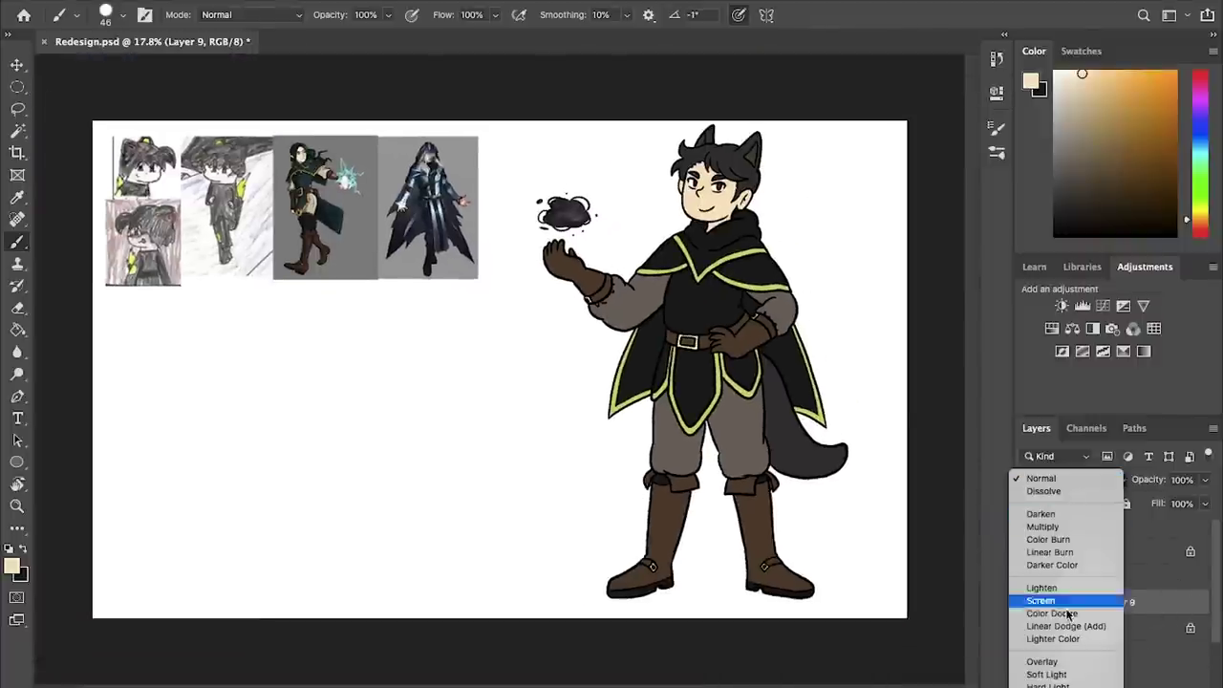
click(1059, 489)
click(1201, 119)
click(1157, 199)
click(1202, 102)
click(1127, 185)
click(1119, 198)
- Shade the raised arm's sleeve in dark purple and set the shadow layer's opacity to 40%
scroll(499, 369, up, 4)
drag(768, 234, 726, 290)
key(ctrl+z)
mouse_move(640, 324)
mouse_down()
mouse_move(562, 372)
mouse_move(382, 531)
mouse_up()
scroll(444, 372, up, 4)
drag(1149, 481, 1102, 481)
drag(420, 428, 386, 554)
key(ctrl+z)
scroll(444, 372, up, 2)
mouse_move(557, 399)
mouse_down()
mouse_move(576, 469)
mouse_move(486, 459)
mouse_move(503, 445)
mouse_up()
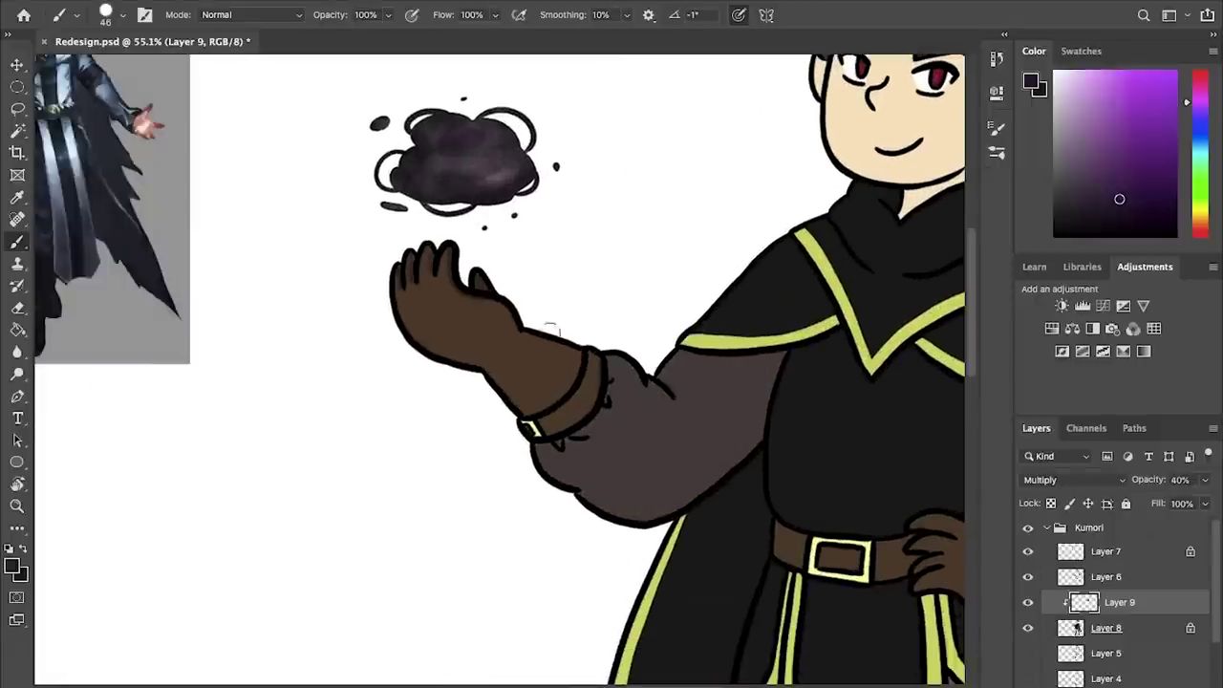
- Sample the near-black and paint shadows on the raised glove, its cuff and the cloak behind that arm
mouse_move(478, 372)
mouse_down()
mouse_move(592, 357)
mouse_move(497, 388)
mouse_up()
alt+click(572, 434)
drag(573, 433, 547, 427)
drag(568, 329, 293, 405)
drag(825, 483, 658, 315)
drag(273, 413, 429, 324)
drag(494, 392, 467, 353)
- Shade the hand-on-hip sleeve beneath the capelet and around the cuff, plus the cloak behind that arm
drag(728, 249, 514, 270)
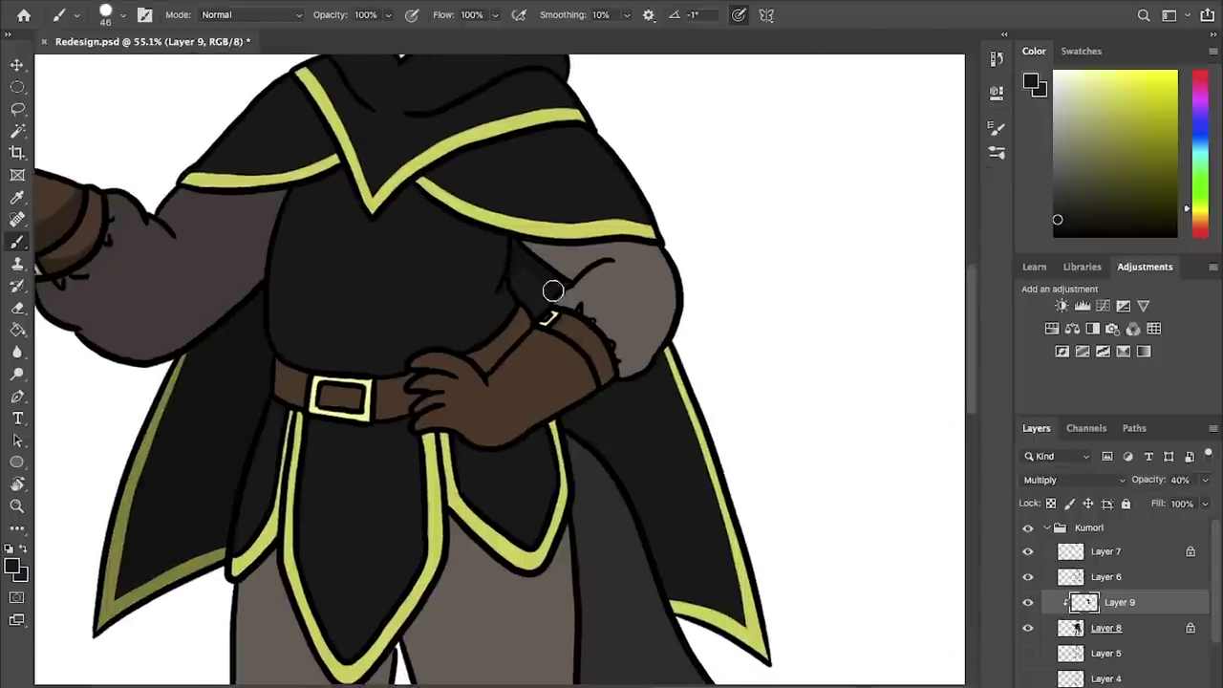
mouse_move(659, 245)
mouse_down()
mouse_move(587, 254)
mouse_move(661, 250)
mouse_up()
mouse_move(614, 390)
mouse_down()
mouse_move(671, 507)
mouse_move(686, 401)
mouse_up()
drag(616, 334, 699, 404)
drag(572, 407, 601, 361)
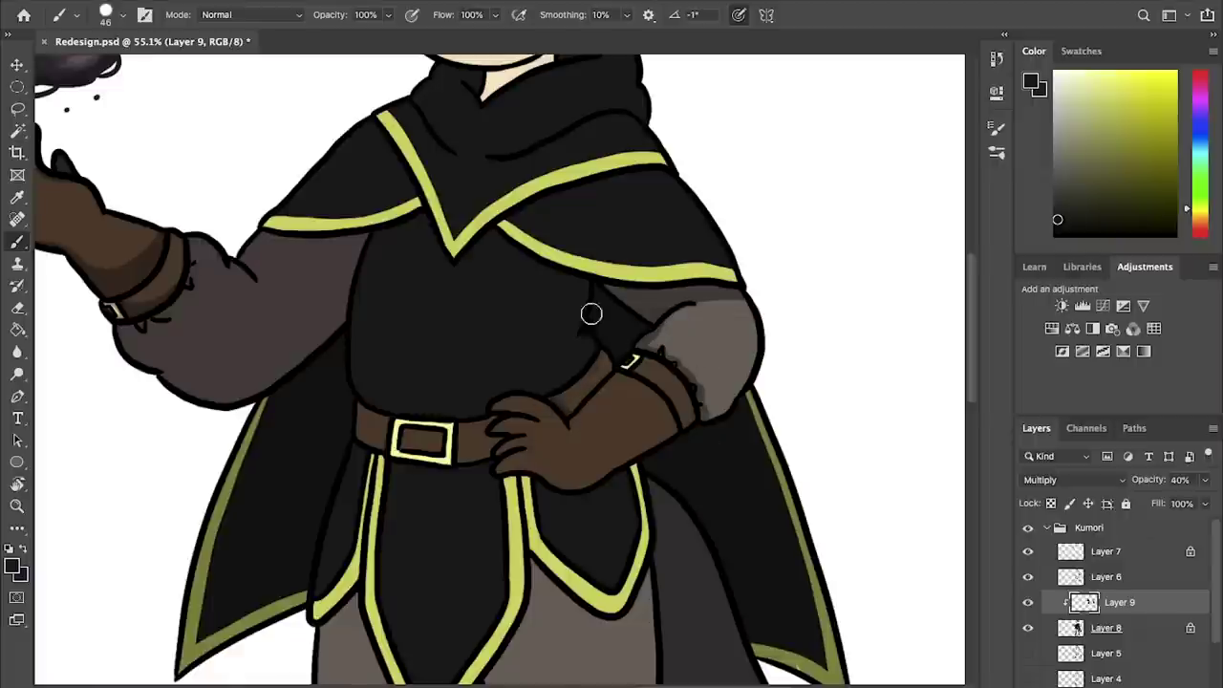
- Paint shadows on the capelet and chest directly beneath the collar's V-shaped edge
scroll(592, 348, up, 3)
drag(504, 178, 712, 107)
drag(813, 134, 822, 245)
drag(378, 195, 445, 335)
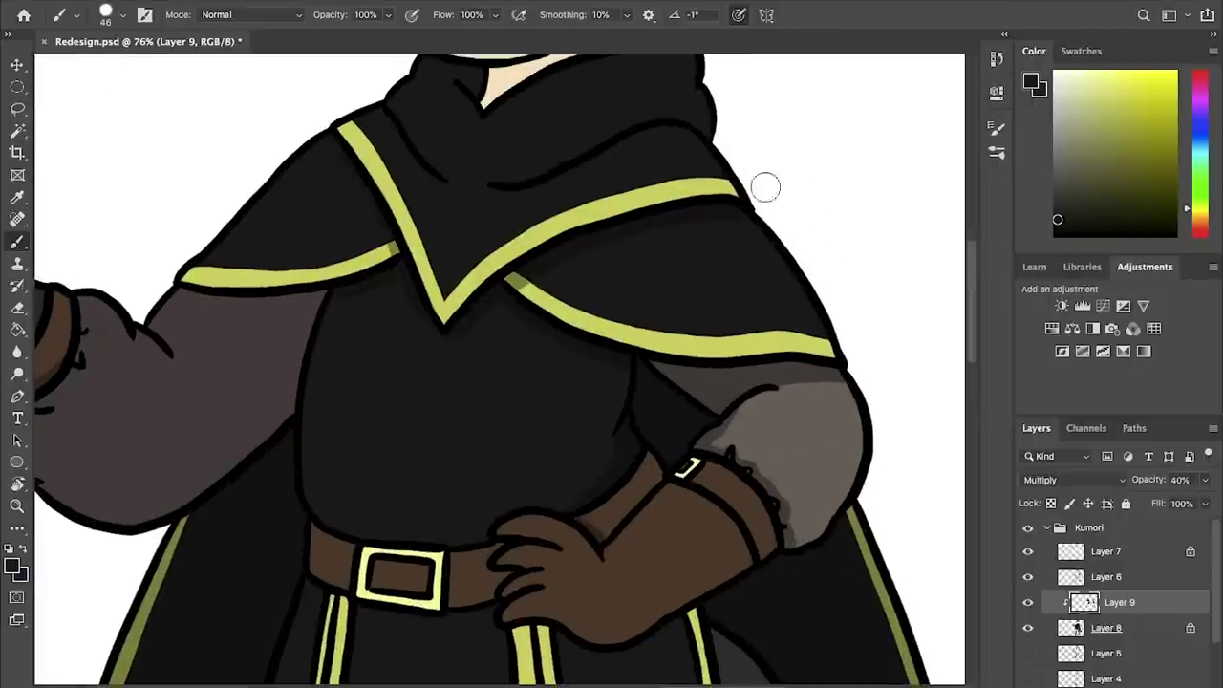
- Paint shadows on the hood's folds and on the shoulder end of the collar's yellow trim, undoing the last stroke
scroll(613, 118, up, 2)
drag(717, 275, 745, 287)
drag(501, 165, 481, 174)
drag(407, 224, 422, 320)
drag(523, 272, 597, 236)
drag(573, 237, 630, 203)
key(super+z)
- Reduce the brush size to 23 and shade the neck beneath the chin
click(122, 15)
drag(117, 69, 108, 69)
mouse_move(575, 237)
mouse_down()
mouse_move(632, 193)
mouse_move(621, 262)
mouse_up()
scroll(638, 221, up, 2)
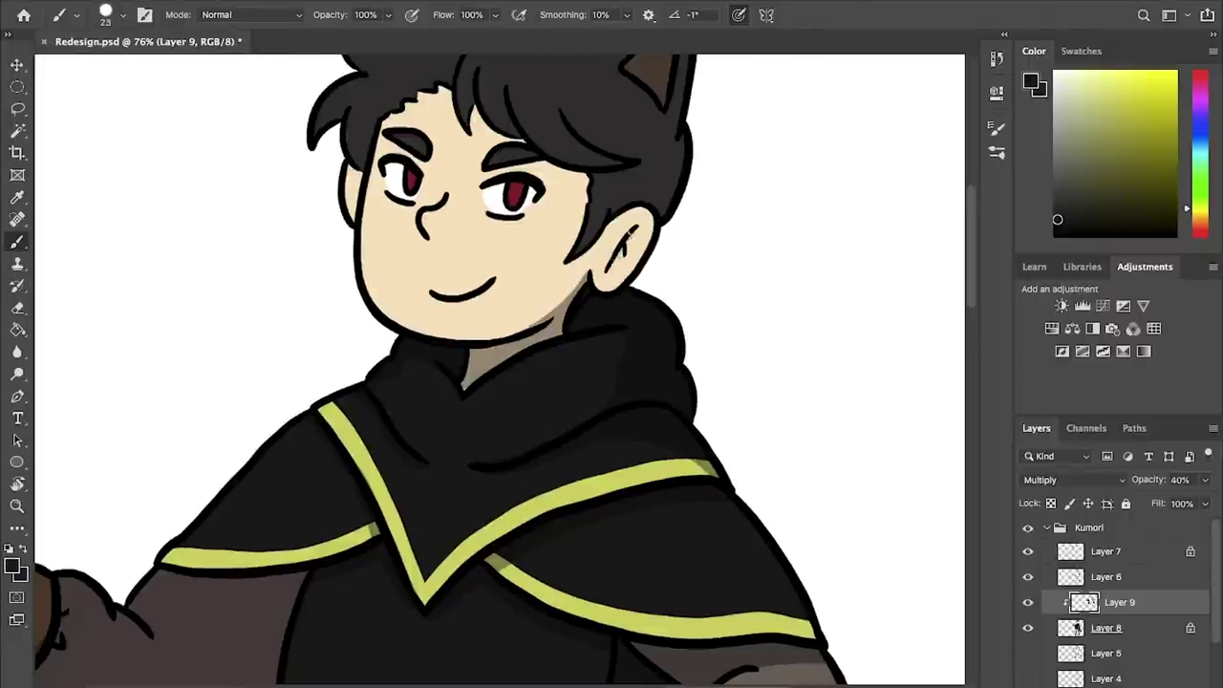
- Shade the far ear and touch up the face's flat colours on Layer 8, returning to the shadow layer
scroll(534, 286, up, 3)
drag(400, 311, 397, 377)
click(1106, 628)
mouse_move(531, 202)
mouse_down()
mouse_move(335, 306)
mouse_move(426, 252)
mouse_up()
key(x)
key(x)
click(1125, 605)
- Paint shadows on the cat ears and through the dark hair
scroll(499, 180, up, 2)
drag(500, 180, 505, 179)
drag(509, 268, 518, 359)
drag(528, 279, 527, 355)
drag(570, 299, 584, 368)
mouse_move(644, 334)
mouse_down()
mouse_move(618, 393)
mouse_move(745, 392)
mouse_up()
drag(621, 401, 679, 419)
mouse_move(665, 232)
mouse_down()
mouse_move(836, 234)
mouse_move(798, 390)
mouse_move(709, 468)
mouse_move(799, 373)
mouse_move(683, 416)
mouse_move(735, 404)
mouse_up()
- Shade the face beneath the hair locks, the upper eyes and the bridge of the nose
scroll(729, 397, down, 5)
drag(684, 258, 640, 302)
drag(516, 222, 560, 208)
drag(378, 188, 404, 176)
mouse_move(466, 183)
mouse_down()
mouse_move(441, 230)
mouse_move(463, 229)
mouse_up()
scroll(750, 398, up, 1)
- Touch up the eye whites with white on Layer 8 and switch back to the shadow layer and its dark colour
key(alt+bracketleft)
key(x)
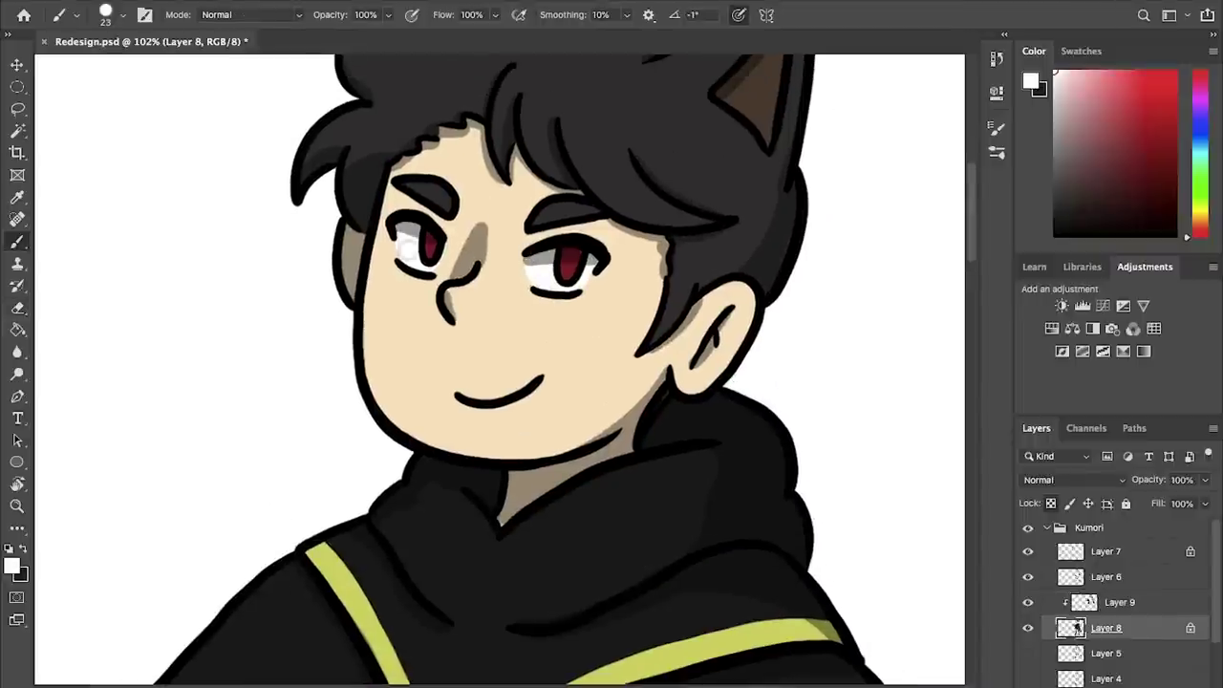
key(alt+bracketright)
key(x)
- Sample the glove's brown, return to the shadow layer and shade the hip hand's fingers, its underside and the belt
scroll(693, 176, down, 2)
scroll(554, 276, down, 10)
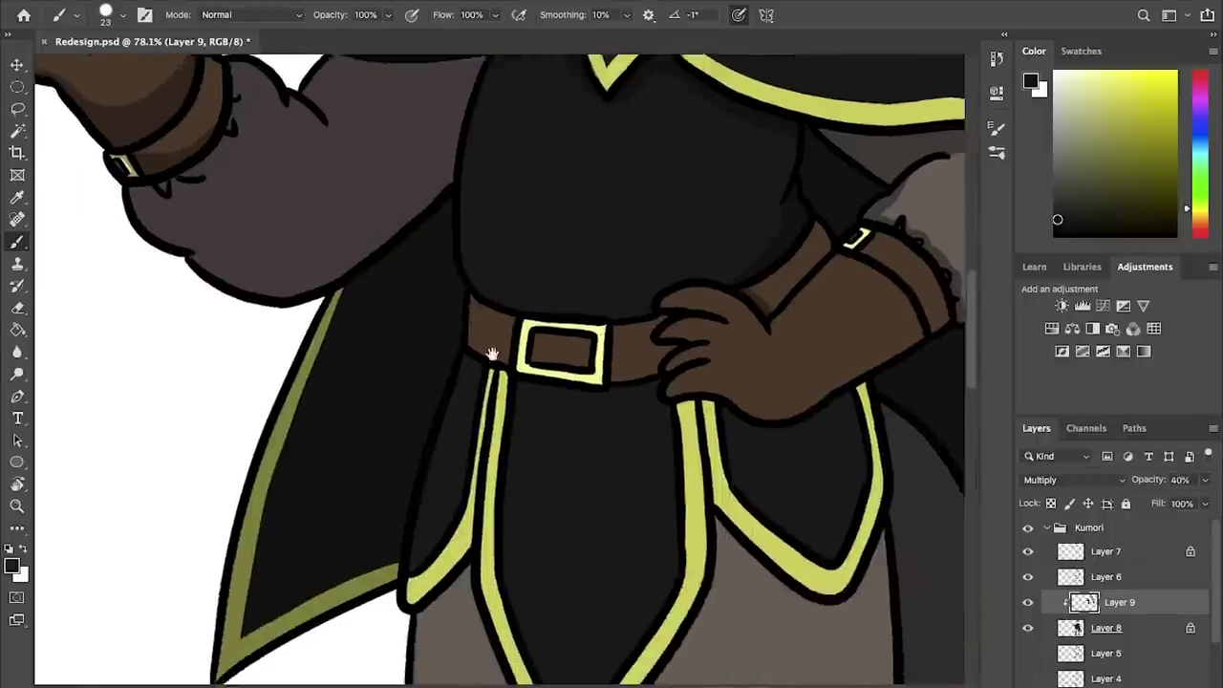
key(x)
alt+click(745, 329)
click(1108, 625)
key(x)
click(1135, 604)
mouse_move(701, 320)
mouse_down()
mouse_move(737, 325)
mouse_move(705, 349)
mouse_up()
drag(708, 375, 876, 378)
drag(692, 320, 557, 361)
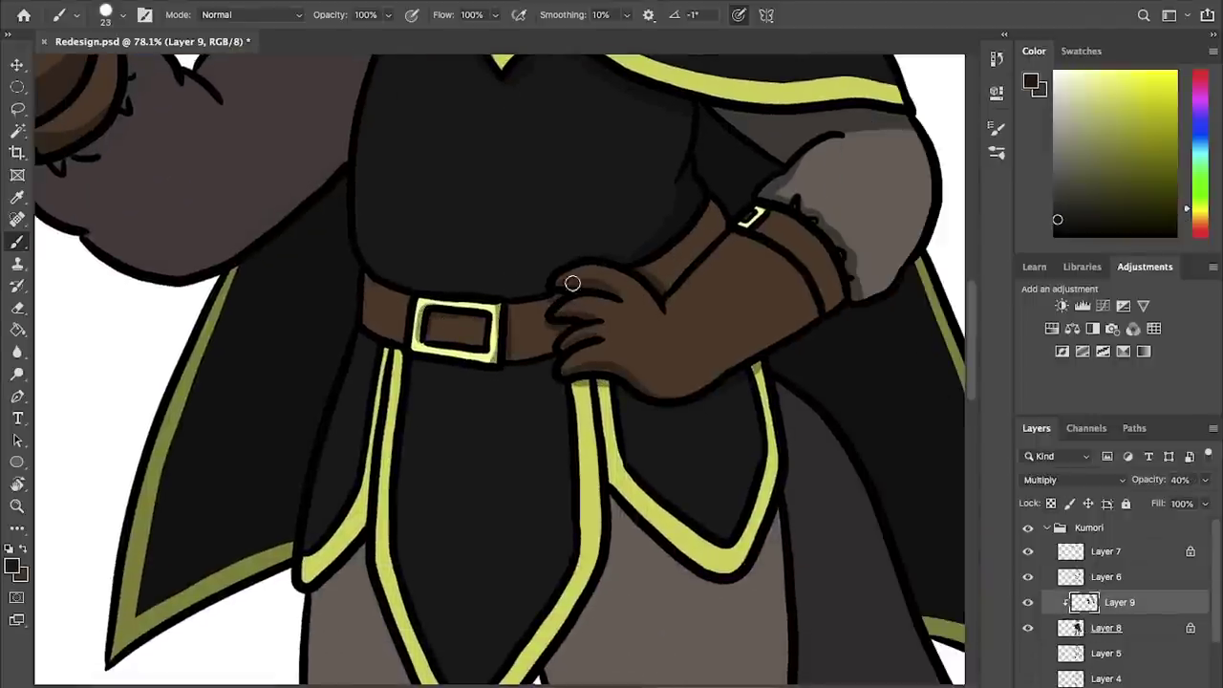
- Shade the tunic's side panel and its yellow trim below the hand on the hip
scroll(407, 325, down, 3)
scroll(407, 324, left, 2)
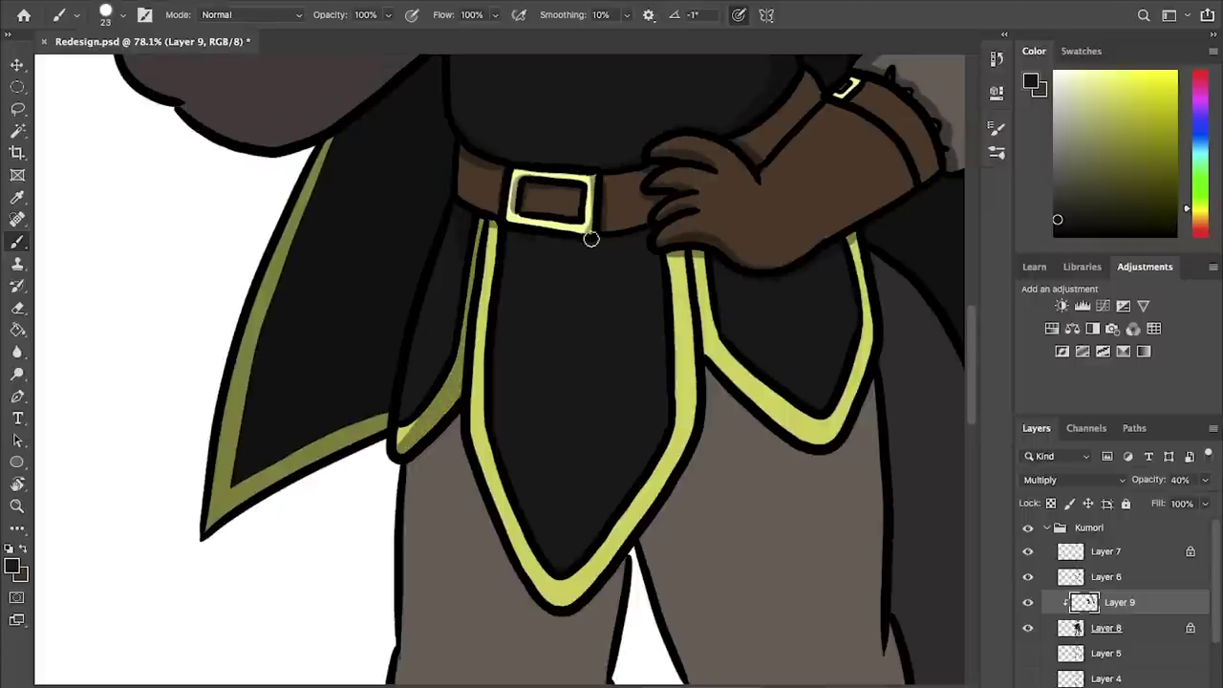
drag(829, 440, 853, 245)
drag(828, 451, 879, 266)
mouse_move(809, 349)
mouse_down()
mouse_move(698, 283)
mouse_move(707, 288)
mouse_up()
- Shade the central tabard and its trim beneath the belt, erasing the excess shadow
drag(545, 487, 609, 289)
key(e)
drag(583, 298, 512, 478)
key(b)
drag(579, 207, 585, 367)
- Paint shadows on the trouser legs and the tail, undoing one stray stroke
scroll(583, 367, down, 6)
scroll(583, 367, left, 2)
mouse_move(554, 259)
mouse_down()
mouse_move(536, 408)
mouse_move(558, 397)
mouse_move(617, 250)
mouse_move(549, 266)
mouse_up()
drag(390, 403, 374, 472)
scroll(592, 219, right, 6)
drag(592, 218, 602, 451)
mouse_move(469, 483)
mouse_down()
mouse_move(570, 485)
mouse_move(561, 578)
mouse_up()
scroll(562, 578, up, 5)
drag(521, 225, 600, 622)
mouse_move(563, 585)
mouse_down()
mouse_move(466, 302)
mouse_move(445, 405)
mouse_up()
key(ctrl+z)
- Shade the folded boot cuffs and the boot shafts directly beneath them
mouse_move(528, 237)
mouse_down()
mouse_move(525, 483)
mouse_move(516, 447)
mouse_up()
drag(507, 378, 372, 312)
mouse_move(420, 238)
mouse_down()
mouse_move(560, 224)
mouse_move(409, 373)
mouse_up()
drag(597, 442, 619, 346)
mouse_move(361, 386)
mouse_down()
mouse_move(660, 104)
mouse_move(823, 3)
mouse_up()
drag(407, 178, 485, 207)
drag(407, 137, 501, 143)
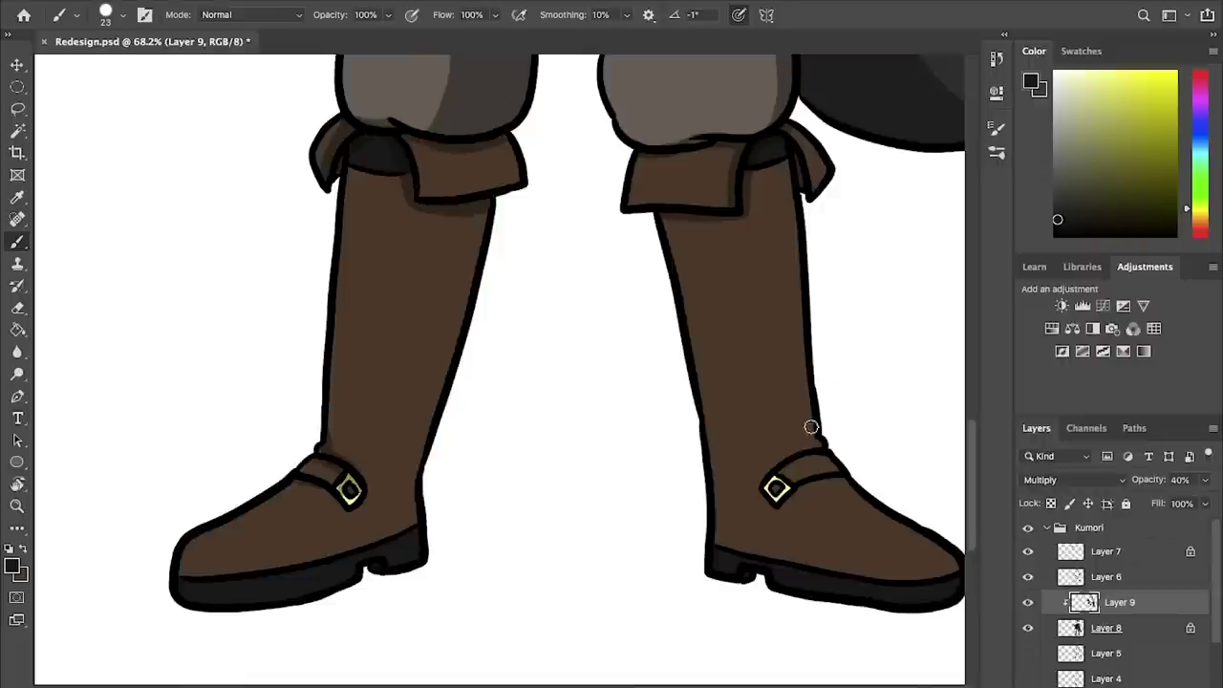
- Extend the shadows across the trousers, the tunic's hem trim and the boots, undoing one stray stroke
scroll(783, 493, up, 4)
drag(298, 428, 580, 358)
scroll(579, 287, down, 2)
drag(466, 469, 488, 414)
drag(541, 448, 64, 429)
scroll(682, 309, down, 5)
mouse_move(336, 145)
mouse_down()
mouse_move(444, 282)
mouse_move(430, 468)
mouse_up()
scroll(437, 430, up, 2)
mouse_move(481, 238)
mouse_down()
mouse_move(484, 317)
mouse_move(483, 246)
mouse_move(416, 424)
mouse_up()
key(ctrl+z)
drag(690, 241, 730, 244)
scroll(485, 366, up, 3)
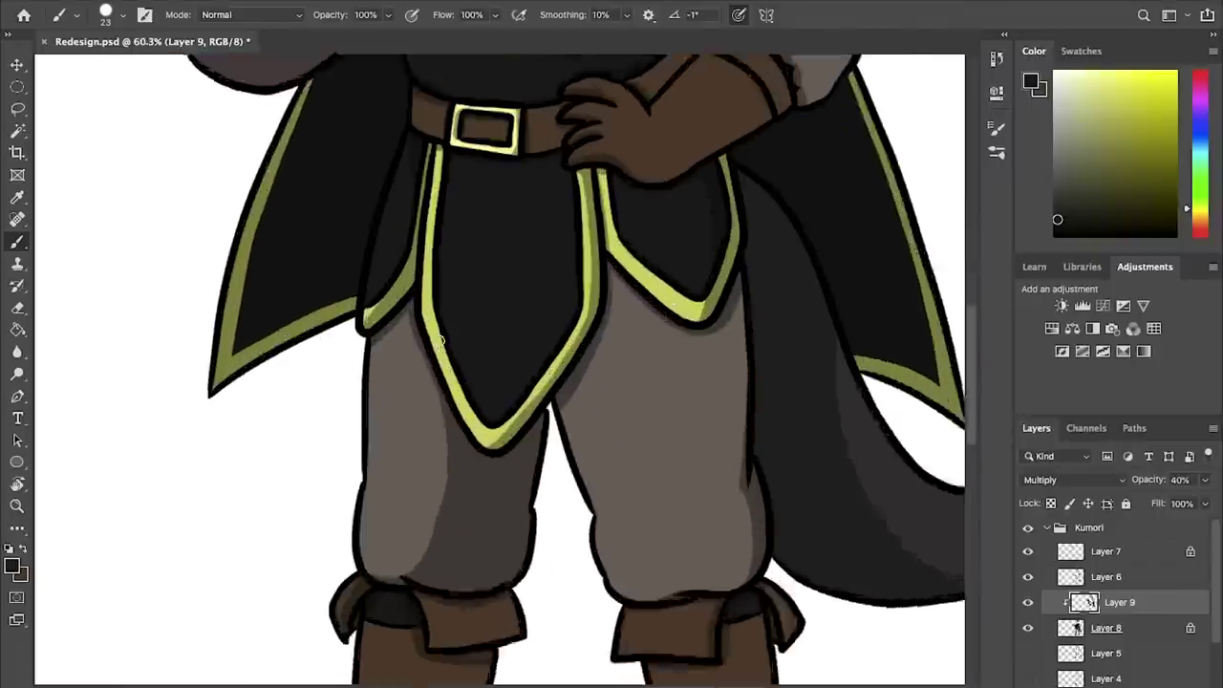
- Add remaining shadows along the tabard's pointed yellow trim and on the trousers and boots below
drag(436, 392, 390, 599)
scroll(489, 571, down, 3)
mouse_move(640, 260)
mouse_down()
mouse_move(595, 513)
mouse_move(605, 620)
mouse_up()
drag(516, 350, 627, 326)
drag(676, 541, 554, 453)
scroll(554, 452, down, 4)
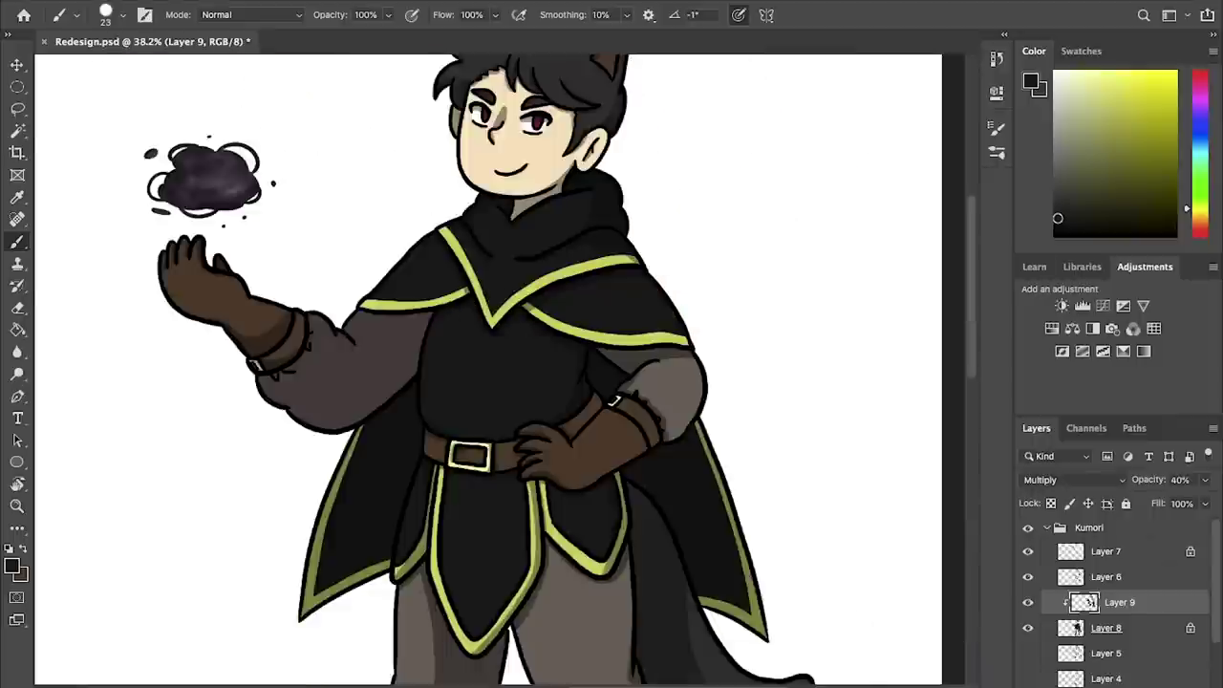
- Create a clipped layer above the shadows, paint a white highlight on the hair and set its opacity to 20%
scroll(496, 368, up, 2)
drag(506, 229, 485, 506)
click(1162, 686)
alt+click(1134, 615)
drag(449, 174, 480, 167)
key(v)
key(2)
key(b)
- Paint white highlights on the hood, capelet and raised arm
scroll(573, 287, down, 3)
scroll(617, 277, left, 2)
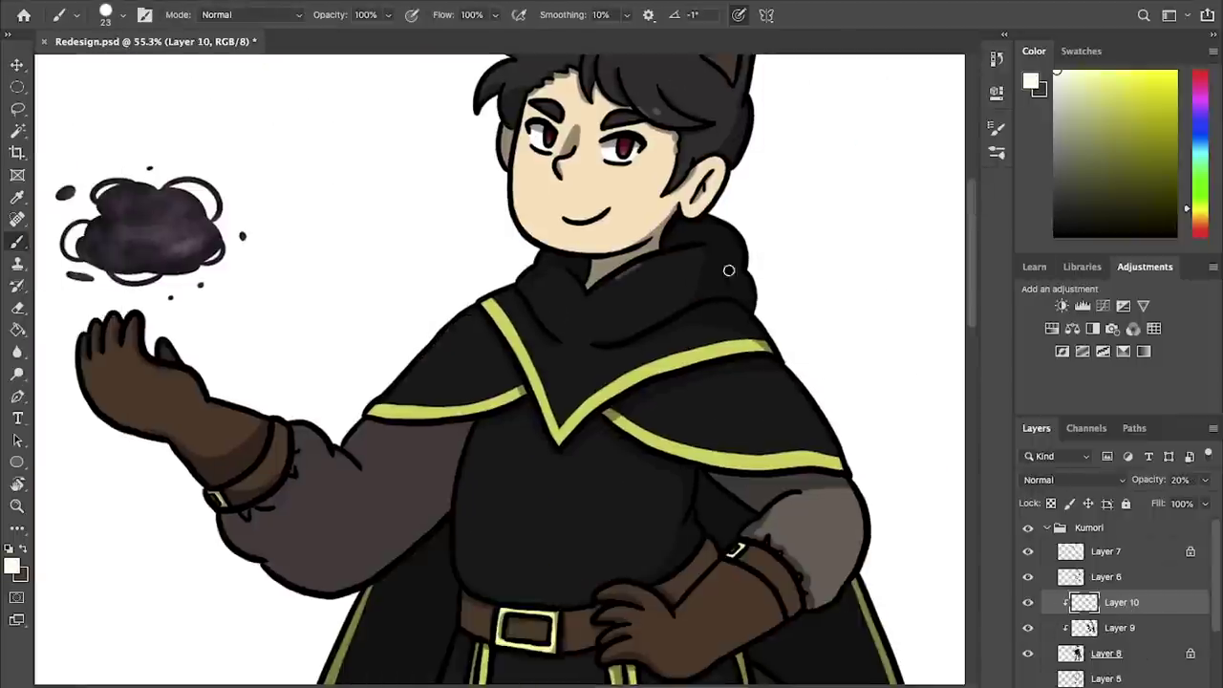
mouse_move(339, 405)
mouse_down()
mouse_move(352, 208)
mouse_move(188, 98)
mouse_up()
drag(461, 281, 495, 282)
key(x)
click(1119, 628)
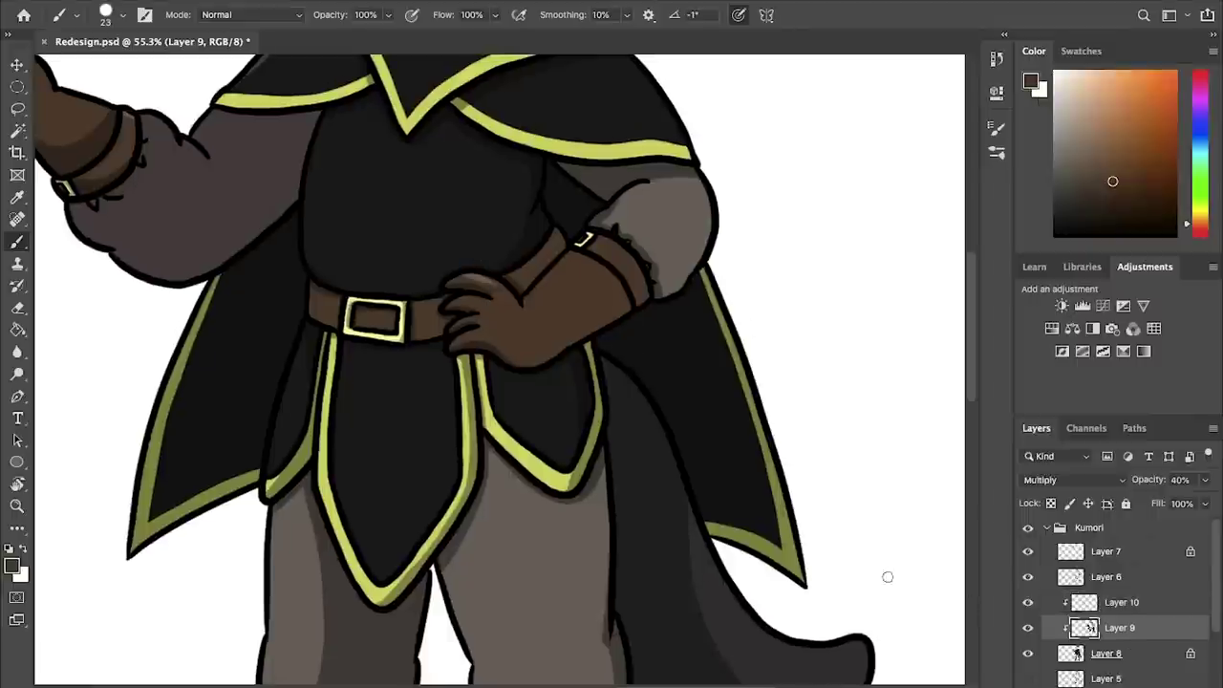
key(v)
key(0)
click(1072, 480)
key(b)
alt+click(735, 429)
key(super+z)
key(super+z)
key(super+z)
- On the shadow layer, shade the inner edge of the hip hand's gauntlet up to its buckle
click(1119, 628)
drag(513, 279, 564, 242)
drag(562, 241, 573, 225)
- On Layer 10, paint white highlights on the belt, the hip hand's glove and the sleeve above it
click(1120, 601)
key(x)
drag(636, 289, 644, 390)
drag(523, 421, 623, 340)
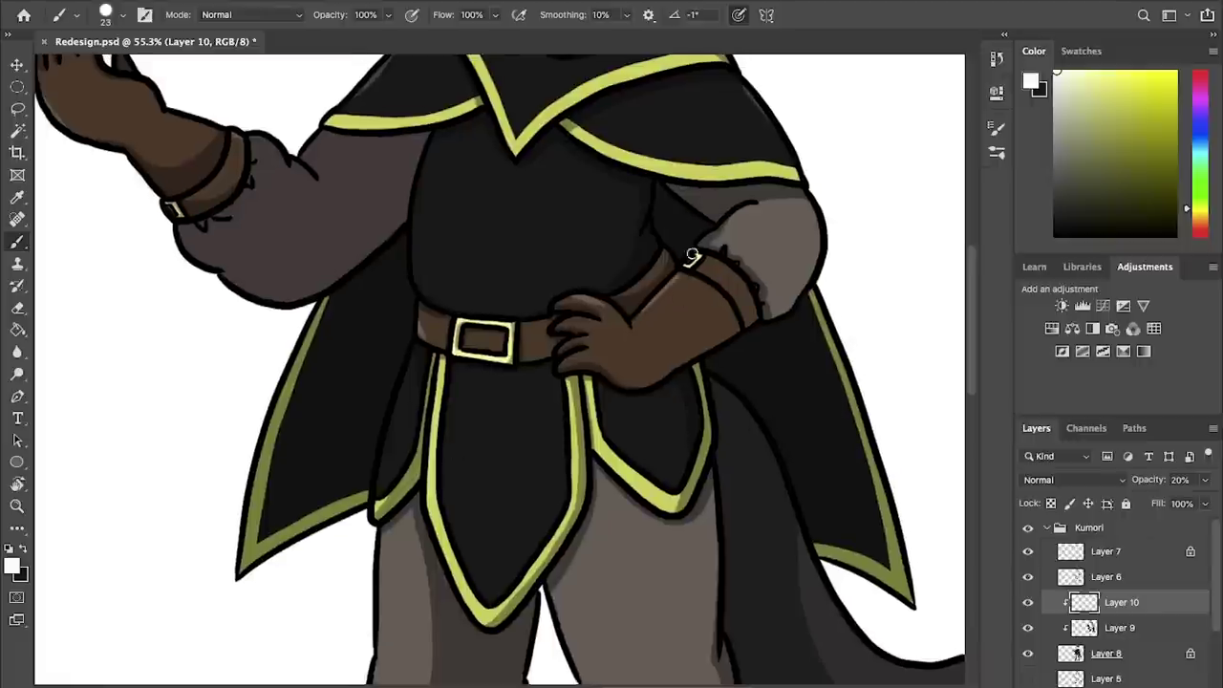
- Paint white highlights along the edges of the trousers and boots and save the document
scroll(457, 464, down, 6)
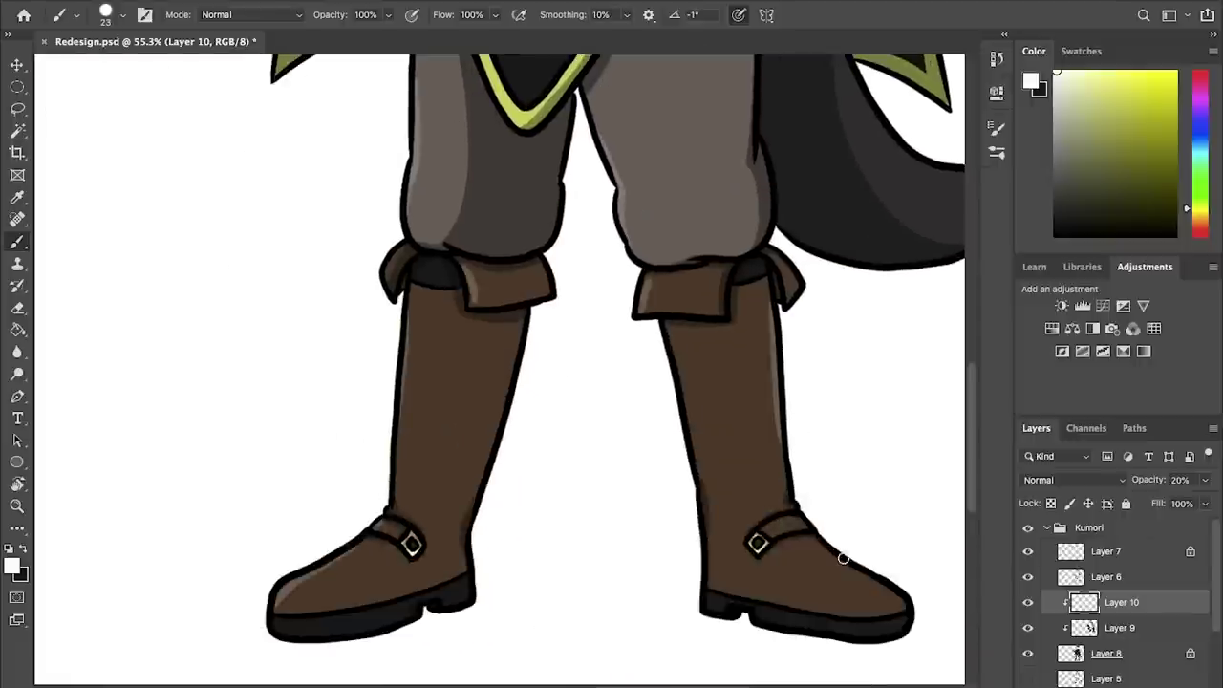
scroll(698, 358, down, 3)
scroll(774, 394, up, 1)
drag(470, 324, 470, 534)
drag(609, 109, 655, 322)
scroll(611, 417, down, 3)
key(super+s)
- Create a new layer above Layer 7 and dot white highlights in both eyes
drag(608, 608, 556, 454)
scroll(556, 454, down, 1)
click(1106, 551)
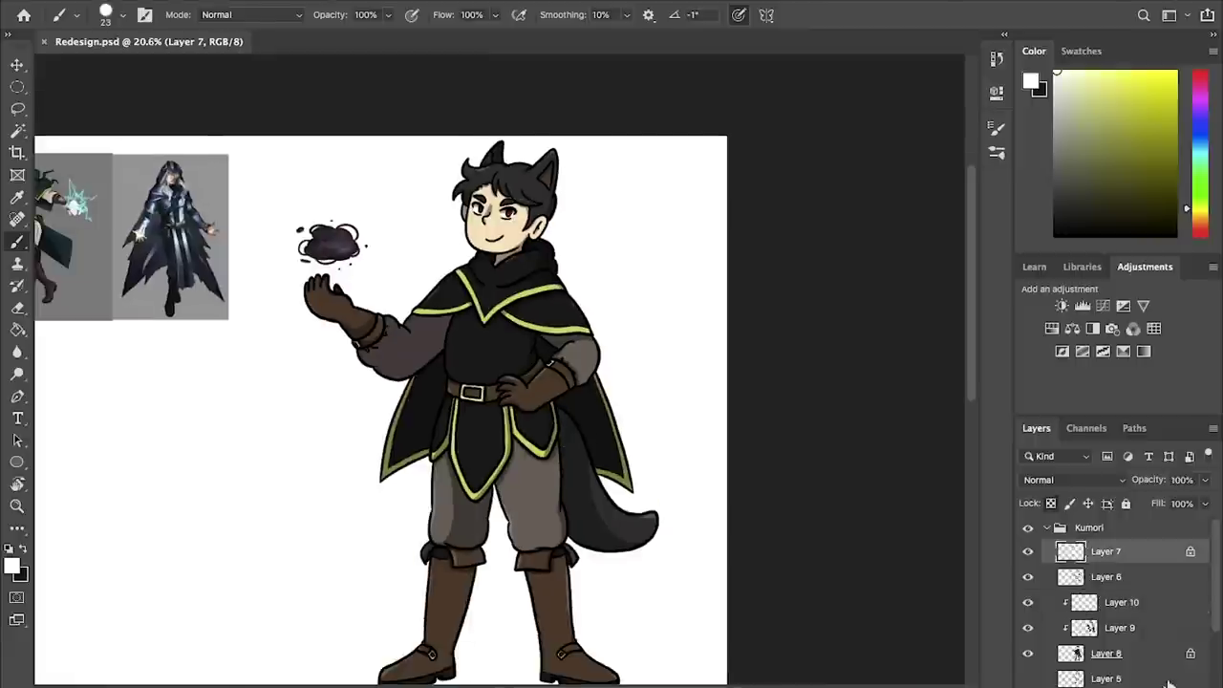
click(1168, 683)
scroll(477, 182, up, 10)
click(532, 376)
click(700, 398)
drag(665, 393, 477, 326)
- Pick light tints and paint accent strokes on the new layer, undoing one stroke, and save the finished drawing
key(x)
click(1080, 74)
mouse_move(494, 395)
mouse_down()
mouse_move(545, 382)
mouse_move(618, 309)
mouse_up()
click(1096, 99)
mouse_move(563, 322)
mouse_down()
mouse_move(639, 316)
mouse_move(559, 322)
mouse_up()
key(super+z)
click(1096, 82)
drag(390, 306, 357, 304)
scroll(598, 456, down, 3)
key(super+0)
key(v)
key(super+s)
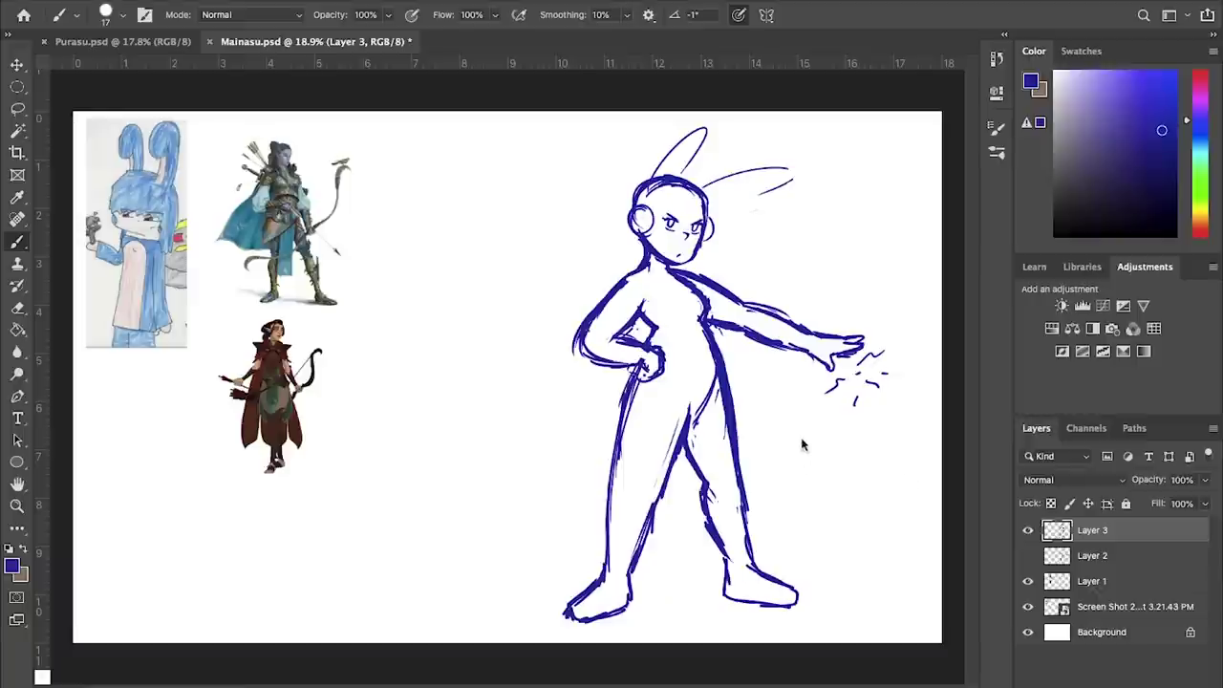
- Lower the blue body sketch on Layer 3 to 30% opacity and add a new layer above it
key(v)
key(3)
key(b)
key(ctrl+shift+alt+n)
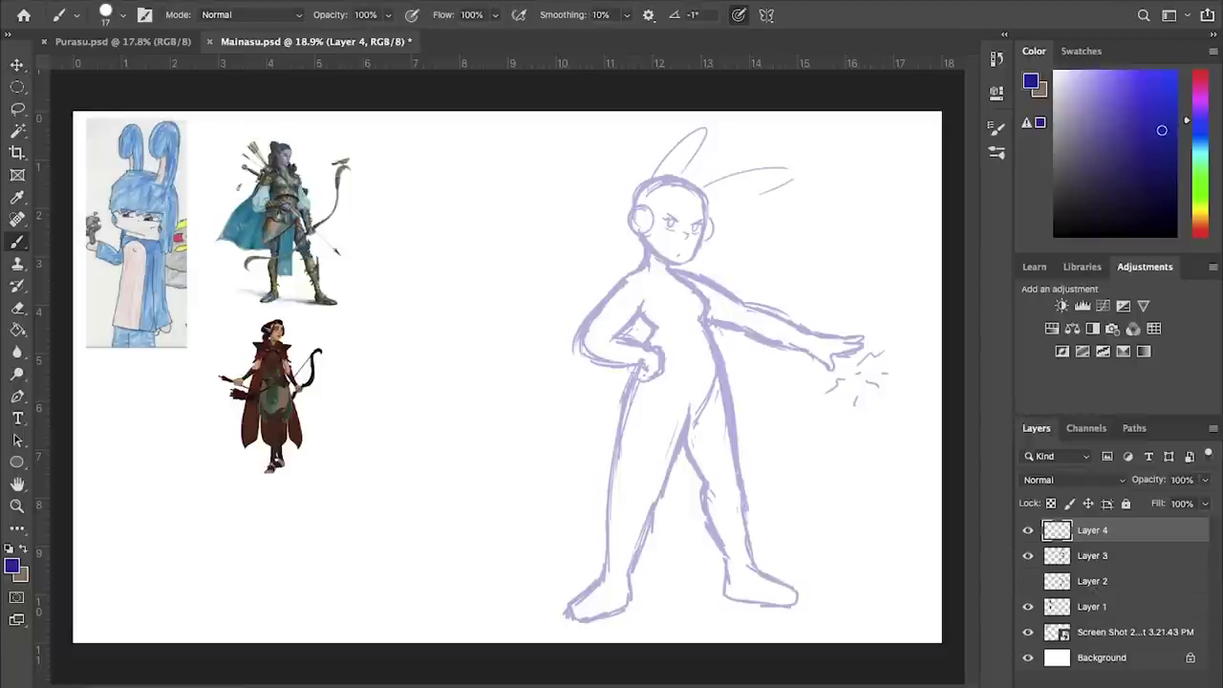
- Set the brush colour to a dark purple for sketching over the faded pose
click(1197, 164)
click(1102, 152)
click(1197, 99)
click(1124, 146)
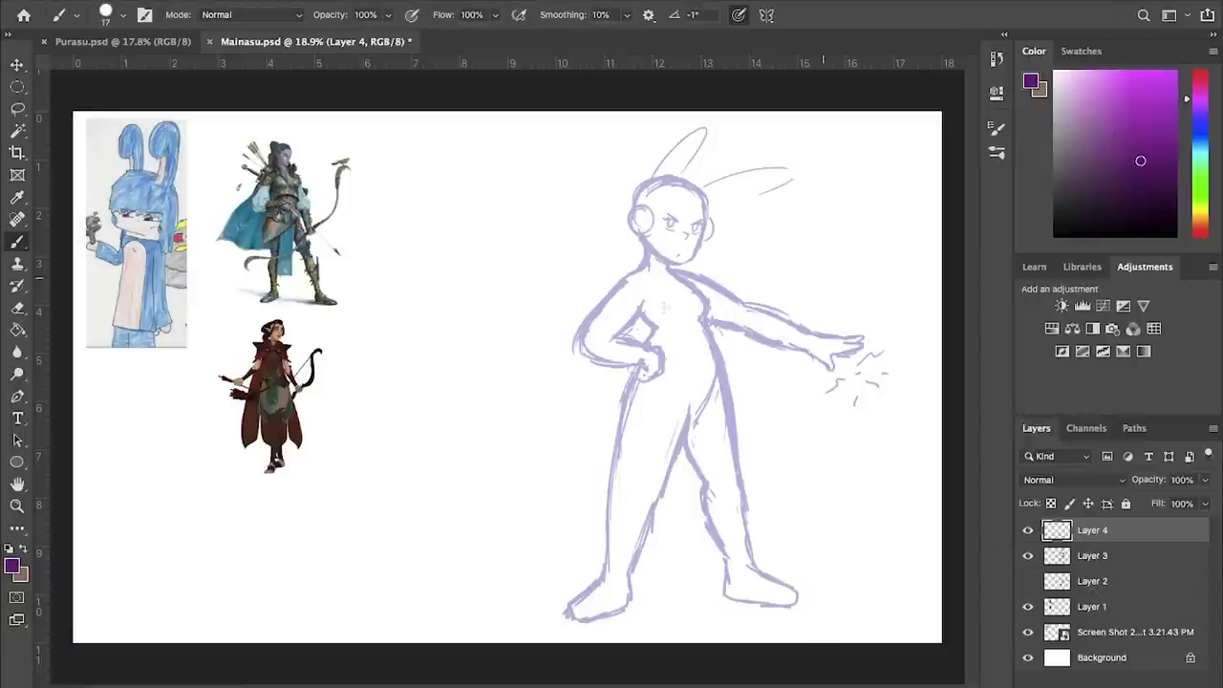
scroll(666, 308, up, 5)
drag(876, 262, 586, 453)
scroll(586, 453, up, 2)
scroll(567, 296, down, 10)
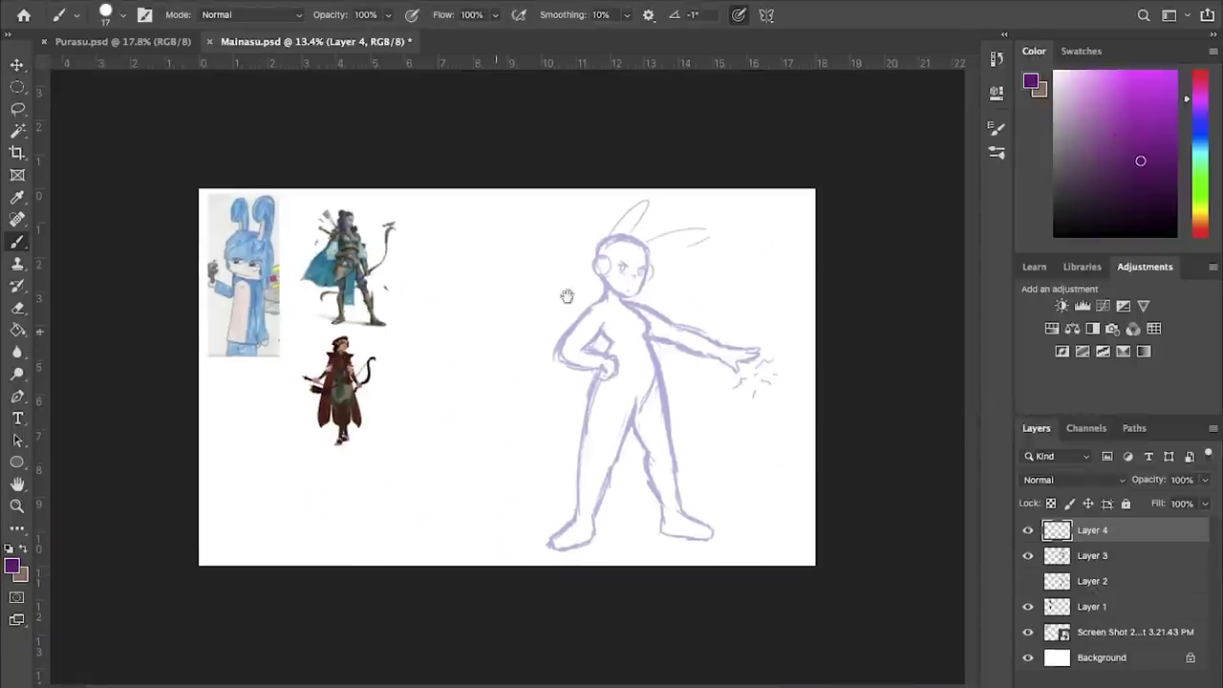
- Sketch spiky tufts and flicked ends of hair around the crown and sides of the bunny character's head, undoing two strokes
scroll(566, 296, up, 5)
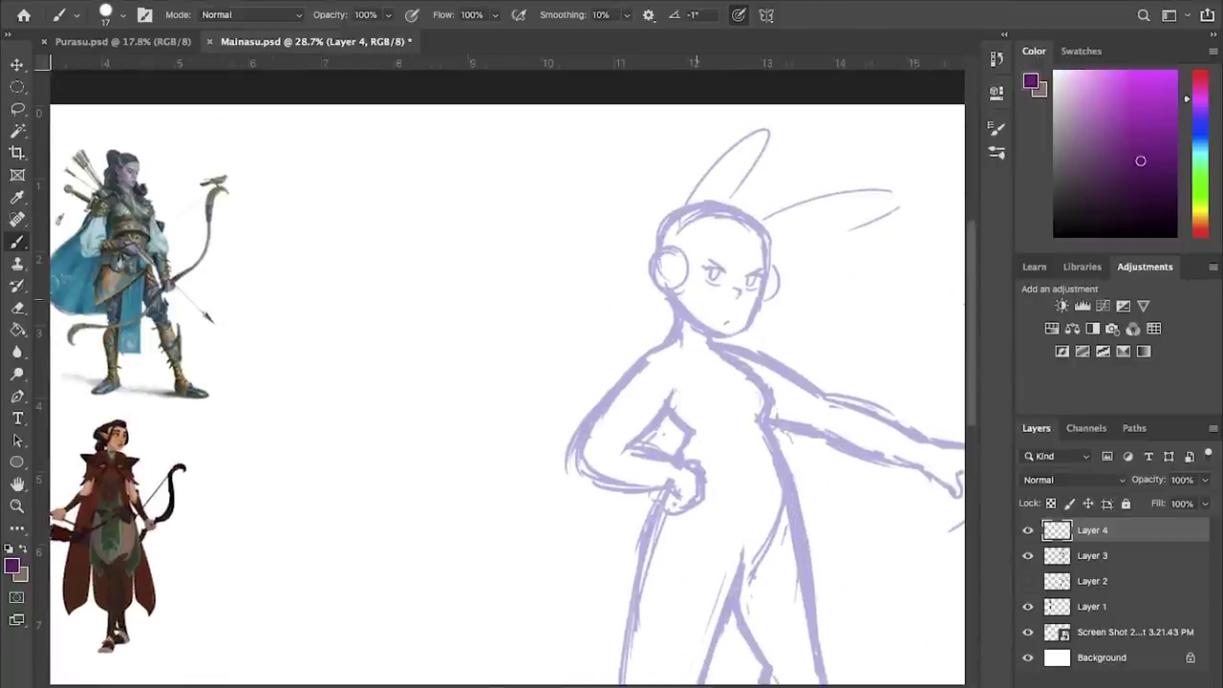
scroll(566, 296, up, 2)
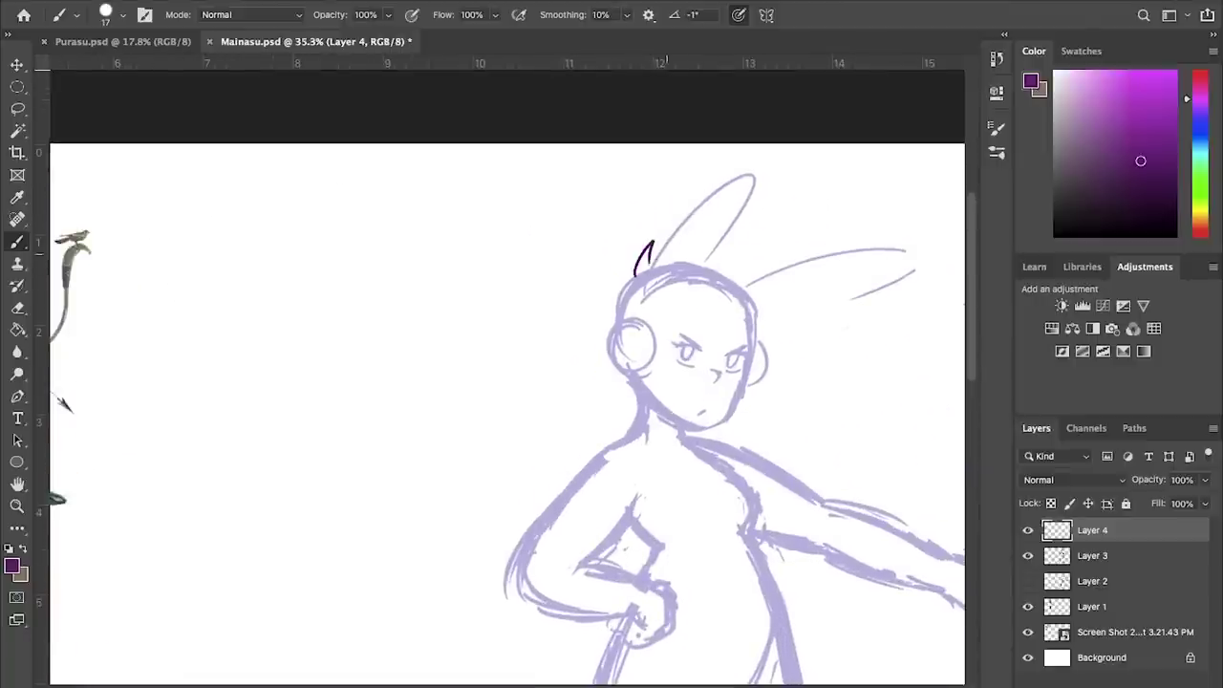
key(ctrl+z)
key(ctrl+z)
drag(746, 283, 766, 323)
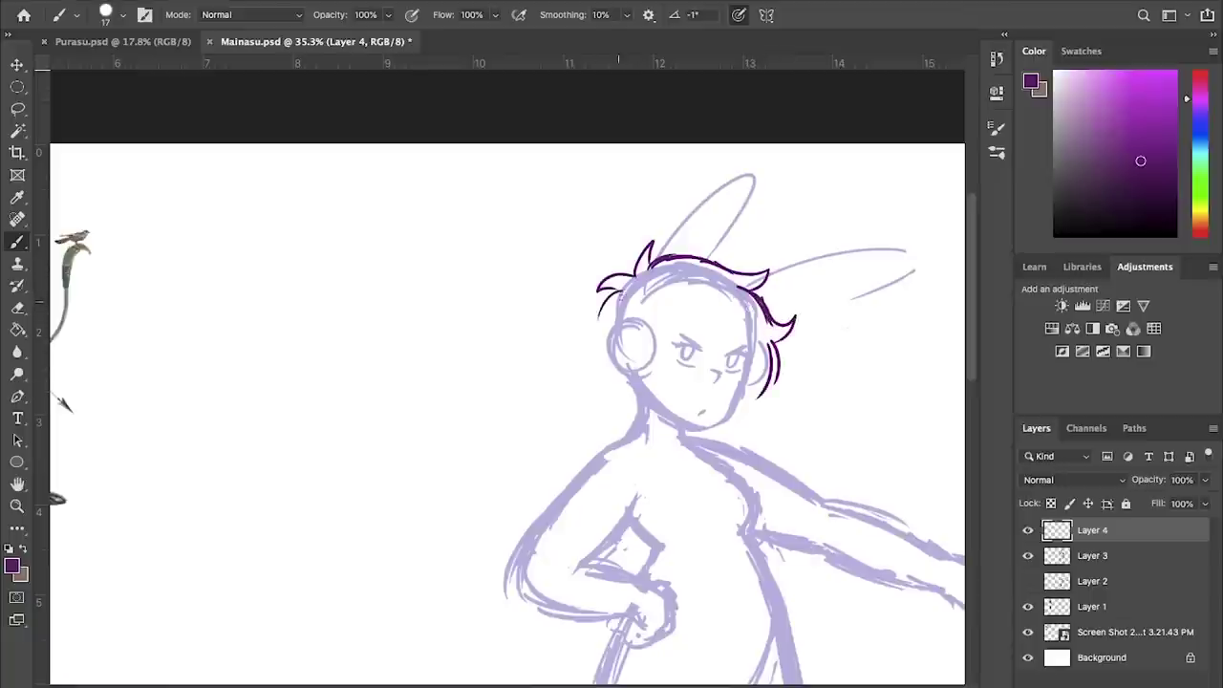
mouse_move(590, 393)
mouse_down()
mouse_move(597, 428)
mouse_move(636, 435)
mouse_up()
- Sketch the swept fringe across the forehead and the angry slanted eyebrows over the faded face
scroll(760, 251, up, 3)
drag(829, 357, 840, 302)
drag(837, 308, 829, 354)
drag(821, 287, 811, 323)
mouse_move(823, 286)
mouse_down()
mouse_move(798, 327)
mouse_move(775, 334)
mouse_up()
mouse_move(797, 285)
mouse_down()
mouse_move(764, 325)
mouse_move(705, 316)
mouse_up()
drag(800, 348, 821, 338)
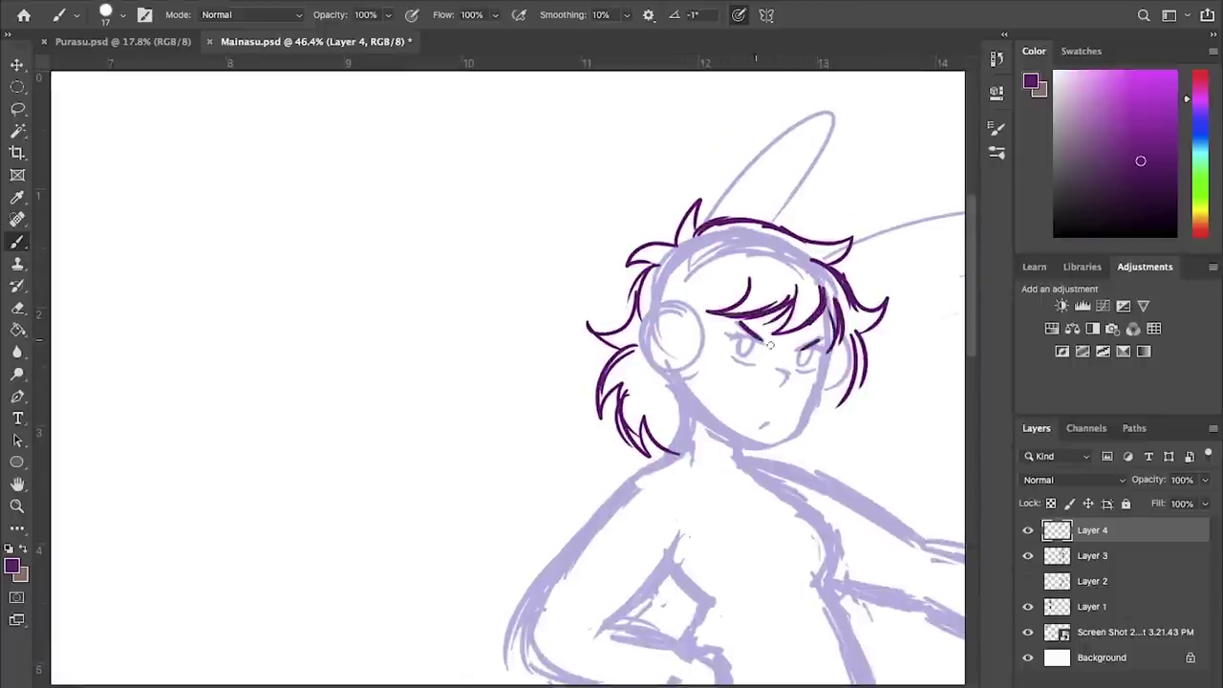
- Sketch the curved hair locks framing both sides of the face, undoing and redrawing the far side's lower strokes
mouse_move(736, 316)
mouse_down()
mouse_move(713, 359)
mouse_move(759, 382)
mouse_move(718, 435)
mouse_move(722, 457)
mouse_up()
drag(827, 344, 812, 405)
mouse_move(857, 334)
mouse_down()
mouse_move(848, 387)
mouse_move(881, 402)
mouse_up()
drag(846, 410, 849, 452)
key(super+z)
key(super+z)
mouse_move(852, 345)
mouse_down()
mouse_move(881, 399)
mouse_move(849, 418)
mouse_up()
mouse_move(845, 420)
mouse_down()
mouse_move(838, 460)
mouse_move(801, 468)
mouse_up()
- Outline the jaw and the pointed hair ends at the neck, and sketch the first curved line of the chest
mouse_move(811, 412)
mouse_down()
mouse_move(791, 444)
mouse_move(705, 473)
mouse_up()
mouse_move(675, 415)
mouse_down()
mouse_move(701, 454)
mouse_move(667, 441)
mouse_move(693, 421)
mouse_move(655, 423)
mouse_move(630, 444)
mouse_move(670, 438)
mouse_move(667, 483)
mouse_up()
key(e)
key(b)
drag(667, 483, 689, 456)
mouse_move(693, 464)
mouse_down()
mouse_move(704, 440)
mouse_move(789, 443)
mouse_move(736, 470)
mouse_move(814, 510)
mouse_move(829, 571)
mouse_up()
drag(653, 453, 506, 522)
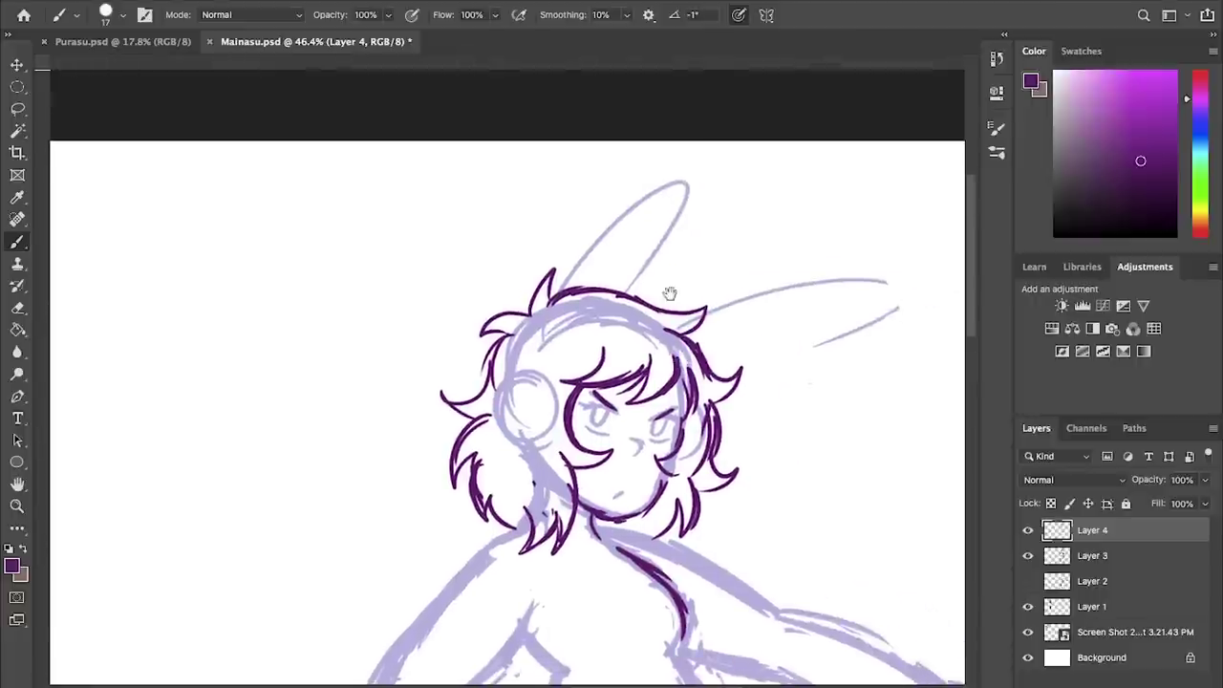
- Lasso the lower back section of the hair, delete it and deselect
key(e)
key(l)
drag(500, 435, 523, 500)
key(Delete)
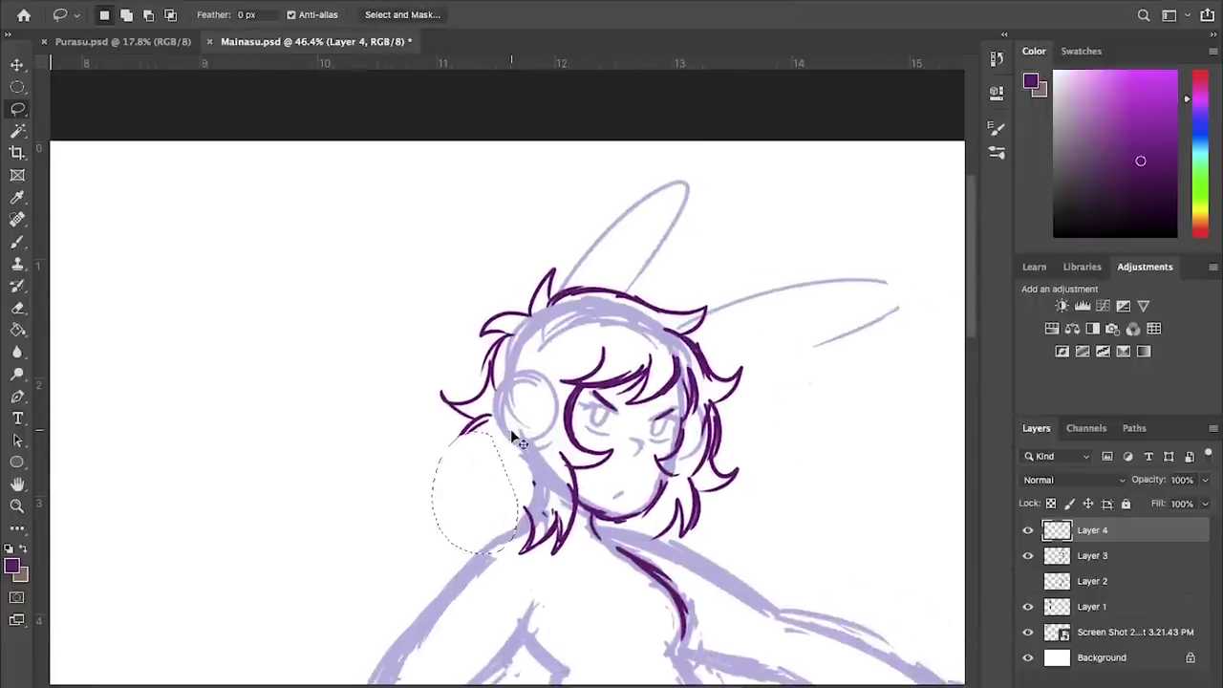
key(super+d)
- Erase stray ends and redraw the back of the hair with fuller, upward-curling spiky locks
key(e)
mouse_move(458, 437)
mouse_down()
mouse_move(497, 417)
mouse_move(464, 416)
mouse_move(436, 475)
mouse_up()
key(b)
key(e)
mouse_move(445, 395)
mouse_down()
mouse_move(458, 439)
mouse_move(490, 380)
mouse_move(474, 395)
mouse_move(442, 363)
mouse_up()
key(b)
mouse_move(443, 363)
mouse_down()
mouse_move(459, 412)
mouse_move(430, 480)
mouse_move(474, 520)
mouse_move(517, 531)
mouse_up()
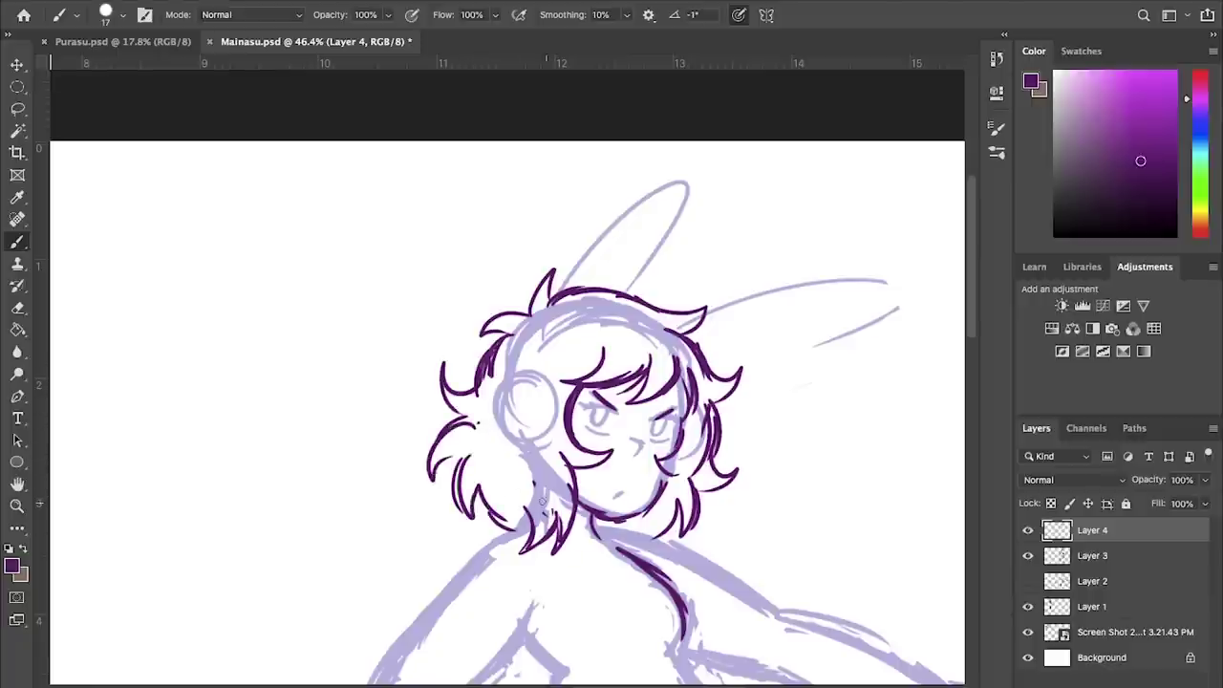
drag(655, 509, 728, 299)
key(e)
mouse_move(636, 341)
mouse_down()
mouse_move(627, 311)
mouse_move(644, 332)
mouse_move(619, 290)
mouse_up()
key(b)
drag(632, 308, 623, 319)
key(super+z)
key(super+z)
key(super+z)
- Sketch the shoulder line beside the neck and the outline of the upright bunny ear above the hair
mouse_move(631, 243)
mouse_down()
mouse_move(655, 288)
mouse_move(627, 321)
mouse_up()
drag(640, 275, 606, 334)
mouse_move(602, 292)
mouse_down()
mouse_move(590, 346)
mouse_move(552, 354)
mouse_move(530, 377)
mouse_up()
mouse_move(516, 368)
mouse_down()
mouse_move(458, 368)
mouse_move(489, 368)
mouse_up()
mouse_move(654, 182)
mouse_down()
mouse_move(577, 332)
mouse_move(636, 183)
mouse_up()
mouse_move(563, 251)
mouse_down()
mouse_move(643, 167)
mouse_move(637, 177)
mouse_up()
mouse_move(615, 185)
mouse_down()
mouse_move(674, 172)
mouse_move(693, 181)
mouse_up()
mouse_move(651, 173)
mouse_down()
mouse_move(688, 201)
mouse_move(558, 298)
mouse_up()
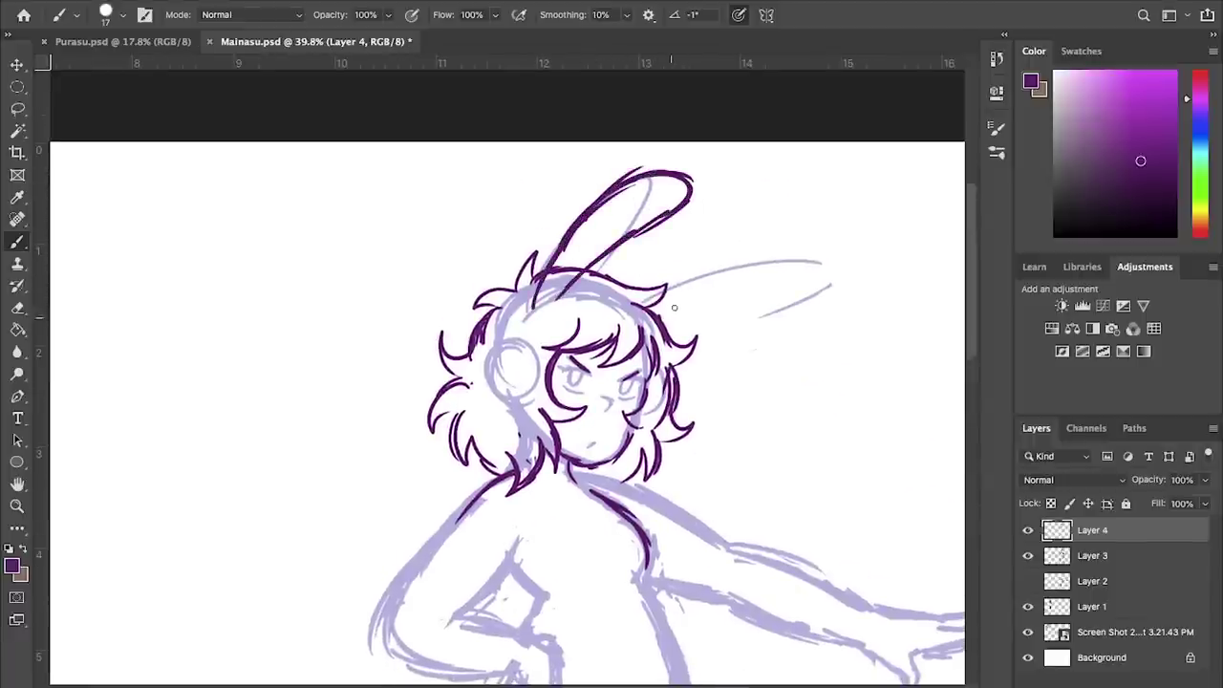
- Outline the sideways bunny ear, add inner lines to both ears, and save the file
mouse_move(665, 287)
mouse_down()
mouse_move(778, 303)
mouse_move(754, 322)
mouse_move(669, 325)
mouse_up()
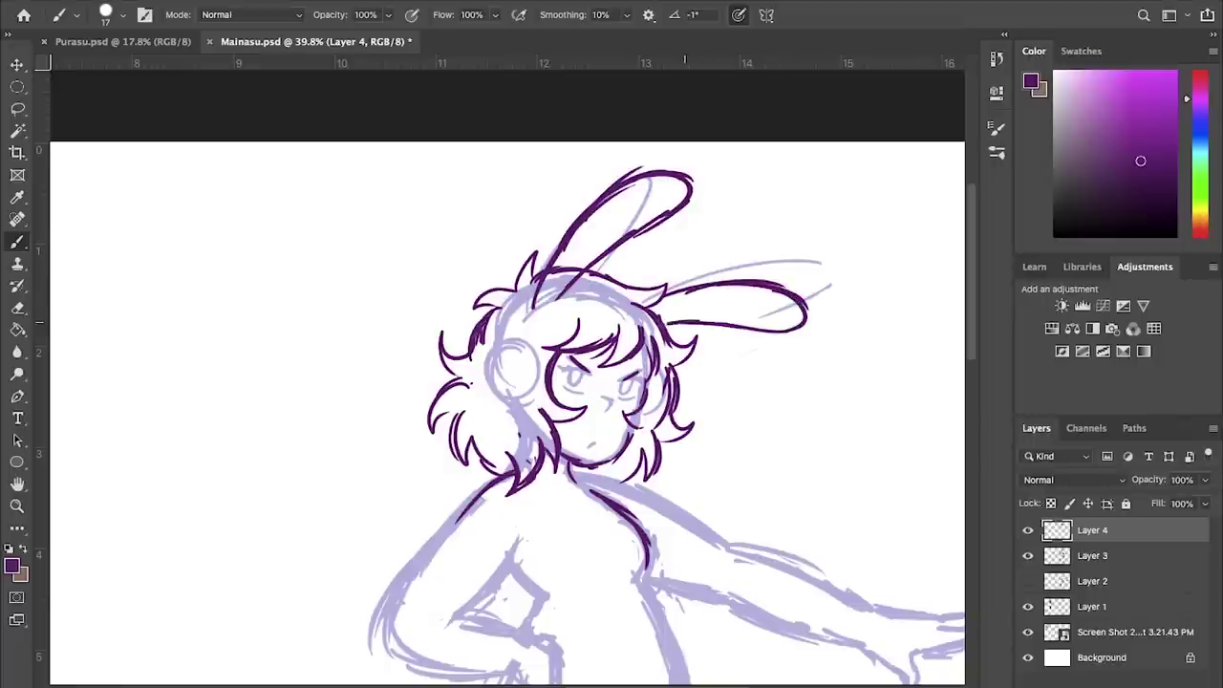
mouse_move(552, 305)
mouse_down()
mouse_move(617, 216)
mouse_move(663, 197)
mouse_move(564, 283)
mouse_up()
drag(659, 321, 731, 326)
key(super+minus)
key(super+minus)
drag(636, 485, 750, 418)
key(ctrl+s)
- Add a new layer above Layer 4 and set the brush colour to dark blue
key(ctrl+shift+alt+n)
scroll(901, 576, down, 2)
scroll(900, 576, right, 3)
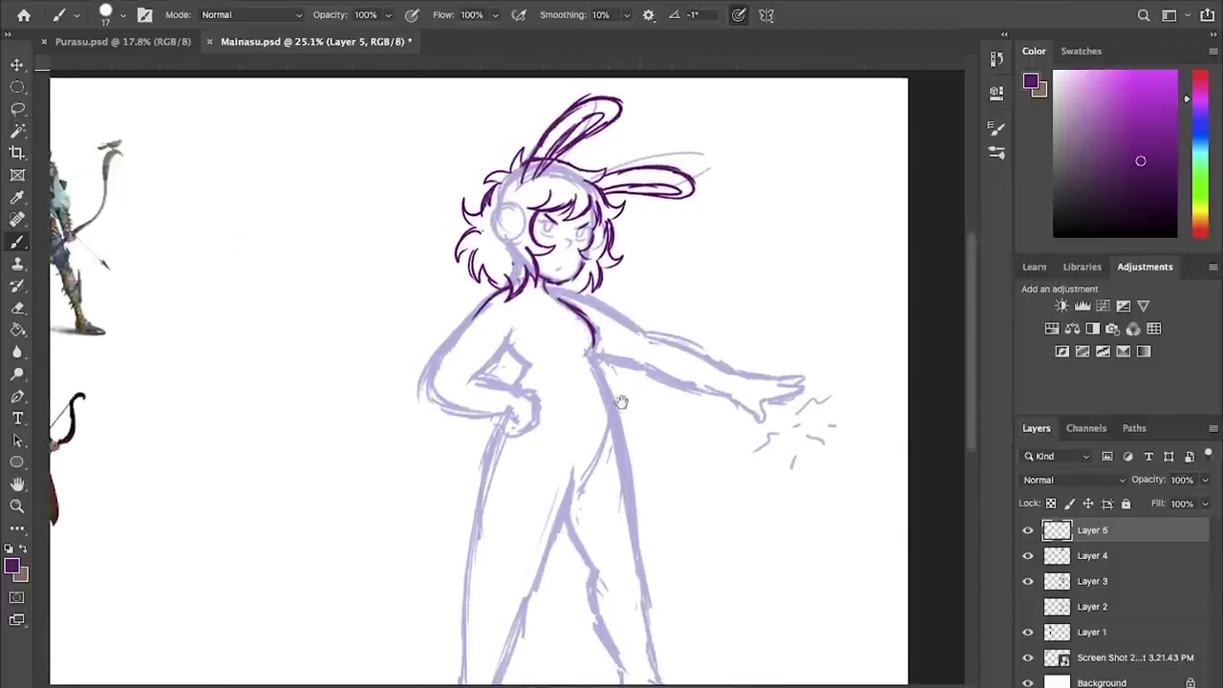
click(1205, 135)
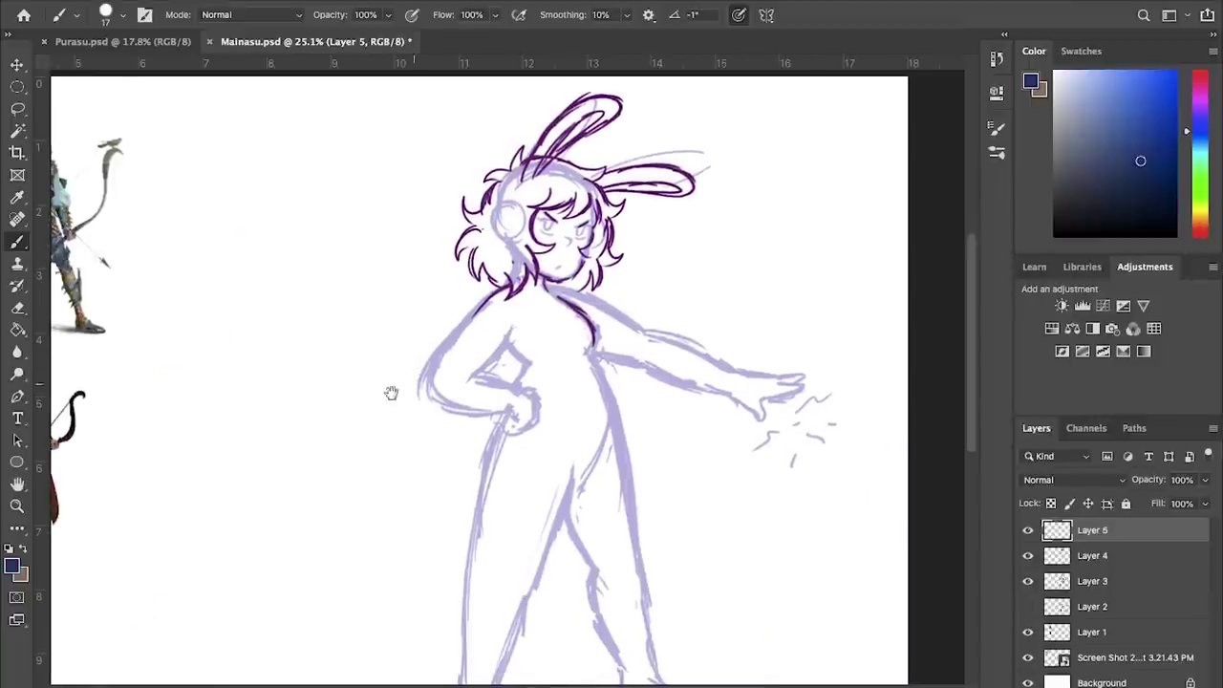
- Sketch a collar and rounded shoulder pads on both shoulders, using the archer references as a guide
drag(391, 393, 751, 414)
key(ctrl+r)
key(ctrl+plus)
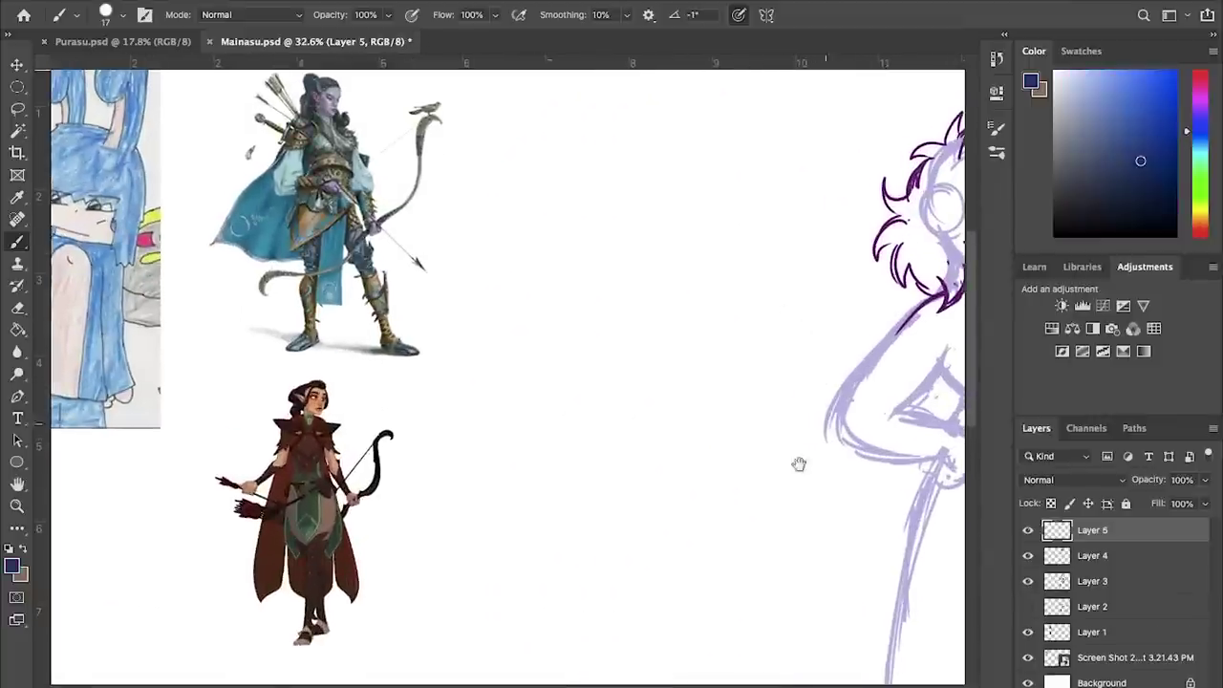
drag(800, 465, 745, 514)
drag(857, 412, 803, 357)
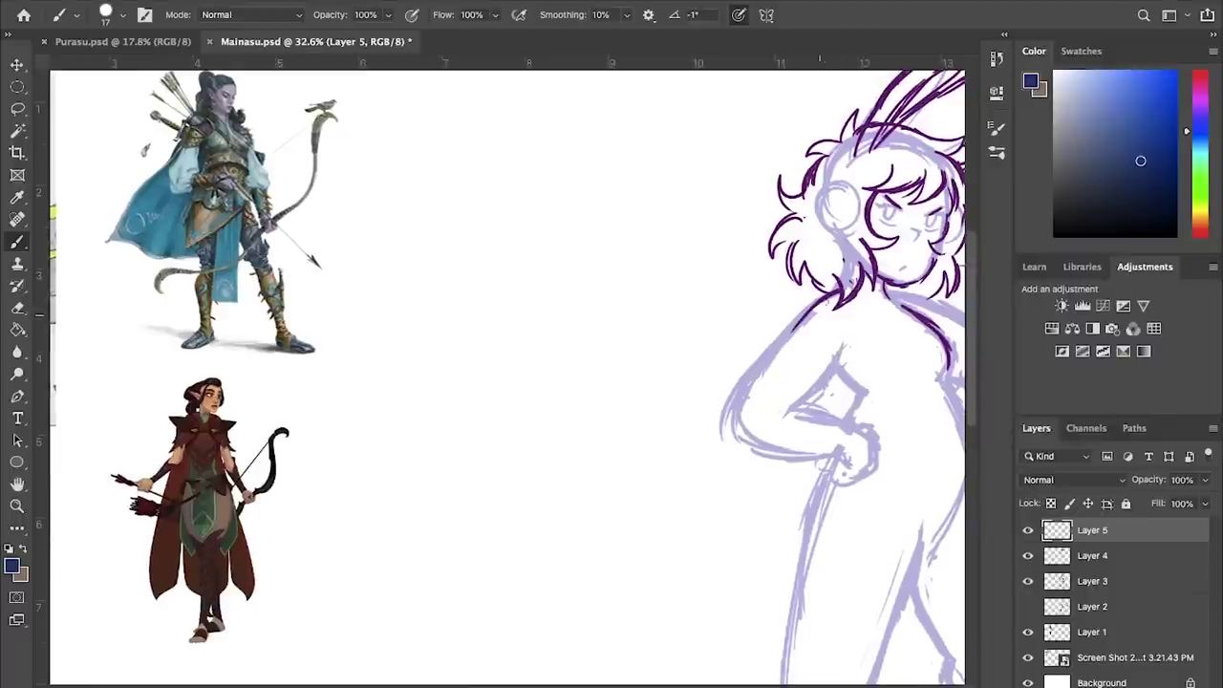
mouse_move(832, 293)
mouse_down()
mouse_move(780, 332)
mouse_move(807, 359)
mouse_move(833, 355)
mouse_up()
mouse_move(936, 301)
mouse_down()
mouse_move(837, 311)
mouse_move(862, 329)
mouse_move(841, 384)
mouse_up()
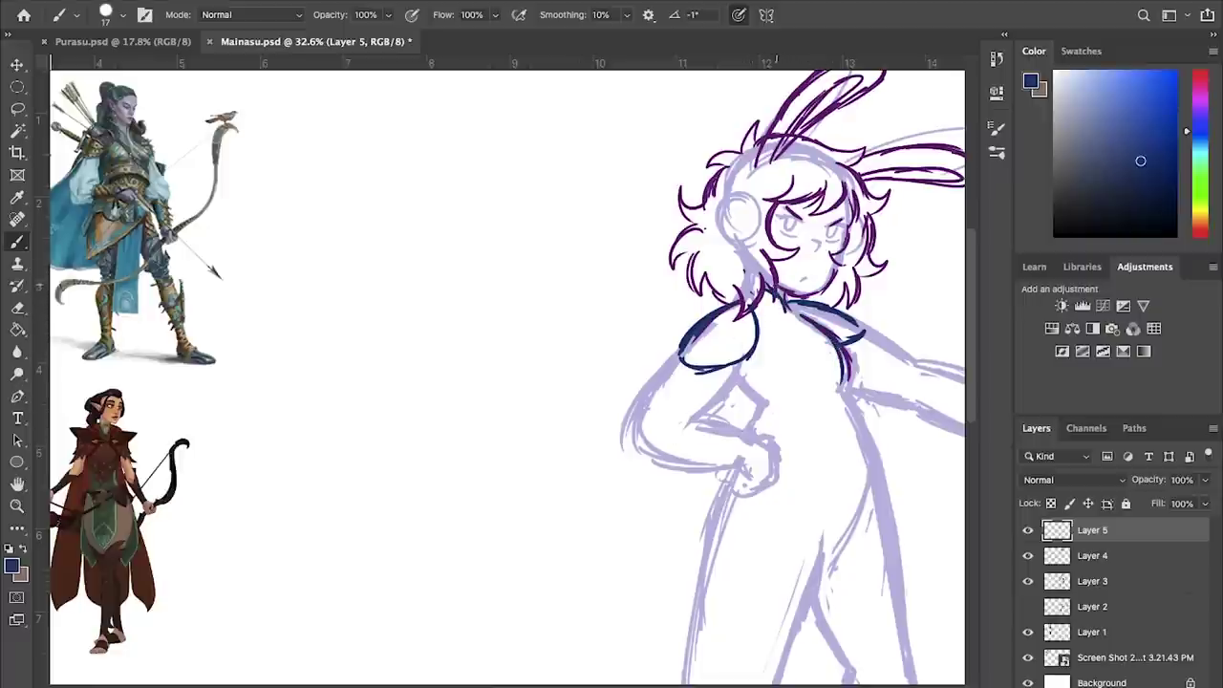
- Sketch the neckline, the bent arm's upper outline and the lower edge of the chest plate, undoing two strokes
mouse_move(785, 302)
mouse_down()
mouse_move(805, 333)
mouse_move(779, 323)
mouse_move(808, 328)
mouse_move(770, 331)
mouse_move(756, 316)
mouse_move(798, 328)
mouse_up()
key(super+z)
key(super+z)
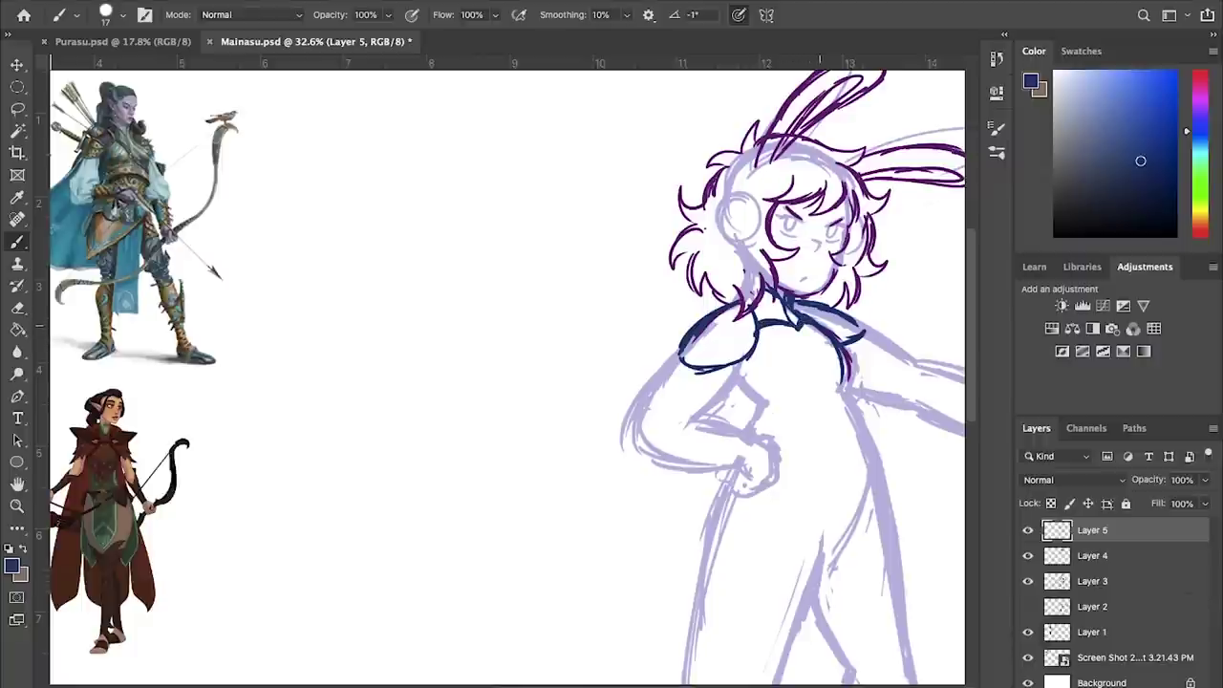
drag(741, 365, 684, 425)
drag(678, 356, 630, 451)
drag(650, 386, 626, 433)
mouse_move(731, 375)
mouse_down()
mouse_move(773, 403)
mouse_move(850, 371)
mouse_up()
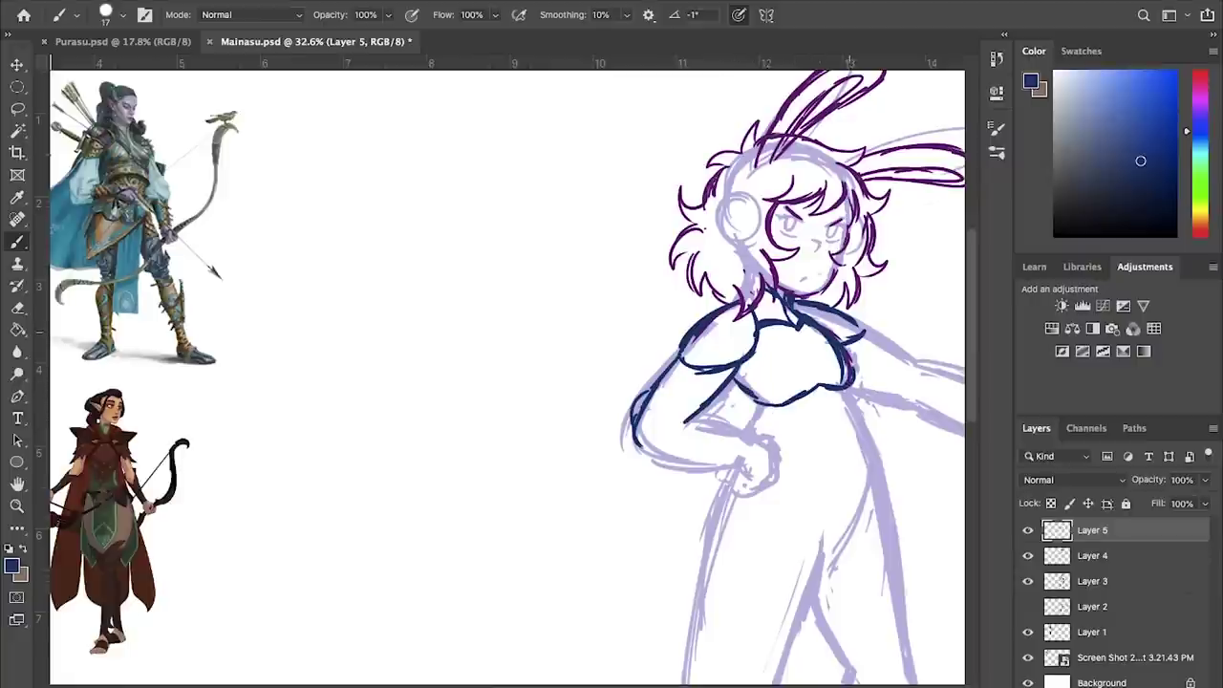
- Add a hem band under the chest plate, and trim lines on the bent arm's forearm and shoulder pad
scroll(848, 381, down, 2)
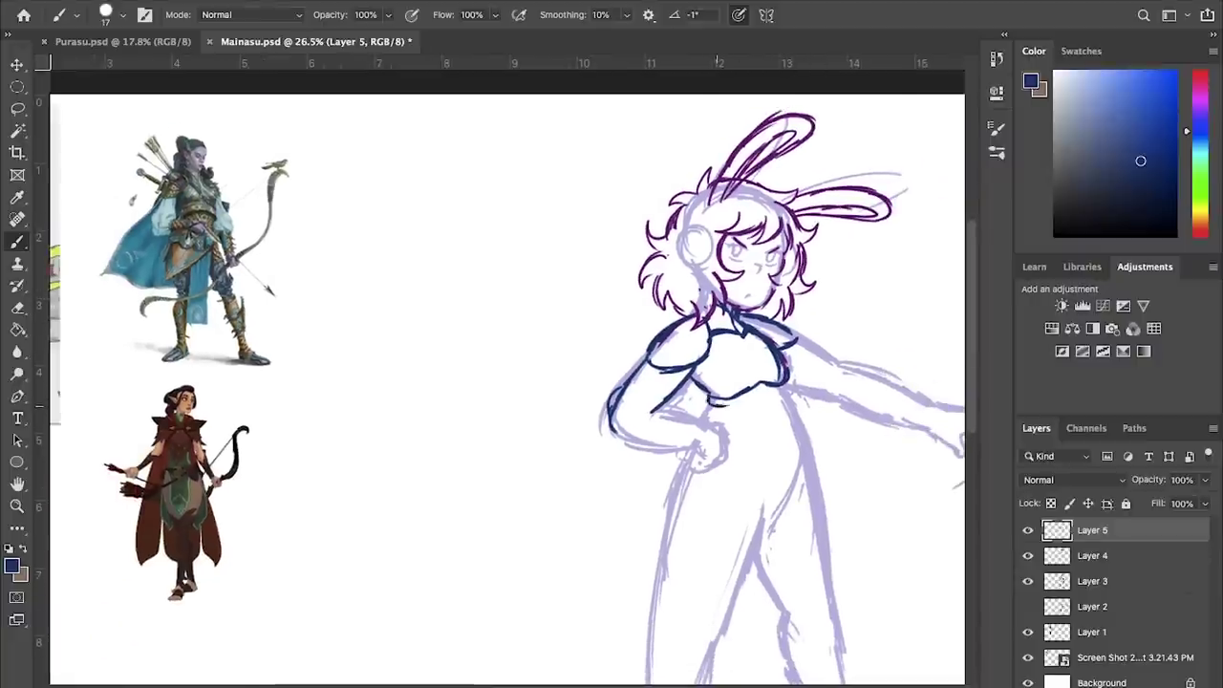
drag(822, 395, 845, 359)
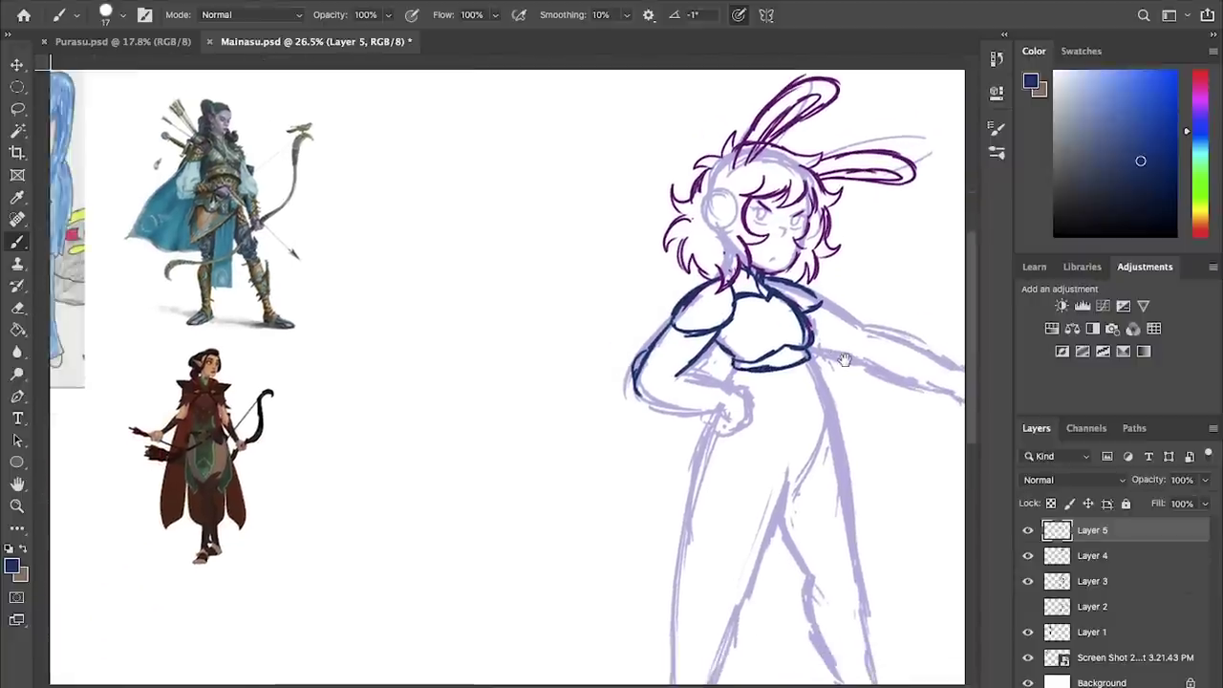
drag(679, 373, 721, 384)
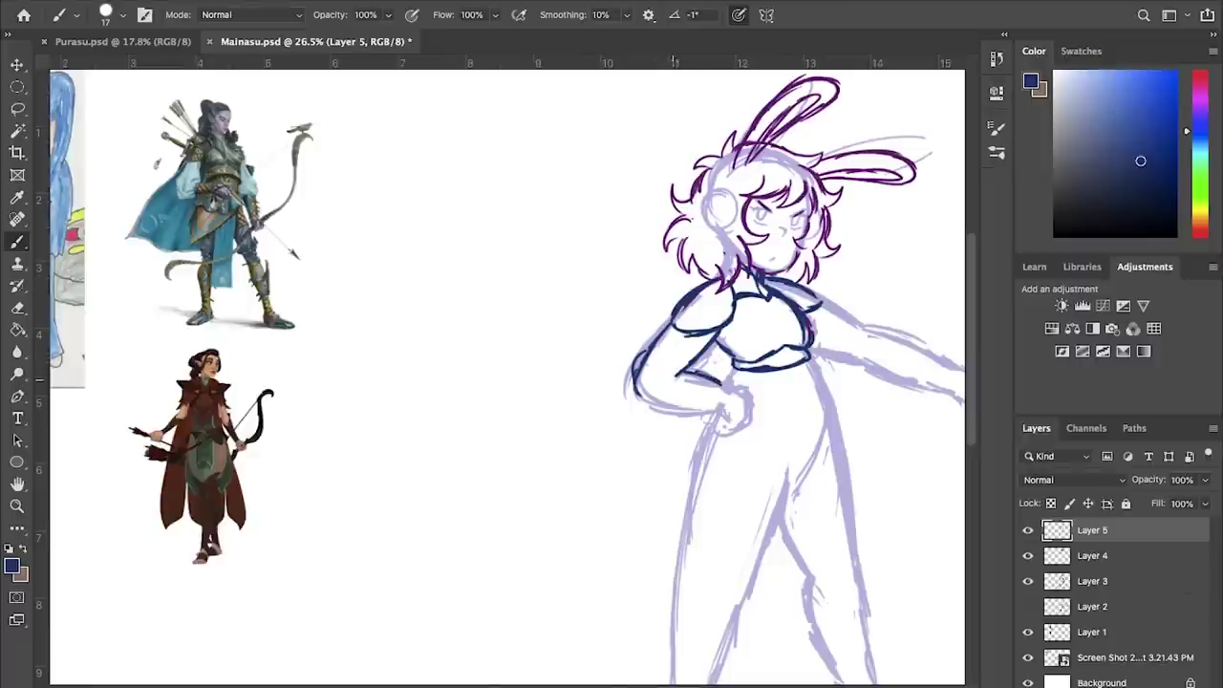
drag(669, 322, 642, 357)
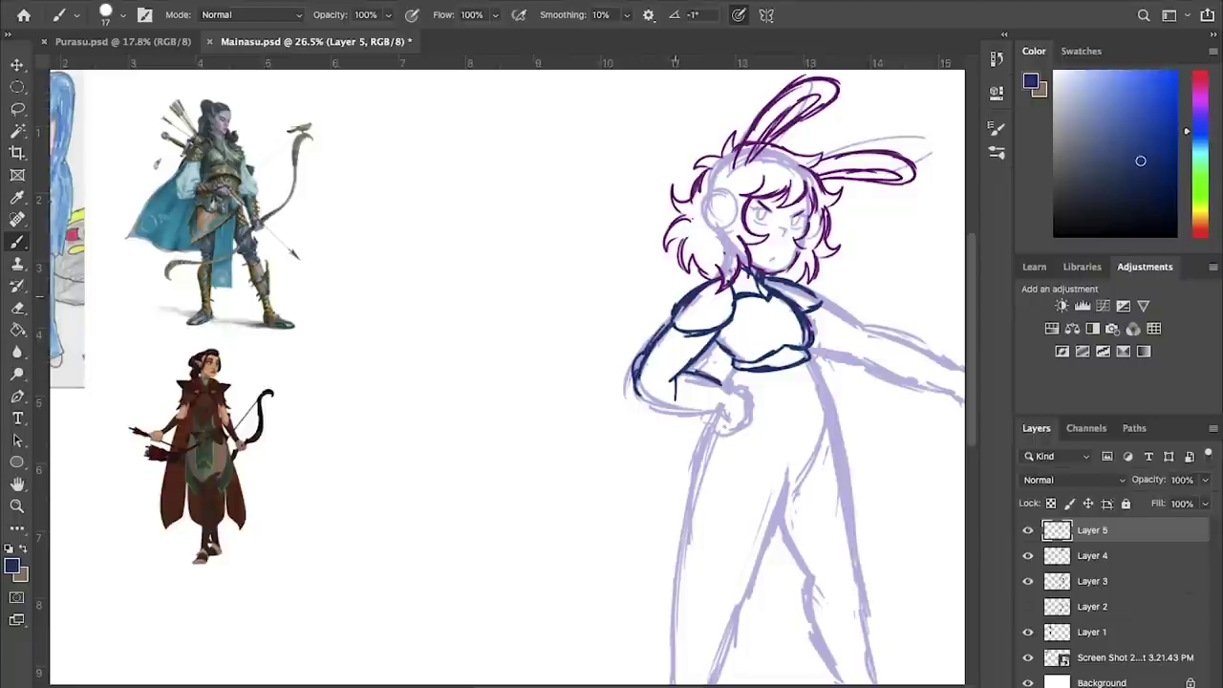
drag(676, 323, 732, 303)
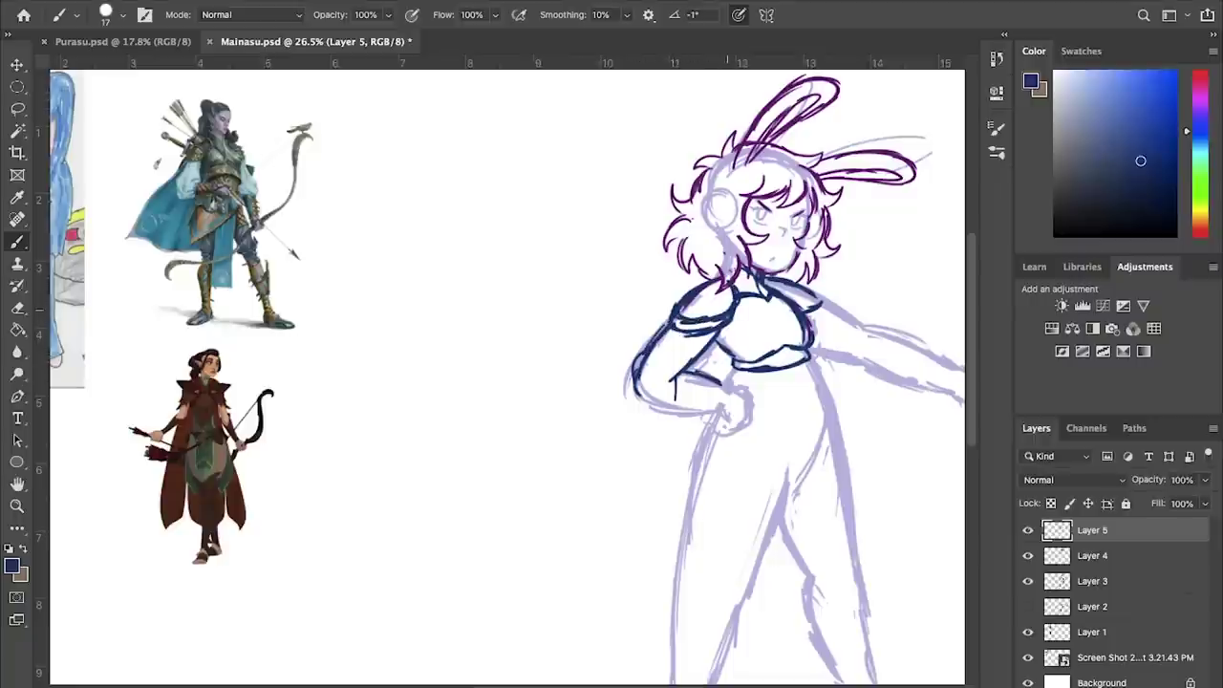
mouse_move(676, 329)
mouse_down()
mouse_move(722, 334)
mouse_move(739, 305)
mouse_up()
- Sketch the outstretched arm with its forearm guard and complete the bent arm's elbow and forearm guard
mouse_move(818, 281)
mouse_down()
mouse_move(795, 295)
mouse_move(811, 325)
mouse_move(712, 321)
mouse_move(806, 338)
mouse_move(753, 314)
mouse_up()
drag(754, 316, 763, 357)
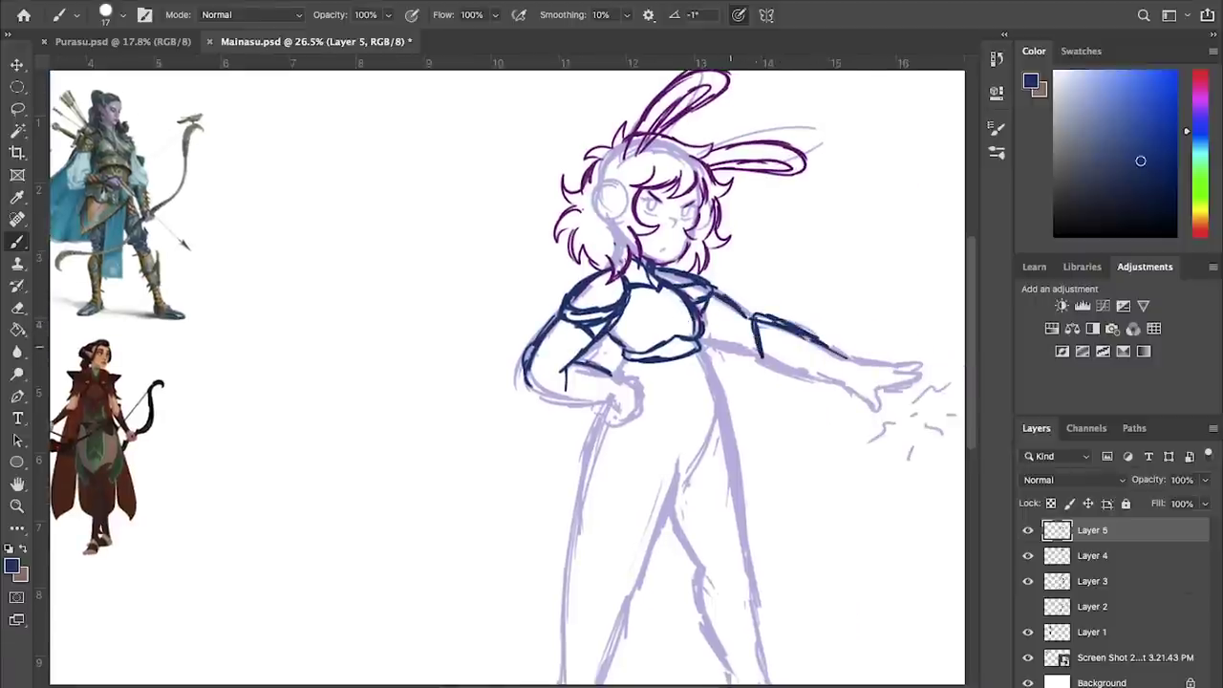
drag(566, 372, 528, 405)
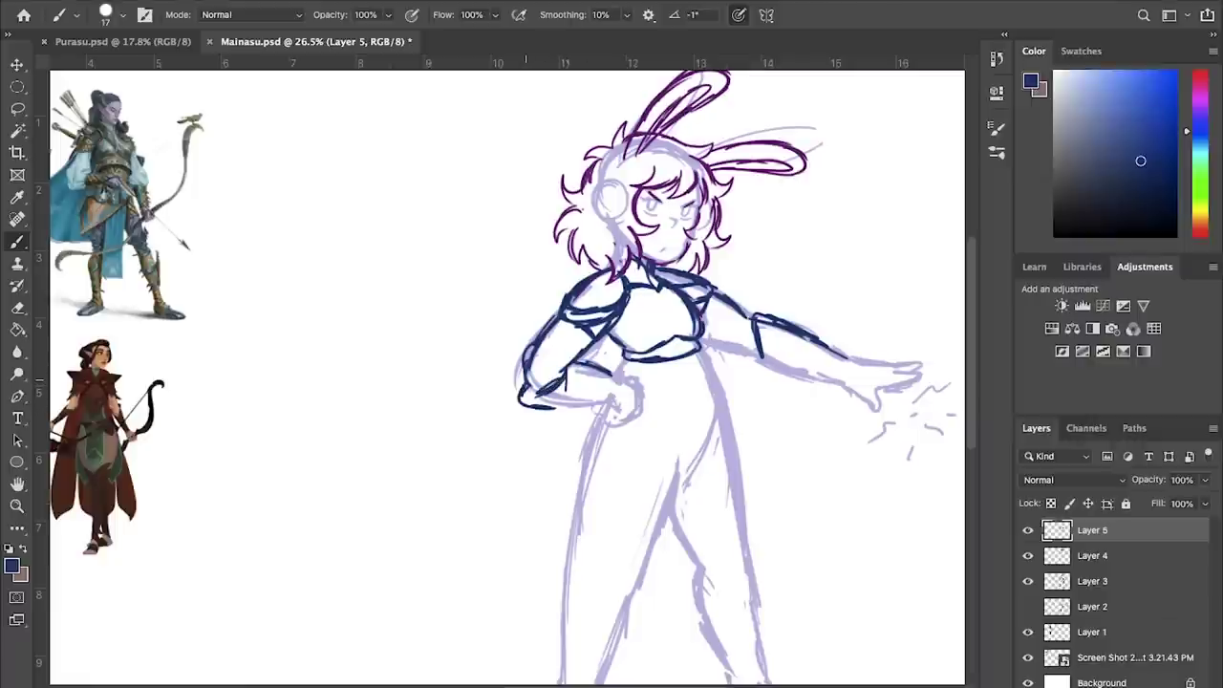
mouse_move(520, 383)
mouse_down()
mouse_move(537, 403)
mouse_move(599, 401)
mouse_up()
drag(759, 358, 835, 382)
drag(700, 340, 754, 356)
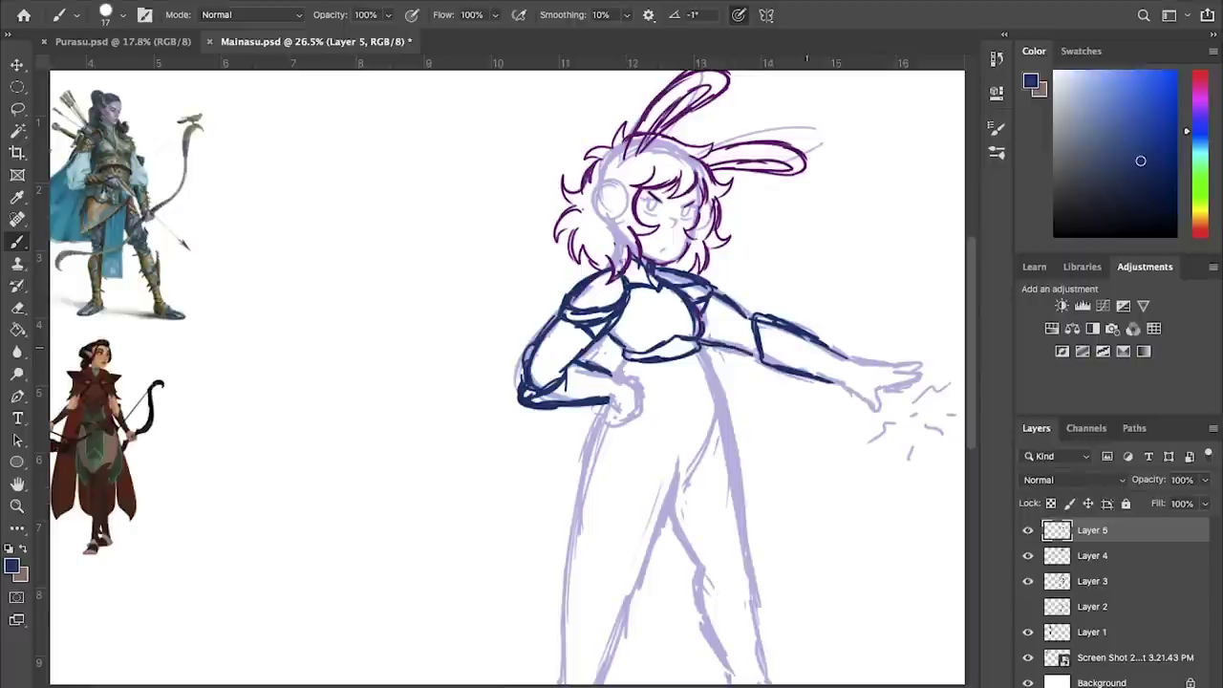
- Outline the fist resting on the hip and the open hand of the outstretched arm
mouse_move(609, 375)
mouse_down()
mouse_move(613, 403)
mouse_move(653, 381)
mouse_move(658, 401)
mouse_move(628, 427)
mouse_up()
scroll(630, 401, up, 2)
key(e)
key(b)
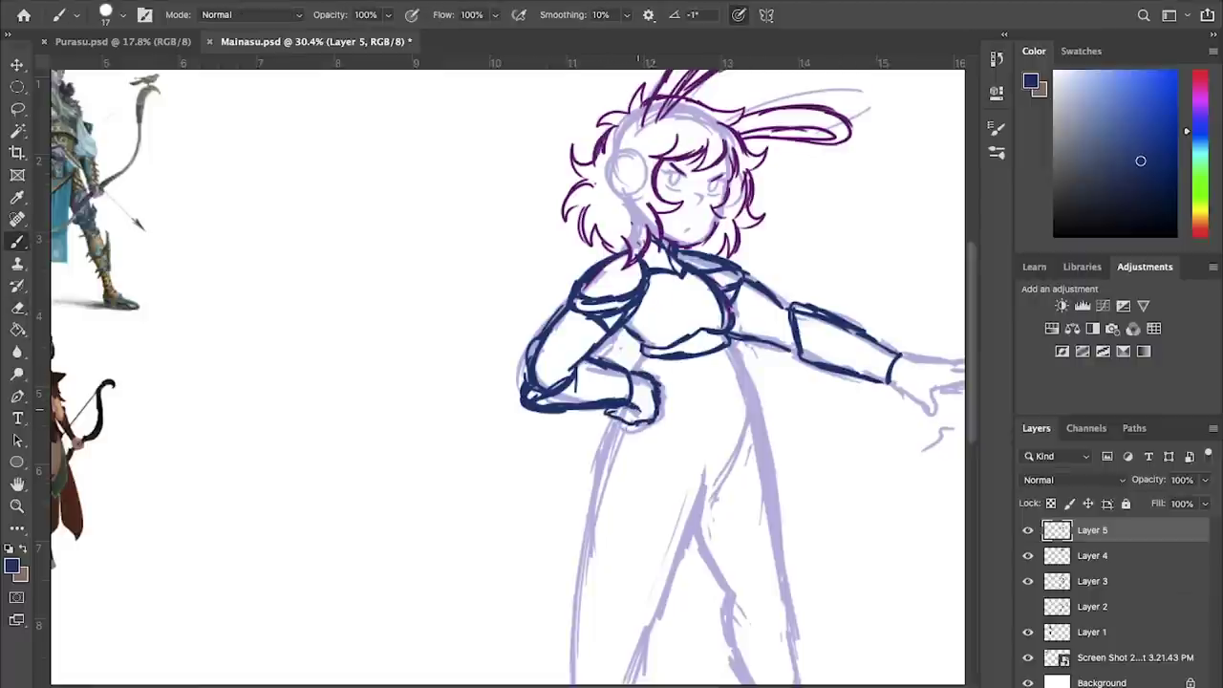
drag(787, 377, 648, 374)
mouse_move(760, 354)
mouse_down()
mouse_move(845, 361)
mouse_move(799, 384)
mouse_move(792, 411)
mouse_up()
drag(618, 409, 723, 317)
- Sketch a wrapped sash with diagonal folds around the waist
scroll(638, 267, down, 1)
drag(638, 267, 767, 382)
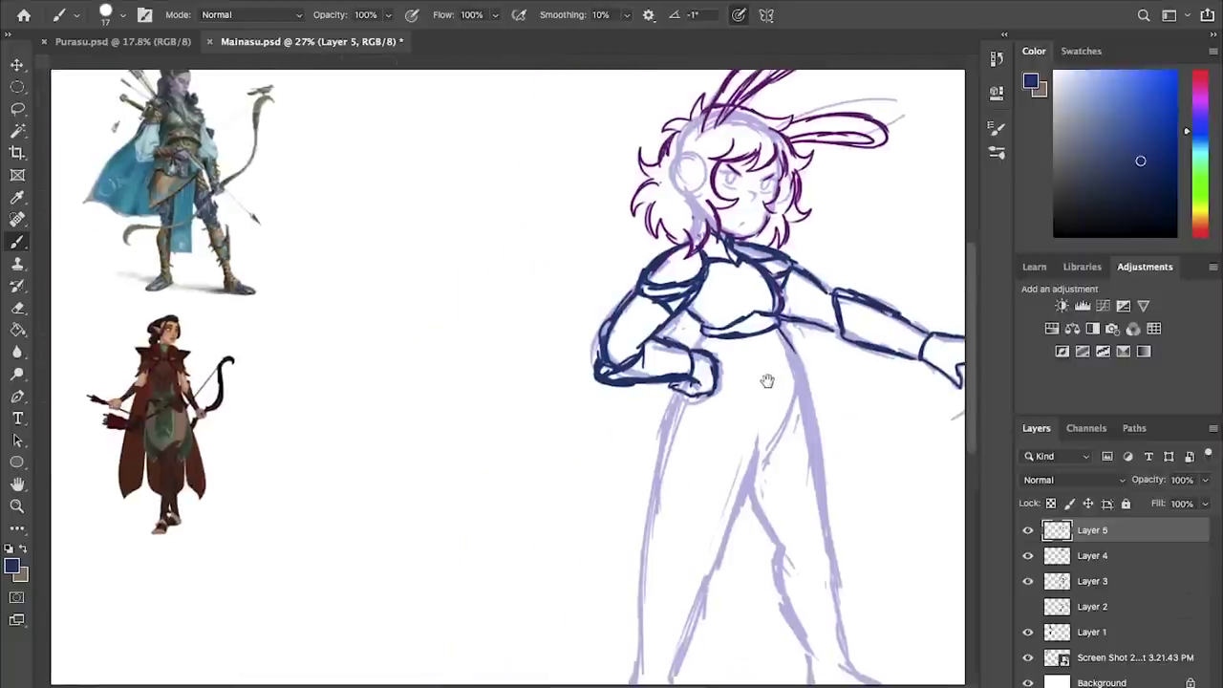
scroll(767, 382, down, 1)
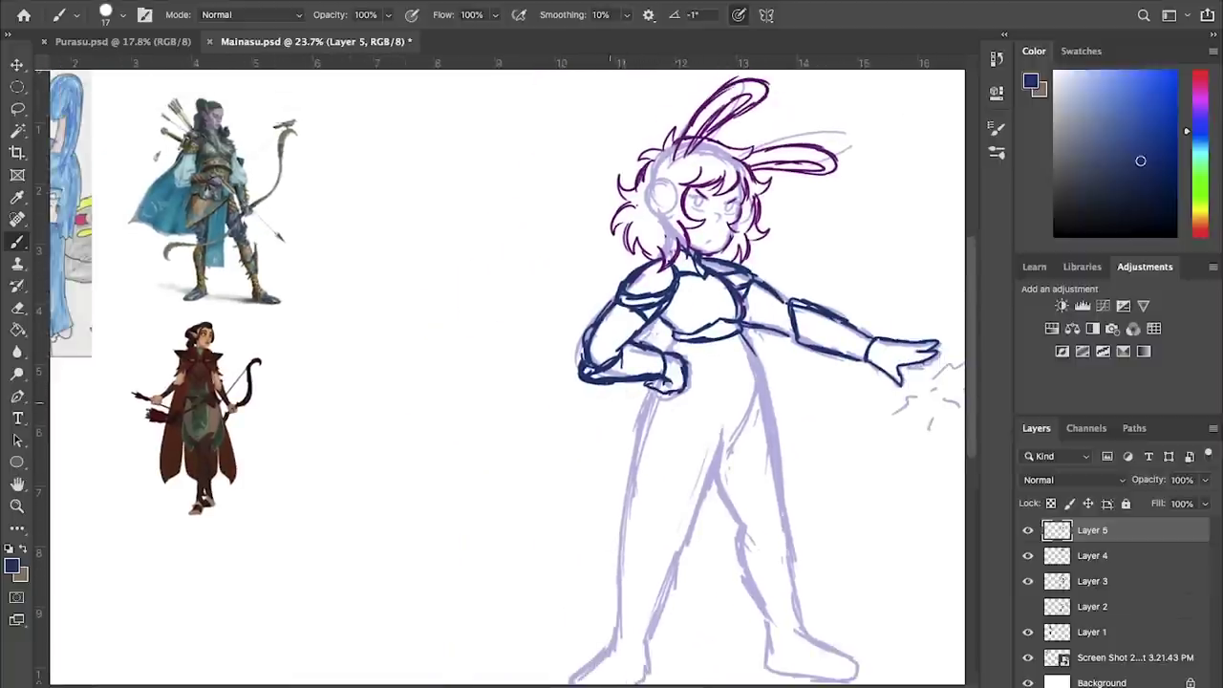
drag(755, 344, 684, 390)
drag(761, 366, 686, 400)
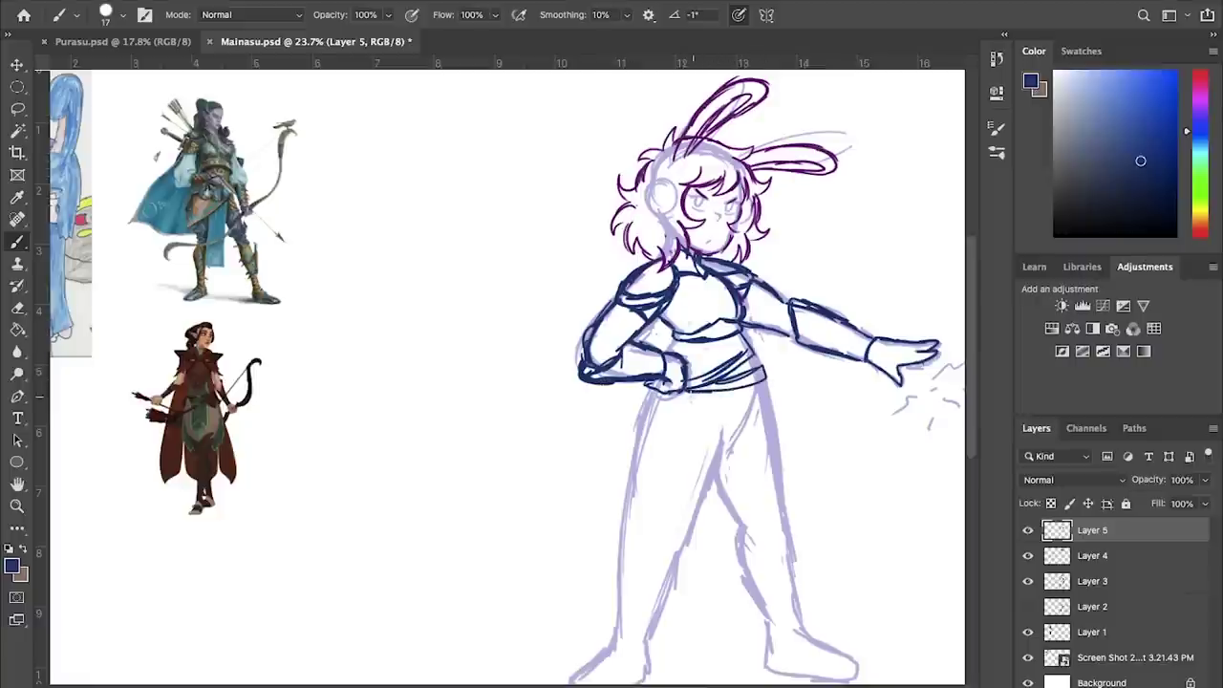
- Sketch a long pointed cloth panel hanging from the waist between the legs and outline the far thigh
drag(681, 394, 706, 468)
drag(755, 353, 761, 426)
mouse_move(690, 399)
mouse_down()
mouse_move(722, 531)
mouse_move(743, 546)
mouse_up()
drag(758, 507, 750, 547)
mouse_move(760, 382)
mouse_down()
mouse_move(752, 543)
mouse_move(762, 392)
mouse_move(770, 449)
mouse_up()
drag(754, 351, 779, 493)
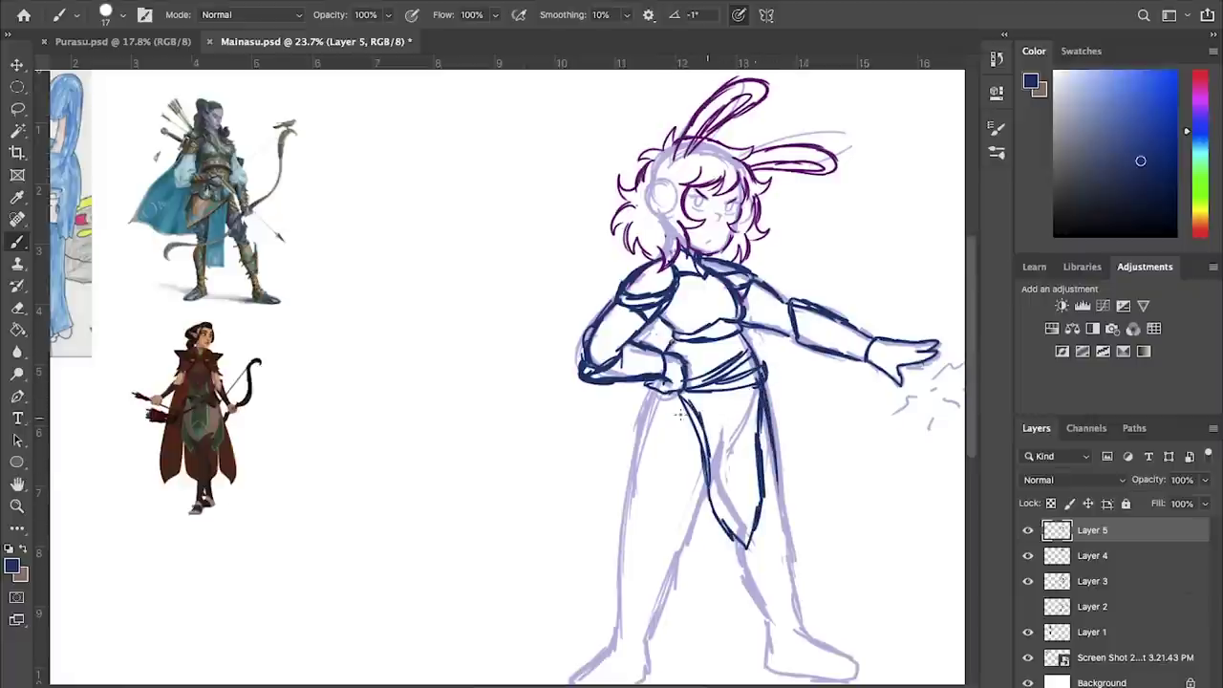
- Outline the near thigh and add pointed lower edges at both knees
drag(655, 384, 631, 504)
drag(712, 466, 681, 531)
drag(773, 453, 778, 503)
mouse_move(629, 515)
mouse_down()
mouse_move(643, 492)
mouse_move(659, 522)
mouse_up()
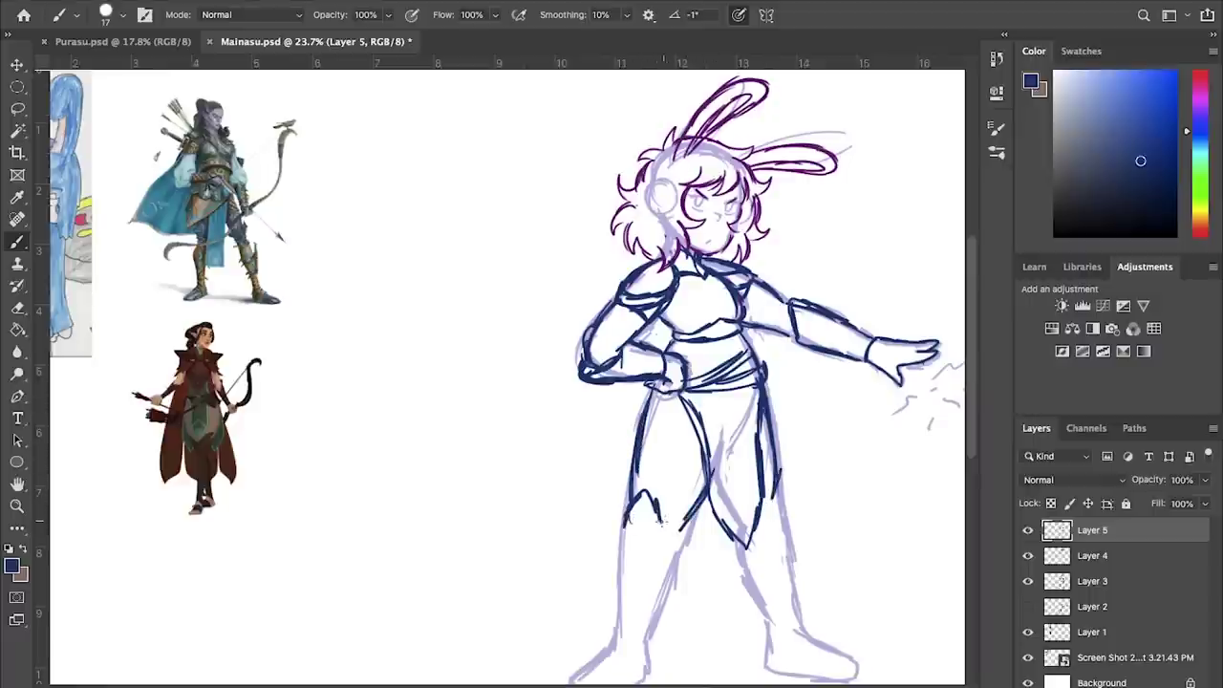
drag(780, 491, 762, 517)
- Close the near knee's lower edge and outline both lower legs down to the ankles
scroll(654, 459, down, 3)
drag(710, 311, 701, 323)
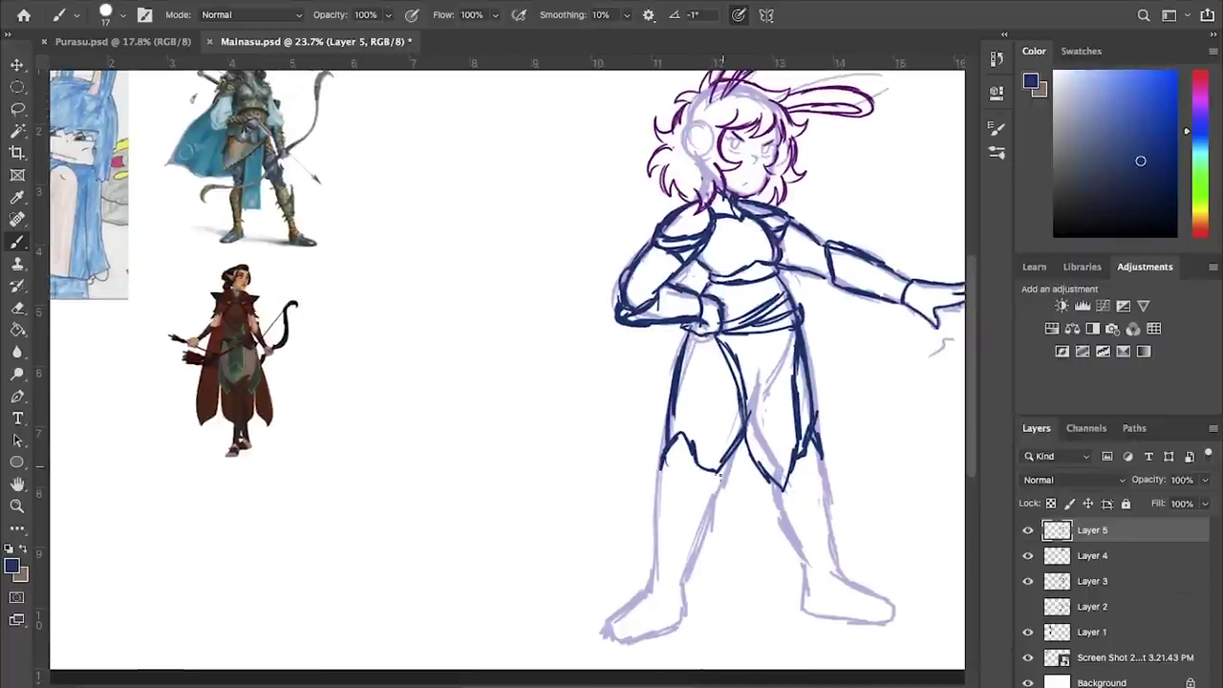
drag(722, 468, 704, 526)
drag(660, 464, 658, 577)
drag(716, 488, 681, 577)
drag(767, 480, 807, 562)
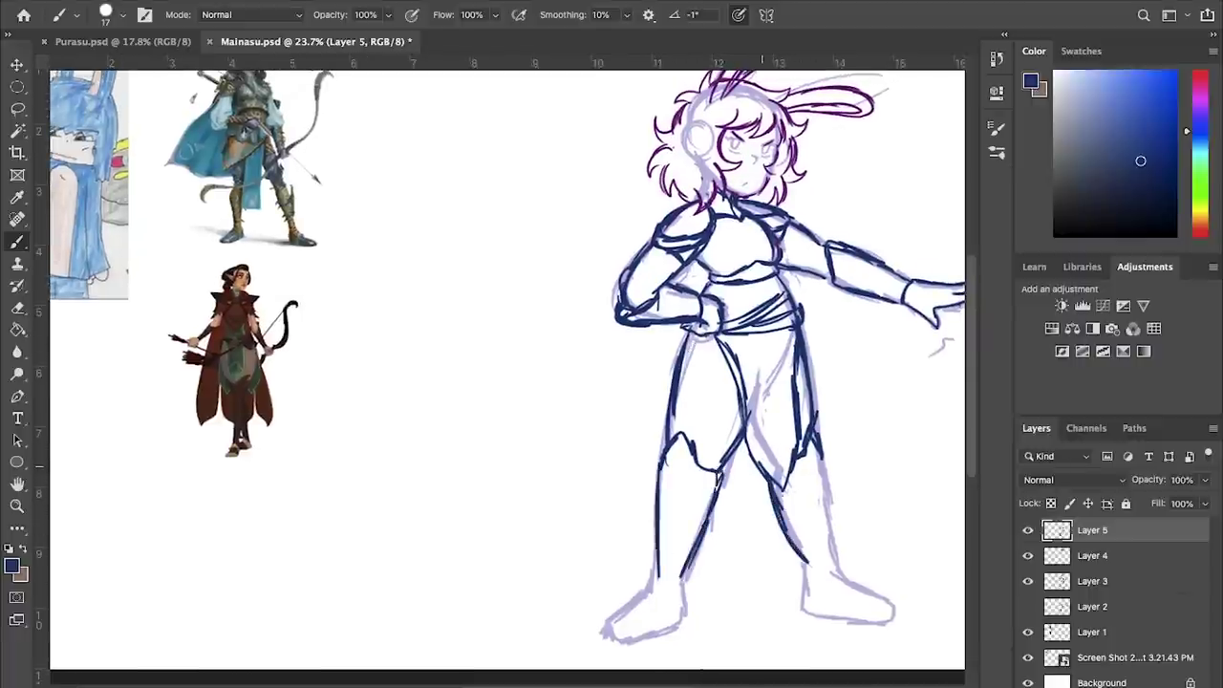
drag(819, 452, 840, 568)
- Sketch diamond-shaped knee guards on both legs
drag(808, 376, 812, 390)
drag(803, 458, 818, 481)
drag(812, 431, 805, 460)
drag(820, 438, 828, 458)
drag(692, 459, 673, 493)
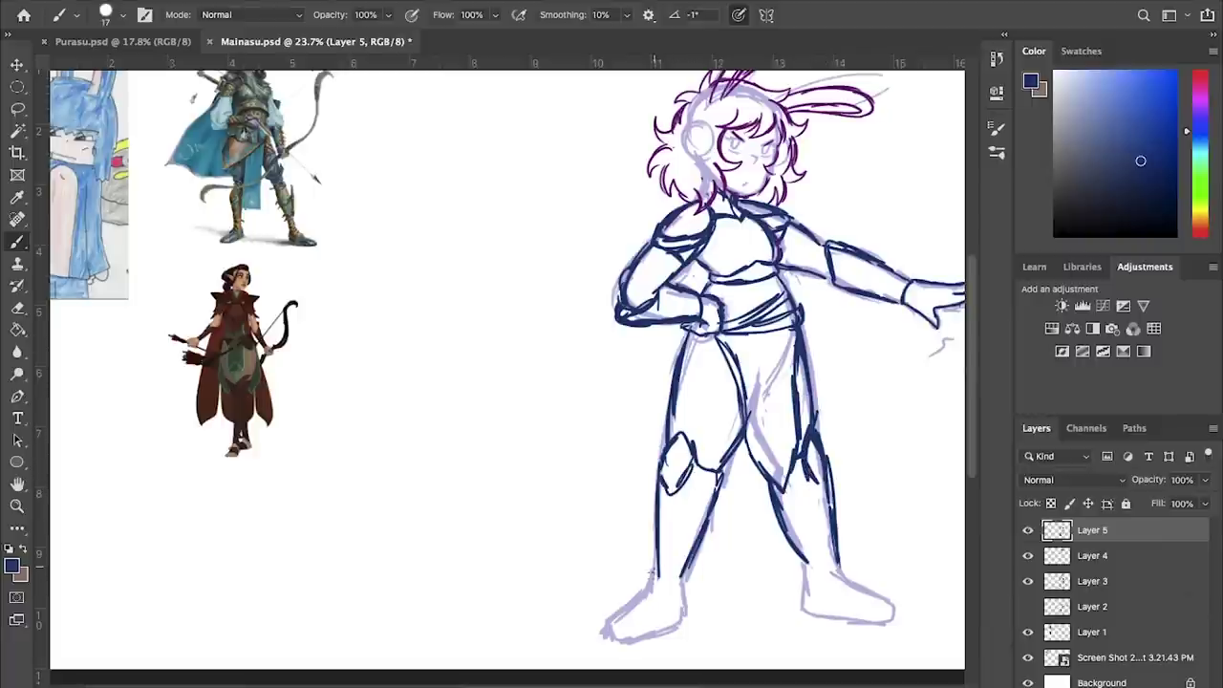
- Outline both boots with toe caps and heel lines over the faded feet
mouse_move(655, 555)
mouse_down()
mouse_move(635, 604)
mouse_move(666, 632)
mouse_move(680, 569)
mouse_move(687, 622)
mouse_move(615, 625)
mouse_move(630, 641)
mouse_move(663, 634)
mouse_up()
mouse_move(795, 561)
mouse_down()
mouse_move(827, 611)
mouse_move(867, 621)
mouse_up()
mouse_move(837, 564)
mouse_down()
mouse_move(888, 602)
mouse_move(845, 619)
mouse_move(875, 622)
mouse_up()
mouse_move(802, 588)
mouse_down()
mouse_move(803, 616)
mouse_move(829, 621)
mouse_up()
- Sketch a cape flaring out behind the body from the bent elbow and the far shoulder, with a curved hem between the legs
drag(743, 214, 651, 225)
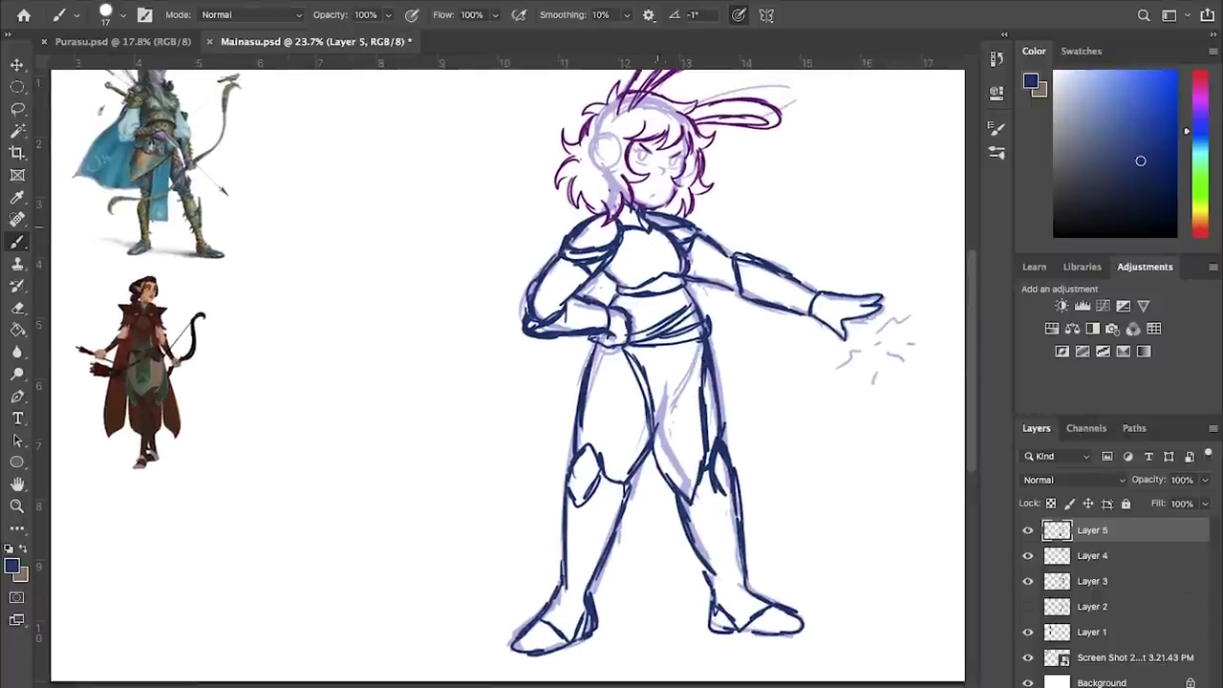
drag(542, 340, 516, 392)
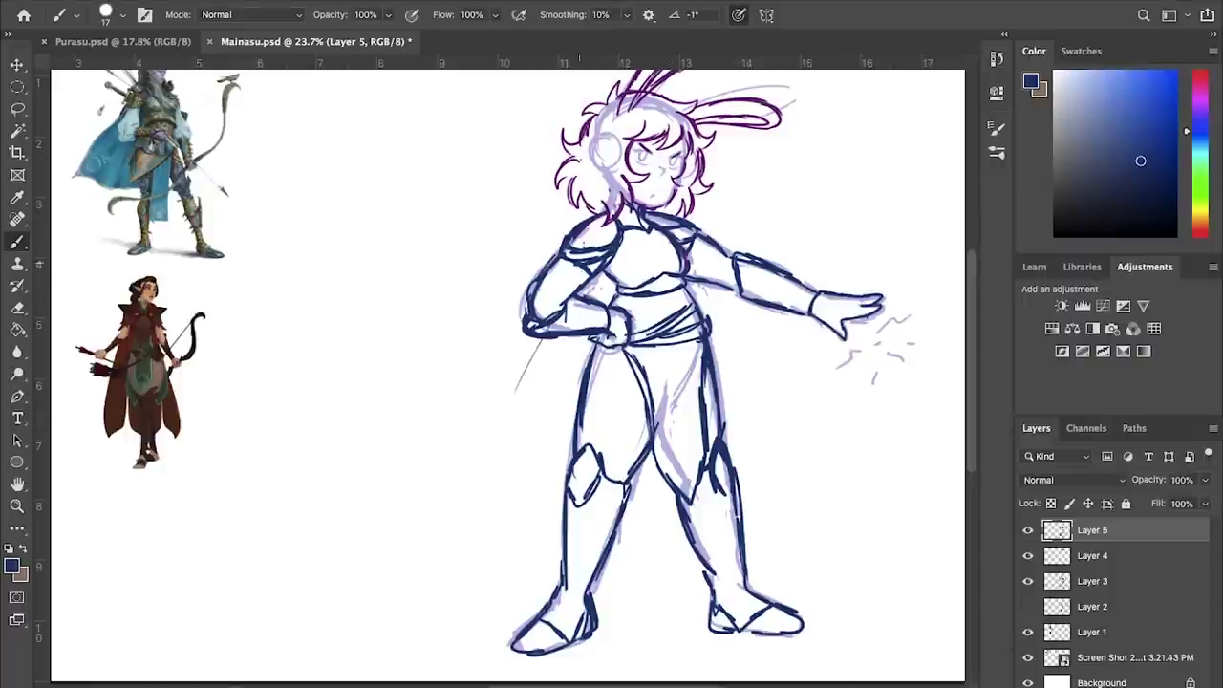
mouse_move(535, 326)
mouse_down()
mouse_move(487, 464)
mouse_move(507, 417)
mouse_up()
mouse_move(690, 279)
mouse_down()
mouse_move(729, 328)
mouse_move(751, 414)
mouse_up()
mouse_move(730, 329)
mouse_down()
mouse_move(760, 466)
mouse_move(747, 506)
mouse_up()
mouse_move(540, 335)
mouse_down()
mouse_move(458, 525)
mouse_move(489, 449)
mouse_up()
mouse_move(516, 382)
mouse_down()
mouse_move(525, 512)
mouse_move(672, 512)
mouse_up()
- Strengthen the cape's far edge down to a pointed corner, erasing stray lines and redrawing the edge below the outstretched arm
drag(711, 312, 768, 487)
drag(726, 334, 781, 544)
drag(701, 285, 740, 384)
key(e)
drag(716, 309, 755, 420)
drag(736, 330, 760, 450)
key(b)
drag(703, 277, 763, 452)
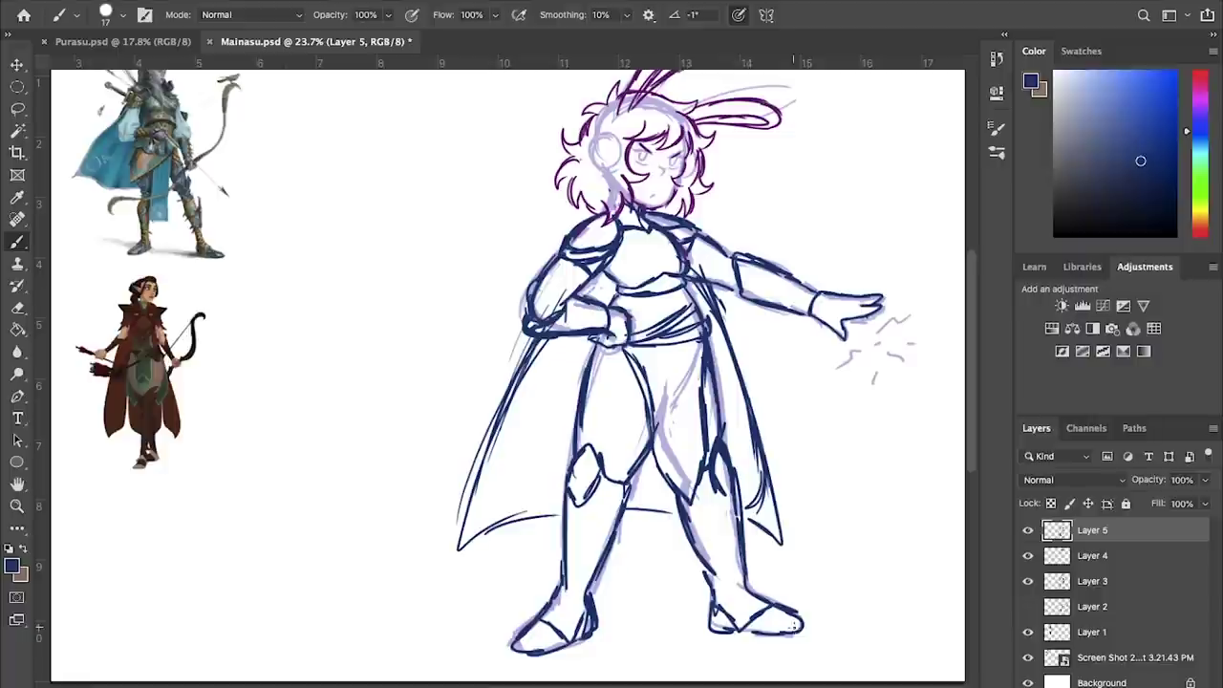
scroll(716, 285, down, 3)
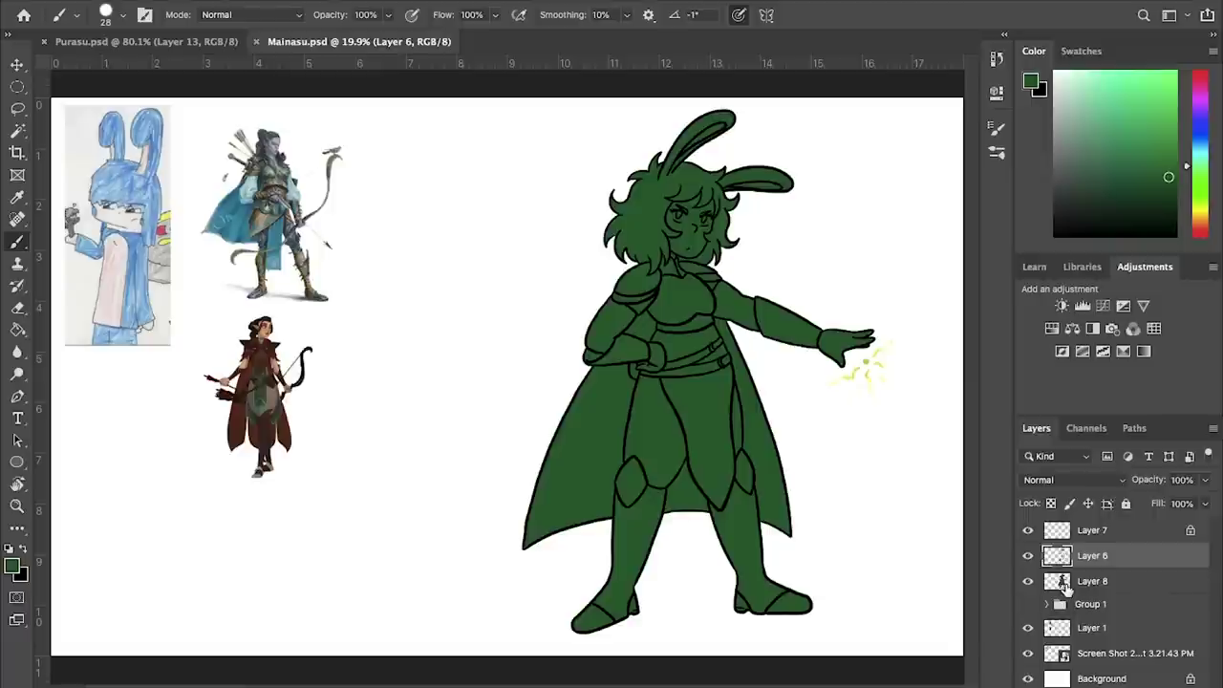
- Sample the skin pink from Purasu.psd and paint the face and neck with it on Layer 8 of Mainasu.psd
click(1063, 581)
click(143, 41)
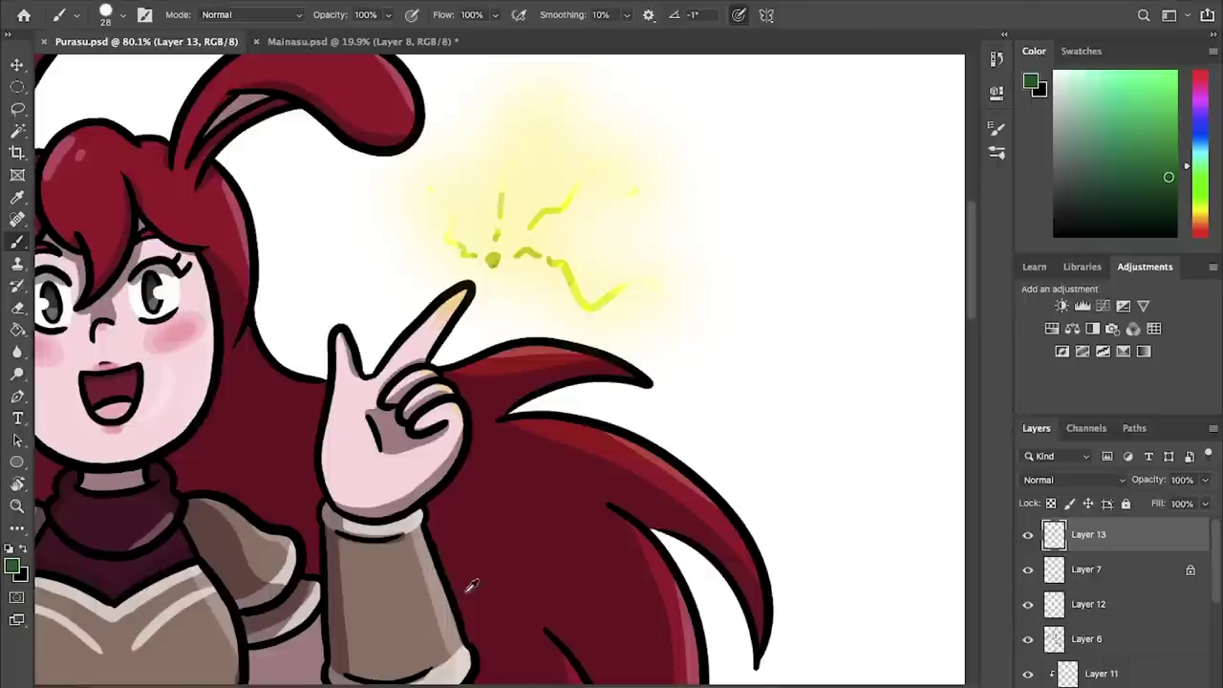
alt+click(363, 478)
click(423, 41)
scroll(703, 222, up, 5)
drag(527, 334, 258, 509)
mouse_move(362, 411)
mouse_down()
mouse_move(373, 336)
mouse_move(387, 382)
mouse_move(454, 363)
mouse_move(468, 382)
mouse_up()
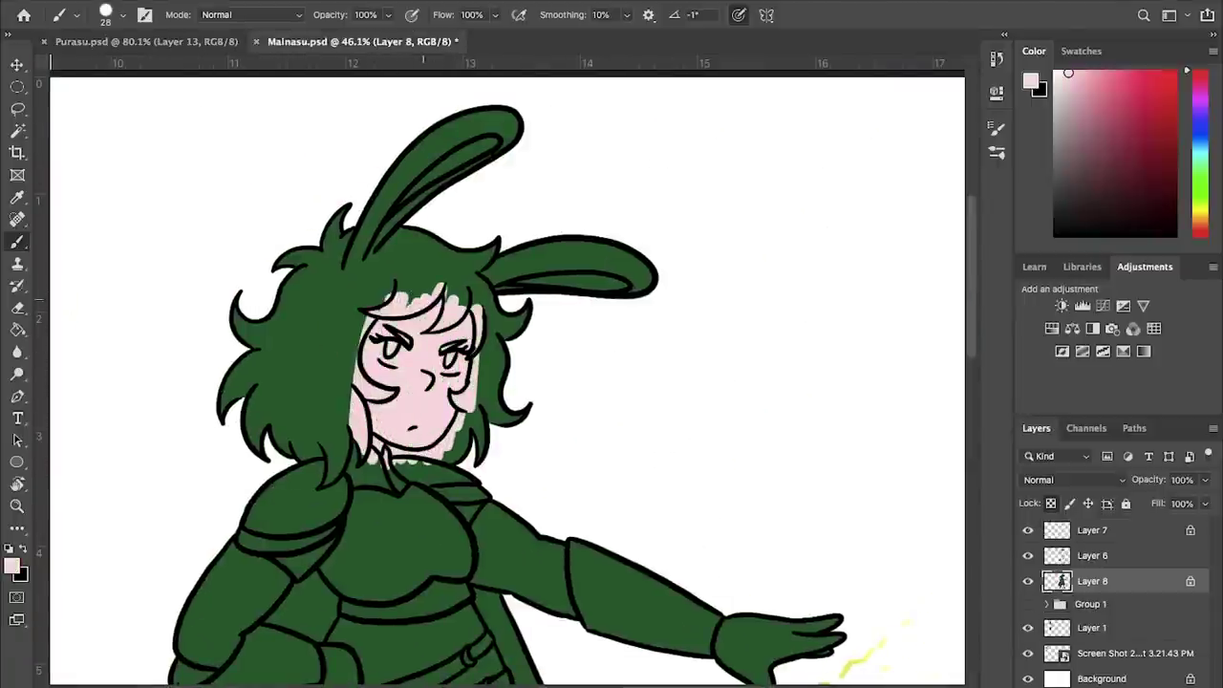
- Paint the outstretched arm, hands and near upper arm skin pink, enlarging the brush to 46 px for the near arm
scroll(422, 355, down, 5)
mouse_move(686, 420)
mouse_down()
mouse_move(712, 430)
mouse_move(765, 388)
mouse_up()
mouse_move(454, 287)
mouse_down()
mouse_move(449, 372)
mouse_move(516, 353)
mouse_move(549, 363)
mouse_up()
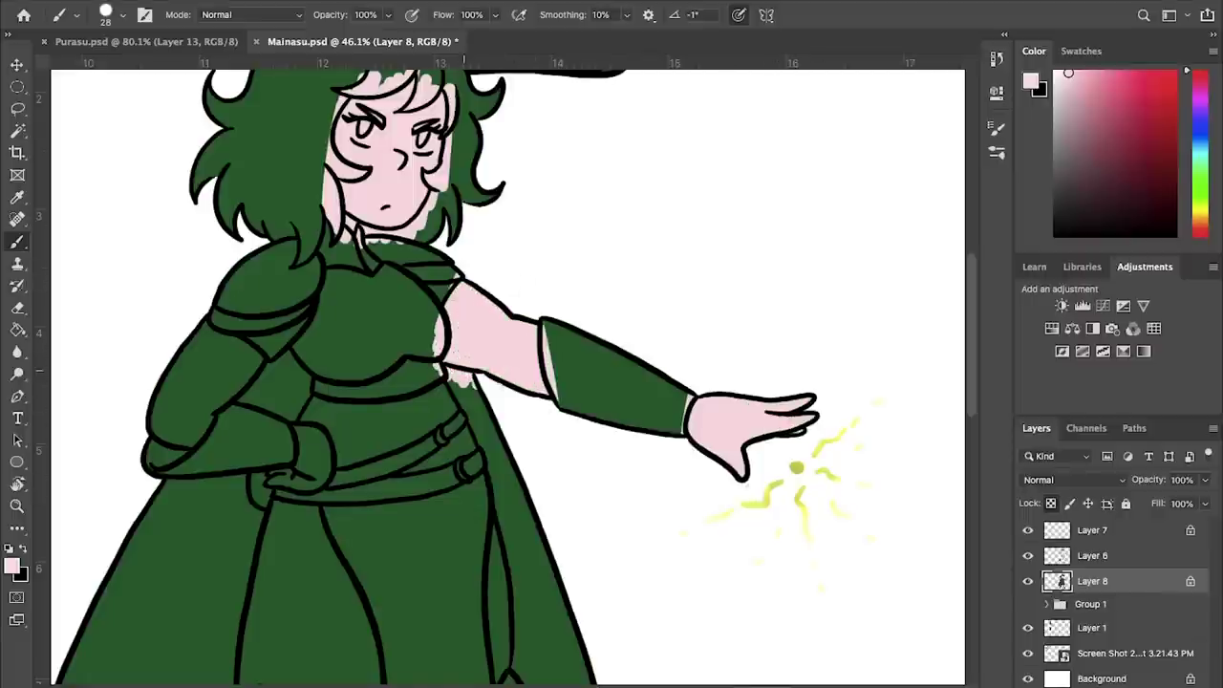
click(109, 26)
drag(116, 64, 121, 65)
mouse_move(211, 332)
mouse_down()
mouse_move(249, 319)
mouse_move(324, 465)
mouse_move(336, 420)
mouse_up()
- Sample the dark iris grey from Purasu.psd, then paint the eye whites white and both irises dark grey
click(191, 48)
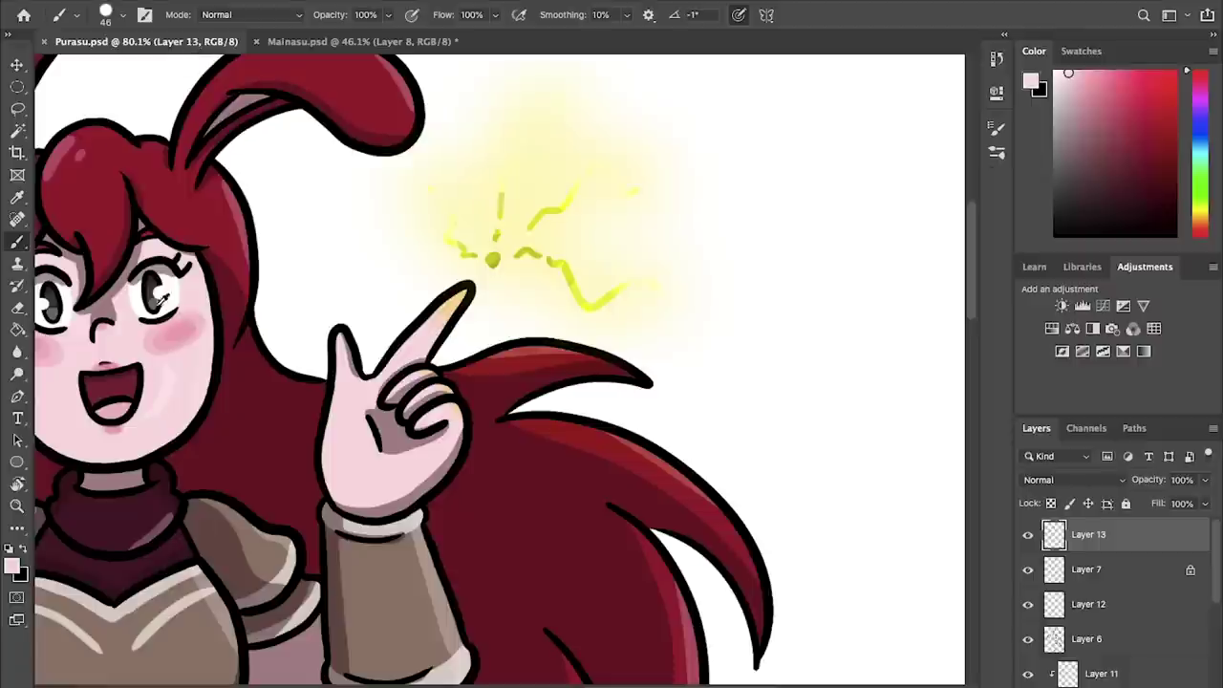
alt+click(54, 300)
click(363, 42)
alt+click(585, 86)
scroll(477, 286, up, 5)
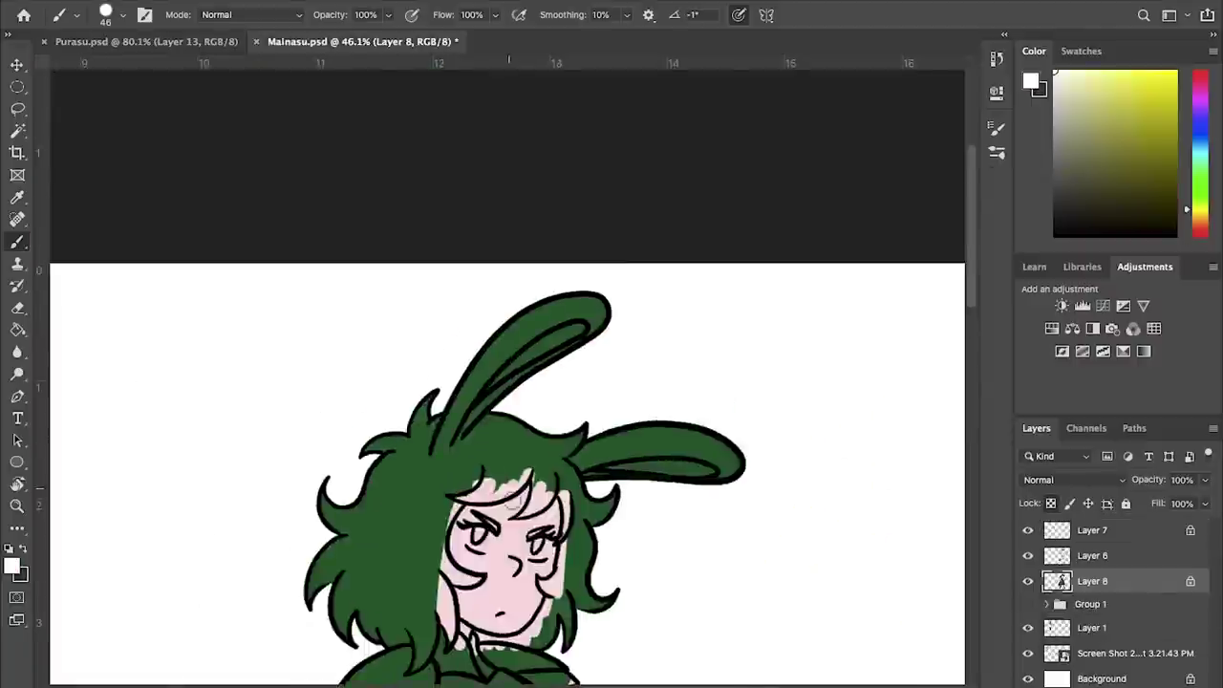
scroll(401, 287, up, 5)
drag(383, 308, 386, 320)
drag(521, 324, 494, 333)
key(x)
drag(384, 294, 388, 307)
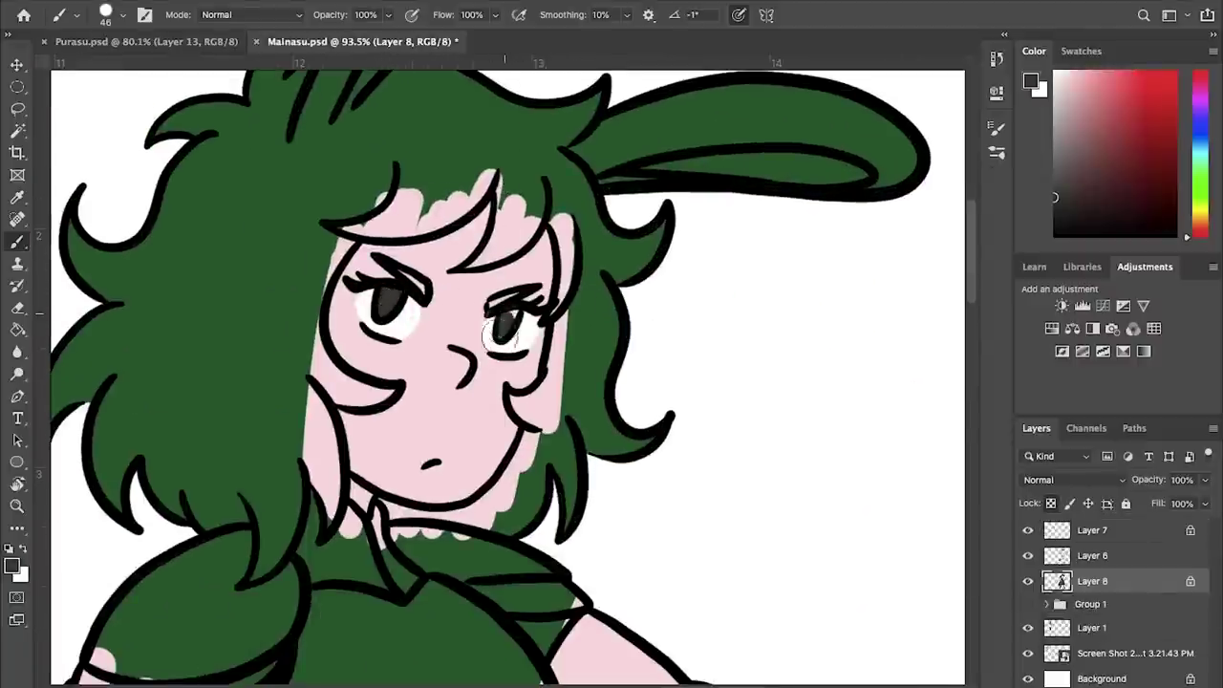
- Reduce the brush to 17 px and tidy the colour fills inside both eyes
click(107, 13)
drag(111, 67, 104, 67)
alt+click(361, 303)
key(x)
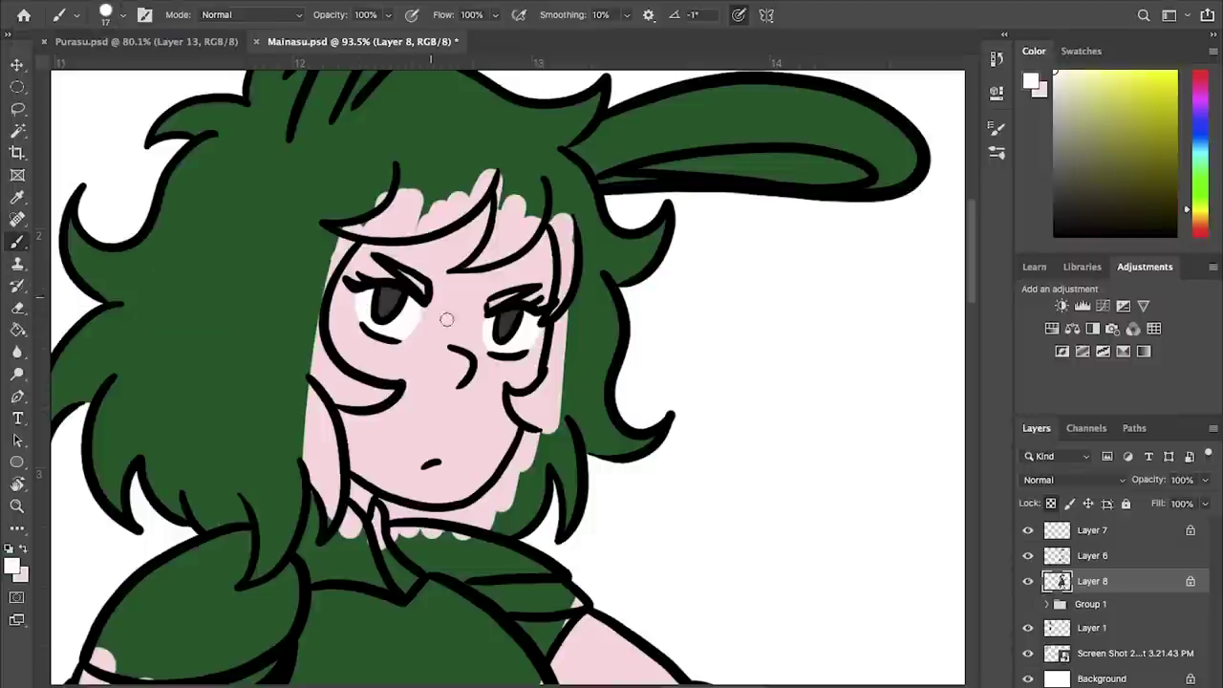
alt+click(517, 305)
- Fill the inner areas of both bunny ears with the skin pink, checking Purasu.psd for reference
click(143, 41)
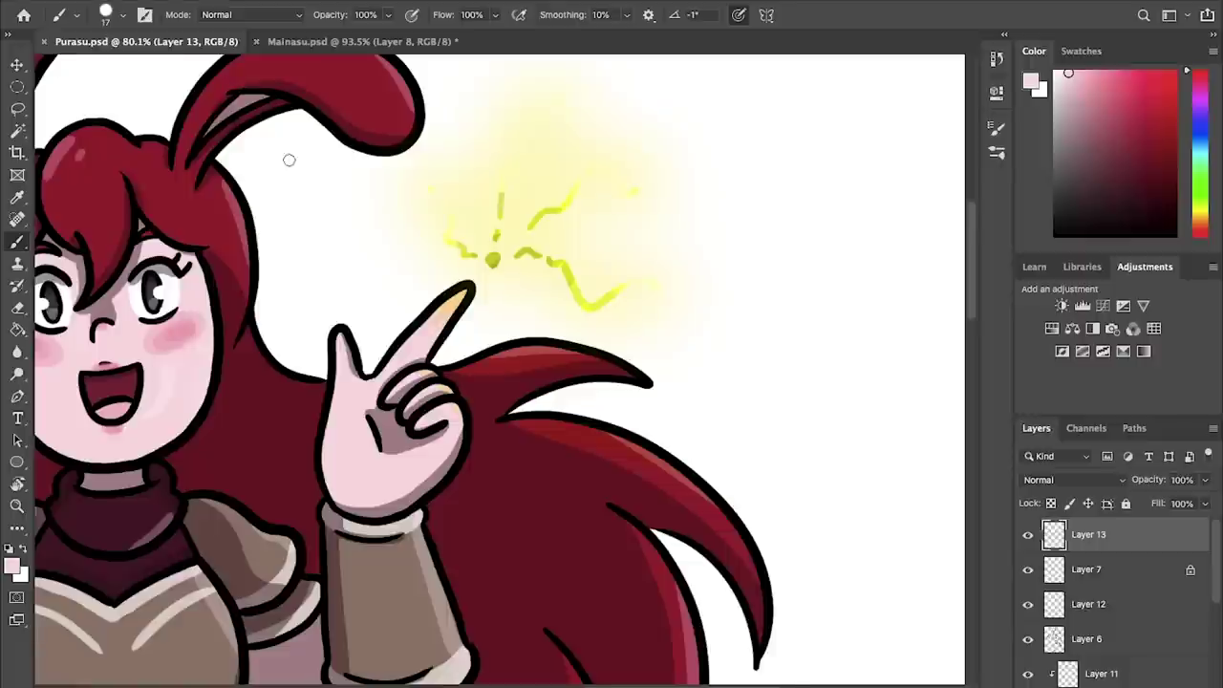
click(363, 41)
mouse_move(592, 322)
mouse_down()
mouse_move(707, 324)
mouse_move(693, 328)
mouse_up()
drag(677, 278, 615, 476)
mouse_move(307, 338)
mouse_down()
mouse_move(468, 246)
mouse_move(315, 334)
mouse_up()
drag(368, 509, 495, 235)
- Sample the red hair colour from Purasu.psd, shift its hue to blue and paint along the drooping ear's upper edge
click(170, 40)
alt+click(499, 203)
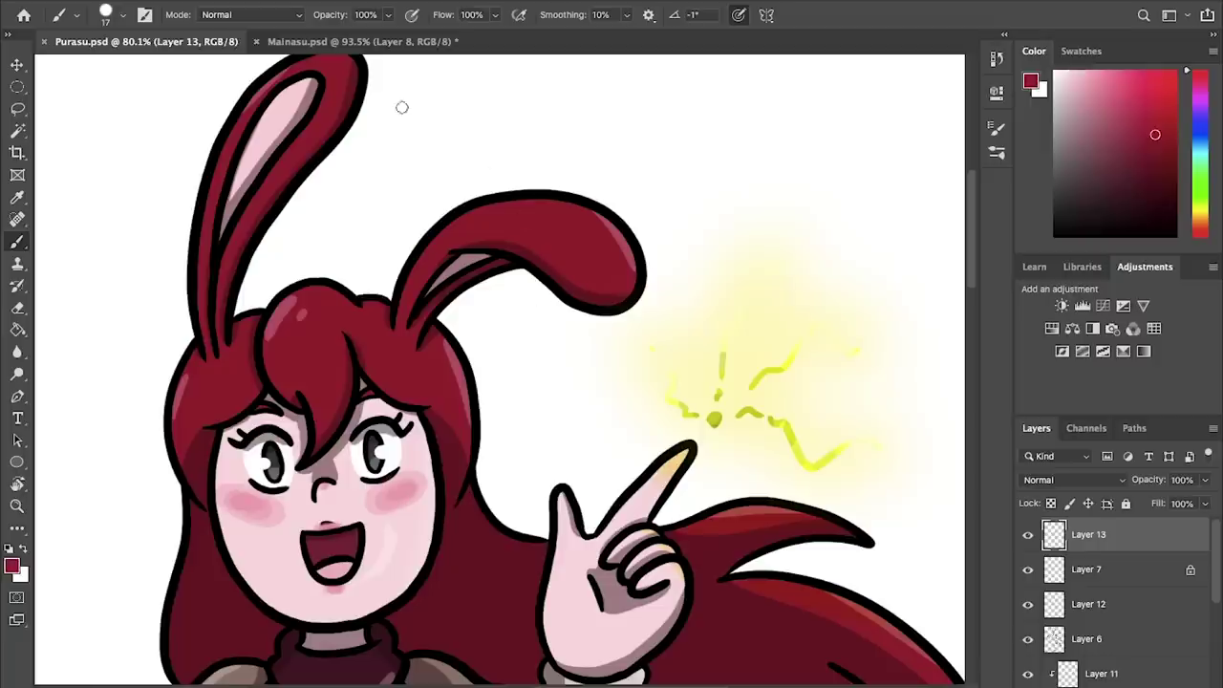
click(363, 41)
click(1200, 129)
mouse_move(654, 192)
mouse_down()
mouse_move(570, 220)
mouse_move(829, 172)
mouse_up()
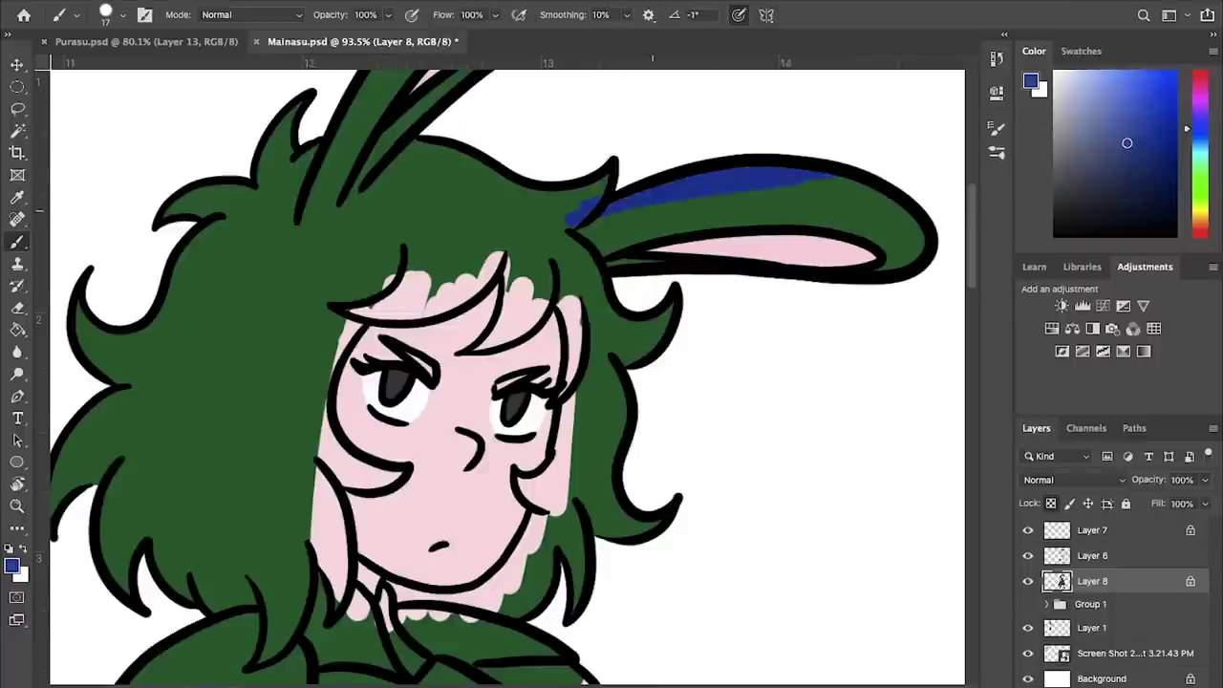
- Paint the near side of the hair, the crown and both ears blue with a 59 px brush
click(122, 17)
drag(115, 71, 127, 71)
drag(196, 276, 139, 578)
drag(225, 356, 178, 577)
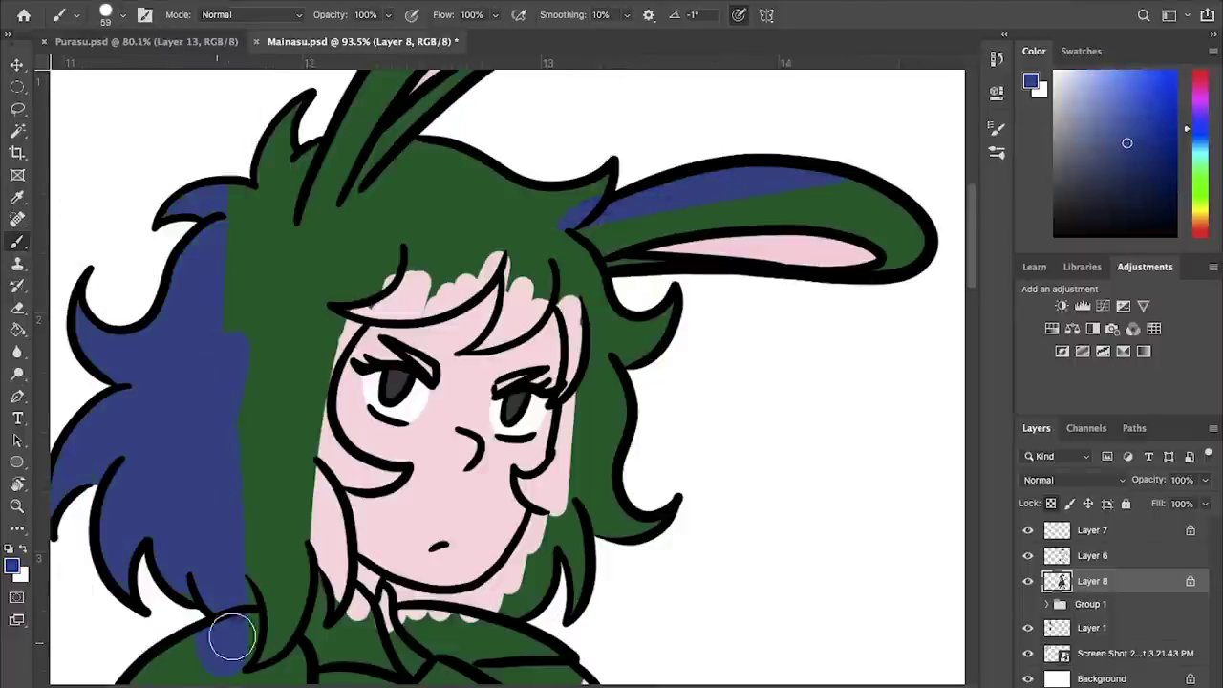
drag(215, 436, 300, 538)
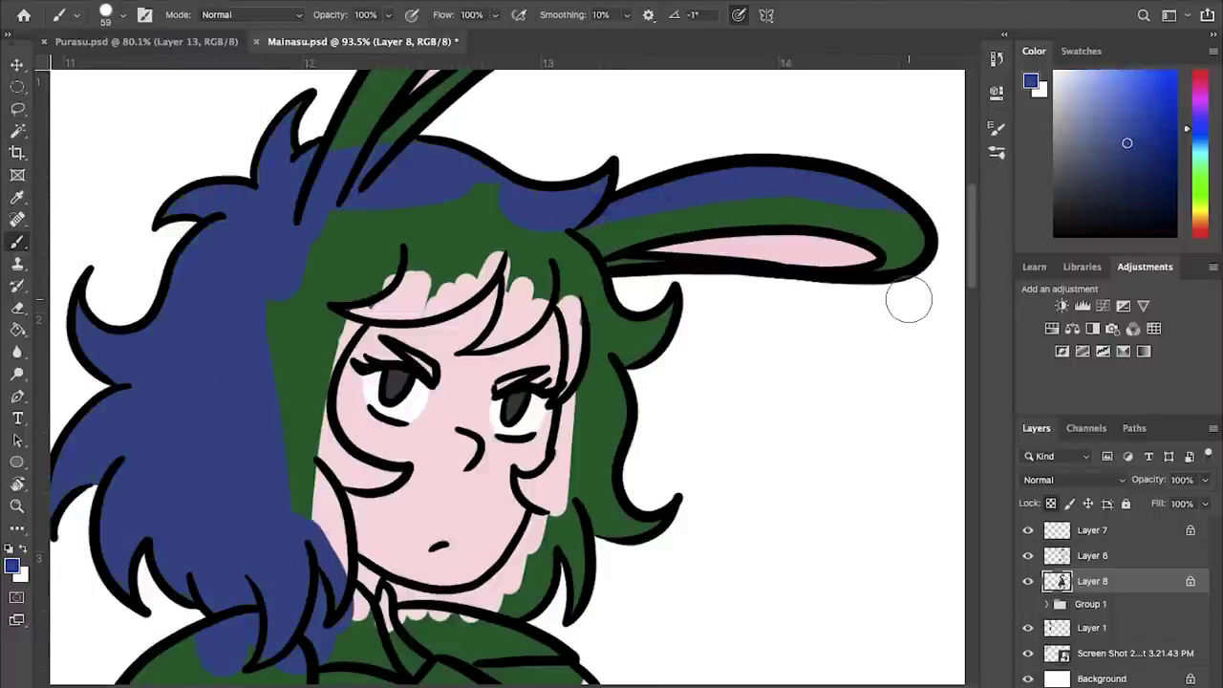
scroll(907, 301, up, 5)
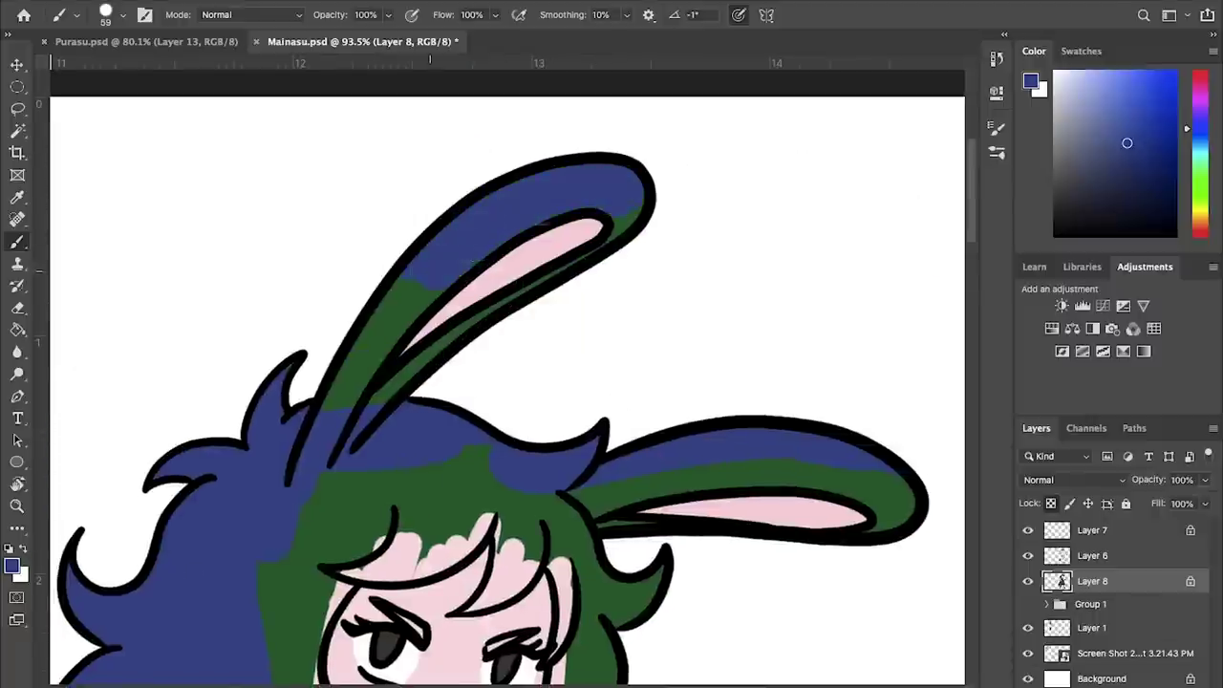
scroll(659, 382, down, 5)
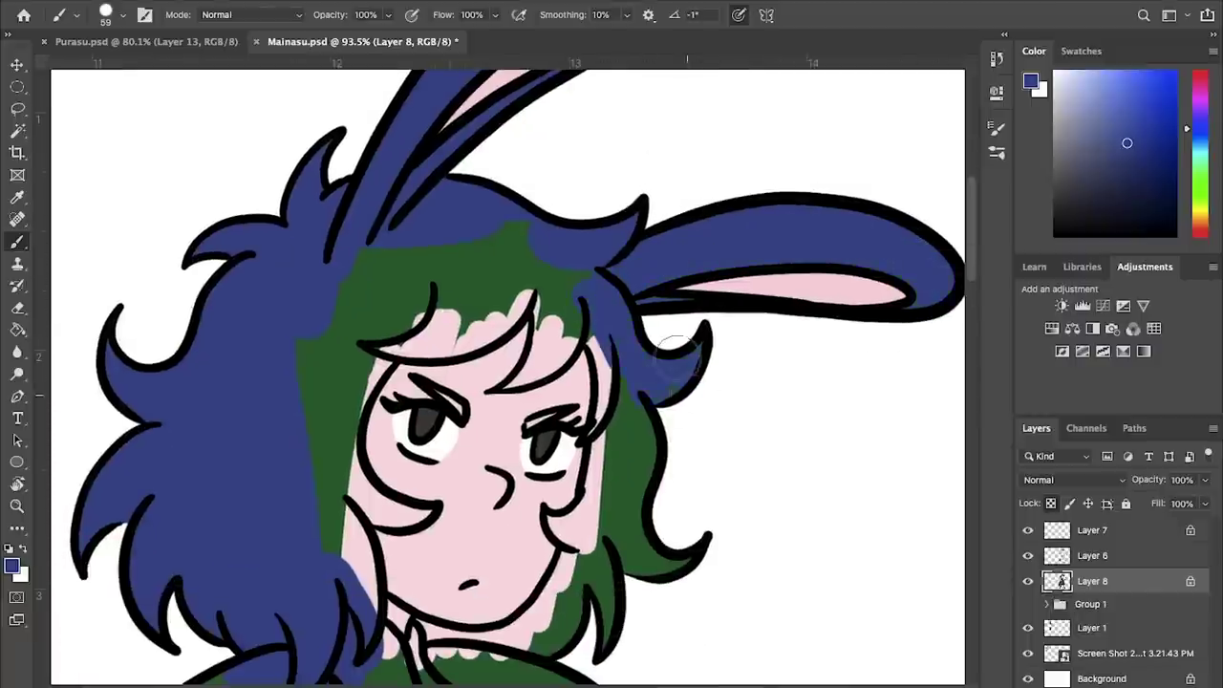
- Paint the far side of the hair, the area behind the jaw and the near locks beside the cheek blue
mouse_move(546, 520)
mouse_down()
mouse_move(589, 494)
mouse_move(604, 423)
mouse_move(580, 443)
mouse_move(600, 337)
mouse_up()
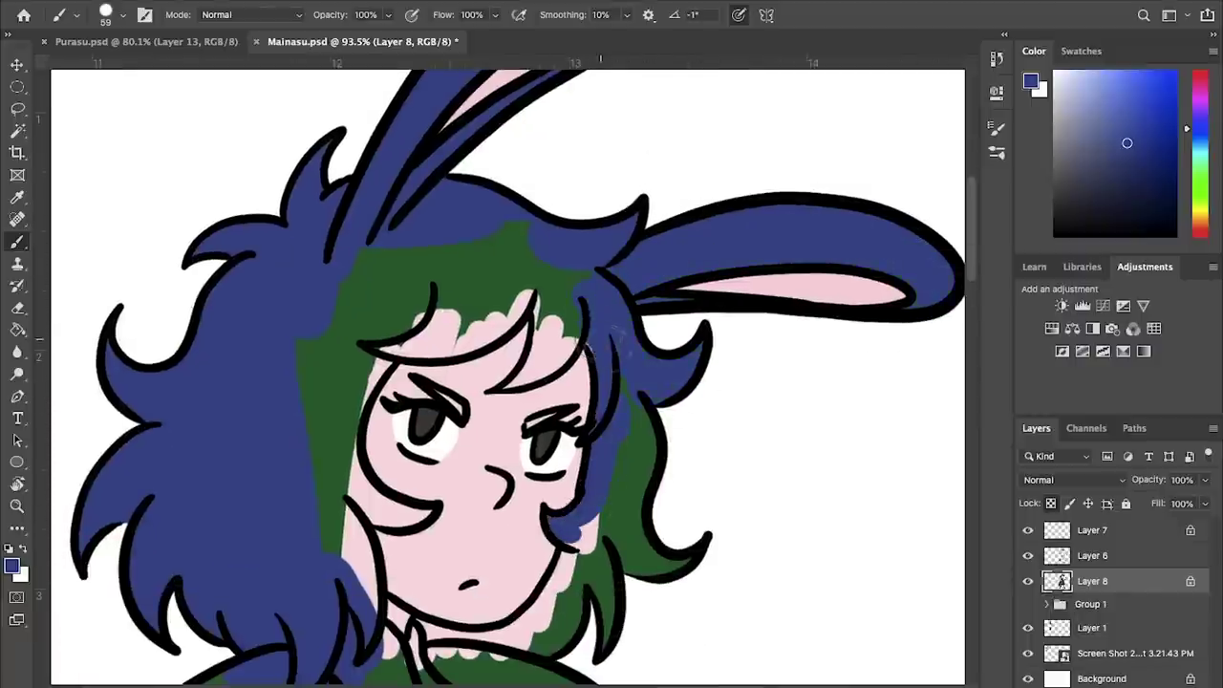
scroll(680, 609, down, 3)
mouse_move(363, 516)
mouse_down()
mouse_move(478, 516)
mouse_move(545, 400)
mouse_up()
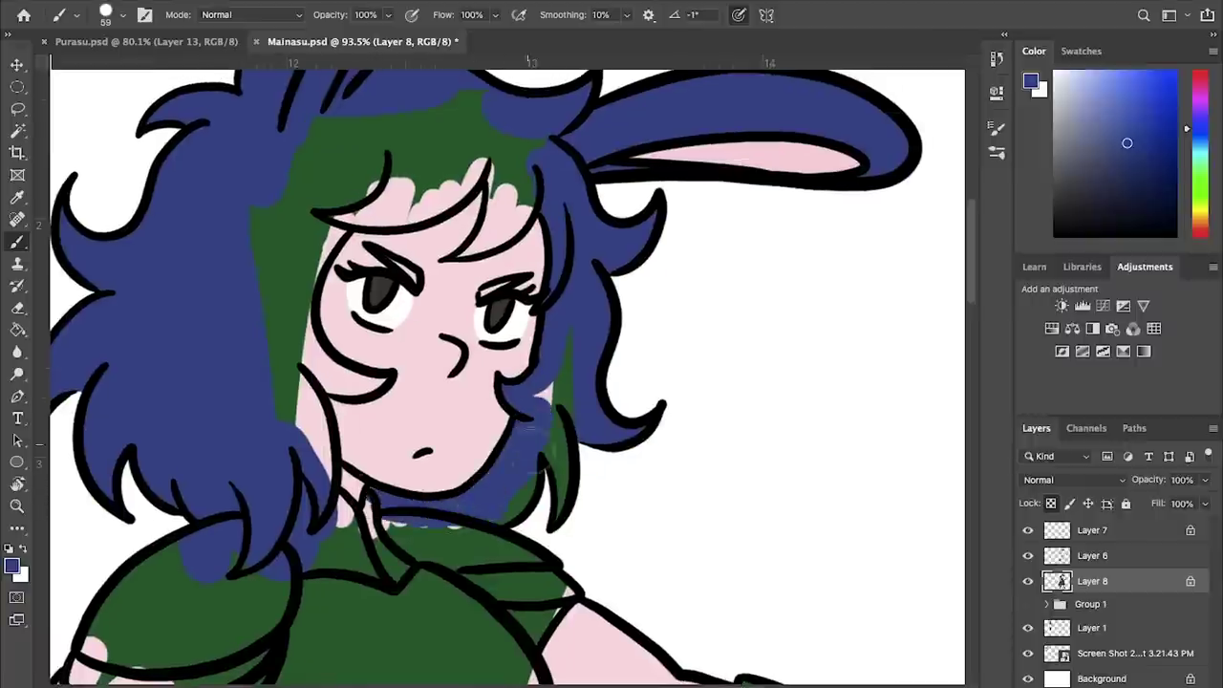
mouse_move(303, 427)
mouse_down()
mouse_move(279, 309)
mouse_move(348, 389)
mouse_move(381, 379)
mouse_move(355, 405)
mouse_up()
key(x)
key(x)
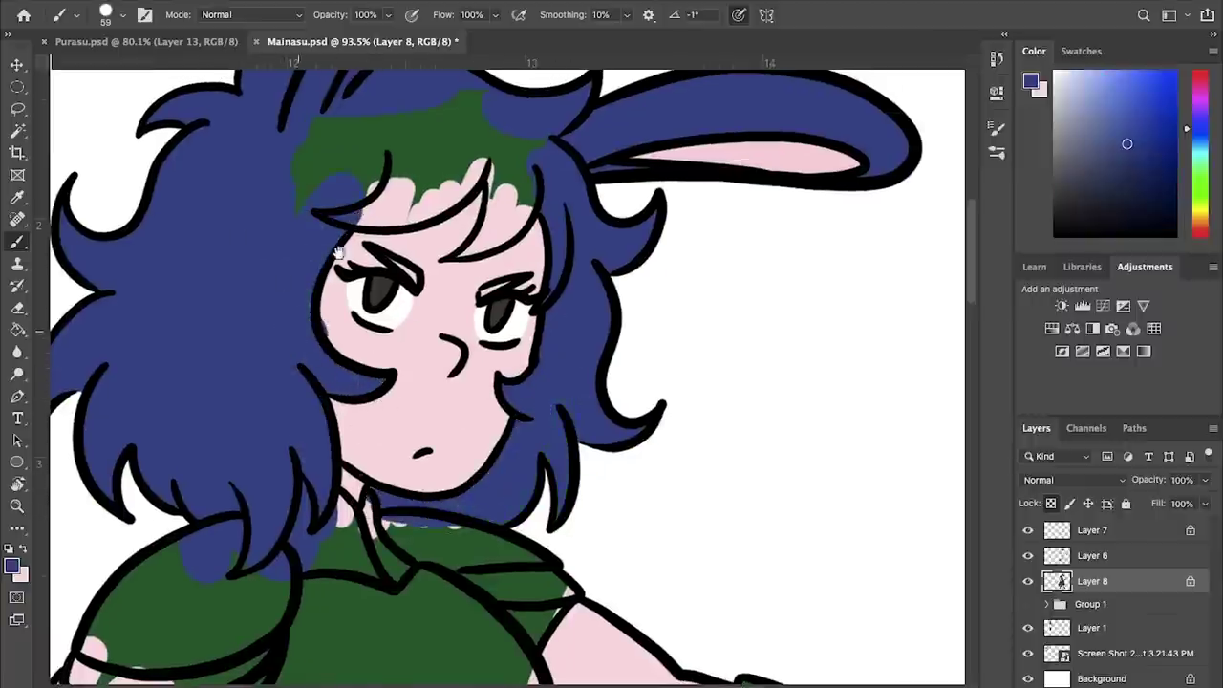
- Paint the bangs and remaining green crown blue, and restore skin pink where the forehead shows between the strands
drag(336, 252, 338, 342)
alt+click(340, 421)
key(x)
drag(330, 277, 251, 312)
mouse_move(315, 238)
mouse_down()
mouse_move(398, 257)
mouse_move(440, 234)
mouse_up()
key(x)
key(x)
mouse_move(413, 281)
mouse_down()
mouse_move(504, 260)
mouse_move(503, 304)
mouse_move(473, 324)
mouse_up()
key(x)
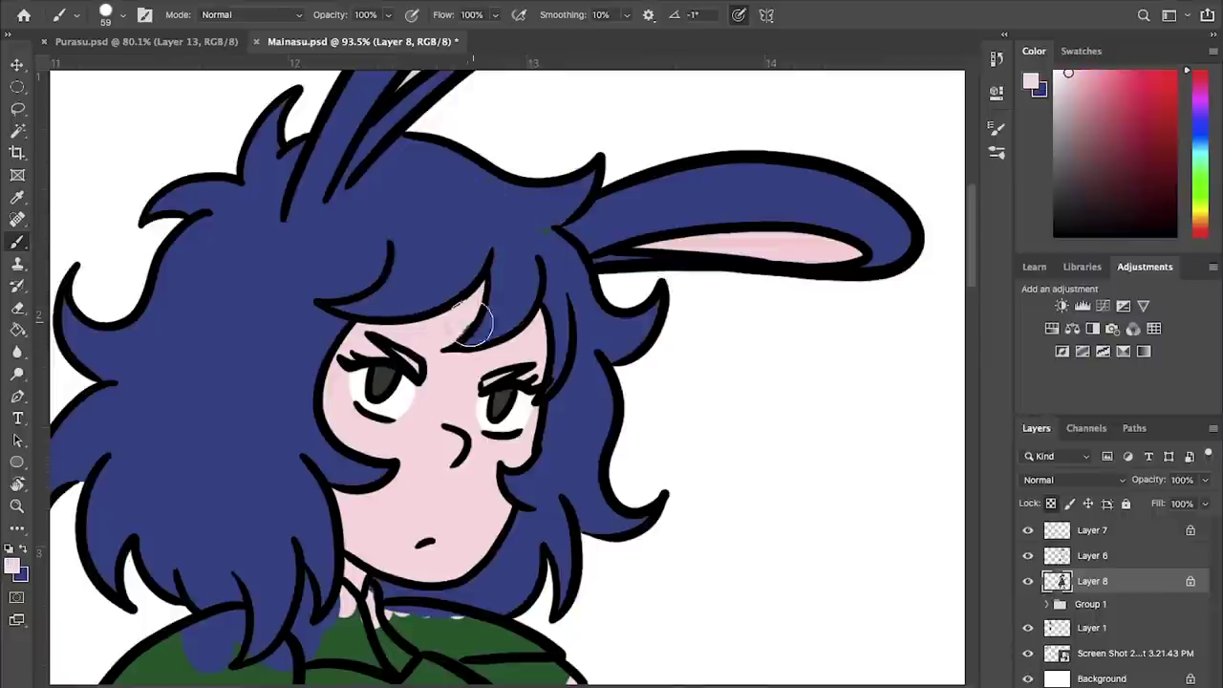
- Reduce the brush to 22 px and paint the fine bang tips and the eyebrows blue
key(x)
click(122, 15)
drag(137, 70, 117, 72)
click(525, 294)
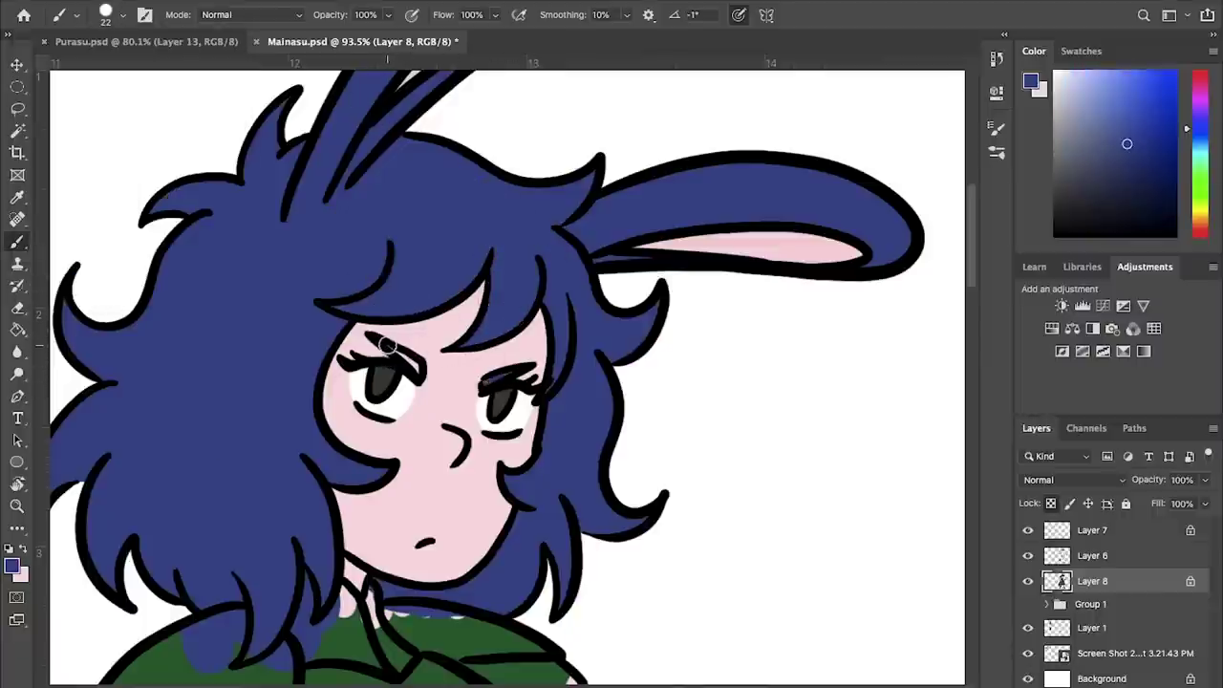
drag(477, 316, 499, 484)
- Select the blue hair and ear area and fill it with a brighter blue, then clear the selection
scroll(521, 374, down, 5)
key(w)
click(521, 387)
key(g)
click(1136, 122)
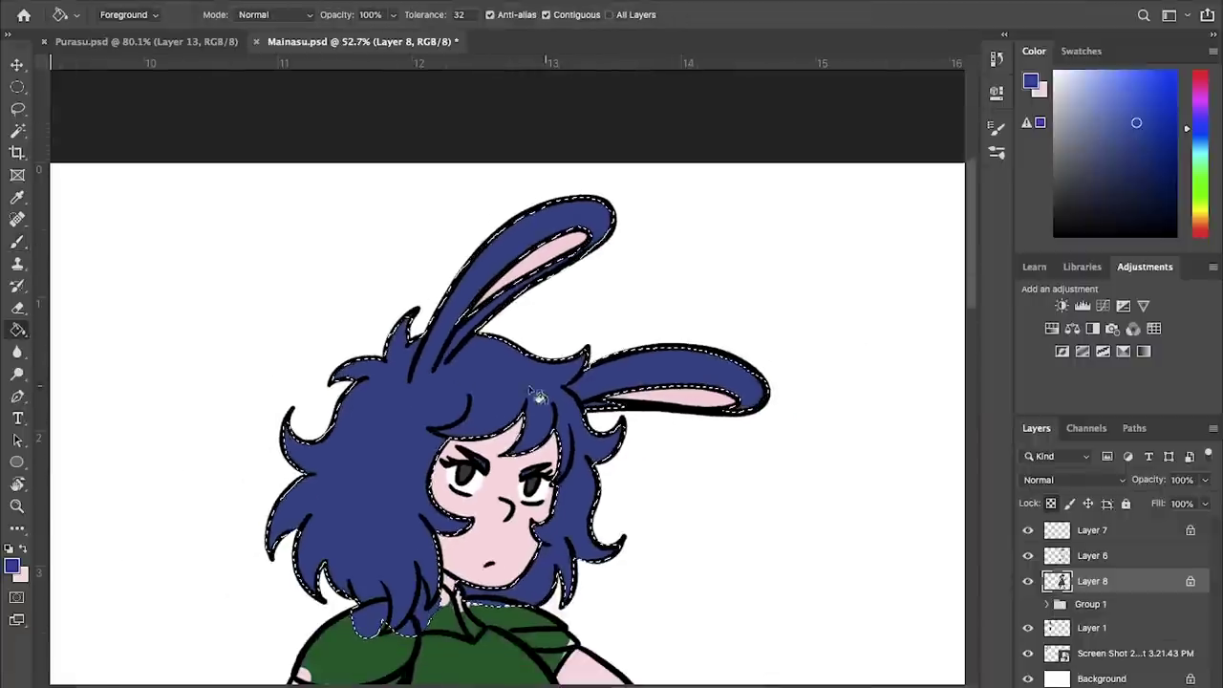
key(ctrl+d)
- Repaint the eyebrows with the brighter blue and save the document
key(b)
scroll(528, 486, up, 8)
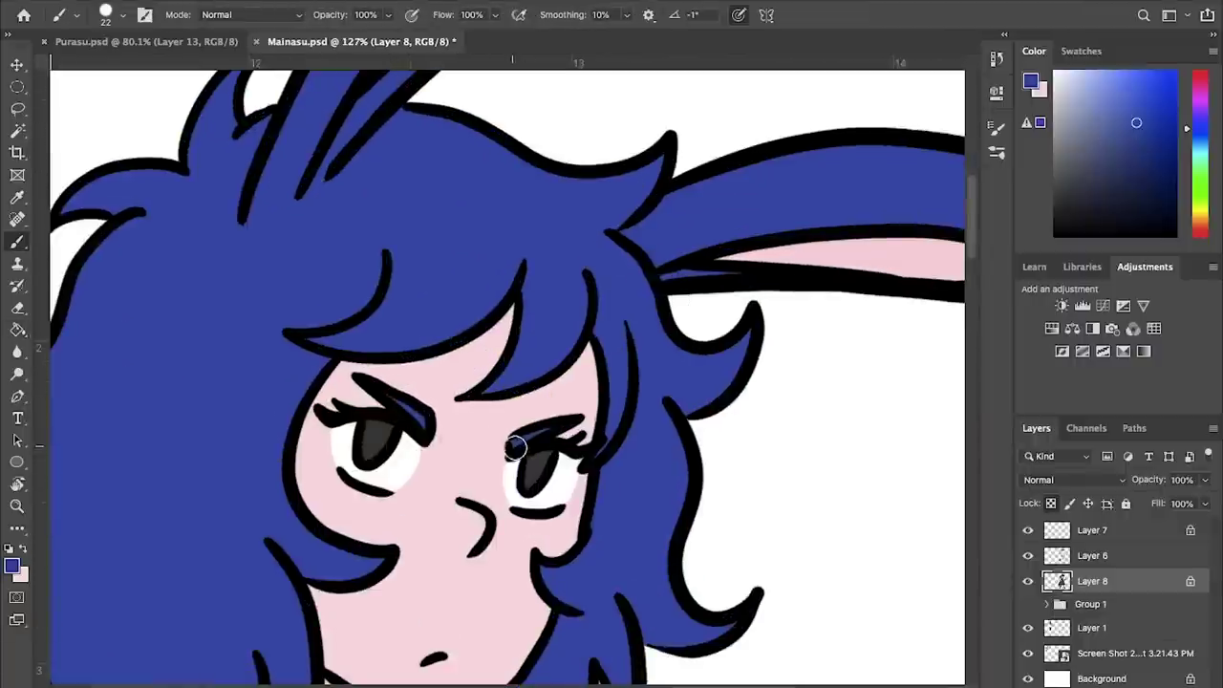
scroll(516, 444, down, 10)
key(ctrl+s)
- Sample the armour's brown from Purasu.psd and paint the near shoulder guard of the Mainasu character with it
scroll(341, 399, down, 6)
key(ctrl+Tab)
drag(444, 453, 466, 271)
alt+click(516, 469)
drag(519, 481, 503, 358)
scroll(621, 372, down, 3)
key(ctrl+Tab)
scroll(691, 342, up, 2)
drag(692, 342, 487, 412)
scroll(492, 409, up, 8)
mouse_move(397, 286)
mouse_down()
mouse_move(449, 241)
mouse_move(410, 233)
mouse_move(424, 189)
mouse_move(335, 250)
mouse_up()
mouse_move(311, 299)
mouse_down()
mouse_move(391, 314)
mouse_move(326, 268)
mouse_move(330, 297)
mouse_up()
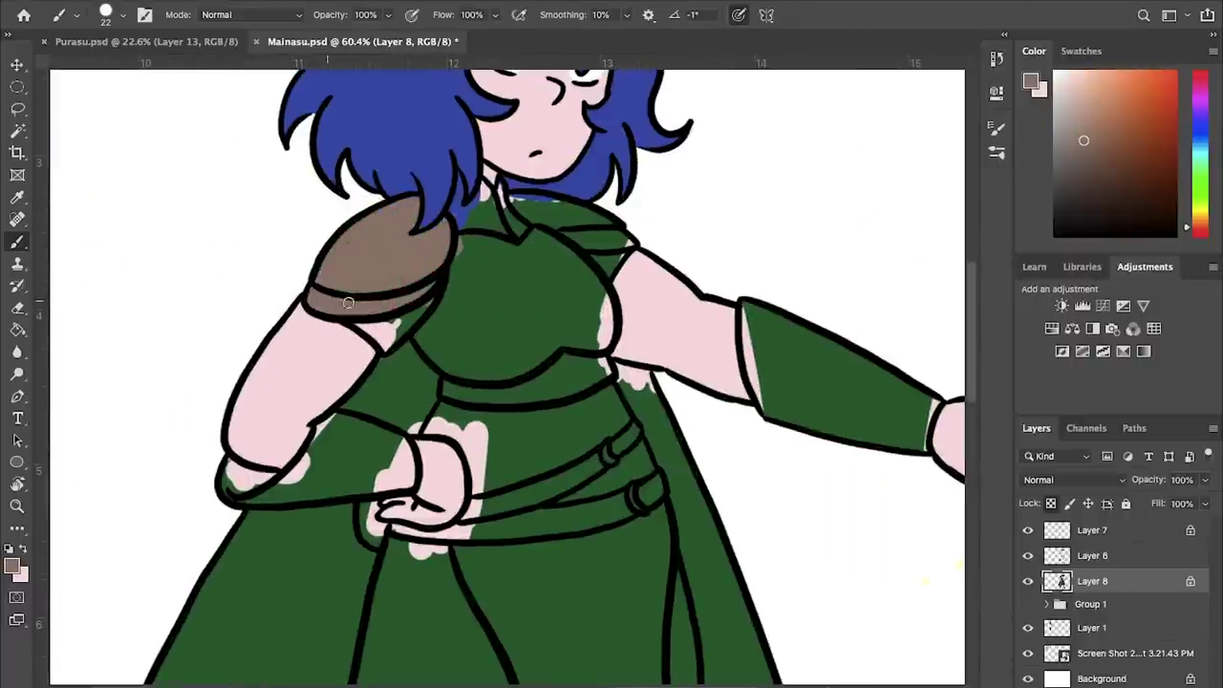
- Paint the far shoulder guard, the breastplate and its lower band brown, enlarging the brush to 33 px for the breastplate
drag(525, 205, 561, 210)
mouse_move(445, 378)
mouse_down()
mouse_move(569, 382)
mouse_move(603, 368)
mouse_up()
drag(545, 241, 597, 283)
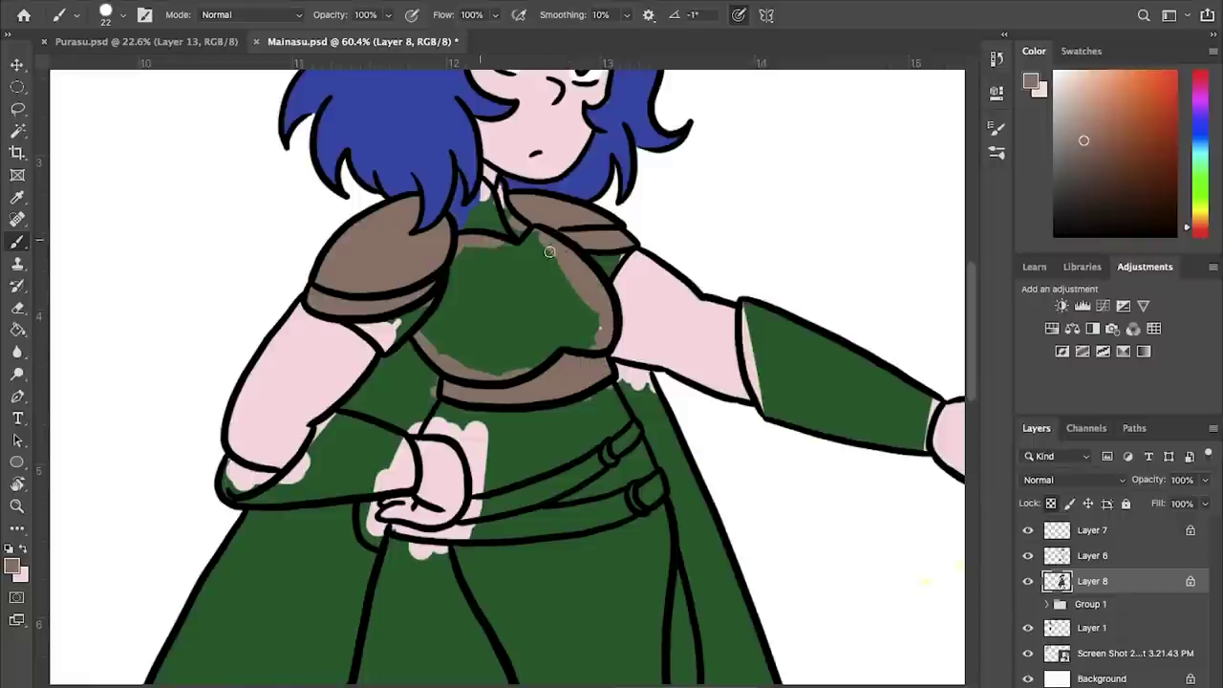
drag(549, 252, 492, 246)
click(122, 15)
drag(112, 71, 119, 72)
mouse_move(423, 333)
mouse_down()
mouse_move(488, 265)
mouse_move(548, 293)
mouse_move(594, 336)
mouse_up()
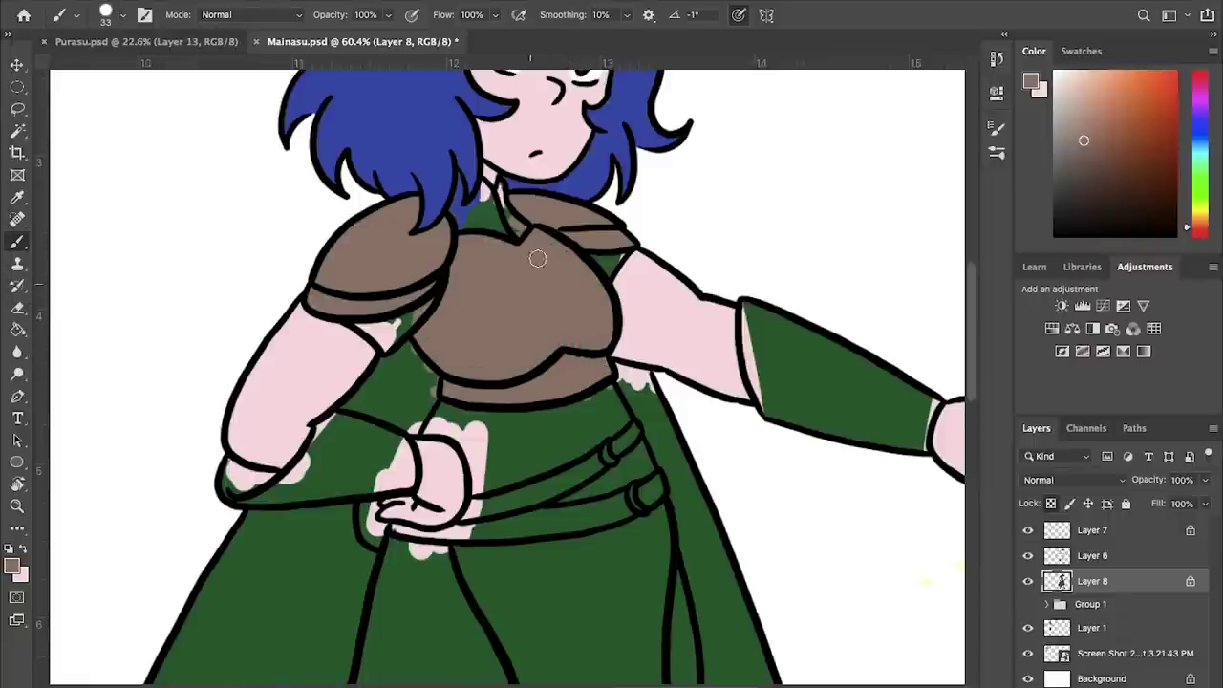
- Paint both forearm guards and the two crossed waist belts brown
scroll(538, 259, up, 3)
scroll(421, 315, right, 5)
mouse_move(411, 303)
mouse_down()
mouse_move(431, 414)
mouse_move(616, 514)
mouse_move(659, 376)
mouse_move(510, 333)
mouse_up()
drag(279, 473, 579, 436)
mouse_move(318, 389)
mouse_down()
mouse_move(729, 401)
mouse_move(721, 388)
mouse_up()
mouse_move(394, 466)
mouse_down()
mouse_move(504, 446)
mouse_move(448, 510)
mouse_move(593, 360)
mouse_move(580, 437)
mouse_move(634, 444)
mouse_move(639, 477)
mouse_move(531, 508)
mouse_up()
drag(661, 443, 418, 370)
mouse_move(374, 466)
mouse_down()
mouse_move(485, 456)
mouse_move(726, 322)
mouse_move(564, 489)
mouse_move(627, 419)
mouse_up()
scroll(549, 402, down, 1)
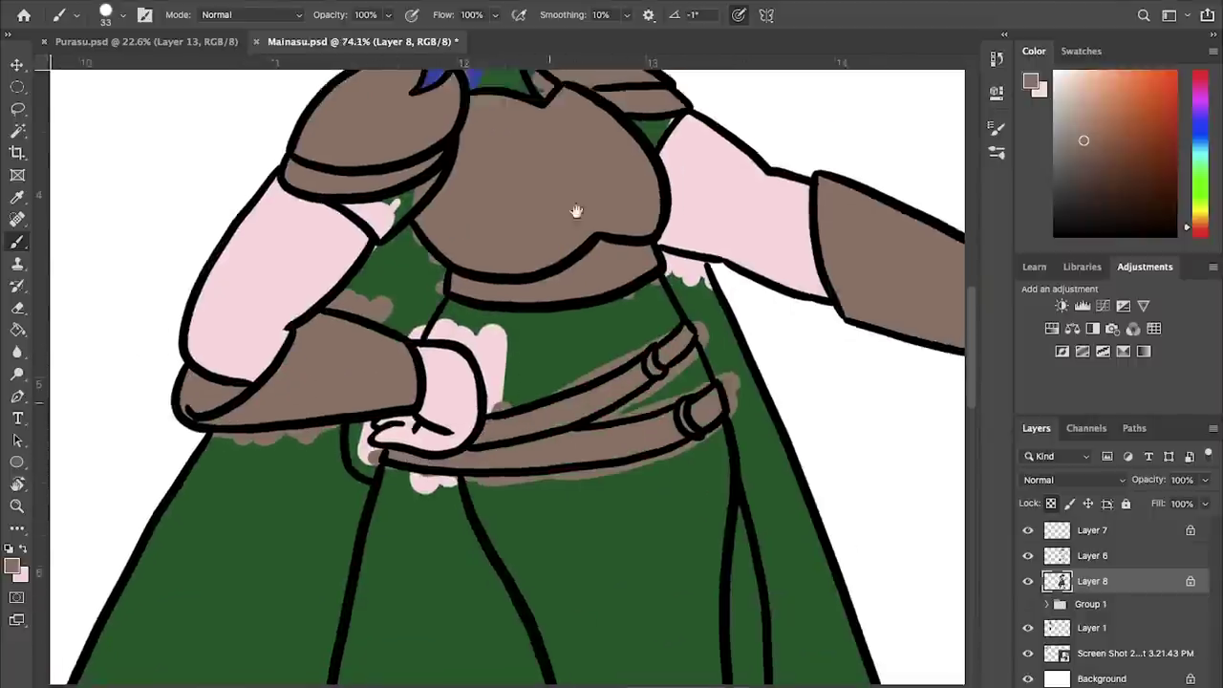
- Paint the diamond-shaped knee guards on both legs brown
drag(576, 211, 584, 81)
scroll(524, 424, down, 5)
scroll(516, 402, up, 2)
mouse_move(466, 355)
mouse_down()
mouse_move(510, 292)
mouse_move(463, 380)
mouse_up()
mouse_move(734, 291)
mouse_down()
mouse_move(750, 368)
mouse_move(755, 315)
mouse_up()
- Paint the toe caps and heels of both boots brown and save the document
scroll(418, 330, down, 2)
mouse_move(410, 492)
mouse_down()
mouse_move(378, 530)
mouse_move(425, 540)
mouse_up()
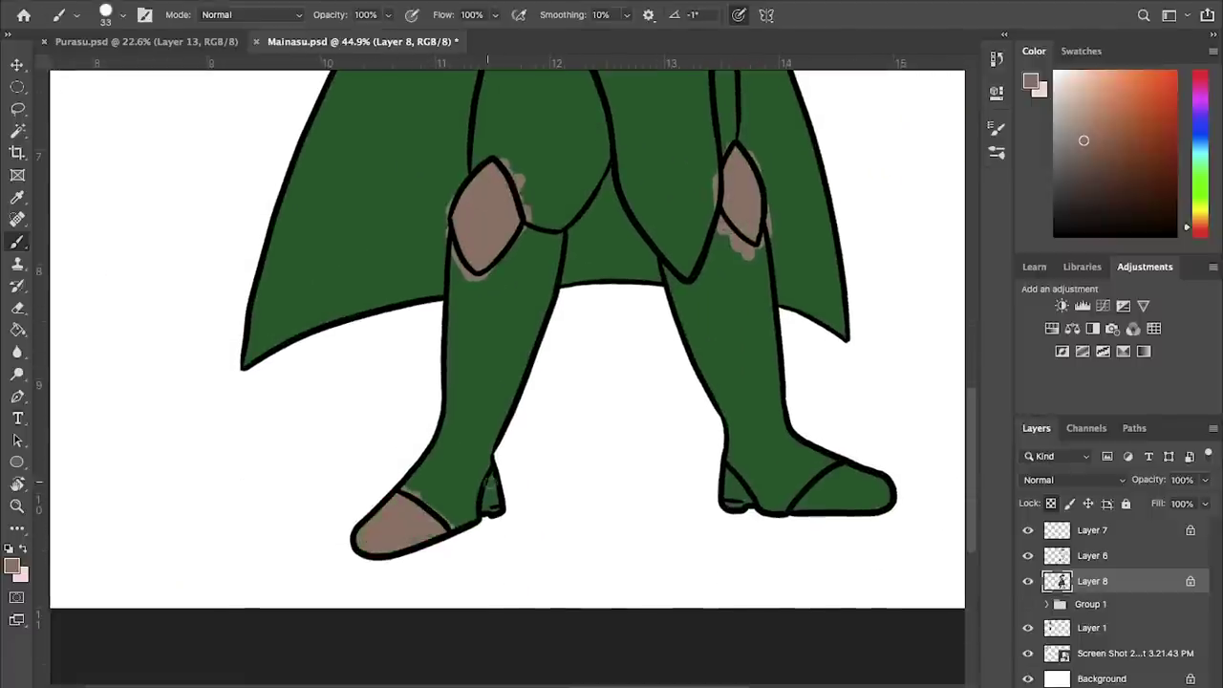
mouse_move(783, 501)
mouse_down()
mouse_move(863, 453)
mouse_move(887, 487)
mouse_up()
scroll(548, 486, up, 3)
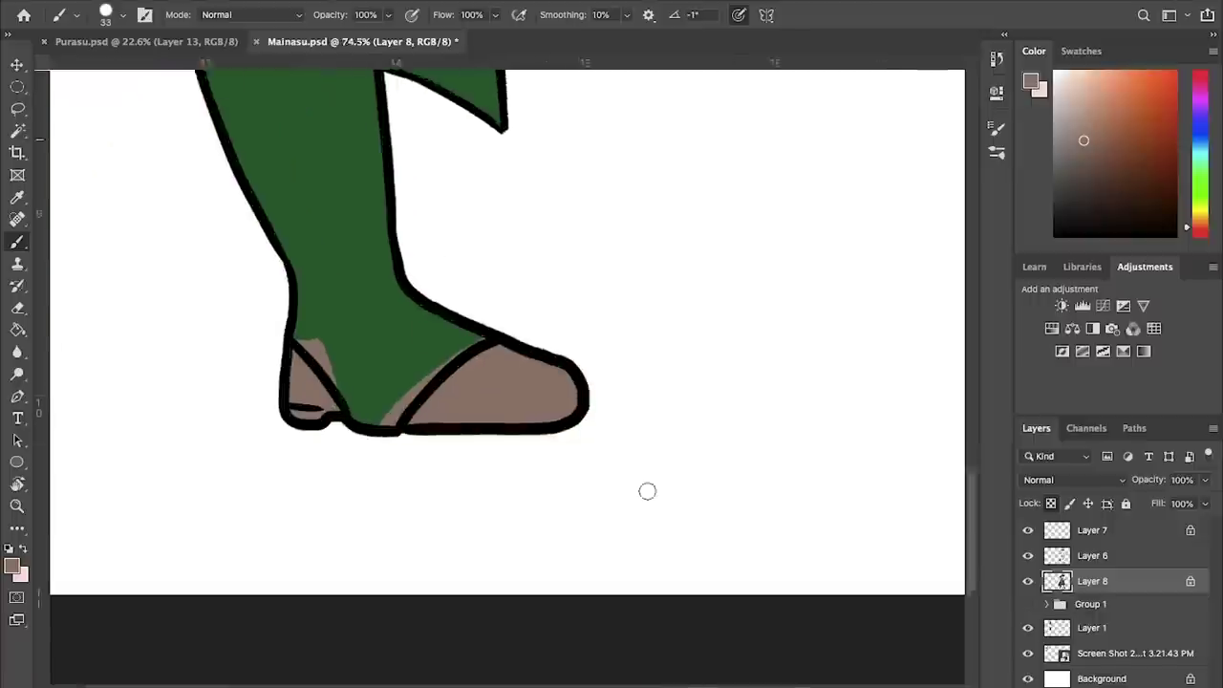
key(super+0)
key(super+s)
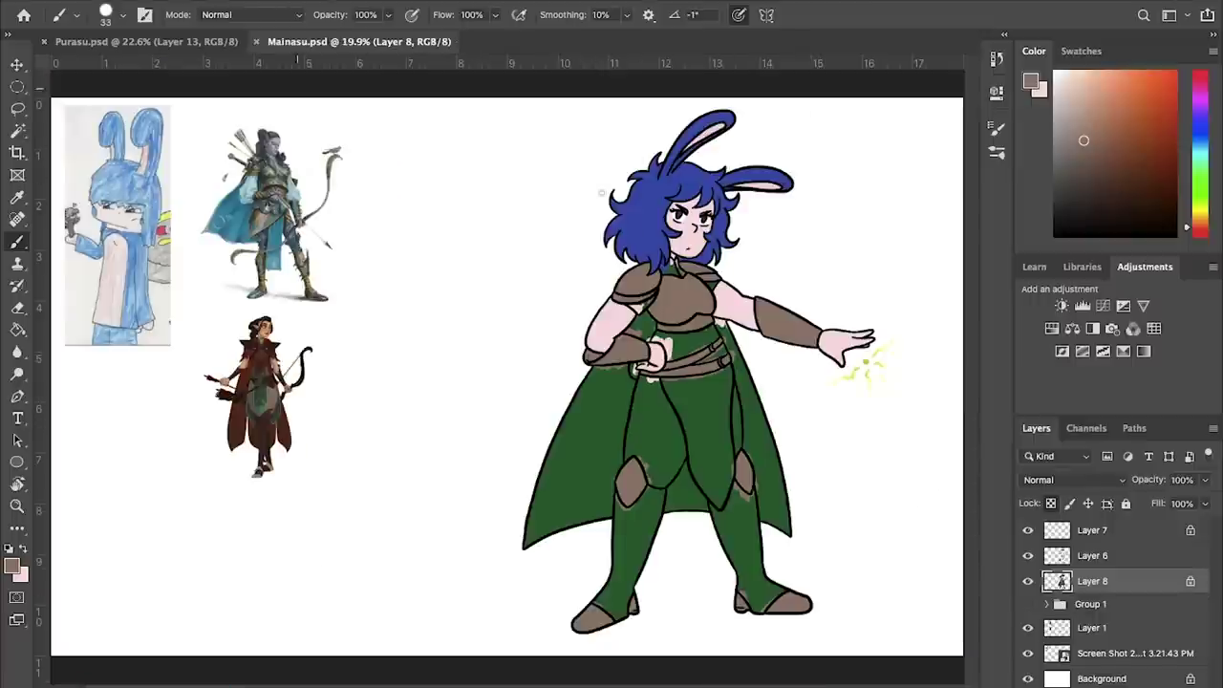
- Sample the hair's blue, shift it to a brighter, softer blue and try it over the green tunic
alt+click(640, 224)
scroll(659, 230, up, 1)
scroll(573, 287, right, 5)
drag(1200, 128, 1200, 137)
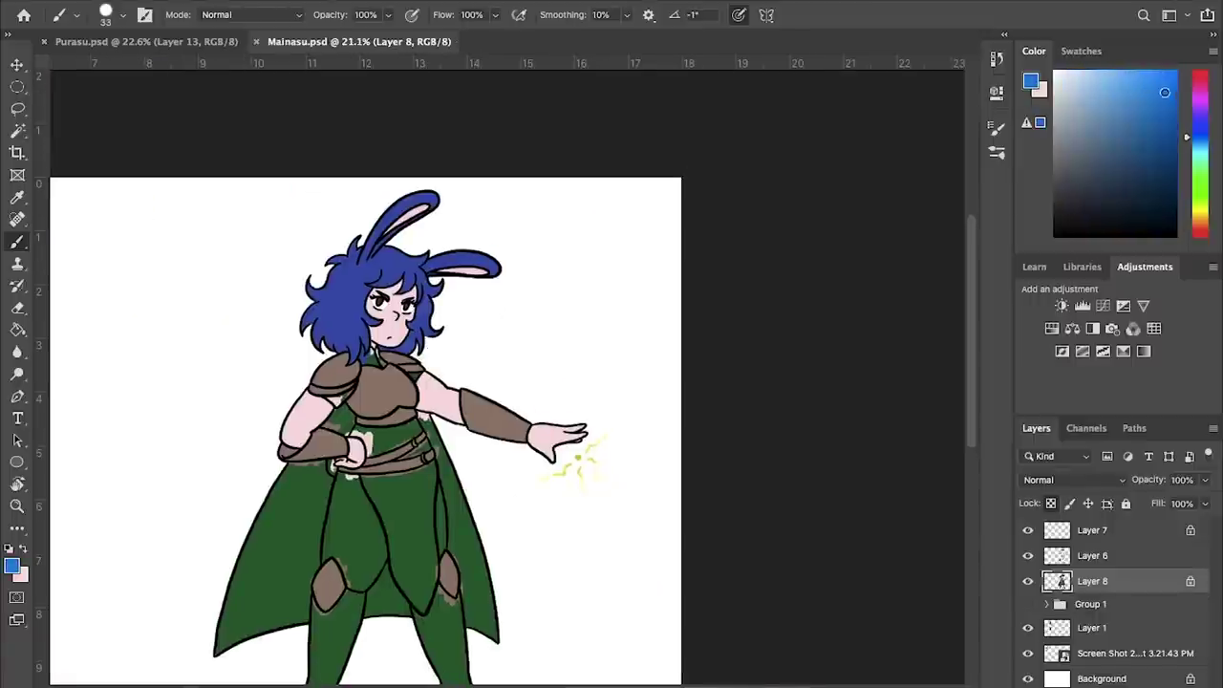
drag(352, 500, 433, 482)
scroll(420, 477, up, 5)
click(1125, 97)
mouse_move(611, 385)
mouse_down()
mouse_move(636, 337)
mouse_move(416, 360)
mouse_up()
scroll(478, 373, up, 2)
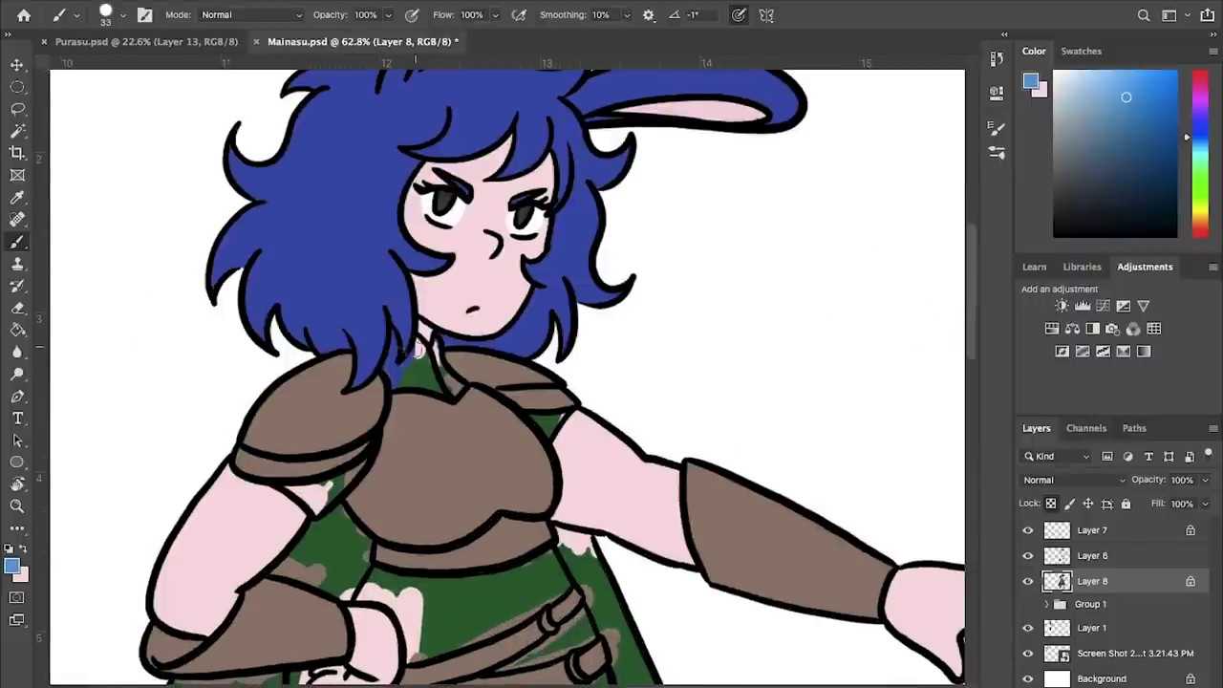
- Lighten the blue further and start covering the green clothing around the collar and torso with it
scroll(421, 344, up, 3)
key(x)
key(x)
mouse_move(402, 325)
mouse_down()
mouse_move(341, 385)
mouse_move(356, 366)
mouse_up()
alt+click(420, 344)
alt+click(413, 377)
scroll(477, 382, down, 2)
click(1104, 97)
key(g)
click(539, 287)
key(b)
- Paint the collar, sleeves and upper tunic light blue around the armour, sampling the armour's brown for touch-ups
mouse_move(429, 441)
mouse_down()
mouse_move(459, 392)
mouse_move(468, 502)
mouse_move(406, 473)
mouse_move(460, 475)
mouse_move(294, 308)
mouse_up()
mouse_move(311, 355)
mouse_down()
mouse_move(510, 305)
mouse_move(540, 310)
mouse_move(393, 401)
mouse_move(388, 360)
mouse_up()
key(x)
alt+click(483, 232)
key(x)
mouse_move(437, 430)
mouse_down()
mouse_move(554, 355)
mouse_move(536, 323)
mouse_up()
mouse_move(582, 448)
mouse_down()
mouse_move(518, 295)
mouse_move(585, 295)
mouse_up()
mouse_move(394, 336)
mouse_down()
mouse_move(263, 323)
mouse_move(557, 275)
mouse_move(611, 334)
mouse_up()
- Enlarge the brush to 68 px and paint the tunic's front flap and the far side of the cape light blue
scroll(505, 445, down, 3)
mouse_move(239, 418)
mouse_down()
mouse_move(164, 545)
mouse_move(161, 658)
mouse_up()
drag(597, 390, 666, 650)
click(121, 15)
drag(116, 58, 123, 59)
mouse_move(571, 168)
mouse_down()
mouse_move(637, 272)
mouse_move(691, 623)
mouse_move(558, 199)
mouse_up()
drag(685, 434, 643, 271)
mouse_move(320, 444)
mouse_down()
mouse_move(353, 249)
mouse_move(430, 421)
mouse_up()
drag(350, 156, 364, 300)
mouse_move(337, 269)
mouse_down()
mouse_move(404, 525)
mouse_move(519, 423)
mouse_move(552, 229)
mouse_move(558, 384)
mouse_up()
mouse_move(323, 188)
mouse_down()
mouse_move(238, 237)
mouse_move(393, 280)
mouse_up()
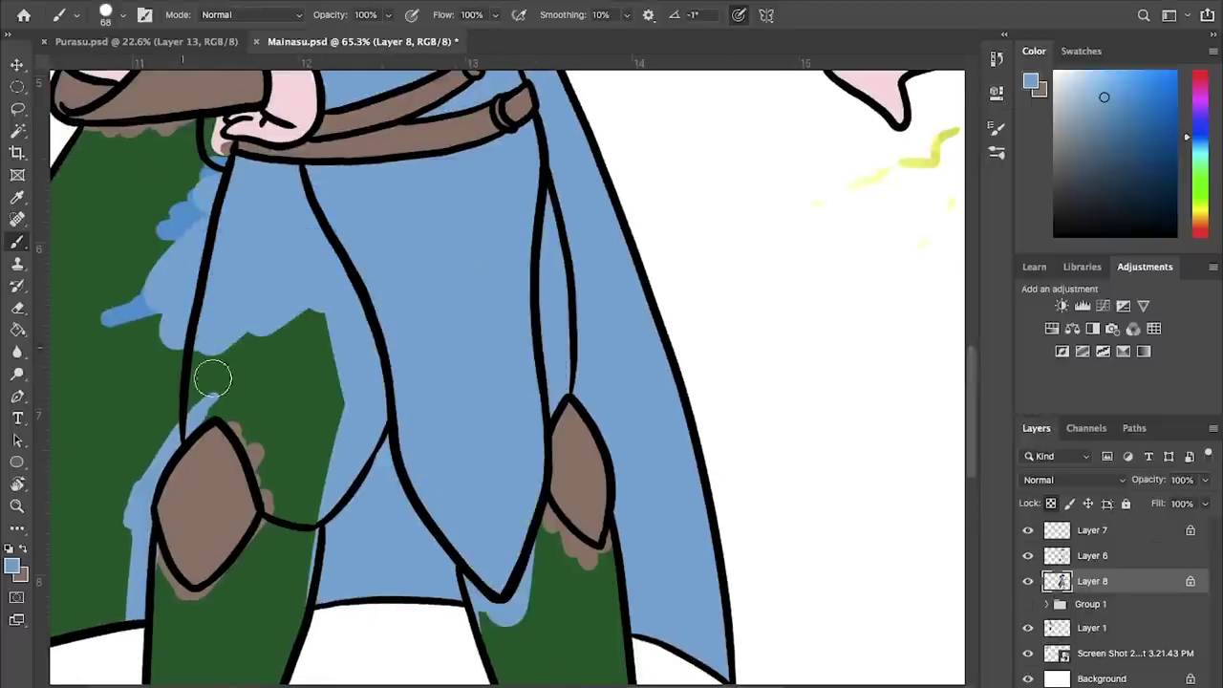
- Paint the near thigh and the near side of the cape light blue
mouse_move(212, 378)
mouse_down()
mouse_move(251, 350)
mouse_move(320, 392)
mouse_up()
mouse_move(227, 369)
mouse_down()
mouse_move(472, 315)
mouse_move(481, 360)
mouse_move(375, 386)
mouse_up()
scroll(374, 386, down, 1)
scroll(375, 386, down, 3)
mouse_move(356, 191)
mouse_down()
mouse_move(245, 459)
mouse_move(341, 445)
mouse_move(377, 511)
mouse_up()
scroll(377, 478, up, 3)
scroll(373, 286, up, 4)
mouse_move(296, 245)
mouse_down()
mouse_move(372, 239)
mouse_move(261, 390)
mouse_move(354, 271)
mouse_up()
- Paint the small rounded item behind the hip hand with the hair's dark blue
scroll(477, 287, up, 5)
alt+click(645, 182)
scroll(573, 287, down, 3)
mouse_move(454, 427)
mouse_down()
mouse_move(458, 438)
mouse_move(451, 392)
mouse_move(462, 417)
mouse_move(417, 410)
mouse_up()
key(x)
drag(440, 410, 245, 162)
- Sample the pale beige from Purasu.psd and paint both belt buckles in Mainasu.psd with a 27 px brush
click(196, 42)
scroll(476, 352, up, 9)
alt+click(513, 316)
click(354, 42)
mouse_move(492, 248)
mouse_down()
mouse_move(411, 472)
mouse_move(399, 475)
mouse_up()
click(123, 15)
drag(121, 70, 110, 69)
drag(458, 327, 464, 336)
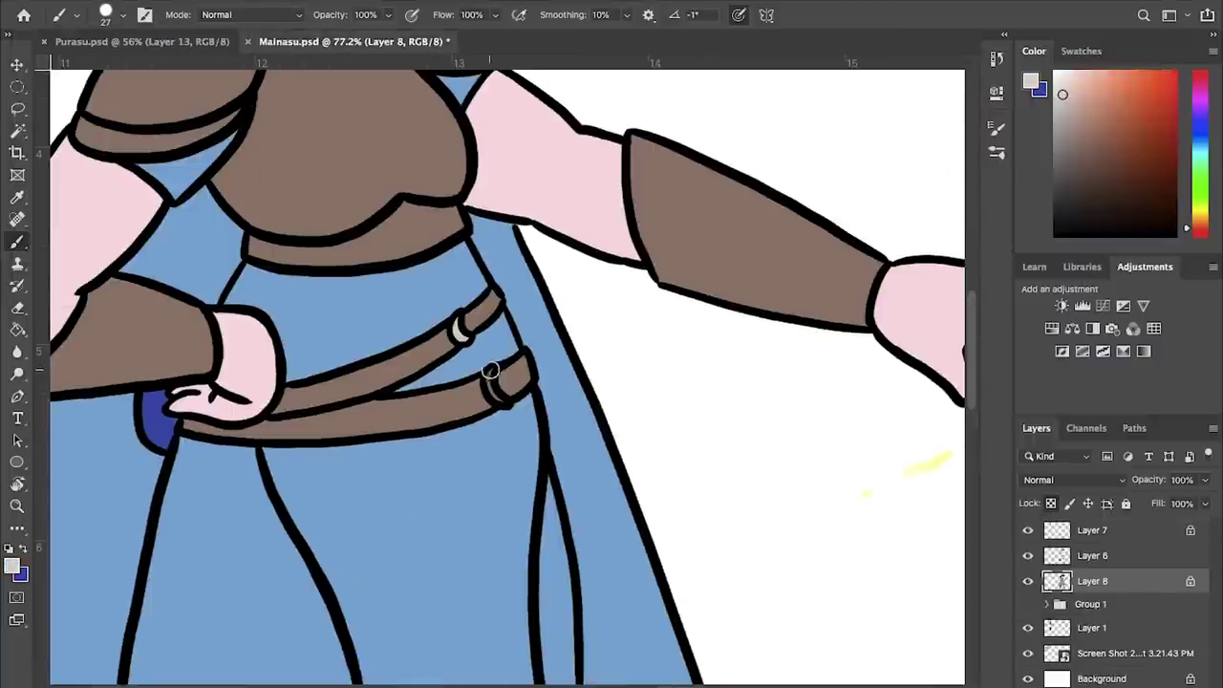
alt+click(458, 337)
scroll(506, 368, down, 5)
scroll(491, 327, down, 5)
scroll(508, 413, down, 2)
- Add soft pale highlights to the dark blue hip item at 20% brush opacity, restore 100% opacity and save the document
alt+click(497, 388)
scroll(510, 410, up, 4)
alt+click(565, 130)
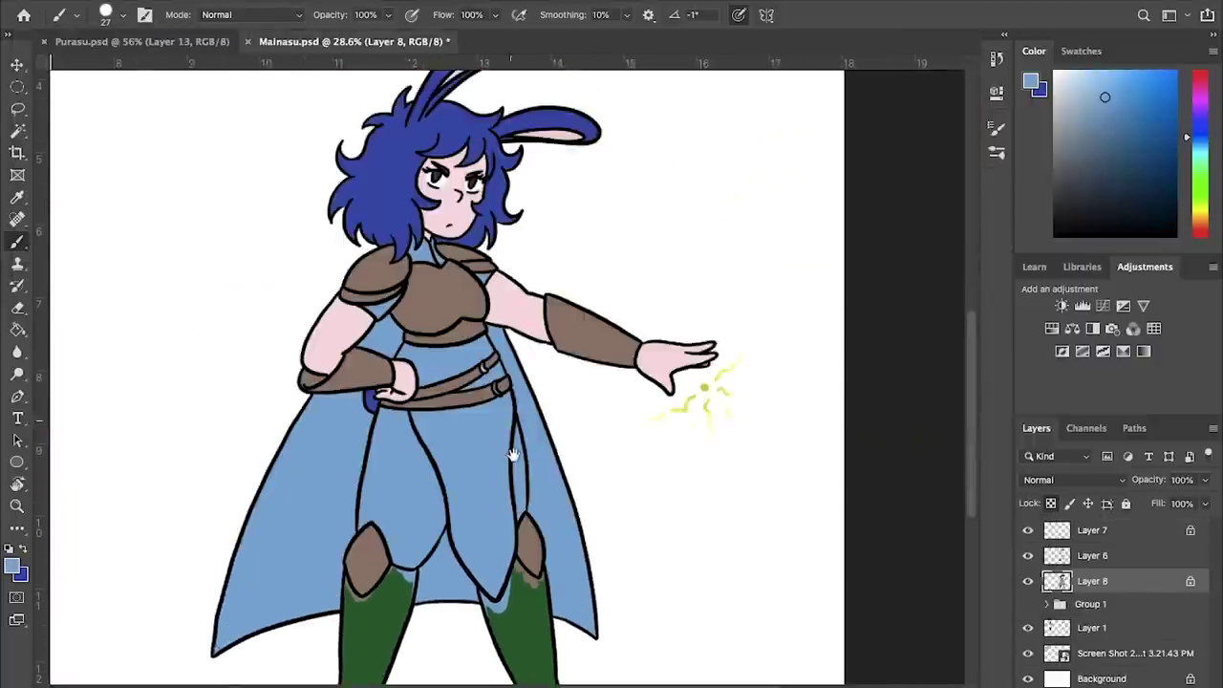
scroll(505, 376, up, 3)
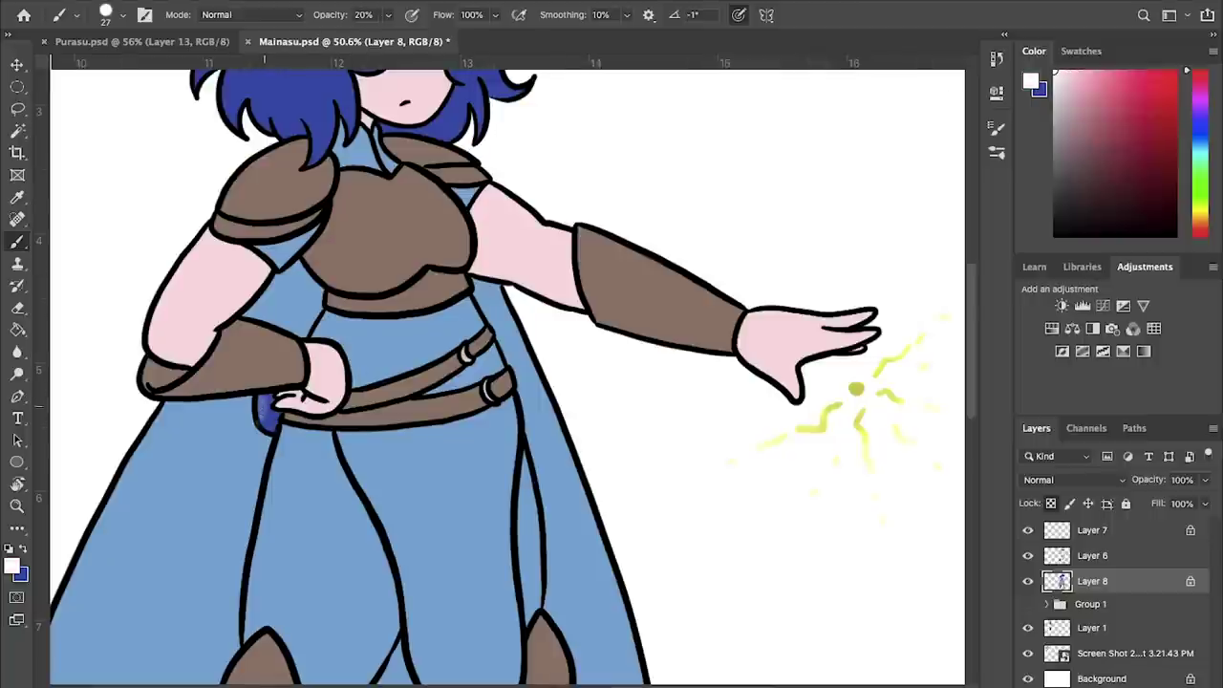
alt+click(274, 419)
drag(263, 398, 269, 417)
scroll(297, 442, down, 4)
key(0)
scroll(305, 462, up, 4)
alt+click(258, 395)
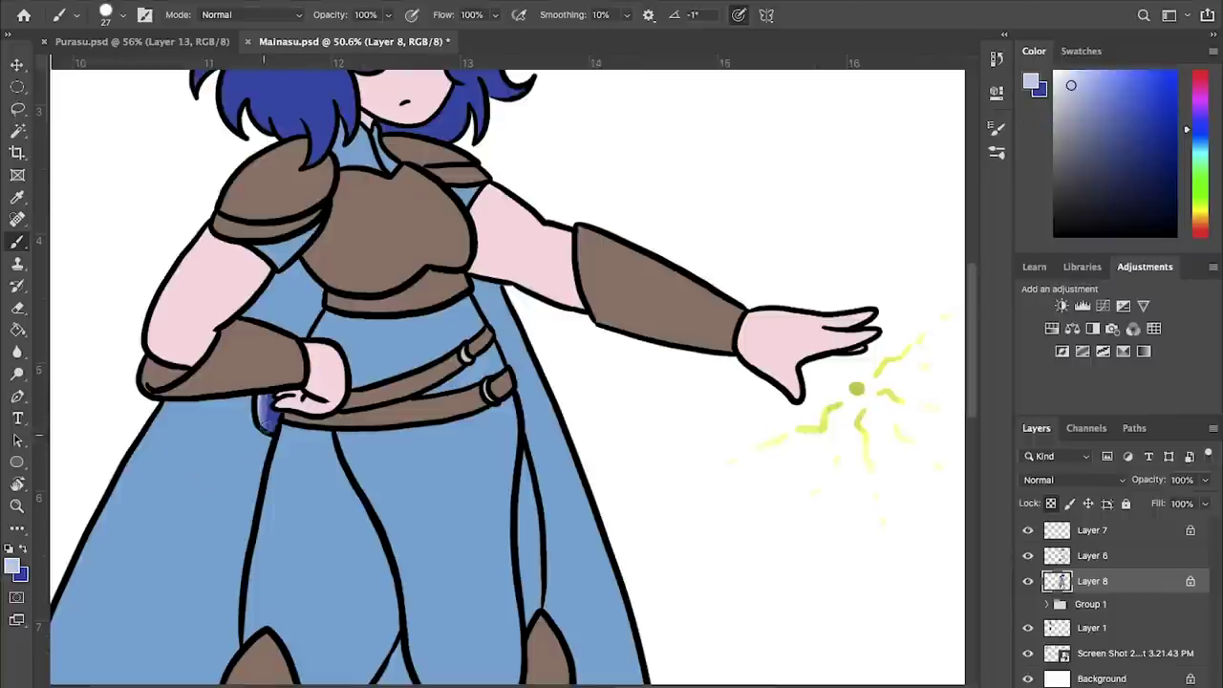
scroll(294, 399, down, 4)
key(super+s)
- Darken the clothing blue to navy and paint a narrow trim along both edges of the tunic's front flap
alt+click(300, 415)
drag(1108, 101, 1138, 179)
scroll(867, 327, down, 4)
scroll(867, 327, left, 5)
scroll(423, 486, right, 5)
scroll(424, 487, up, 1)
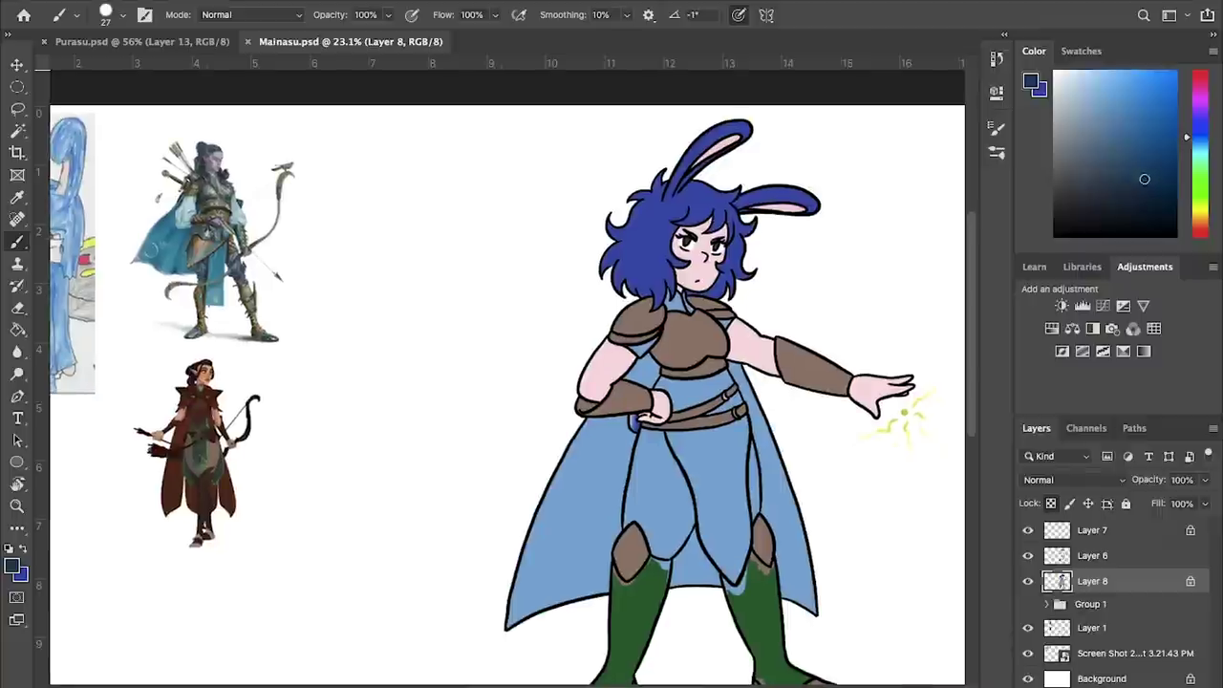
scroll(751, 535, up, 4)
drag(384, 124, 456, 361)
key(super+z)
mouse_move(426, 203)
mouse_down()
mouse_move(478, 384)
mouse_move(552, 495)
mouse_up()
drag(585, 96, 585, 336)
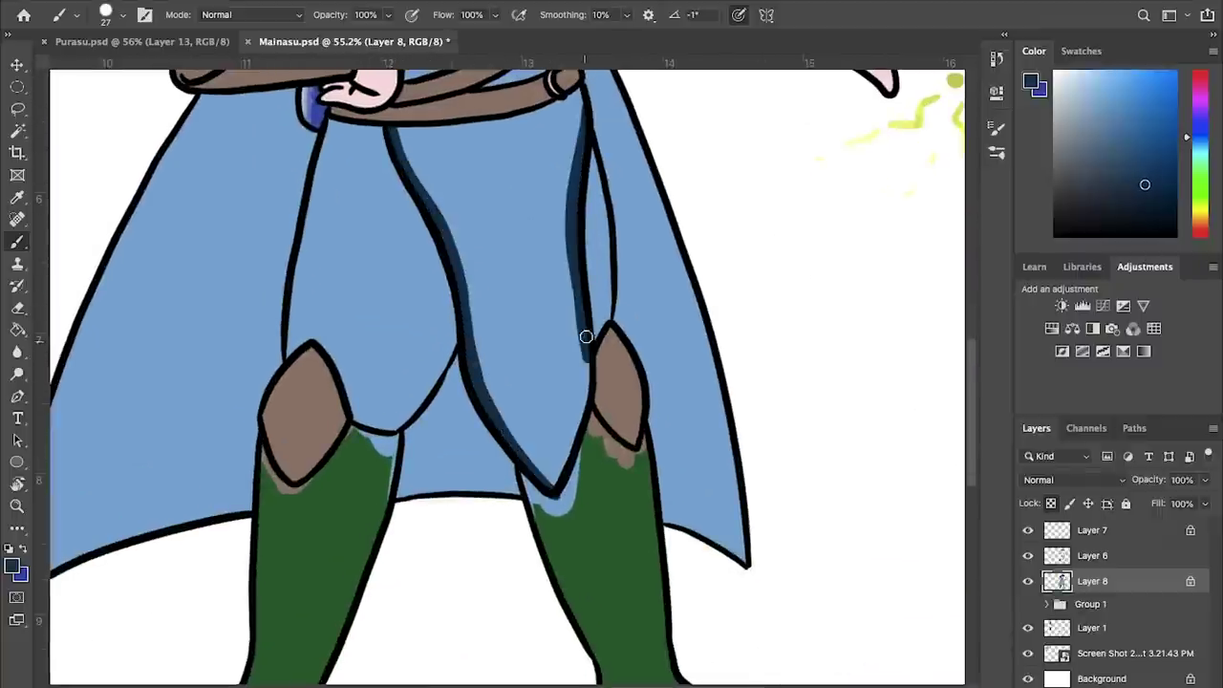
key(super+z)
drag(585, 334, 575, 428)
- Draw a navy nested-chevron ornament near the pointed tip of the tunic's front flap
drag(456, 262, 588, 520)
scroll(501, 401, up, 1)
drag(512, 384, 568, 384)
key(super+z)
key(super+z)
key(x)
drag(626, 338, 680, 649)
key(x)
- Paint the upper cape navy where it shows between the arms and the torso
scroll(532, 417, down, 2)
scroll(532, 418, up, 3)
mouse_move(334, 435)
mouse_down()
mouse_move(382, 394)
mouse_move(392, 449)
mouse_move(372, 419)
mouse_up()
drag(635, 401, 684, 478)
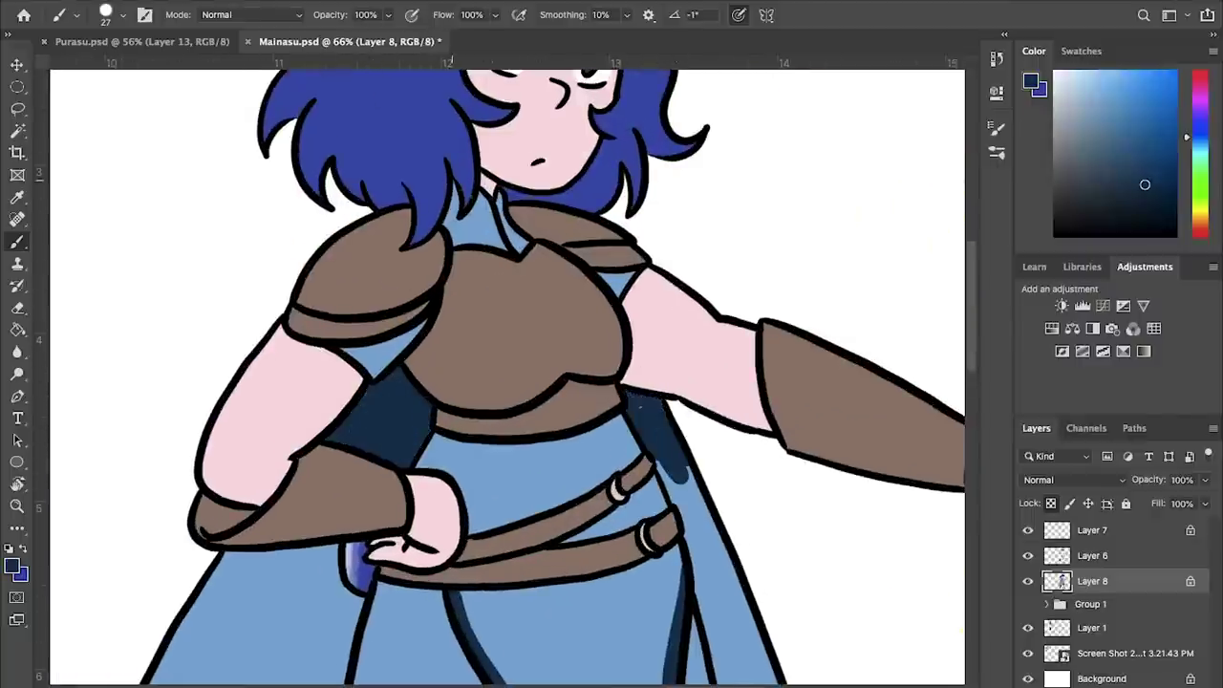
drag(511, 256, 524, 242)
mouse_move(581, 511)
mouse_down()
mouse_move(554, 376)
mouse_move(445, 238)
mouse_up()
mouse_move(507, 132)
mouse_down()
mouse_move(531, 220)
mouse_move(538, 191)
mouse_move(628, 402)
mouse_up()
drag(478, 573, 318, 303)
- Paint the far side of the cape and the part showing between the legs navy
mouse_move(231, 334)
mouse_down()
mouse_move(198, 435)
mouse_move(278, 434)
mouse_move(239, 519)
mouse_up()
drag(260, 472, 232, 387)
mouse_move(481, 355)
mouse_down()
mouse_move(508, 528)
mouse_move(529, 563)
mouse_move(597, 582)
mouse_move(551, 502)
mouse_up()
drag(431, 89, 423, 216)
drag(496, 258, 449, 411)
drag(430, 248, 439, 382)
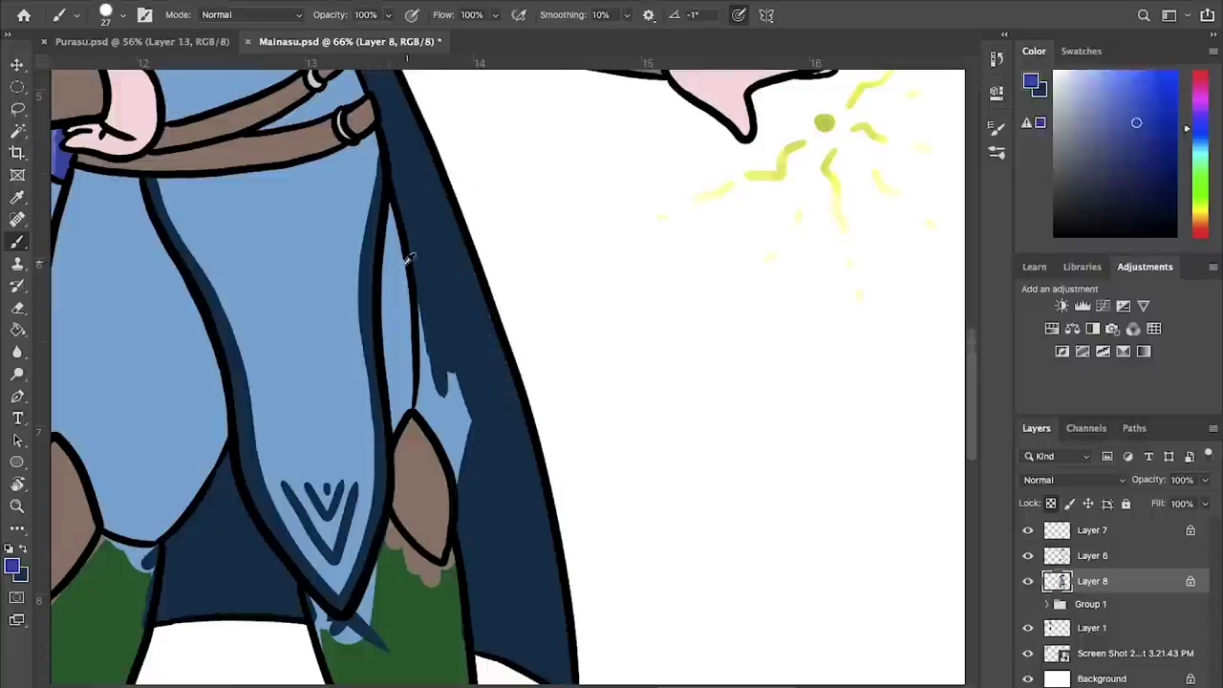
scroll(450, 305, down, 5)
scroll(459, 390, up, 6)
drag(467, 323, 429, 540)
scroll(382, 382, down, 2)
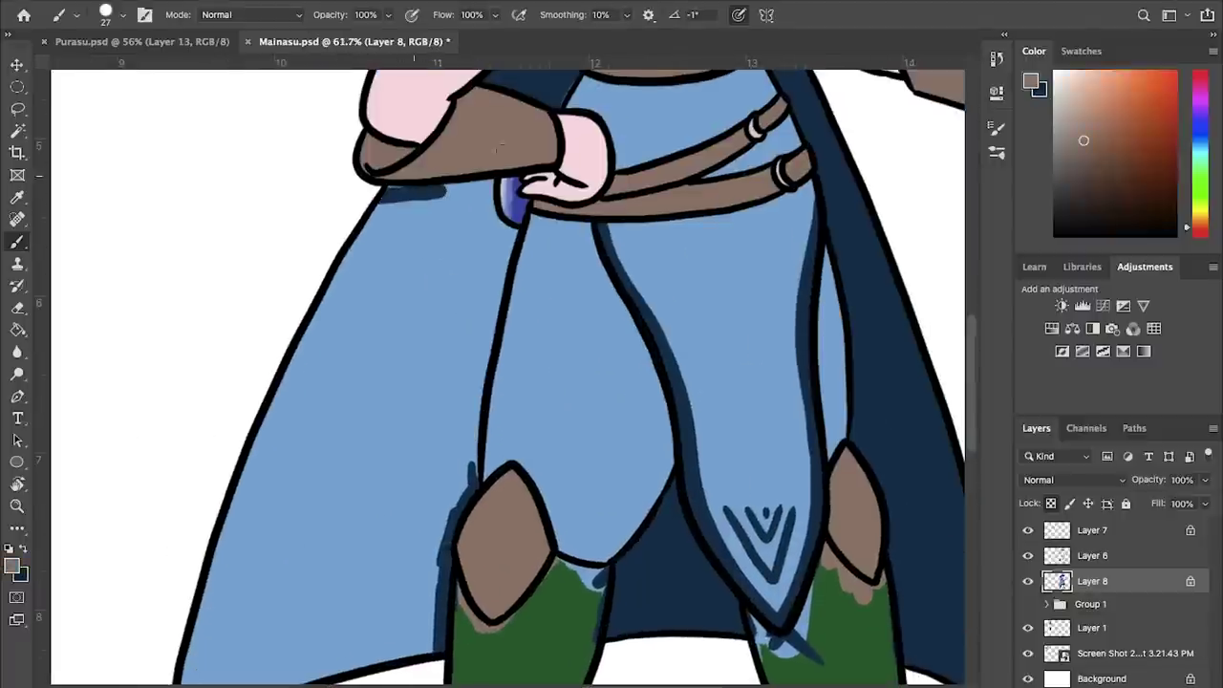
- Outline the near side of the cape in navy, touch up the thigh's edge with light blue and fill the cape navy
drag(514, 237, 475, 471)
key(x)
drag(505, 386, 489, 472)
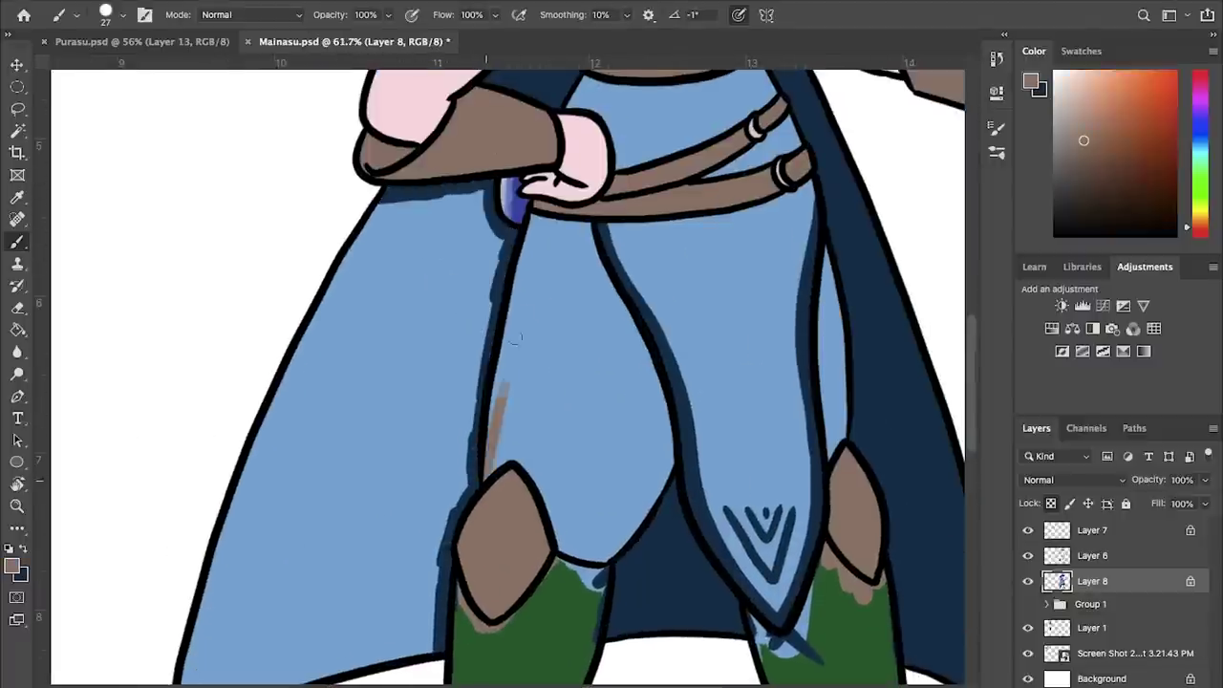
scroll(513, 372, up, 4)
alt+click(553, 413)
drag(507, 363, 480, 506)
key(x)
scroll(513, 373, down, 1)
scroll(535, 279, down, 2)
key(g)
click(445, 415)
key(b)
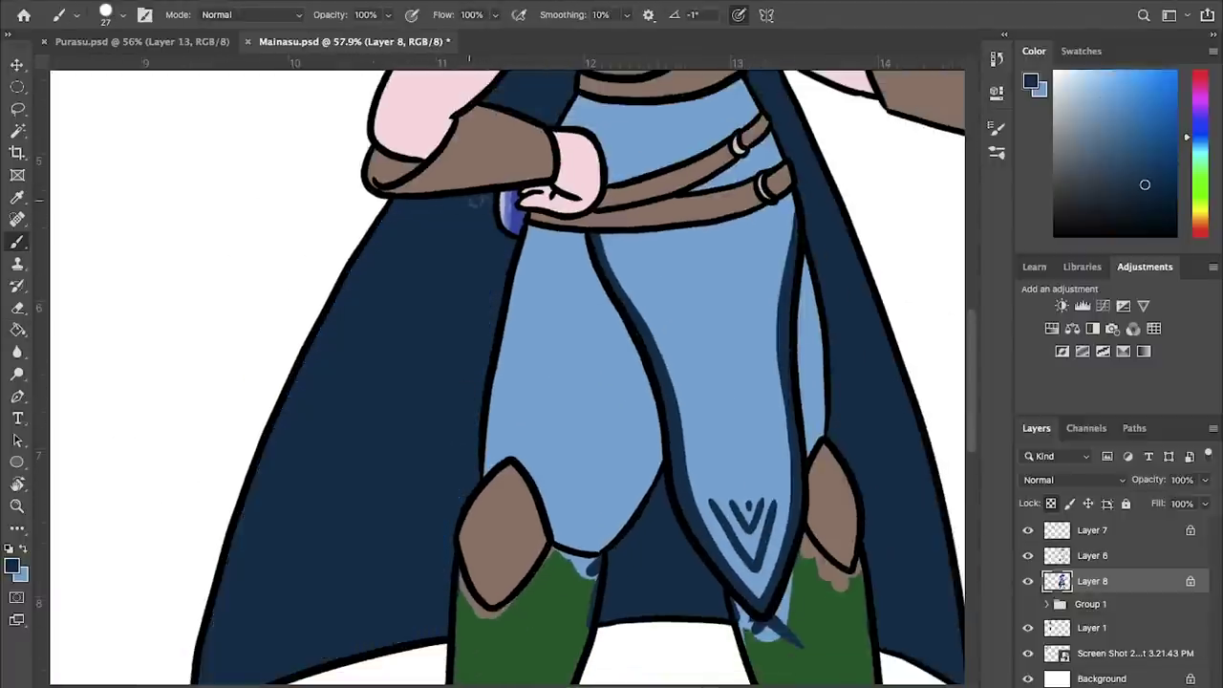
- Outline the near lower leg in navy below the knee guard, fill it navy and cover the leftover patches
drag(518, 556, 493, 313)
mouse_move(438, 334)
mouse_down()
mouse_move(493, 363)
mouse_move(485, 371)
mouse_up()
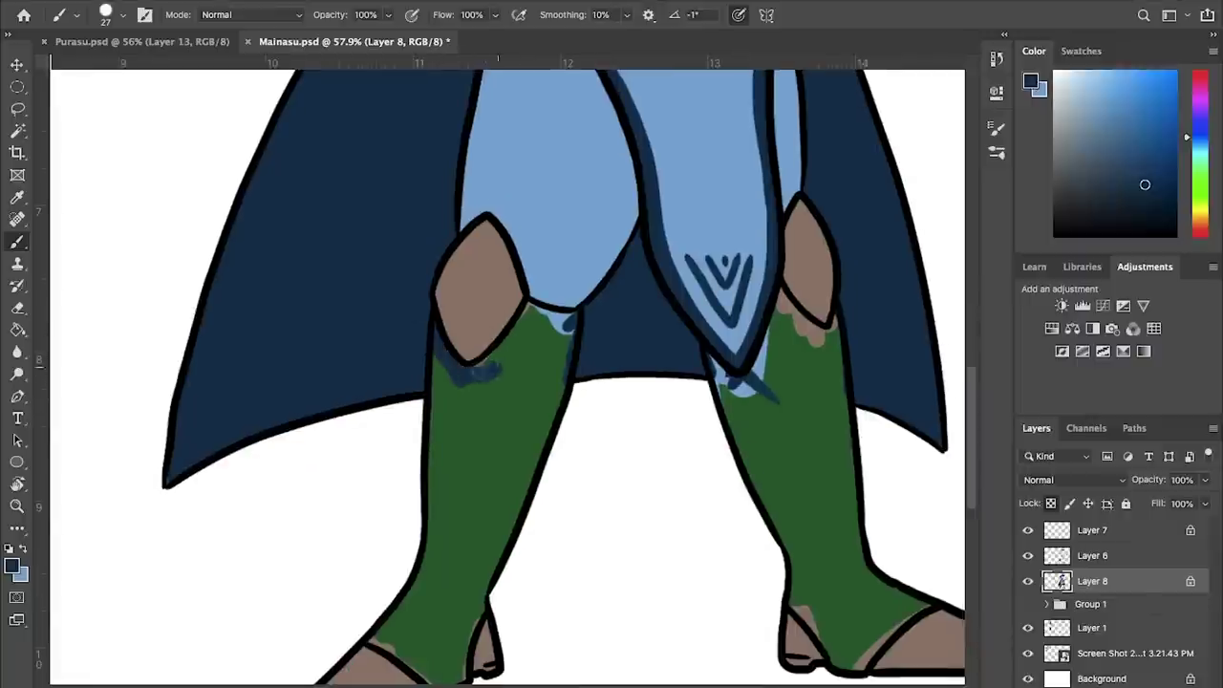
key(super+z)
drag(573, 311, 444, 340)
drag(480, 512, 469, 429)
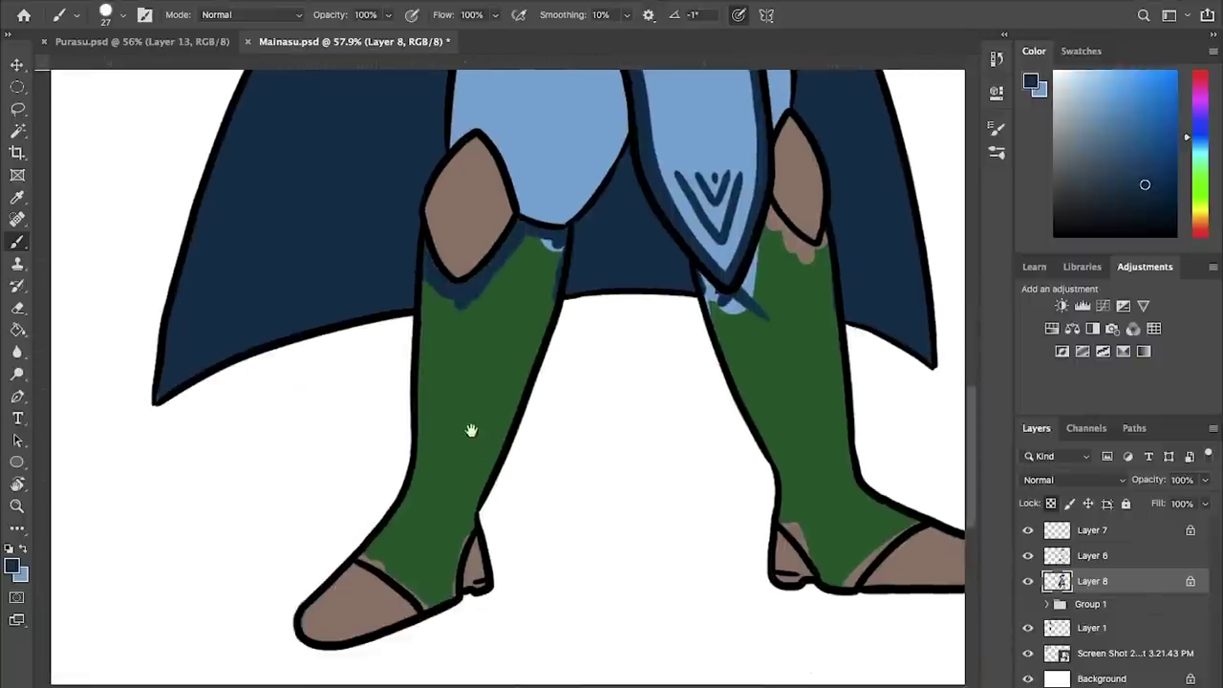
key(g)
click(469, 418)
key(b)
drag(558, 229, 541, 233)
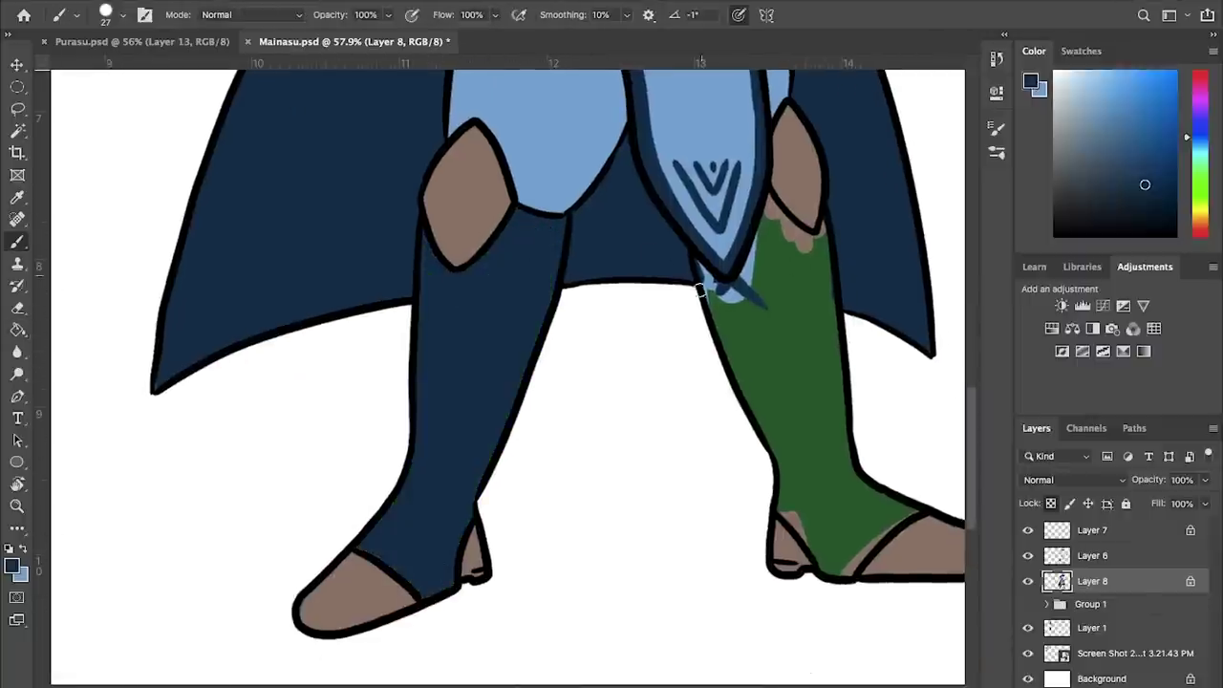
- Paint over the stray marks at the top of the far lower leg and fill it navy
drag(700, 290, 832, 247)
key(g)
click(828, 307)
key(b)
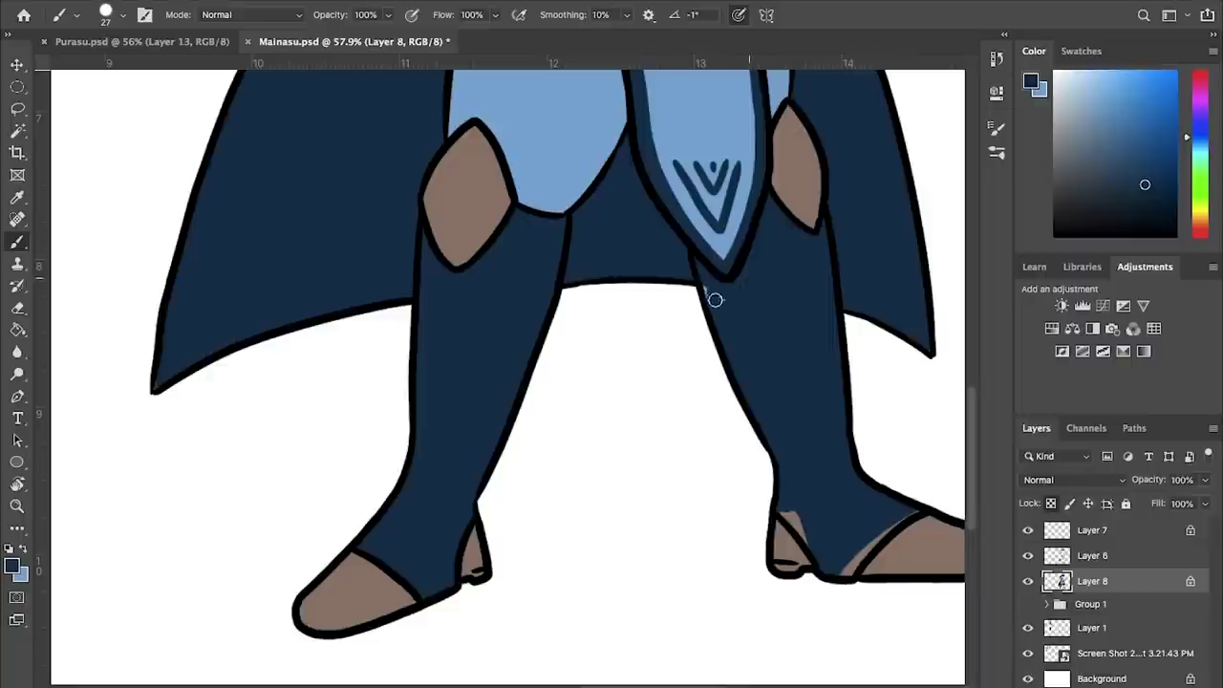
scroll(704, 355, down, 5)
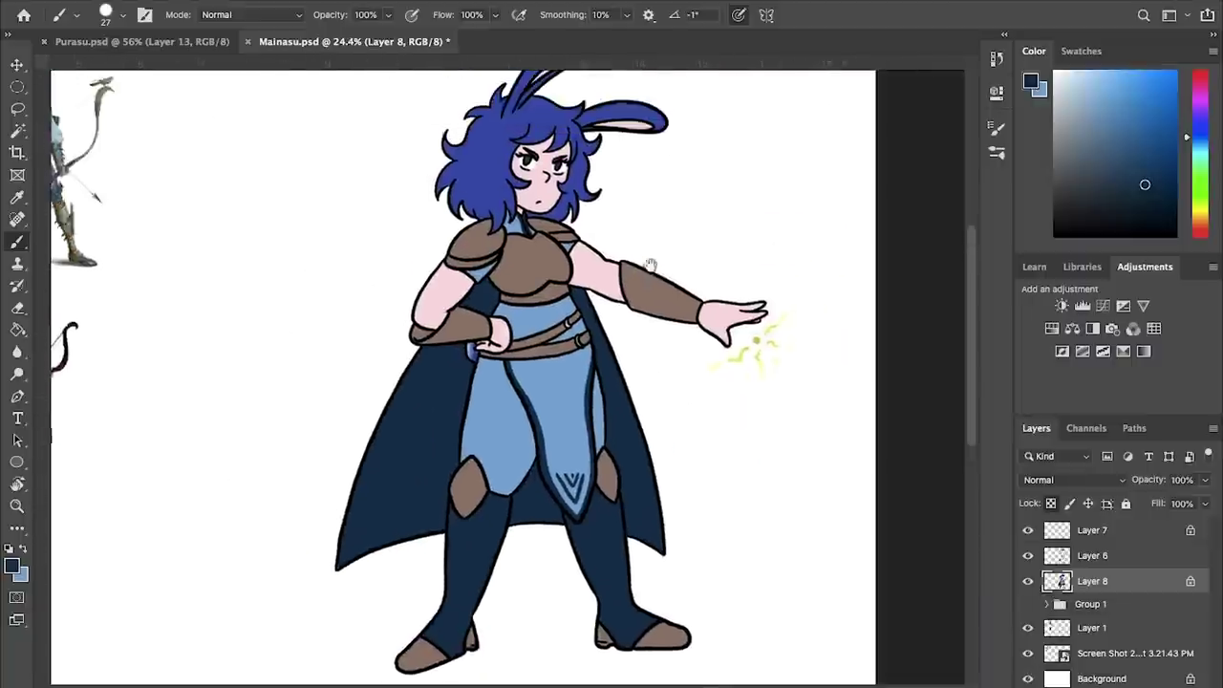
- Recolour both thighs with the buckles' pale beige, outlining and filling the near one and painting the far sliver
scroll(649, 268, up, 3)
alt+click(604, 275)
scroll(659, 215, up, 3)
mouse_move(440, 320)
mouse_down()
mouse_move(518, 406)
mouse_move(572, 570)
mouse_up()
key(g)
click(492, 459)
key(b)
drag(725, 368, 726, 508)
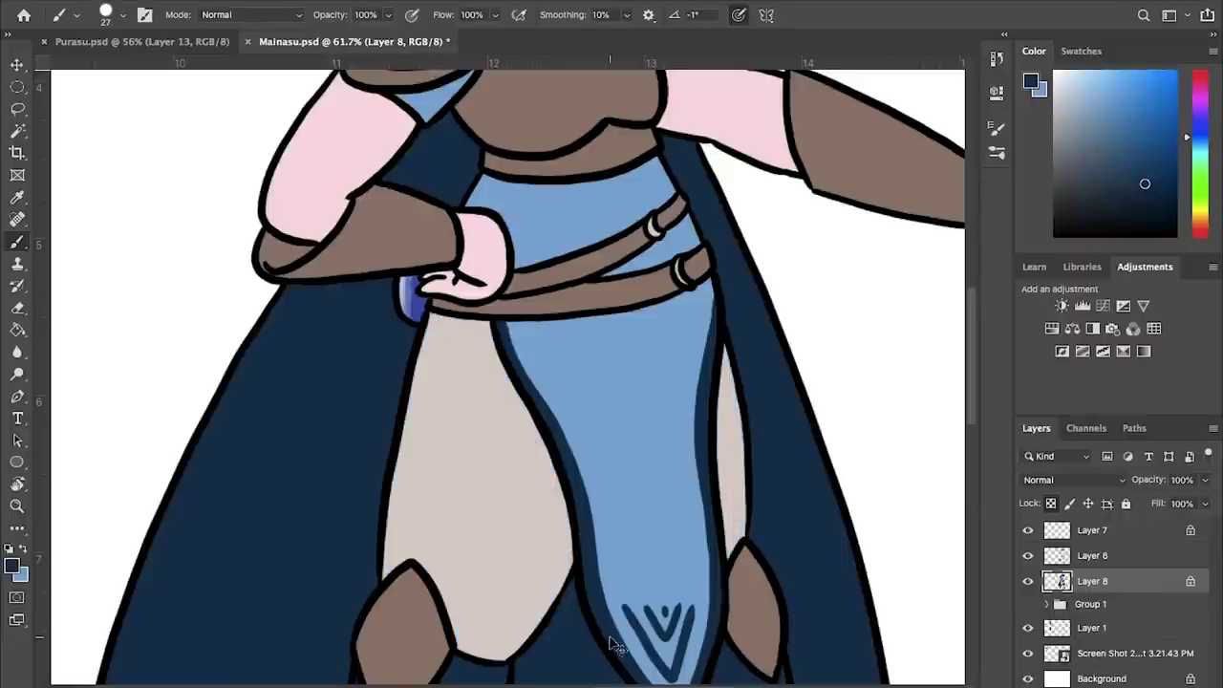
- Save the character drawing with the beige thighs
key(ctrl+0)
key(ctrl+s)
- Try recolouring both thighs with the knee guards' brown, selecting and filling the near and far areas
scroll(610, 636, up, 4)
key(w)
click(525, 392)
key(g)
alt+click(527, 480)
key(x)
click(556, 411)
click(674, 413)
key(w)
key(ctrl+d)
- Try painting both knee guards in the pale beige
key(b)
key(x)
scroll(532, 469, up, 8)
drag(507, 535, 541, 618)
drag(499, 584, 552, 540)
drag(864, 504, 877, 489)
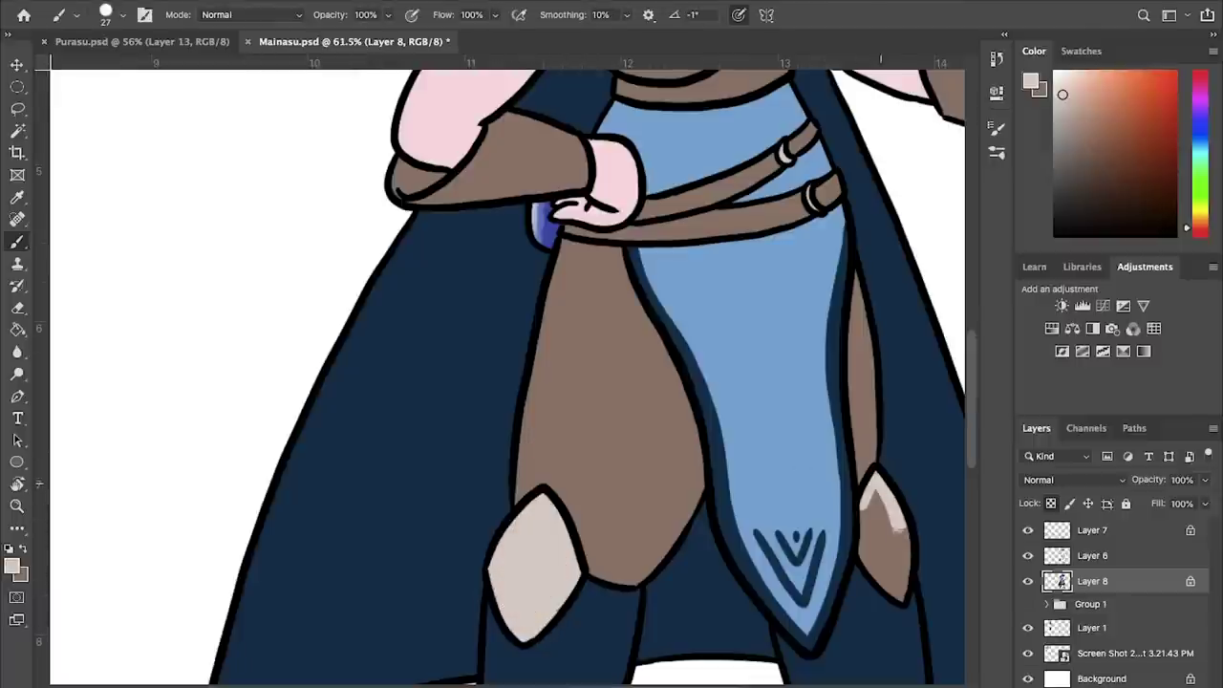
- Undo the trial recolouring of the thighs and knee guards and save the document
scroll(903, 594, down, 3)
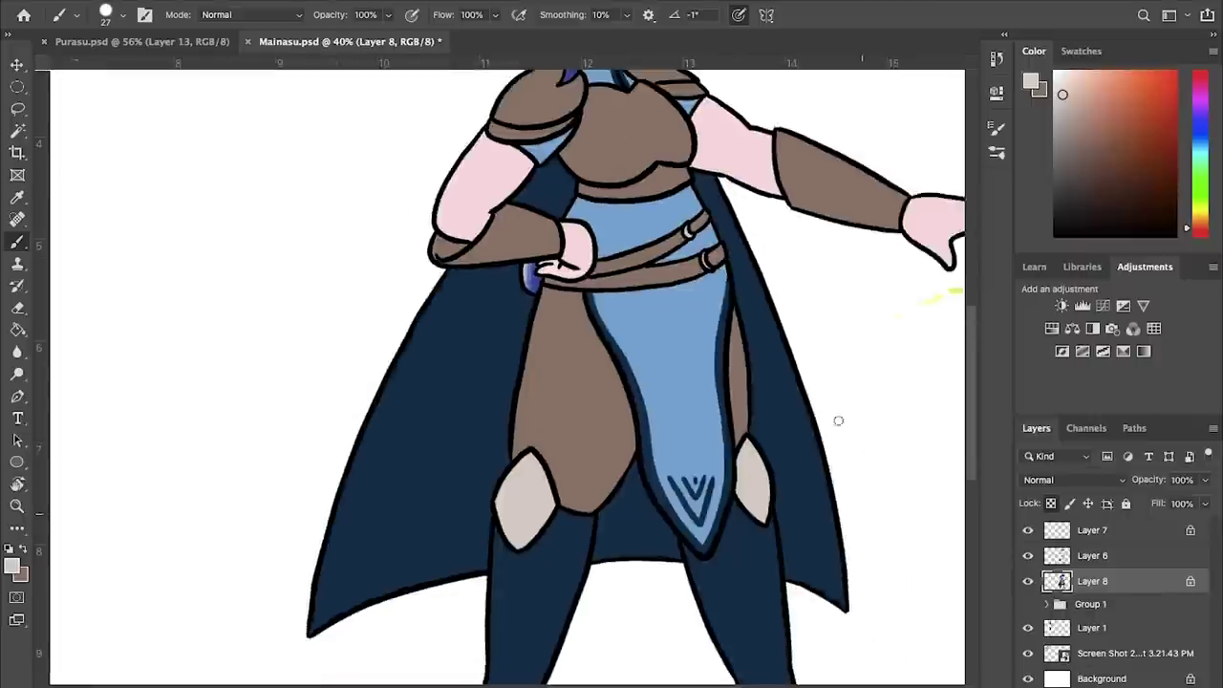
key(ctrl+s)
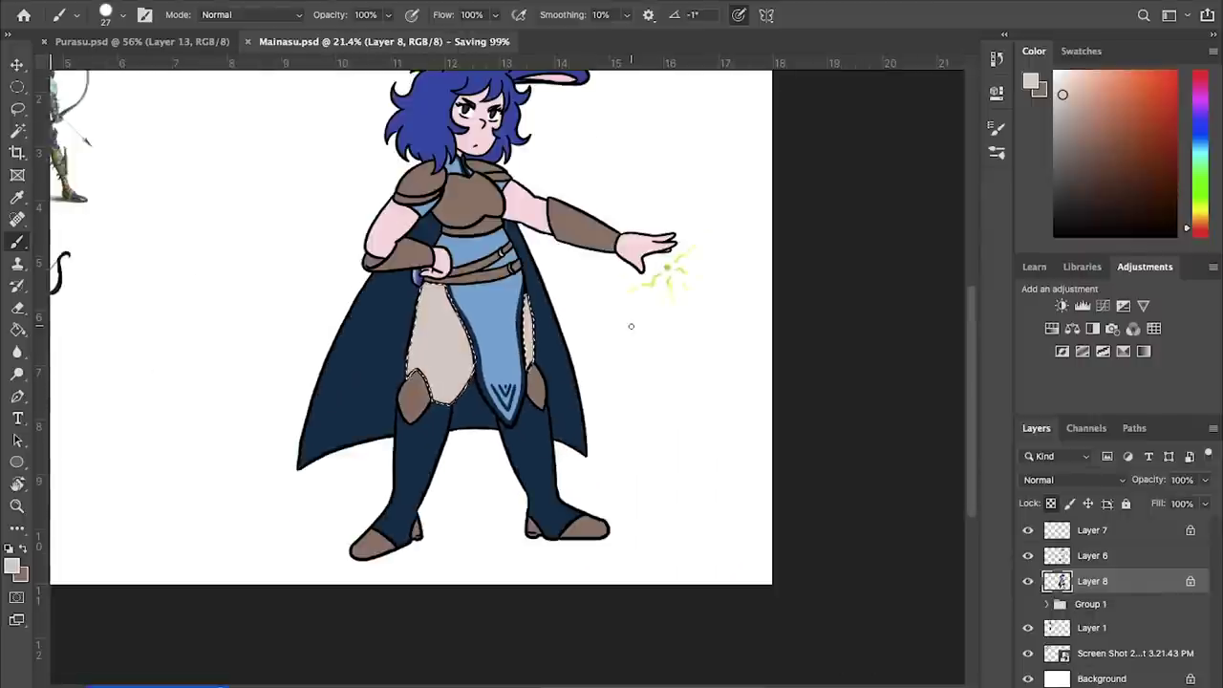
- Sample the tabard's light blue and the cape's navy, and paint a light-blue band along the cape hem with a thinner stripe on the far side
scroll(561, 412, up, 3)
alt+click(560, 413)
key(x)
alt+click(303, 466)
key(x)
drag(303, 466, 491, 258)
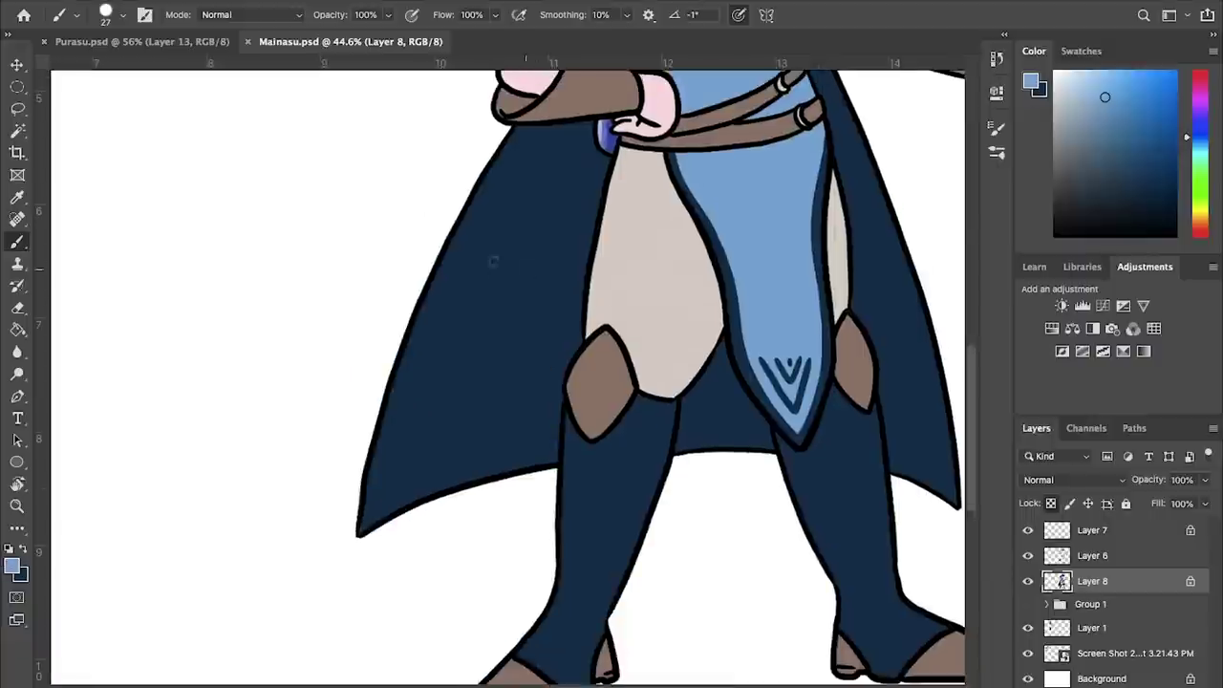
scroll(491, 259, up, 1)
drag(754, 363, 507, 293)
mouse_move(605, 495)
mouse_down()
mouse_move(548, 420)
mouse_move(509, 298)
mouse_up()
drag(587, 287, 646, 537)
mouse_move(530, 306)
mouse_down()
mouse_move(562, 463)
mouse_move(530, 319)
mouse_up()
key(super+z)
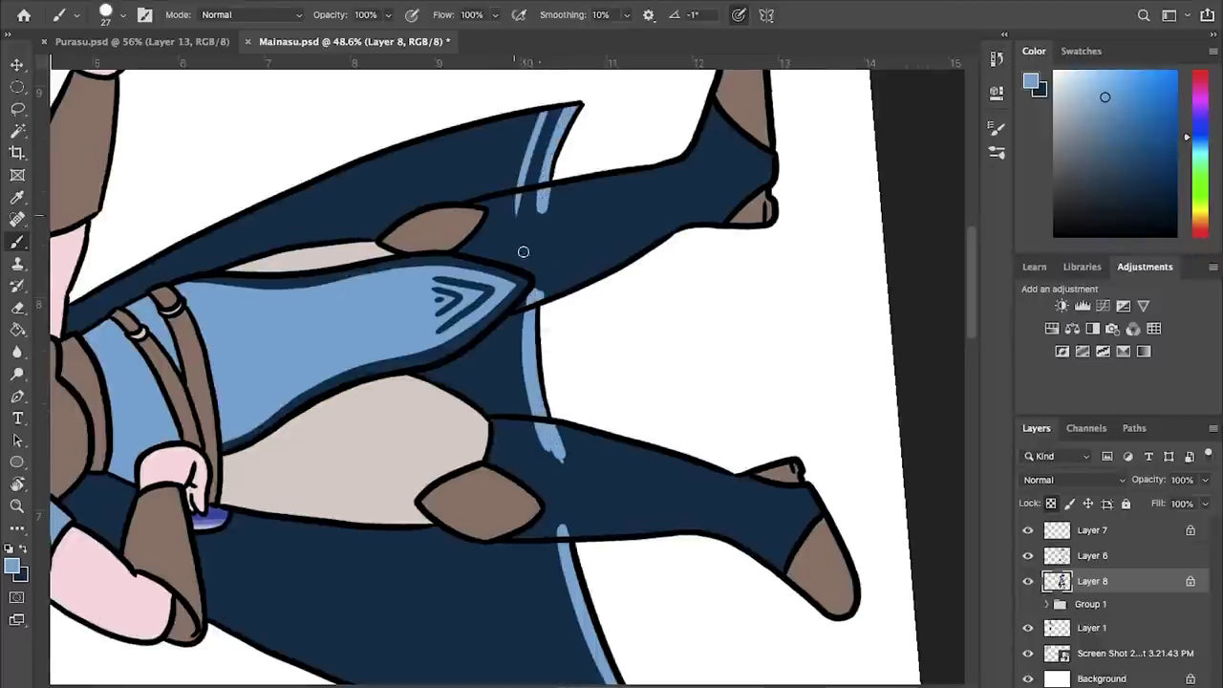
- Continue the thin light-blue stripe parallel to the hem band across the middle and near side of the cape
scroll(522, 251, down, 3)
drag(514, 418, 599, 623)
key(r)
key(Escape)
key(c)
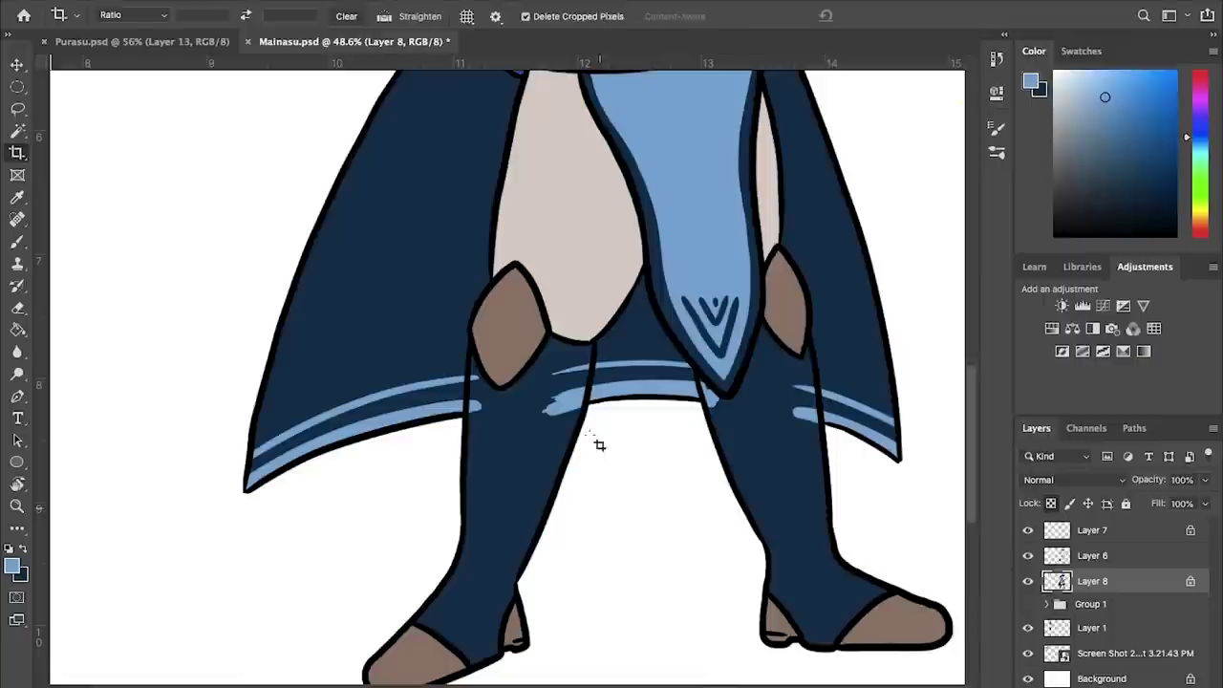
- Paint over the light-blue hem stripes that spill onto the lower legs with navy
key(b)
key(x)
drag(471, 410, 471, 373)
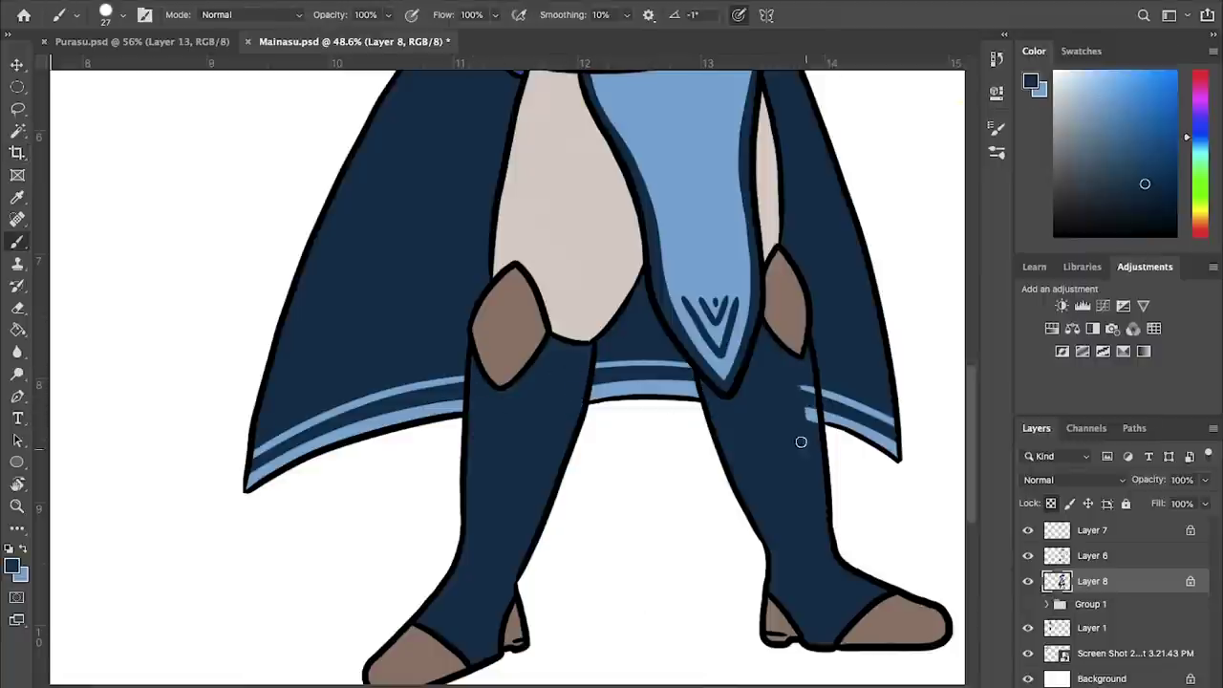
- Paint dark navy over the stray cape stripes overlapping the boot and save the document
drag(800, 442, 811, 414)
scroll(811, 414, up, 10)
scroll(619, 331, down, 2)
scroll(618, 332, right, 4)
scroll(560, 358, up, 4)
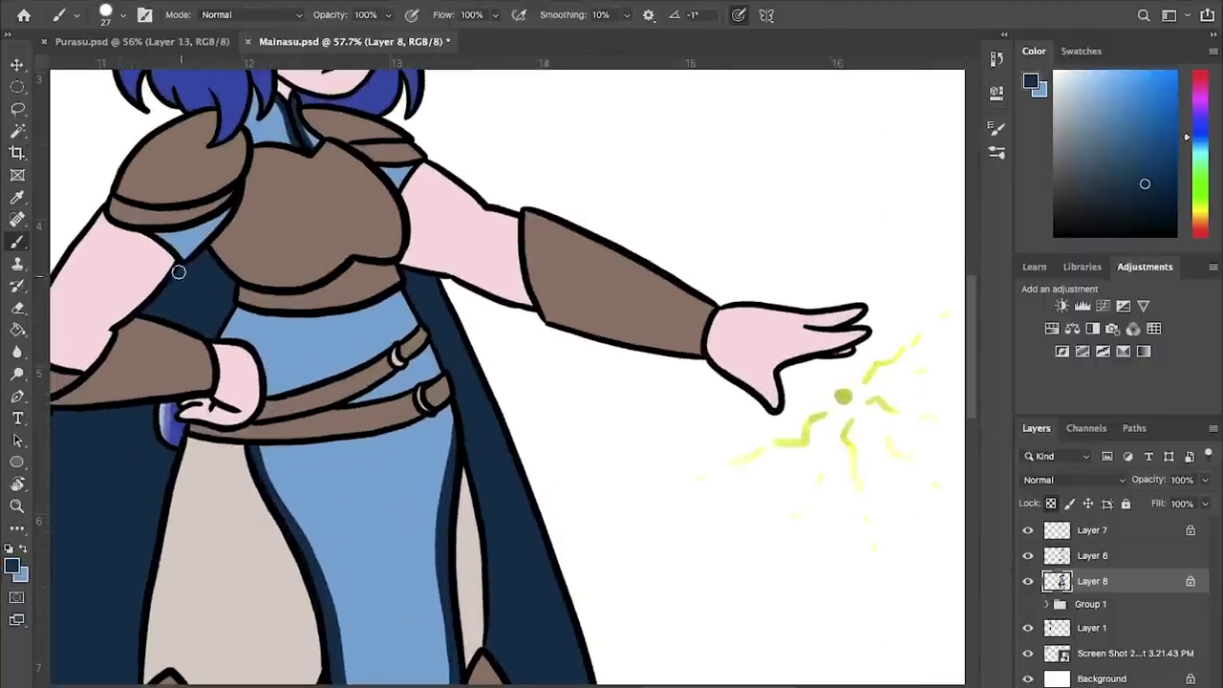
scroll(382, 279, left, 5)
scroll(382, 279, down, 2)
key(super+s)
- Sample the belt buckle's light beige and paint trim along the breastplate neckline and the near shoulder pad's lower edge
scroll(539, 357, up, 4)
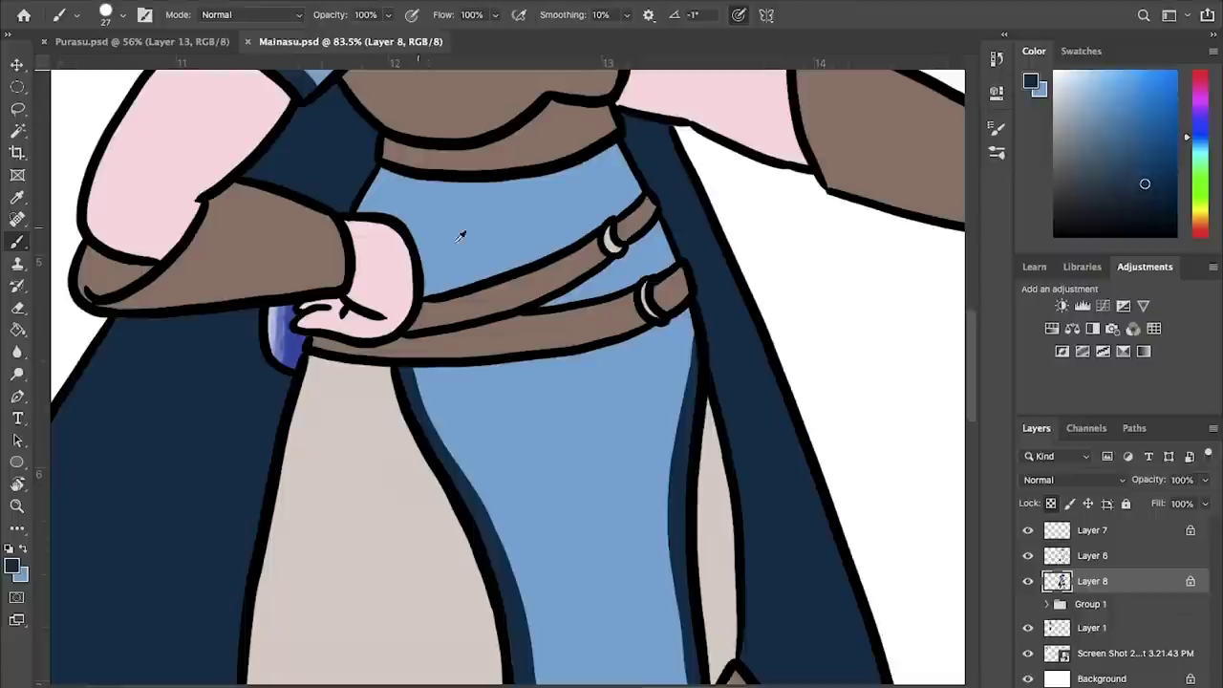
alt+click(608, 247)
scroll(409, 279, up, 8)
mouse_move(409, 280)
mouse_down()
mouse_move(524, 266)
mouse_move(494, 296)
mouse_up()
key(super+z)
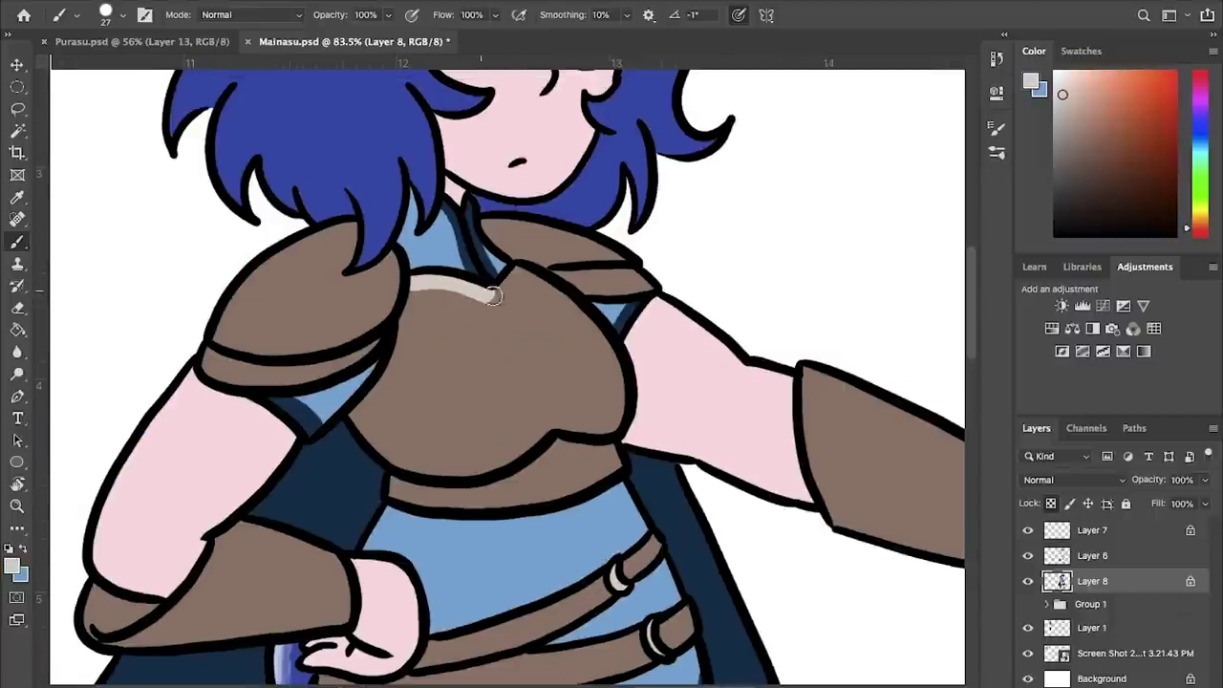
mouse_move(394, 304)
mouse_down()
mouse_move(214, 342)
mouse_move(391, 306)
mouse_move(218, 327)
mouse_move(394, 301)
mouse_up()
key(ctrl+z)
alt+click(215, 328)
key(super+z)
key(x)
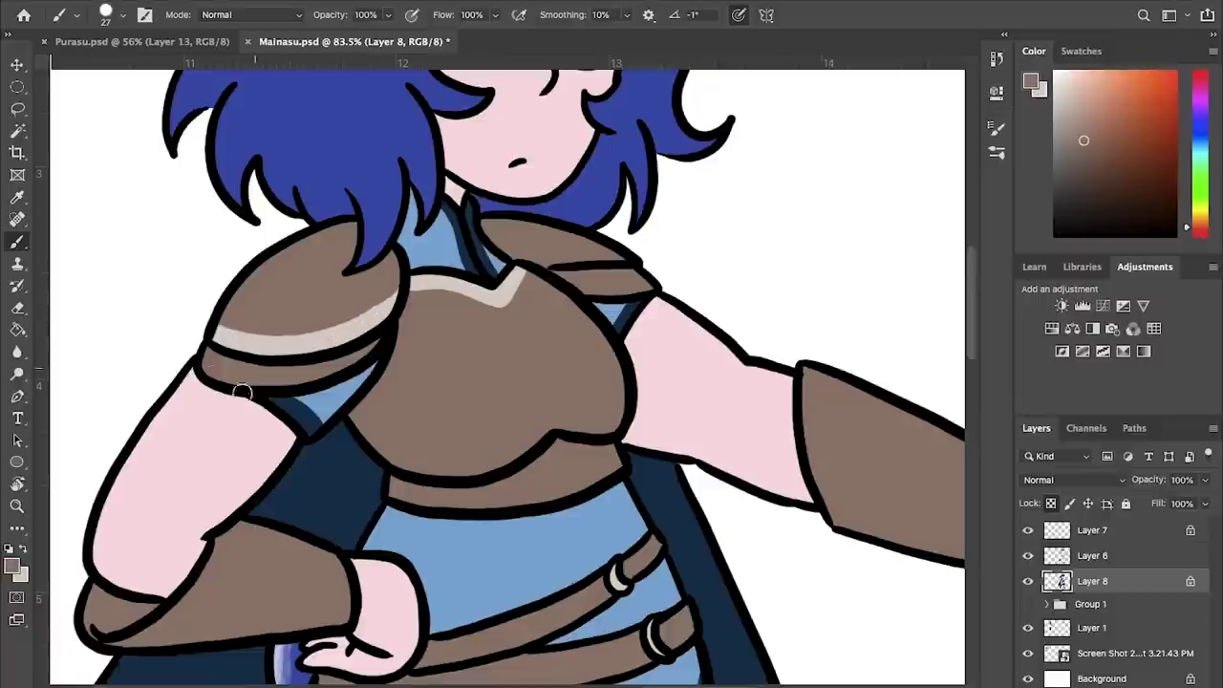
- Paint light beige trim along the near shoulder's lower plate and both far shoulder plates
alt+click(259, 333)
drag(205, 369, 387, 334)
drag(558, 290, 654, 280)
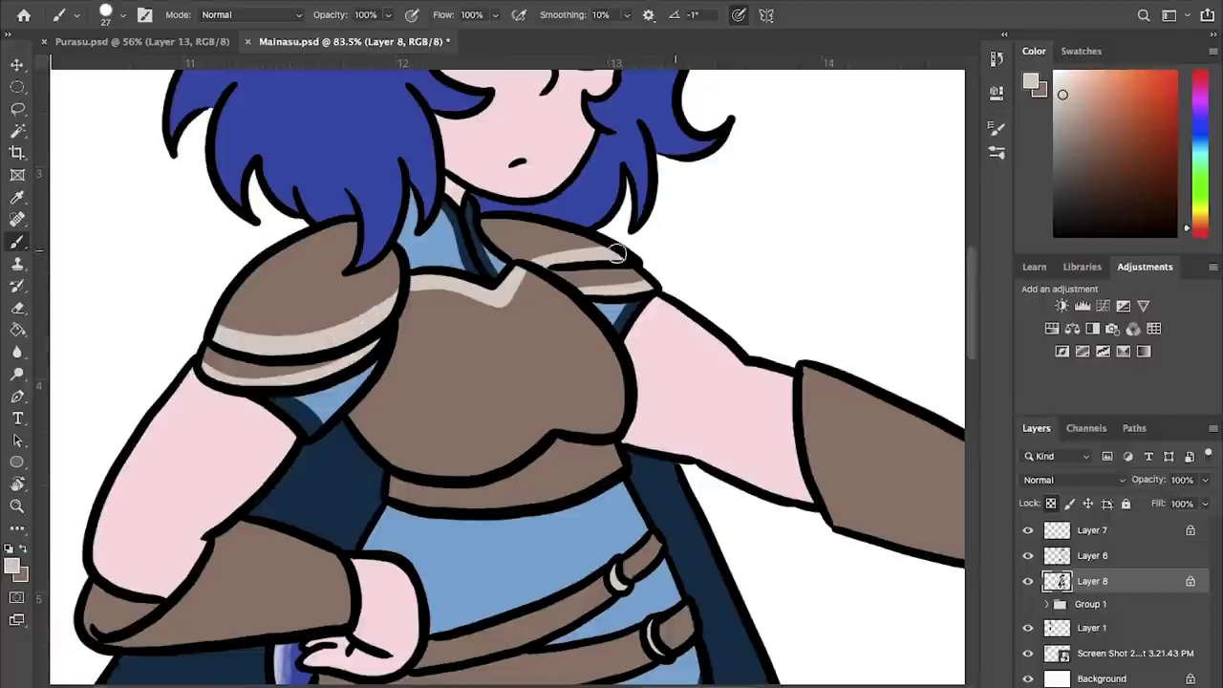
- Paint light trim along the armor's waistband with brown above it, and add two curved highlights on the upper breastplate
scroll(547, 351, down, 2)
scroll(548, 350, left, 3)
mouse_move(511, 405)
mouse_down()
mouse_move(730, 382)
mouse_move(643, 420)
mouse_up()
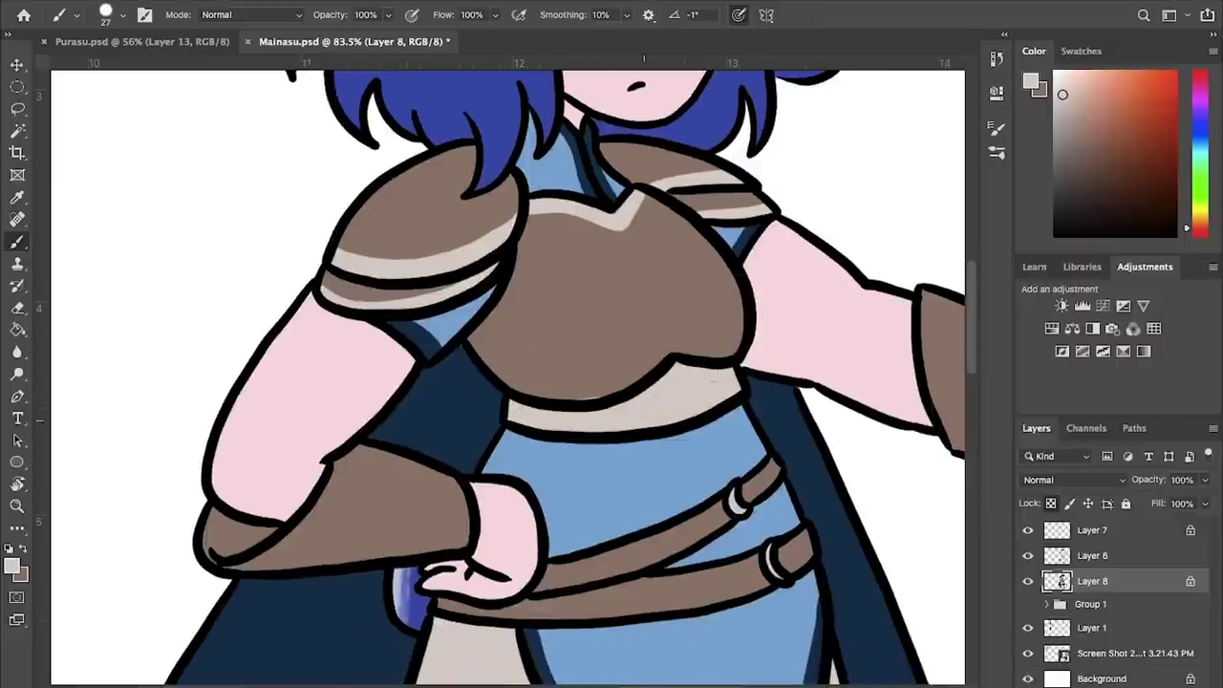
scroll(650, 287, right, 3)
scroll(649, 287, up, 1)
drag(437, 253, 515, 263)
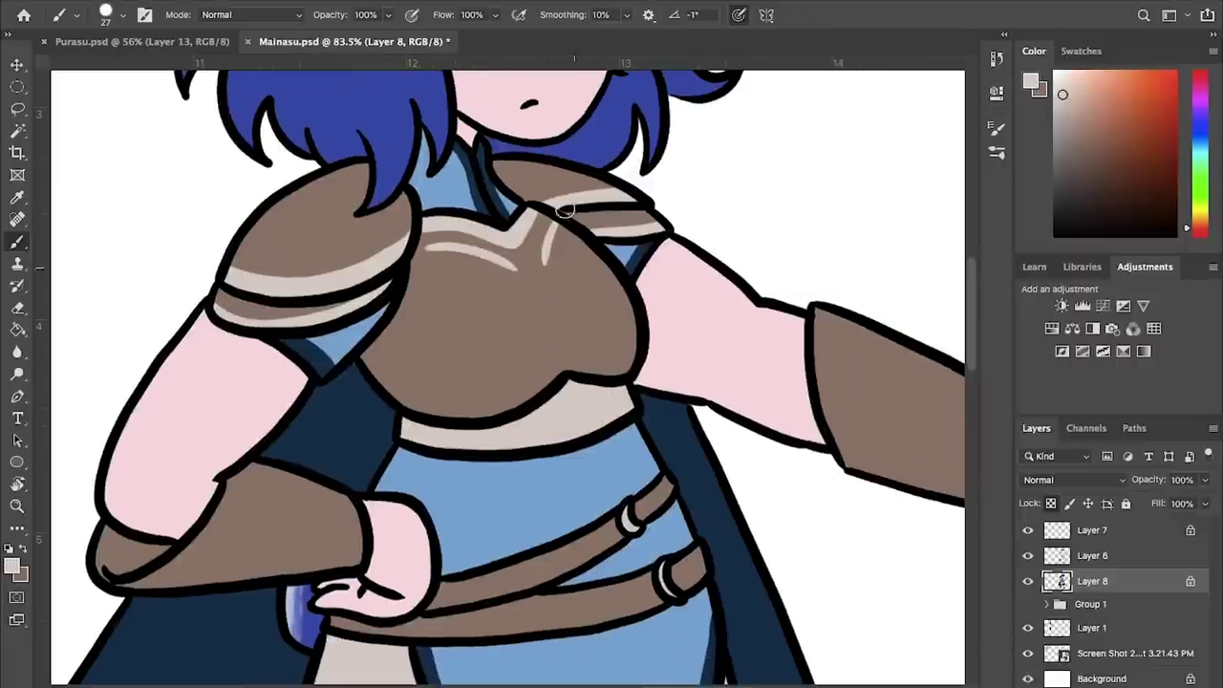
drag(422, 430, 605, 392)
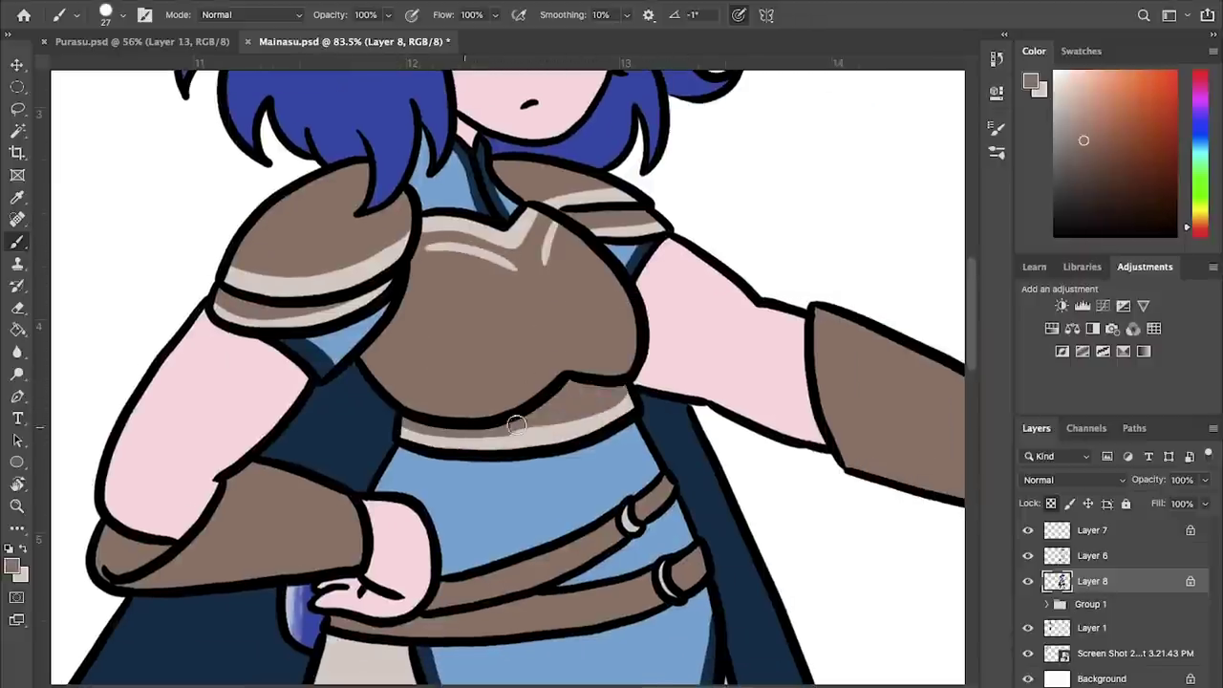
- Paint light beige trim and a parallel stripe on the outstretched arm's bracer, alternating with brown
scroll(618, 388, down, 5)
scroll(674, 216, up, 4)
key(x)
drag(674, 206, 751, 379)
drag(737, 252, 528, 313)
drag(471, 266, 522, 395)
key(x)
drag(494, 268, 529, 400)
mouse_move(477, 464)
mouse_down()
mouse_move(936, 356)
mouse_move(907, 357)
mouse_up()
- Paint matching light beige trim and stripe on the bent arm's bracer and save the document
drag(317, 360, 302, 356)
mouse_move(422, 286)
mouse_down()
mouse_move(349, 351)
mouse_move(336, 389)
mouse_up()
key(x)
drag(435, 278, 365, 394)
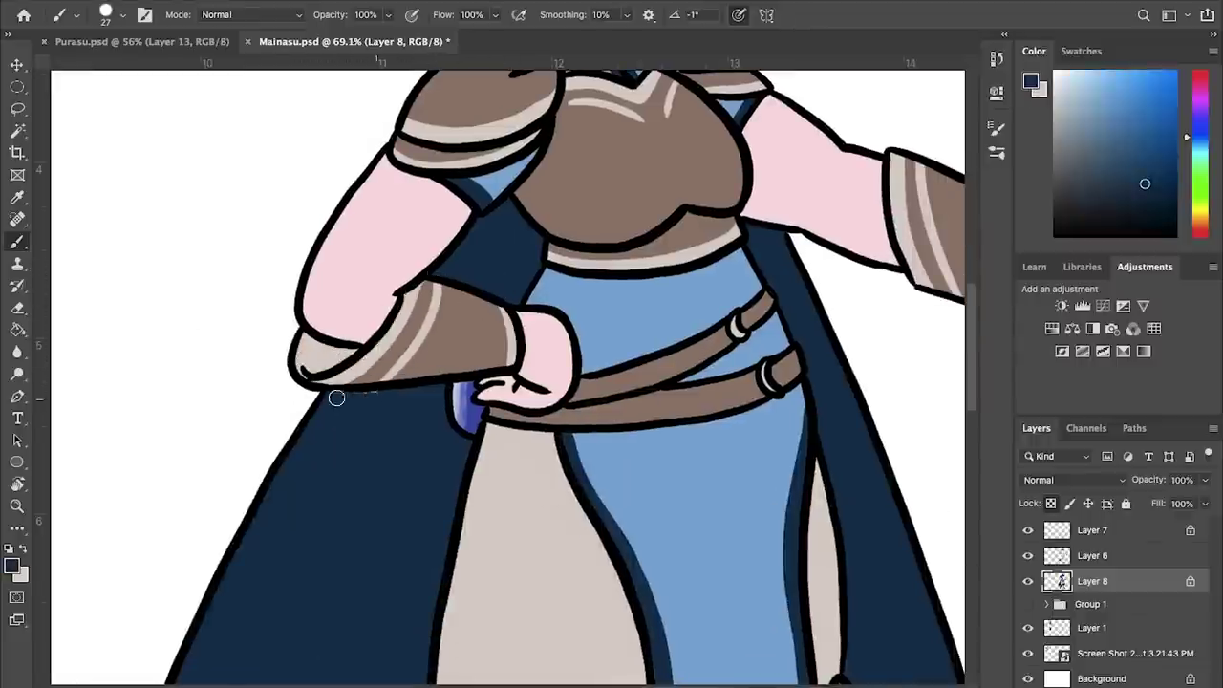
scroll(395, 396, down, 7)
alt+click(497, 200)
scroll(472, 467, up, 8)
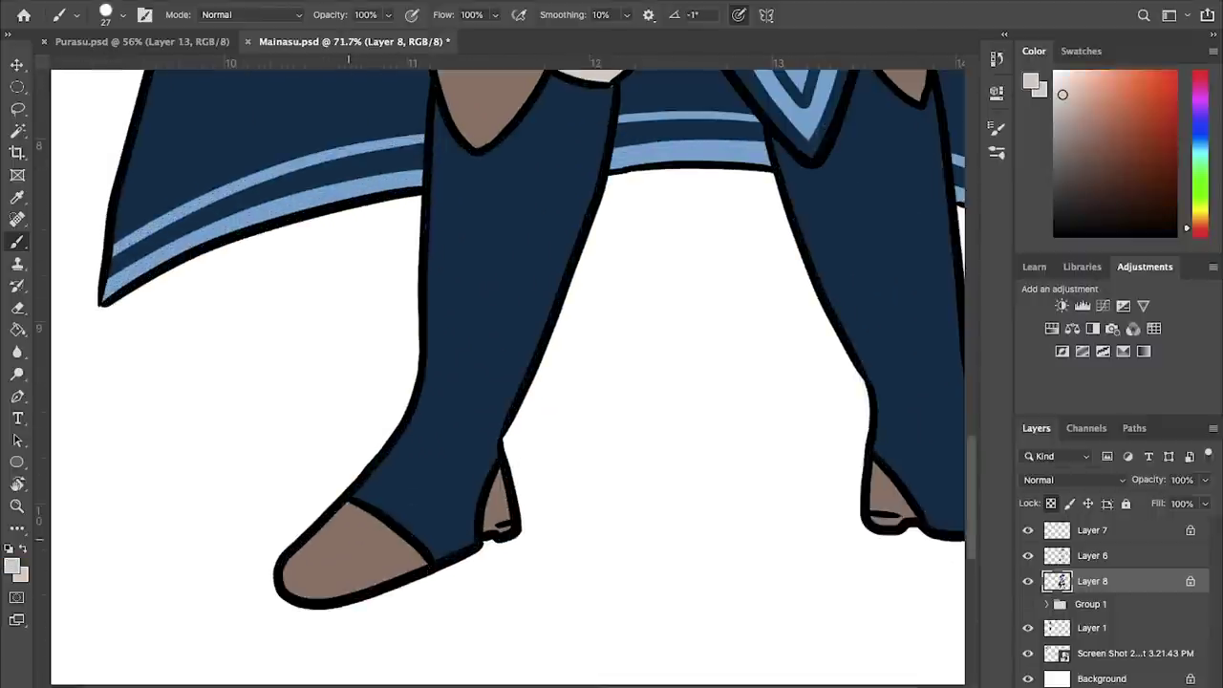
key(ctrl+0)
key(ctrl+s)
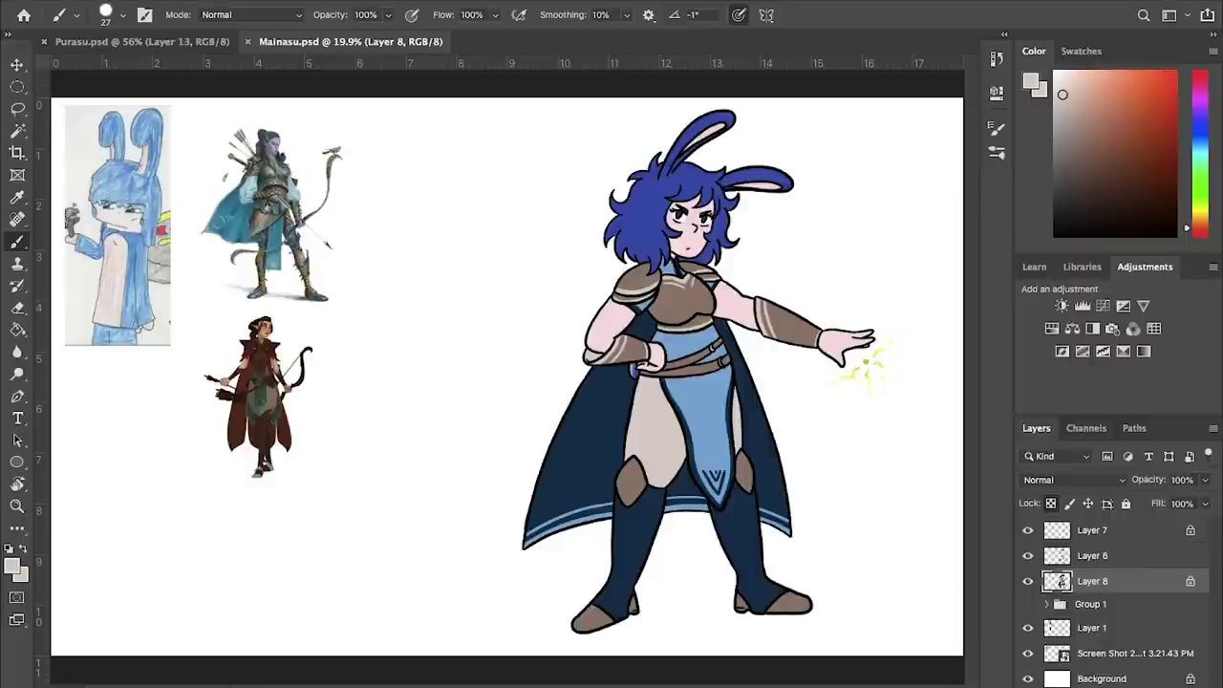
- Create a new layer clipped to Layer 8, set its opacity to 40%, and choose a near-black blue for shading
key(ctrl+alt+shift+n)
alt+click(1099, 594)
double_click(1182, 479)
text(40)
key(Return)
click(1199, 126)
click(1164, 219)
- Paint shadows on the hair behind the neck and on the locks around the face
scroll(745, 239, up, 9)
mouse_move(526, 466)
mouse_down()
mouse_move(581, 450)
mouse_move(614, 470)
mouse_up()
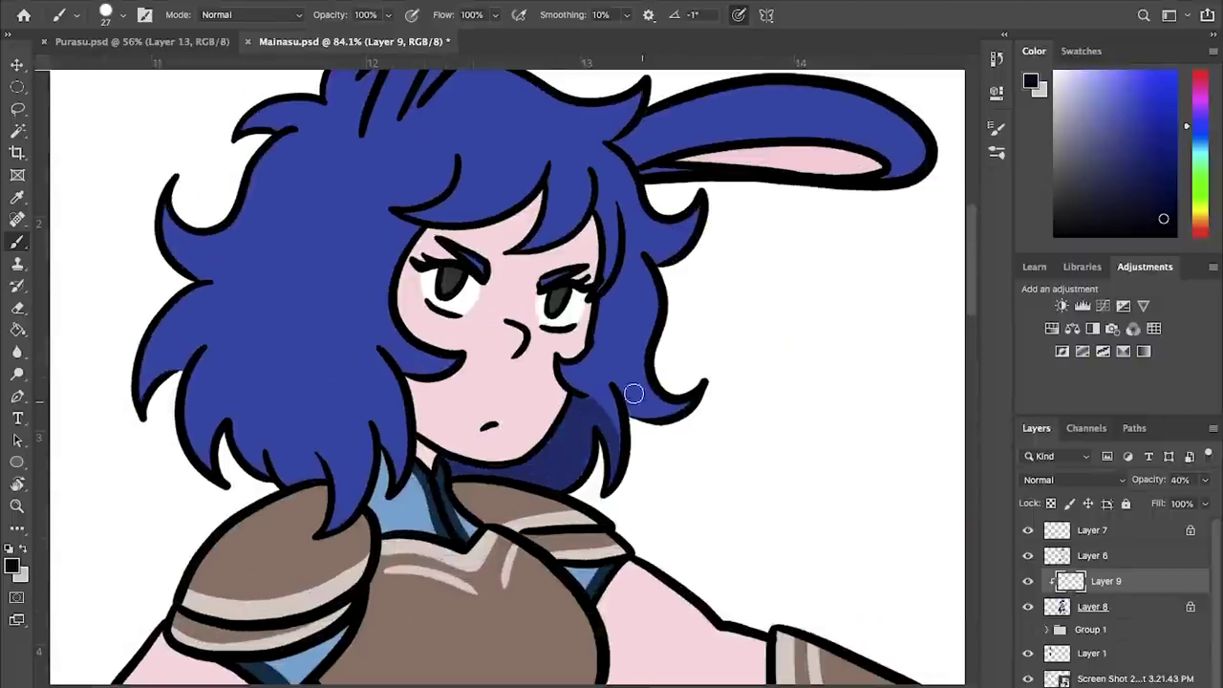
scroll(640, 246, up, 3)
mouse_move(573, 226)
mouse_down()
mouse_move(729, 251)
mouse_move(642, 243)
mouse_up()
scroll(611, 258, up, 4)
drag(395, 287, 441, 256)
mouse_move(430, 203)
mouse_down()
mouse_move(576, 85)
mouse_move(451, 185)
mouse_move(506, 227)
mouse_up()
scroll(452, 185, left, 5)
drag(433, 268, 386, 269)
drag(308, 358, 347, 415)
drag(288, 514, 331, 502)
drag(537, 345, 695, 330)
- Paint shadows on the upper hair locks and on the face beneath the fringe
scroll(669, 354, up, 5)
drag(812, 367, 658, 309)
drag(586, 350, 718, 311)
drag(733, 198, 752, 380)
mouse_move(735, 390)
mouse_down()
mouse_move(726, 288)
mouse_move(733, 320)
mouse_up()
drag(492, 183, 399, 258)
drag(784, 240, 742, 135)
mouse_move(747, 145)
mouse_down()
mouse_move(704, 261)
mouse_move(956, 167)
mouse_up()
drag(611, 222, 652, 361)
drag(642, 371, 663, 491)
drag(704, 365, 581, 461)
drag(705, 174, 608, 226)
- Shade the nose, neck and lower hair tips, and add the hair's cast shadow on the near shoulder pad
drag(527, 279, 598, 269)
drag(733, 306, 825, 289)
drag(690, 272, 668, 346)
drag(806, 399, 768, 407)
mouse_move(462, 540)
mouse_down()
mouse_move(603, 375)
mouse_move(588, 499)
mouse_up()
drag(497, 420, 502, 540)
key(e)
key(b)
mouse_move(480, 441)
mouse_down()
mouse_move(423, 401)
mouse_move(473, 417)
mouse_up()
key(e)
key(b)
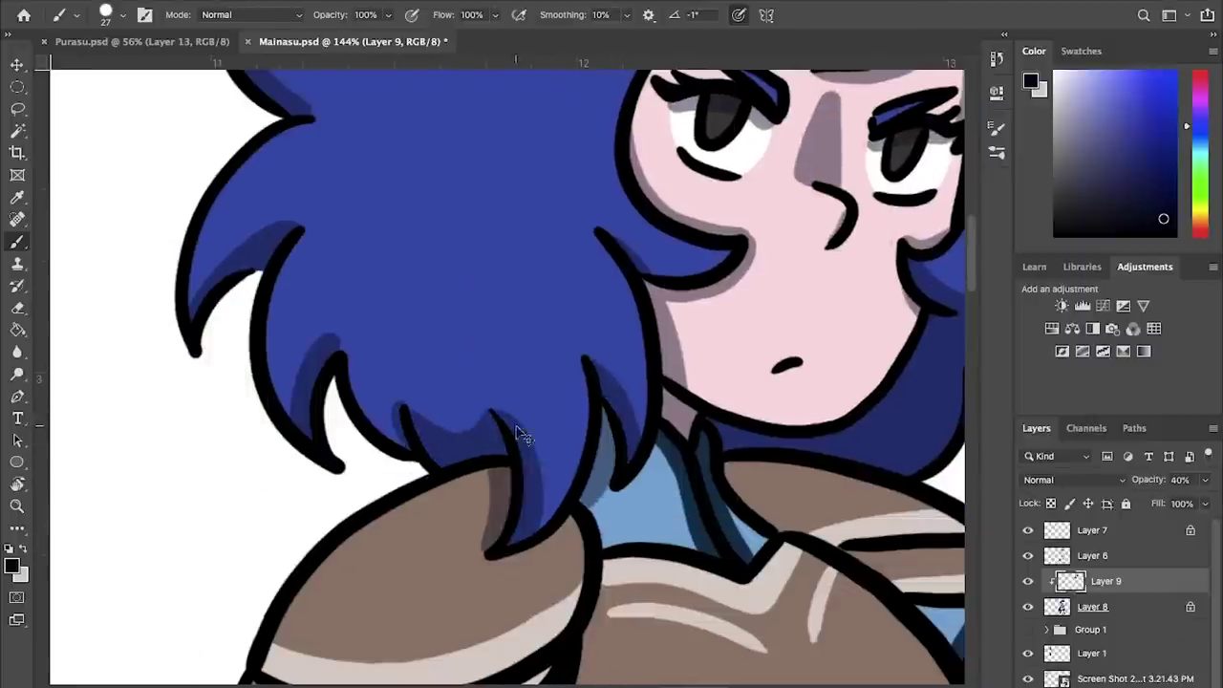
- Paint shadows on the collar and the far shoulder plates below the hair
drag(702, 348, 598, 219)
drag(550, 317, 496, 424)
drag(639, 387, 383, 297)
mouse_move(406, 284)
mouse_down()
mouse_move(502, 322)
mouse_move(639, 346)
mouse_up()
drag(707, 382, 376, 329)
mouse_move(305, 365)
mouse_down()
mouse_move(303, 569)
mouse_move(526, 551)
mouse_move(526, 191)
mouse_up()
drag(324, 253, 469, 576)
- Sample a color from Layer 8, retouch a small spot on Layer 6, and return to Layer 9
click(1092, 607)
alt+click(521, 583)
click(1056, 235)
click(1105, 580)
click(1074, 555)
drag(418, 471, 418, 497)
key(x)
click(1105, 581)
- Shade the outstretched arm and its bracer on Layer 9, and sample a color from Layer 8
drag(611, 172, 323, 301)
mouse_move(306, 198)
mouse_down()
mouse_move(650, 524)
mouse_move(706, 537)
mouse_up()
drag(556, 500, 293, 399)
drag(463, 353, 830, 426)
drag(685, 377, 812, 348)
click(1092, 606)
alt+click(592, 411)
click(1105, 581)
key(x)
- Paint shadows on the near shoulder pad, its lower plate and the sleeve beneath it
drag(229, 362, 653, 417)
mouse_move(329, 143)
mouse_down()
mouse_move(372, 212)
mouse_move(297, 275)
mouse_up()
mouse_move(413, 163)
mouse_down()
mouse_move(354, 440)
mouse_move(230, 520)
mouse_up()
drag(353, 286, 200, 342)
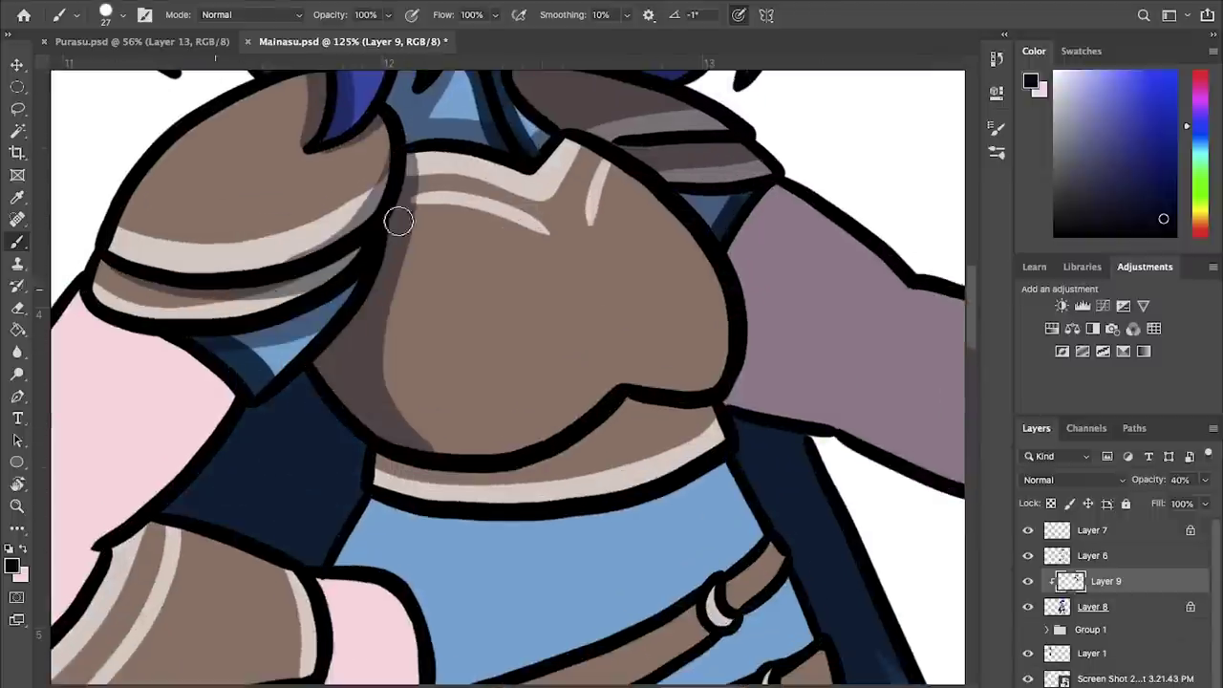
drag(387, 144, 244, 272)
drag(298, 298, 239, 310)
- Shade the breastplate's side nearest the bent arm and the waistband directly beneath it
drag(396, 287, 477, 445)
mouse_move(616, 406)
mouse_down()
mouse_move(377, 470)
mouse_move(435, 489)
mouse_up()
mouse_move(626, 405)
mouse_down()
mouse_move(709, 409)
mouse_move(625, 381)
mouse_up()
- Paint shadows on the blue tunic beneath the armor's waistband and along its side
scroll(487, 376, down, 2)
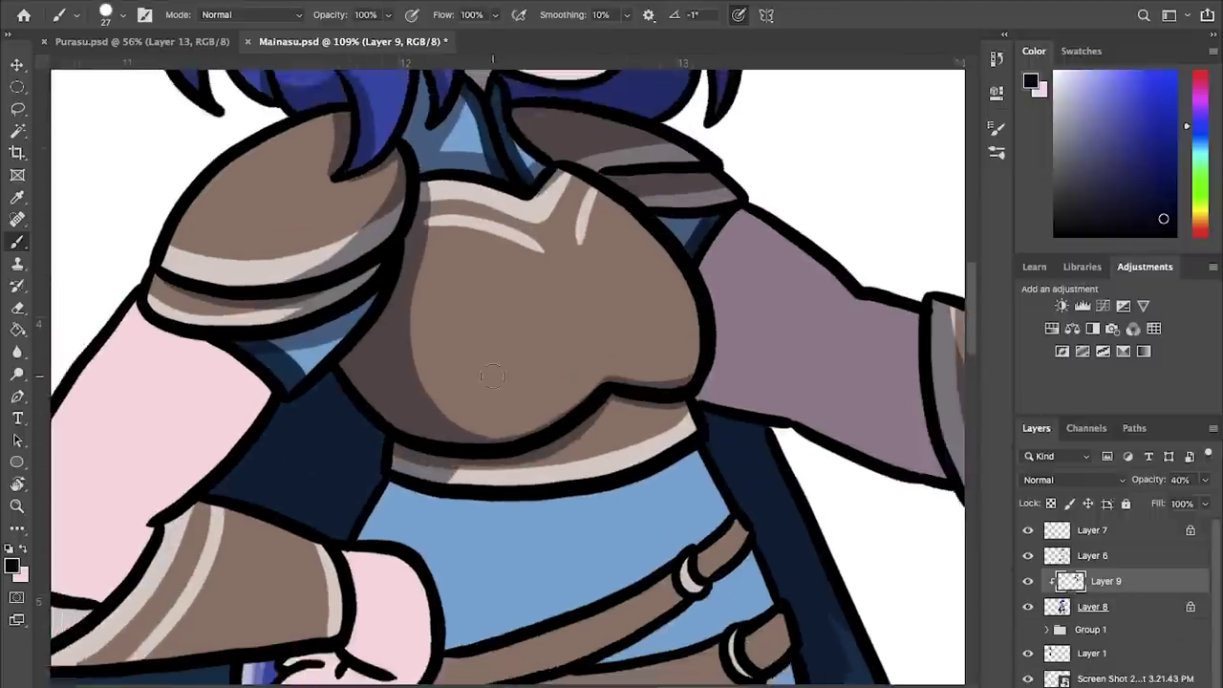
scroll(492, 376, down, 3)
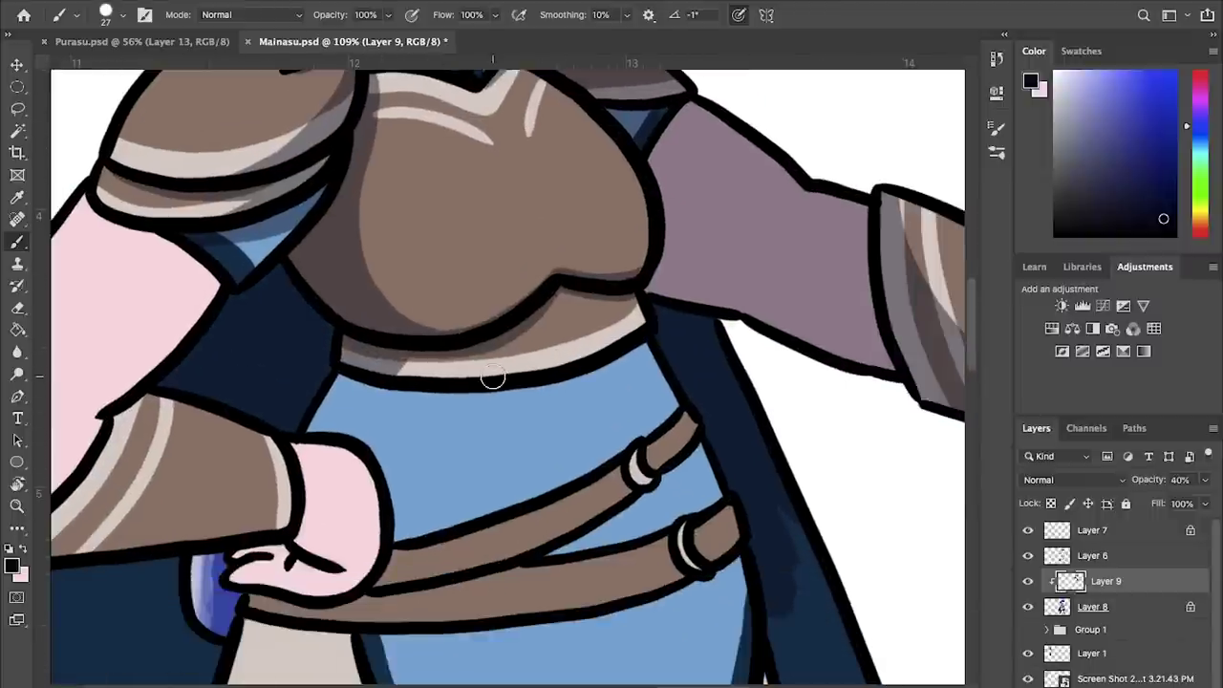
scroll(493, 377, down, 2)
scroll(493, 377, left, 1)
scroll(511, 305, down, 2)
drag(430, 277, 725, 236)
drag(468, 289, 474, 443)
scroll(573, 319, right, 5)
drag(640, 573, 576, 319)
- Shade the belts, the hand on the hip and the bent arm's bracer, undoing the last stray stroke
scroll(478, 382, left, 5)
drag(277, 439, 380, 447)
drag(420, 390, 395, 424)
mouse_move(728, 275)
mouse_down()
mouse_move(471, 423)
mouse_move(390, 440)
mouse_up()
drag(646, 300, 676, 294)
drag(423, 415, 659, 321)
mouse_move(601, 382)
mouse_down()
mouse_move(665, 373)
mouse_move(868, 300)
mouse_up()
mouse_move(421, 330)
mouse_down()
mouse_move(435, 398)
mouse_move(500, 334)
mouse_move(510, 222)
mouse_move(624, 384)
mouse_up()
drag(459, 307, 621, 372)
key(ctrl+z)
key(e)
key(b)
- Paint a shadow along the inner side of the bent upper arm and trim its edge with the eraser
mouse_move(423, 107)
mouse_down()
mouse_move(483, 131)
mouse_move(382, 389)
mouse_up()
mouse_move(355, 406)
mouse_down()
mouse_move(284, 413)
mouse_move(353, 413)
mouse_up()
drag(418, 80, 503, 235)
drag(520, 248, 363, 500)
drag(405, 453, 451, 411)
key(e)
mouse_move(516, 250)
mouse_down()
mouse_move(453, 415)
mouse_move(369, 478)
mouse_up()
key(b)
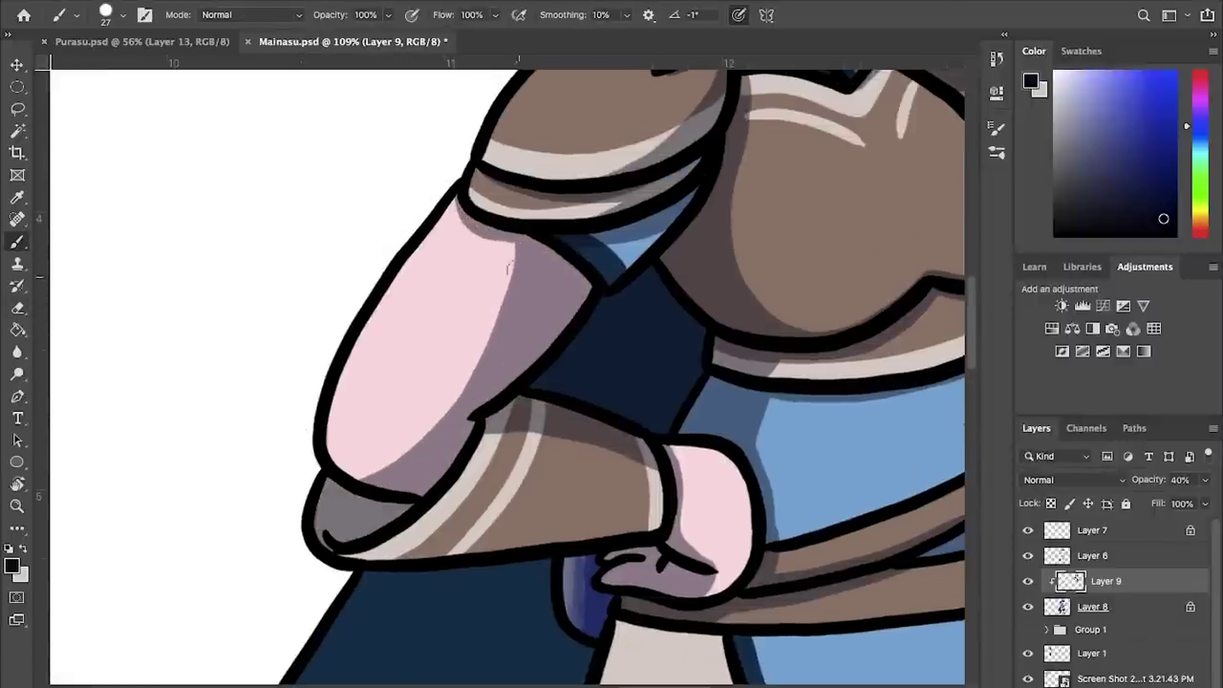
- Erase more of the bent upper arm's shadow to narrow it into a smooth curve along the inner edge
key(e)
drag(525, 251, 422, 443)
key(b)
key(e)
mouse_move(548, 268)
mouse_down()
mouse_move(361, 477)
mouse_move(403, 453)
mouse_up()
key(b)
key(super+minus)
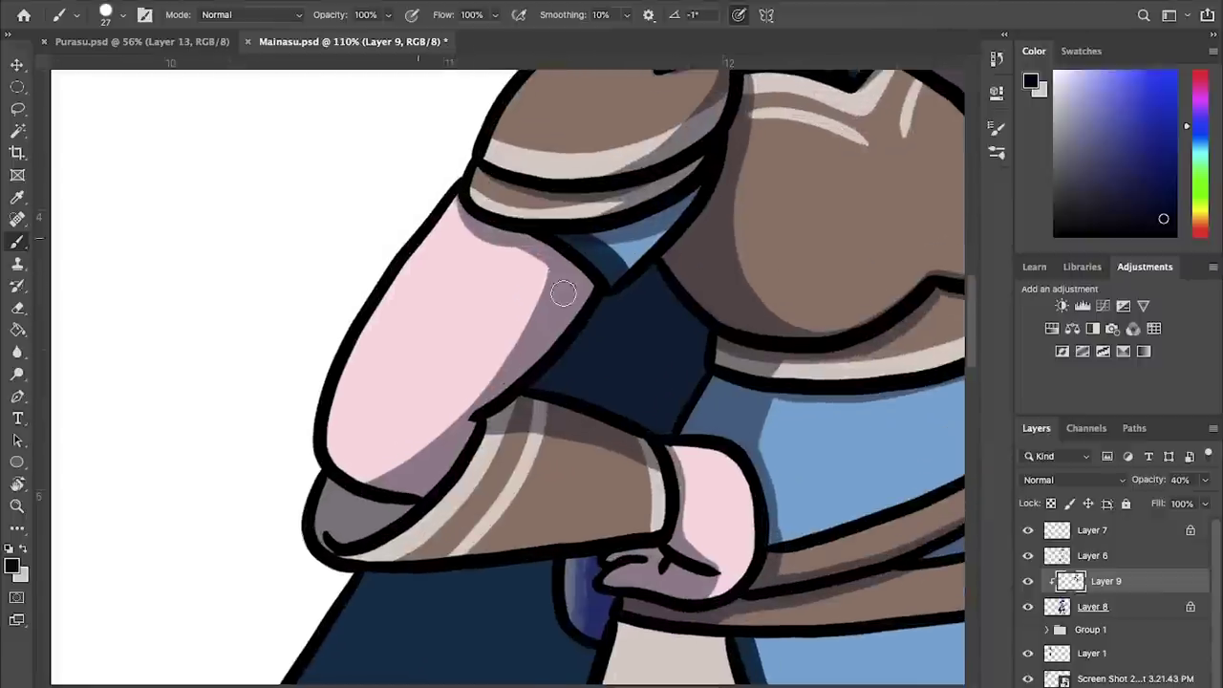
- Shade the near thigh beside the tunic panel, the whole far thigh and the cape behind it
scroll(477, 423, up, 1)
scroll(545, 429, down, 2)
key(e)
scroll(642, 466, up, 1)
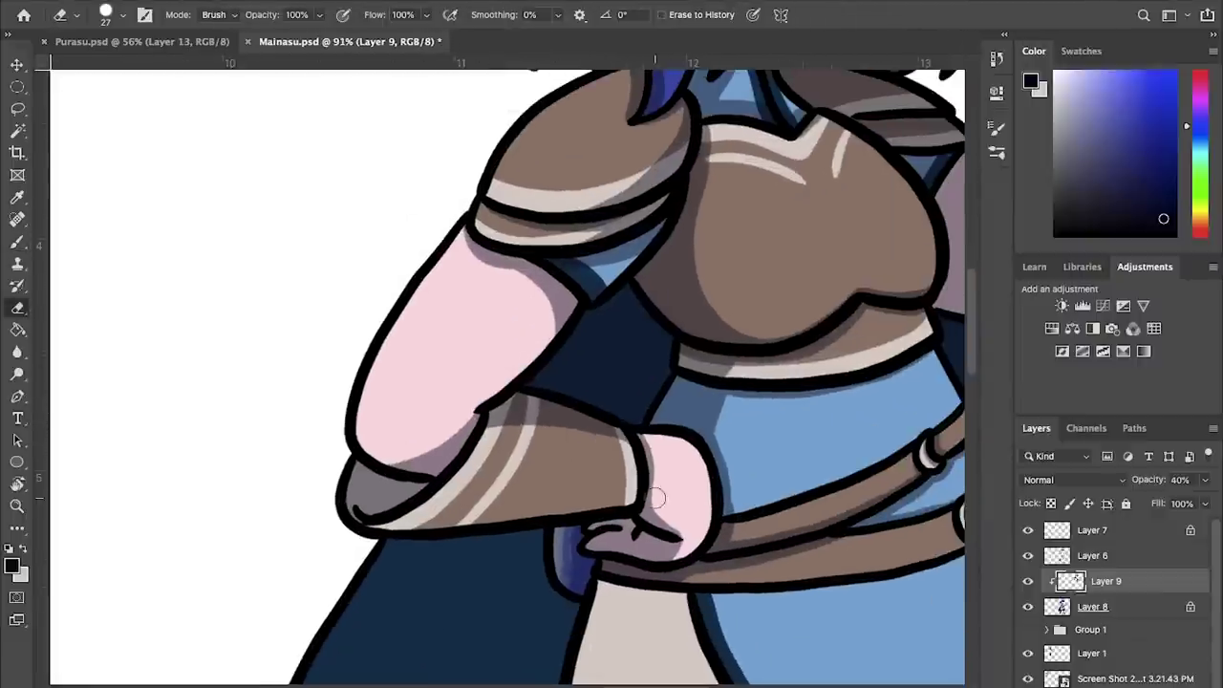
key(b)
scroll(656, 498, down, 3)
scroll(656, 498, right, 2)
scroll(682, 315, down, 5)
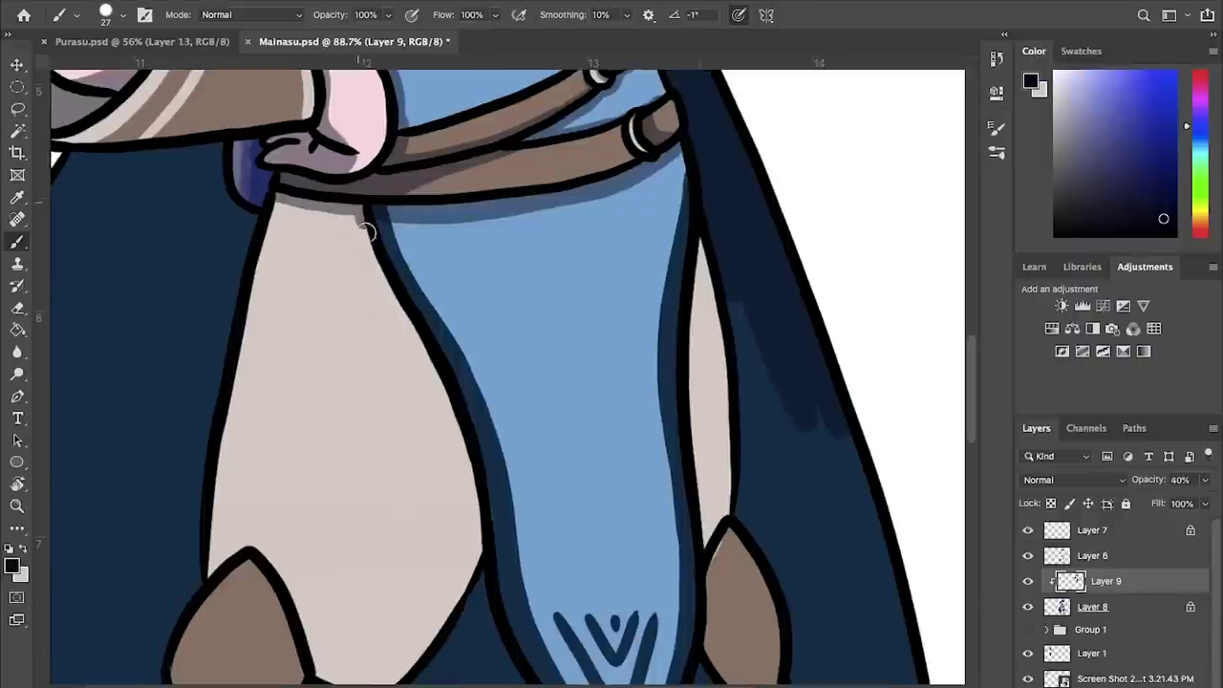
scroll(528, 263, right, 2)
scroll(528, 263, up, 1)
drag(571, 239, 683, 478)
drag(520, 182, 532, 434)
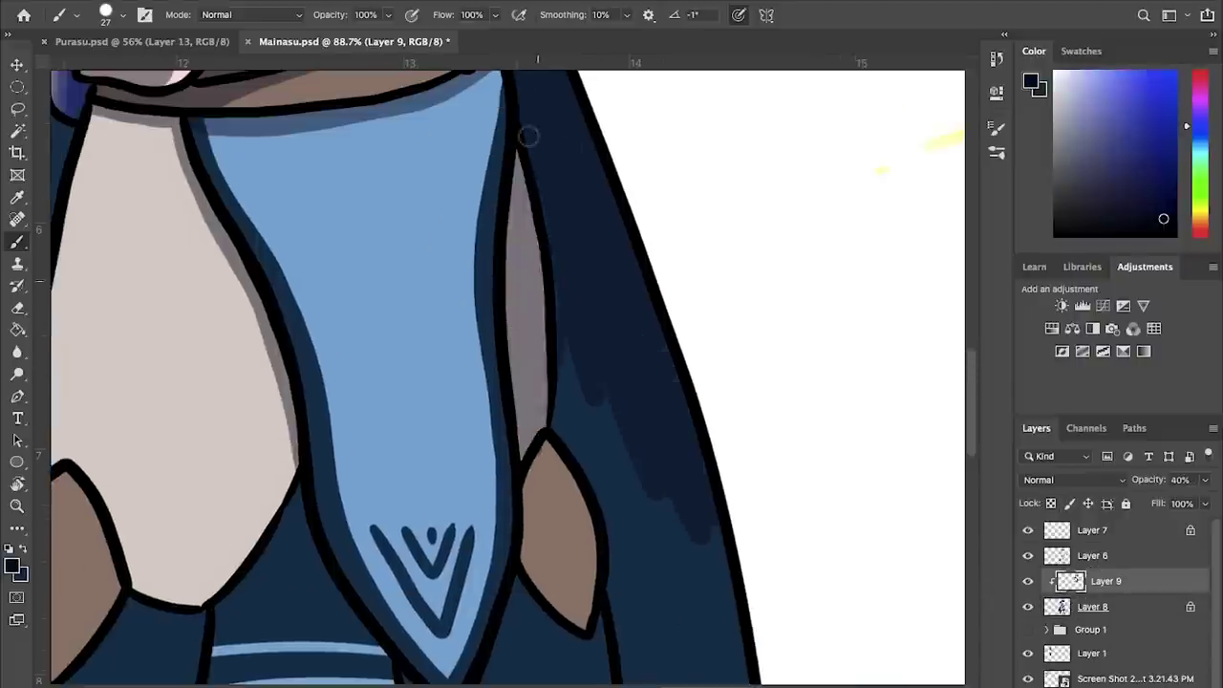
- Extend the cape shadow down behind the far leg and across the cape section between the legs
scroll(535, 382, down, 4)
drag(526, 229, 516, 335)
drag(597, 229, 726, 563)
drag(621, 497, 602, 277)
drag(564, 372, 535, 269)
mouse_move(191, 478)
mouse_down()
mouse_move(281, 270)
mouse_move(361, 473)
mouse_up()
scroll(382, 420, left, 4)
drag(516, 391, 578, 516)
- Paint a shadow along the near thigh's inner and lower edges and trim it with the eraser
click(1092, 606)
click(1105, 580)
scroll(478, 334, up, 4)
drag(387, 268, 375, 181)
scroll(478, 382, down, 4)
drag(576, 459, 519, 548)
scroll(519, 548, down, 5)
mouse_move(477, 177)
mouse_down()
mouse_move(467, 469)
mouse_move(420, 305)
mouse_up()
scroll(478, 286, up, 4)
key(e)
drag(501, 218, 532, 342)
key(b)
- Paint shadows on both knee guards, down the far boot and on the heels
scroll(532, 382, down, 6)
drag(460, 491, 499, 541)
drag(499, 372, 537, 546)
drag(686, 466, 600, 545)
alt+scroll(655, 513, down, 3)
mouse_move(530, 216)
mouse_down()
mouse_move(557, 448)
mouse_move(598, 632)
mouse_up()
drag(334, 152, 529, 490)
drag(535, 344, 465, 543)
mouse_move(369, 435)
mouse_down()
mouse_move(415, 532)
mouse_move(460, 537)
mouse_up()
drag(365, 446, 340, 604)
mouse_move(340, 604)
mouse_down()
mouse_move(377, 548)
mouse_move(385, 564)
mouse_up()
drag(386, 552, 483, 427)
scroll(483, 427, down, 3)
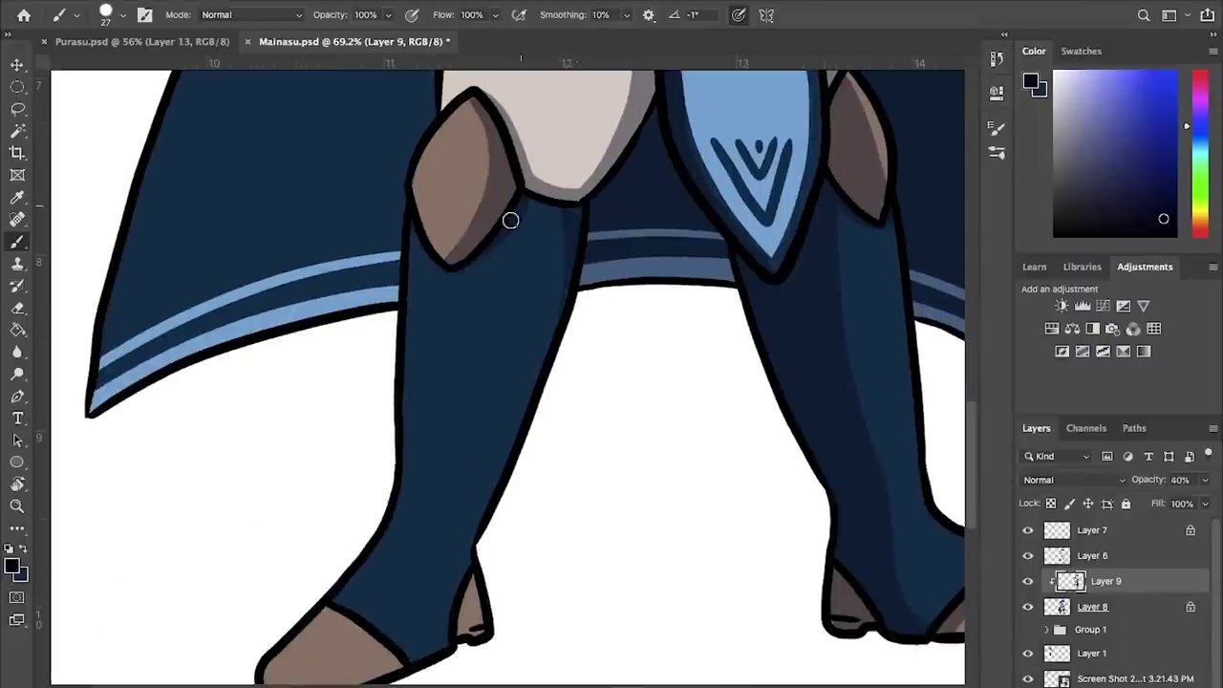
- Shade the upper part of the near boot and the strip of cape beside the near leg
drag(598, 316, 646, 186)
drag(375, 483, 441, 535)
drag(487, 97, 608, 374)
drag(596, 234, 545, 428)
drag(587, 191, 533, 414)
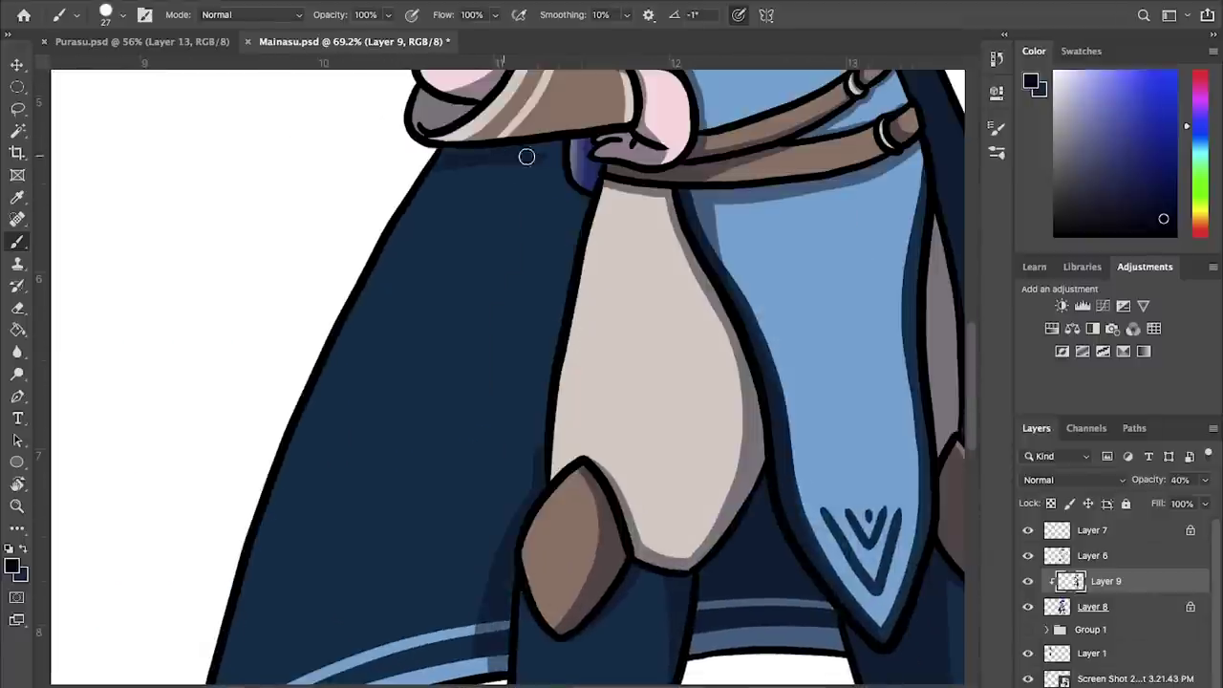
- Paint the cape shadow beneath the bent arm and down its near side, undoing the last stroke
drag(526, 156, 529, 449)
drag(530, 401, 483, 401)
drag(528, 180, 565, 116)
drag(441, 244, 394, 577)
mouse_move(395, 578)
mouse_down()
mouse_move(459, 421)
mouse_move(513, 372)
mouse_move(573, 175)
mouse_move(489, 250)
mouse_move(384, 589)
mouse_up()
drag(593, 143, 363, 458)
drag(353, 232, 417, 232)
drag(293, 293, 393, 199)
key(super+z)
- Widen the tunic panel's shadow into a rounded curve beneath the belt at the near thigh
scroll(503, 397, down, 5)
drag(573, 191, 573, 411)
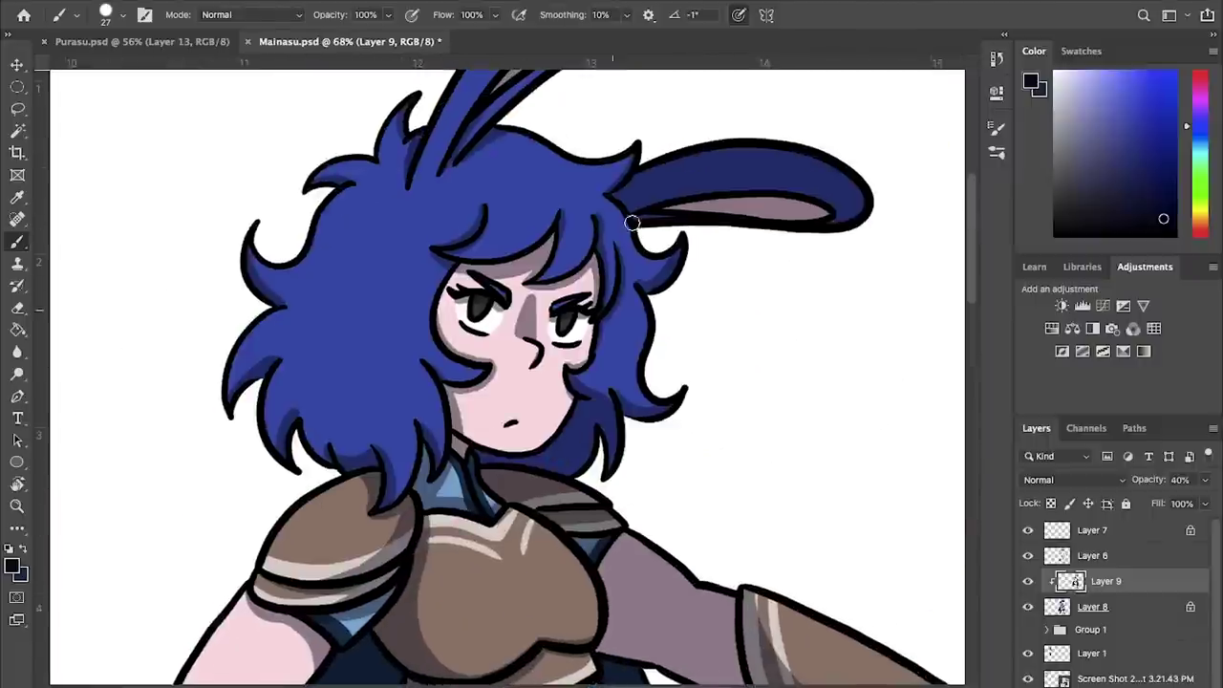
drag(573, 239, 516, 411)
drag(459, 293, 566, 221)
drag(589, 668, 599, 495)
scroll(599, 493, up, 3)
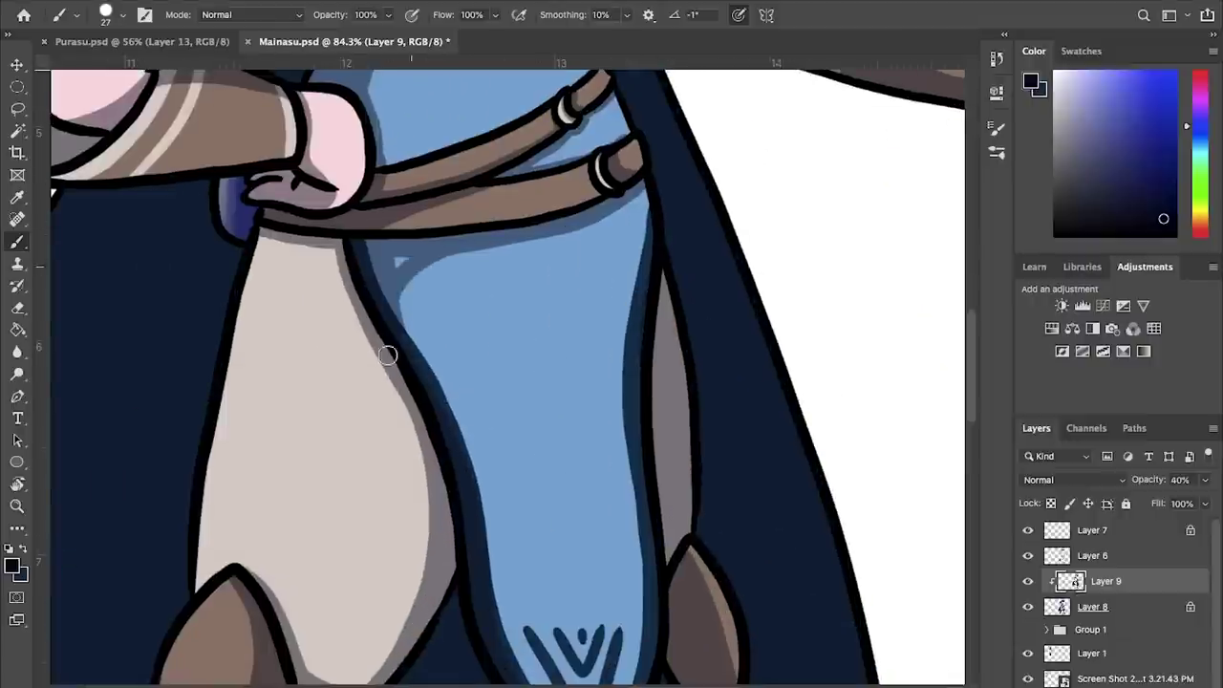
scroll(263, 368, down, 2)
scroll(391, 391, down, 3)
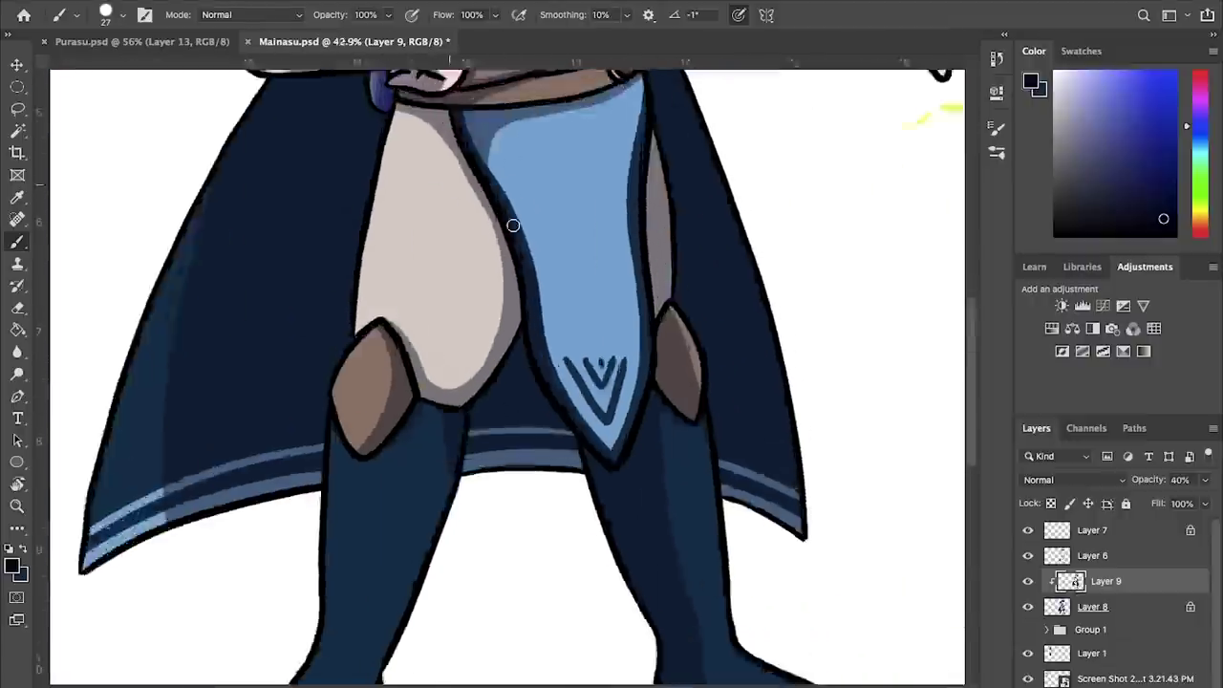
scroll(478, 334, up, 3)
scroll(500, 281, down, 1)
scroll(756, 387, down, 2)
- Paint subtle white highlights on the character on a clipped layer at 20% opacity
mouse_move(755, 387)
mouse_down()
mouse_move(732, 127)
mouse_move(723, 379)
mouse_move(741, 462)
mouse_up()
drag(707, 163, 726, 390)
scroll(726, 390, down, 3)
drag(626, 301, 582, 596)
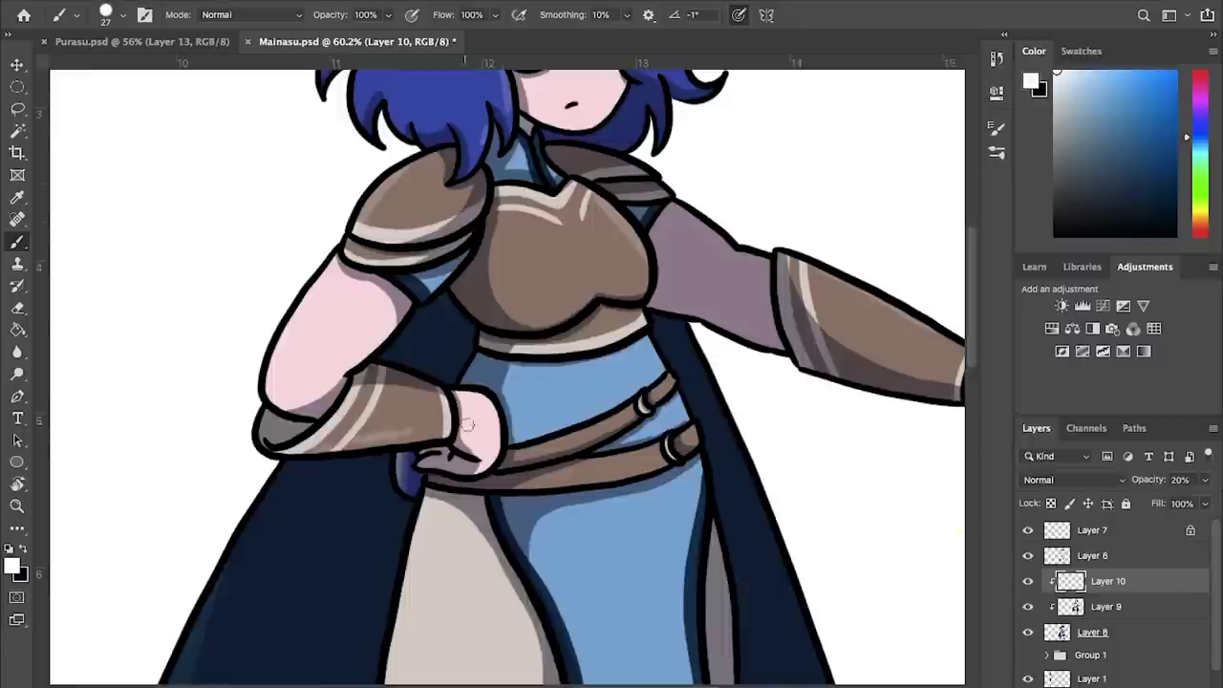
drag(629, 473, 469, 193)
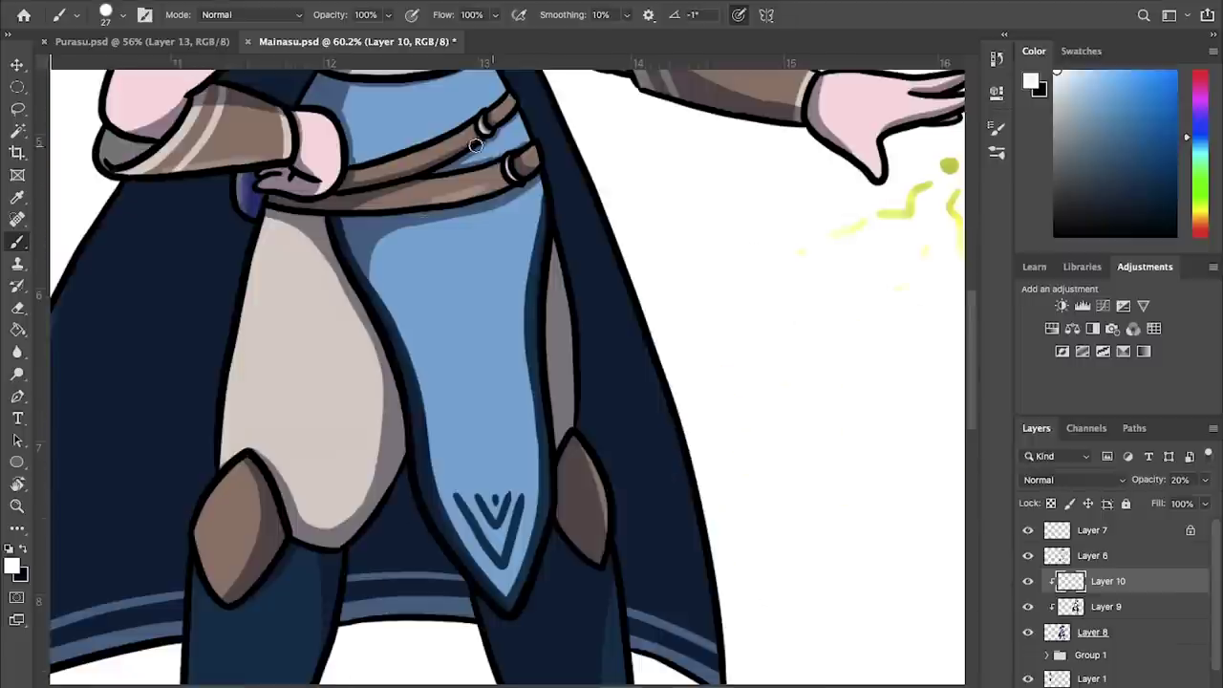
drag(570, 519, 685, 127)
drag(221, 520, 185, 583)
drag(746, 281, 908, 429)
drag(650, 124, 486, 582)
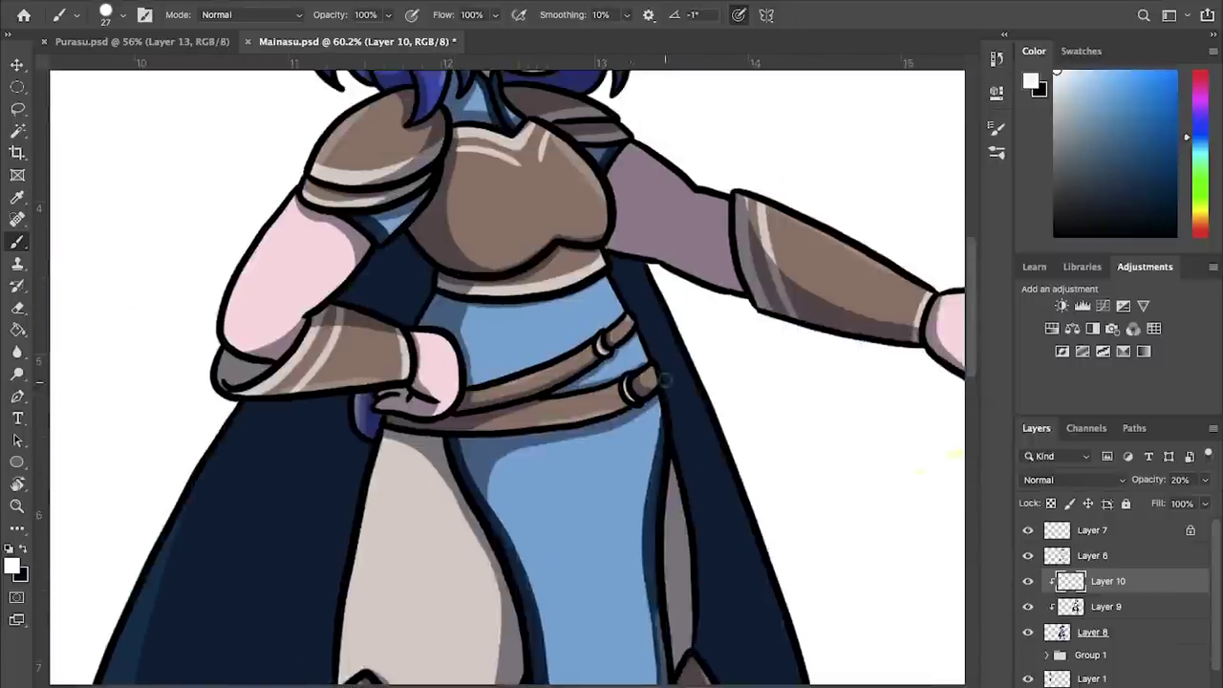
- Paint white glints in the eyes on a separate top layer and add soft color accents with a 20% opacity brush
scroll(486, 497, down, 5)
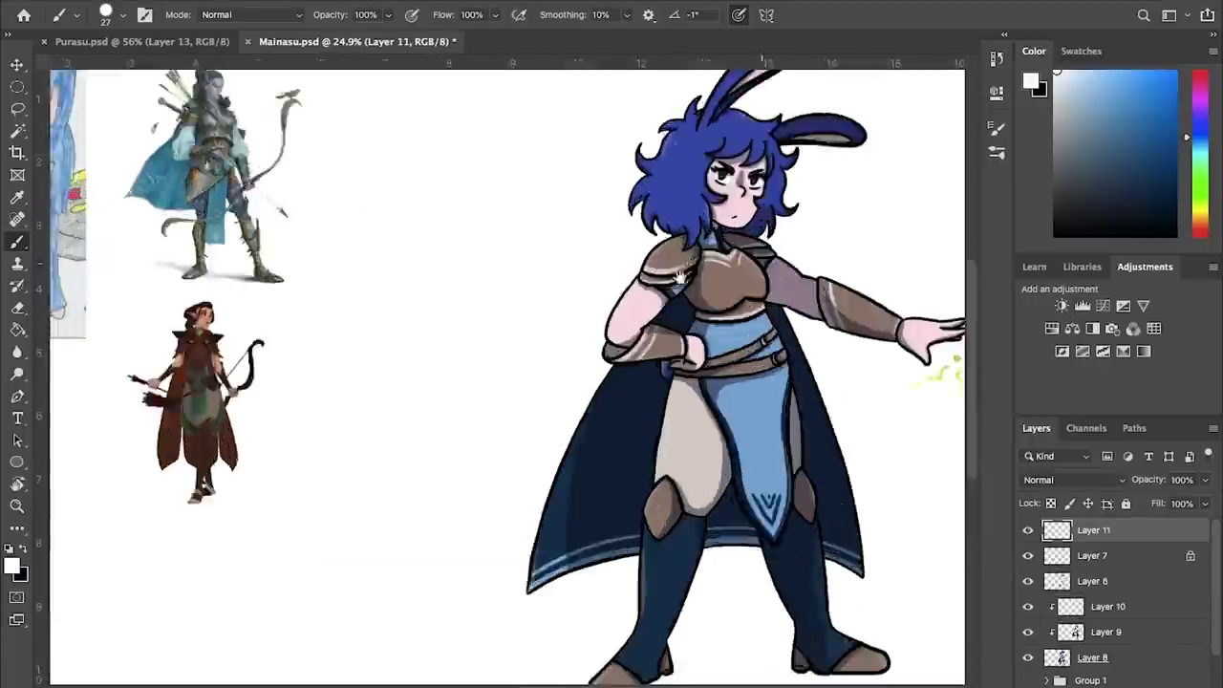
scroll(494, 353, up, 6)
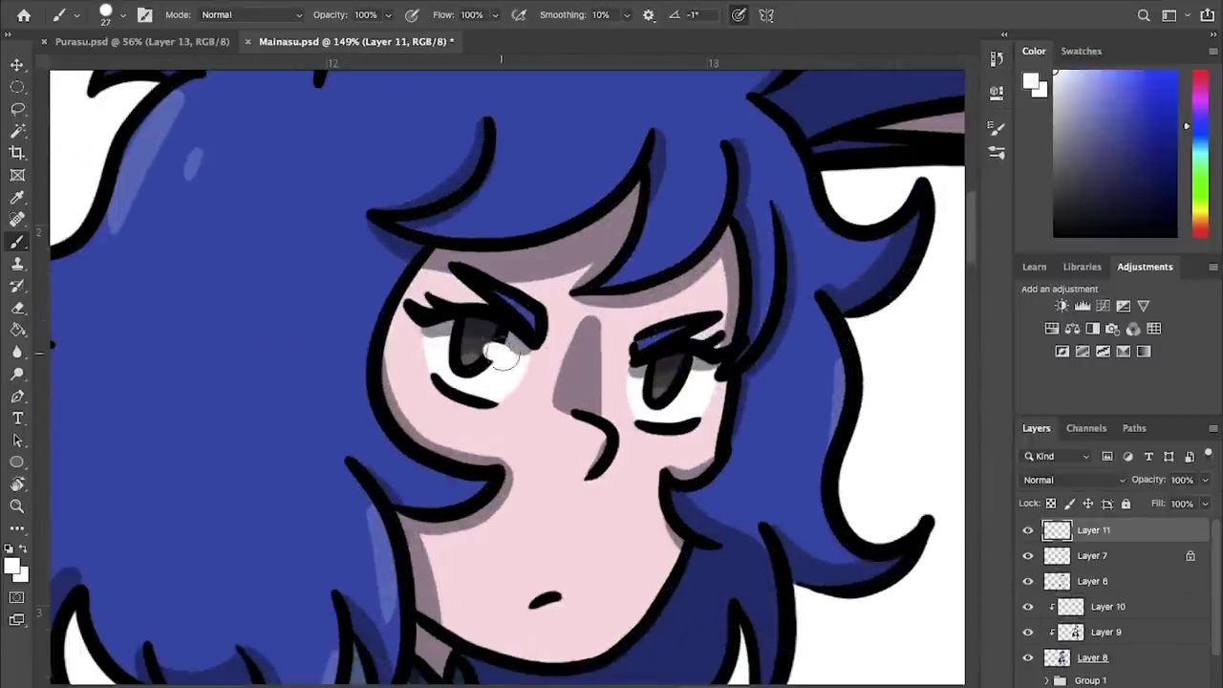
alt+click(590, 323)
scroll(673, 470, down, 4)
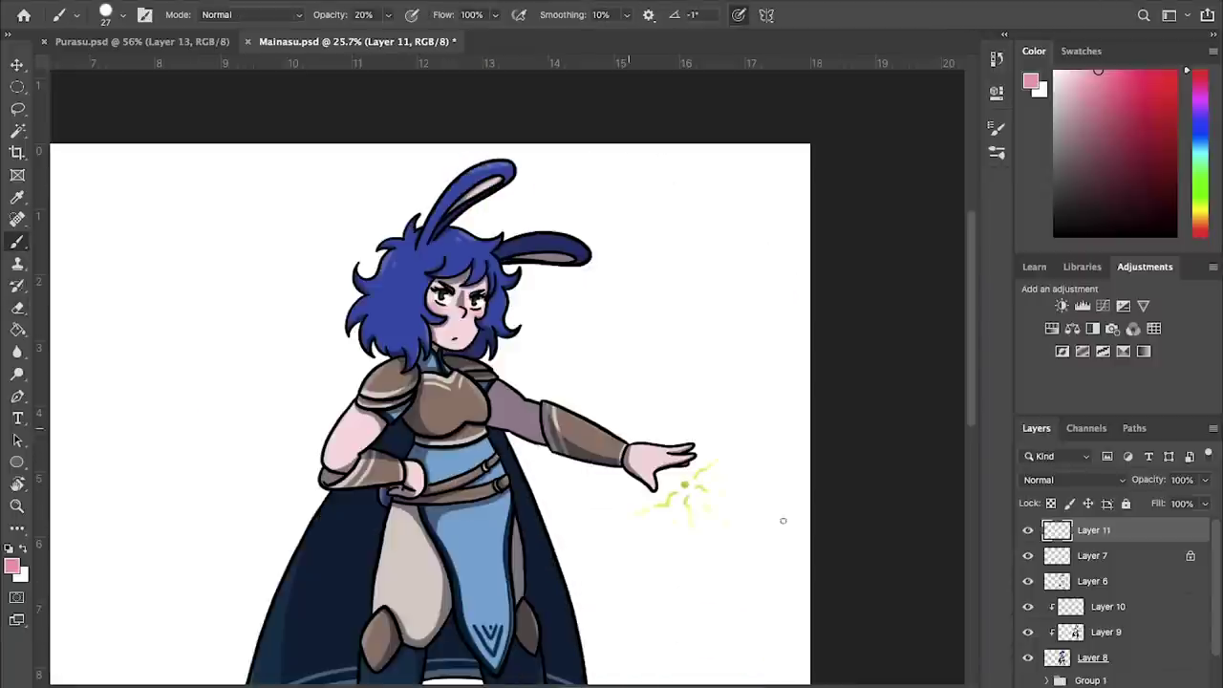
click(1202, 215)
scroll(685, 482, up, 2)
drag(485, 351, 549, 301)
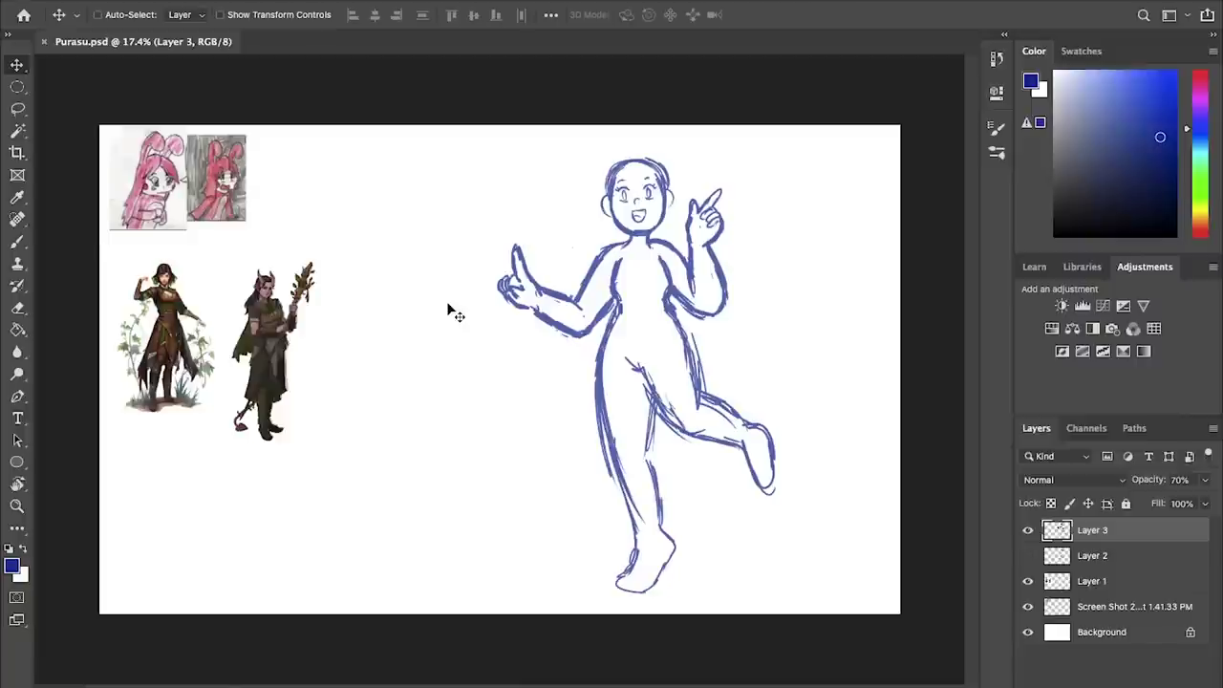
- In Purasu.psd, choose a dark green brush color and add a new layer above the blue body sketch
key(b)
click(1200, 179)
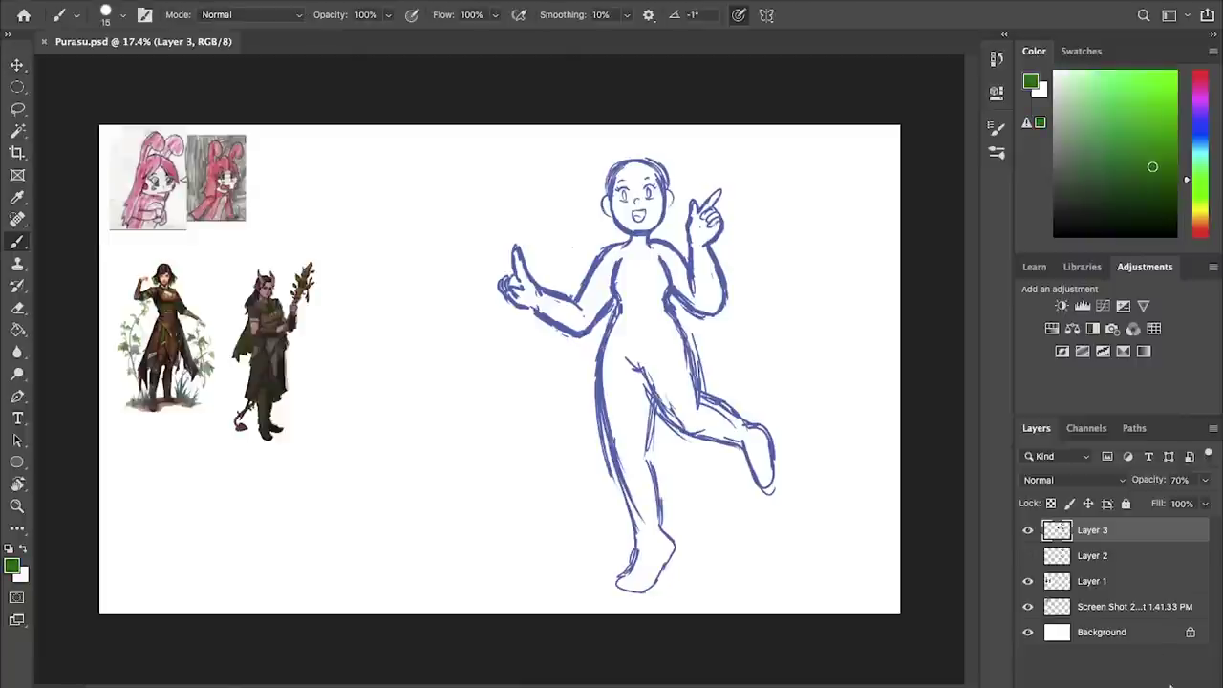
click(1170, 684)
scroll(657, 354, up, 1)
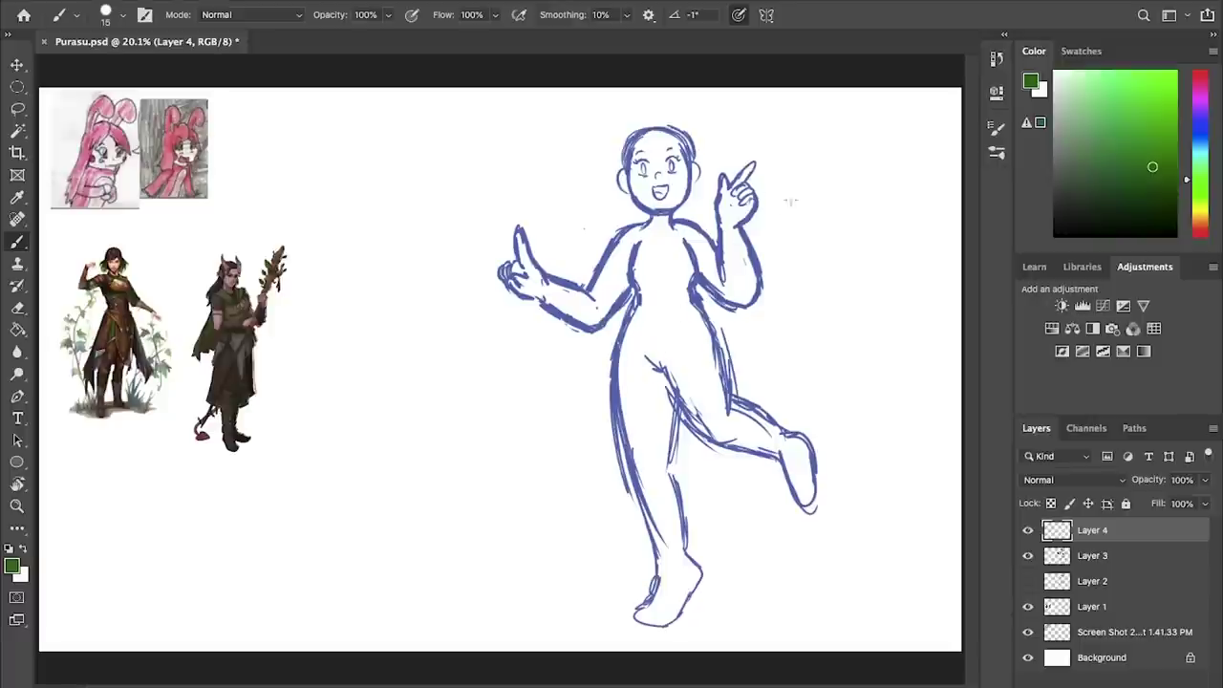
scroll(793, 205, up, 1)
- Try a dark green hair strand above the forehead
drag(727, 378, 814, 513)
scroll(794, 341, up, 3)
drag(749, 279, 612, 342)
scroll(612, 342, up, 6)
mouse_move(552, 456)
mouse_down()
mouse_move(608, 465)
mouse_move(1218, 414)
mouse_move(497, 302)
mouse_up()
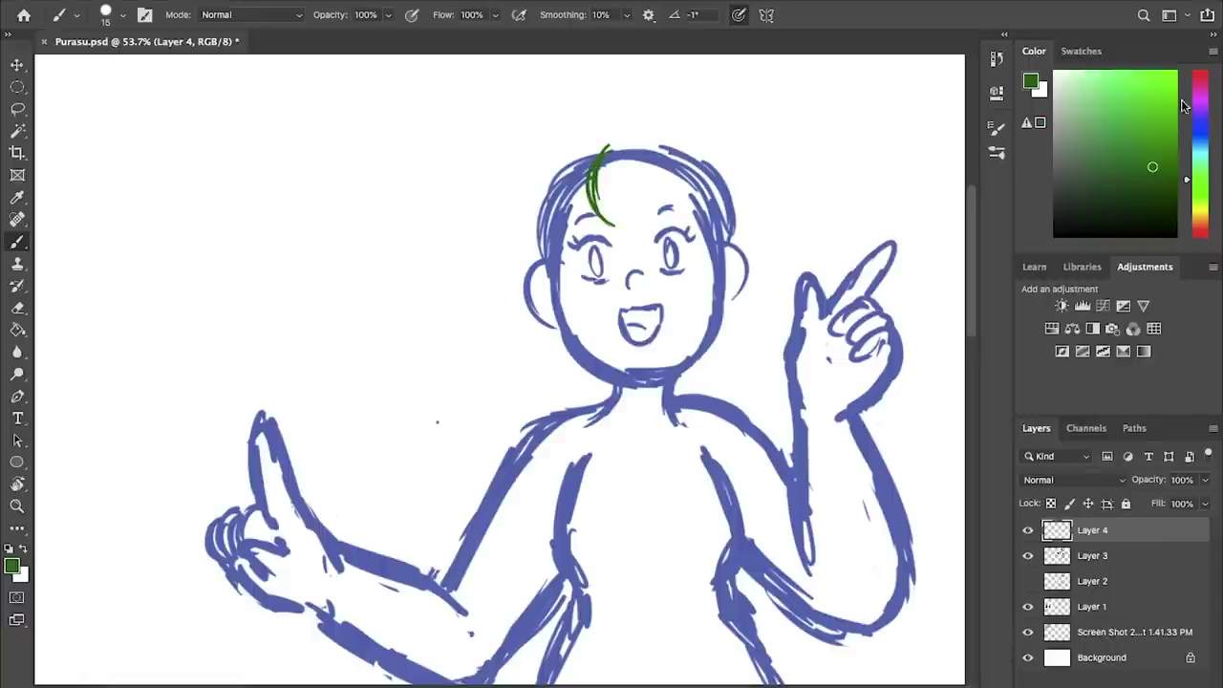
click(1194, 100)
key(super+z)
- Change the brush color to crimson and test a hair strand at the crown, undoing the stroke
click(1198, 77)
click(1157, 105)
mouse_move(614, 151)
mouse_down()
mouse_move(626, 149)
mouse_move(598, 210)
mouse_up()
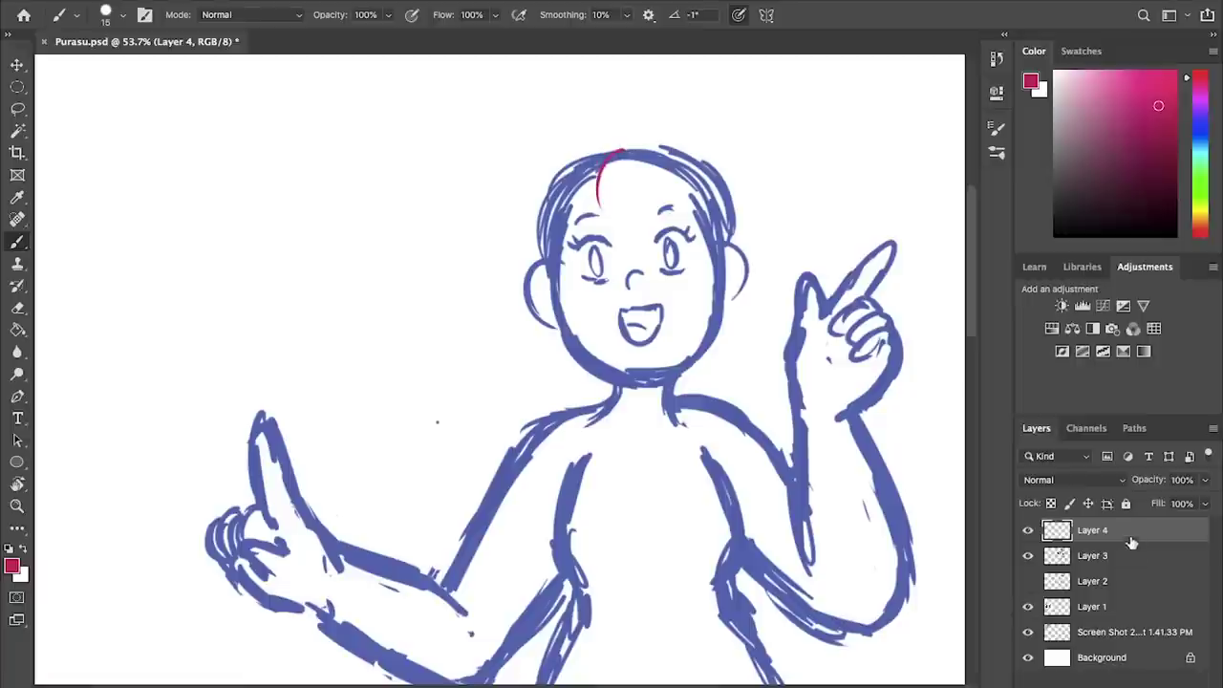
key(super+z)
- Lower the blue body sketch layer's opacity to 40% and return to the hair layer with the Brush
key(v)
click(1099, 555)
key(4)
click(1127, 531)
key(b)
- Sketch the central strands of the bangs in crimson over the forehead, undoing the misplaced strokes
drag(602, 161, 582, 219)
key(super+z)
drag(616, 151, 586, 216)
drag(587, 174, 610, 222)
drag(592, 178, 620, 221)
mouse_move(637, 171)
mouse_down()
mouse_move(651, 213)
mouse_move(631, 231)
mouse_up()
drag(644, 216, 627, 255)
drag(659, 216, 638, 258)
key(super+z)
key(super+z)
- Sketch bangs sweeping outward to both sides of the forehead and thicken the parting strands
mouse_move(602, 201)
mouse_down()
mouse_move(657, 188)
mouse_move(685, 214)
mouse_up()
drag(661, 194, 717, 220)
drag(593, 209, 538, 239)
drag(605, 182, 545, 236)
mouse_move(667, 176)
mouse_down()
mouse_move(688, 217)
mouse_move(663, 194)
mouse_up()
drag(667, 179, 660, 215)
- Outline the hair's volume around the crown and down both sides of the head
mouse_move(604, 142)
mouse_down()
mouse_move(640, 141)
mouse_move(575, 169)
mouse_move(538, 214)
mouse_up()
mouse_move(585, 153)
mouse_down()
mouse_move(529, 237)
mouse_move(531, 261)
mouse_up()
drag(554, 163, 533, 269)
drag(523, 218, 549, 289)
drag(595, 146, 642, 129)
mouse_move(655, 143)
mouse_down()
mouse_move(726, 179)
mouse_move(753, 222)
mouse_up()
drag(711, 159, 733, 281)
drag(742, 199, 746, 287)
- Sketch the side locks framing the face and add another curved line over the crown
drag(569, 233, 577, 345)
mouse_move(695, 226)
mouse_down()
mouse_move(723, 302)
mouse_move(711, 334)
mouse_up()
mouse_move(541, 198)
mouse_down()
mouse_move(531, 279)
mouse_move(551, 317)
mouse_up()
drag(530, 242, 549, 288)
drag(632, 144, 734, 147)
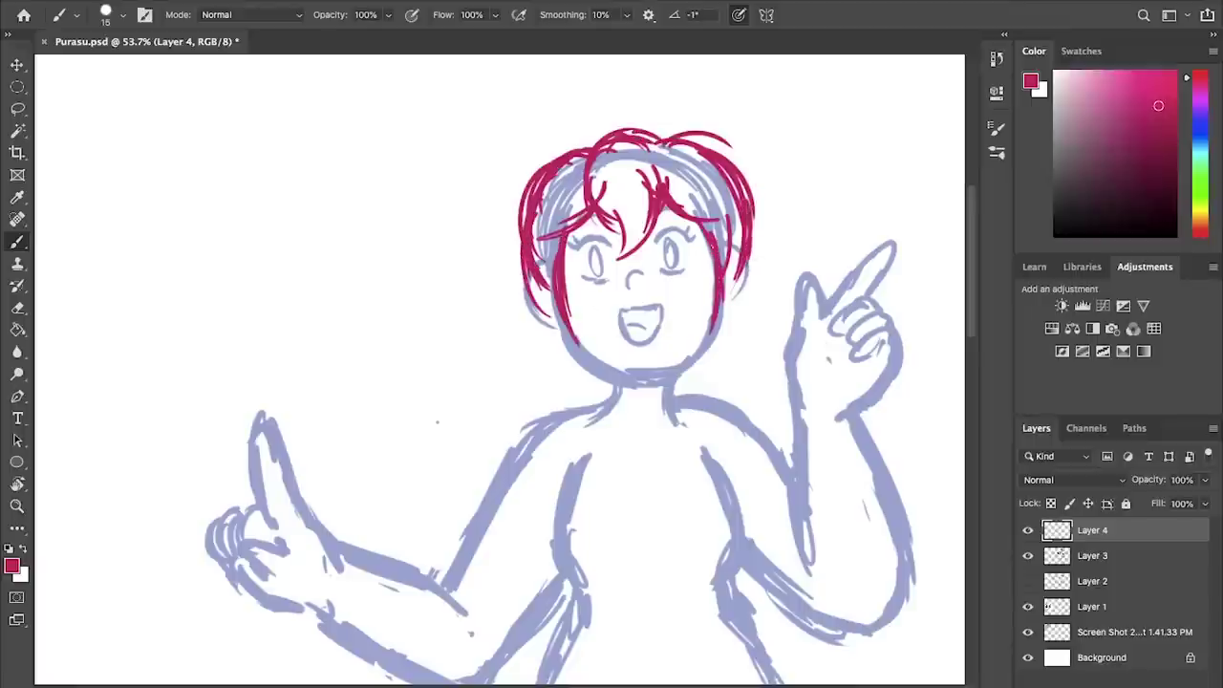
- Draw flicked hair ends beside both ears
drag(512, 252, 533, 306)
drag(535, 277, 504, 336)
scroll(500, 370, down, 2)
drag(730, 273, 717, 300)
drag(732, 228, 757, 313)
drag(722, 267, 785, 339)
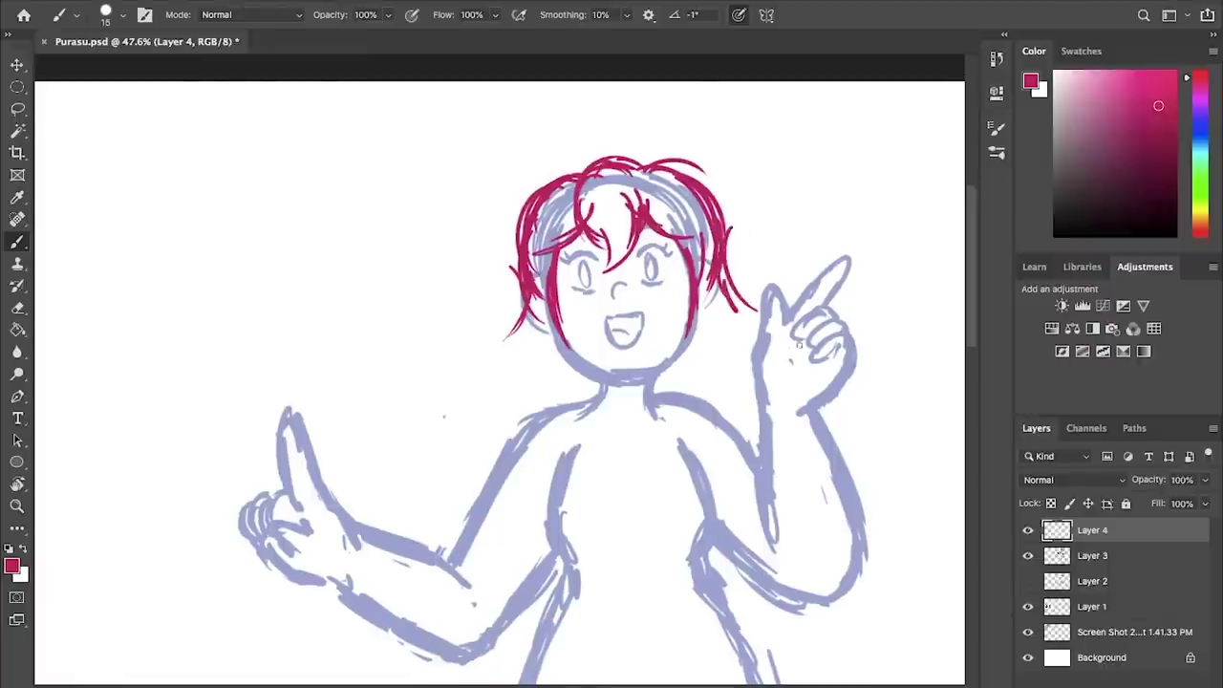
- Sketch long strands falling over one shoulder and streaming out behind the raised hand
scroll(500, 369, down, 3)
drag(520, 288, 539, 406)
drag(519, 309, 591, 444)
drag(664, 288, 743, 373)
mouse_move(678, 315)
mouse_down()
mouse_move(755, 346)
mouse_move(864, 327)
mouse_up()
drag(789, 351, 901, 447)
drag(831, 362, 873, 505)
- Erase the flicked hair end on the thumbs-up side and redraw it as a long strand over the shoulder
key(e)
drag(510, 295, 517, 342)
key(b)
drag(527, 426, 542, 426)
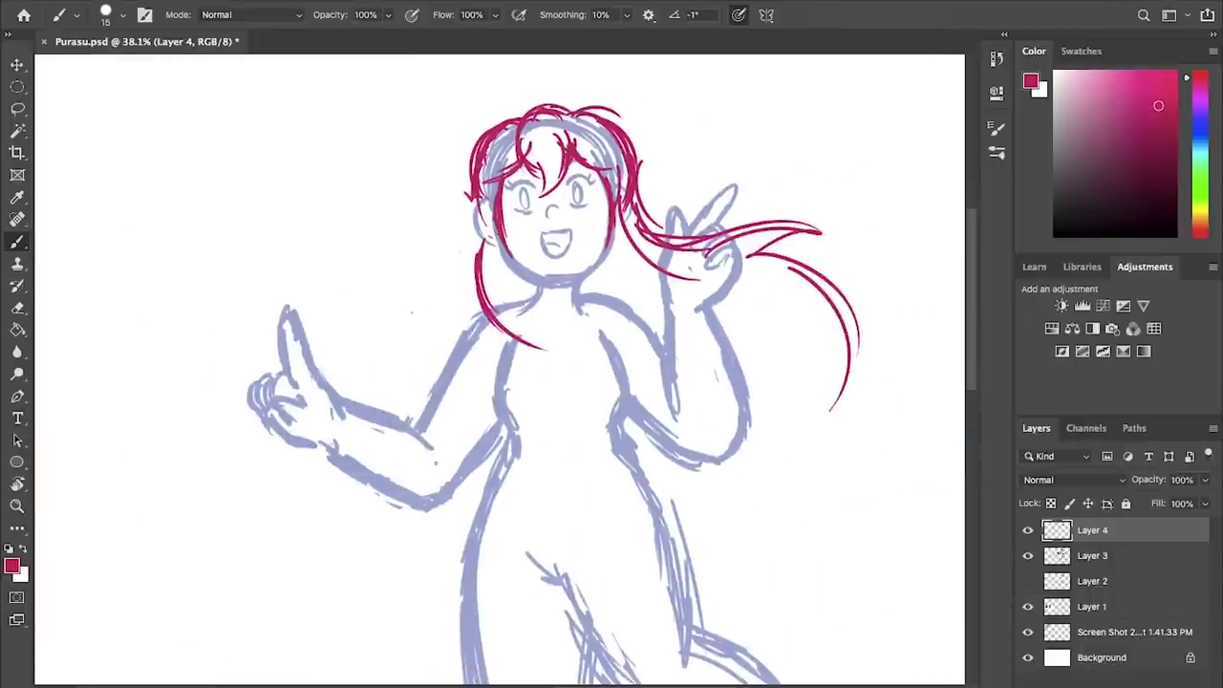
mouse_move(468, 172)
mouse_down()
mouse_move(477, 277)
mouse_move(545, 368)
mouse_up()
- Sketch the long hair strands streaming behind the raised arm and curling back to tapered tips beside the waist
mouse_move(755, 250)
mouse_down()
mouse_move(877, 358)
mouse_move(823, 329)
mouse_up()
drag(797, 314, 815, 464)
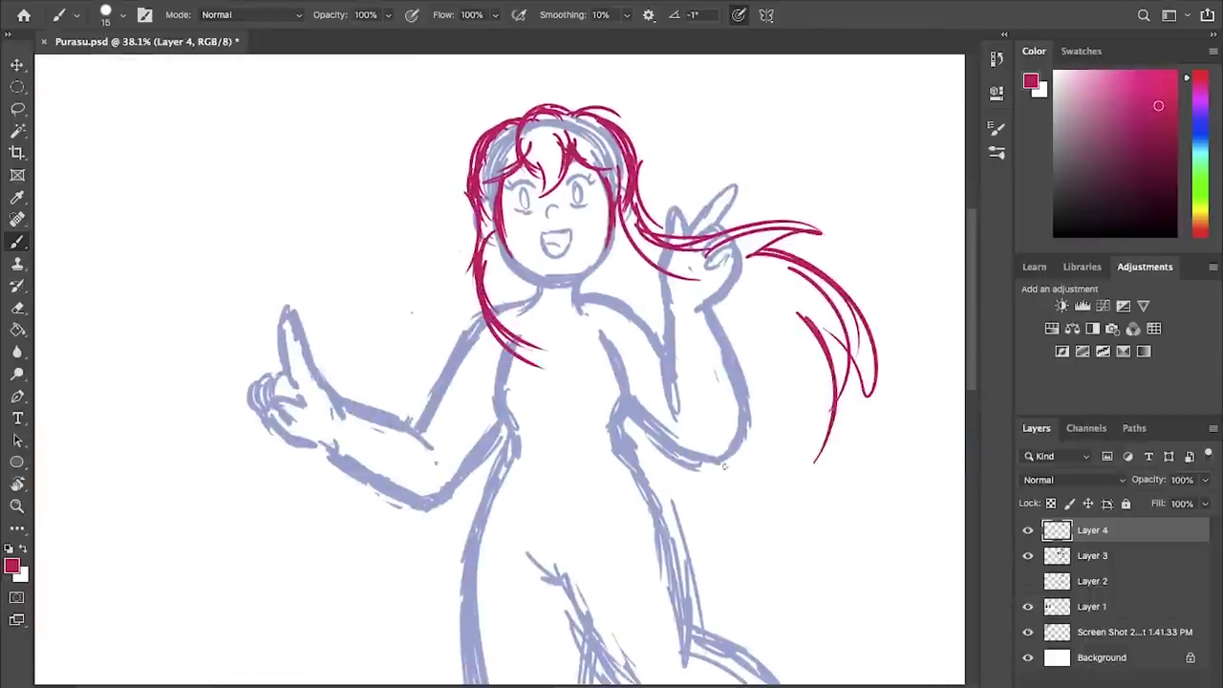
drag(845, 384, 814, 466)
drag(848, 452, 773, 491)
drag(774, 391, 740, 500)
drag(791, 464, 672, 509)
mouse_move(580, 408)
mouse_down()
mouse_move(660, 446)
mouse_move(641, 493)
mouse_up()
mouse_move(658, 437)
mouse_down()
mouse_move(632, 508)
mouse_move(703, 510)
mouse_up()
drag(746, 462, 682, 513)
drag(723, 408, 703, 504)
- Lower the hair sketch layer's opacity to 30% and add a new layer above it for the outfit
scroll(676, 252, up, 1)
scroll(732, 243, down, 2)
key(v)
key(3)
click(1167, 683)
key(b)
scroll(581, 396, up, 5)
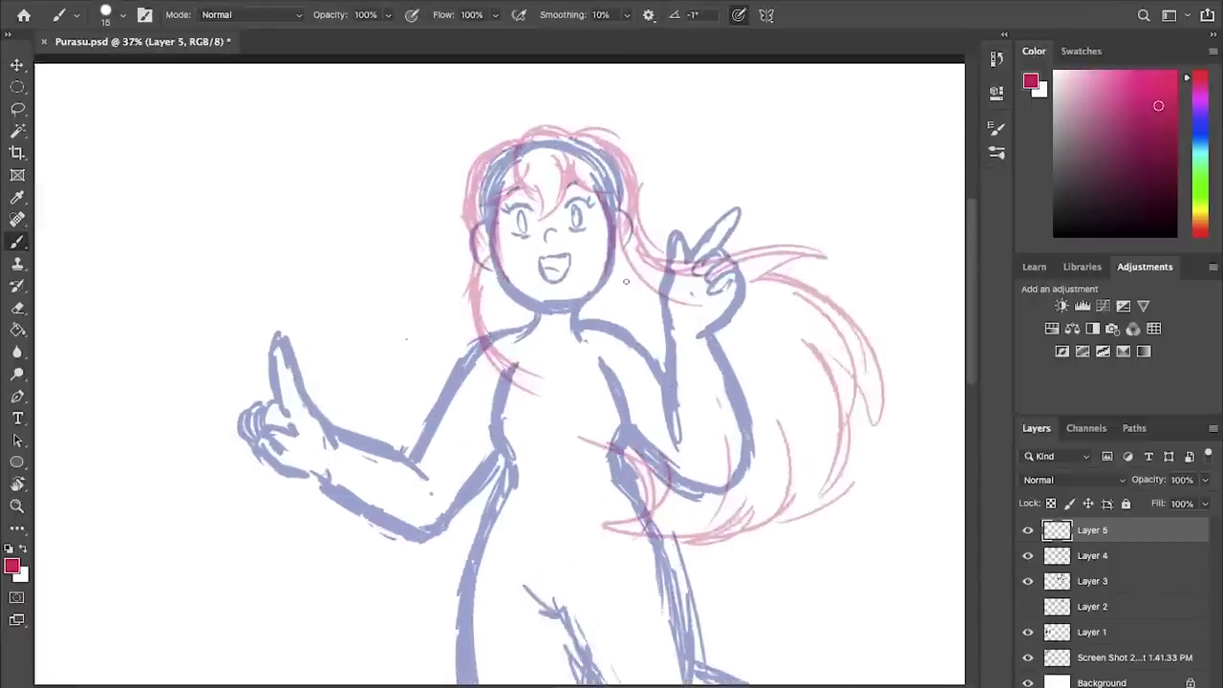
- Sketch bracers around both forearms, following the armored reference characters
scroll(365, 494, down, 6)
drag(366, 494, 896, 370)
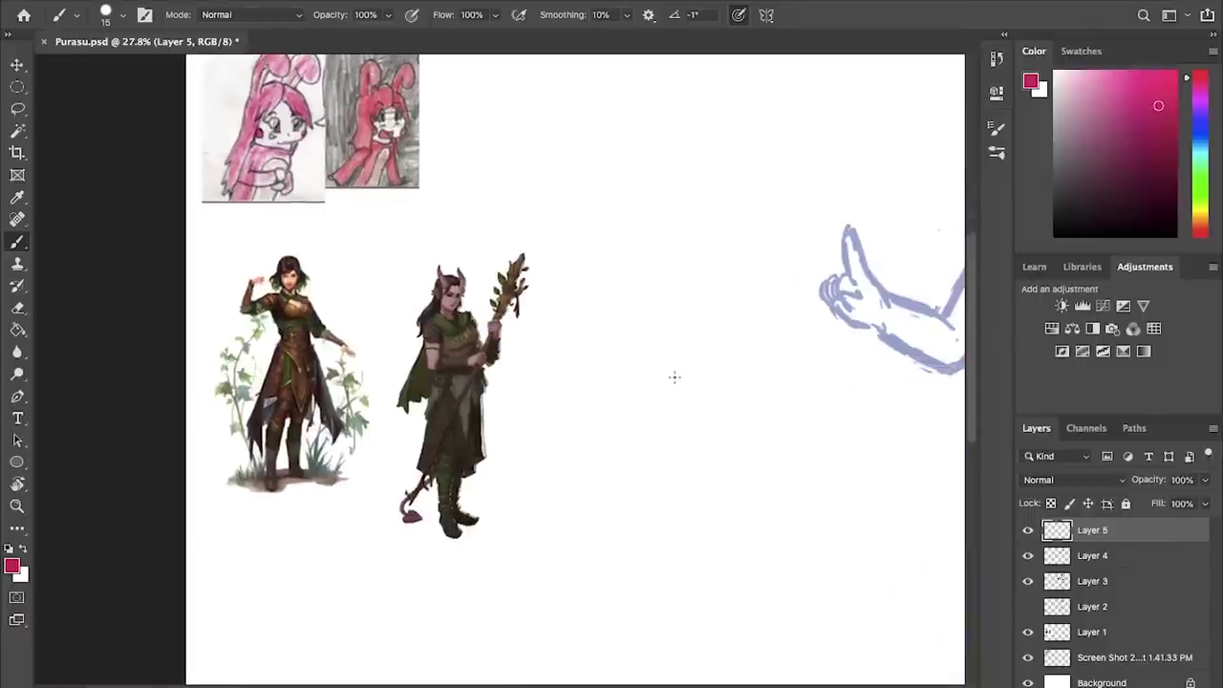
scroll(465, 385, up, 1)
scroll(497, 370, up, 3)
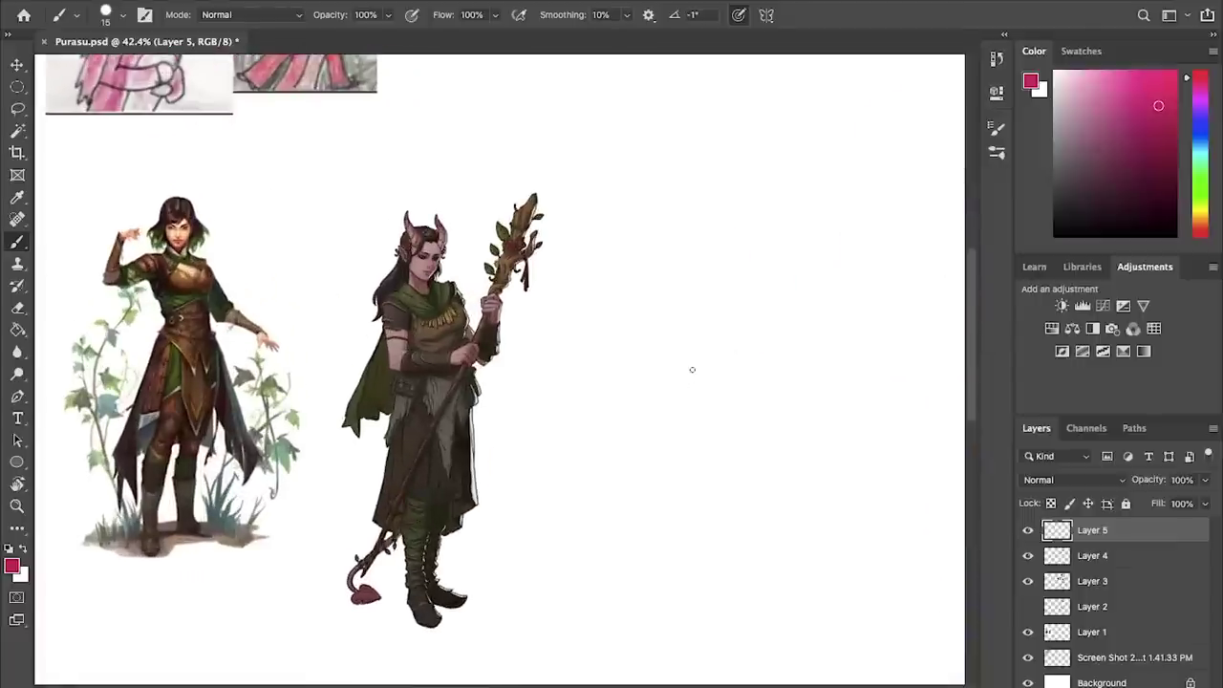
scroll(733, 343, right, 5)
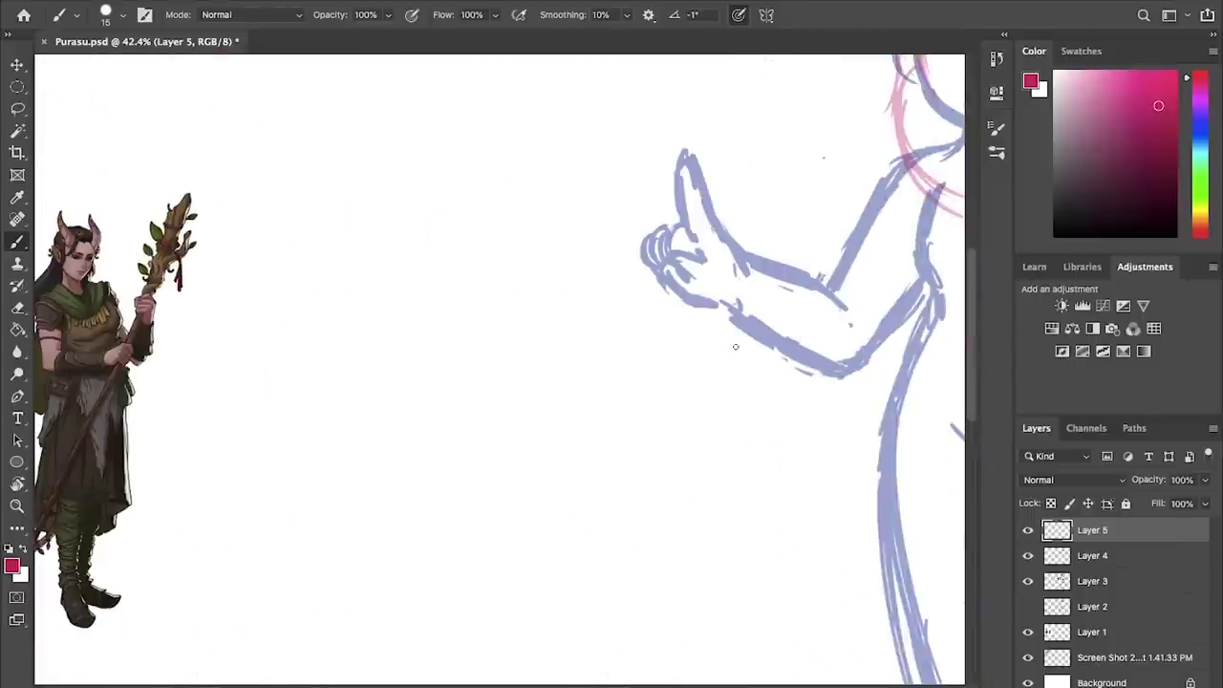
scroll(789, 319, right, 4)
scroll(789, 319, up, 1)
drag(554, 316, 541, 363)
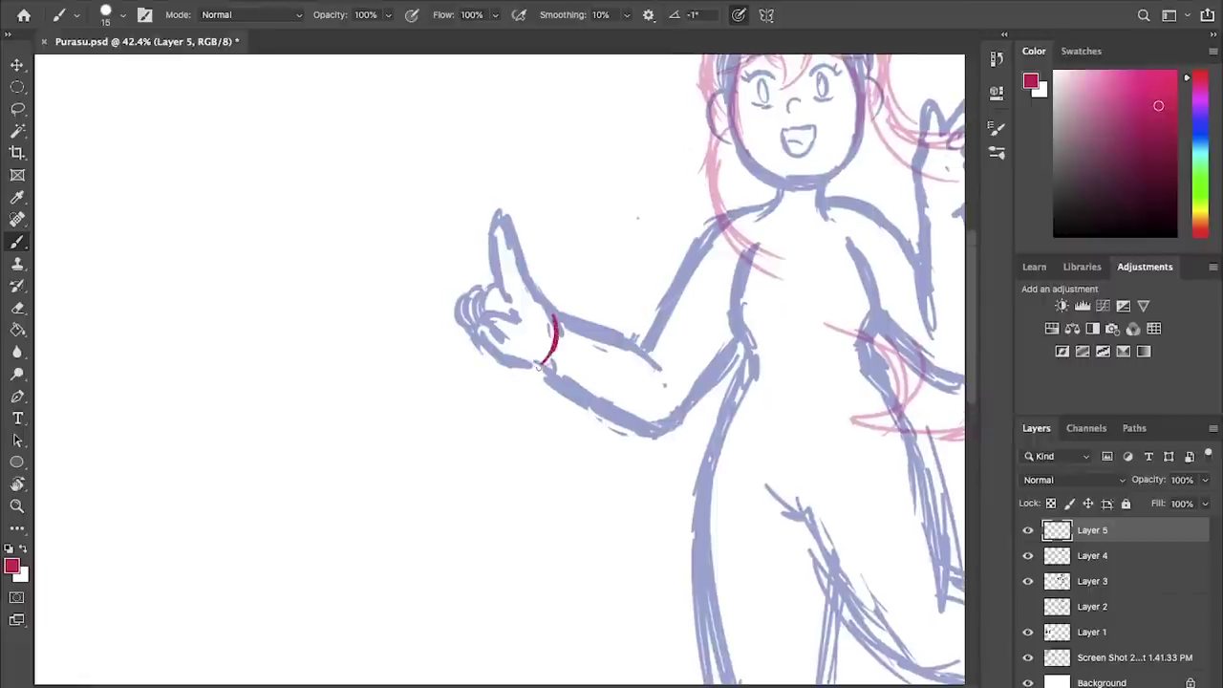
mouse_move(593, 325)
mouse_down()
mouse_move(634, 348)
mouse_move(630, 410)
mouse_move(539, 367)
mouse_move(642, 378)
mouse_up()
drag(723, 361, 532, 398)
mouse_move(726, 251)
mouse_down()
mouse_move(777, 247)
mouse_move(724, 333)
mouse_up()
drag(726, 338, 778, 349)
mouse_move(778, 247)
mouse_down()
mouse_move(810, 321)
mouse_move(739, 351)
mouse_up()
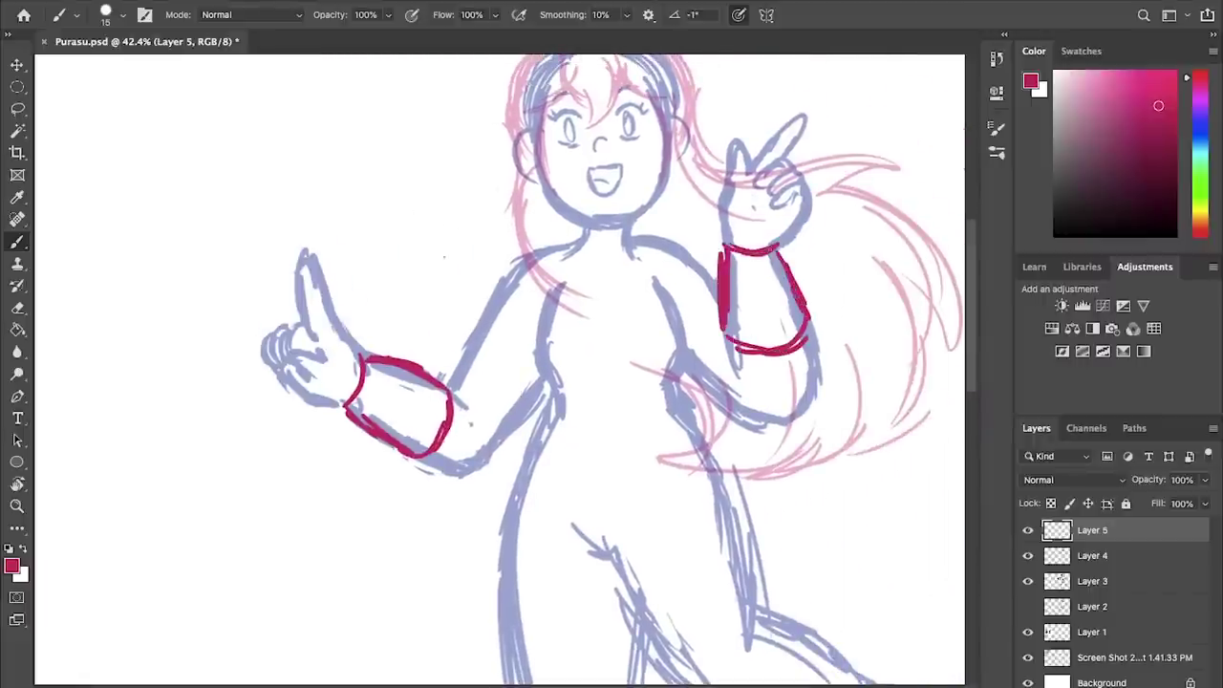
- Sketch rounded cap sleeves over both shoulders, following the reference outfits
drag(693, 316, 846, 281)
drag(472, 325, 985, 259)
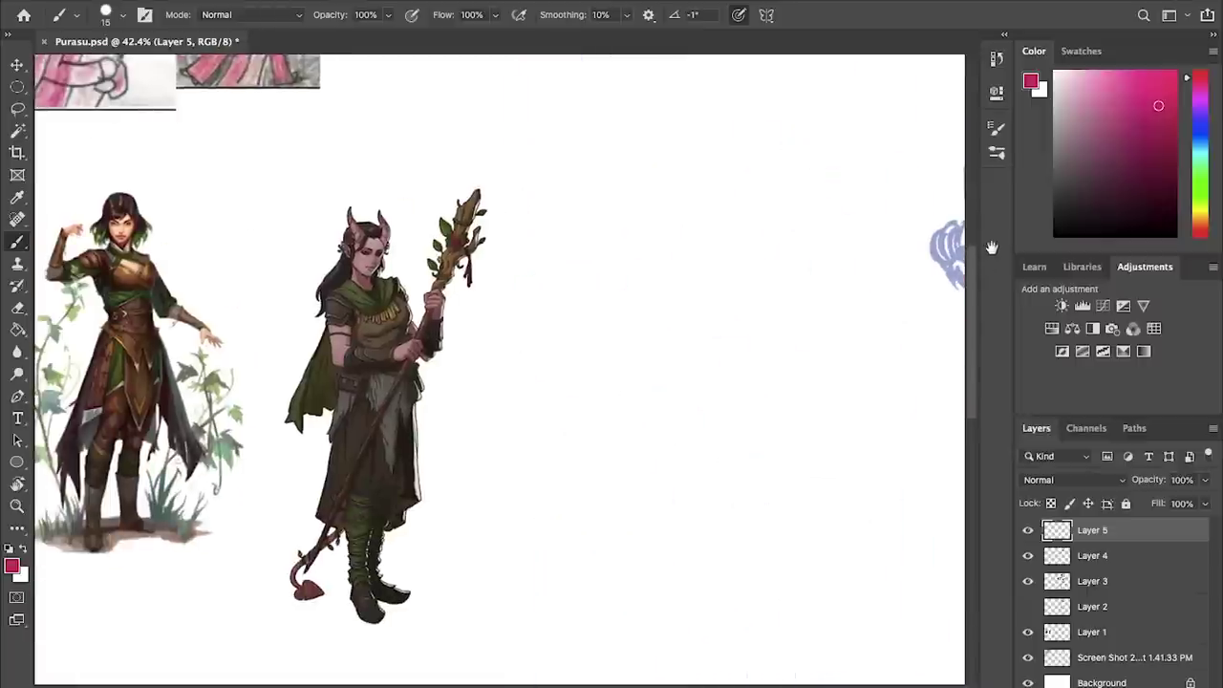
drag(932, 303, 707, 336)
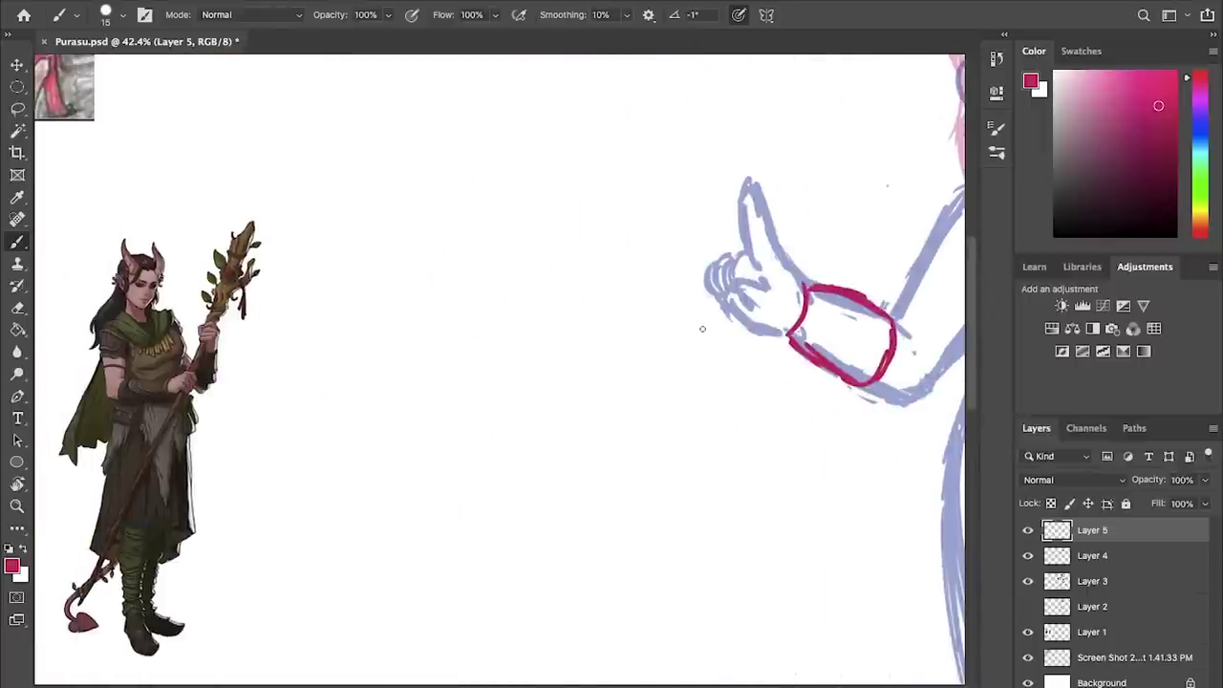
scroll(702, 329, right, 10)
drag(348, 164, 375, 198)
mouse_move(493, 127)
mouse_down()
mouse_move(550, 146)
mouse_move(531, 199)
mouse_up()
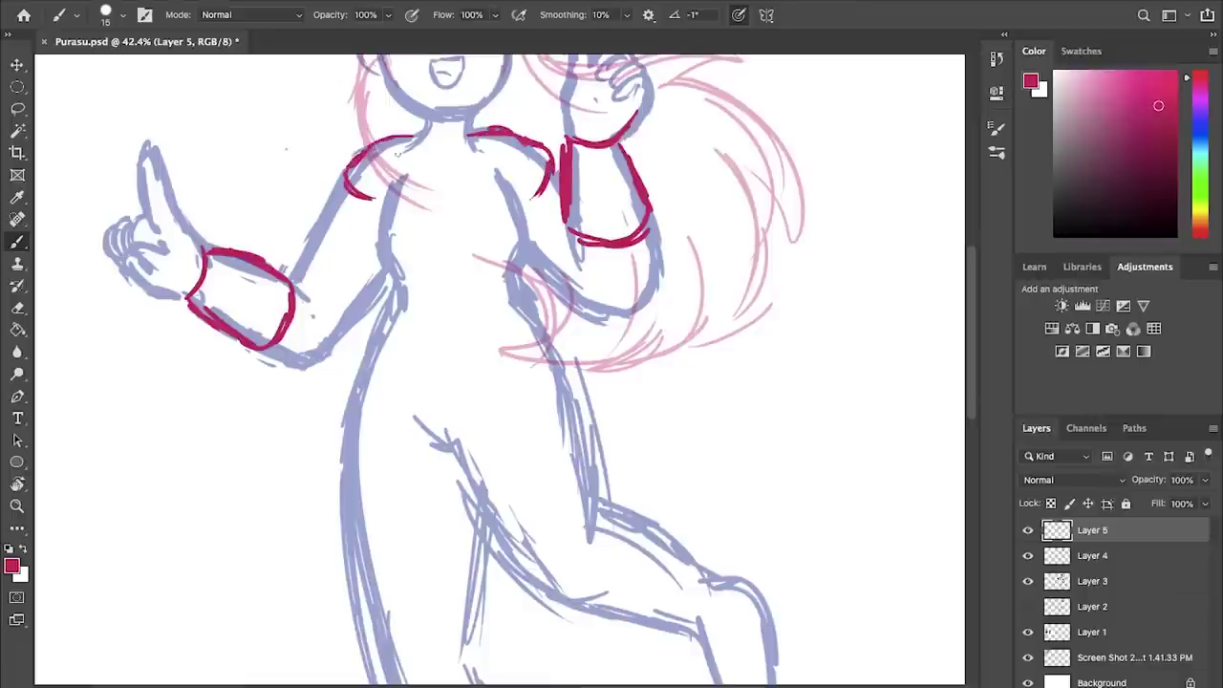
- Sketch a folded scarf collar around the neck with a curved lower edge across the upper chest
drag(416, 129, 439, 142)
mouse_move(449, 138)
mouse_down()
mouse_move(478, 122)
mouse_move(381, 141)
mouse_move(498, 99)
mouse_up()
mouse_move(433, 120)
mouse_down()
mouse_move(430, 131)
mouse_move(476, 124)
mouse_up()
mouse_move(389, 141)
mouse_down()
mouse_move(430, 173)
mouse_move(485, 158)
mouse_up()
mouse_move(495, 109)
mouse_down()
mouse_move(513, 132)
mouse_move(487, 170)
mouse_up()
- Outline both sides of the chest piece and add a second band below each cap sleeve
mouse_move(402, 159)
mouse_down()
mouse_move(455, 171)
mouse_move(385, 204)
mouse_move(387, 250)
mouse_move(410, 280)
mouse_up()
drag(490, 158, 524, 241)
mouse_move(496, 155)
mouse_down()
mouse_move(524, 241)
mouse_move(508, 262)
mouse_up()
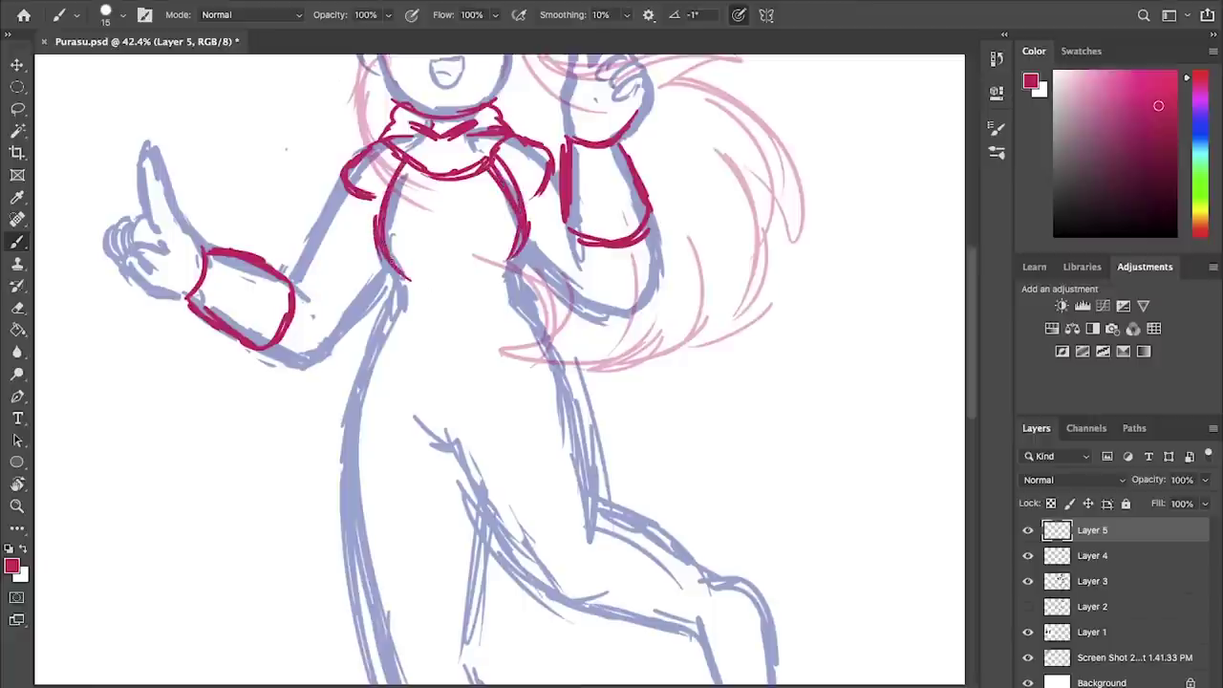
drag(558, 176, 531, 218)
drag(334, 245, 430, 261)
- Check the reference outfits and close the chest piece with a curved lower edge above the waist
drag(167, 397, 919, 401)
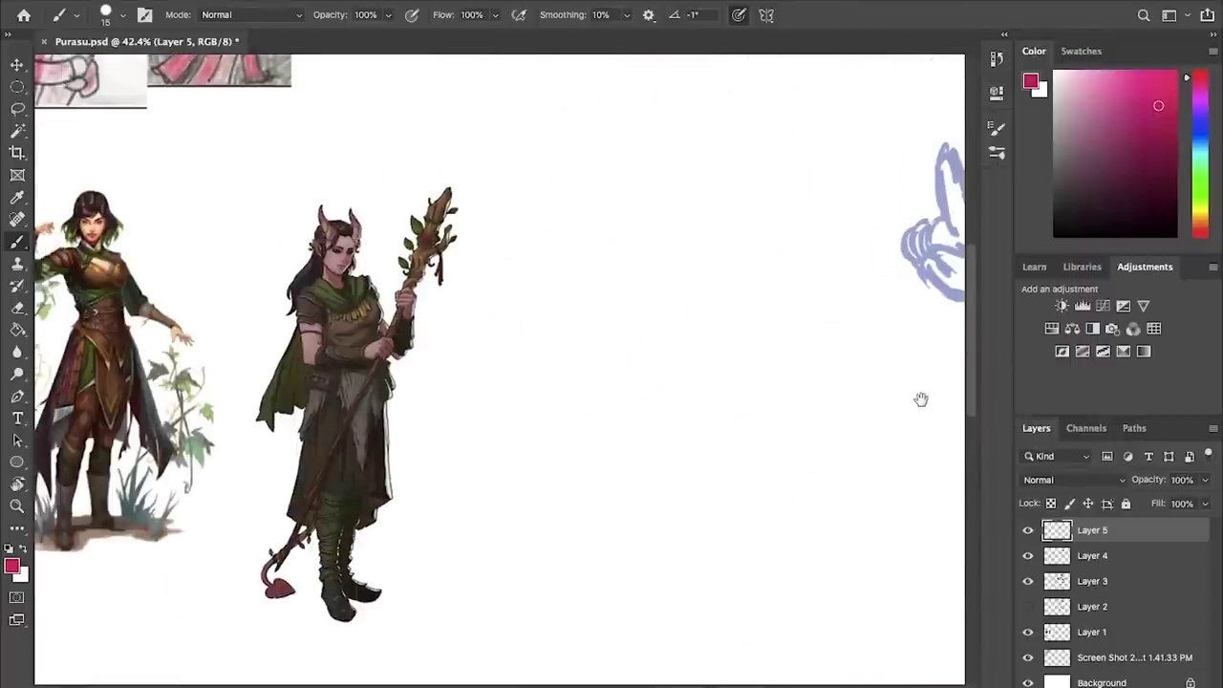
drag(917, 272, 107, 277)
drag(303, 334, 663, 344)
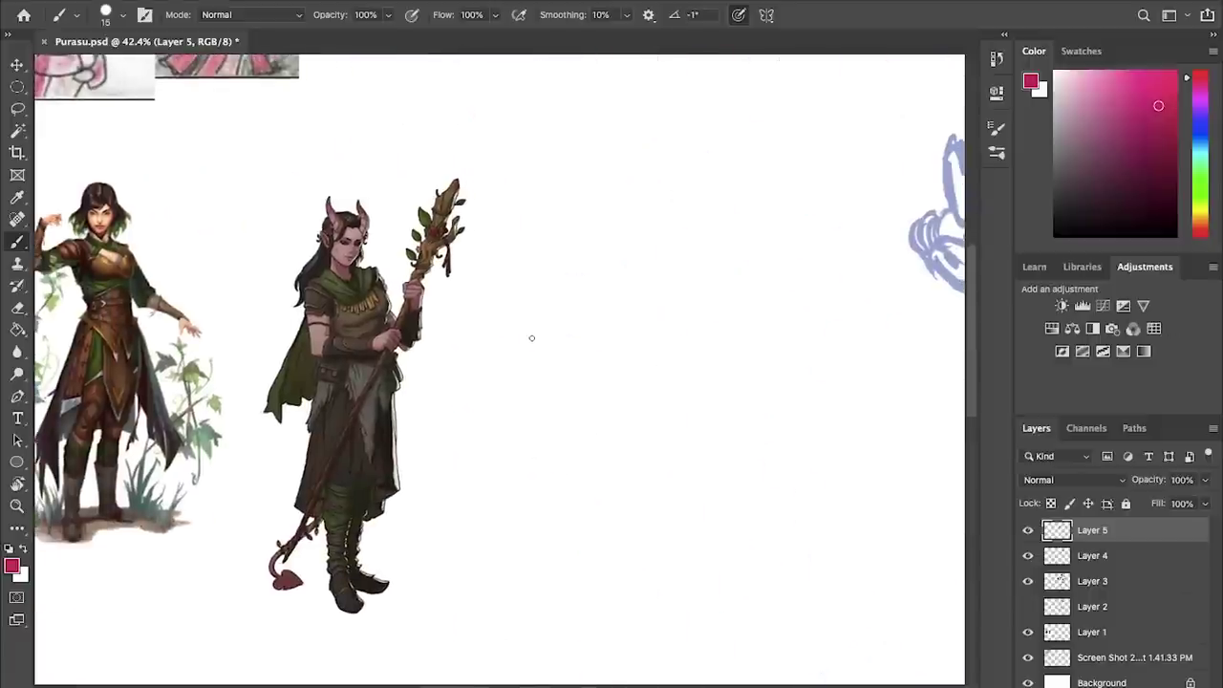
scroll(538, 335, left, 1)
scroll(535, 333, right, 8)
scroll(535, 333, left, 4)
scroll(542, 323, right, 10)
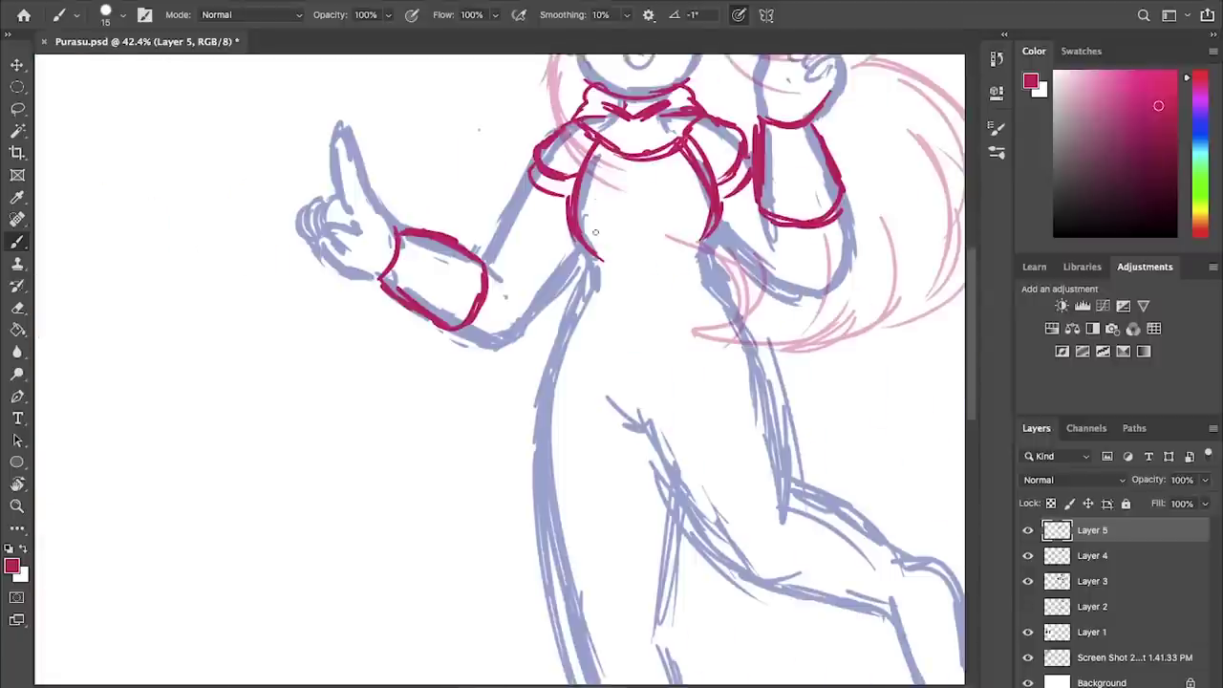
drag(578, 251, 623, 281)
mouse_move(712, 212)
mouse_down()
mouse_move(711, 261)
mouse_move(659, 287)
mouse_move(598, 277)
mouse_up()
- Sketch a curved belt wrapping around the hips below the chest piece
scroll(665, 258, down, 3)
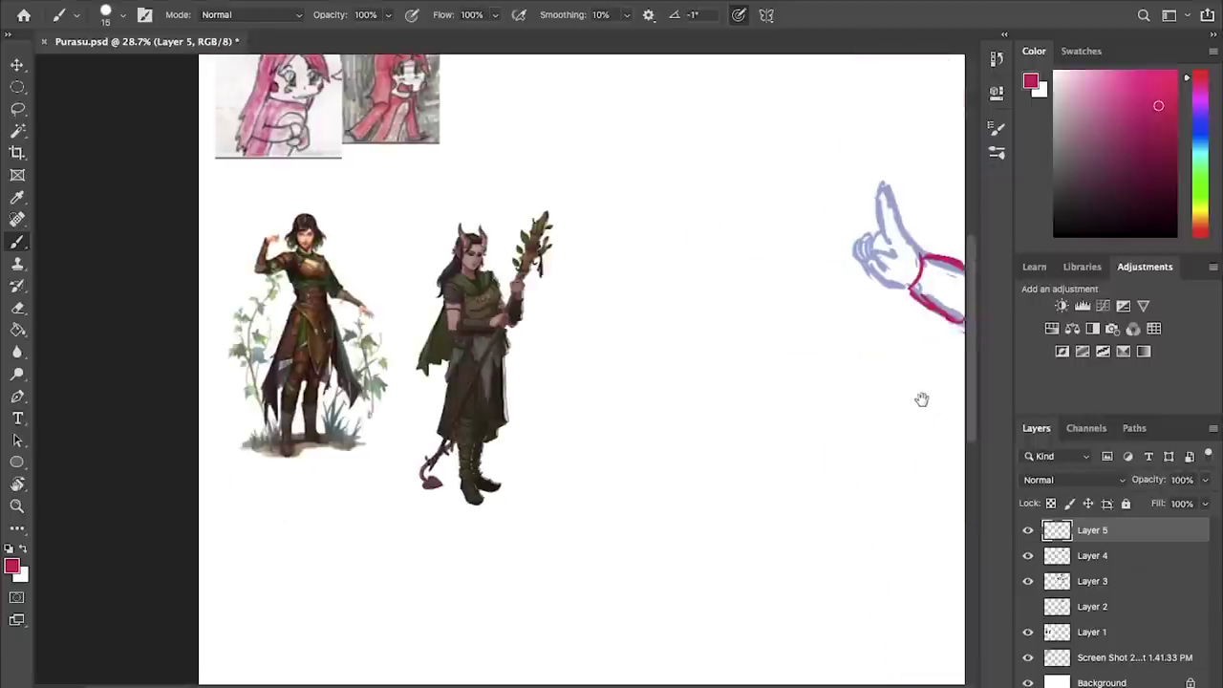
scroll(920, 398, right, 1)
scroll(802, 363, right, 3)
scroll(839, 348, up, 2)
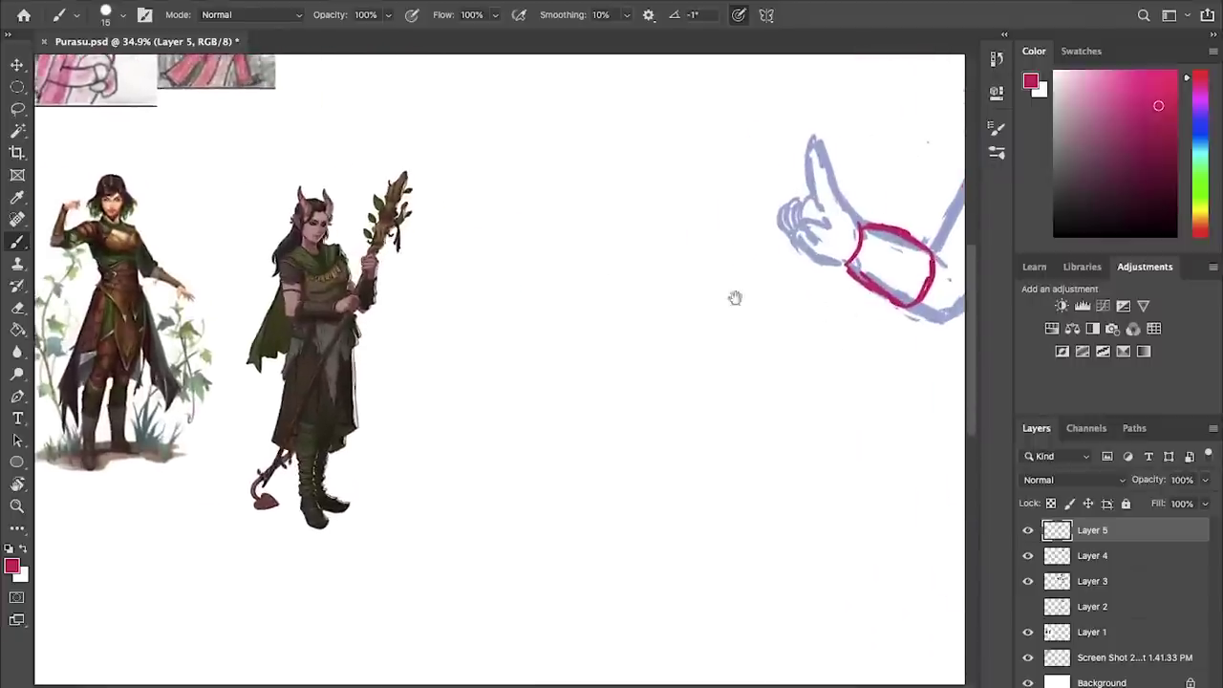
scroll(732, 295, right, 4)
drag(673, 272, 810, 288)
mouse_move(671, 274)
mouse_down()
mouse_move(776, 314)
mouse_move(751, 311)
mouse_up()
drag(602, 316, 658, 385)
drag(534, 359, 769, 335)
- Sketch the sides of a front skirt panel hanging from the belt, following the reference outfits
scroll(768, 333, down, 1)
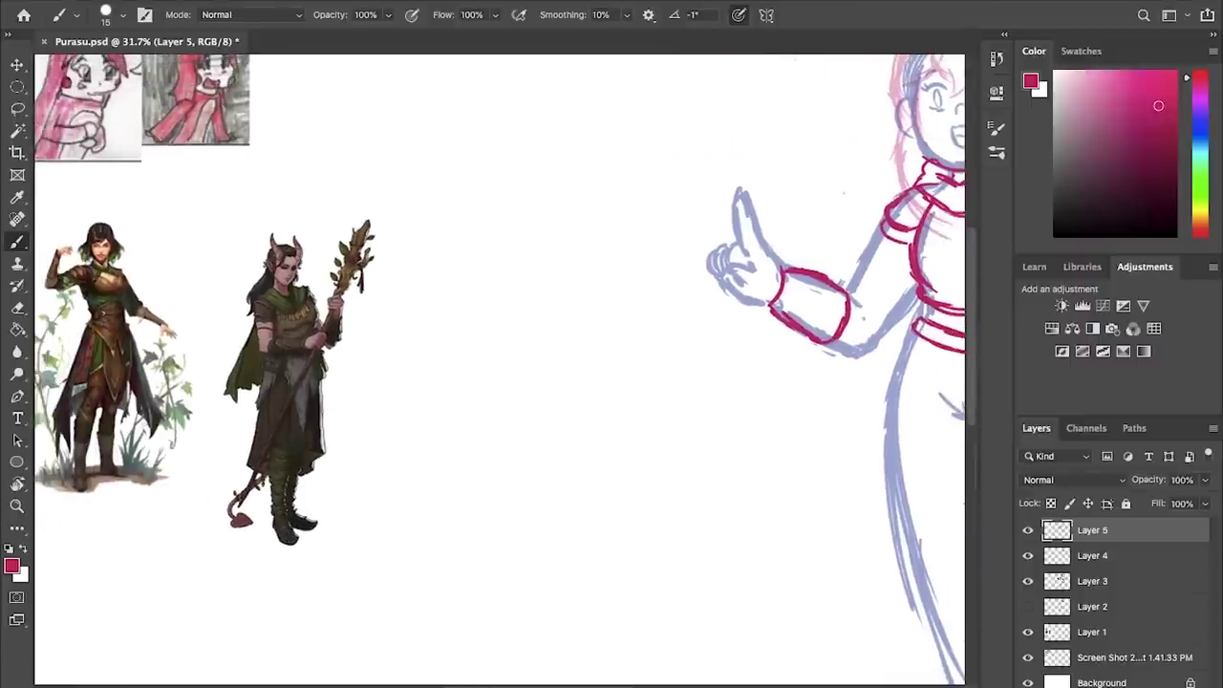
scroll(549, 368, up, 1)
scroll(302, 407, up, 2)
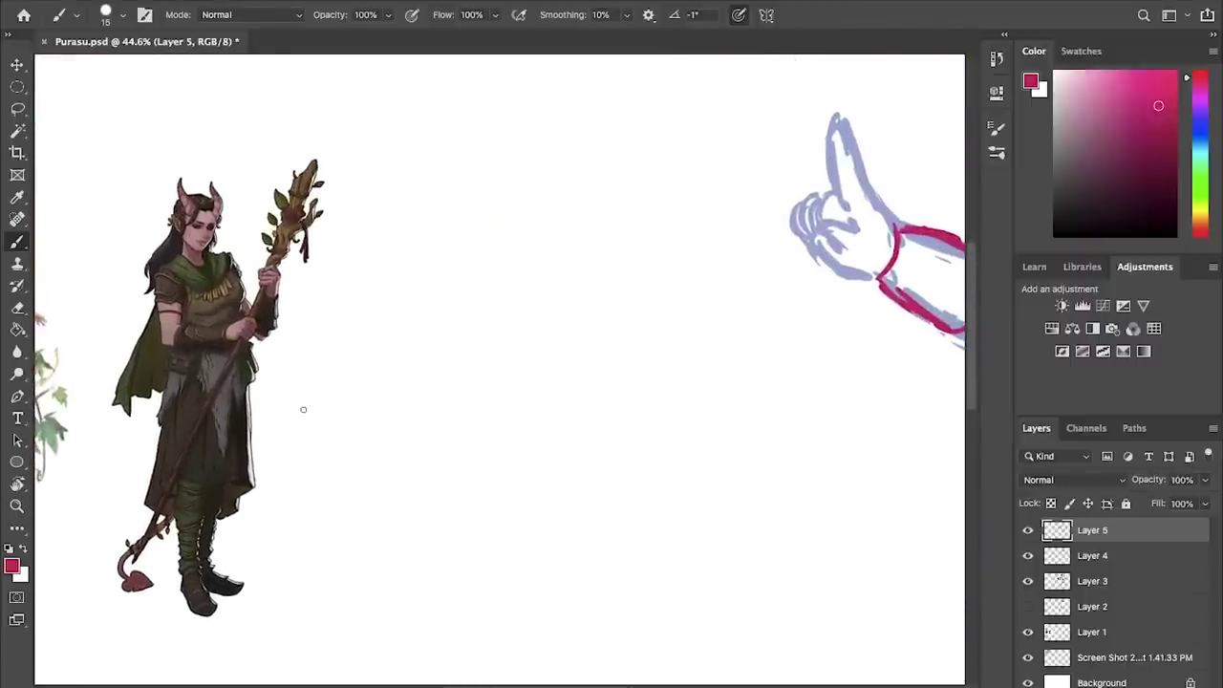
scroll(420, 382, down, 4)
scroll(494, 371, right, 5)
mouse_move(652, 298)
mouse_down()
mouse_move(647, 400)
mouse_move(683, 423)
mouse_up()
drag(724, 315, 738, 374)
drag(665, 323, 674, 430)
drag(646, 346, 694, 446)
- Bring the front skirt panel to a point over the raised thigh and add flared strokes at the hip
drag(715, 342, 778, 411)
drag(759, 392, 775, 454)
drag(657, 399, 751, 476)
mouse_move(728, 382)
mouse_down()
mouse_move(789, 472)
mouse_move(783, 510)
mouse_up()
drag(776, 422, 785, 470)
drag(641, 296, 584, 398)
drag(729, 325, 755, 358)
mouse_move(688, 321)
mouse_down()
mouse_move(898, 352)
mouse_move(891, 330)
mouse_up()
- Erase the scarf collar around the neck
scroll(827, 339, left, 5)
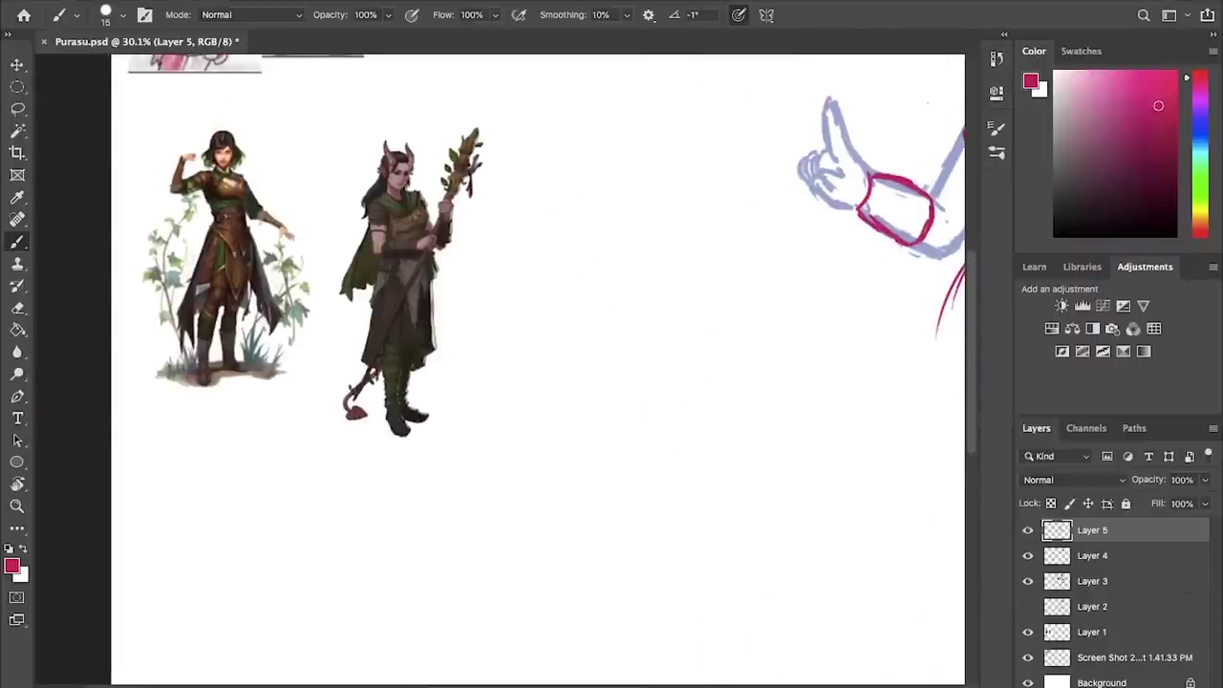
scroll(793, 295, right, 7)
scroll(669, 265, right, 3)
scroll(668, 265, up, 1)
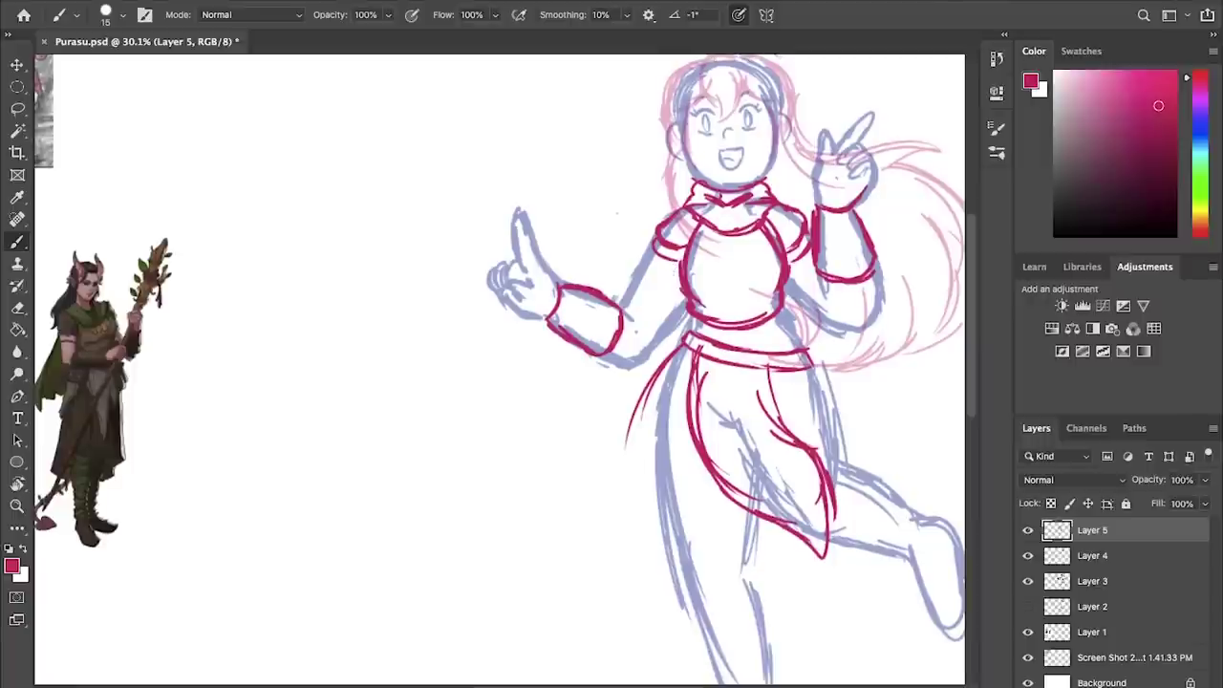
mouse_move(528, 279)
mouse_down()
mouse_move(724, 301)
mouse_move(534, 291)
mouse_move(546, 302)
mouse_up()
key(e)
mouse_move(712, 210)
mouse_down()
mouse_move(727, 222)
mouse_move(743, 212)
mouse_move(719, 245)
mouse_move(783, 239)
mouse_move(693, 197)
mouse_up()
key(b)
scroll(718, 229, down, 2)
key(e)
key(b)
- Sketch the thigh lines and a long outer skirt flaring from the hips and billowing behind the raised leg
drag(640, 339, 632, 531)
drag(775, 355, 758, 420)
scroll(529, 368, left, 5)
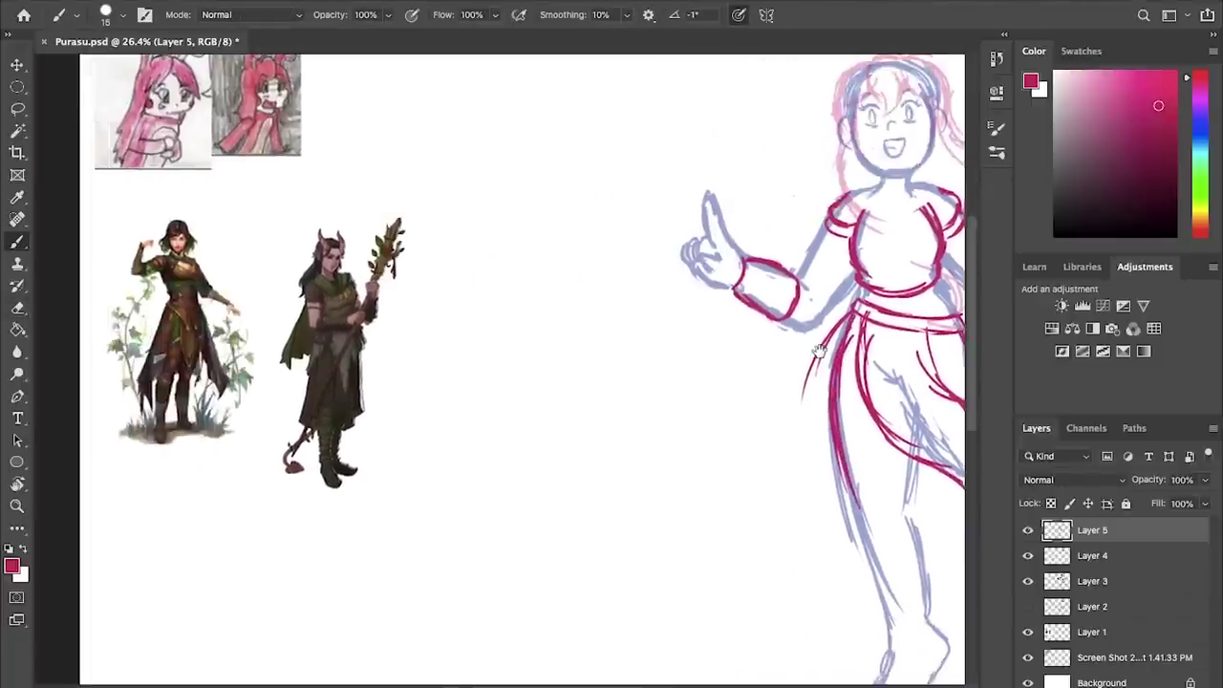
scroll(528, 368, right, 3)
mouse_move(735, 328)
mouse_down()
mouse_move(709, 439)
mouse_move(715, 430)
mouse_up()
scroll(715, 430, right, 3)
mouse_move(675, 352)
mouse_down()
mouse_move(738, 380)
mouse_move(818, 352)
mouse_move(863, 367)
mouse_move(754, 502)
mouse_up()
drag(585, 339, 553, 491)
drag(565, 409, 554, 499)
drag(799, 456, 683, 538)
drag(573, 413, 549, 477)
- Erase the outer skirt's flared hip strokes, redraw that side edge and close the hem across the shins
key(e)
mouse_move(577, 333)
mouse_down()
mouse_move(546, 463)
mouse_move(560, 487)
mouse_up()
key(b)
drag(563, 424, 539, 525)
drag(539, 525, 684, 547)
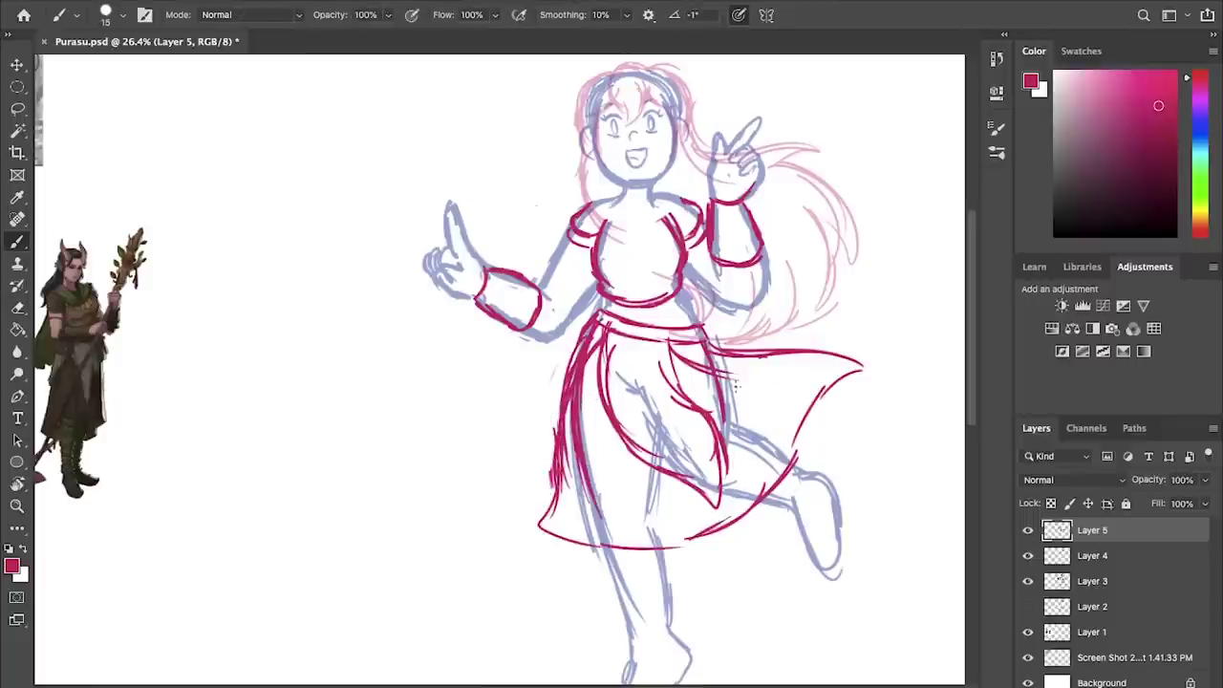
- Outline the standing leg and the raised leg over the body sketch
drag(651, 464, 674, 602)
drag(579, 487, 615, 602)
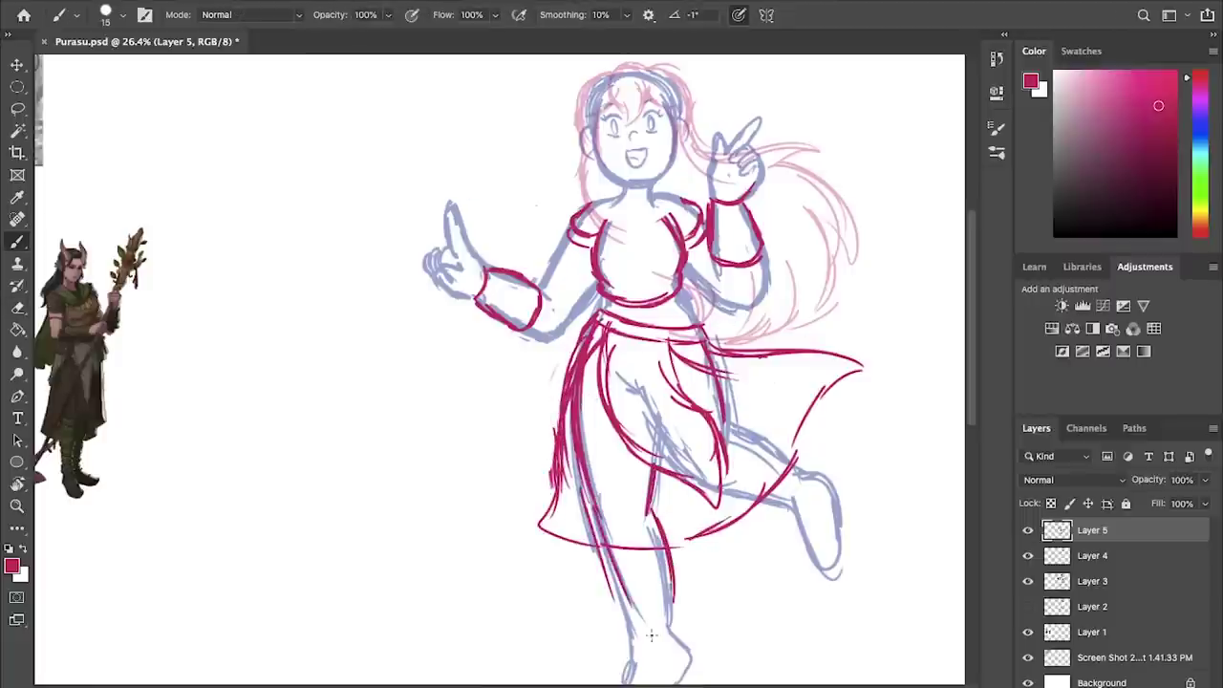
drag(727, 432, 779, 457)
drag(734, 438, 791, 463)
drag(727, 491, 799, 502)
- Lasso part of the front skirt panel's outline, delete it and clear the selection
key(l)
mouse_move(666, 378)
mouse_down()
mouse_move(730, 494)
mouse_move(689, 380)
mouse_up()
key(Delete)
key(ctrl+d)
- Redraw the front skirt panel's sides and lower edge over the thighs
key(b)
drag(602, 332, 596, 420)
drag(594, 354, 614, 441)
drag(667, 349, 696, 432)
mouse_move(595, 403)
mouse_down()
mouse_move(626, 445)
mouse_move(673, 473)
mouse_move(698, 425)
mouse_move(675, 382)
mouse_move(724, 442)
mouse_up()
- Rework the front panel's strokes with eraser and brush, then lasso and delete its lower outline
key(e)
mouse_move(673, 369)
mouse_down()
mouse_move(698, 462)
mouse_move(646, 463)
mouse_up()
key(b)
mouse_move(670, 347)
mouse_down()
mouse_move(666, 392)
mouse_move(700, 403)
mouse_up()
mouse_move(662, 384)
mouse_down()
mouse_move(697, 426)
mouse_move(695, 460)
mouse_move(619, 449)
mouse_move(623, 372)
mouse_up()
key(l)
key(Delete)
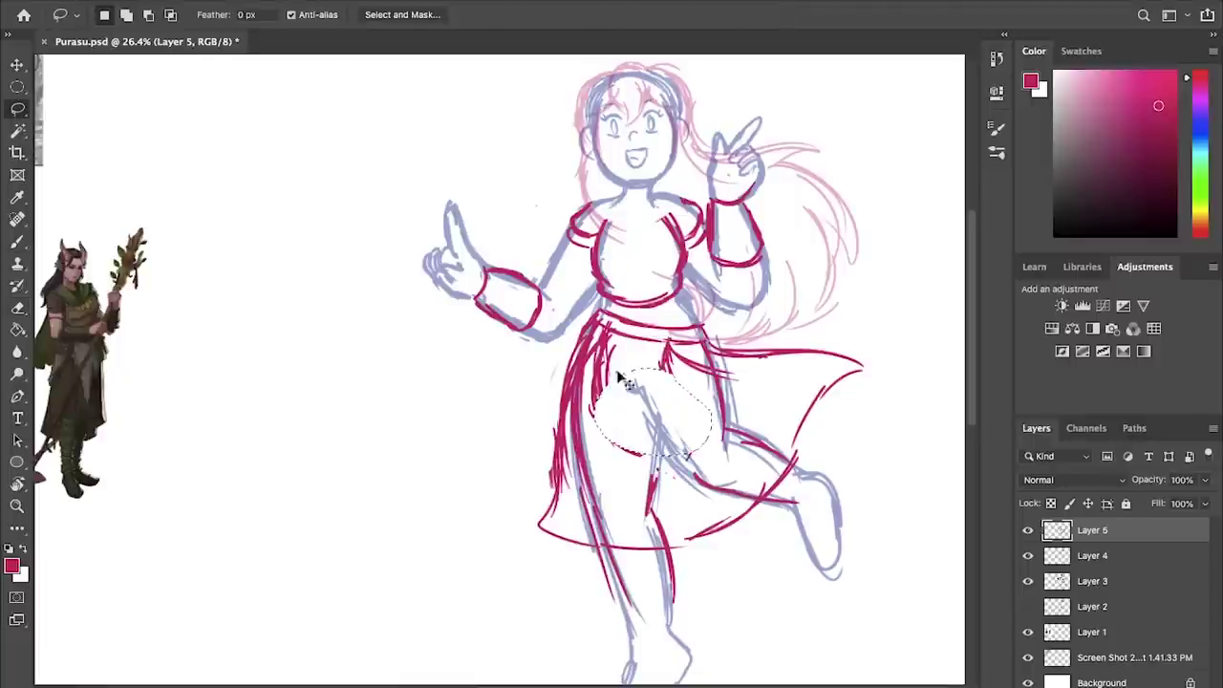
key(b)
key(ctrl+d)
- Redraw the front skirt panel as a shorter shape with a rounded lower edge and an angled side fold
drag(600, 346, 590, 434)
drag(659, 361, 682, 457)
drag(590, 386, 596, 426)
mouse_move(587, 372)
mouse_down()
mouse_move(630, 457)
mouse_move(673, 472)
mouse_up()
drag(659, 364, 674, 441)
drag(679, 389, 669, 445)
drag(670, 448, 625, 466)
key(super+z)
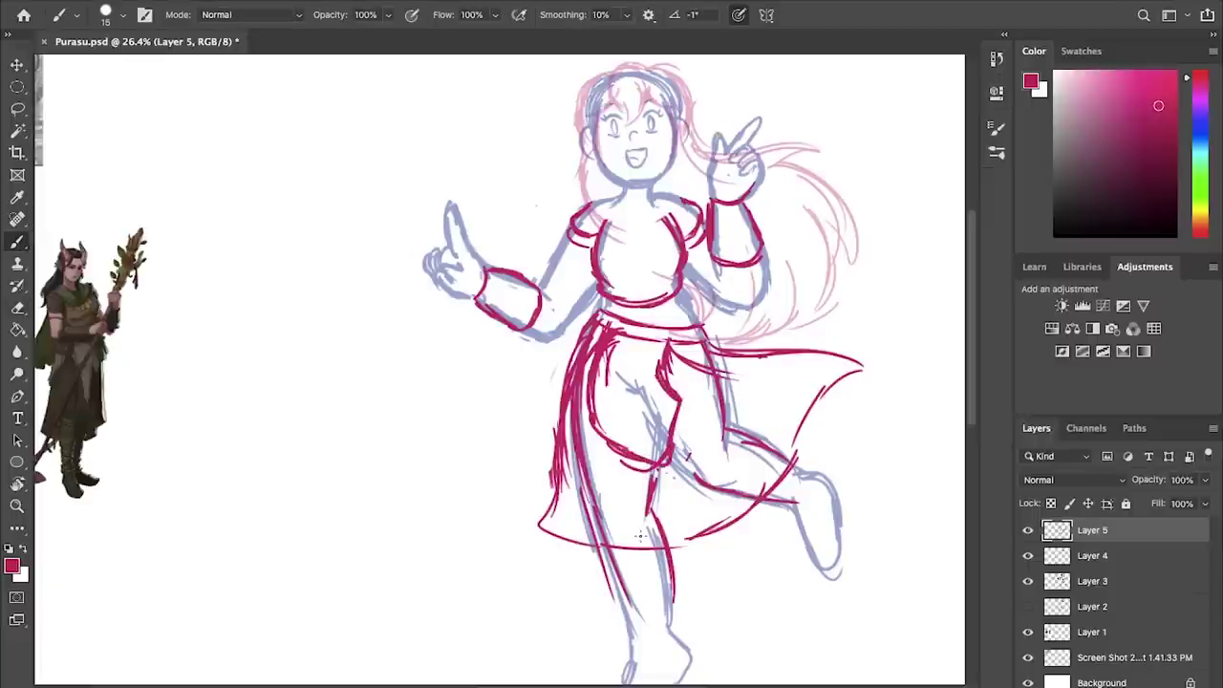
- Thicken the belt's lower edge and draw the waist sides connecting the chest piece to the belt
drag(617, 350, 703, 324)
mouse_move(640, 330)
mouse_down()
mouse_move(699, 321)
mouse_move(697, 294)
mouse_up()
drag(600, 307, 602, 294)
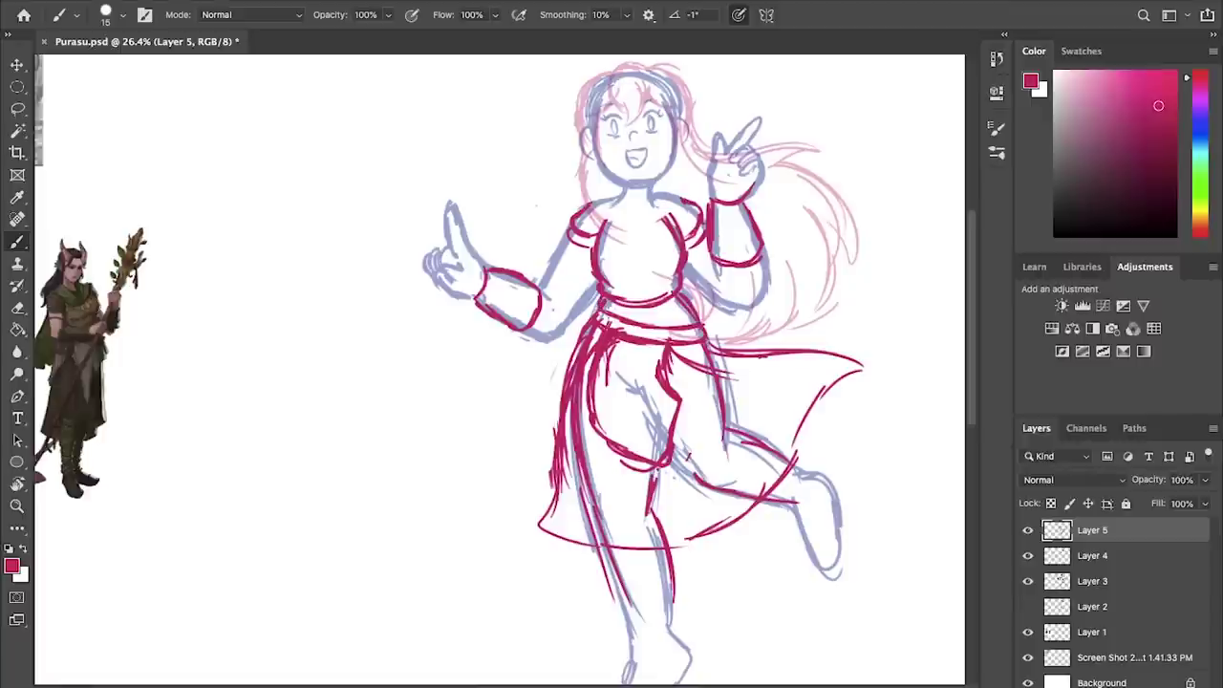
drag(683, 273, 703, 324)
- Sketch the folded upper edge of the skirt cloth streaming out behind the hip to a pointed tip
drag(611, 324, 816, 332)
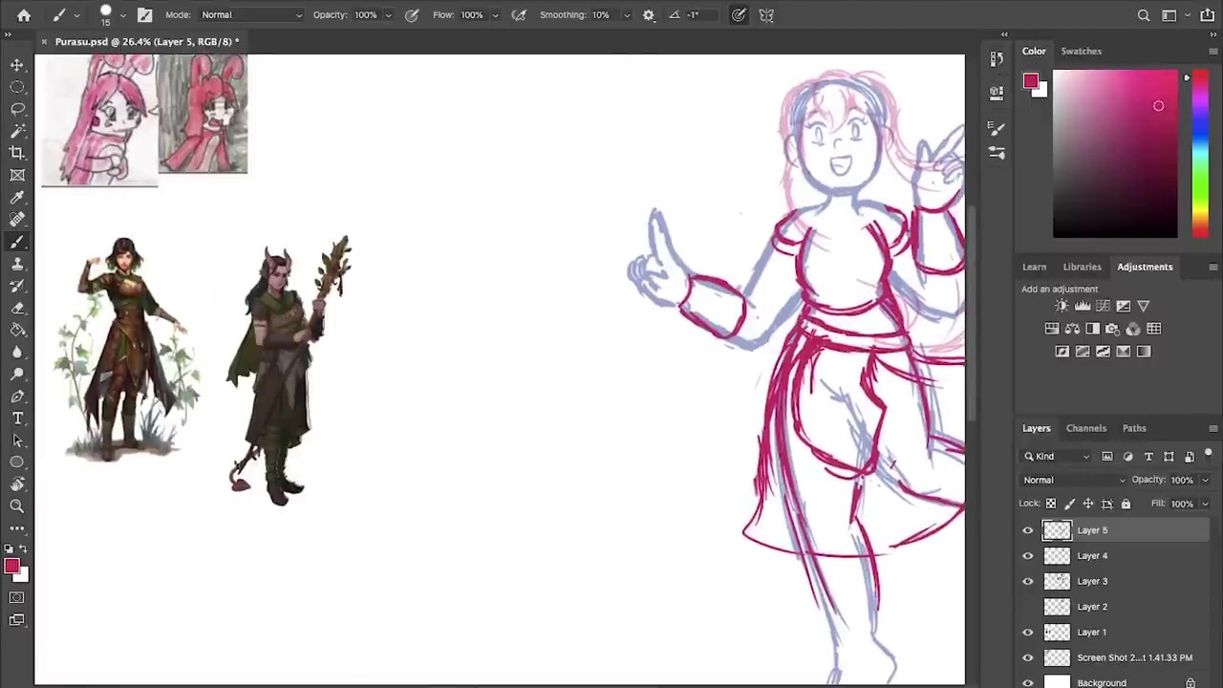
key(e)
key(b)
drag(893, 363, 738, 334)
drag(736, 334, 906, 373)
drag(888, 331, 919, 392)
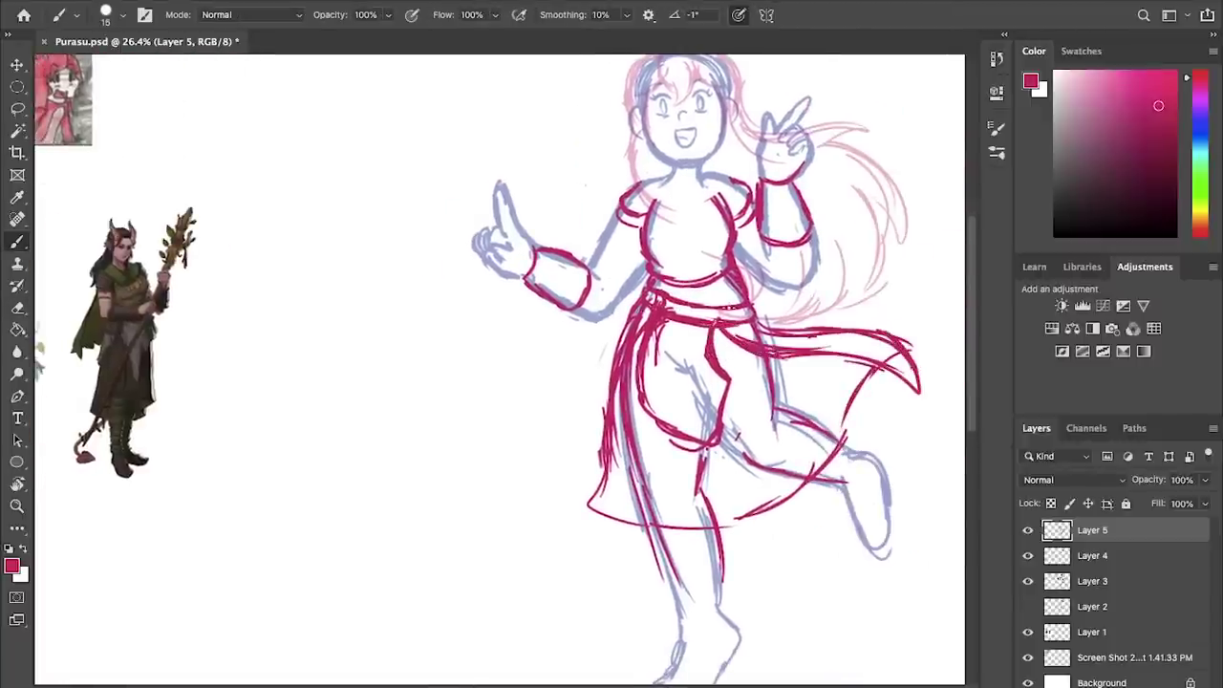
- Outline the thumbs-up arm and hand over the body sketch
scroll(726, 315, left, 5)
scroll(726, 315, up, 2)
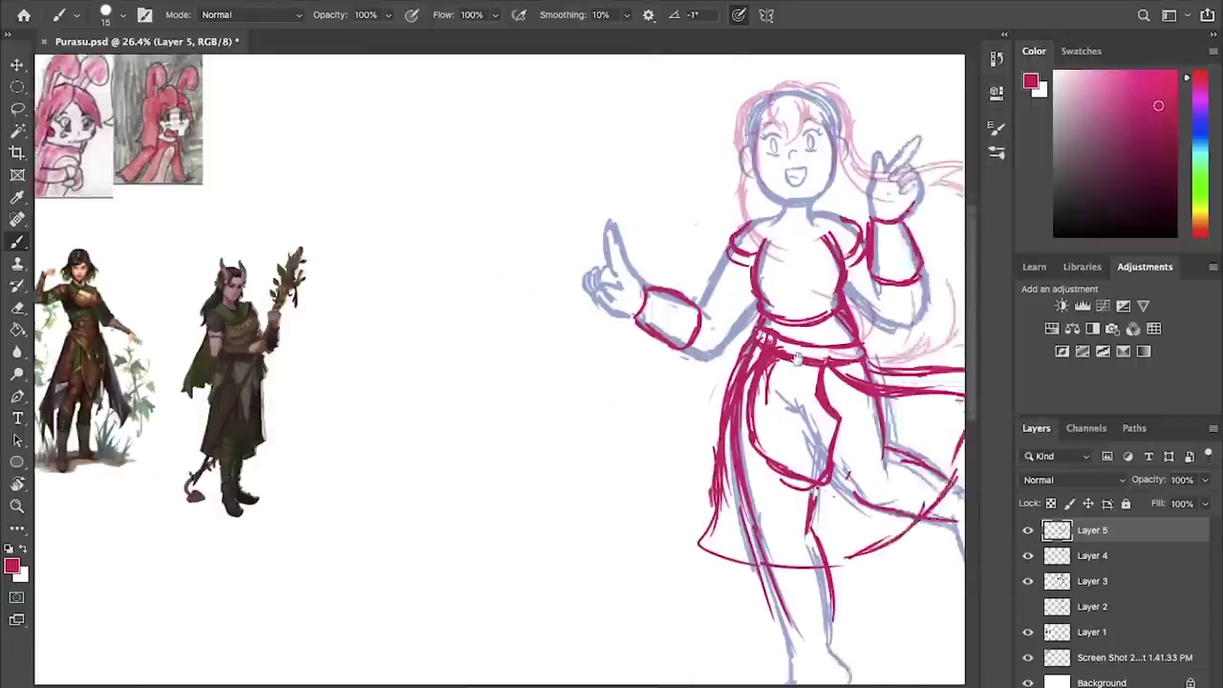
drag(771, 326, 790, 336)
drag(813, 277, 782, 330)
drag(834, 334, 767, 372)
mouse_move(684, 308)
mouse_down()
mouse_move(702, 287)
mouse_move(718, 304)
mouse_up()
mouse_move(685, 290)
mouse_down()
mouse_move(671, 306)
mouse_move(714, 336)
mouse_up()
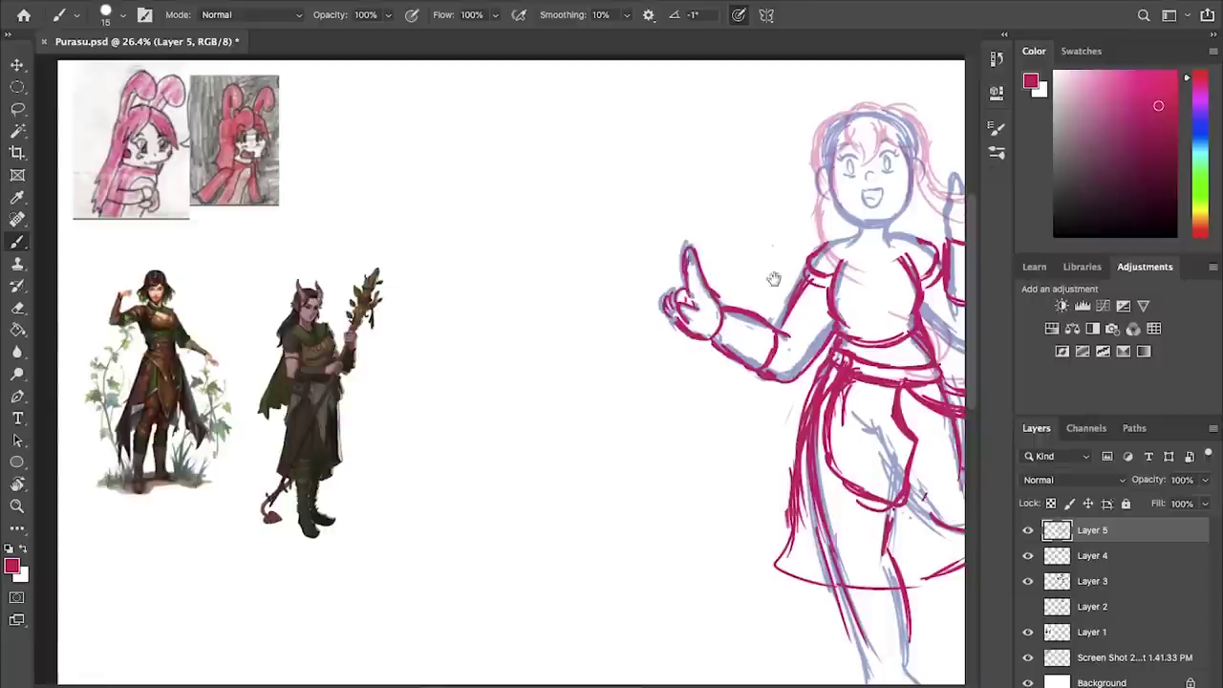
- Sketch a narrow collar band around the neck and a pointed neckline across the chest piece
scroll(718, 260, right, 2)
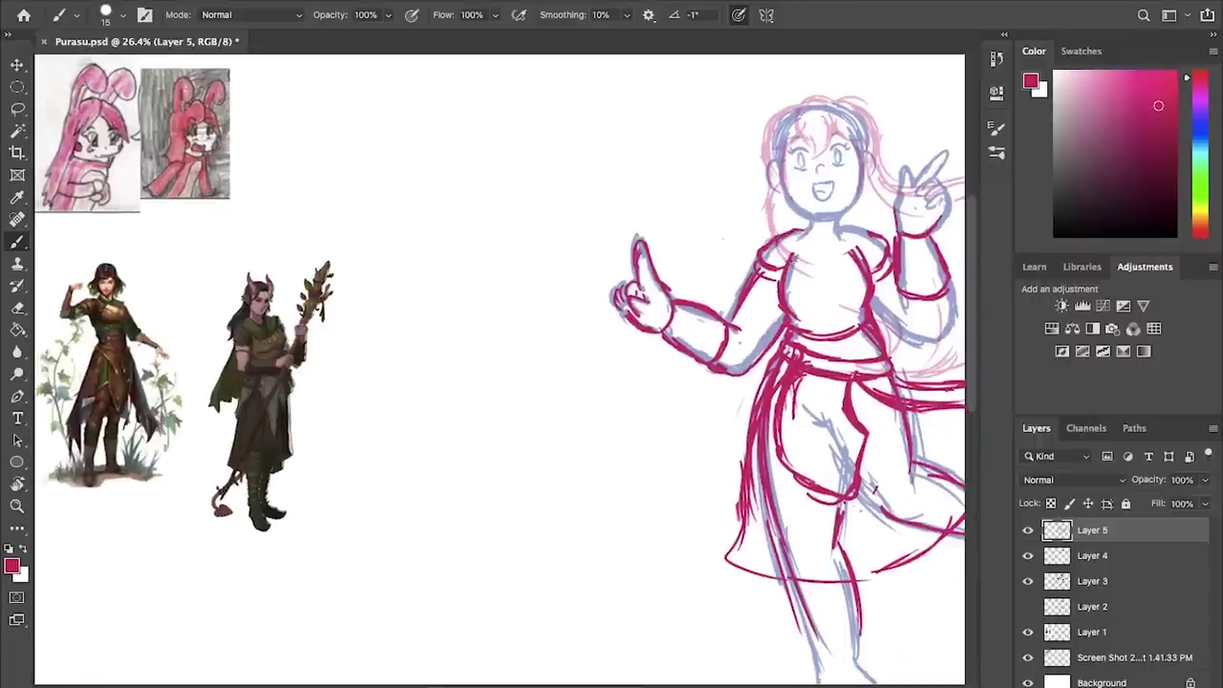
mouse_move(793, 250)
mouse_down()
mouse_move(854, 246)
mouse_move(809, 236)
mouse_move(800, 250)
mouse_up()
mouse_move(850, 227)
mouse_down()
mouse_move(856, 253)
mouse_move(850, 207)
mouse_up()
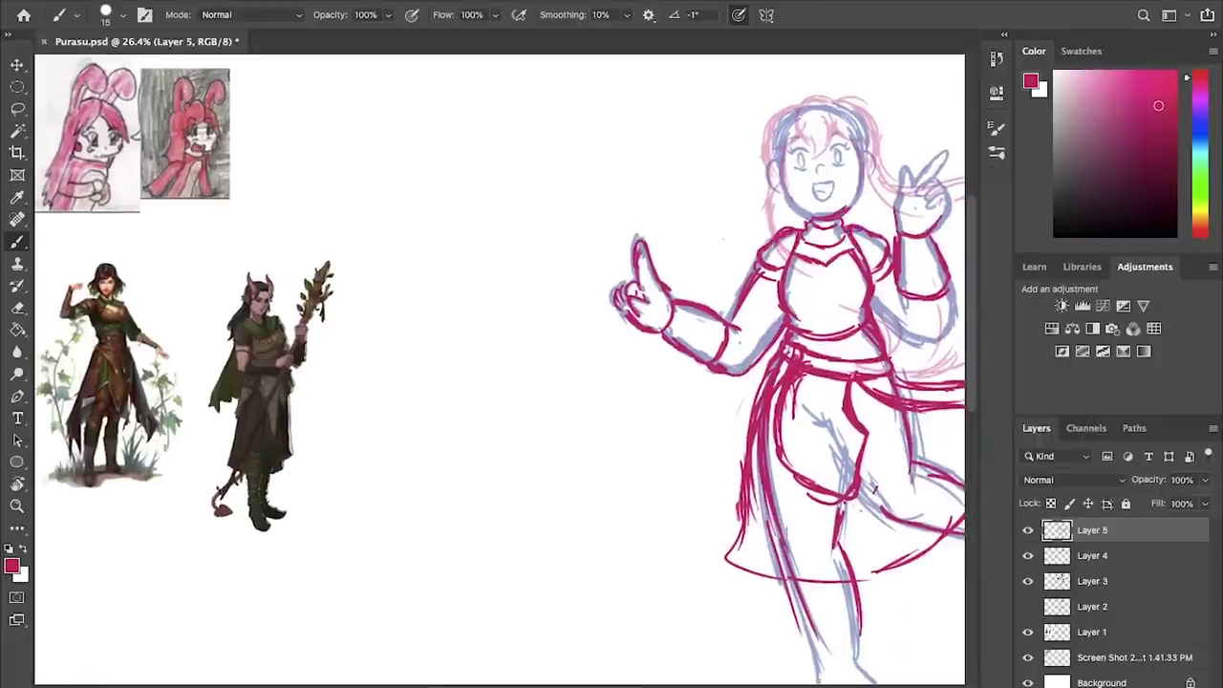
- Sketch the upper edge of the collar around the neck and reinforce the edges of both arm bracers
drag(779, 186, 714, 240)
drag(716, 176, 711, 266)
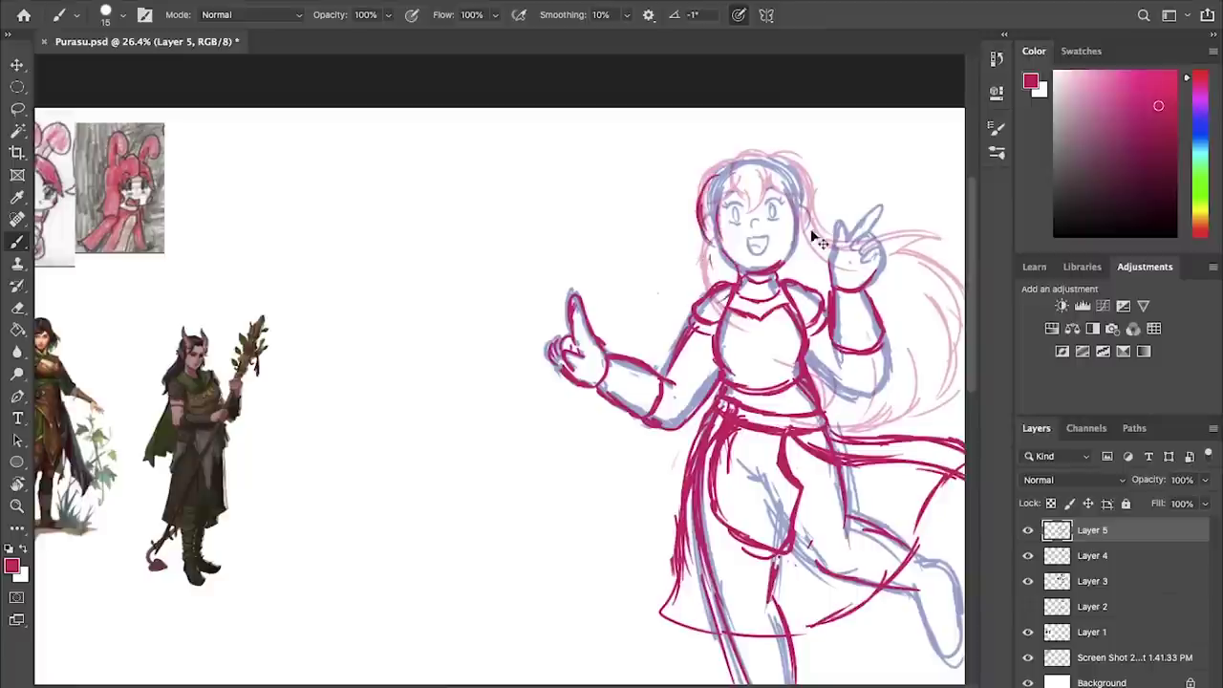
drag(817, 333, 772, 338)
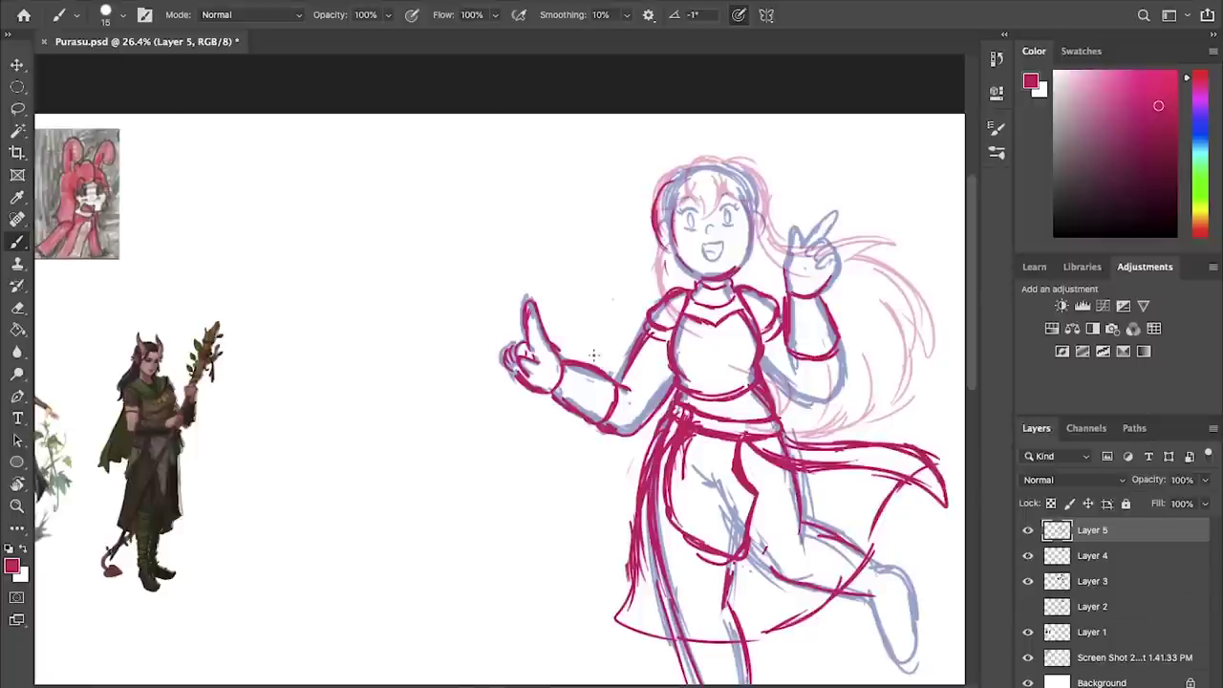
drag(737, 273, 733, 290)
mouse_move(690, 303)
mouse_down()
mouse_move(741, 307)
mouse_move(761, 333)
mouse_up()
key(e)
key(b)
drag(696, 277, 720, 288)
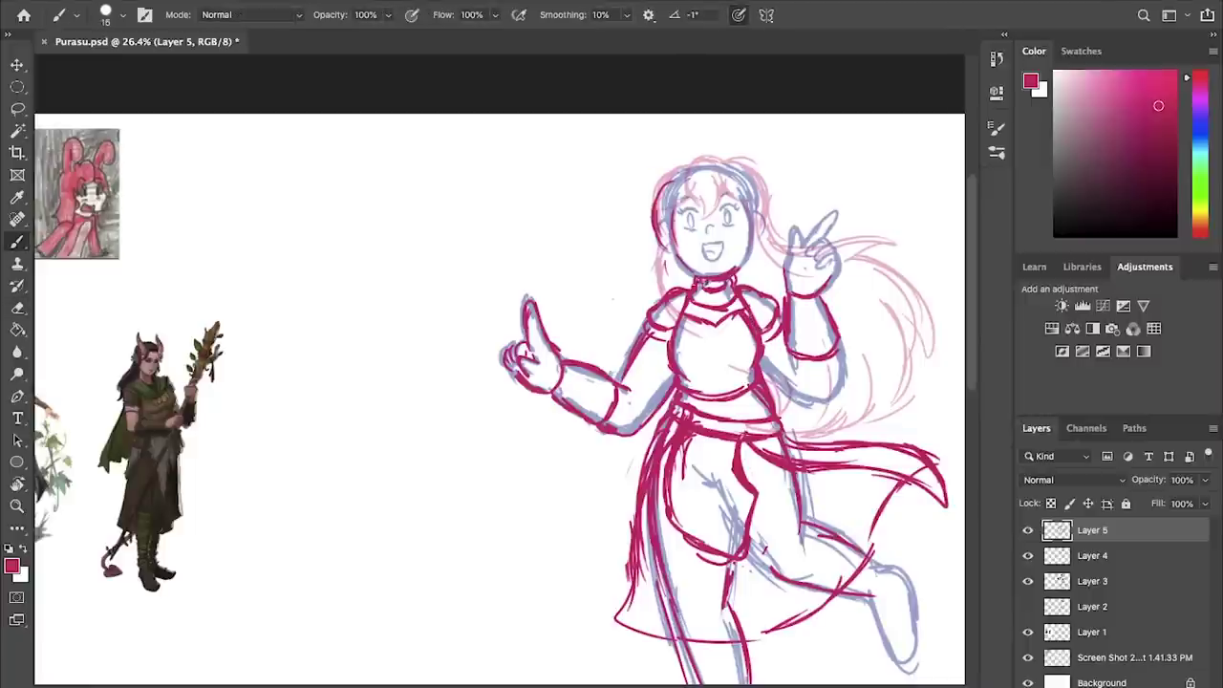
mouse_move(787, 344)
mouse_down()
mouse_move(848, 336)
mouse_move(806, 357)
mouse_up()
drag(560, 361, 609, 376)
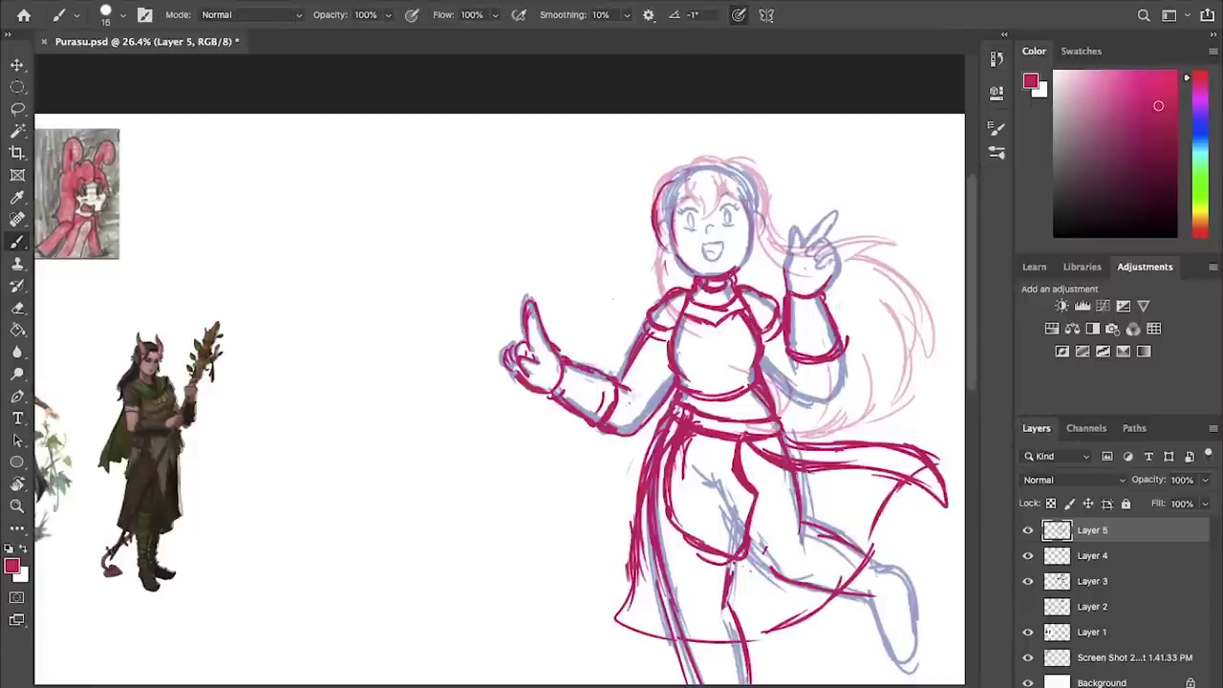
- Sketch short zigzag spark lines radiating from the raised thumb and from the fingertip of the peace-sign hand
drag(525, 276, 522, 253)
drag(516, 289, 484, 275)
drag(511, 311, 491, 305)
drag(848, 193, 856, 168)
drag(854, 208, 885, 190)
drag(869, 213, 898, 218)
- Outline the lower legs and feet of both the standing leg and the raised leg over the body sketch
mouse_move(745, 535)
mouse_down()
mouse_move(660, 458)
mouse_move(834, 269)
mouse_up()
drag(778, 390, 805, 472)
mouse_move(767, 342)
mouse_down()
mouse_move(801, 476)
mouse_move(795, 522)
mouse_up()
drag(793, 522, 814, 554)
drag(837, 391, 838, 460)
mouse_move(838, 458)
mouse_down()
mouse_move(855, 489)
mouse_move(817, 554)
mouse_up()
mouse_move(841, 306)
mouse_down()
mouse_move(585, 326)
mouse_move(634, 289)
mouse_move(751, 369)
mouse_move(722, 394)
mouse_move(755, 384)
mouse_up()
drag(653, 318, 772, 318)
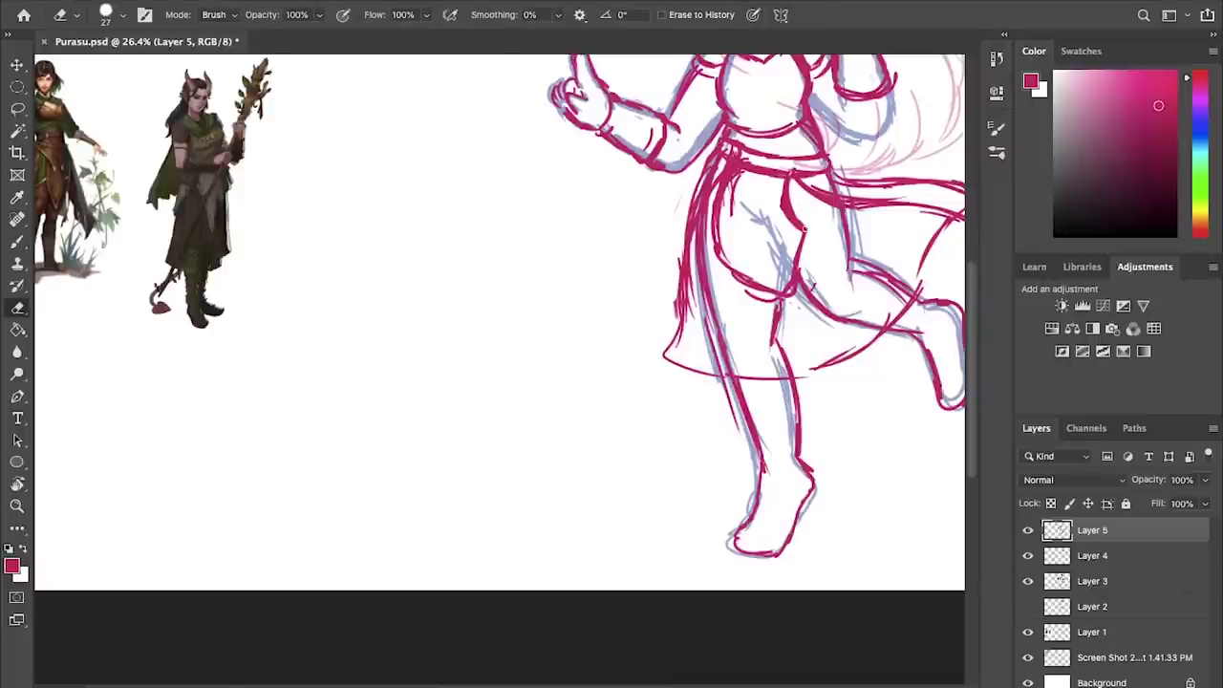
- Erase parts of the front skirt panel's lower edge and redraw the panel's sides
key(e)
mouse_move(763, 291)
mouse_down()
mouse_move(724, 239)
mouse_move(725, 186)
mouse_move(801, 224)
mouse_up()
drag(798, 257, 755, 298)
key(b)
drag(730, 180, 726, 263)
drag(785, 187, 802, 262)
mouse_move(716, 227)
mouse_down()
mouse_move(772, 268)
mouse_move(783, 181)
mouse_move(796, 284)
mouse_move(734, 292)
mouse_up()
- Clear the unwanted front skirt panel lines by erasing strokes and deleting a lassoed area
key(e)
mouse_move(787, 249)
mouse_down()
mouse_move(774, 285)
mouse_move(787, 295)
mouse_up()
key(b)
key(e)
mouse_move(735, 176)
mouse_down()
mouse_move(715, 248)
mouse_move(723, 194)
mouse_move(712, 226)
mouse_move(722, 247)
mouse_up()
key(b)
key(super+z)
key(l)
mouse_move(799, 176)
mouse_down()
mouse_move(732, 192)
mouse_move(819, 224)
mouse_move(805, 173)
mouse_move(697, 315)
mouse_up()
key(Delete)
key(super+d)
- Redraw the front skirt panel hanging from the belt with curved sides meeting in a pointed lower corner
key(b)
drag(704, 262, 694, 319)
drag(764, 265, 772, 313)
mouse_move(689, 308)
mouse_down()
mouse_move(837, 328)
mouse_move(749, 303)
mouse_up()
drag(749, 303, 747, 355)
drag(755, 262, 765, 384)
drag(748, 343, 780, 388)
mouse_move(812, 265)
mouse_down()
mouse_move(844, 339)
mouse_move(842, 373)
mouse_up()
drag(845, 336, 834, 405)
mouse_move(754, 303)
mouse_down()
mouse_move(798, 410)
mouse_move(841, 340)
mouse_move(827, 303)
mouse_move(901, 347)
mouse_up()
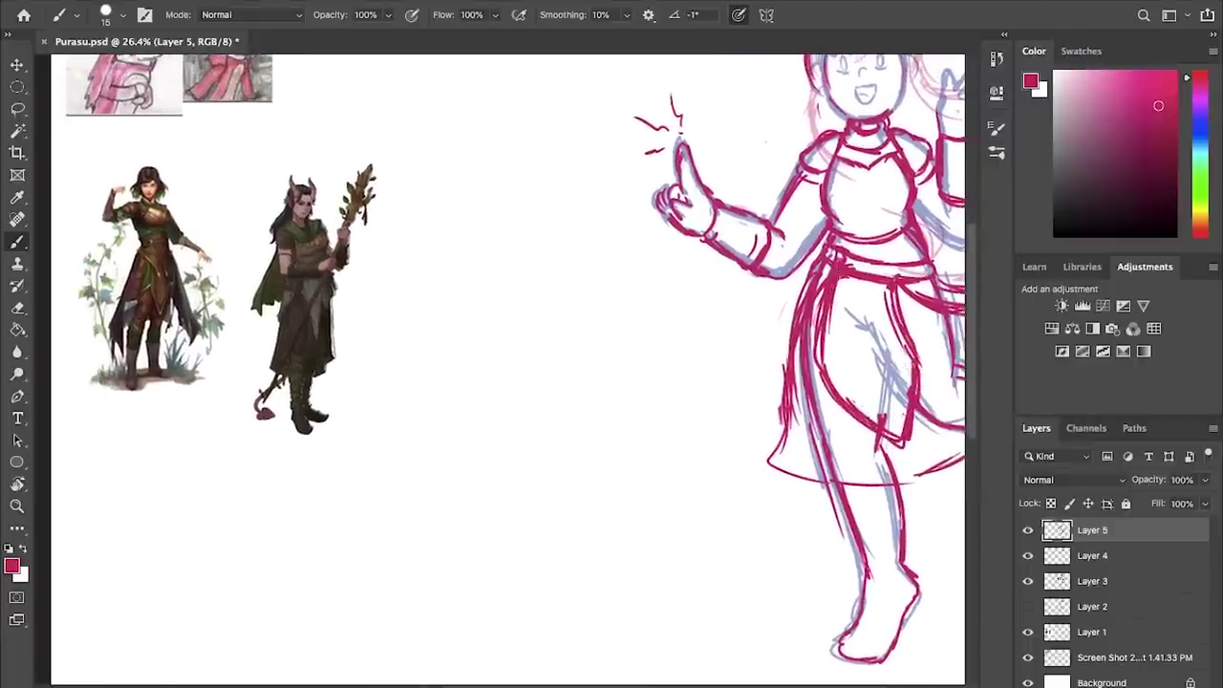
- Outline the bent upper arm and elbow around the bracer of the peace-sign arm
drag(901, 264, 839, 266)
drag(847, 204, 898, 241)
drag(873, 229, 907, 242)
drag(929, 200, 913, 243)
drag(892, 187, 885, 251)
- Sketch toe caps and slanted instep lines on both shoes
drag(778, 440, 753, 374)
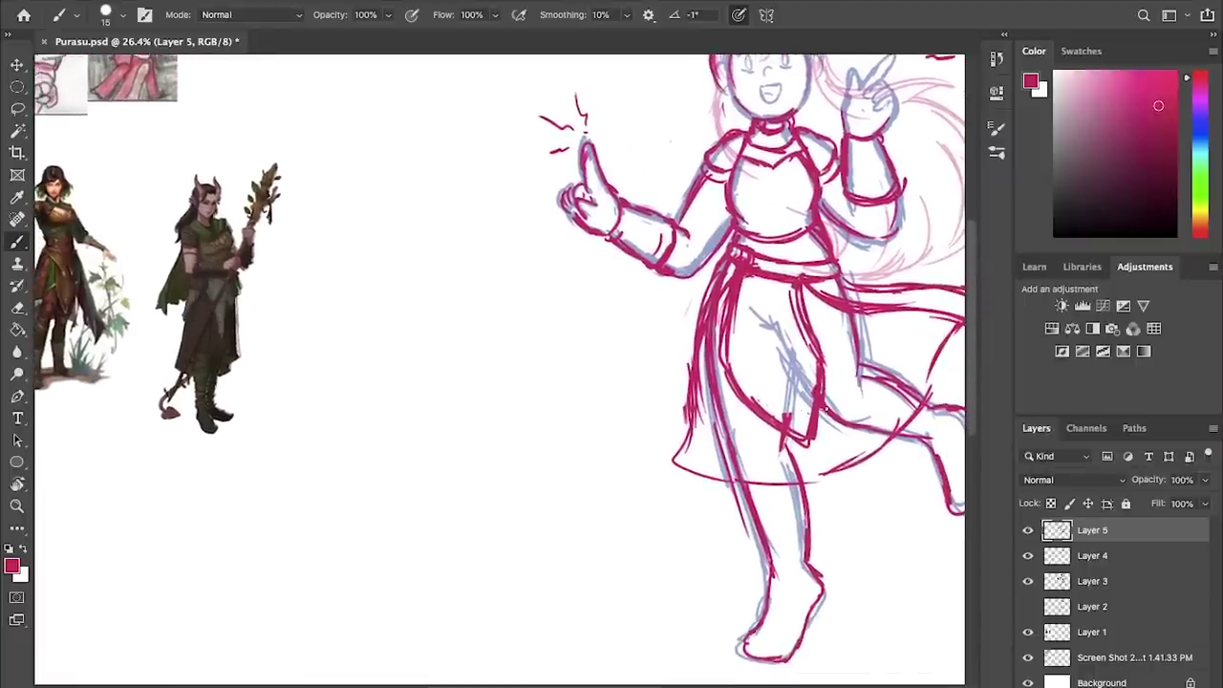
drag(799, 455, 808, 444)
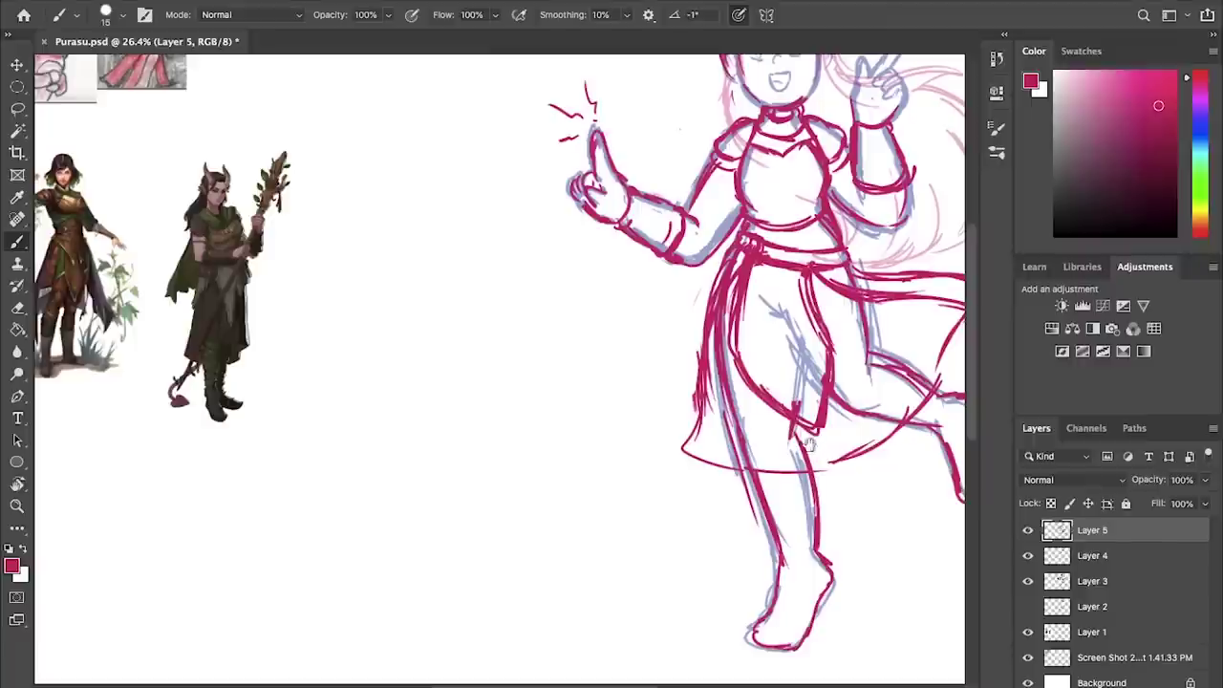
drag(783, 609, 807, 632)
drag(829, 574, 784, 610)
mouse_move(821, 573)
mouse_down()
mouse_move(783, 604)
mouse_move(789, 614)
mouse_move(786, 598)
mouse_up()
drag(837, 537, 628, 455)
key(super+z)
key(super+z)
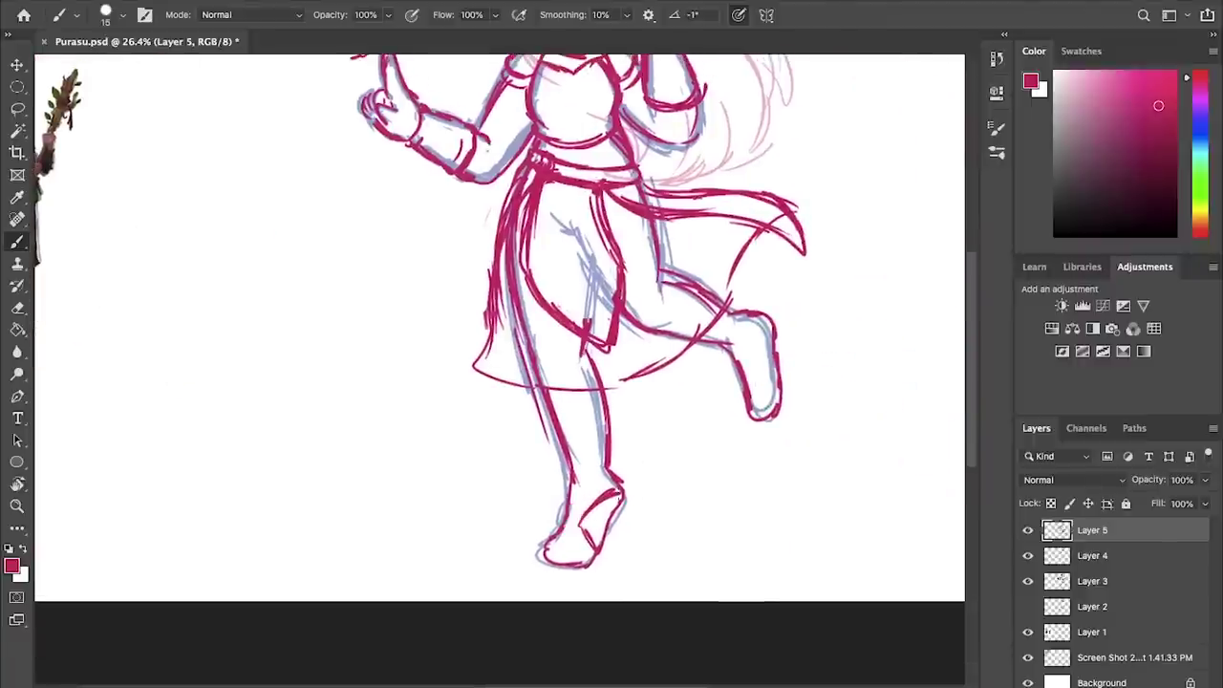
drag(568, 524, 609, 487)
drag(772, 327, 750, 386)
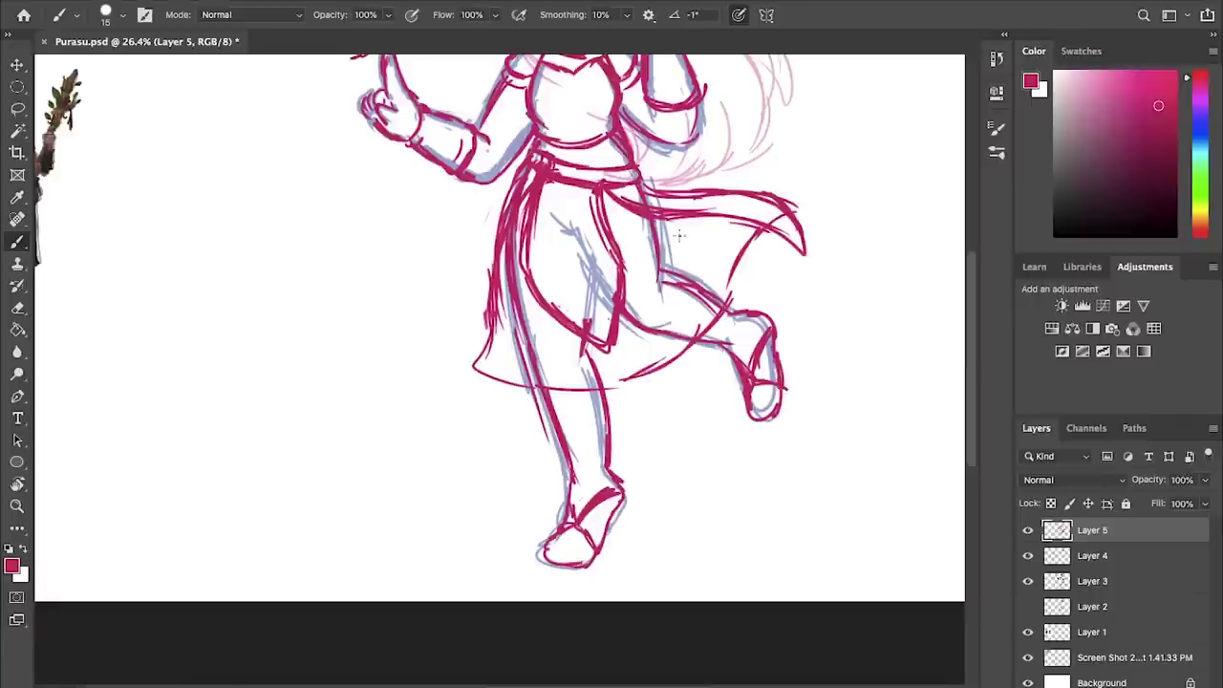
- Sketch oval knee guards with short connecting band lines on both legs
scroll(704, 274, left, 5)
drag(822, 265, 869, 280)
key(super+z)
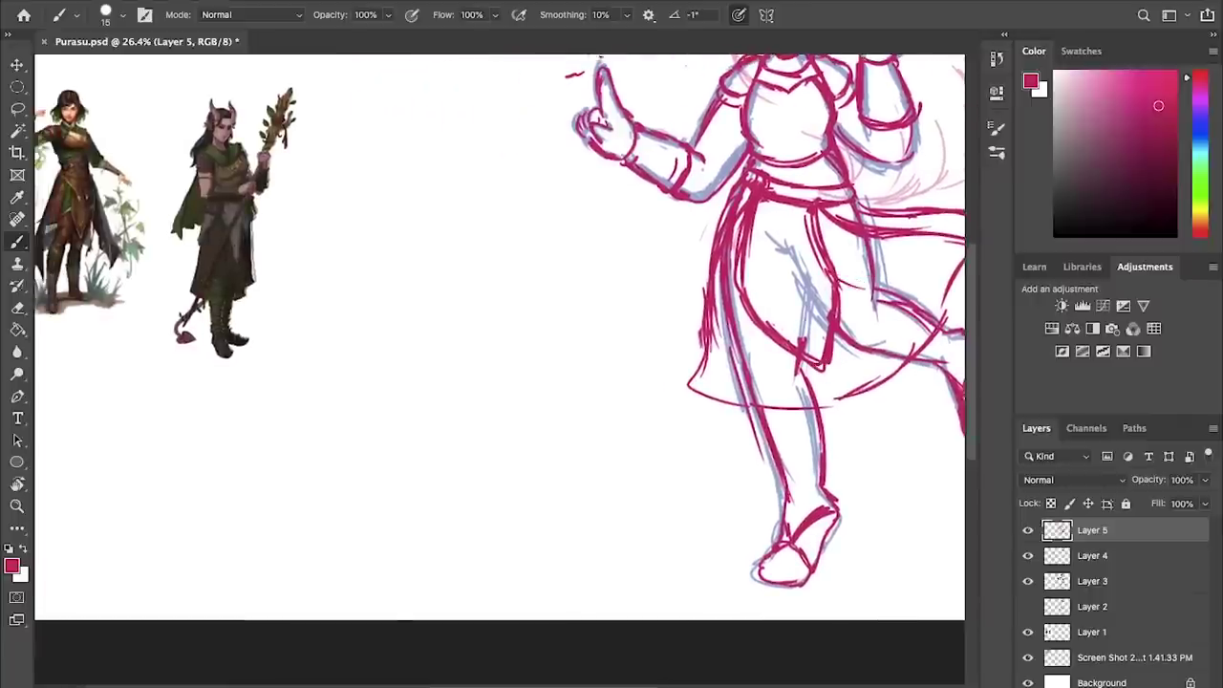
key(super+z)
scroll(821, 317, right, 1)
drag(741, 377, 753, 358)
mouse_move(755, 358)
mouse_down()
mouse_move(767, 379)
mouse_move(766, 363)
mouse_up()
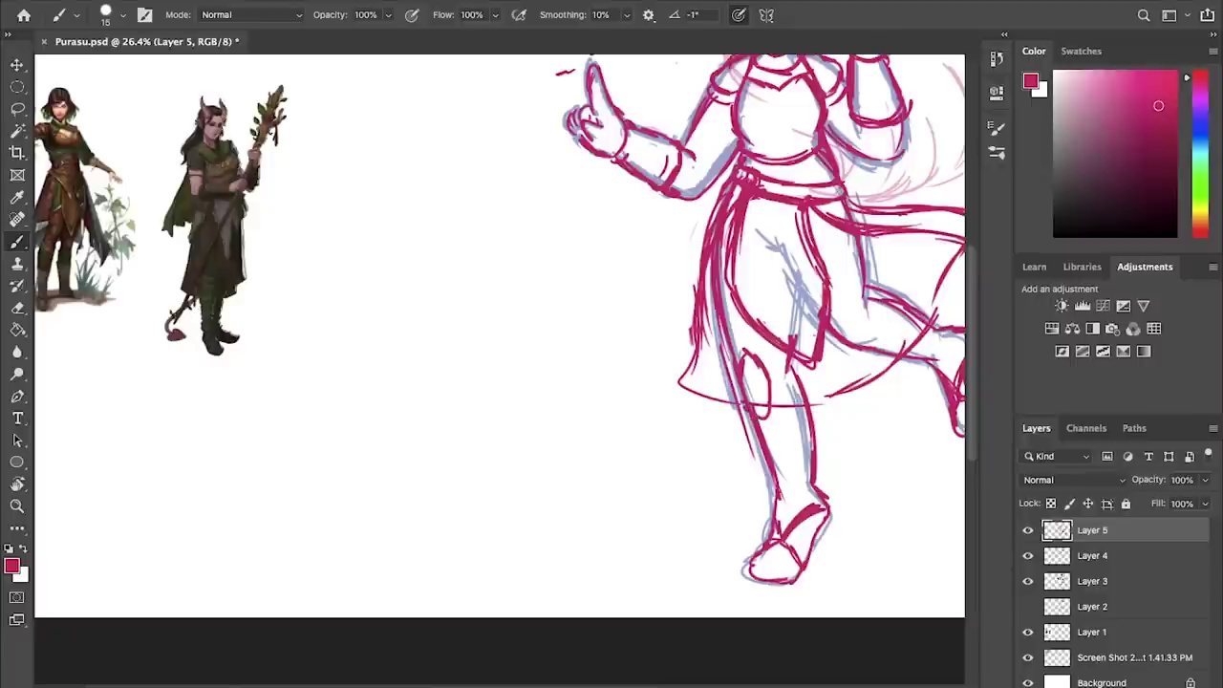
mouse_move(888, 325)
mouse_down()
mouse_move(831, 349)
mouse_move(883, 354)
mouse_up()
mouse_move(745, 373)
mouse_down()
mouse_move(754, 409)
mouse_move(797, 359)
mouse_up()
drag(865, 282, 869, 319)
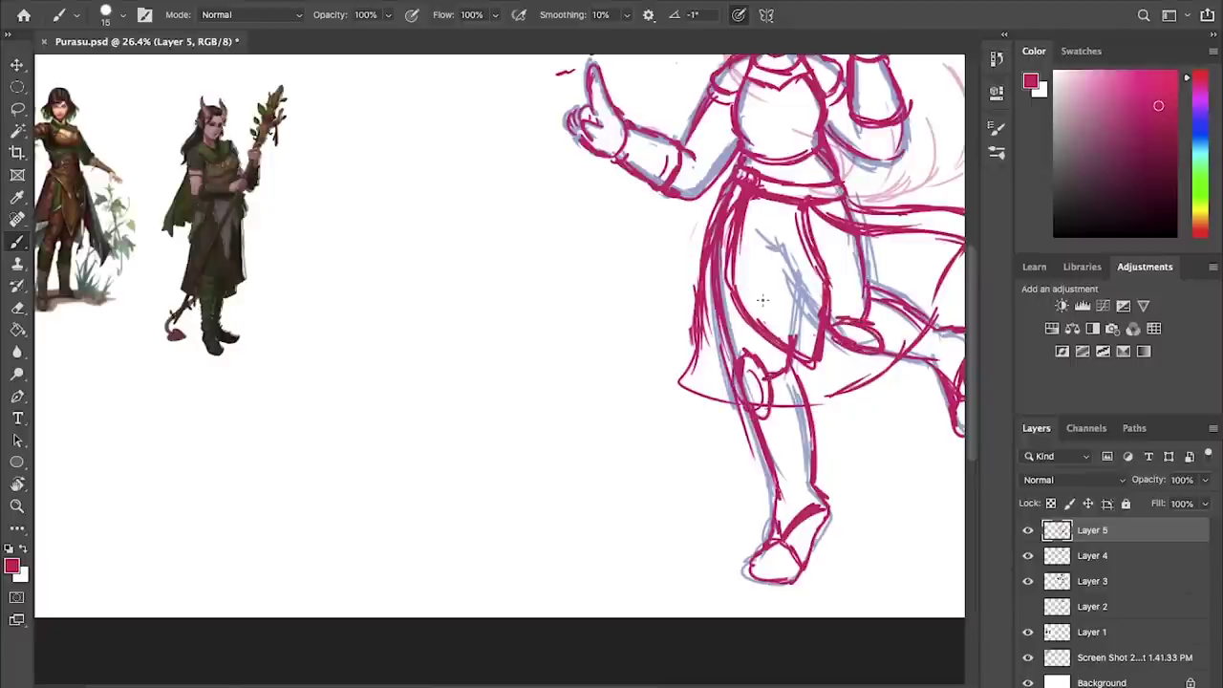
- Sketch slanted guard edges across both shins and add curved band lines around the raised leg's thigh
mouse_move(750, 421)
mouse_down()
mouse_move(778, 455)
mouse_move(808, 420)
mouse_move(778, 468)
mouse_up()
key(super+z)
key(super+z)
mouse_move(779, 468)
mouse_down()
mouse_move(798, 423)
mouse_move(780, 466)
mouse_up()
drag(877, 356, 936, 360)
drag(878, 292, 919, 358)
mouse_move(904, 298)
mouse_down()
mouse_move(917, 345)
mouse_move(933, 314)
mouse_move(924, 367)
mouse_up()
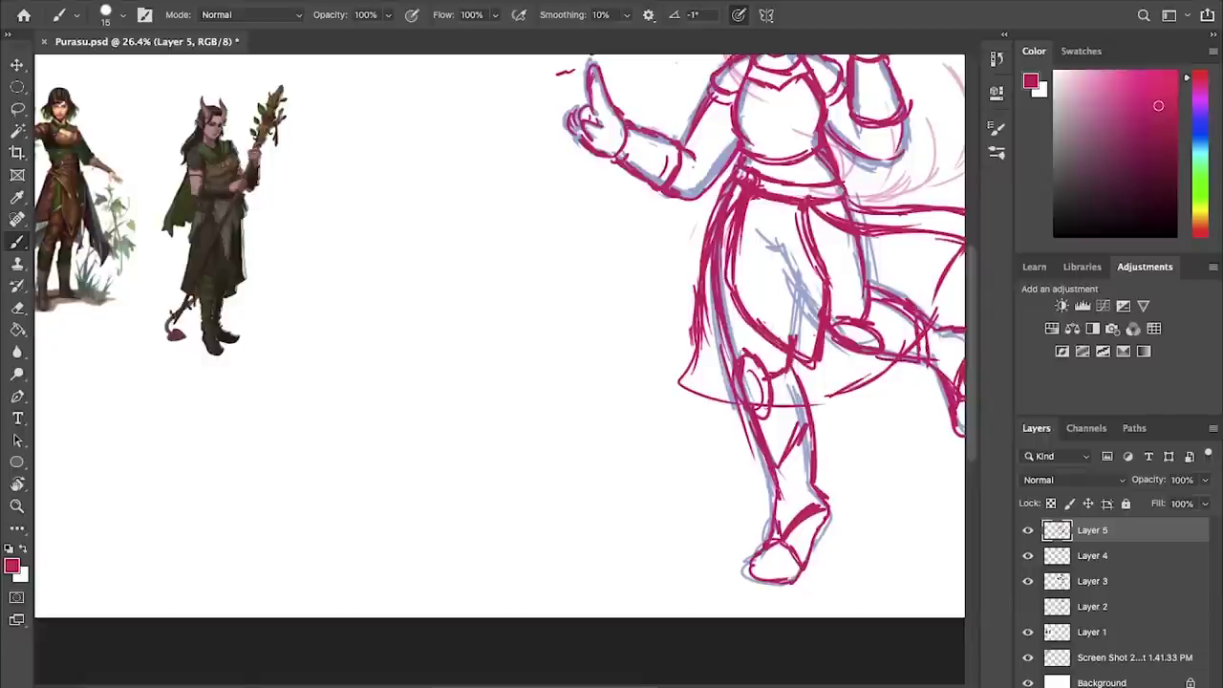
drag(725, 285, 730, 331)
drag(815, 249, 864, 273)
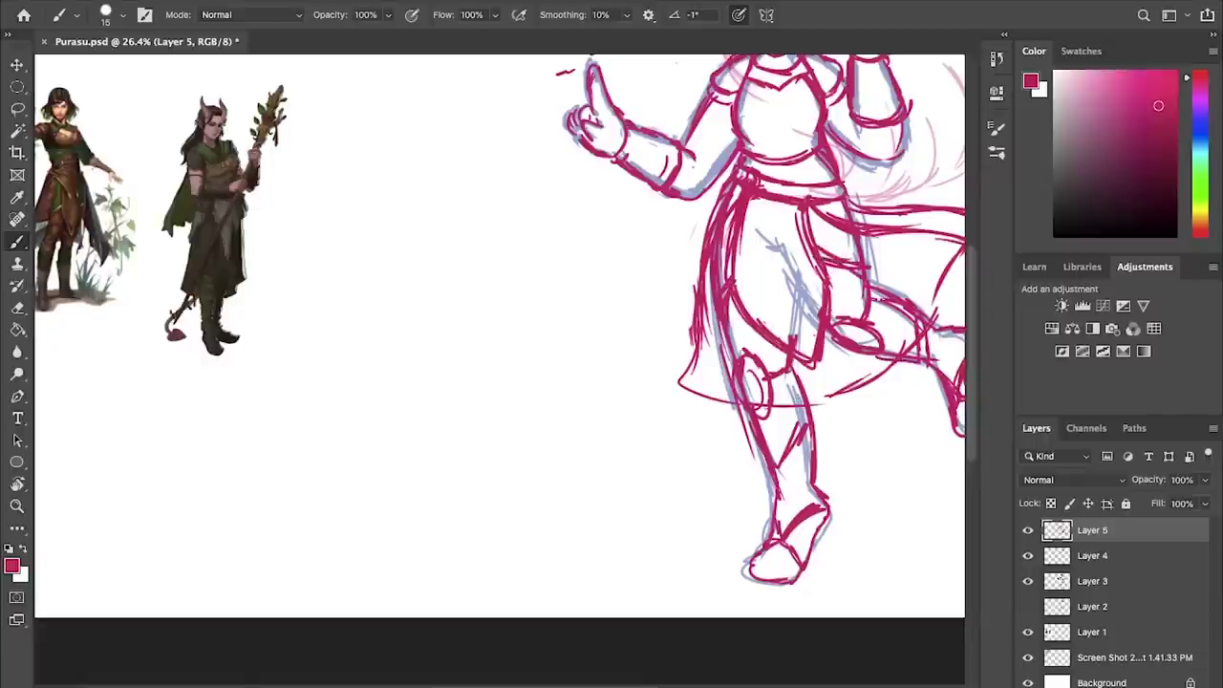
- Move Layers 3 to 5 together to place the character slightly lower on the canvas, and reselect Layer 5 for drawing
scroll(747, 317, down, 3)
shift+click(1102, 577)
key(v)
mouse_move(719, 334)
mouse_down()
mouse_move(703, 336)
mouse_move(741, 321)
mouse_up()
click(1085, 532)
key(b)
scroll(742, 196, up, 6)
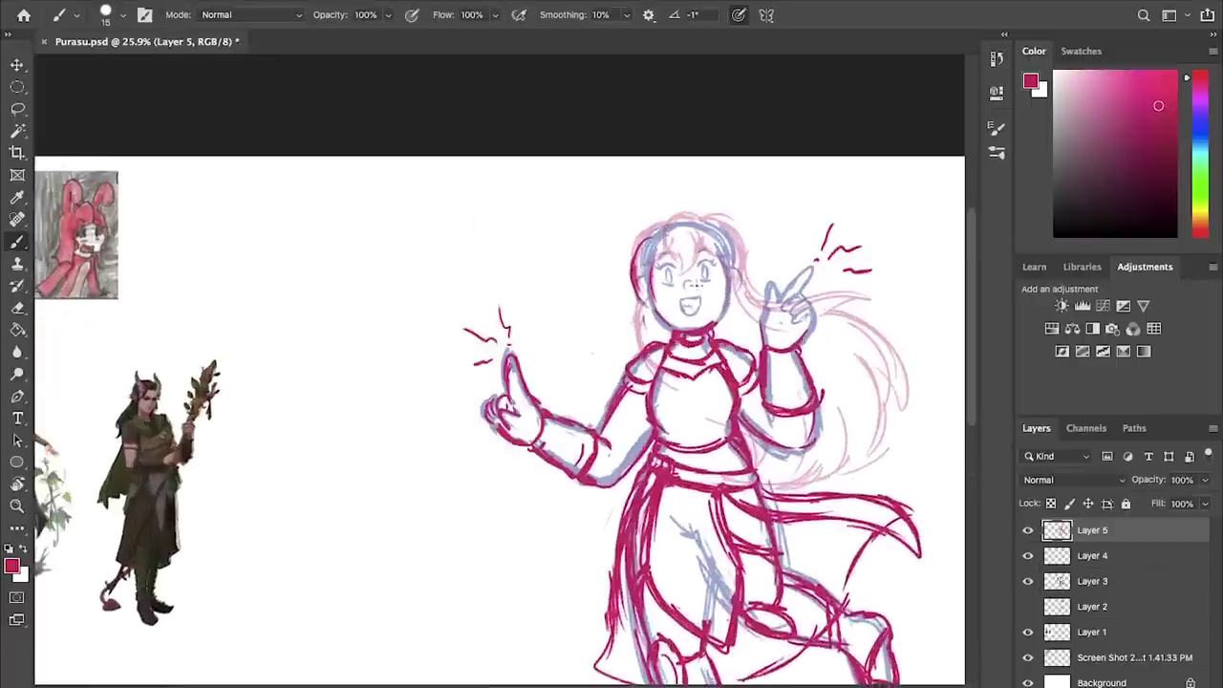
- Try to sketch long curved rabbit ears rising from the top of the head
mouse_move(818, 163)
mouse_down()
mouse_move(790, 212)
mouse_move(855, 143)
mouse_up()
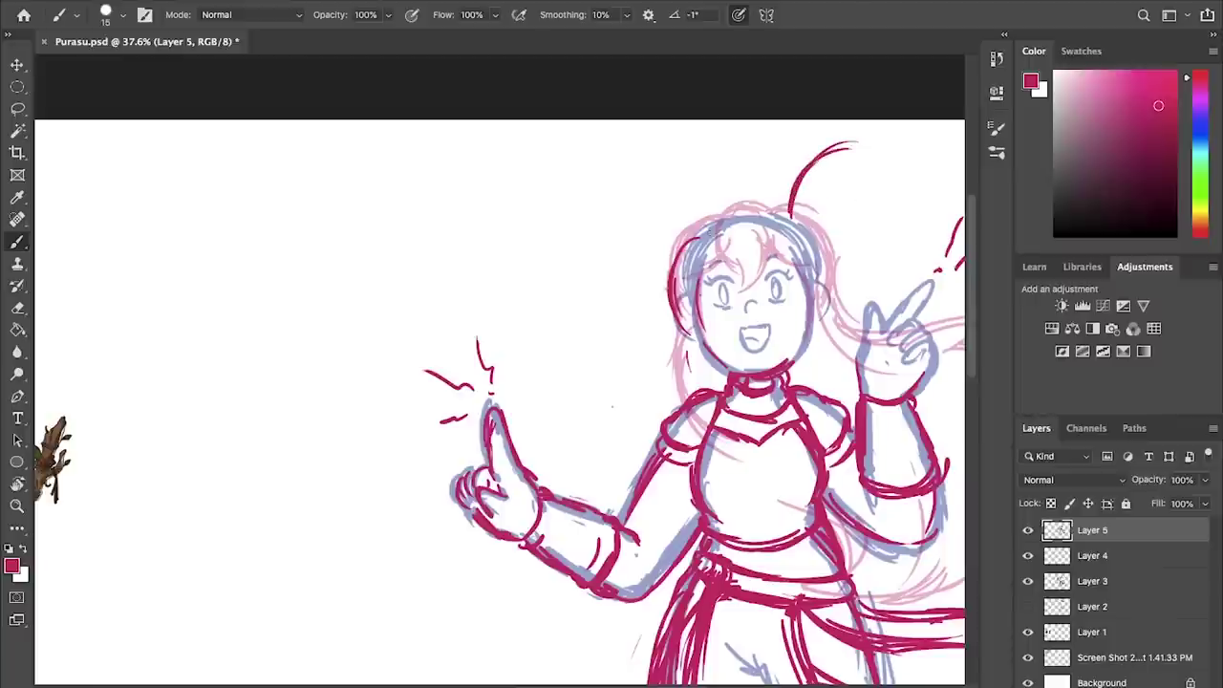
key(ctrl+z)
drag(713, 226, 594, 190)
mouse_move(785, 227)
mouse_down()
mouse_move(814, 140)
mouse_move(830, 143)
mouse_move(797, 137)
mouse_move(784, 153)
mouse_up()
- Scale Layers 3 to 5 down slightly with Free Transform, leaving more room above the head, and reselect Layer 5
scroll(830, 153, down, 6)
shift+click(1090, 584)
key(super+t)
key(Return)
click(1093, 531)
- Delete the leftover ear stroke above the head with a lasso selection
scroll(674, 205, up, 5)
drag(683, 248, 678, 406)
scroll(678, 405, up, 4)
key(l)
mouse_move(825, 111)
mouse_down()
mouse_move(811, 252)
mouse_move(868, 175)
mouse_up()
key(Delete)
key(super+d)
- Sketch a rabbit ear stroke rising from the top of the head
key(b)
mouse_move(756, 234)
mouse_down()
mouse_move(599, 60)
mouse_move(555, 269)
mouse_move(661, 201)
mouse_move(609, 297)
mouse_move(504, 685)
mouse_up()
scroll(506, 684, down, 10)
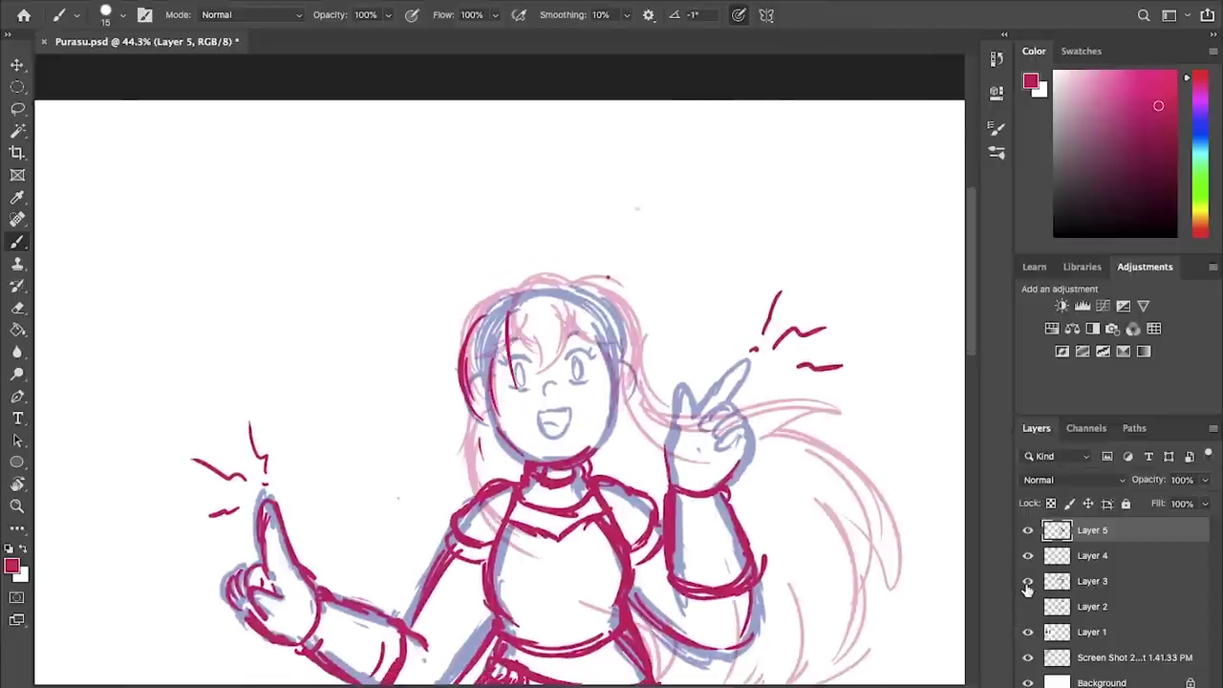
drag(484, 386, 608, 357)
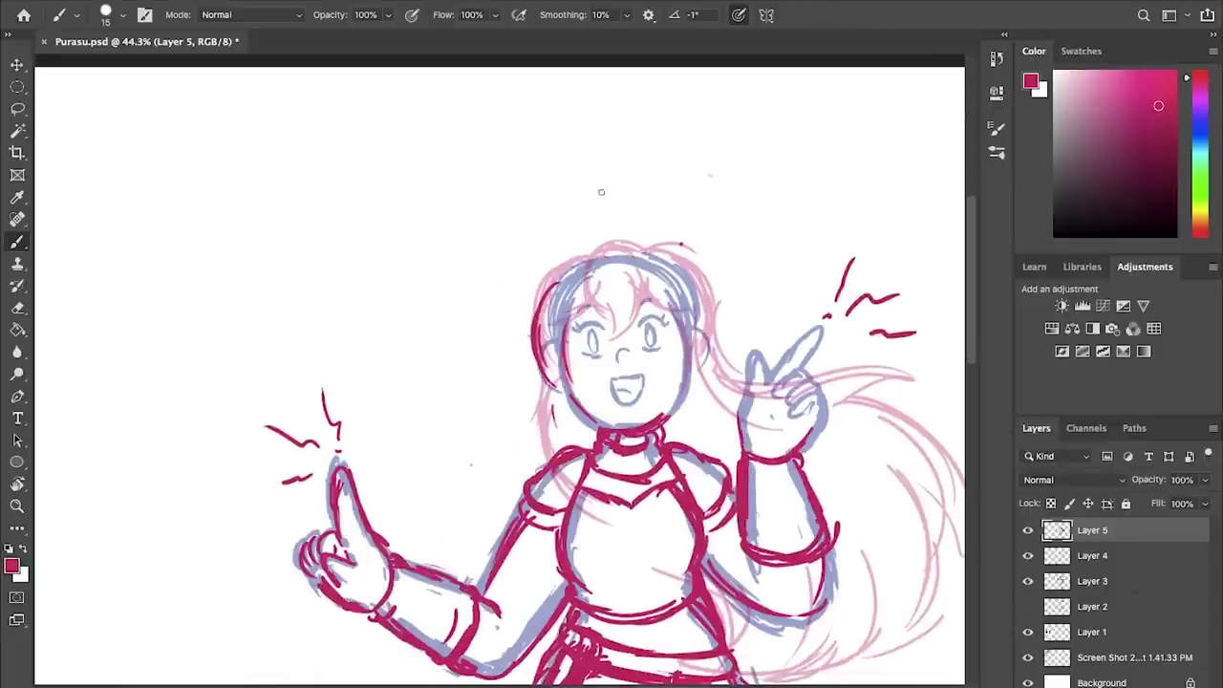
drag(673, 178, 655, 249)
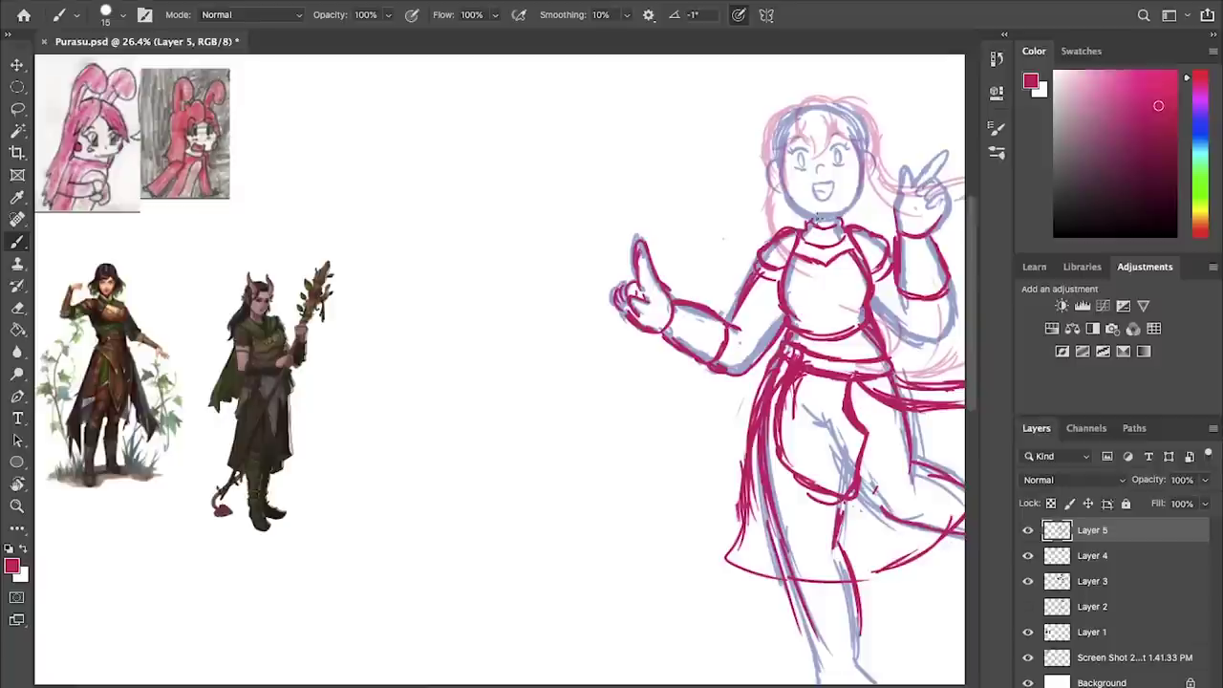
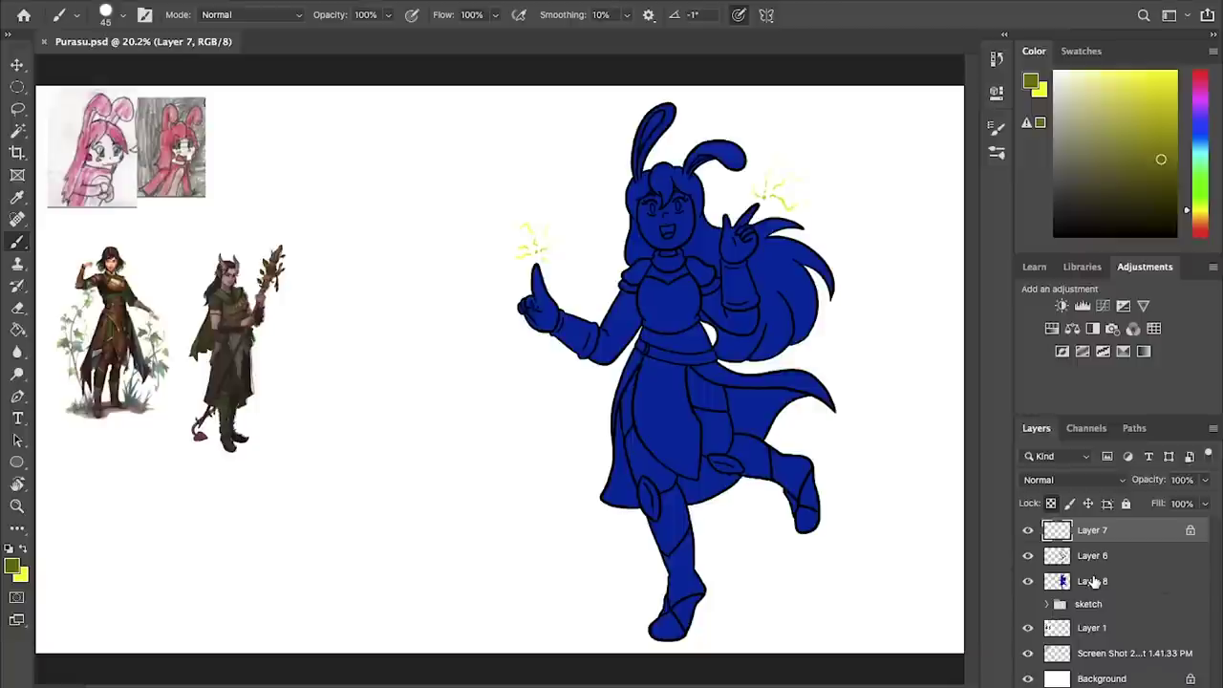
- Save the document and prepare Layer 8 for painting with locked transparency and a crimson red foreground colour
click(1094, 581)
key(ctrl+s)
drag(1202, 228, 1154, 32)
mouse_move(1157, 113)
mouse_down()
mouse_move(1146, 90)
mouse_move(1145, 123)
mouse_up()
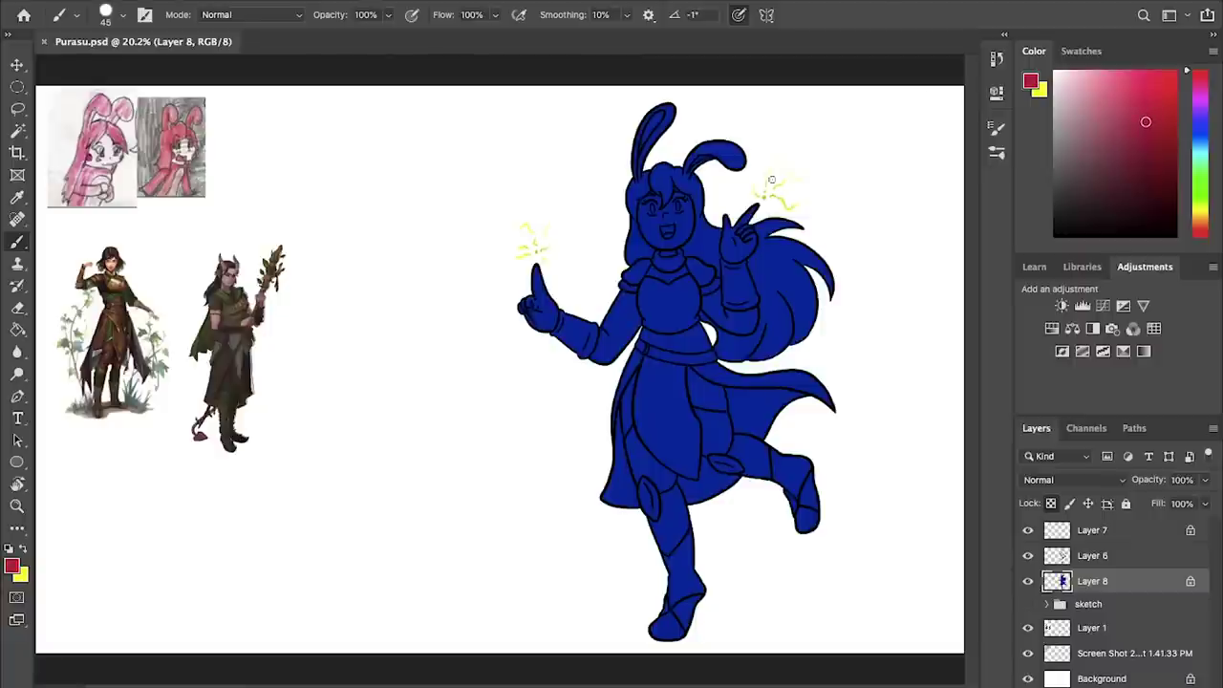
- Paint the rabbit ears and long hair red over the blue base, enlarging the brush to 62 px
scroll(654, 233, up, 5)
mouse_move(478, 287)
mouse_down()
mouse_move(516, 95)
mouse_move(571, 86)
mouse_move(482, 377)
mouse_move(520, 349)
mouse_move(608, 151)
mouse_move(669, 167)
mouse_up()
mouse_move(608, 291)
mouse_down()
mouse_move(601, 377)
mouse_move(620, 281)
mouse_move(649, 420)
mouse_move(635, 540)
mouse_move(707, 558)
mouse_move(760, 553)
mouse_up()
click(112, 19)
drag(122, 71, 134, 71)
drag(690, 335, 761, 530)
mouse_move(713, 271)
mouse_down()
mouse_move(838, 319)
mouse_move(780, 355)
mouse_move(805, 538)
mouse_move(649, 397)
mouse_up()
drag(671, 330, 667, 350)
- Pick a deeper red and refill the painted red areas through Magic Wand selections and the Paint Bucket
scroll(778, 398, up, 5)
scroll(745, 387, right, 3)
scroll(729, 379, down, 2)
click(1154, 135)
scroll(565, 317, down, 1)
key(w)
click(519, 344)
key(g)
click(523, 350)
key(super+d)
key(w)
click(673, 413)
key(g)
click(682, 420)
key(super+d)
scroll(579, 355, up, 2)
key(b)
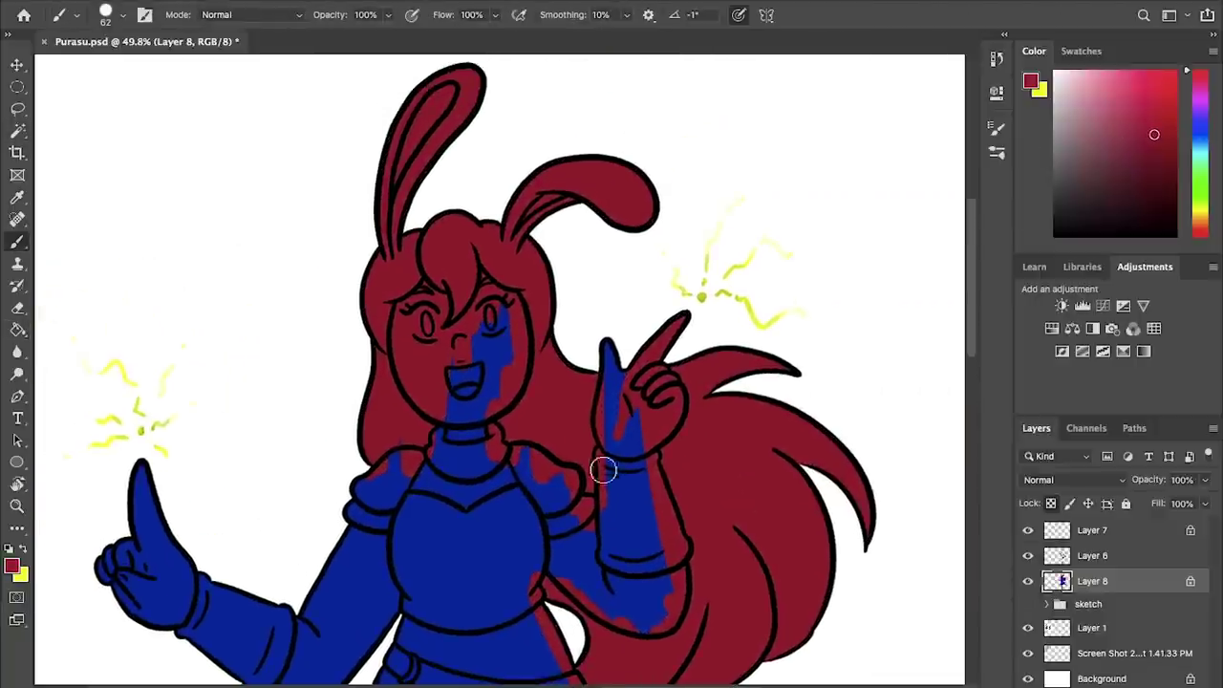
- Pick a pale pink skin tone and paint it over the character's face and neck
scroll(554, 329, up, 2)
scroll(567, 334, up, 2)
click(1061, 72)
mouse_move(444, 365)
mouse_down()
mouse_move(492, 367)
mouse_move(460, 417)
mouse_up()
click(1067, 72)
drag(379, 362, 401, 384)
scroll(494, 447, up, 2)
mouse_move(441, 342)
mouse_down()
mouse_move(437, 441)
mouse_move(468, 484)
mouse_up()
key(x)
alt+click(355, 523)
drag(330, 521, 322, 546)
key(x)
mouse_move(466, 434)
mouse_down()
mouse_move(480, 431)
mouse_move(530, 303)
mouse_move(527, 384)
mouse_up()
- Reduce the brush size and continue the pale pink skin over the face edges, neck and raised hand
click(473, 240)
click(123, 16)
drag(123, 69, 108, 69)
click(363, 415)
mouse_move(363, 415)
mouse_down()
mouse_move(341, 377)
mouse_move(326, 286)
mouse_move(344, 254)
mouse_move(387, 249)
mouse_move(375, 230)
mouse_move(405, 250)
mouse_move(384, 320)
mouse_move(360, 259)
mouse_move(349, 276)
mouse_move(403, 319)
mouse_move(387, 246)
mouse_move(403, 294)
mouse_move(431, 294)
mouse_move(494, 232)
mouse_move(451, 264)
mouse_move(437, 316)
mouse_move(510, 335)
mouse_up()
drag(479, 212, 474, 224)
mouse_move(686, 453)
mouse_down()
mouse_move(606, 303)
mouse_move(516, 257)
mouse_up()
mouse_move(507, 306)
mouse_down()
mouse_move(510, 147)
mouse_move(523, 287)
mouse_move(501, 256)
mouse_up()
mouse_move(540, 93)
mouse_down()
mouse_move(590, 143)
mouse_move(641, 85)
mouse_move(592, 164)
mouse_move(623, 247)
mouse_move(586, 302)
mouse_move(547, 287)
mouse_move(556, 206)
mouse_move(600, 202)
mouse_move(615, 252)
mouse_up()
- Paint the other hand and the bare upper arms pale pink with a 33 px brush
scroll(429, 314, left, 10)
scroll(429, 314, down, 4)
click(105, 12)
drag(102, 68, 113, 69)
mouse_move(274, 263)
mouse_down()
mouse_move(310, 433)
mouse_move(205, 399)
mouse_move(338, 354)
mouse_up()
mouse_move(639, 281)
mouse_down()
mouse_move(538, 417)
mouse_move(606, 341)
mouse_move(619, 438)
mouse_move(683, 349)
mouse_move(674, 417)
mouse_move(563, 387)
mouse_move(703, 497)
mouse_move(742, 491)
mouse_move(749, 423)
mouse_move(625, 404)
mouse_move(710, 453)
mouse_up()
scroll(612, 341, right, 10)
scroll(612, 341, up, 2)
scroll(665, 305, down, 8)
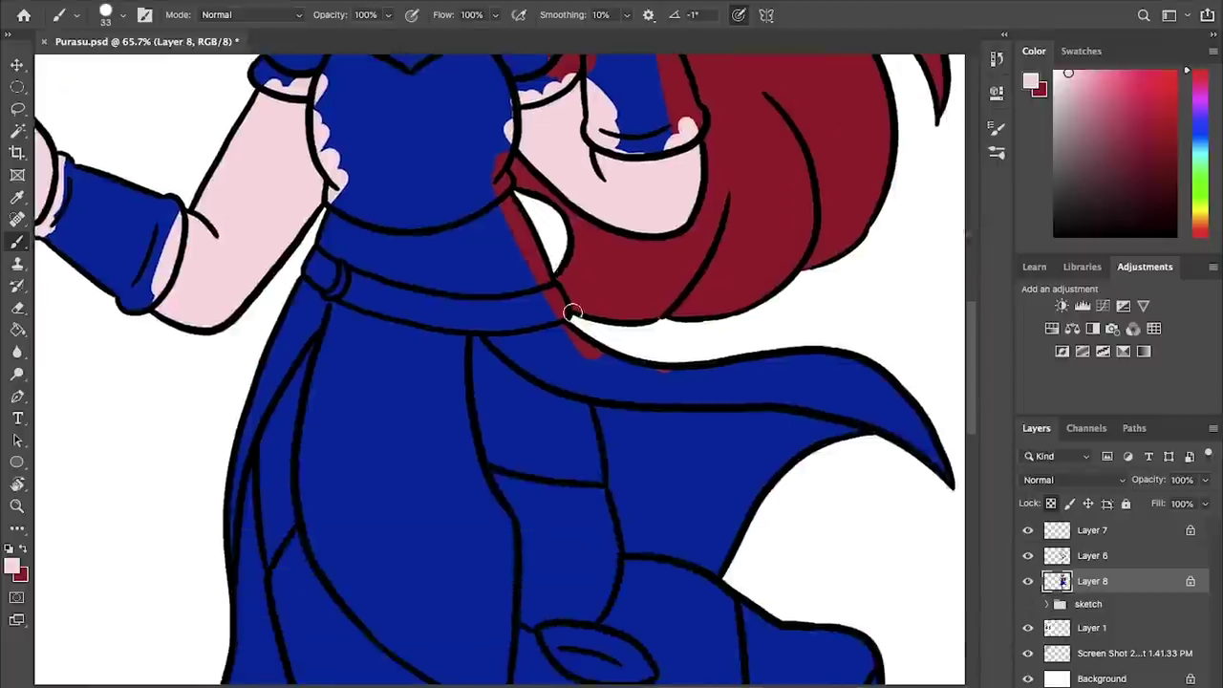
- Paint both eyes white and tidy the skin around them with the pale pink skin tone
scroll(633, 423, up, 8)
mouse_move(509, 301)
mouse_down()
mouse_move(509, 282)
mouse_move(527, 306)
mouse_move(527, 294)
mouse_move(499, 327)
mouse_move(492, 304)
mouse_move(529, 308)
mouse_up()
mouse_move(659, 274)
mouse_down()
mouse_move(666, 315)
mouse_move(669, 265)
mouse_move(633, 282)
mouse_move(653, 315)
mouse_move(633, 272)
mouse_move(657, 320)
mouse_move(629, 310)
mouse_move(649, 331)
mouse_up()
key(x)
alt+click(630, 342)
key(x)
scroll(650, 305, up, 3)
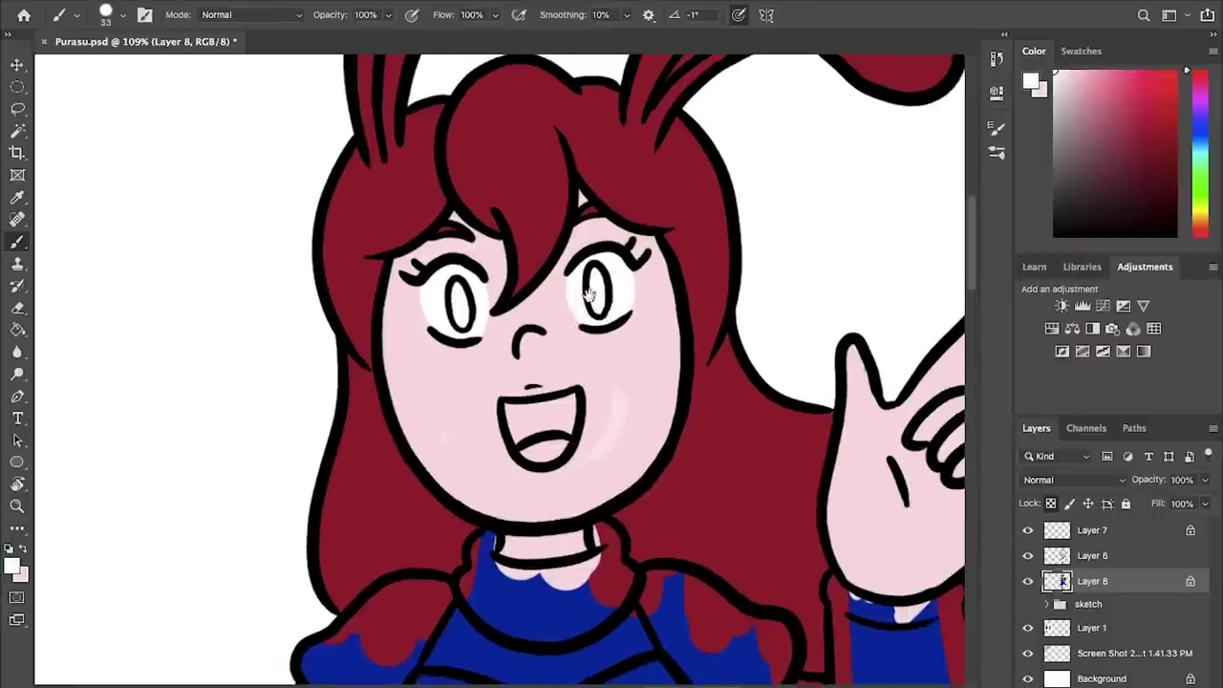
key(x)
drag(573, 269, 590, 320)
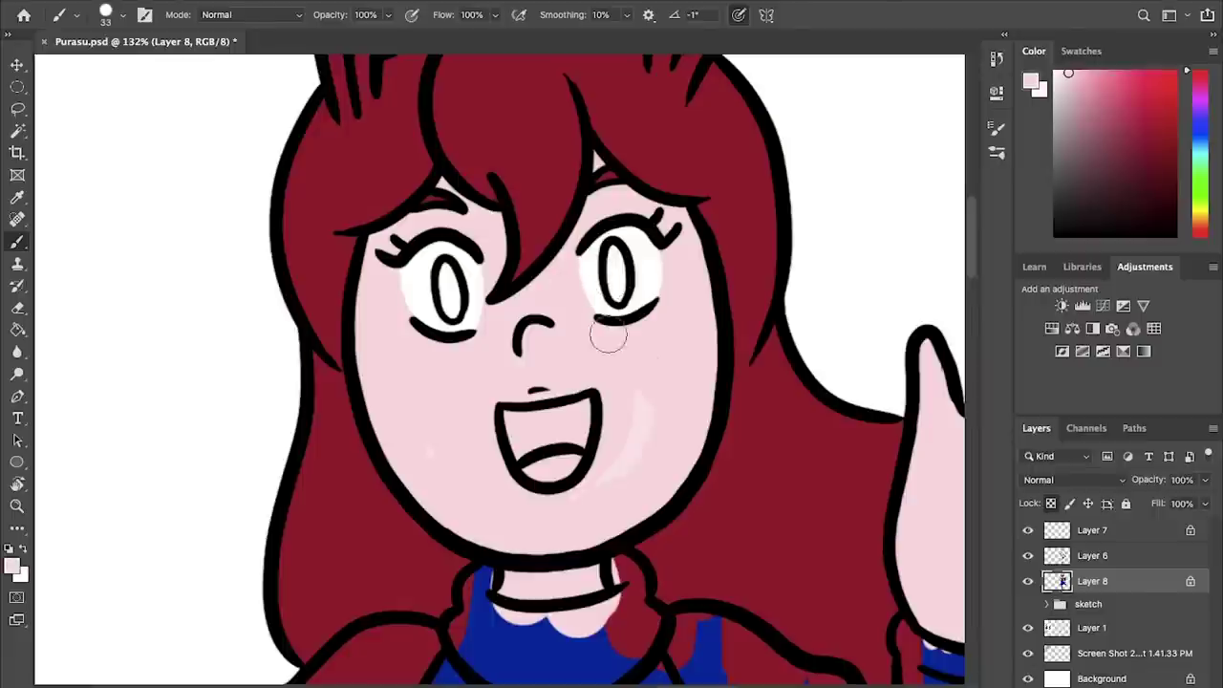
drag(484, 294, 487, 307)
- Colour the tongue pink and the inside of the mouth dark red
key(x)
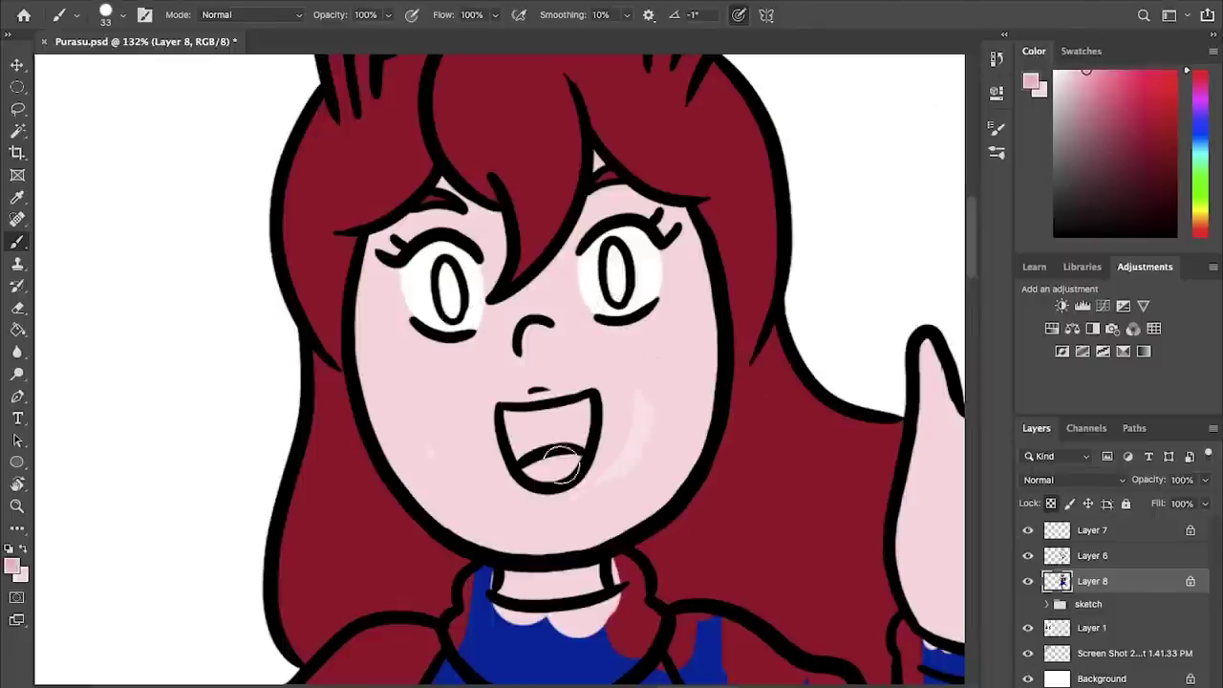
drag(525, 437, 523, 449)
mouse_move(561, 409)
mouse_down()
mouse_move(533, 442)
mouse_move(564, 426)
mouse_up()
- Pick a dark grey and fill the irises of both eyes
drag(1062, 172, 1043, 196)
mouse_move(633, 274)
mouse_down()
mouse_move(619, 296)
mouse_move(617, 273)
mouse_up()
mouse_move(451, 272)
mouse_down()
mouse_move(465, 307)
mouse_move(457, 268)
mouse_up()
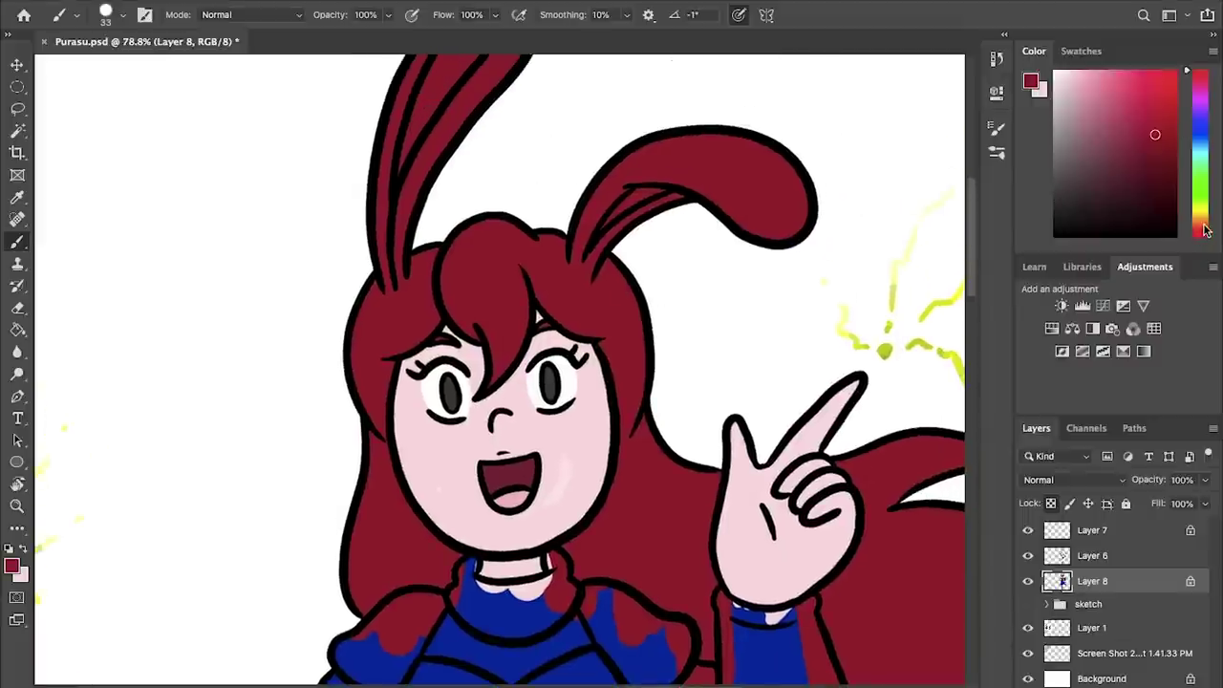
- Pick a tan colour and paint the inside of the upright rabbit ear
click(1203, 226)
click(1102, 83)
click(1201, 220)
click(1090, 102)
scroll(430, 172, up, 3)
mouse_move(419, 172)
mouse_down()
mouse_move(403, 200)
mouse_move(463, 134)
mouse_up()
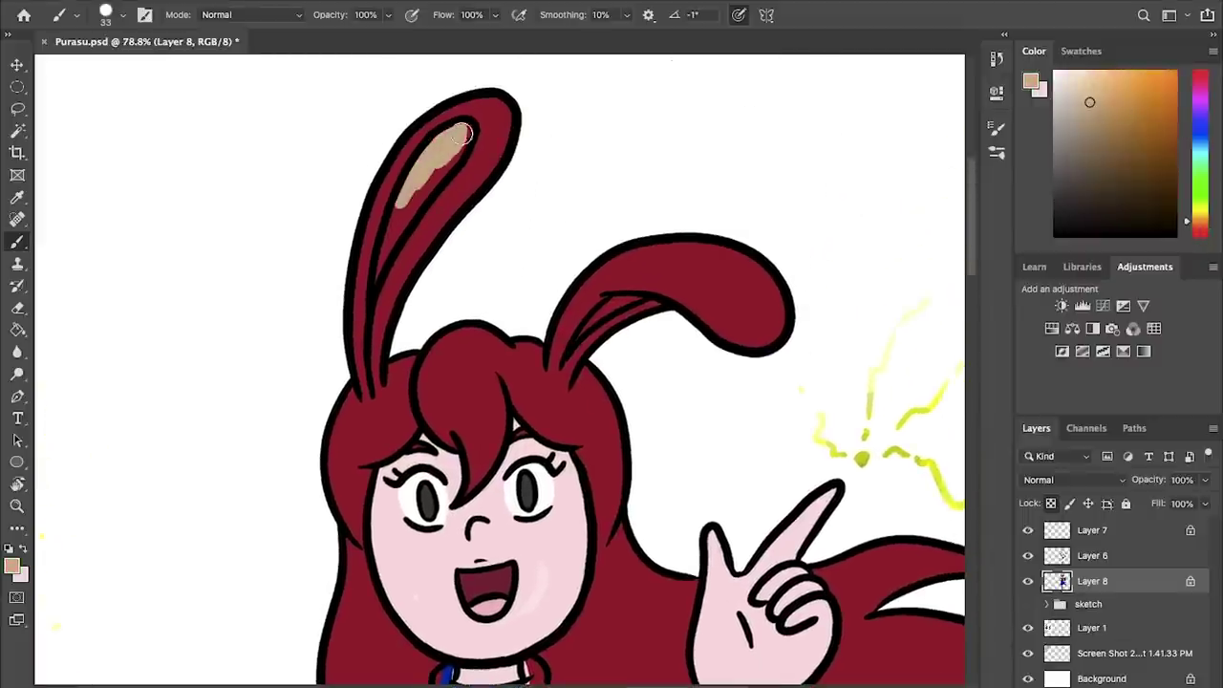
- Paint the inner areas of both rabbit ears light pink and save the document
alt+click(504, 141)
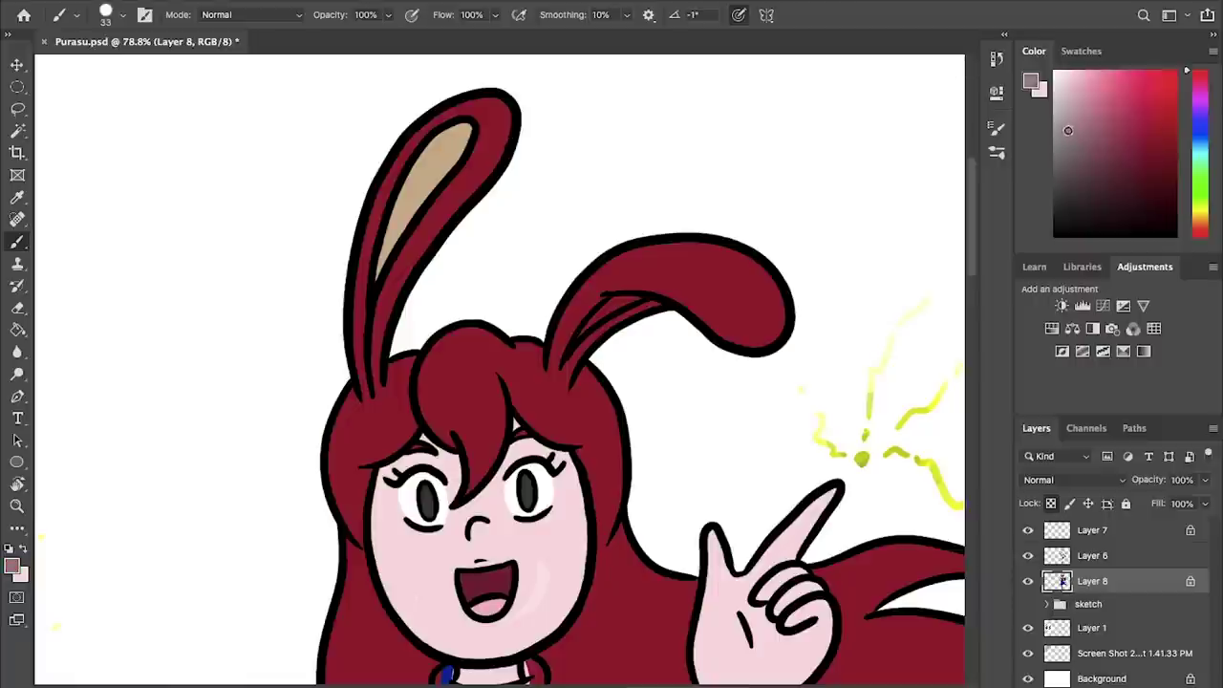
mouse_move(412, 195)
mouse_down()
mouse_move(449, 144)
mouse_move(445, 164)
mouse_up()
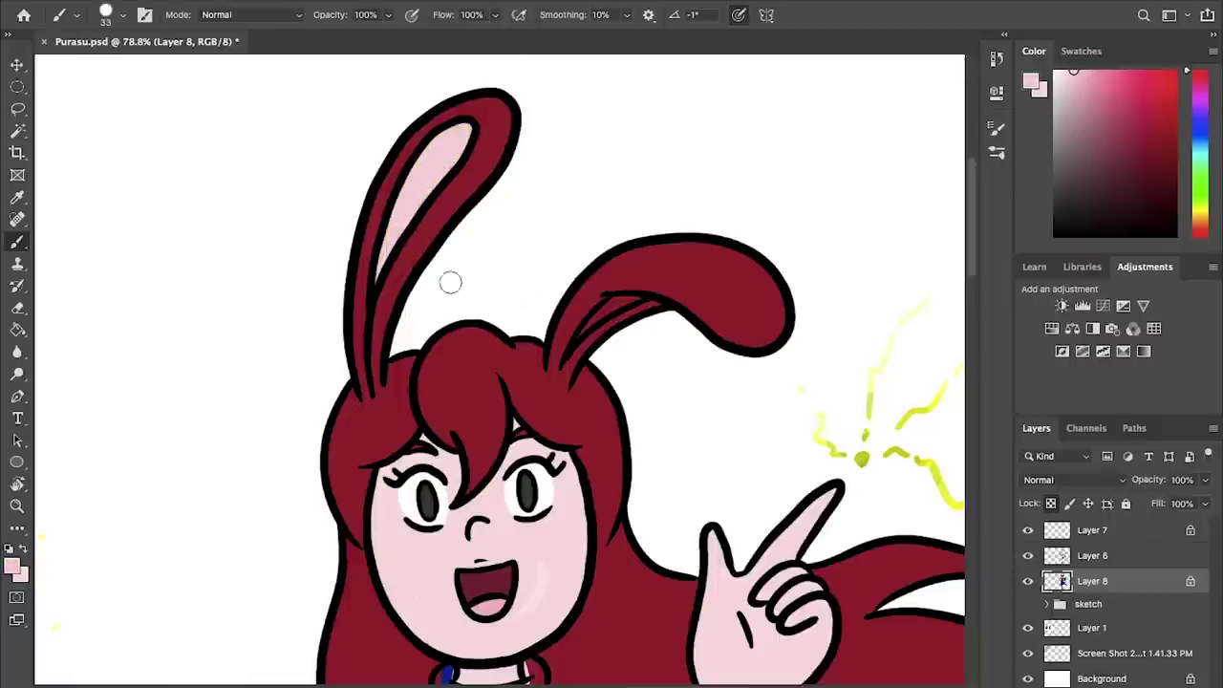
scroll(636, 302, down, 6)
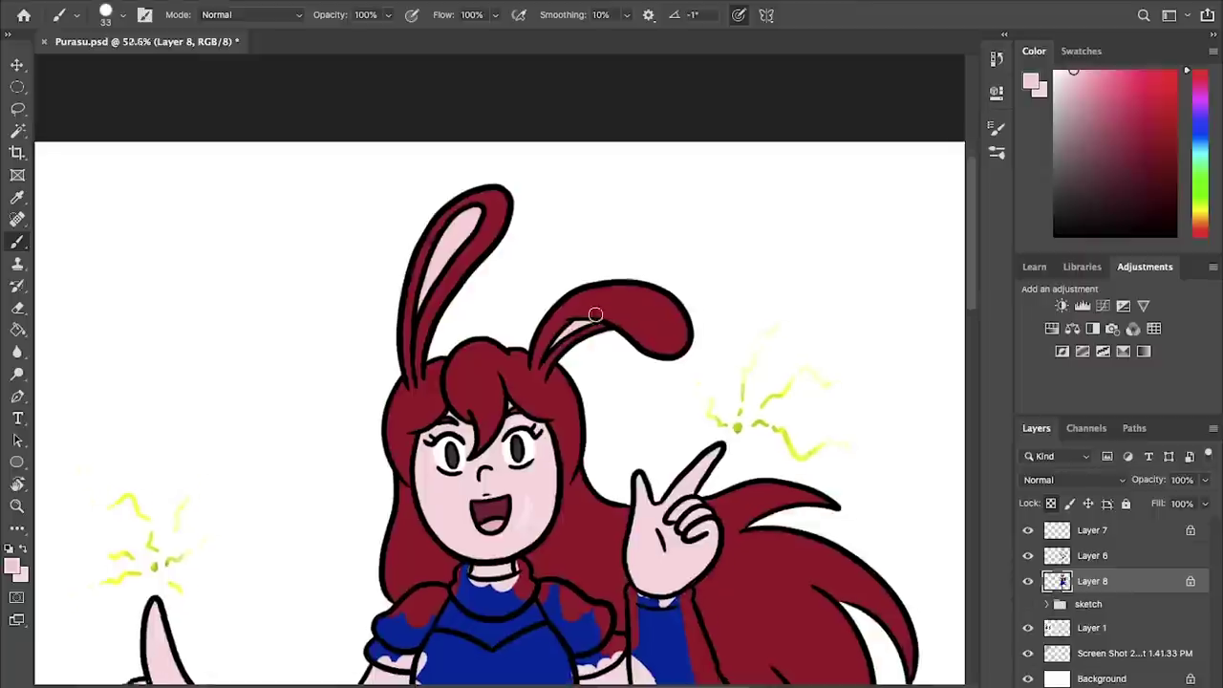
scroll(575, 311, down, 2)
key(super+s)
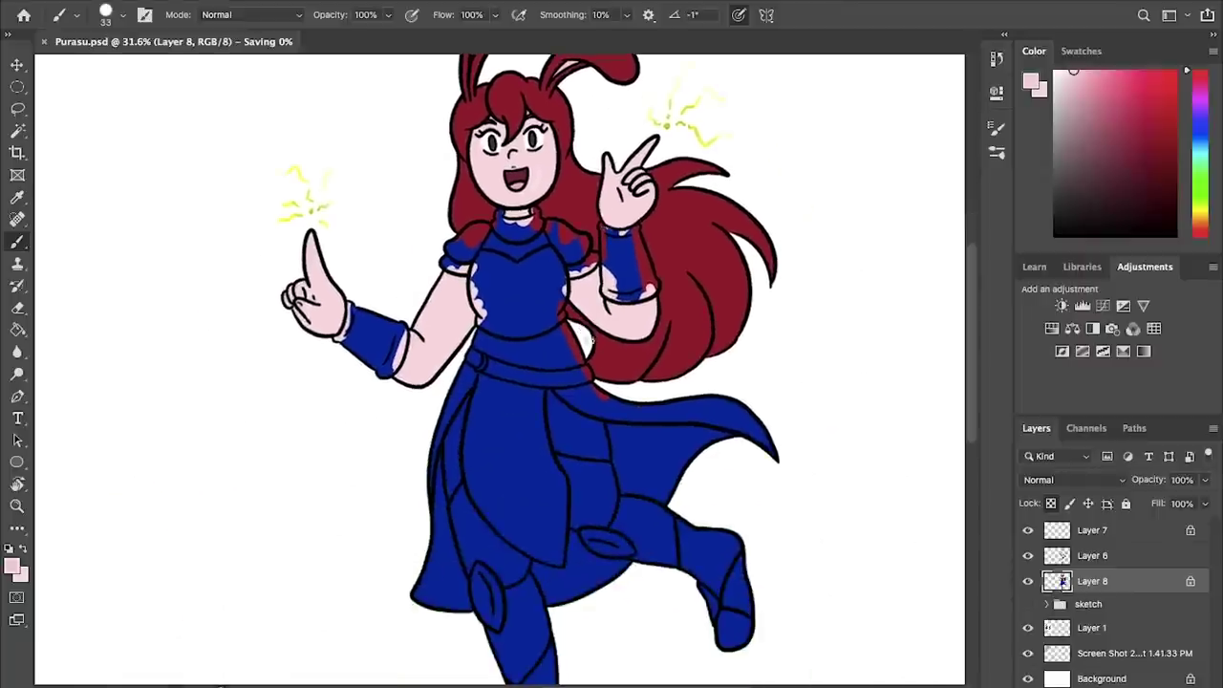
- Pick a magenta pink after checking the reference images and paint the chest yoke and waist panel
scroll(601, 349, down, 3)
mouse_move(538, 442)
mouse_down()
mouse_move(593, 353)
mouse_move(553, 332)
mouse_up()
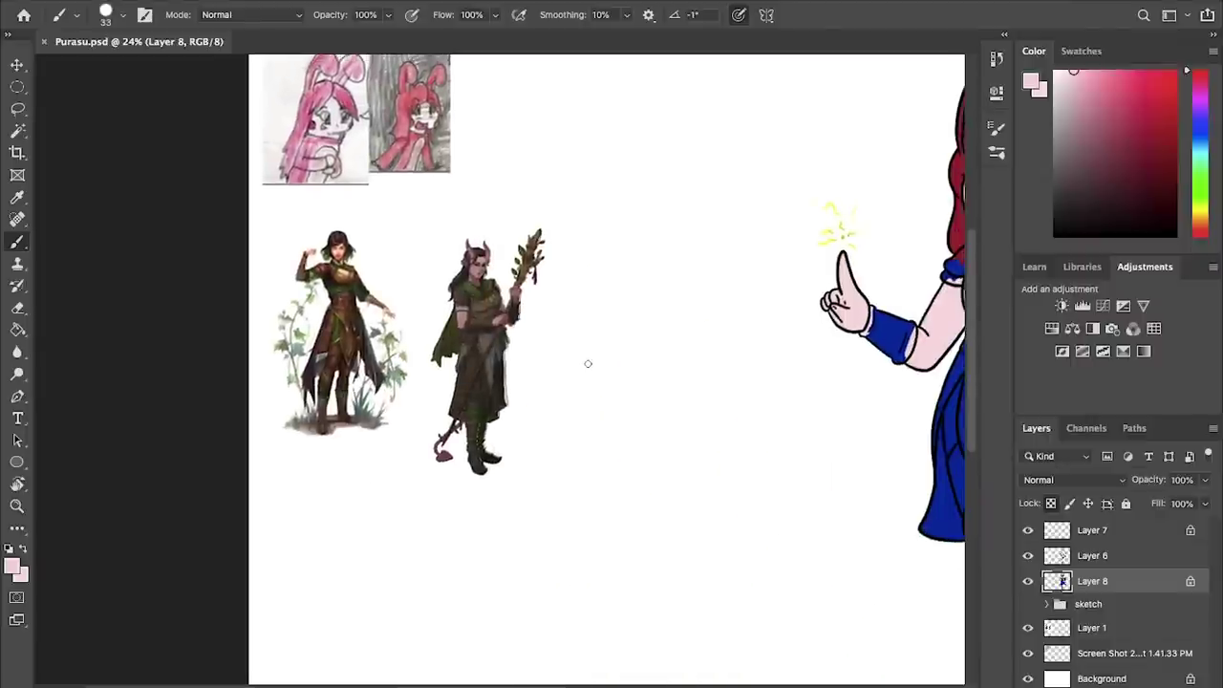
drag(608, 222, 360, 306)
alt+click(870, 340)
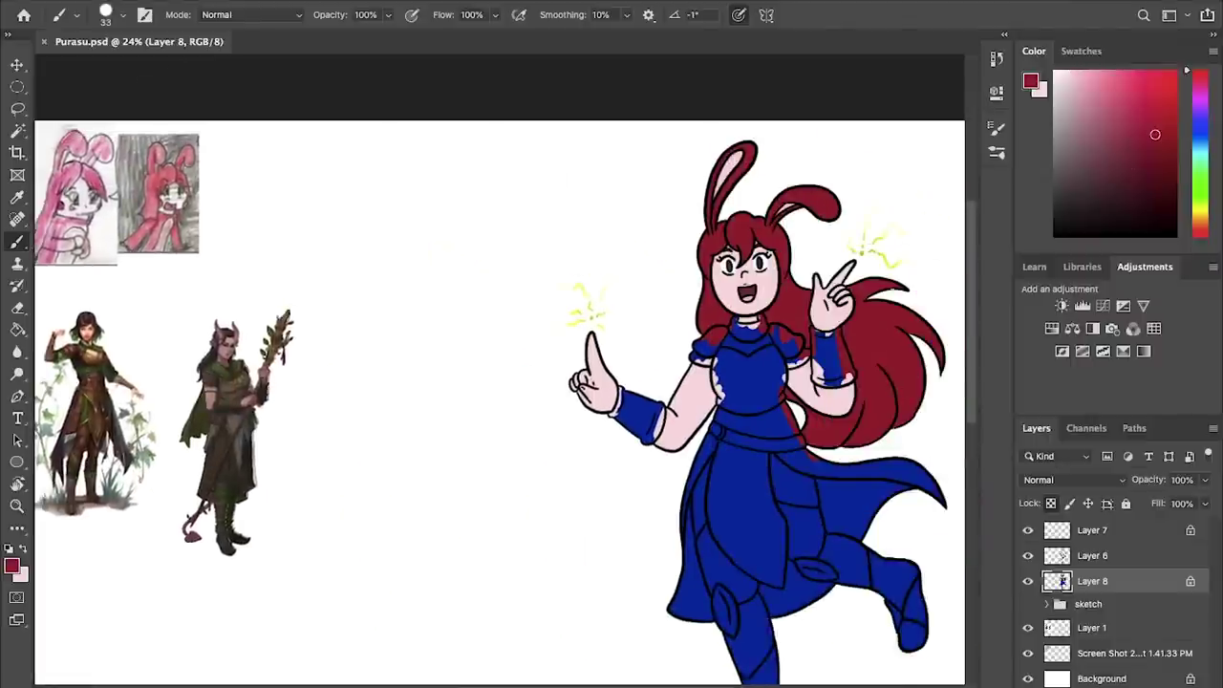
scroll(507, 372, up, 4)
click(1163, 106)
drag(764, 382, 414, 356)
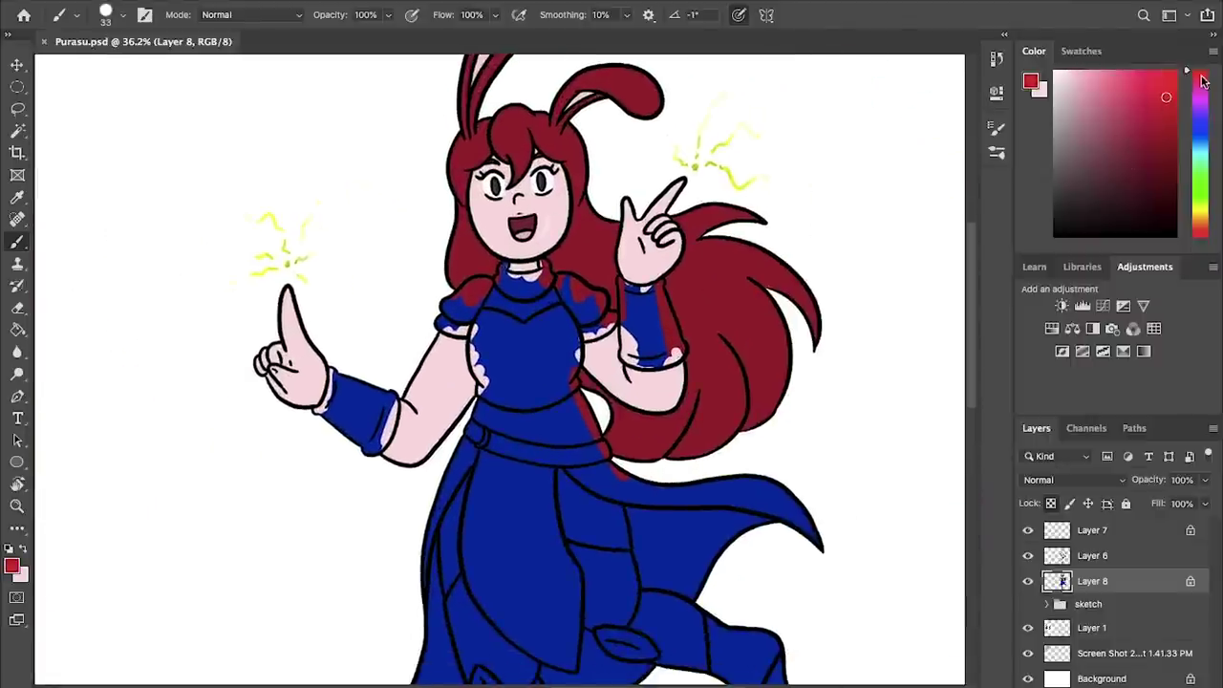
click(1137, 79)
scroll(519, 311, up, 5)
mouse_move(494, 279)
mouse_down()
mouse_move(503, 235)
mouse_move(538, 254)
mouse_move(529, 291)
mouse_move(610, 229)
mouse_move(519, 258)
mouse_move(534, 202)
mouse_move(472, 196)
mouse_up()
scroll(605, 254, up, 4)
drag(524, 360, 488, 226)
mouse_move(431, 298)
mouse_down()
mouse_move(494, 384)
mouse_move(635, 286)
mouse_move(571, 395)
mouse_move(507, 360)
mouse_move(593, 326)
mouse_up()
- Paint the skirt's side panels, lower hem and the edges of the flowing tail magenta pink
scroll(593, 327, down, 3)
scroll(382, 240, up, 2)
drag(380, 244, 353, 326)
mouse_move(498, 266)
mouse_down()
mouse_move(538, 355)
mouse_move(584, 353)
mouse_up()
mouse_move(325, 382)
mouse_down()
mouse_move(355, 245)
mouse_move(328, 608)
mouse_move(359, 494)
mouse_up()
mouse_move(467, 474)
mouse_down()
mouse_move(516, 534)
mouse_move(585, 571)
mouse_move(612, 500)
mouse_up()
mouse_move(776, 277)
mouse_down()
mouse_move(638, 405)
mouse_move(807, 298)
mouse_up()
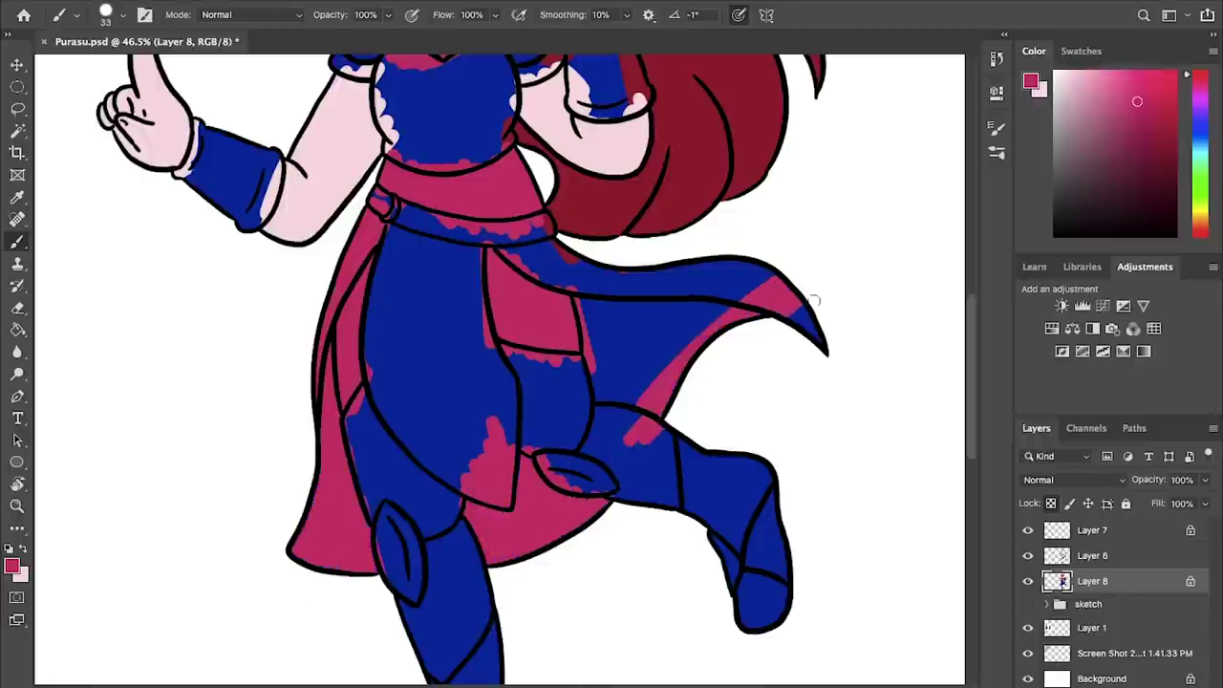
- Fill the remaining blue of the flowing tail and the front skirt panel with magenta pink
mouse_move(578, 263)
mouse_down()
mouse_move(506, 246)
mouse_move(726, 272)
mouse_move(570, 285)
mouse_move(596, 377)
mouse_move(611, 325)
mouse_move(630, 347)
mouse_move(678, 317)
mouse_up()
mouse_move(460, 188)
mouse_down()
mouse_move(393, 246)
mouse_move(372, 423)
mouse_move(404, 284)
mouse_move(466, 250)
mouse_move(507, 420)
mouse_move(459, 287)
mouse_move(449, 435)
mouse_move(472, 497)
mouse_move(380, 416)
mouse_up()
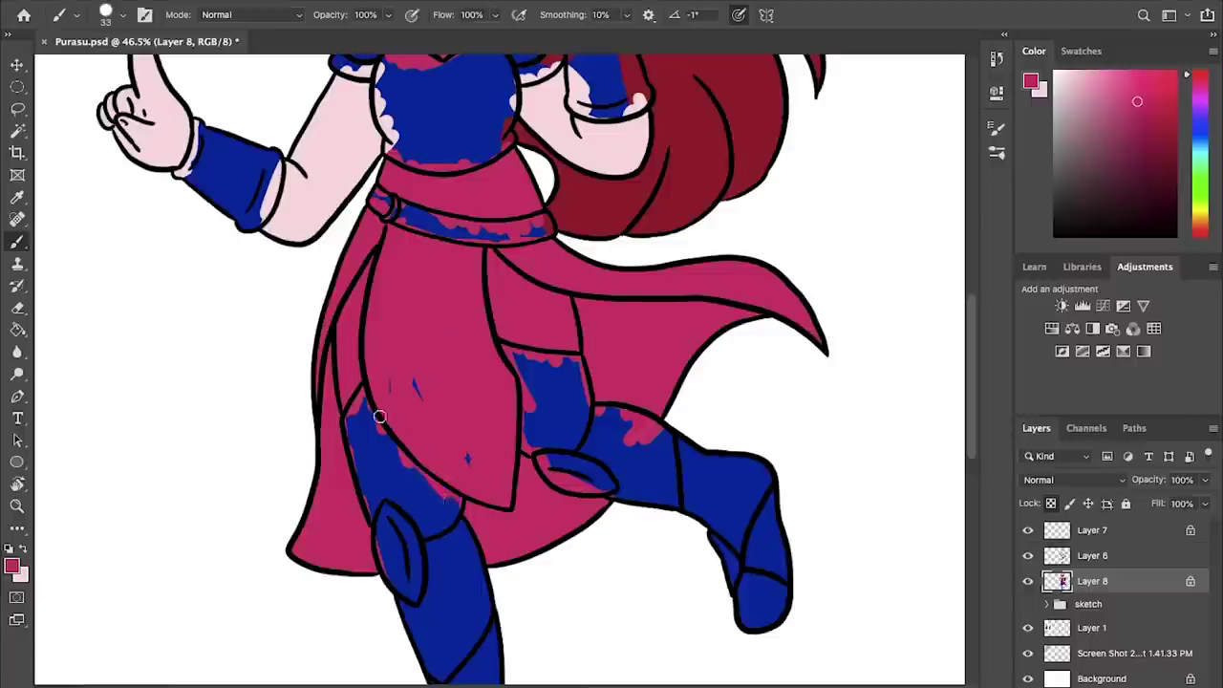
mouse_move(488, 261)
mouse_down()
mouse_move(510, 147)
mouse_move(581, 321)
mouse_move(544, 569)
mouse_up()
drag(518, 349, 453, 363)
- Sample a brown from the horned reference character, lighten it to tan and start painting the lowered arm's bracer and breastplate
drag(501, 446, 723, 359)
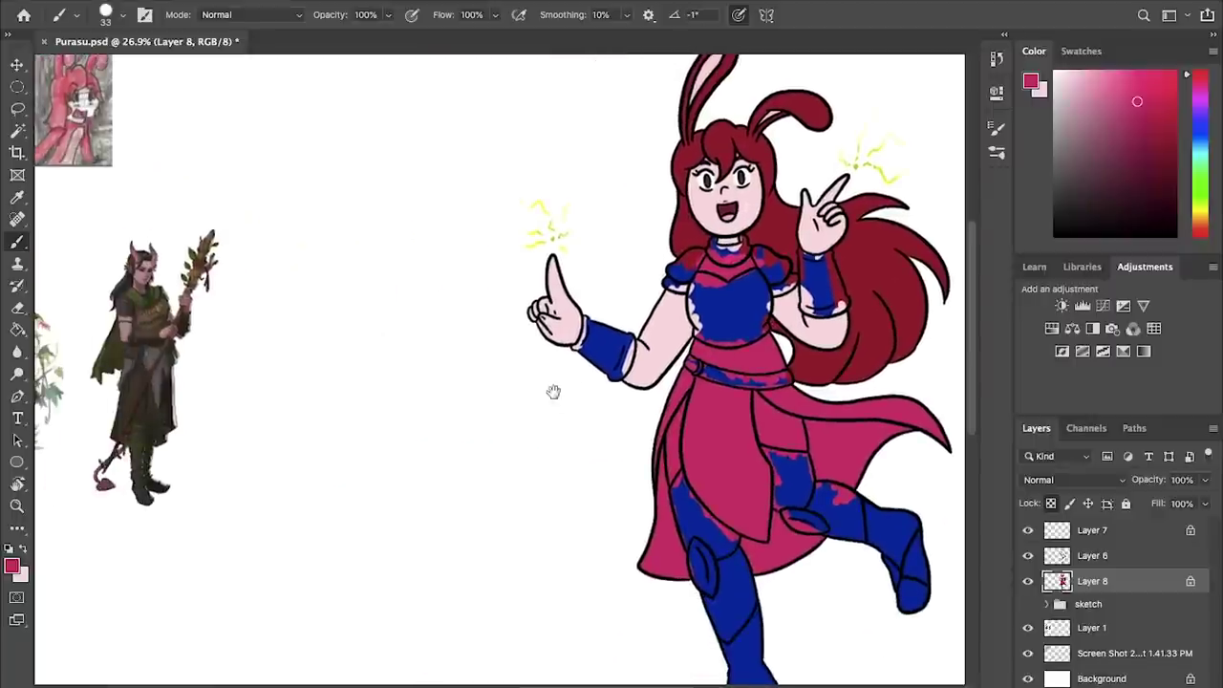
drag(491, 420, 674, 448)
alt+click(128, 299)
drag(581, 336, 252, 402)
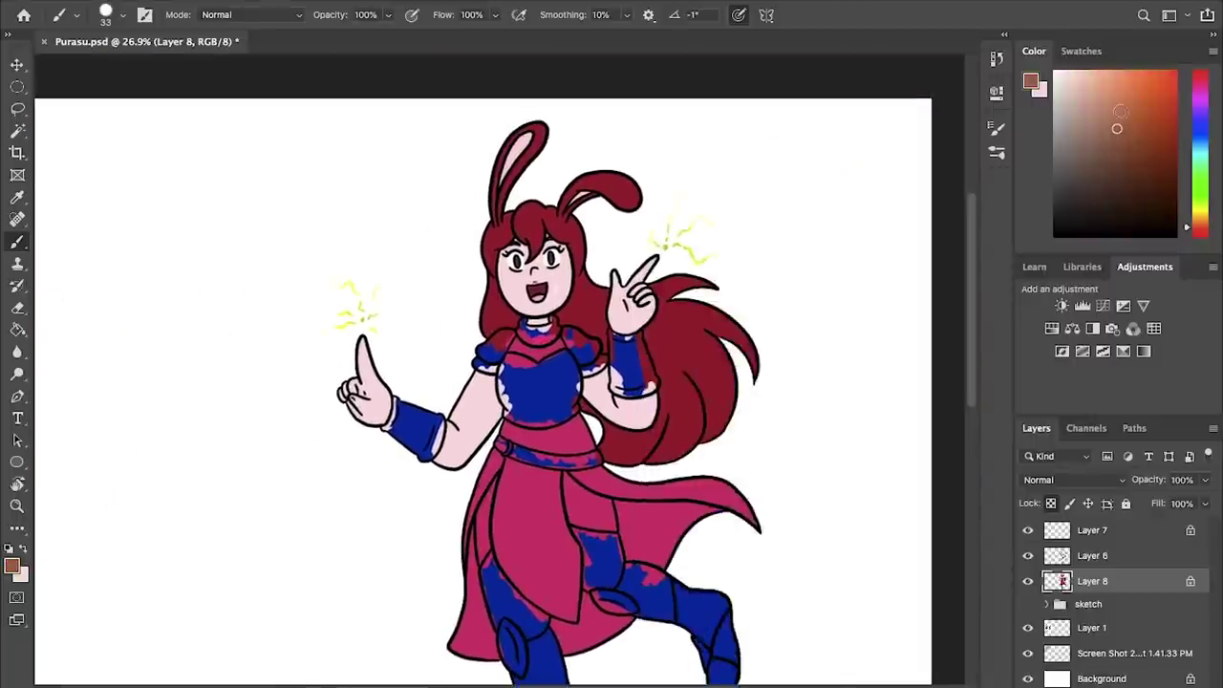
scroll(504, 370, up, 3)
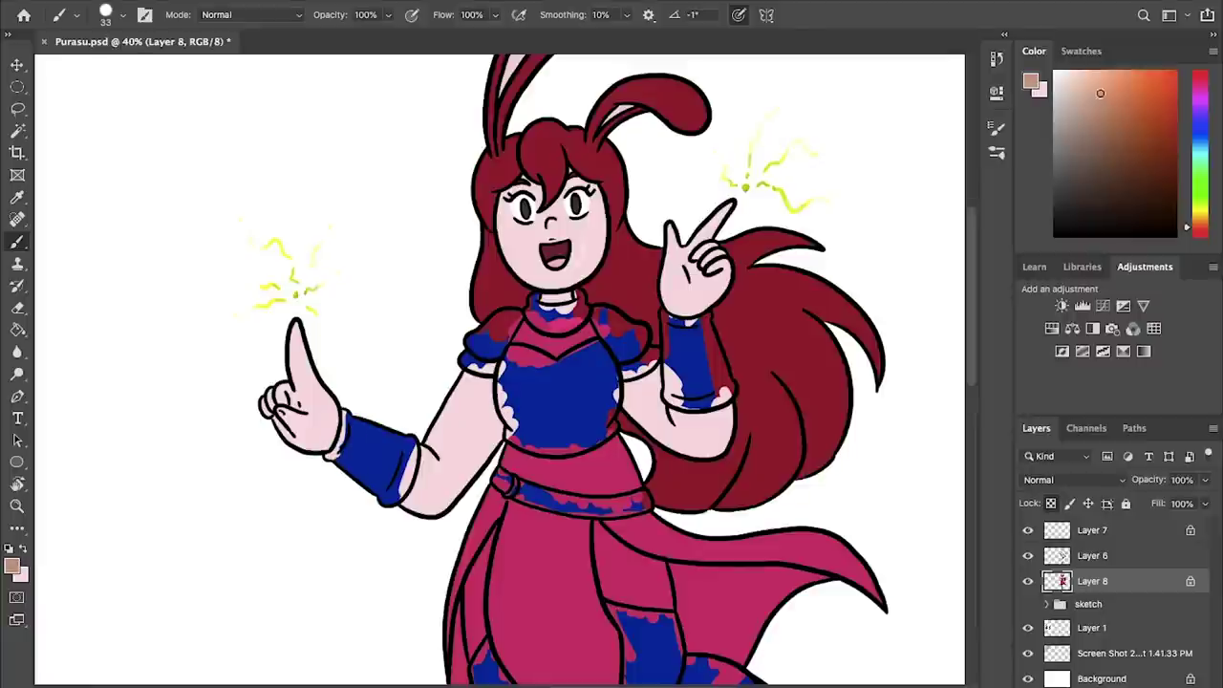
scroll(501, 368, up, 3)
mouse_move(541, 388)
mouse_down()
mouse_move(540, 426)
mouse_move(511, 401)
mouse_up()
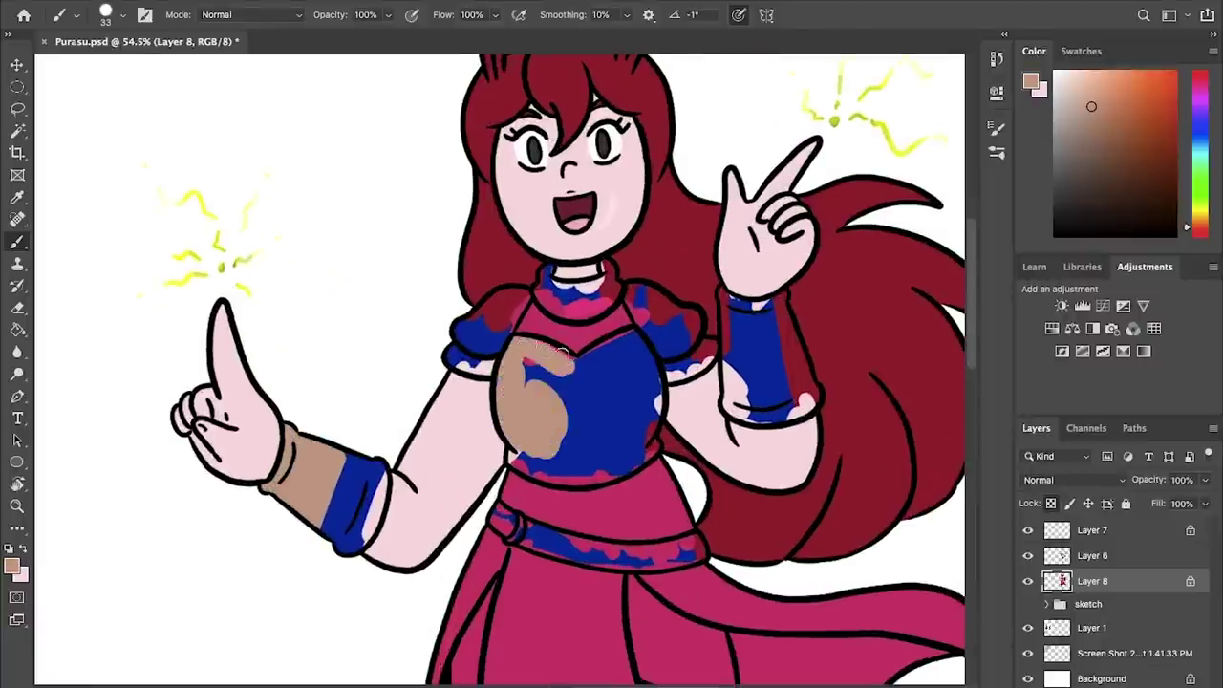
- Fill the rest of the breastplate with tan, following its outline
drag(659, 328, 658, 394)
drag(649, 442, 558, 480)
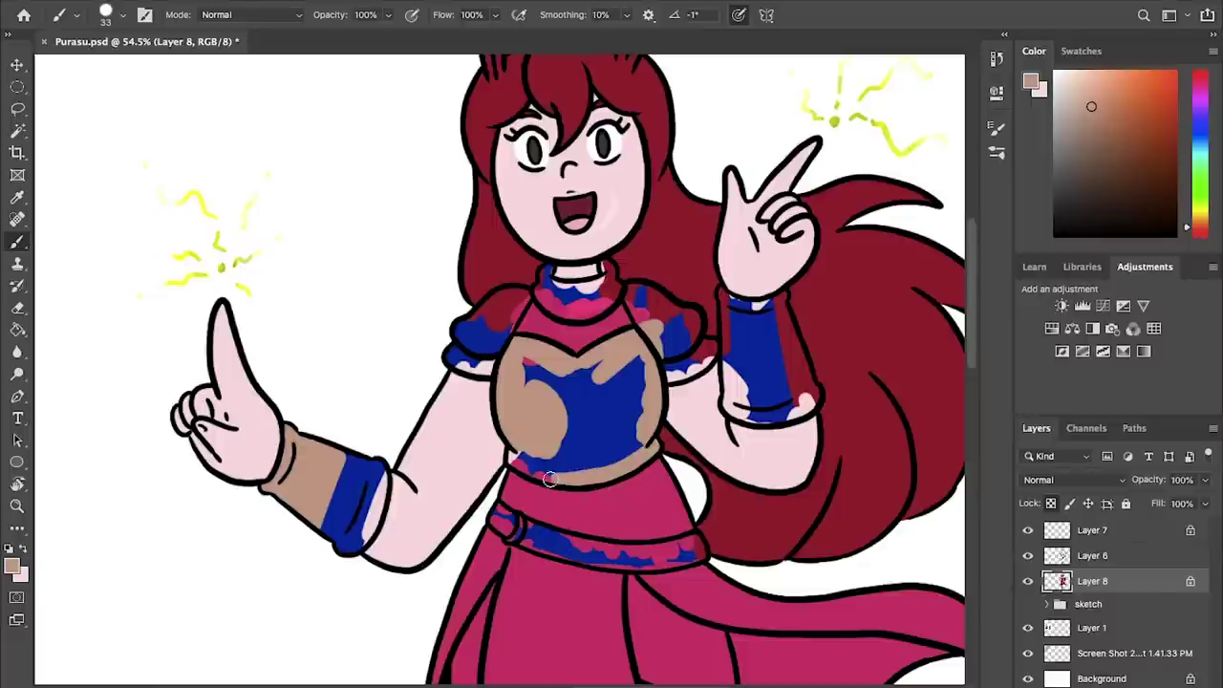
mouse_move(535, 368)
mouse_down()
mouse_move(568, 458)
mouse_move(640, 403)
mouse_up()
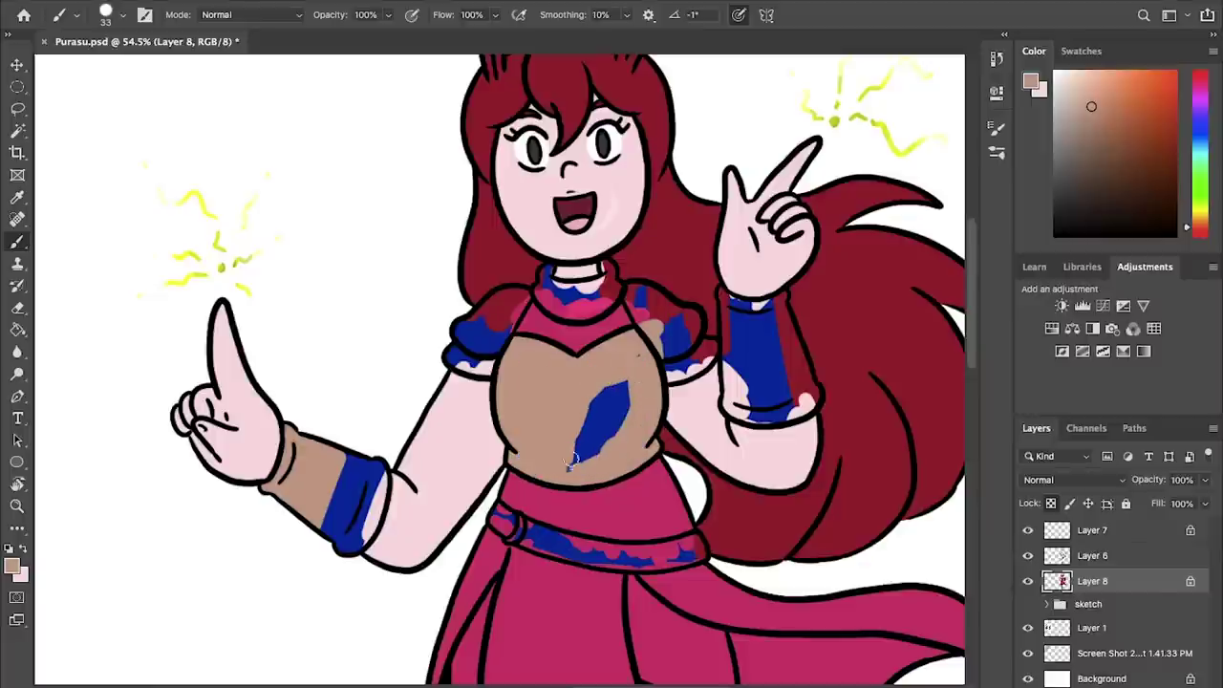
drag(580, 473, 632, 371)
- Shift the tan to a darker grey-brown and paint both shoulder guards and their sleeve bands
scroll(532, 284, up, 6)
mouse_move(554, 231)
mouse_down()
mouse_move(515, 226)
mouse_move(409, 304)
mouse_move(405, 351)
mouse_move(495, 345)
mouse_move(540, 255)
mouse_move(512, 243)
mouse_move(468, 277)
mouse_move(531, 251)
mouse_up()
mouse_move(709, 203)
mouse_down()
mouse_move(769, 282)
mouse_move(812, 266)
mouse_move(869, 279)
mouse_up()
drag(1082, 129, 1083, 141)
mouse_move(743, 247)
mouse_down()
mouse_move(772, 304)
mouse_move(814, 273)
mouse_move(801, 304)
mouse_up()
mouse_move(877, 332)
mouse_down()
mouse_move(832, 355)
mouse_move(849, 375)
mouse_up()
drag(741, 363, 772, 451)
mouse_move(772, 497)
mouse_down()
mouse_move(602, 549)
mouse_move(521, 506)
mouse_up()
mouse_move(519, 459)
mouse_down()
mouse_move(520, 339)
mouse_move(635, 368)
mouse_move(743, 315)
mouse_move(671, 380)
mouse_up()
- Refill the breastplate and the lowered arm's bracer with grey-brown using the Paint Bucket and brush touch-ups
alt+click(568, 287)
key(g)
click(655, 455)
key(b)
mouse_move(534, 260)
mouse_down()
mouse_move(486, 239)
mouse_move(420, 330)
mouse_move(473, 278)
mouse_up()
key(g)
click(194, 572)
key(b)
mouse_move(212, 573)
mouse_down()
mouse_move(255, 386)
mouse_move(314, 340)
mouse_move(285, 426)
mouse_up()
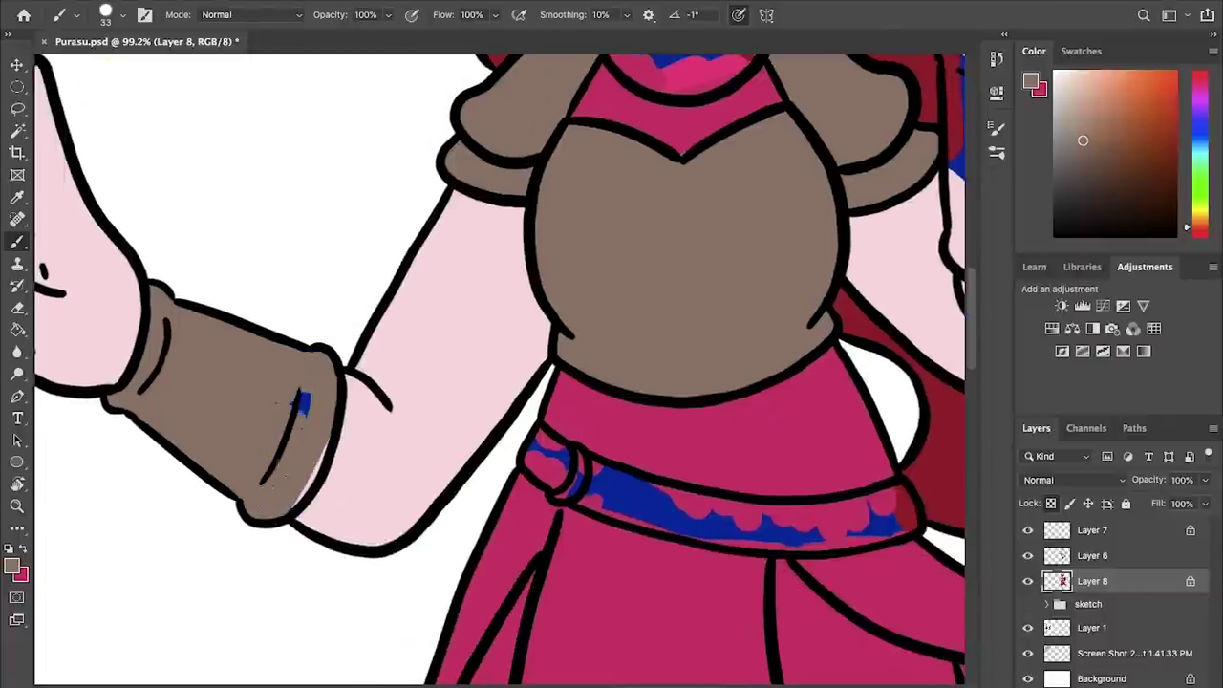
- Paint the belt with its buckle and the raised arm's bracer grey-brown
mouse_move(546, 470)
mouse_down()
mouse_move(655, 508)
mouse_move(658, 494)
mouse_move(838, 508)
mouse_move(880, 530)
mouse_move(604, 504)
mouse_up()
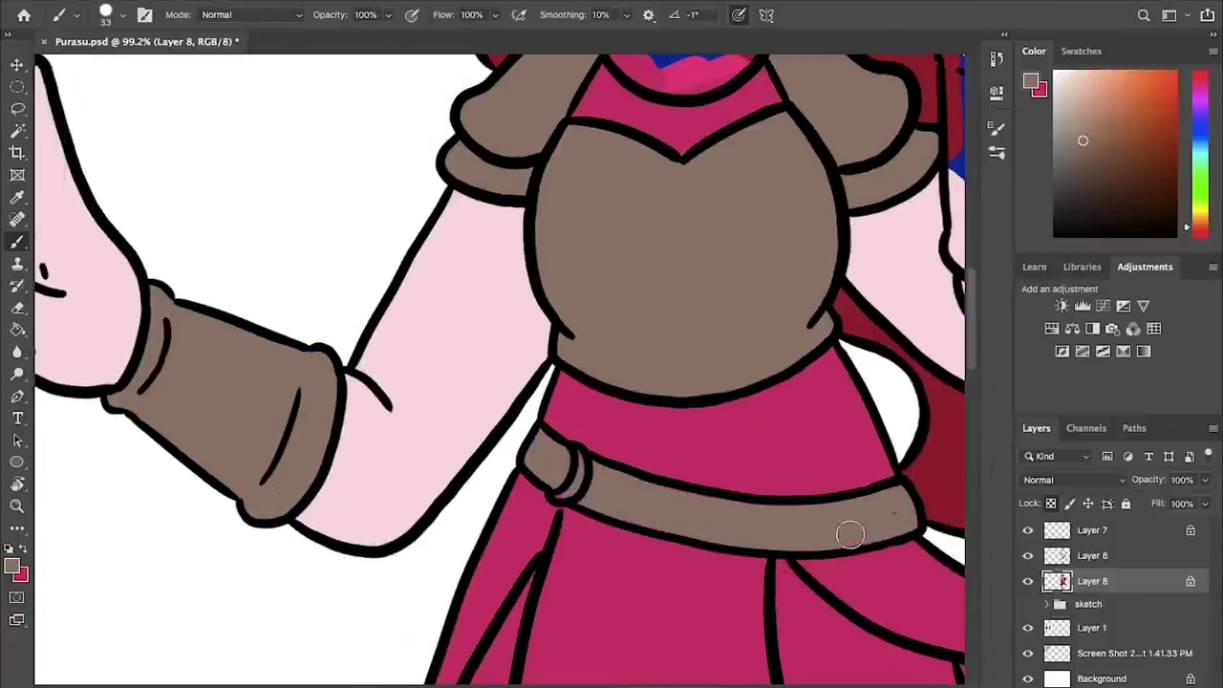
scroll(826, 540, down, 3)
scroll(444, 558, up, 3)
mouse_move(738, 277)
mouse_down()
mouse_move(736, 178)
mouse_move(849, 169)
mouse_move(903, 335)
mouse_move(840, 395)
mouse_move(786, 290)
mouse_move(793, 344)
mouse_move(844, 257)
mouse_up()
scroll(844, 258, down, 5)
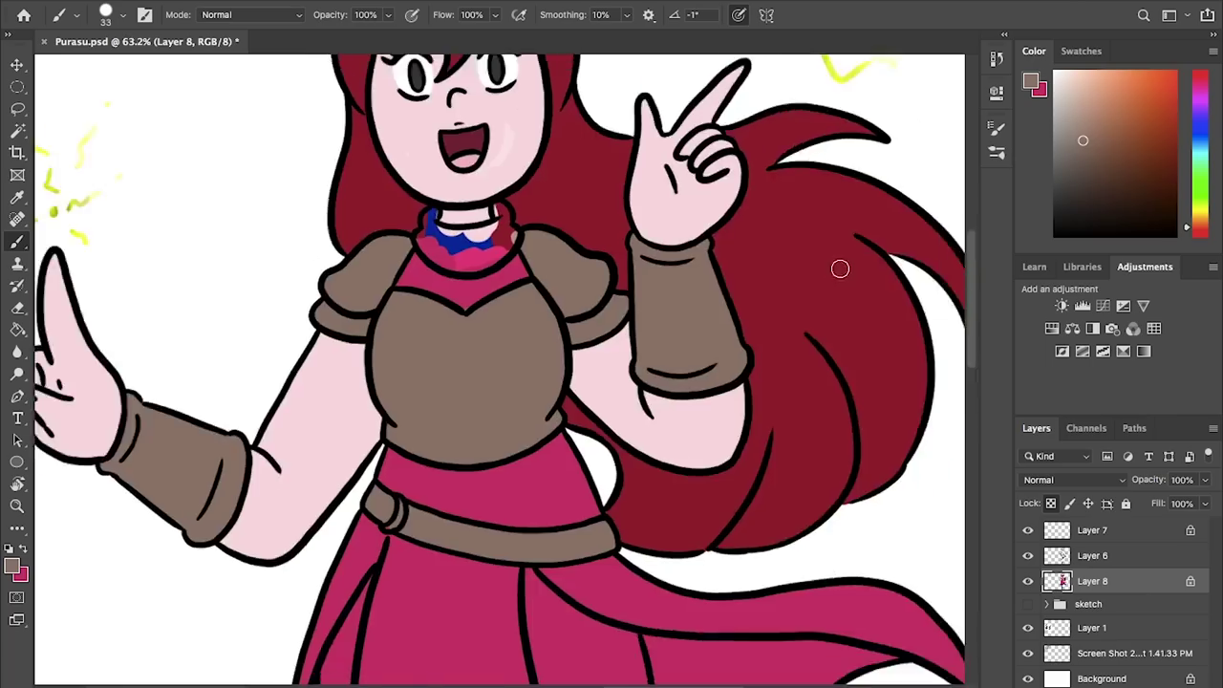
- Try a darker magenta on the collar, and sample the chest yoke's magenta to paint it
scroll(431, 362, up, 4)
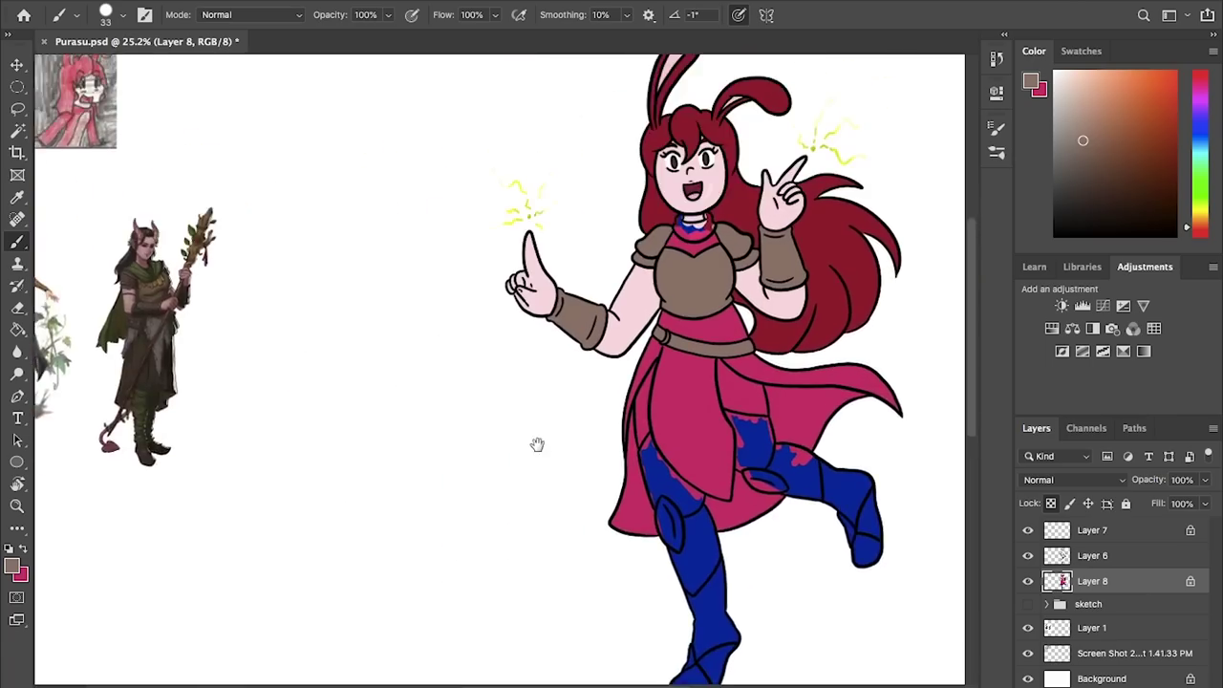
key(x)
click(1141, 153)
scroll(685, 265, up, 3)
drag(686, 264, 497, 490)
drag(548, 379, 518, 366)
scroll(548, 327, down, 4)
drag(354, 369, 1091, 395)
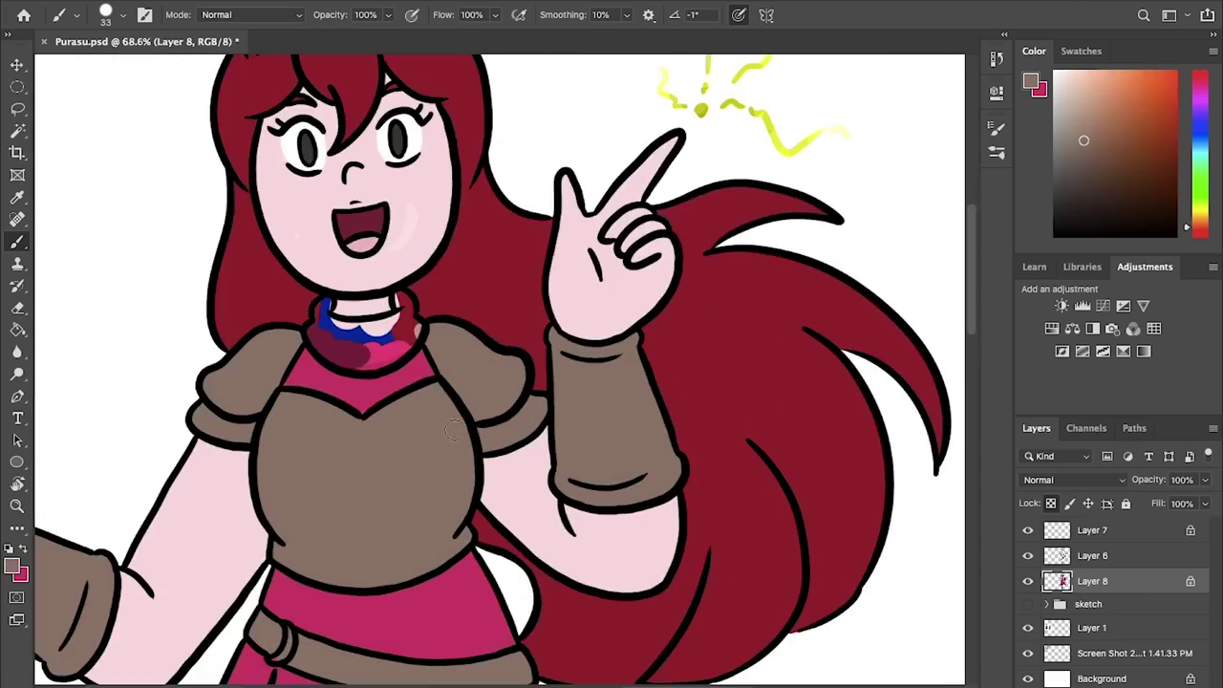
alt+click(382, 392)
scroll(672, 214, up, 2)
drag(360, 485, 373, 463)
scroll(373, 464, down, 4)
- Paint the standing leg's armor, knee guard and boot grey-brown
mouse_move(430, 649)
mouse_down()
mouse_move(701, 268)
mouse_move(579, 426)
mouse_move(516, 115)
mouse_up()
key(x)
scroll(401, 220, up, 2)
mouse_move(325, 167)
mouse_down()
mouse_move(387, 196)
mouse_move(352, 175)
mouse_up()
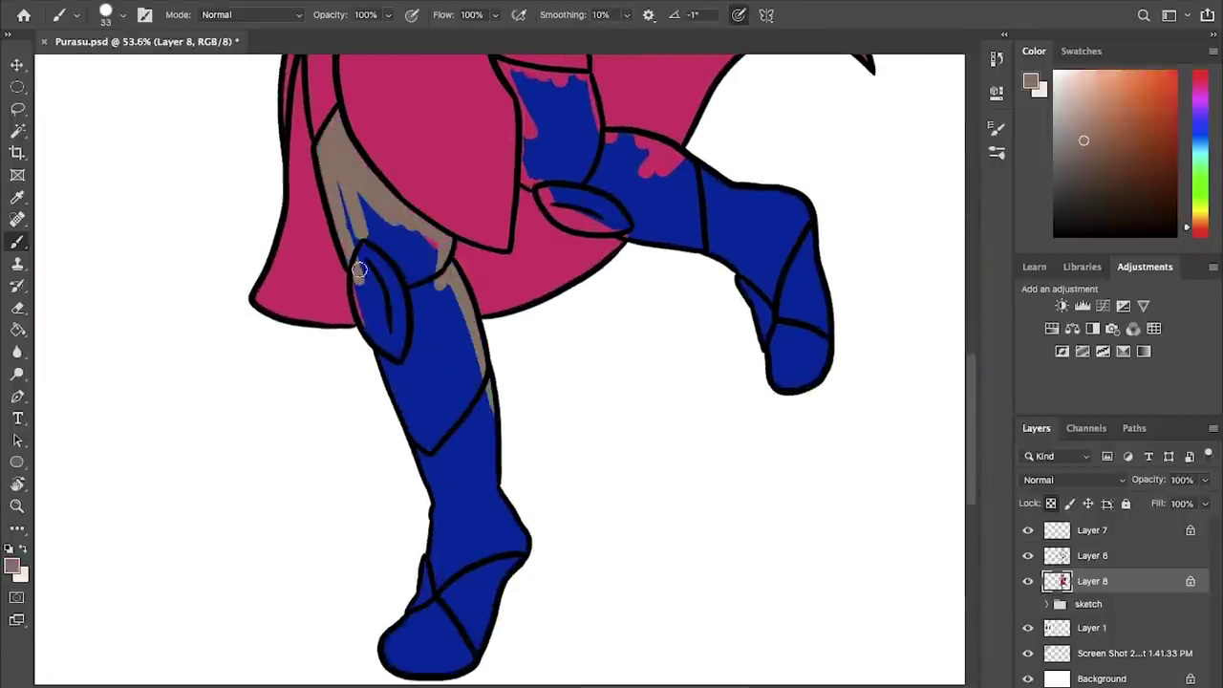
key(alt+BackSpace)
- Paint the edges of the raised leg grey-brown and fill its remaining blue with the Paint Bucket
drag(527, 136, 474, 250)
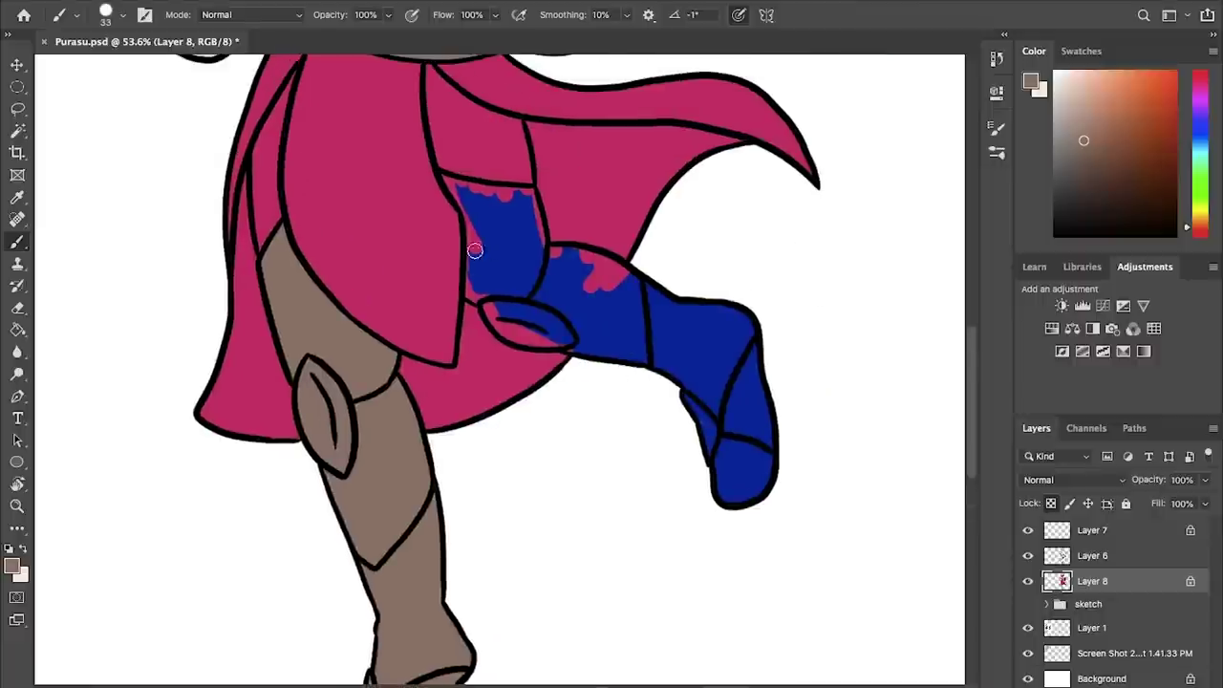
drag(592, 258, 625, 279)
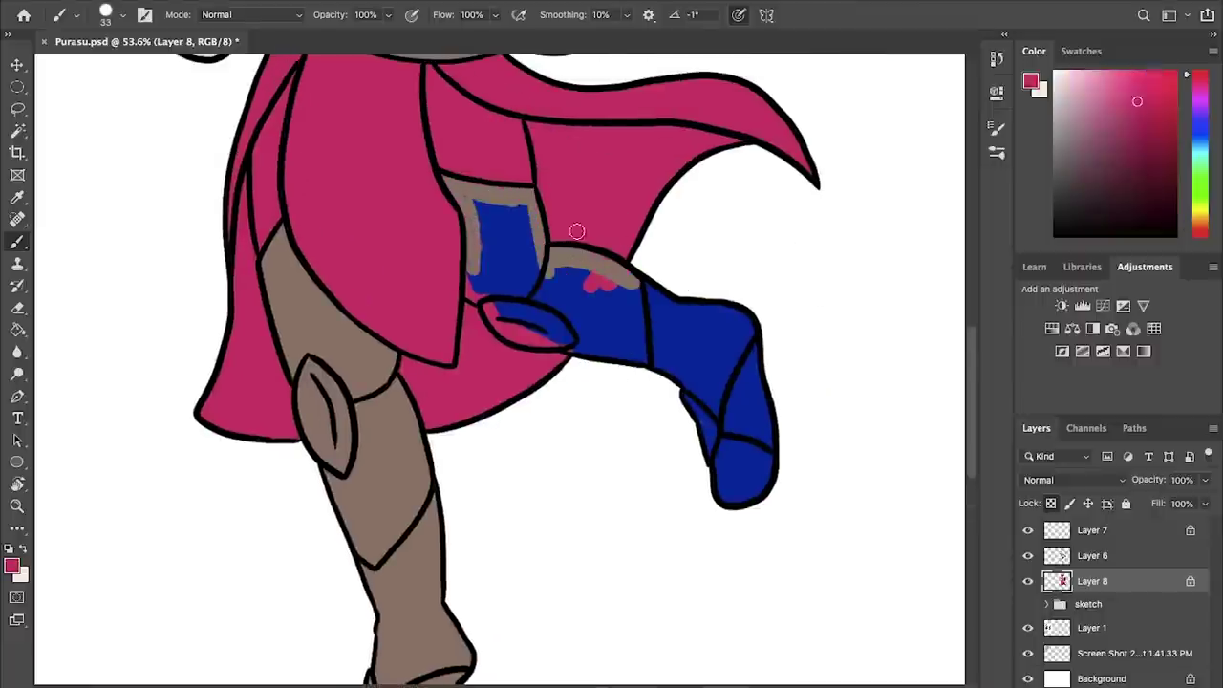
key(g)
click(634, 347)
key(b)
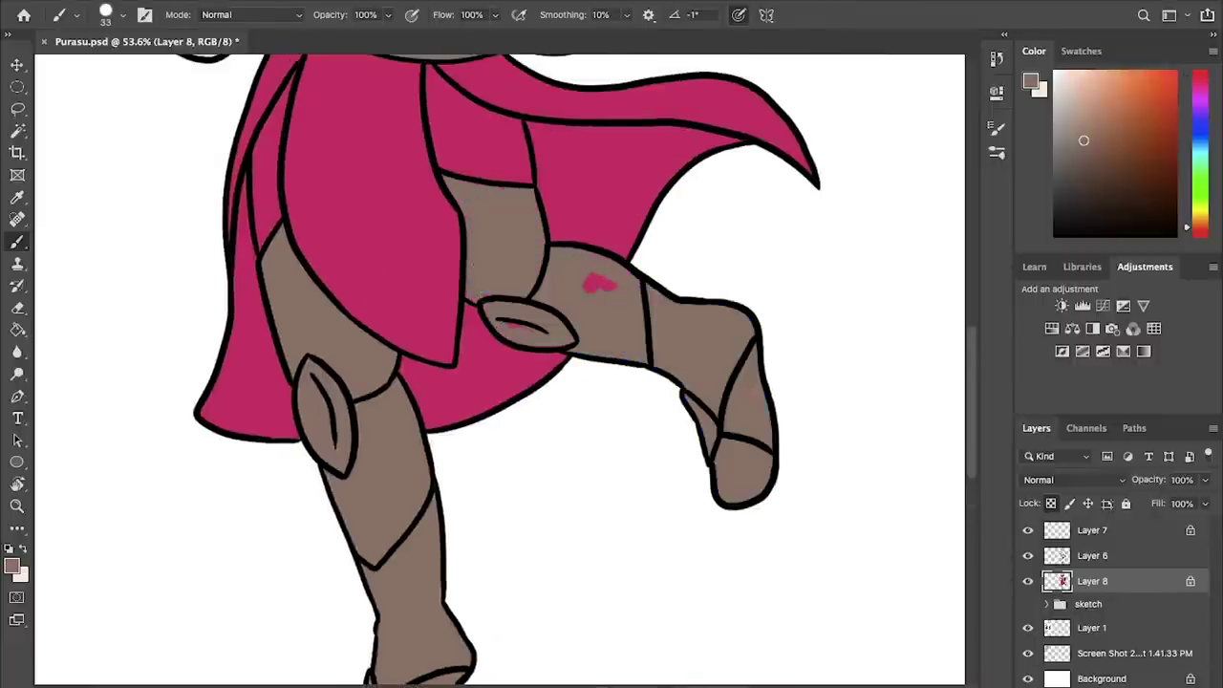
- Cover the leftover pink spots on the raised leg and its knee guard with grey-brown
key(super+plus)
key(super+plus)
mouse_move(382, 488)
mouse_down()
mouse_move(382, 417)
mouse_move(404, 357)
mouse_up()
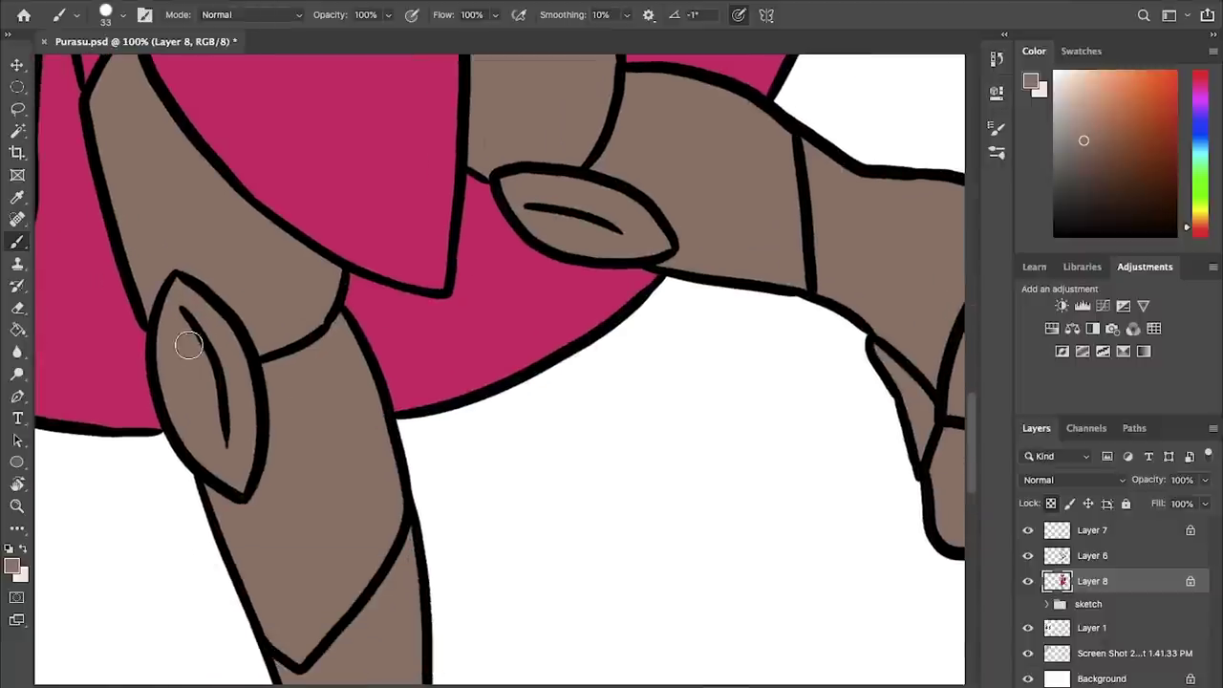
mouse_move(297, 275)
mouse_down()
mouse_move(297, 264)
mouse_move(169, 426)
mouse_up()
drag(707, 465, 666, 155)
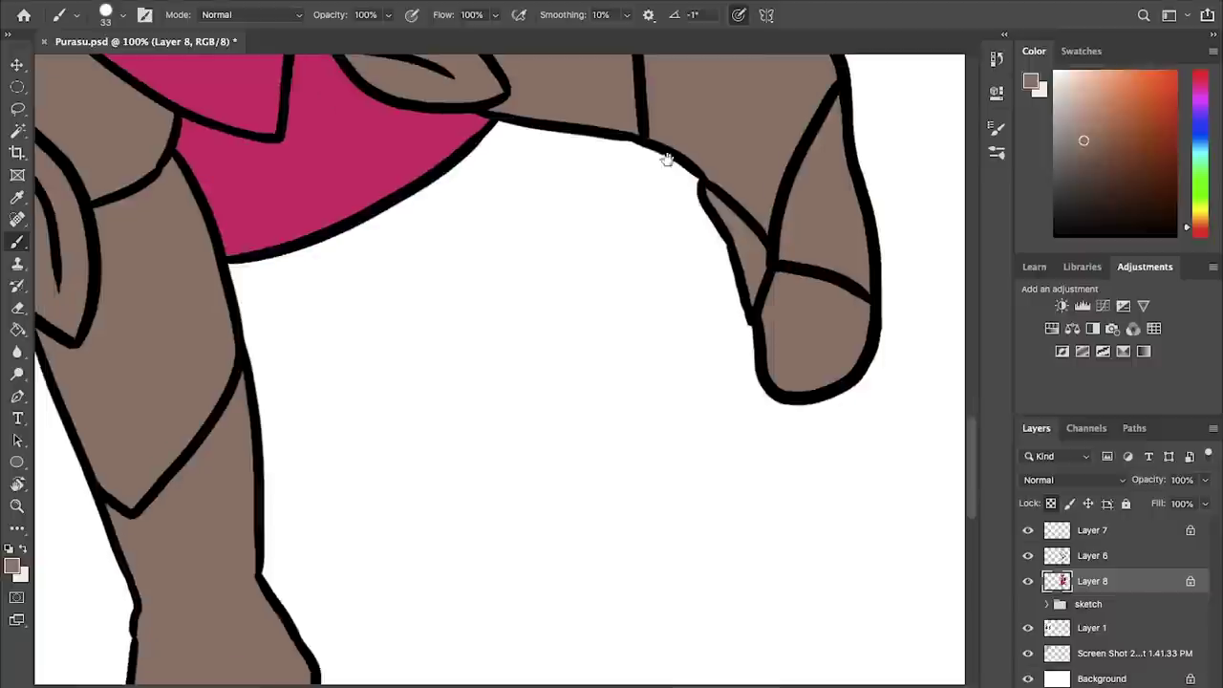
- Sample the skirt's magenta, darken it to a deep maroon and paint the raised boot's ankle section
key(super+minus)
key(x)
alt+click(401, 248)
drag(702, 212, 645, 295)
drag(654, 299, 625, 375)
key(super+z)
mouse_move(584, 205)
mouse_down()
mouse_move(657, 337)
mouse_move(651, 428)
mouse_up()
drag(1149, 146, 1132, 167)
drag(735, 378, 619, 268)
drag(602, 394, 619, 487)
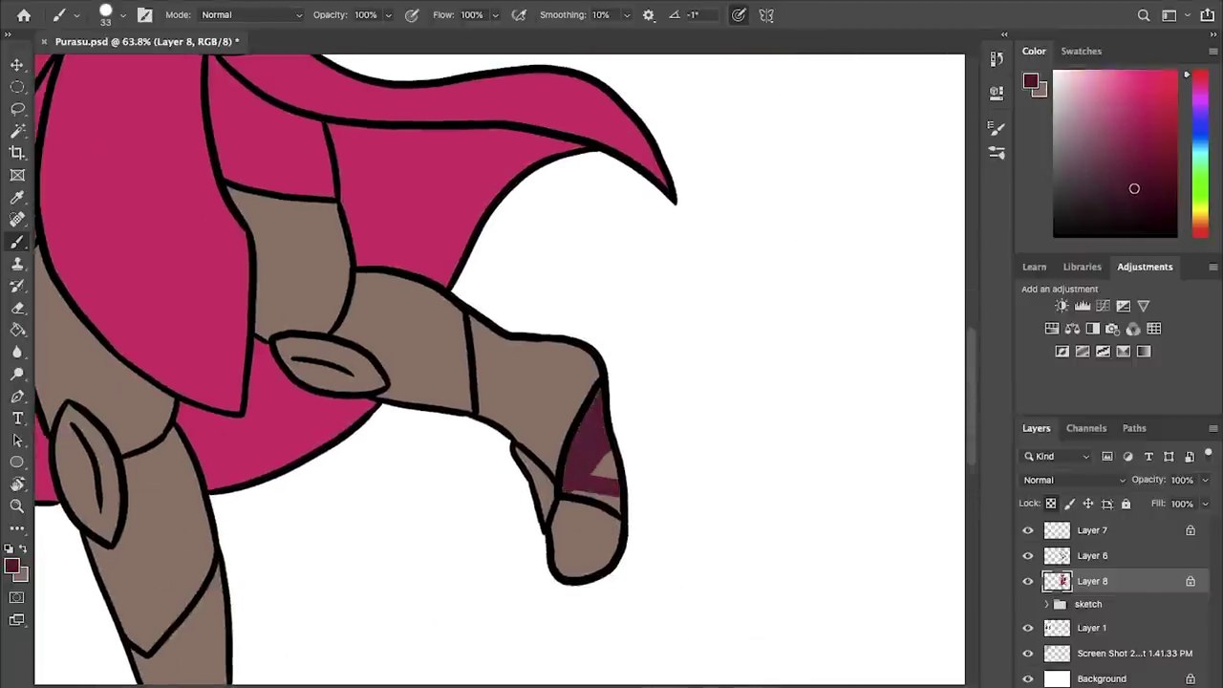
- Clean up the raised boot's toe edge in grey-brown and paint its small back section dark maroon
key(x)
drag(565, 502, 584, 509)
key(x)
drag(522, 455, 541, 503)
- Paint the standing boot's ankle section and small back section dark maroon
scroll(429, 300, down, 2)
mouse_move(429, 301)
mouse_down()
mouse_move(576, 161)
mouse_move(670, 14)
mouse_up()
mouse_move(443, 458)
mouse_down()
mouse_move(519, 423)
mouse_move(479, 494)
mouse_up()
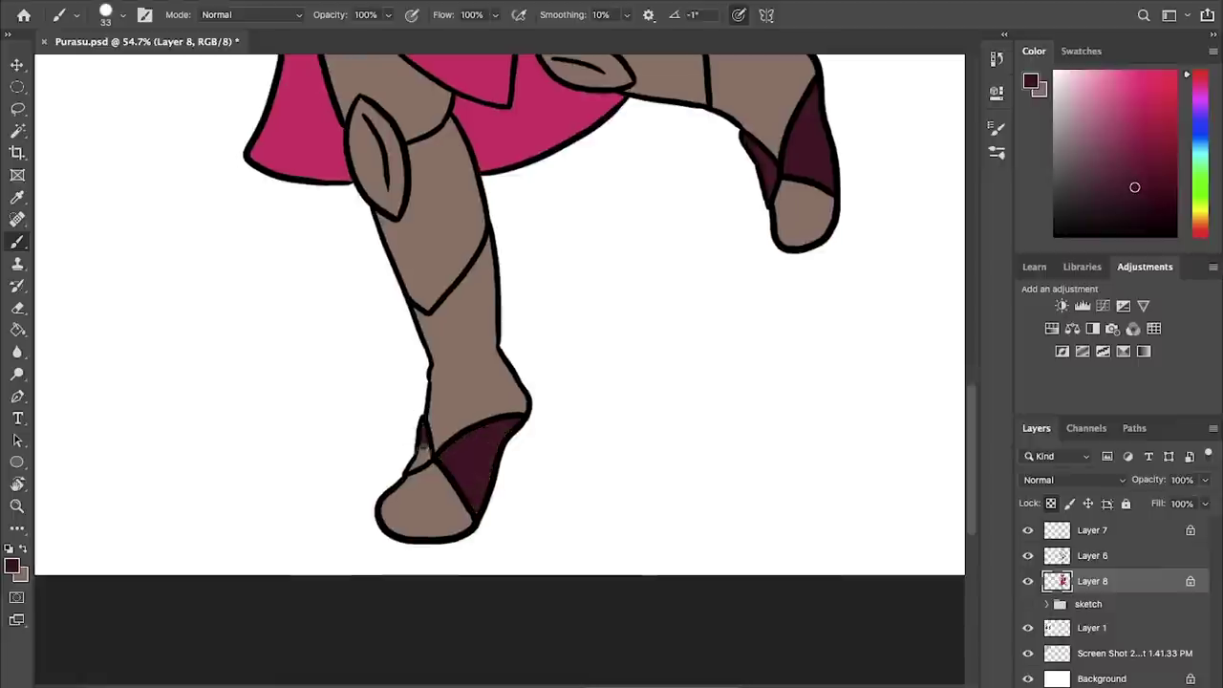
- Paint the shin sections below both knee guards dark maroon
drag(506, 215, 451, 372)
drag(367, 358, 340, 389)
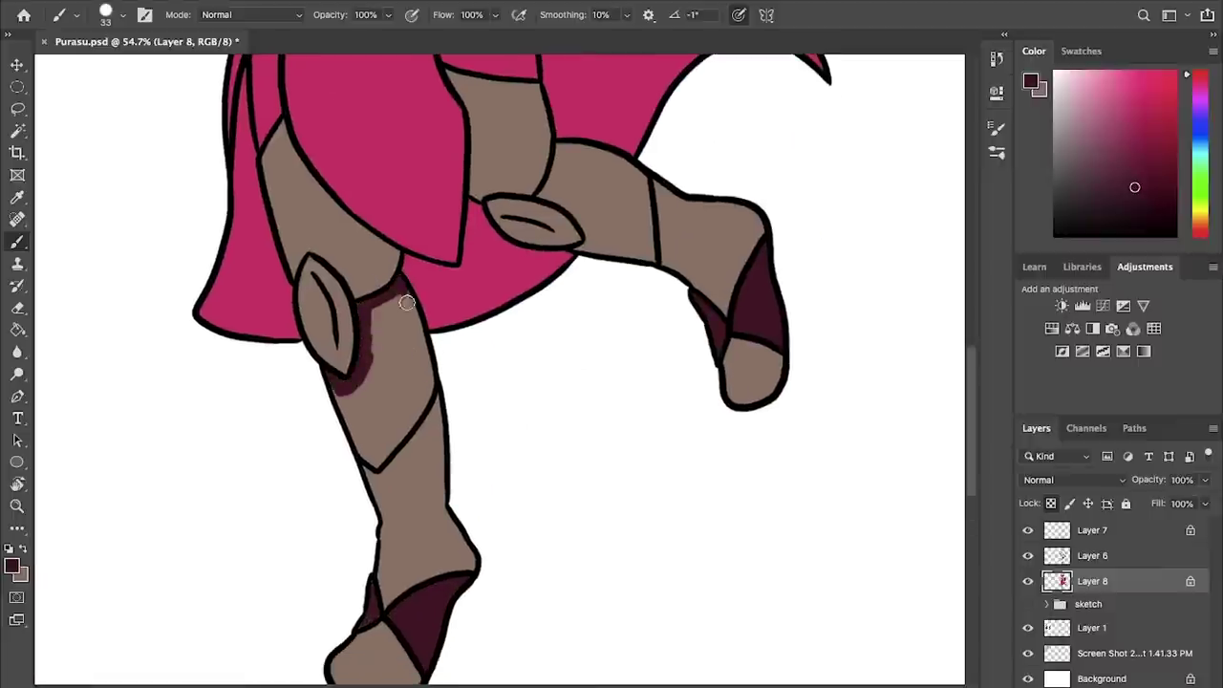
drag(400, 284, 399, 429)
mouse_move(375, 342)
mouse_down()
mouse_move(387, 382)
mouse_move(357, 423)
mouse_up()
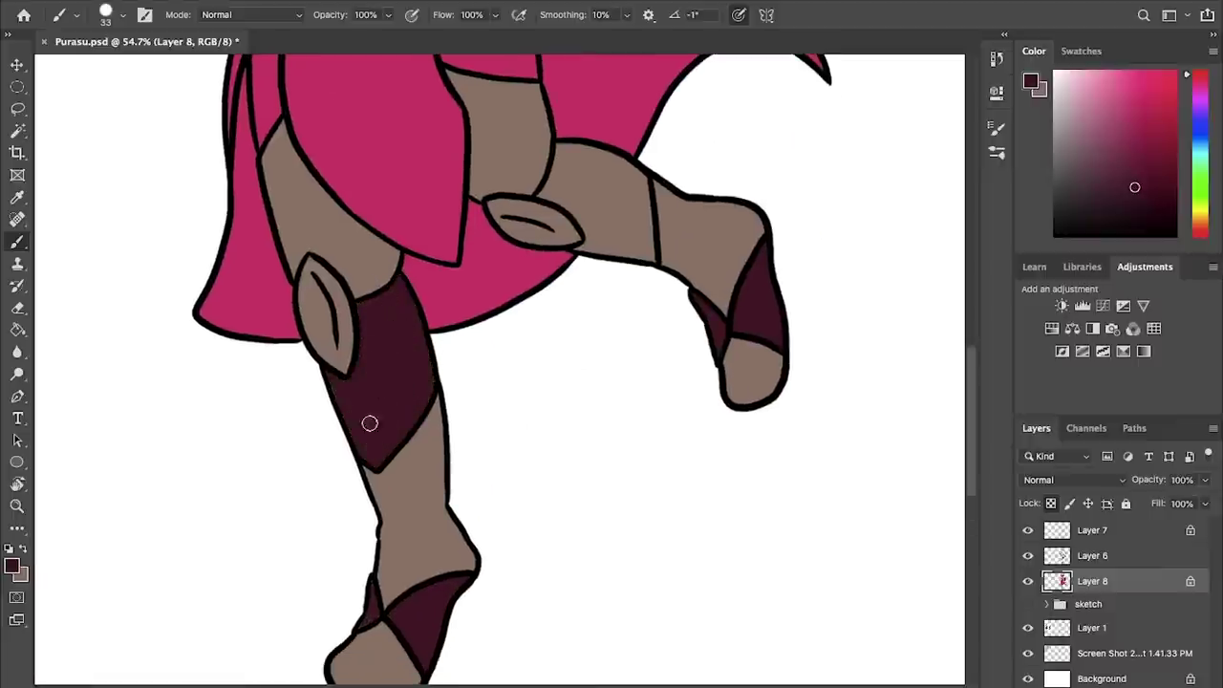
scroll(587, 196, up, 3)
mouse_move(535, 195)
mouse_down()
mouse_move(657, 157)
mouse_move(582, 278)
mouse_move(598, 284)
mouse_move(614, 137)
mouse_move(643, 180)
mouse_up()
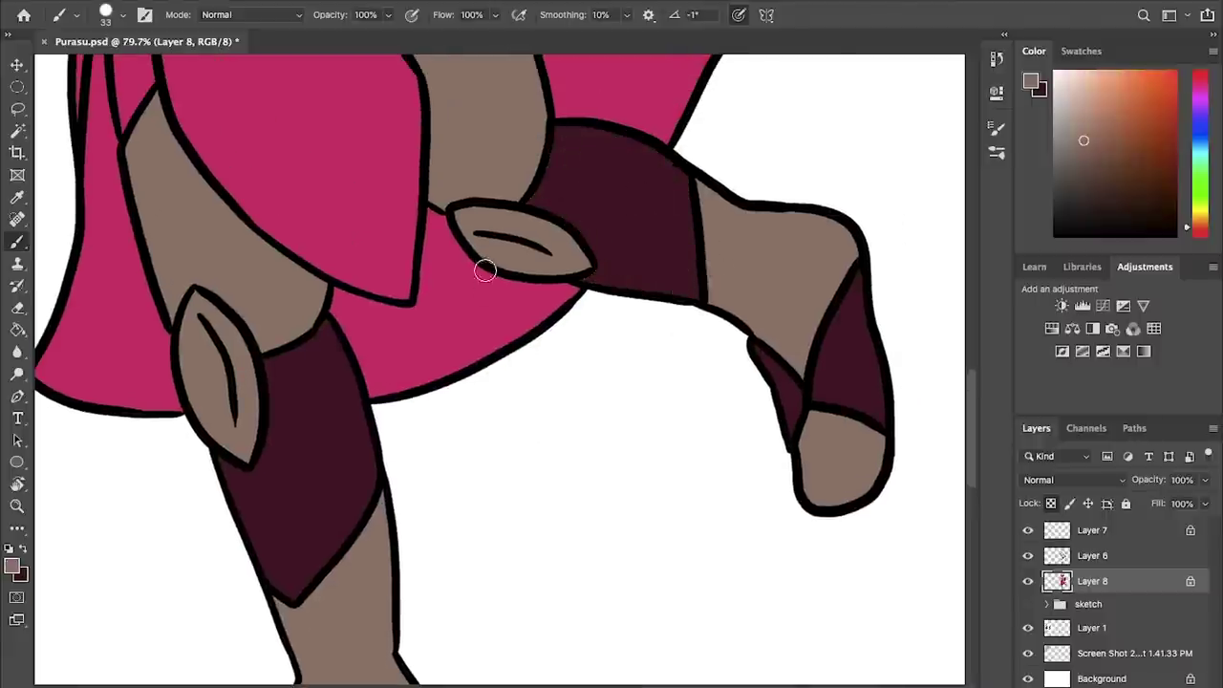
- Fill the shin sections of both legs with grey-brown again
scroll(483, 264, down, 5)
scroll(533, 313, up, 3)
scroll(426, 314, up, 4)
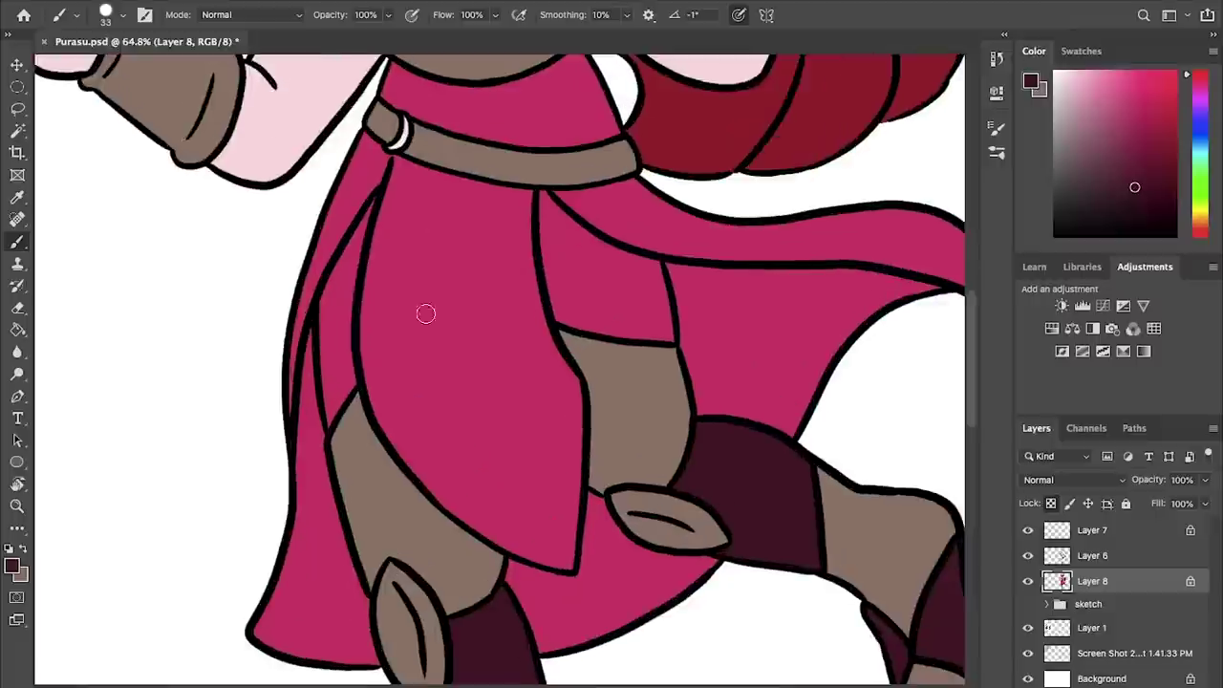
mouse_move(300, 277)
mouse_down()
mouse_move(350, 177)
mouse_move(306, 415)
mouse_move(319, 251)
mouse_up()
key(x)
drag(679, 310, 588, 114)
key(g)
click(693, 306)
click(382, 466)
- Paint the shorts showing beneath the skirt dark maroon and fill the waist section above the belt with it
key(b)
drag(449, 215, 483, 518)
key(x)
mouse_move(495, 353)
mouse_down()
mouse_move(586, 339)
mouse_move(614, 353)
mouse_move(589, 420)
mouse_move(535, 319)
mouse_move(590, 384)
mouse_up()
mouse_move(535, 150)
mouse_down()
mouse_move(571, 418)
mouse_move(518, 315)
mouse_up()
mouse_move(328, 323)
mouse_down()
mouse_move(309, 300)
mouse_move(399, 369)
mouse_up()
key(g)
click(440, 337)
- Colour the collar and the pointed cloth above the chest plate dark maroon
key(b)
drag(486, 229, 470, 426)
key(g)
click(411, 326)
key(b)
alt+click(361, 262)
mouse_move(367, 250)
mouse_down()
mouse_move(404, 259)
mouse_move(405, 285)
mouse_up()
scroll(405, 284, up, 4)
alt+click(235, 267)
scroll(254, 265, down, 10)
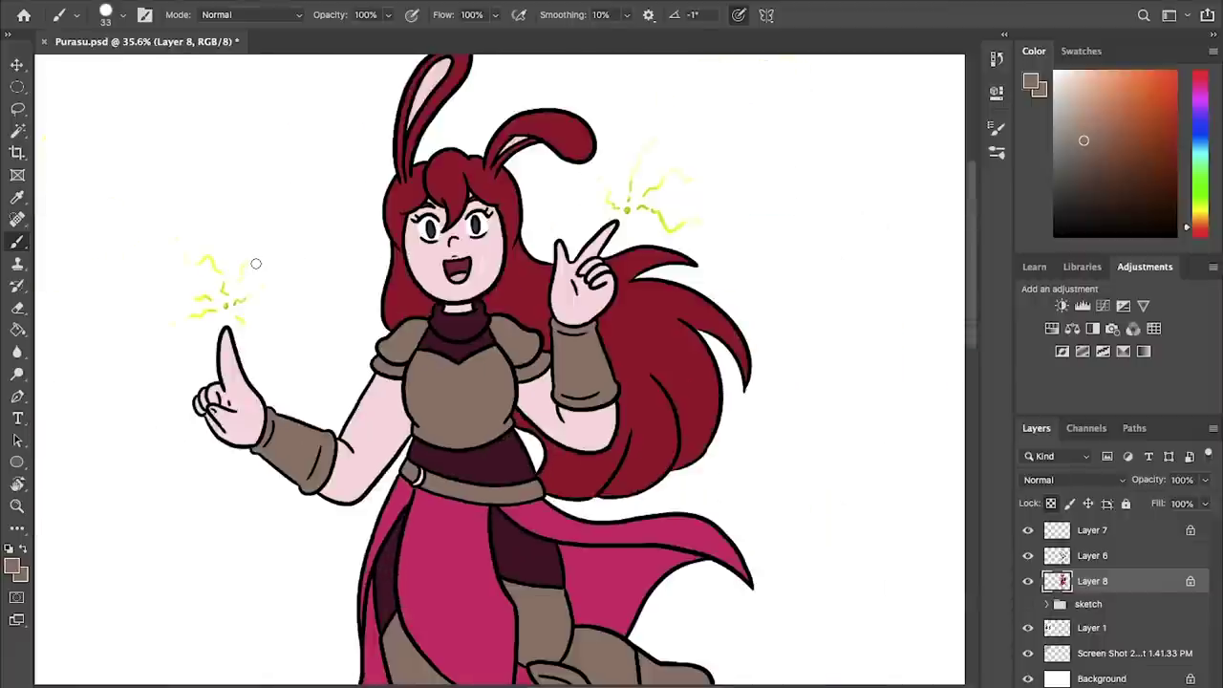
- Try a dark maroon border along the edges of the magenta front skirt panel
drag(488, 464, 458, 245)
alt+click(458, 245)
scroll(460, 250, up, 8)
mouse_move(290, 115)
mouse_down()
mouse_move(257, 266)
mouse_move(410, 556)
mouse_move(491, 584)
mouse_up()
mouse_move(442, 152)
mouse_down()
mouse_move(490, 385)
mouse_move(491, 551)
mouse_move(499, 375)
mouse_up()
key(super+z)
drag(484, 350, 485, 564)
drag(264, 217, 365, 510)
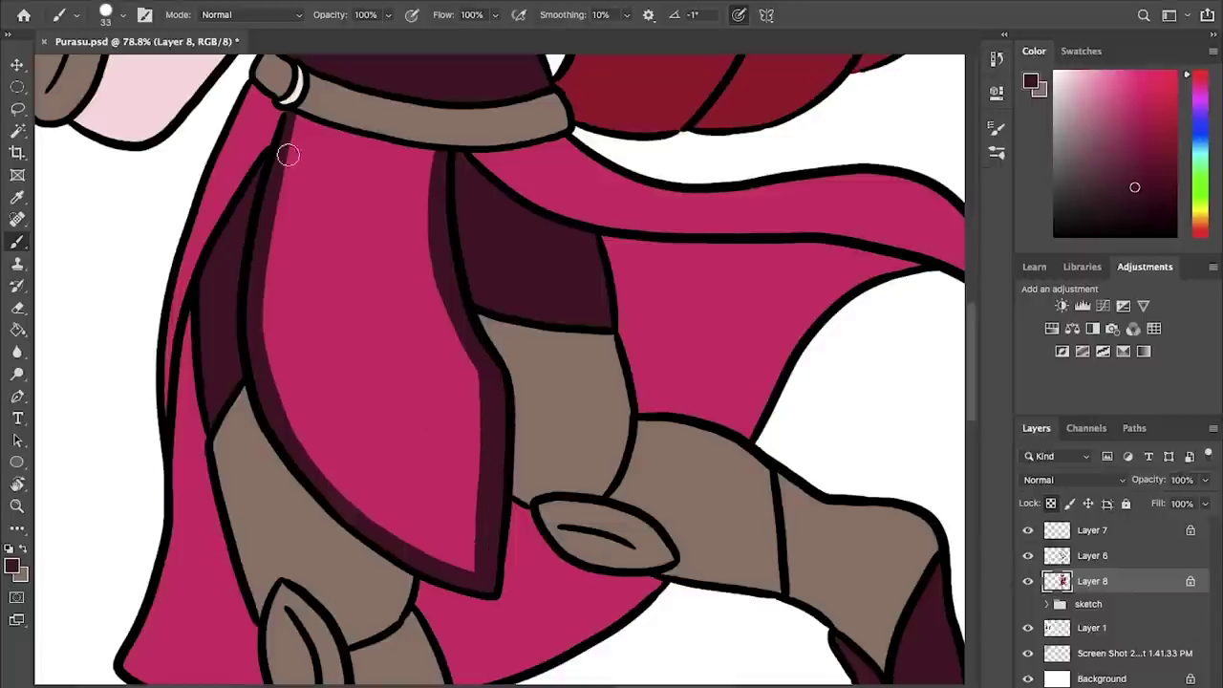
- Redo the dark border on the front panel's left edge and extend it to the narrow side panel
key(super+z)
drag(294, 118, 263, 369)
drag(282, 120, 171, 533)
mouse_move(470, 239)
mouse_down()
mouse_move(456, 243)
mouse_move(656, 291)
mouse_up()
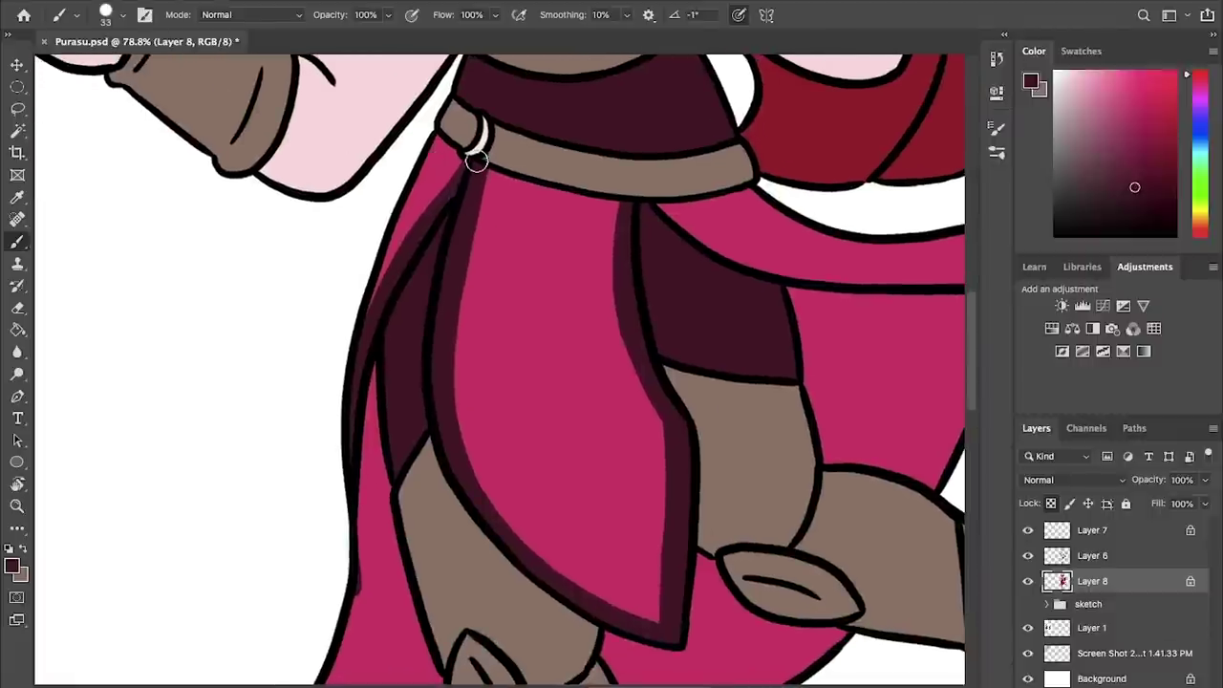
drag(616, 363, 426, 214)
- Keep the skirt's magenta as the second colour and fill all skirt panels with dark maroon
key(x)
alt+click(430, 288)
scroll(439, 289, down, 5)
key(g)
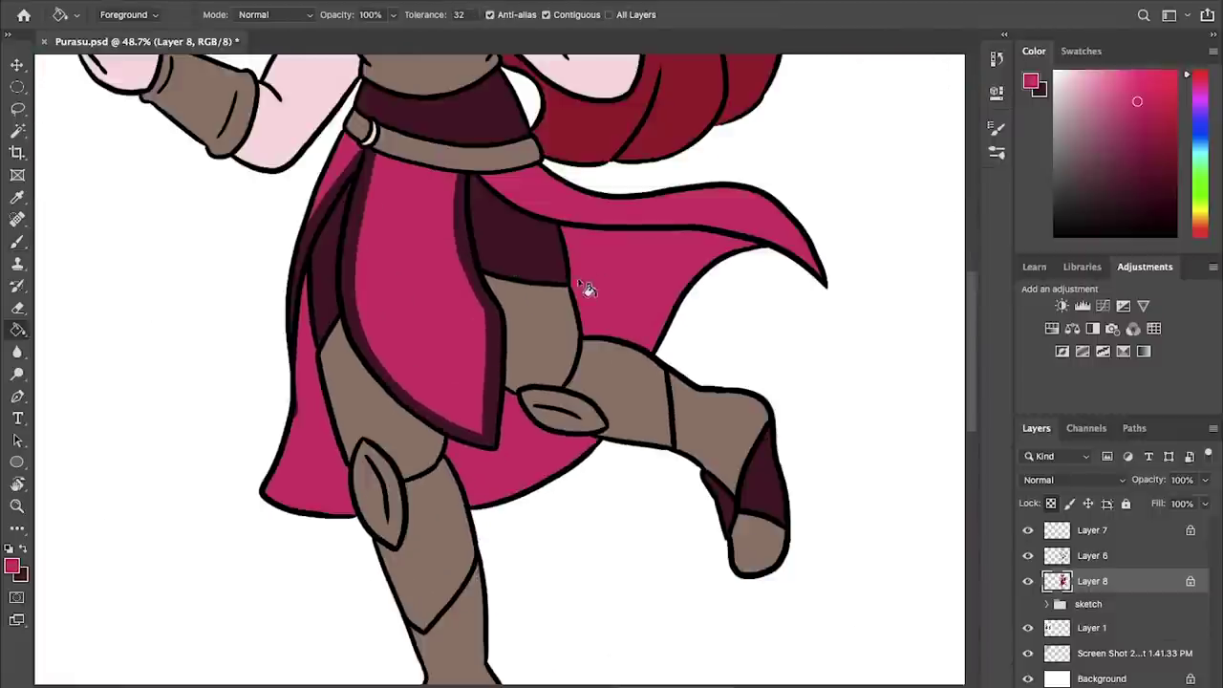
drag(538, 426, 582, 481)
key(b)
key(g)
key(b)
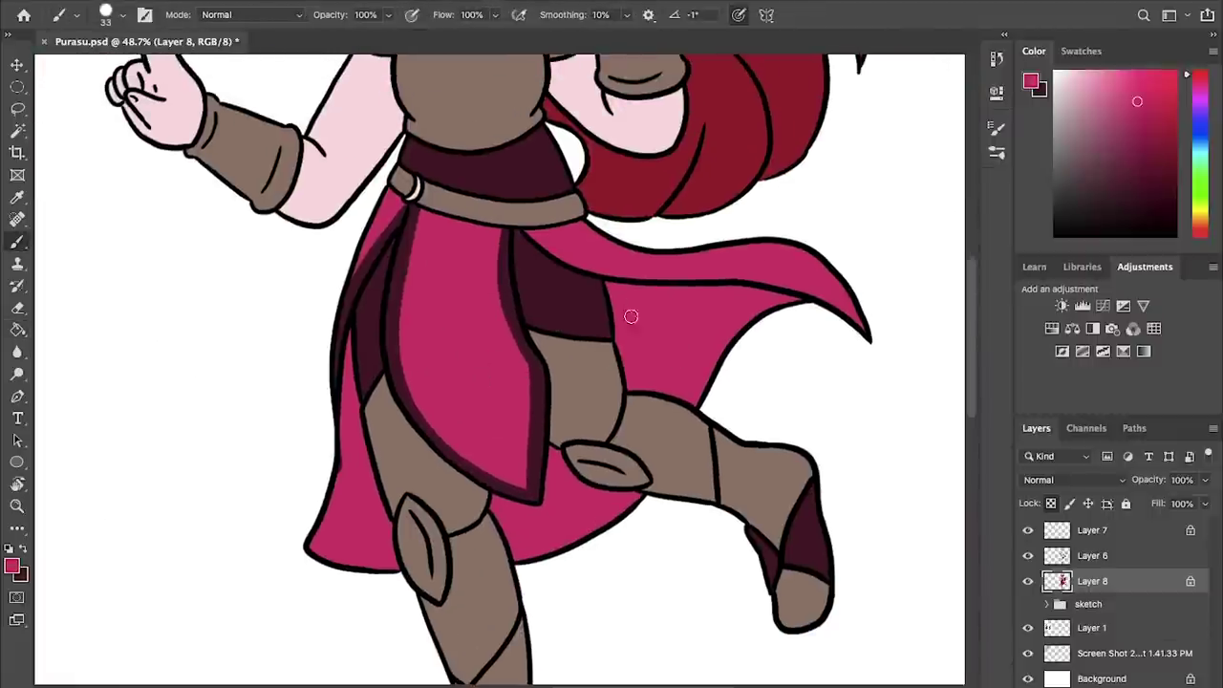
key(g)
key(x)
click(611, 285)
click(380, 216)
click(348, 487)
click(550, 518)
- Paint a magenta border down the narrow side panel and the front skirt panel's left edge
key(b)
scroll(498, 371, up, 5)
key(g)
key(b)
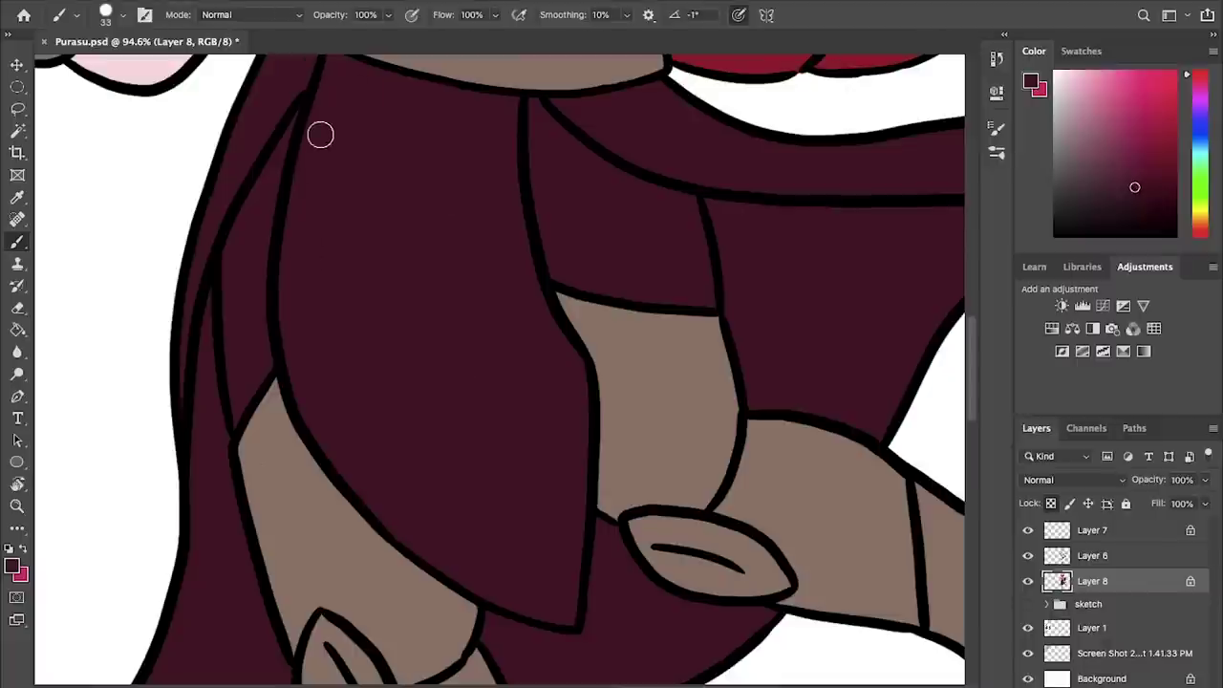
scroll(503, 116, up, 2)
mouse_move(335, 160)
mouse_down()
mouse_move(176, 540)
mouse_move(177, 564)
mouse_move(325, 514)
mouse_move(376, 602)
mouse_up()
key(super+z)
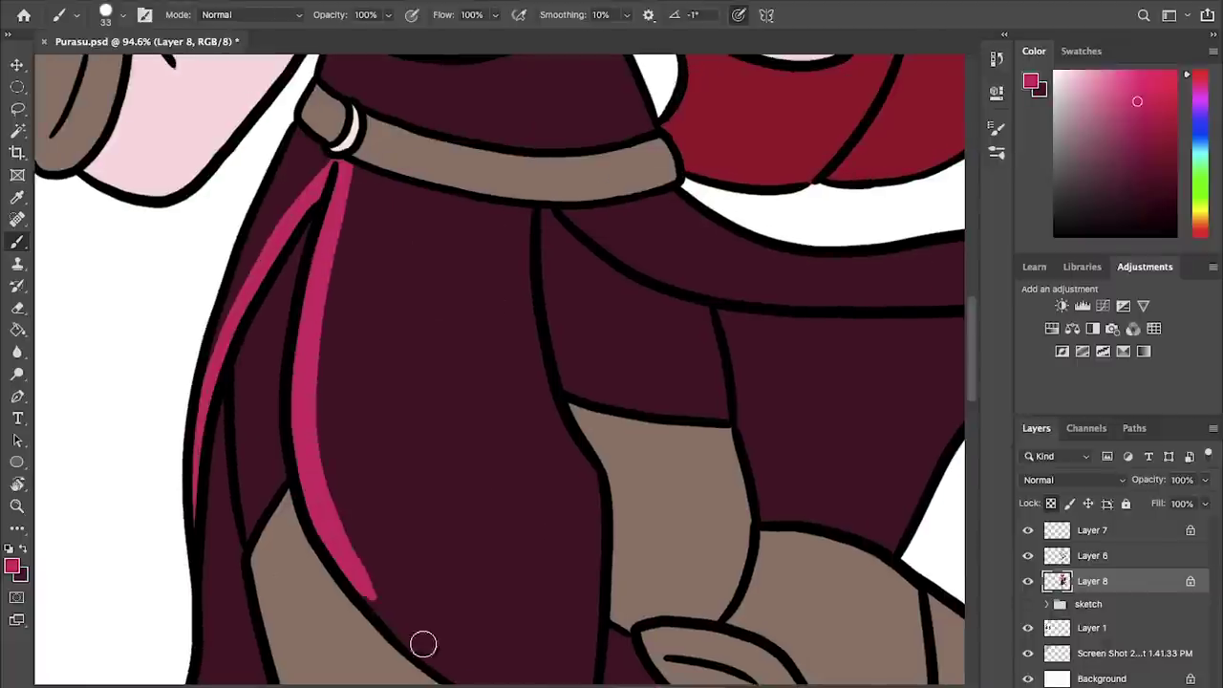
drag(439, 522, 348, 356)
- Continue the magenta border around the front panel's lower and right edges and prepare dark maroon for clean-up
mouse_move(238, 329)
mouse_down()
mouse_move(375, 477)
mouse_move(487, 567)
mouse_up()
drag(411, 316, 459, 519)
mouse_move(483, 245)
mouse_down()
mouse_move(536, 469)
mouse_move(509, 251)
mouse_up()
drag(525, 314, 506, 562)
key(super+z)
drag(418, 505, 519, 545)
mouse_move(523, 311)
mouse_down()
mouse_move(513, 602)
mouse_move(503, 581)
mouse_up()
key(super+z)
key(x)
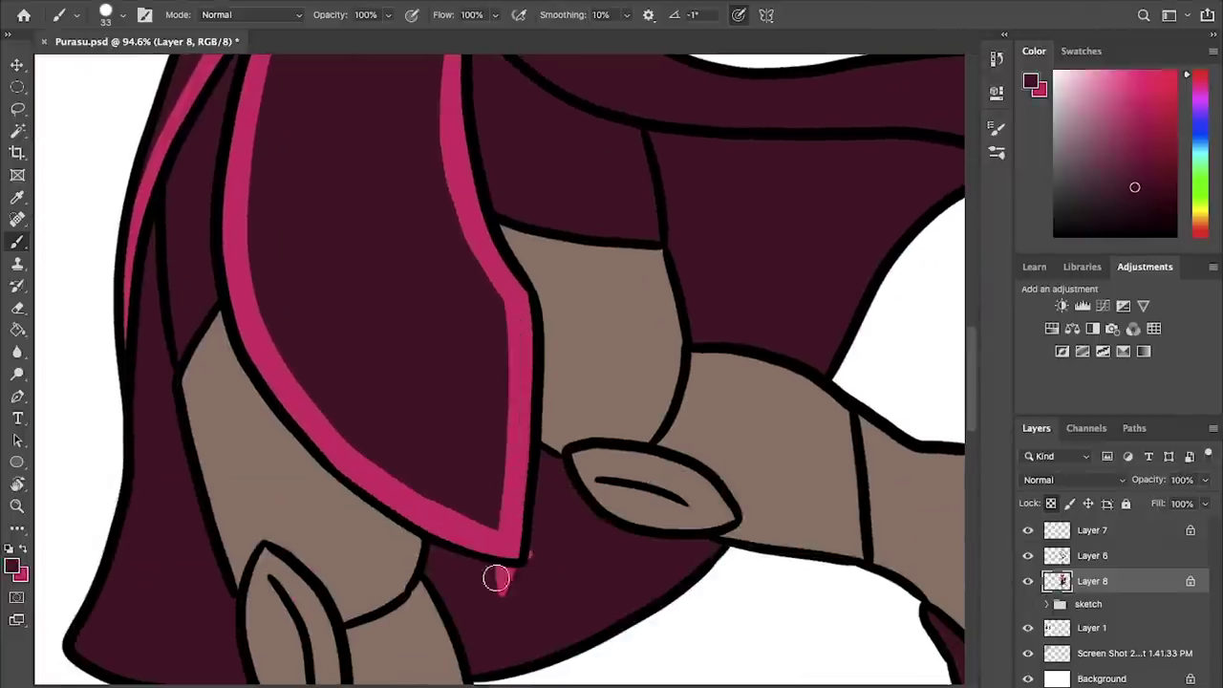
- Paint a magenta border along the lower edge and tip of the skirt's flowing back flap
scroll(496, 578, up, 5)
mouse_move(275, 221)
mouse_down()
mouse_move(385, 278)
mouse_move(923, 404)
mouse_move(807, 254)
mouse_up()
key(super+z)
drag(905, 367, 821, 255)
mouse_move(551, 303)
mouse_down()
mouse_move(876, 349)
mouse_move(663, 292)
mouse_move(874, 353)
mouse_move(529, 292)
mouse_move(500, 147)
mouse_up()
key(super+z)
key(super+z)
drag(533, 243, 557, 495)
key(super+z)
drag(521, 197, 558, 478)
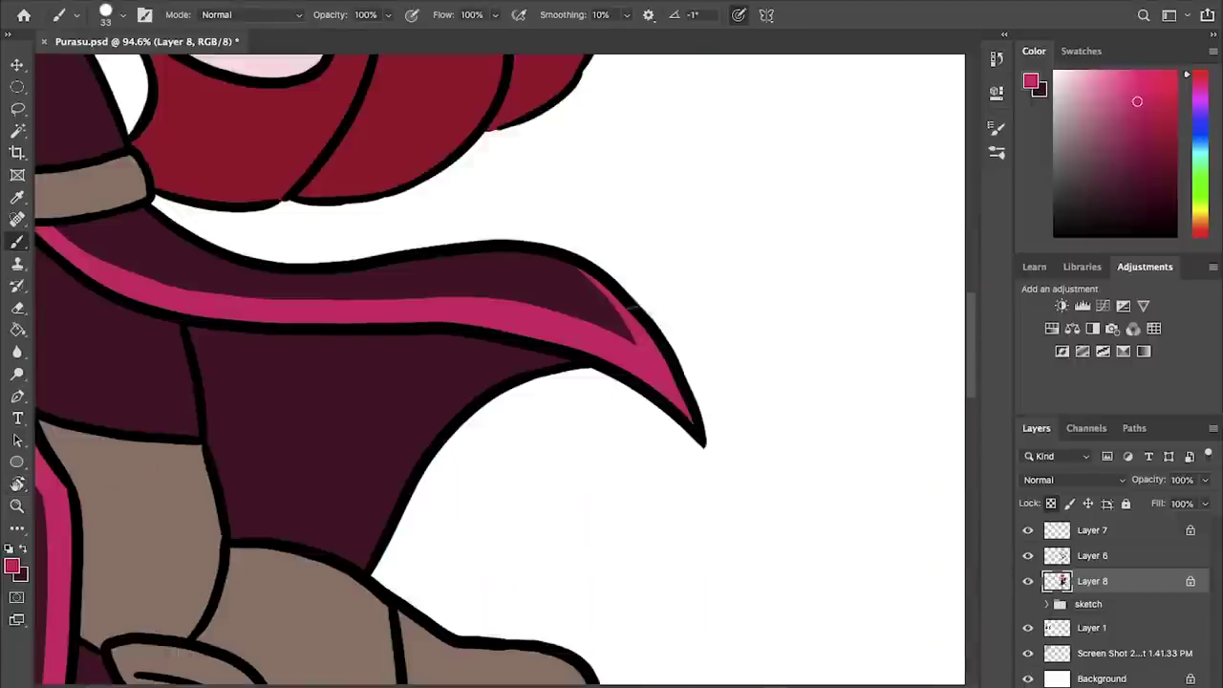
- Add the magenta border to the edge of the back skirt under the flap and clean it up
scroll(617, 239, down, 5)
scroll(608, 305, down, 3)
drag(660, 274, 390, 395)
mouse_move(495, 378)
mouse_down()
mouse_move(695, 245)
mouse_move(682, 262)
mouse_up()
key(x)
alt+click(706, 218)
drag(390, 388, 393, 405)
- Paint the magenta border along the outer edge and bottom hem of the back skirt around the legs
scroll(393, 399, left, 5)
key(x)
drag(332, 434, 486, 474)
mouse_move(373, 189)
mouse_down()
mouse_move(360, 418)
mouse_move(520, 451)
mouse_up()
alt+click(497, 420)
drag(642, 451, 638, 439)
alt+click(631, 401)
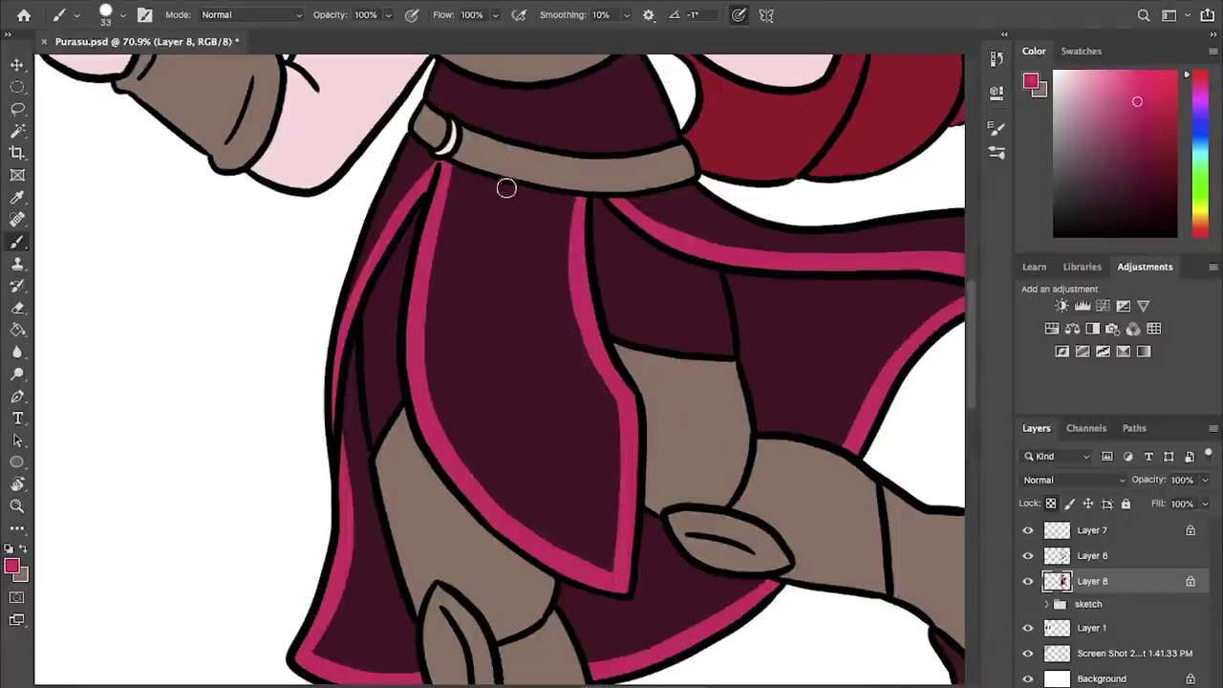
- Touch up the border colours around the front skirt panel's lower tip
alt+click(670, 443)
alt+click(611, 626)
drag(617, 607, 594, 598)
alt+click(470, 478)
scroll(639, 583, down, 4)
drag(589, 458, 1201, 494)
drag(707, 459, 124, 392)
- Draw a magenta nested V-shaped ornament with a dot inside the front skirt panel's lower corner
scroll(216, 96, up, 5)
mouse_move(278, 450)
mouse_down()
mouse_move(381, 506)
mouse_move(387, 530)
mouse_move(378, 513)
mouse_move(393, 379)
mouse_up()
key(super+z)
drag(393, 527, 402, 372)
drag(315, 446, 361, 473)
drag(361, 472, 370, 387)
key(super+z)
key(super+z)
drag(315, 442, 353, 467)
drag(353, 467, 371, 404)
scroll(570, 276, down, 5)
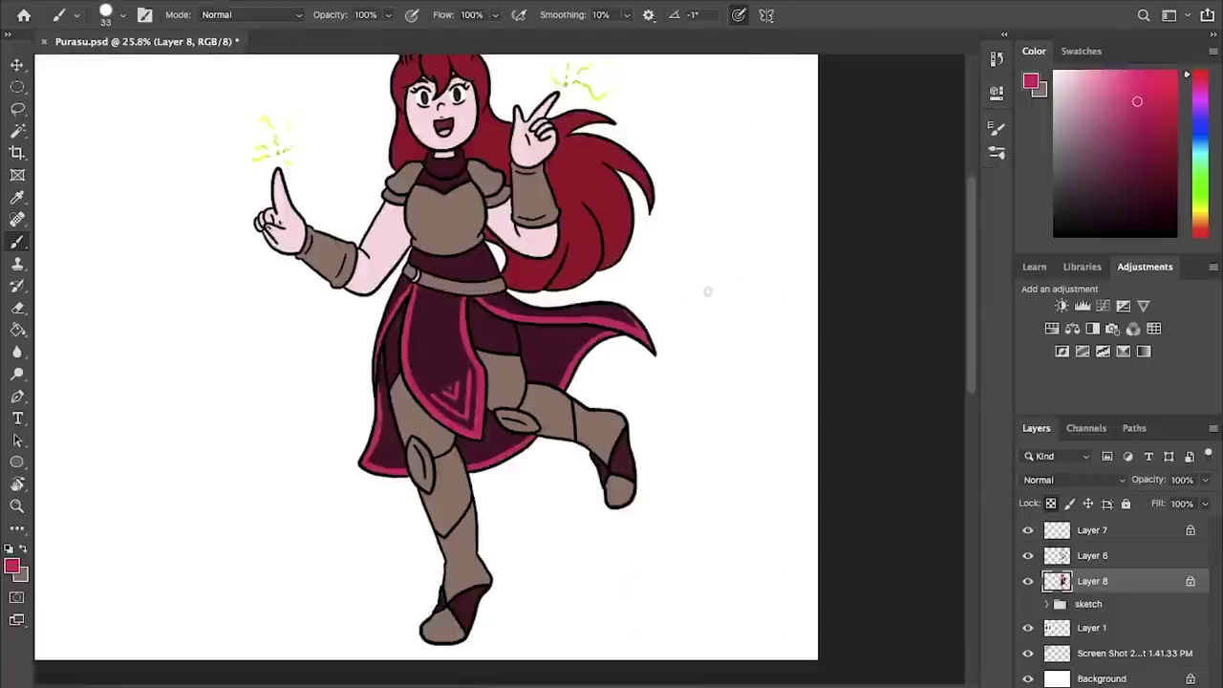
- Choose a warm off-white and paint the standing leg's knee guard with it
scroll(504, 372, up, 3)
alt+click(471, 238)
drag(1076, 94, 1067, 79)
scroll(486, 371, up, 3)
drag(434, 233, 558, 441)
key(x)
alt+click(460, 501)
- Try painting the standing leg's shin section off-white
drag(480, 660, 407, 144)
drag(401, 573, 337, 296)
mouse_move(301, 427)
mouse_down()
mouse_move(293, 306)
mouse_move(346, 362)
mouse_move(358, 491)
mouse_move(334, 490)
mouse_move(325, 352)
mouse_up()
key(x)
mouse_move(374, 385)
mouse_down()
mouse_move(446, 352)
mouse_move(504, 509)
mouse_move(408, 650)
mouse_move(397, 478)
mouse_move(431, 384)
mouse_move(379, 616)
mouse_up()
drag(694, 247, 467, 311)
scroll(467, 312, down, 8)
drag(639, 253, 655, 360)
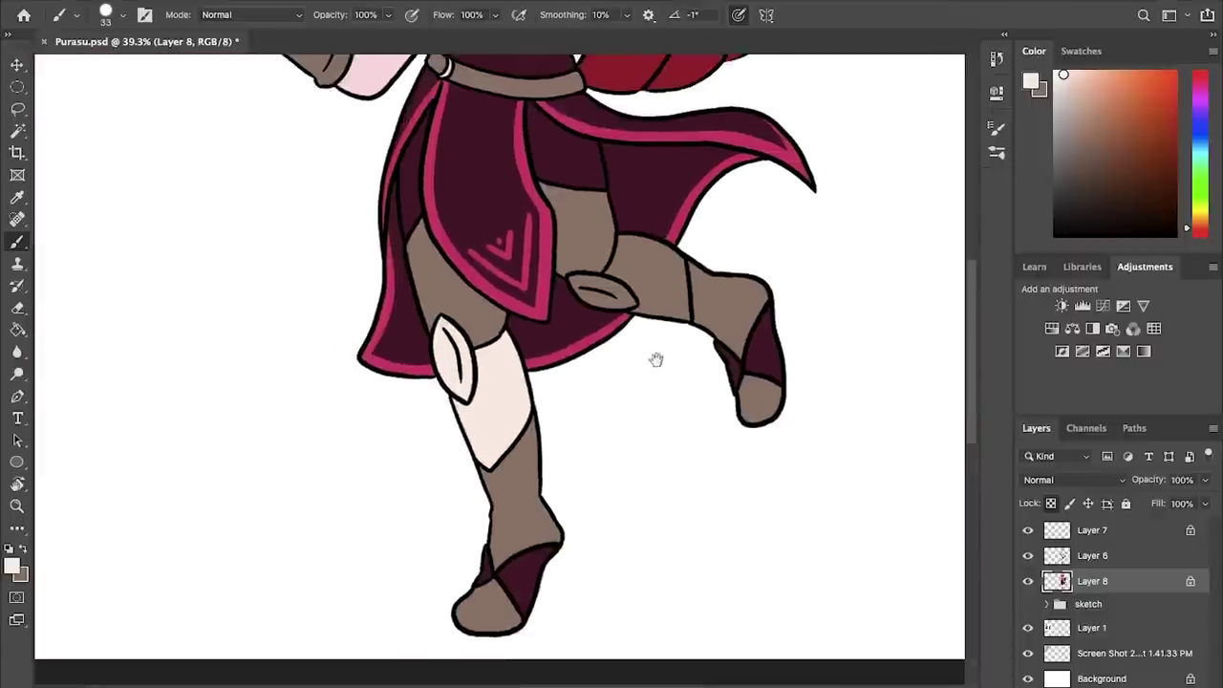
scroll(464, 450, up, 8)
key(super+z)
key(super+z)
key(super+z)
- Paint the standing leg's thigh armor off-white
drag(527, 123, 540, 308)
click(414, 286)
drag(420, 318, 382, 226)
mouse_move(406, 138)
mouse_down()
mouse_move(510, 283)
mouse_move(560, 395)
mouse_move(415, 234)
mouse_move(388, 179)
mouse_move(500, 302)
mouse_up()
mouse_move(532, 432)
mouse_down()
mouse_move(589, 407)
mouse_move(631, 473)
mouse_move(645, 547)
mouse_up()
- Paint the raised leg's knee guard off-white
mouse_move(622, 314)
mouse_down()
mouse_move(548, 347)
mouse_move(352, 396)
mouse_up()
key(x)
mouse_move(515, 381)
mouse_down()
mouse_move(550, 347)
mouse_move(626, 392)
mouse_up()
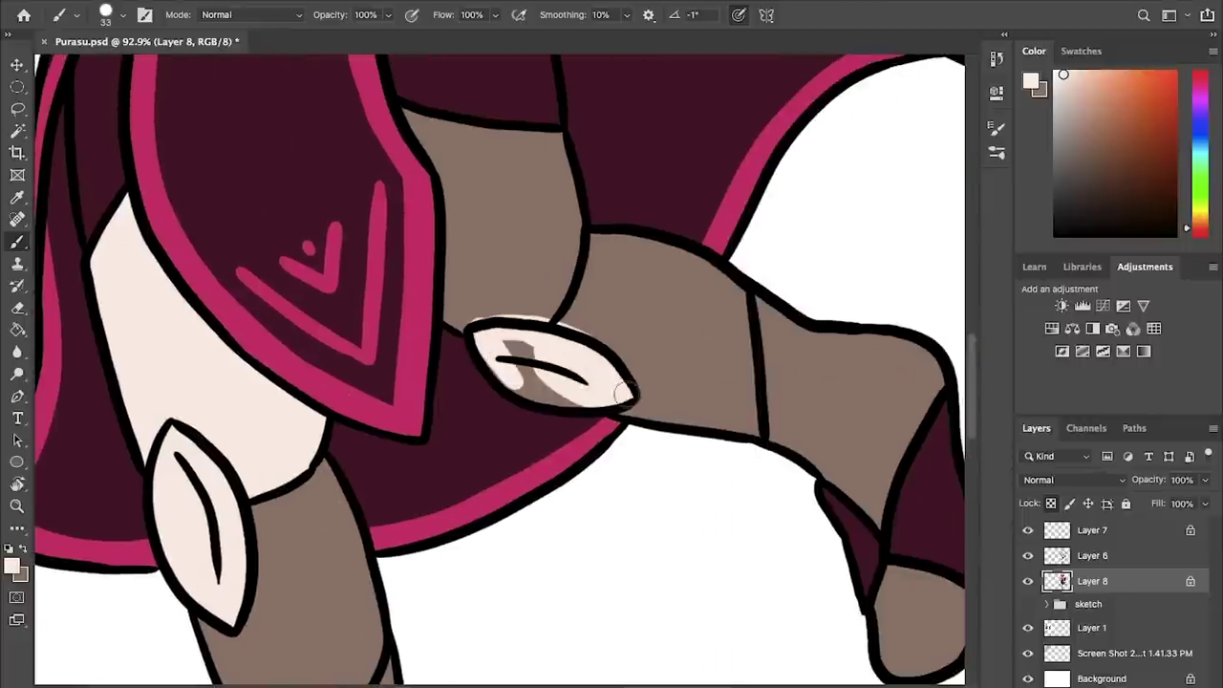
- Outline the raised leg's thigh area in off-white and fill it with the same colour
drag(448, 239, 446, 218)
key(g)
click(563, 269)
key(b)
key(super+z)
drag(578, 213, 558, 316)
key(g)
click(550, 268)
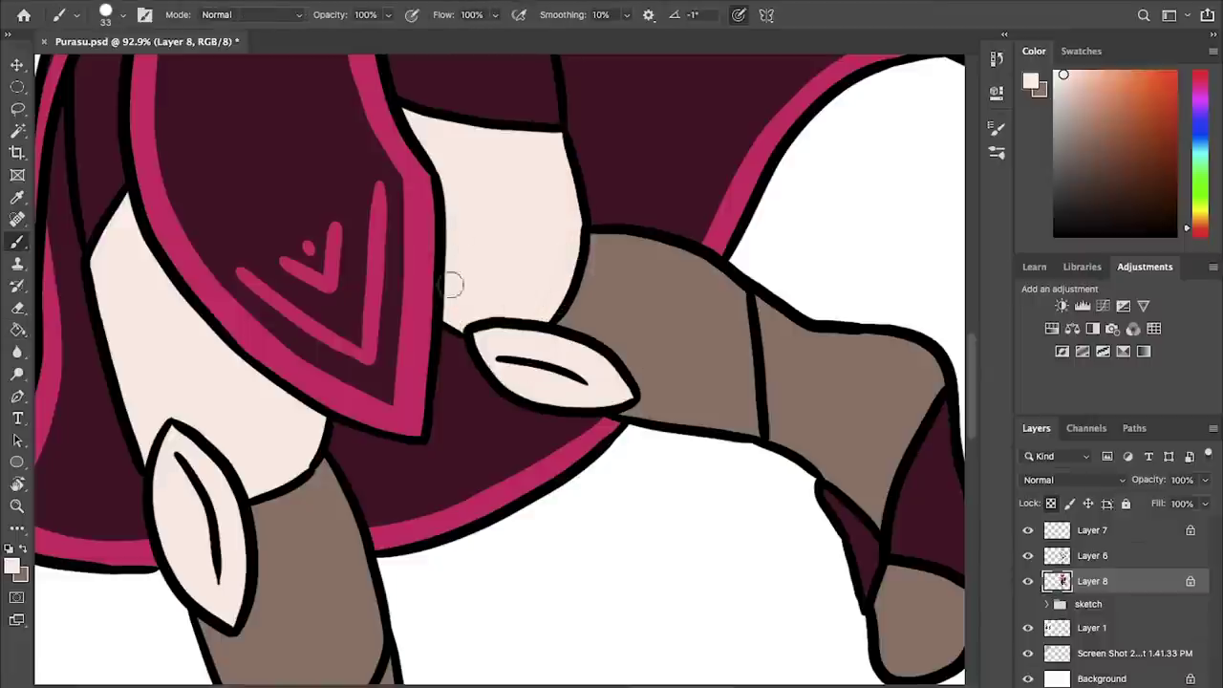
- Choose a darker, greyish off-white and refill both thighs and both knee guards with it
scroll(501, 370, down, 5)
drag(556, 504, 538, 366)
scroll(538, 366, down, 4)
drag(508, 306, 564, 436)
scroll(526, 528, up, 4)
scroll(525, 528, down, 2)
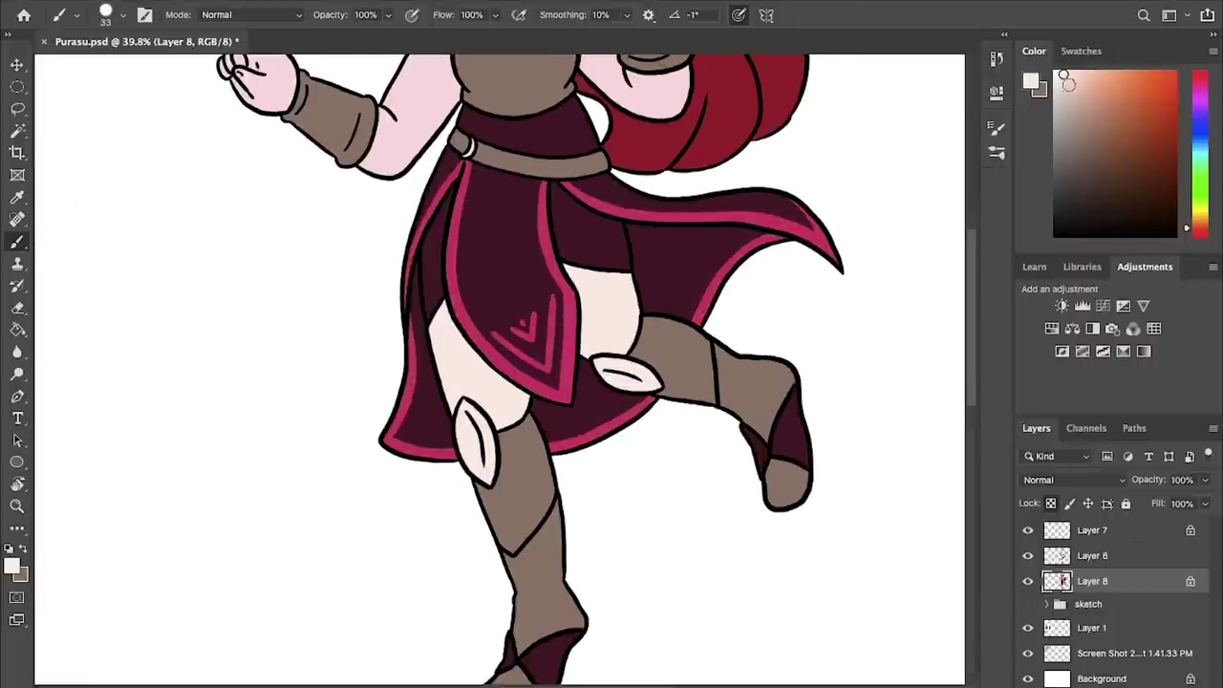
key(g)
click(478, 353)
click(602, 296)
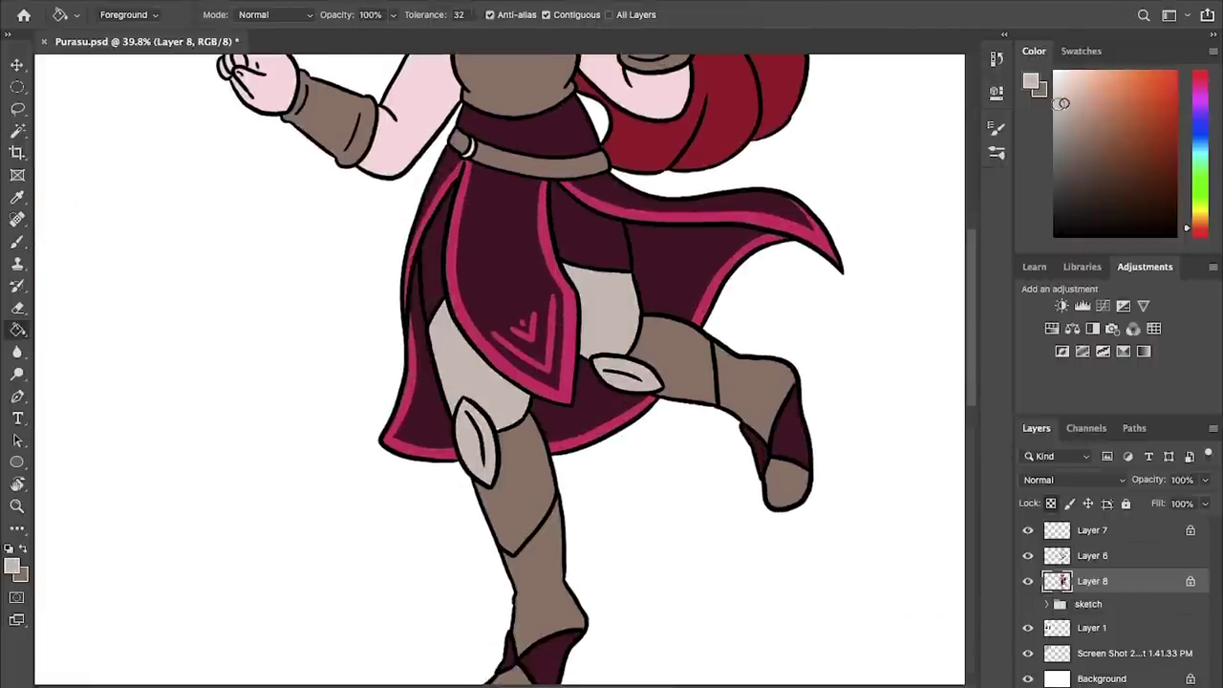
click(487, 446)
click(495, 394)
click(623, 367)
click(621, 323)
- Outline and fill the lower-leg and foot sections of both boots with the greyish off-white
scroll(652, 334, down, 4)
key(b)
drag(584, 506, 609, 350)
scroll(500, 346, up, 7)
mouse_move(481, 297)
mouse_down()
mouse_move(529, 298)
mouse_move(598, 185)
mouse_up()
key(g)
click(559, 382)
click(511, 568)
mouse_move(625, 330)
mouse_down()
mouse_move(554, 333)
mouse_move(302, 579)
mouse_up()
key(b)
drag(568, 156, 575, 275)
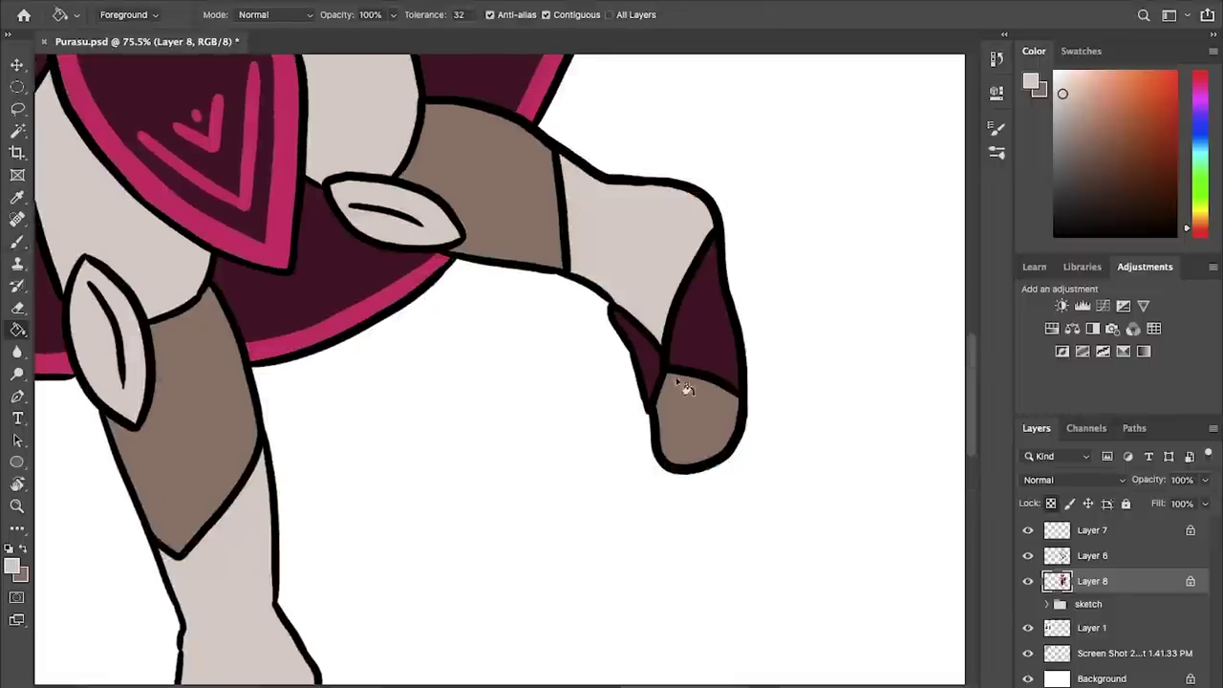
click(694, 413)
- Sample the armor's brown and fill the toes of both boots with it
scroll(707, 430, down, 8)
key(b)
alt+click(512, 277)
scroll(592, 354, up, 6)
key(g)
click(655, 404)
drag(464, 531, 667, 262)
key(b)
key(g)
click(461, 456)
key(b)
scroll(538, 414, down, 2)
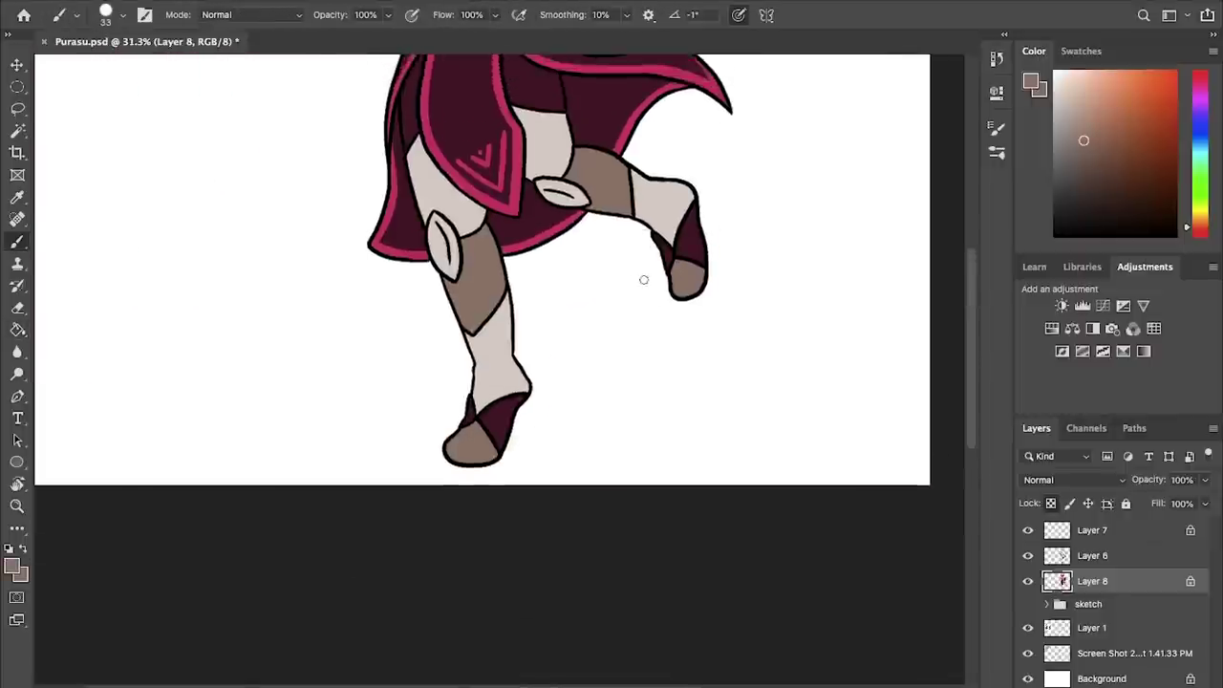
- Choose a slightly lighter warm brown and fill both boots' ankle sections above the maroon straps
key(ctrl+0)
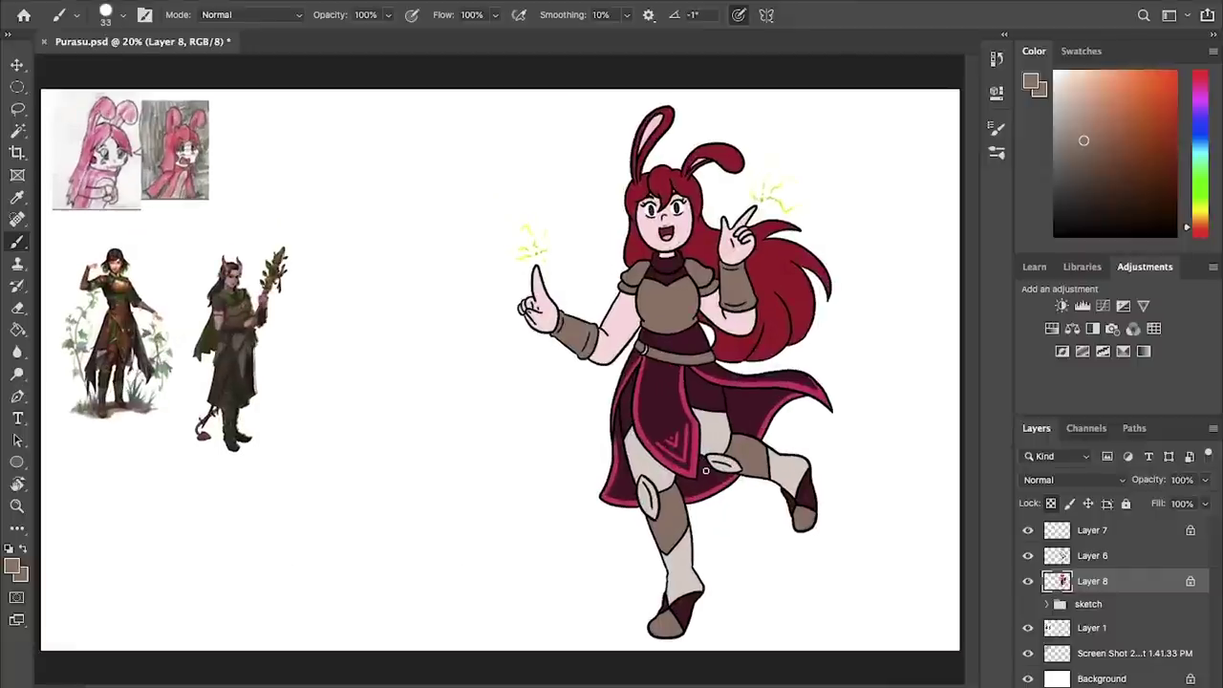
scroll(705, 469, up, 3)
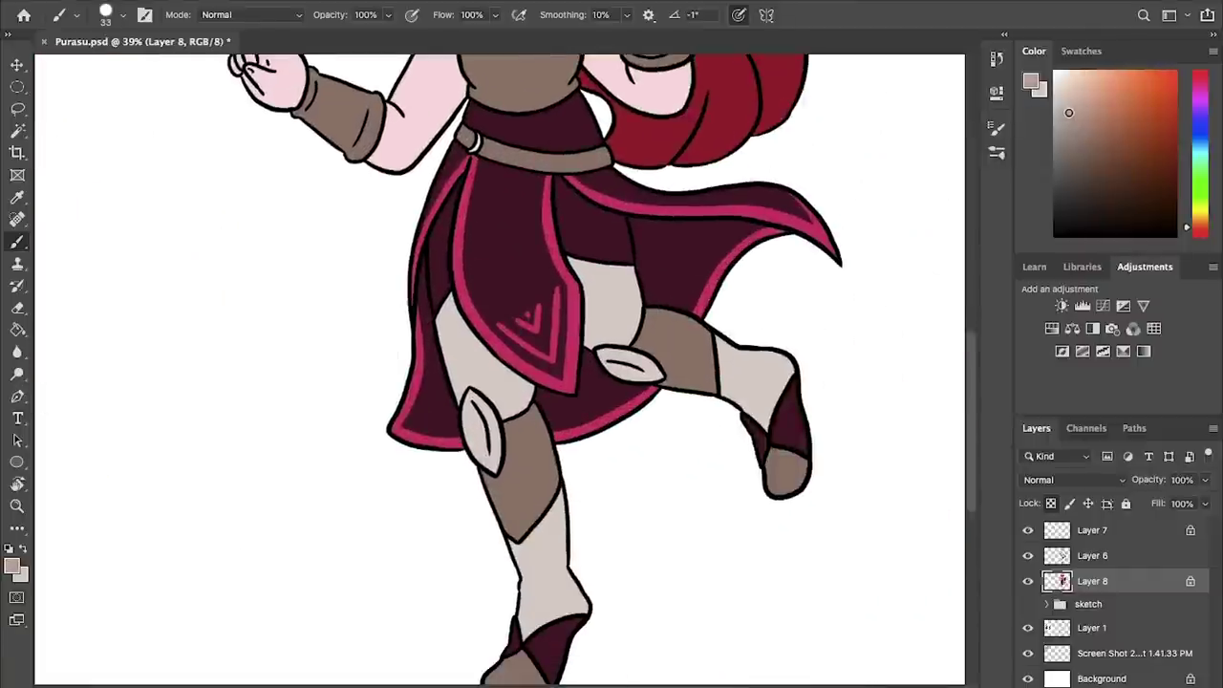
key(g)
scroll(506, 361, down, 2)
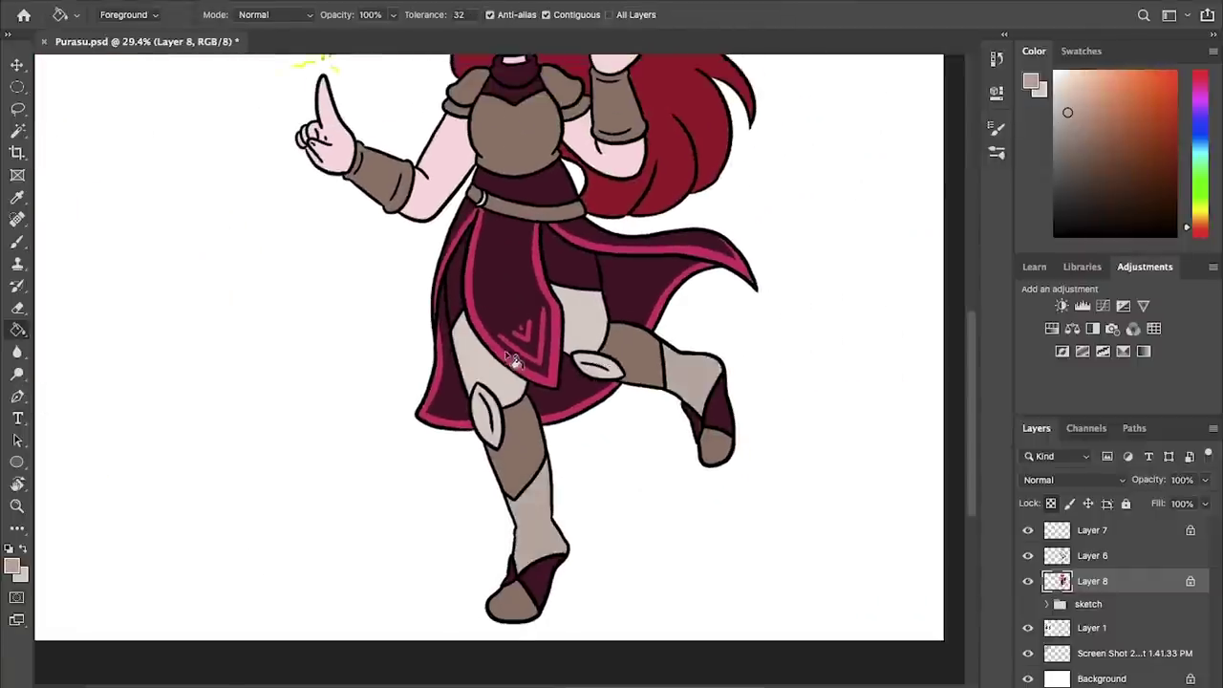
click(1083, 138)
click(691, 373)
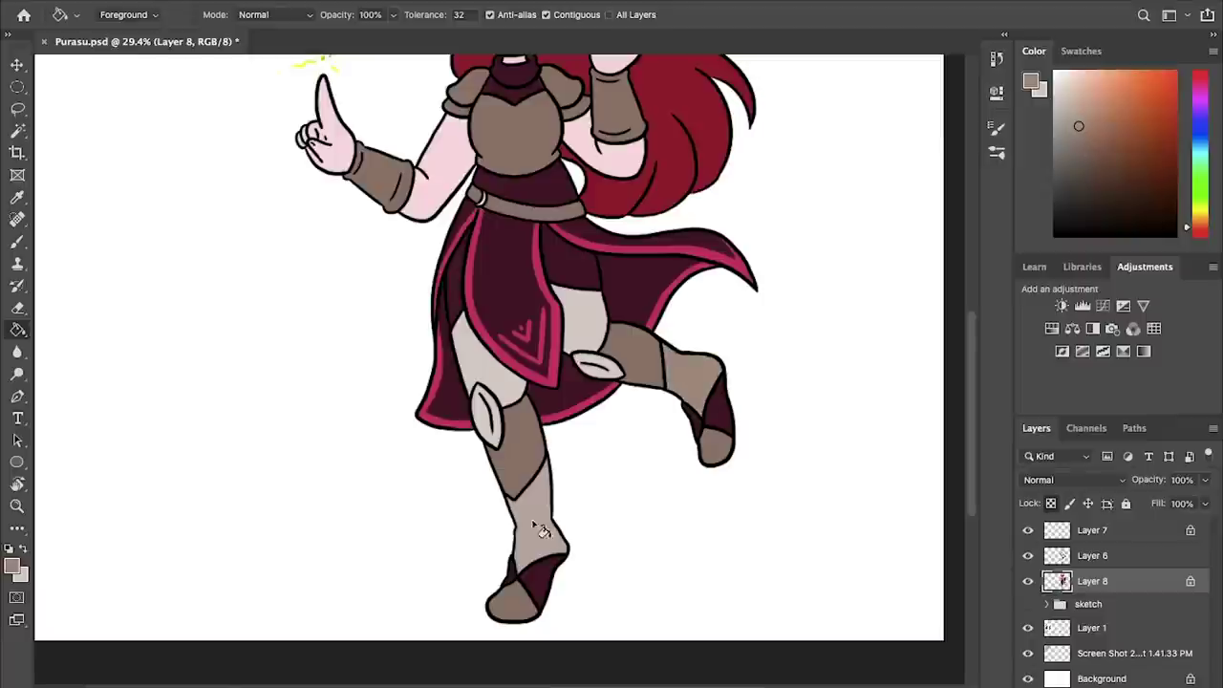
click(551, 545)
- Fill the standing leg's thigh with the lighter warm brown
scroll(594, 361, up, 4)
key(b)
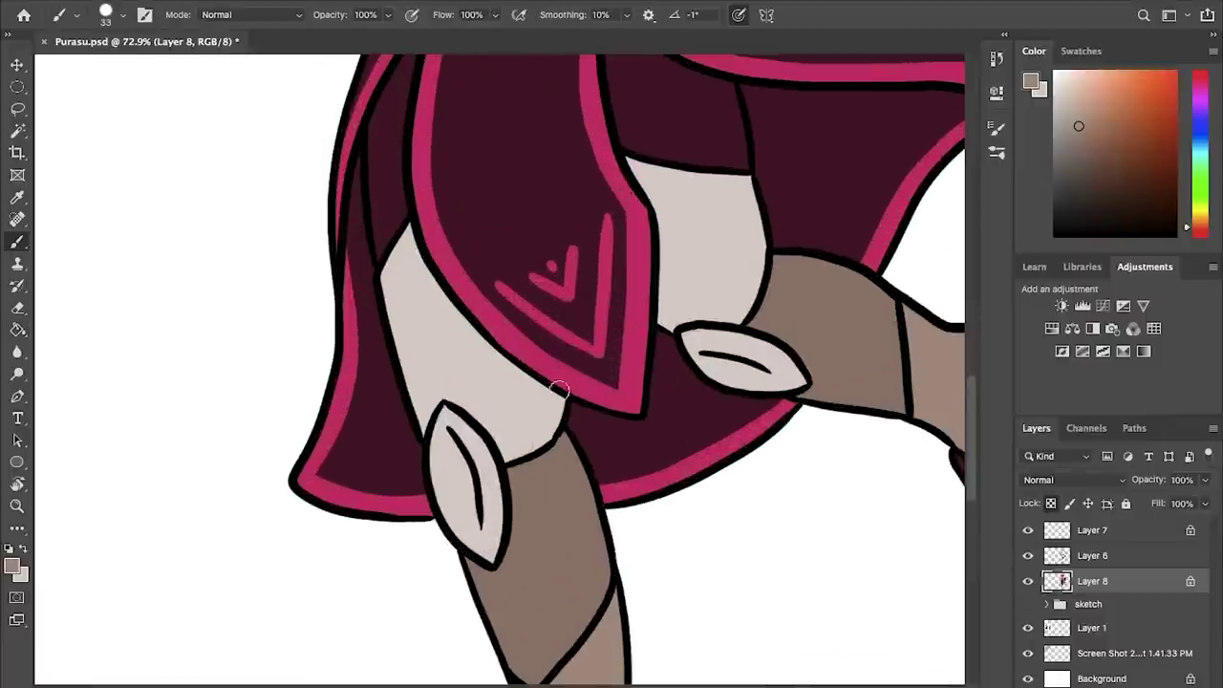
key(g)
click(506, 447)
- Try filling the raised leg's thigh with the lighter brown, brushing along the knee guard's upper edge
key(b)
key(g)
click(728, 305)
key(ctrl+z)
key(b)
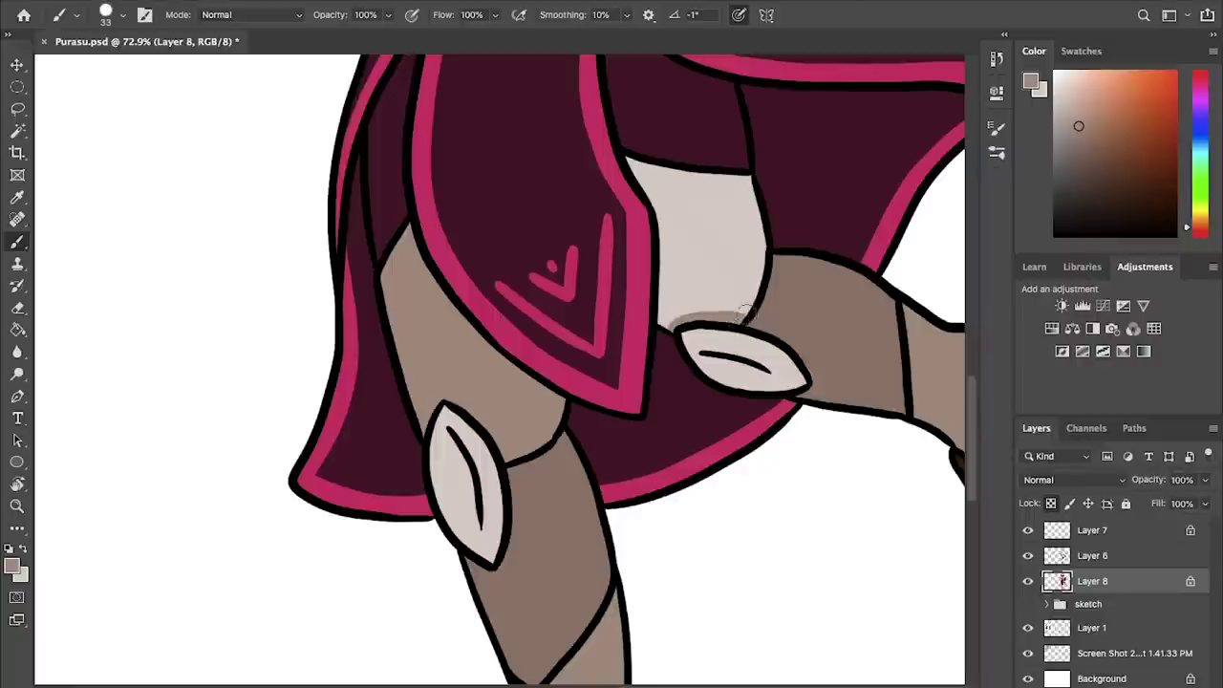
key(g)
click(741, 307)
key(ctrl+z)
drag(689, 319, 671, 326)
key(g)
click(721, 294)
key(ctrl+z)
- Sample the darker brown beside the raised knee guard and fill the raised leg's thigh with it
alt+click(817, 323)
key(g)
click(702, 277)
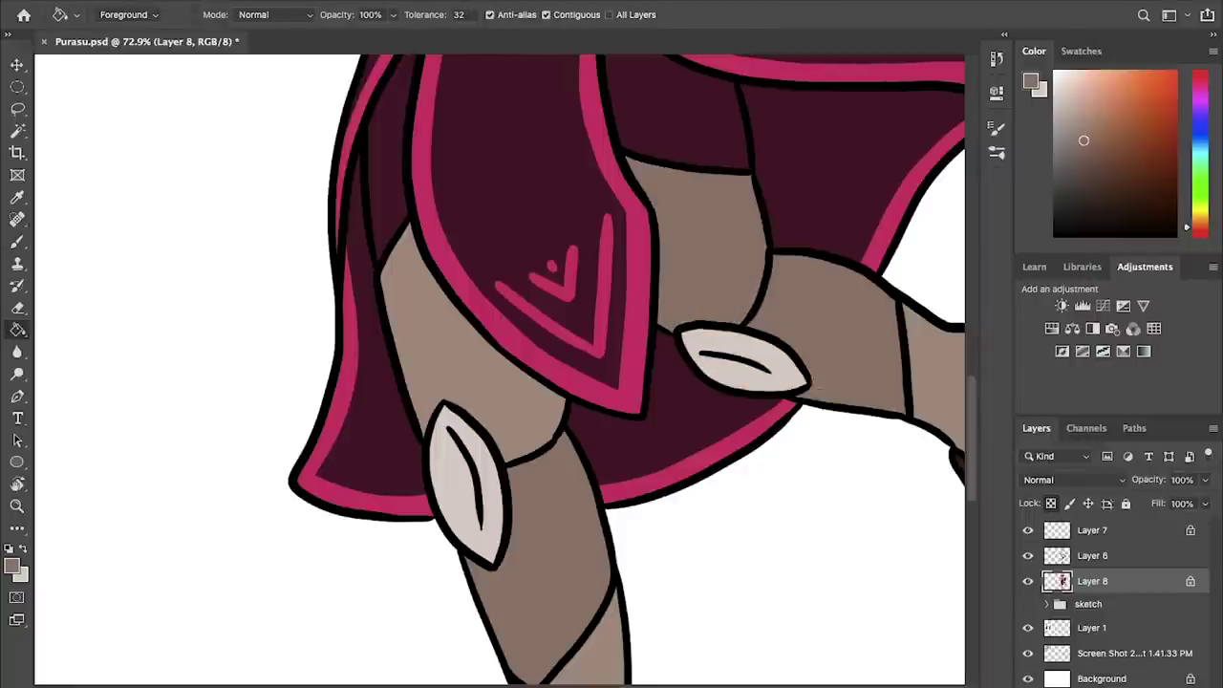
- Brush the darker brown around the standing leg's thigh edges and knee guard, trying a fill of the thigh
key(b)
key(g)
click(514, 435)
key(b)
key(ctrl+z)
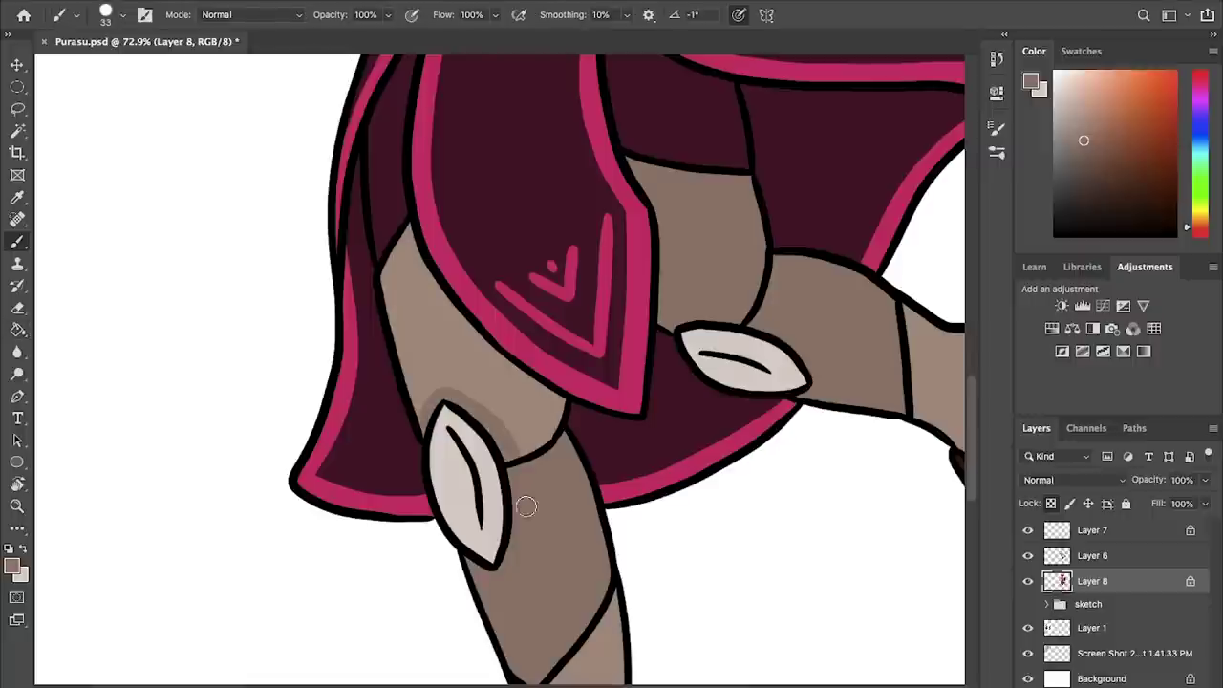
mouse_move(410, 227)
mouse_down()
mouse_move(503, 355)
mouse_move(547, 390)
mouse_up()
key(g)
click(482, 376)
key(z)
key(ctrl+z)
key(b)
mouse_move(419, 418)
mouse_down()
mouse_move(383, 273)
mouse_move(516, 413)
mouse_up()
- Sample a colour from the figure, fill leg sections with it and save the document
scroll(439, 386, down, 10)
scroll(461, 388, up, 3)
scroll(534, 382, down, 5)
key(g)
alt+click(582, 204)
click(542, 373)
scroll(669, 354, up, 3)
scroll(755, 220, down, 3)
scroll(750, 257, up, 4)
click(715, 557)
click(807, 505)
drag(793, 537, 540, 371)
key(super+s)
- Try filling the standing leg and knee guards with maroon, and undo the fills
key(b)
alt+click(538, 358)
key(g)
click(459, 391)
click(573, 336)
key(super+z)
key(super+z)
key(super+z)
key(super+z)
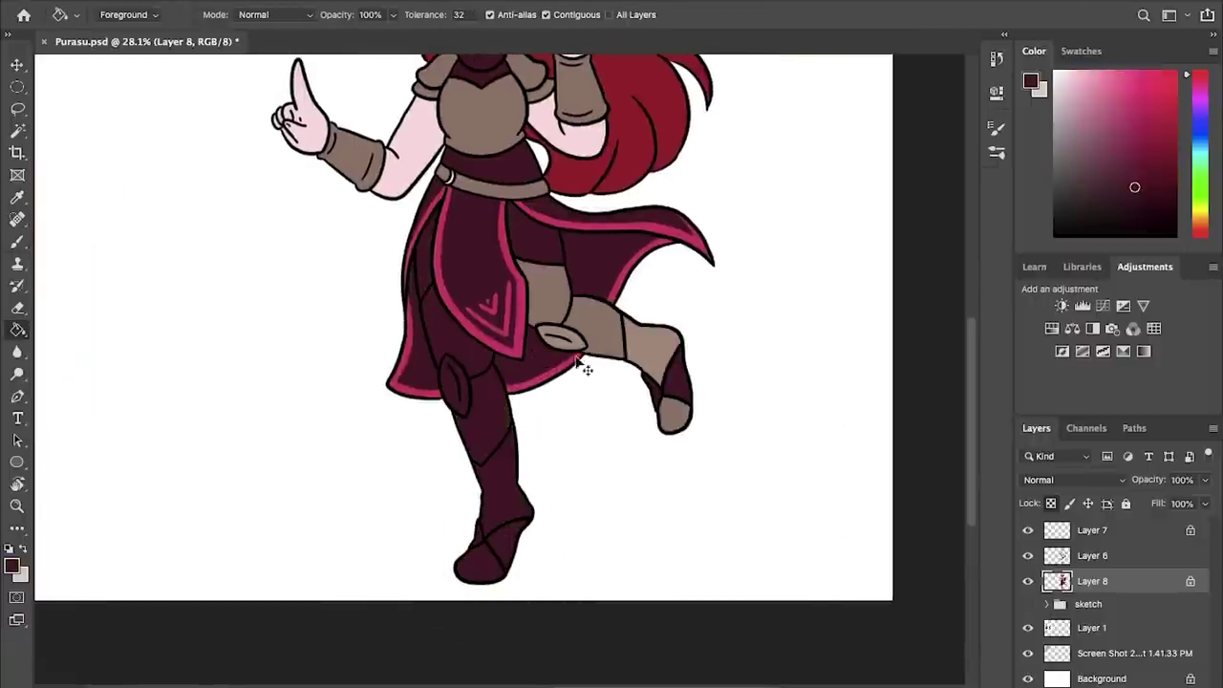
click(460, 397)
click(570, 338)
key(ctrl+z)
key(ctrl+z)
key(b)
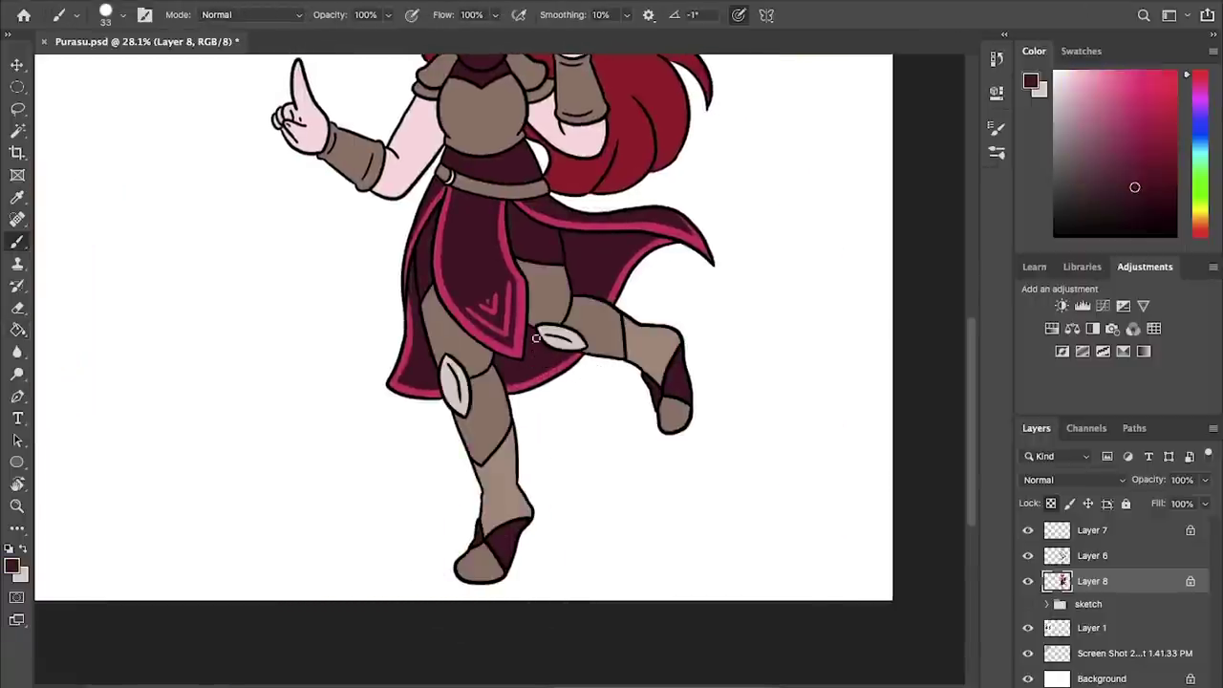
- Sample the knee guard's greyish off-white and paint trim along the shoulder armor edges and breastplate neckline
scroll(551, 381, up, 3)
drag(582, 256, 589, 301)
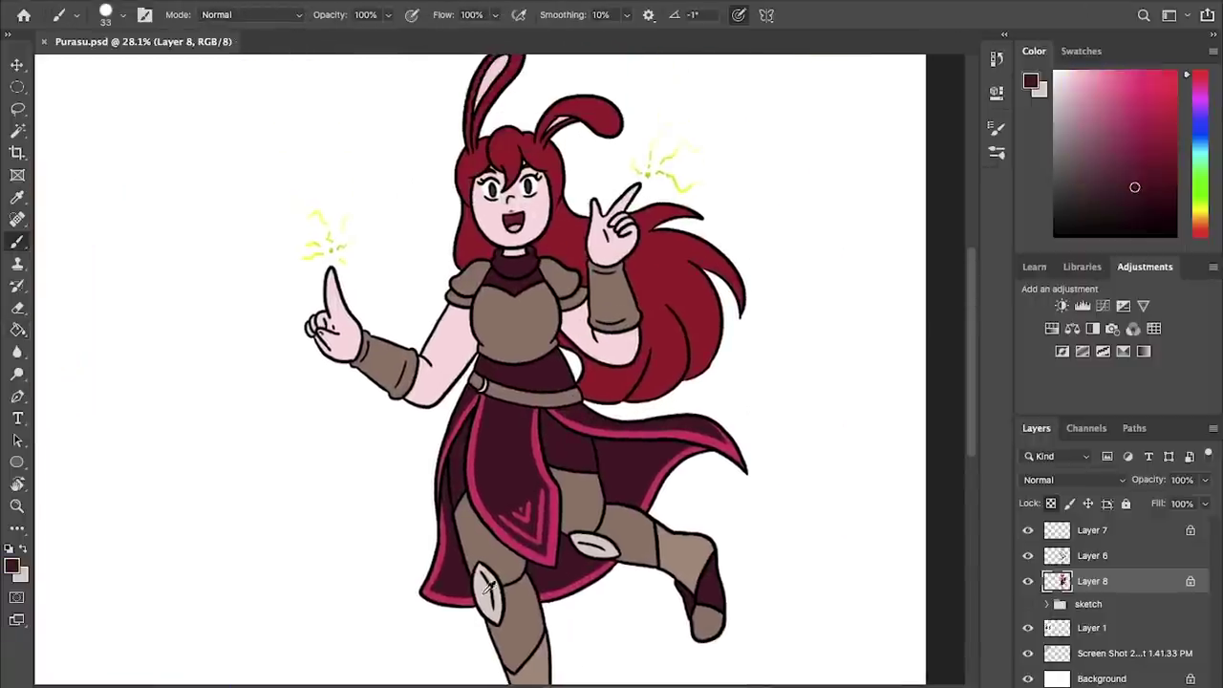
alt+click(490, 588)
scroll(499, 352, up, 6)
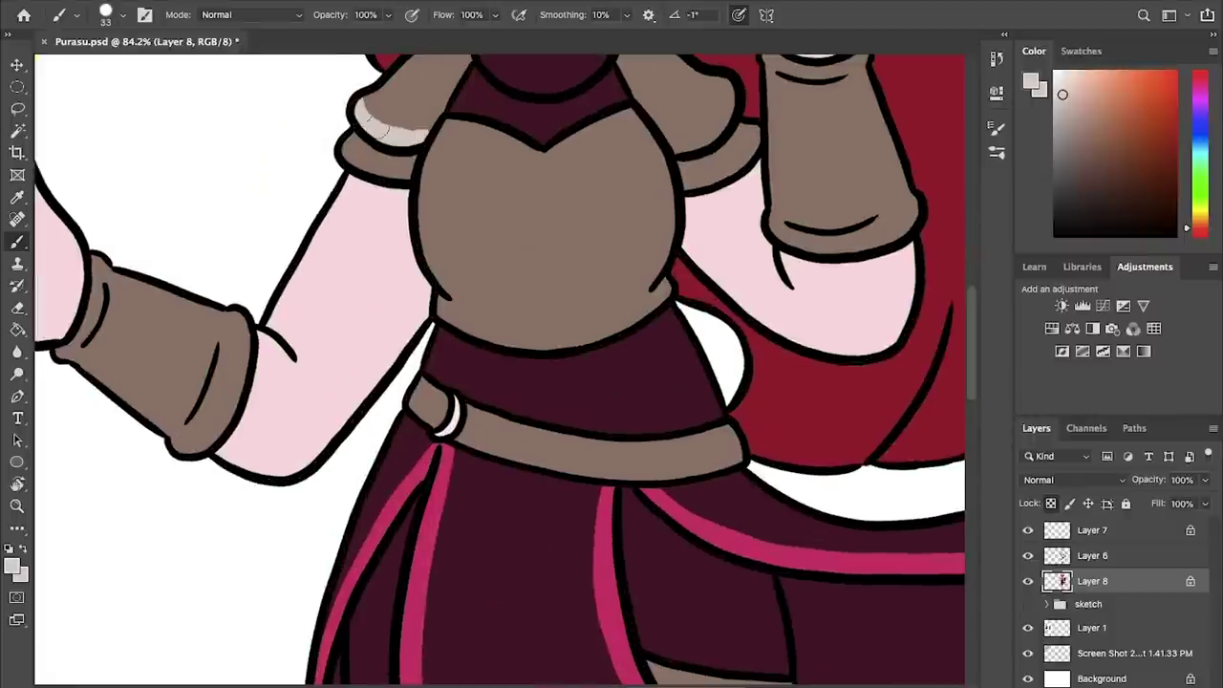
key(ctrl+z)
drag(432, 128, 400, 141)
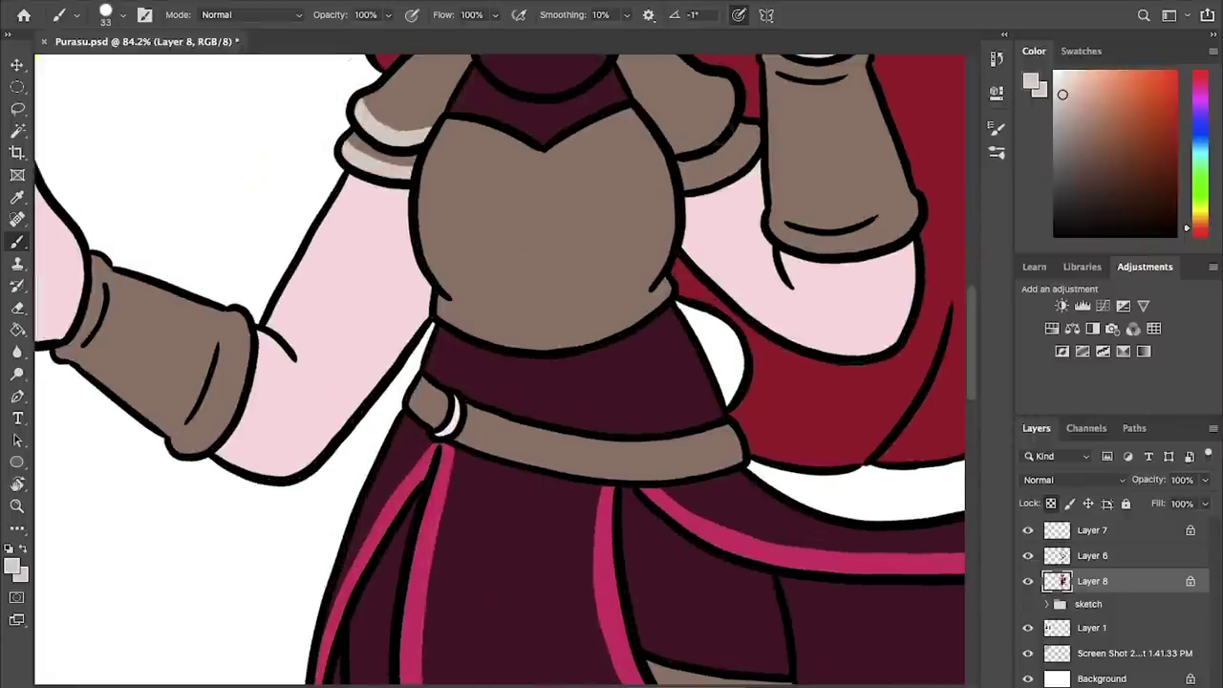
alt+click(433, 107)
alt+click(476, 80)
alt+click(453, 123)
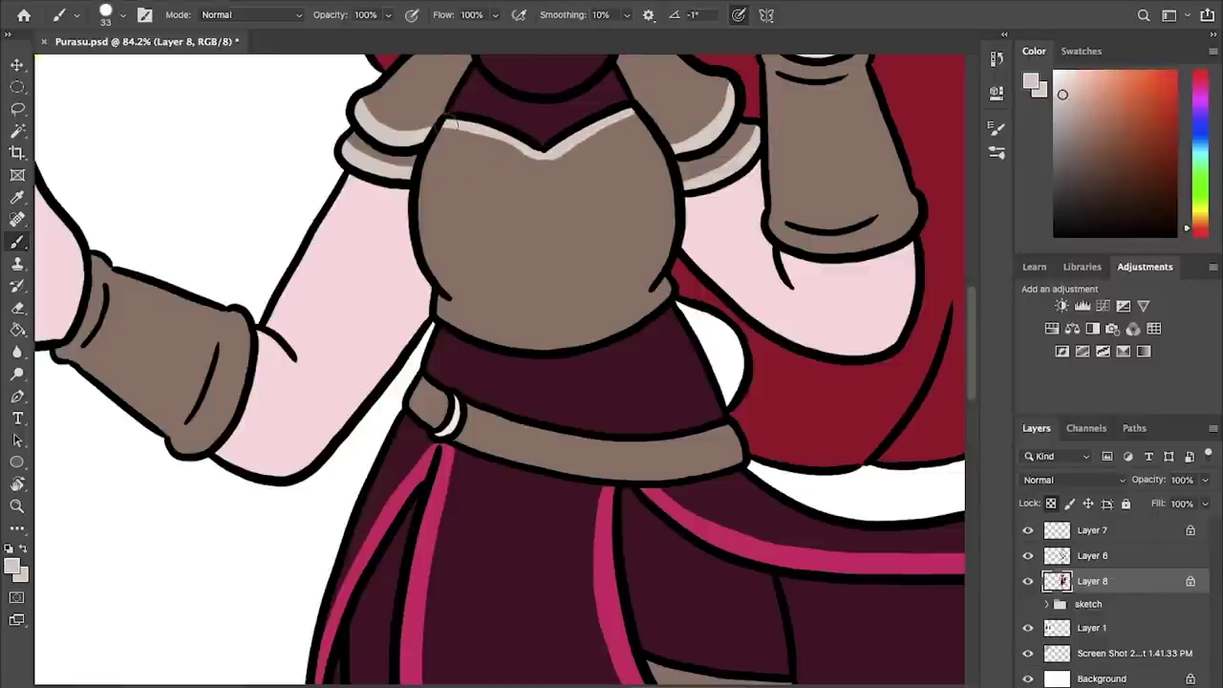
- Paint two curved off-white accent lines on the breastplate's upper part and trim along its bottom edge
scroll(587, 281, up, 2)
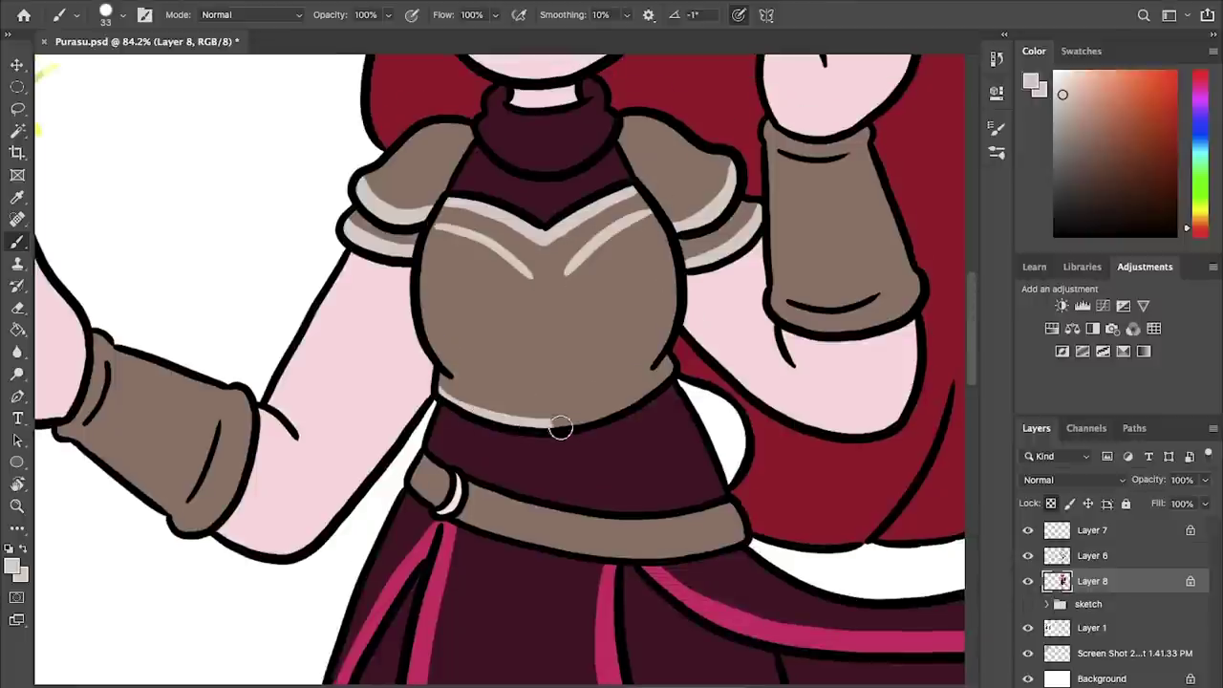
key(r)
mouse_move(552, 427)
mouse_down()
mouse_move(450, 432)
mouse_move(495, 537)
mouse_move(459, 326)
mouse_move(450, 342)
mouse_up()
key(super+z)
alt+click(427, 386)
alt+click(475, 430)
key(x)
key(c)
key(b)
- Paint greyish off-white cuffs at both ends of the two forearm bracers and save the document
mouse_move(525, 328)
mouse_down()
mouse_move(778, 319)
mouse_move(844, 377)
mouse_up()
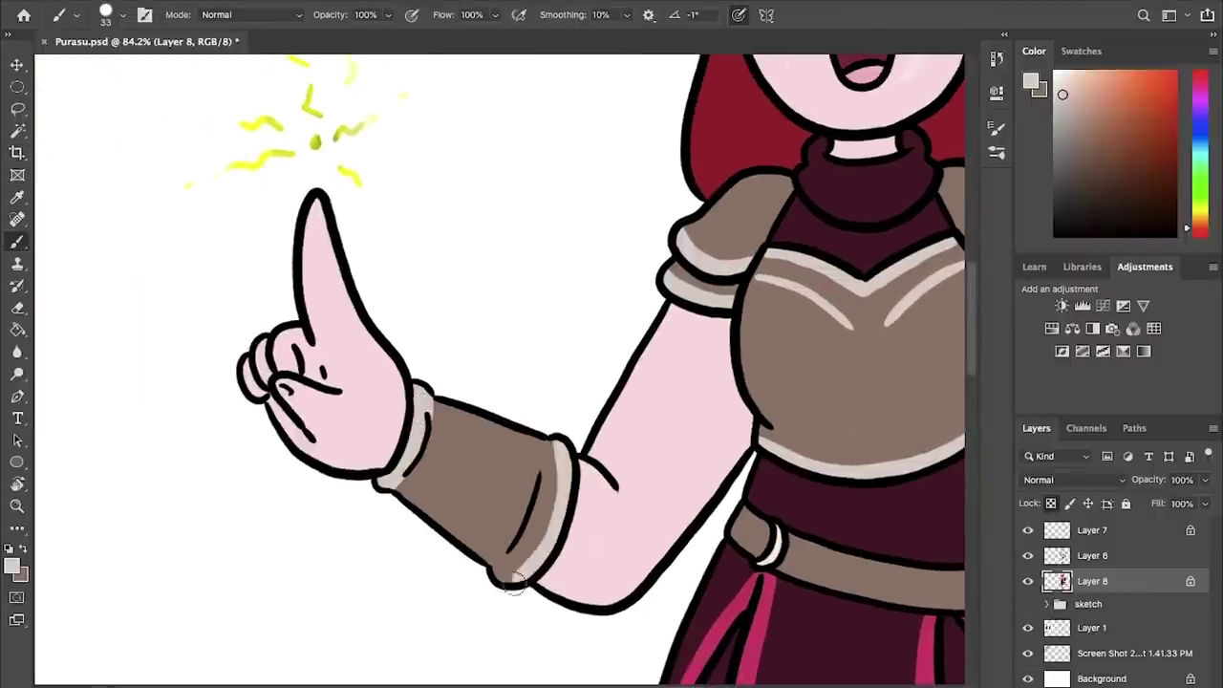
scroll(415, 333, right, 10)
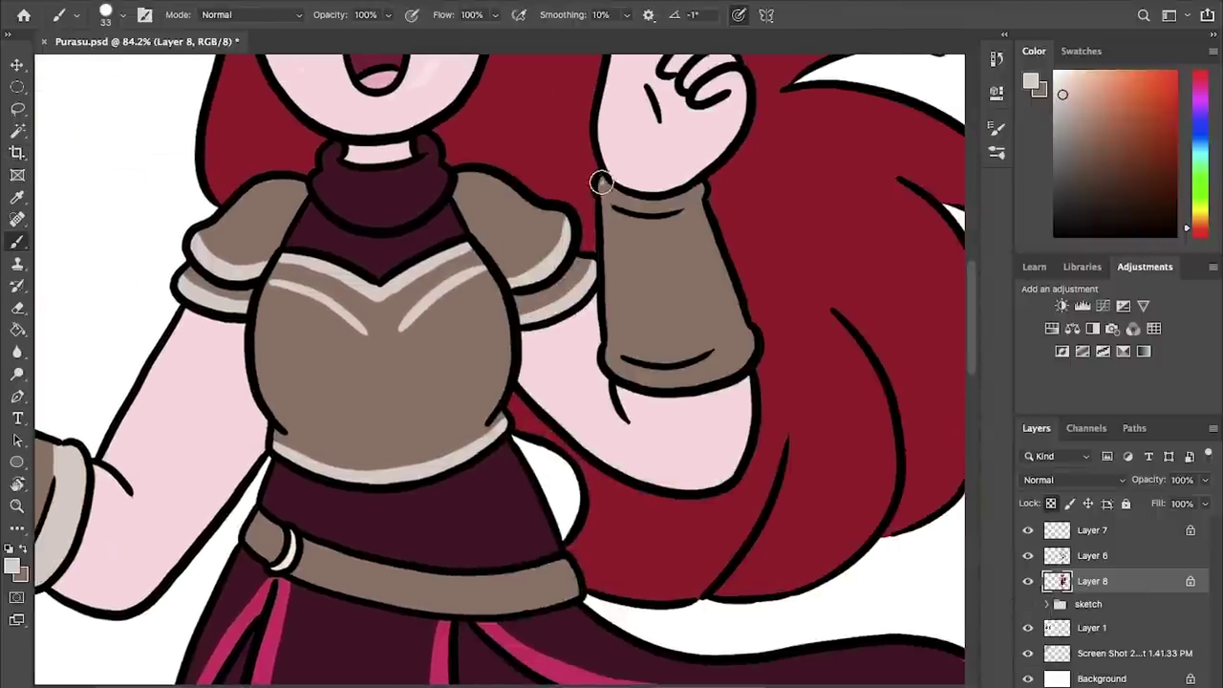
drag(662, 378, 730, 373)
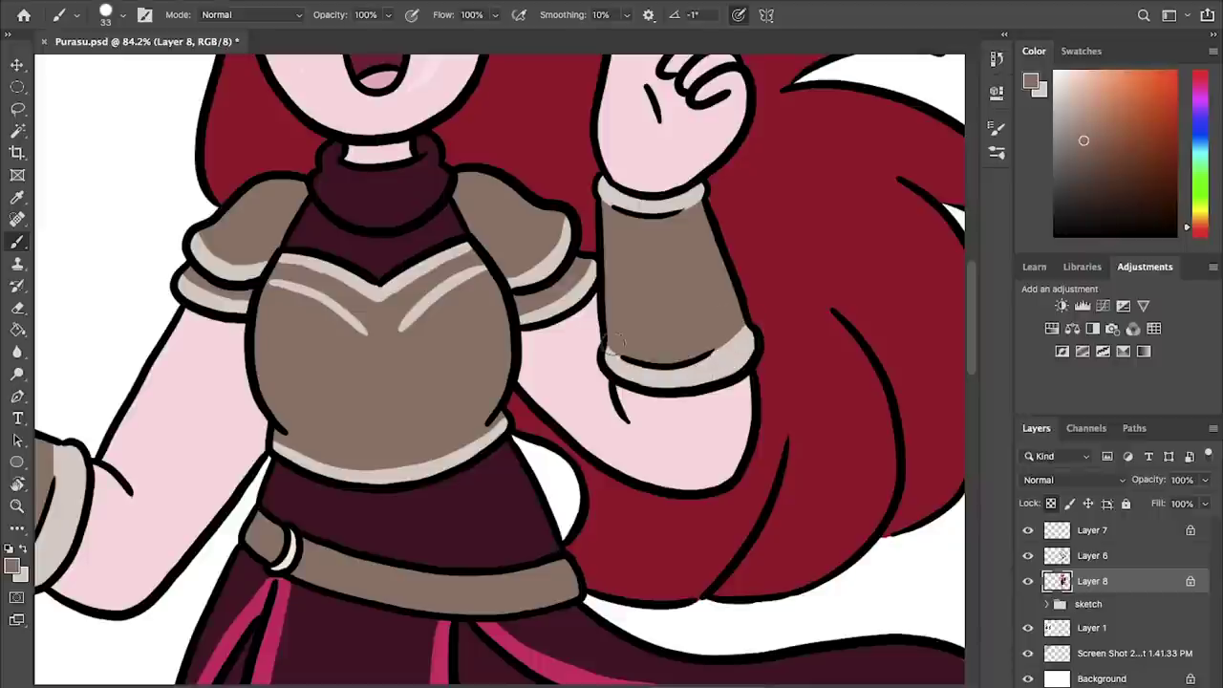
scroll(710, 347, down, 8)
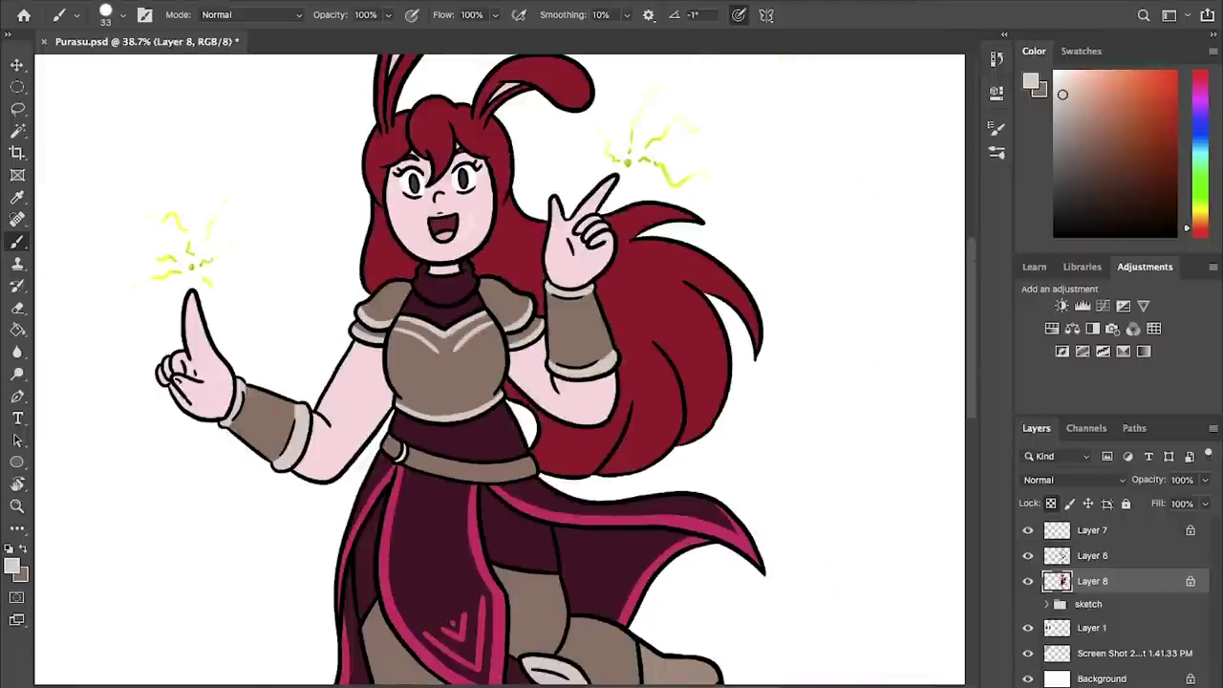
scroll(425, 428, left, 5)
scroll(747, 394, down, 2)
scroll(747, 394, down, 2)
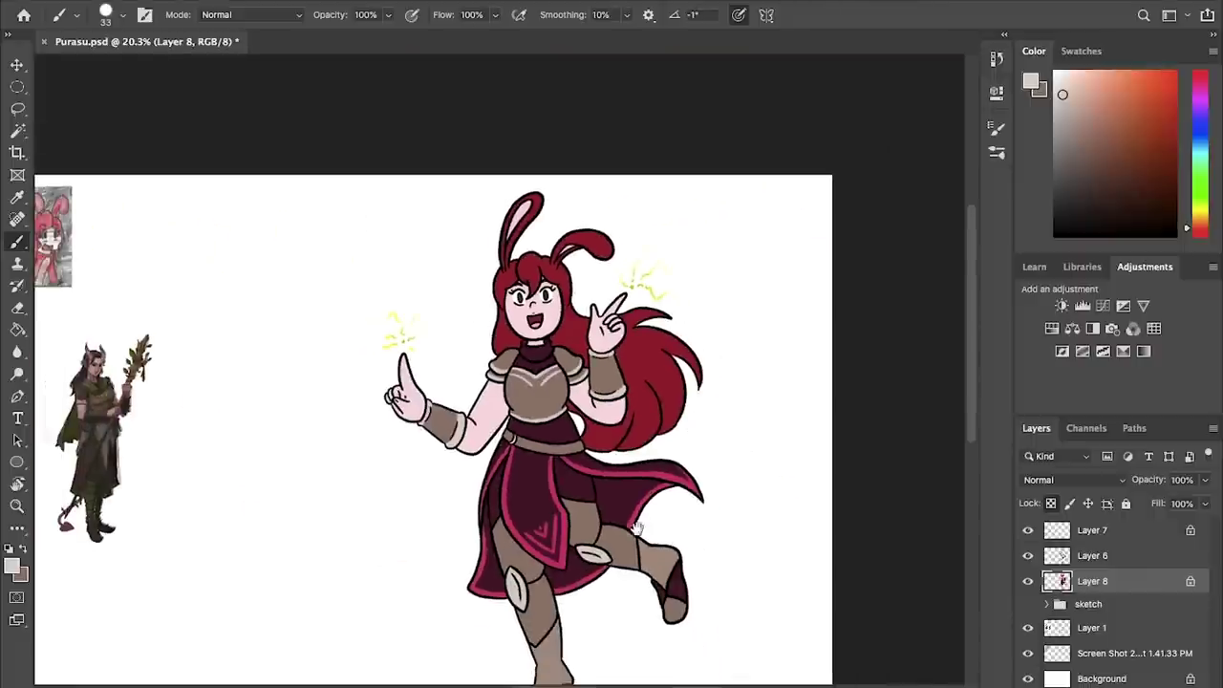
drag(636, 526, 590, 376)
key(ctrl+s)
- Add a new layer clipped to Layer 8 and pick a very dark maroon as the painting colour
click(1155, 686)
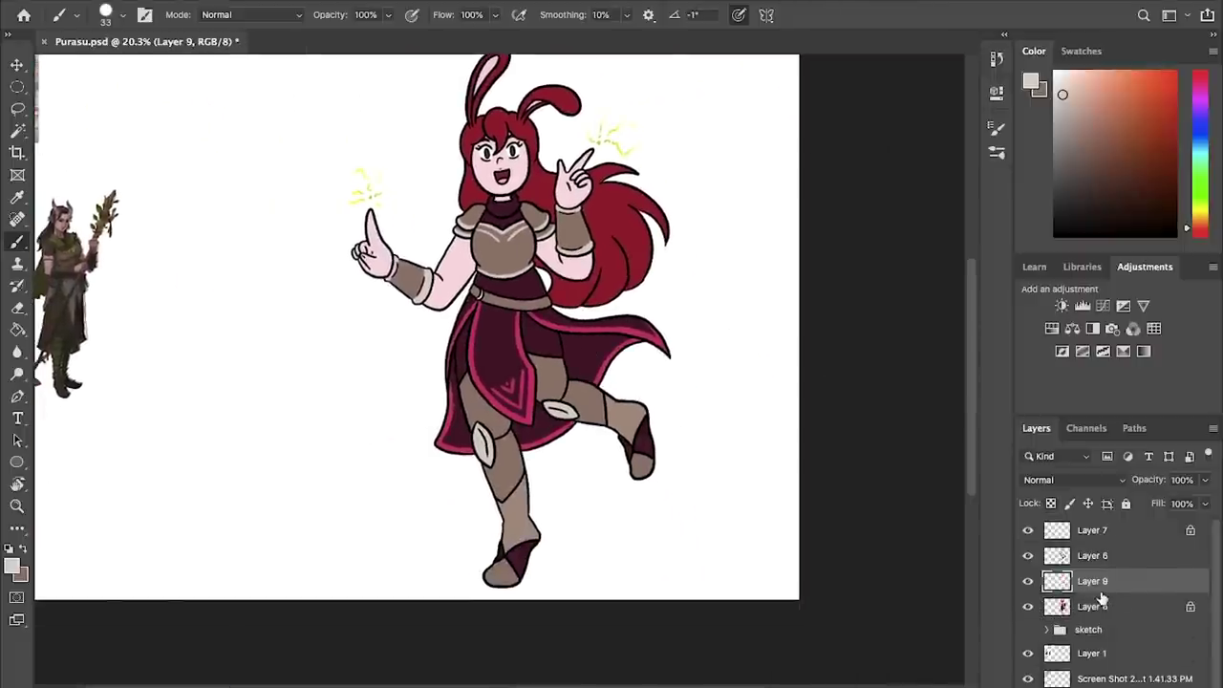
click(1201, 76)
click(1148, 216)
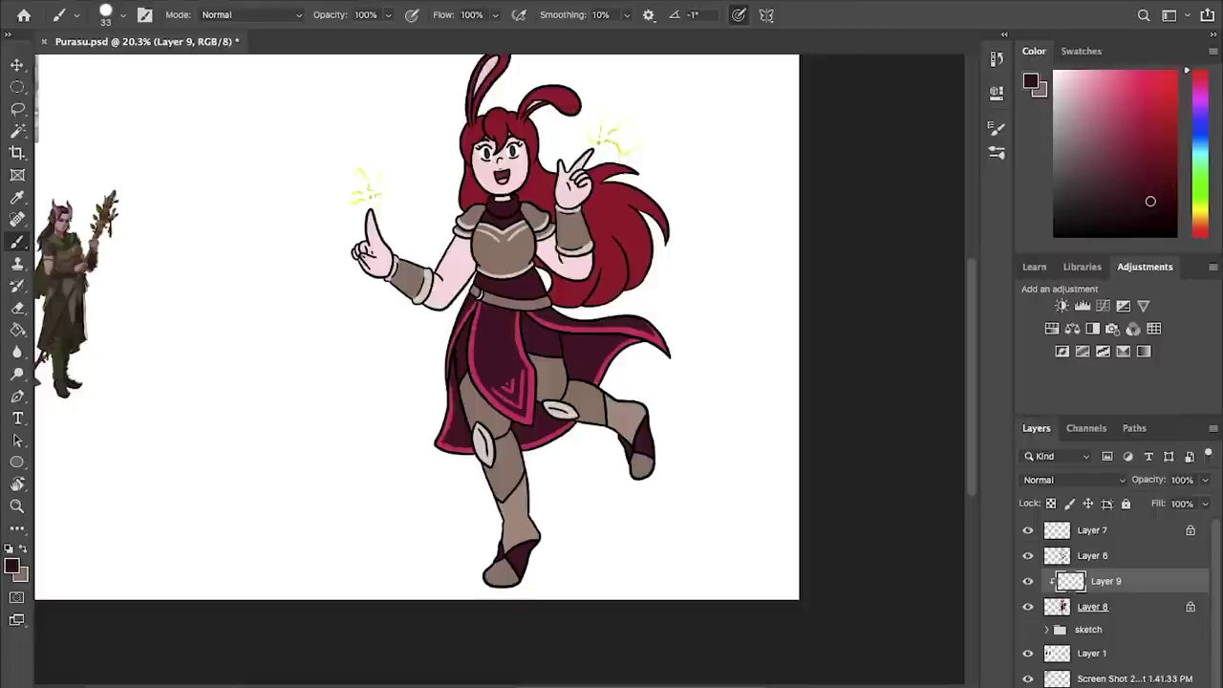
- Set the clipped layer's opacity to 40%
key(super+equal)
key(super+equal)
key(v)
key(4)
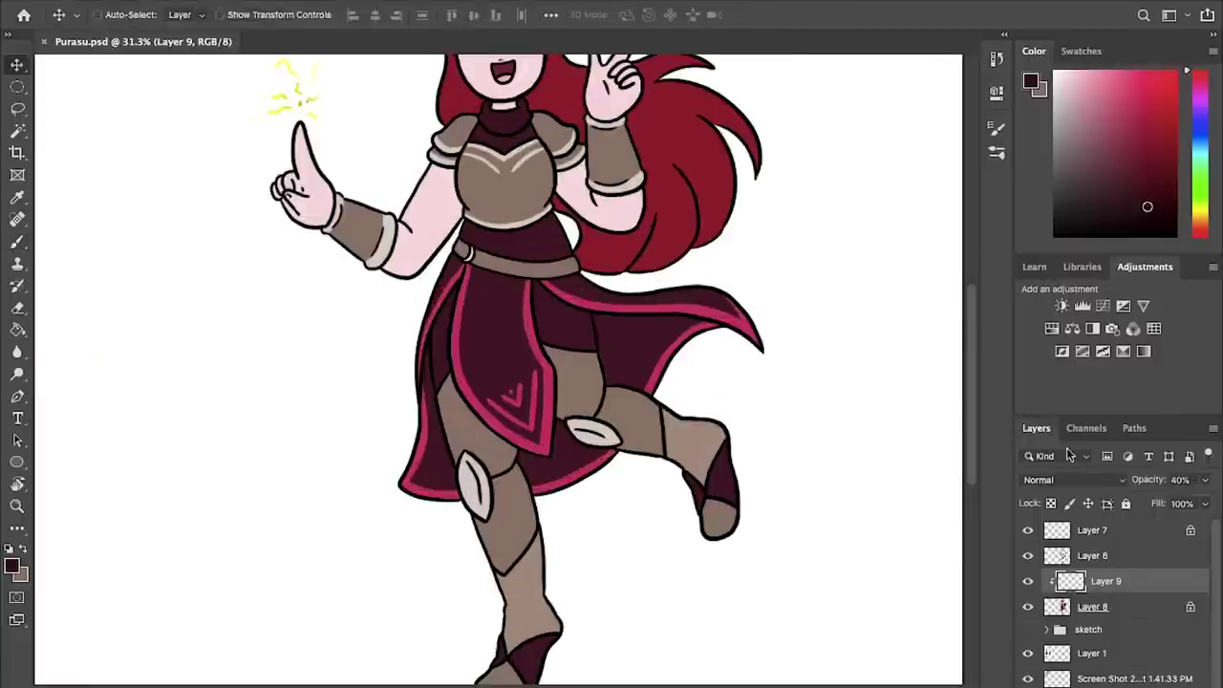
- Set the brush to full opacity and paint dark maroon shadows on the hair around the fringe and beside the face
key(b)
key(0)
key(super+equal)
key(super+equal)
key(super+equal)
drag(320, 367, 382, 520)
mouse_move(576, 486)
mouse_down()
mouse_move(732, 518)
mouse_move(685, 472)
mouse_move(710, 495)
mouse_up()
scroll(573, 363, up, 3)
drag(390, 217, 438, 411)
drag(365, 361, 345, 372)
drag(327, 380, 313, 454)
scroll(505, 374, up, 5)
- Reduce the brush size to 22 and shade the face beneath the fringe, around the eyes and above the nose
key(bracketleft)
key(bracketleft)
key(bracketleft)
drag(514, 392, 595, 382)
mouse_move(294, 411)
mouse_down()
mouse_move(378, 409)
mouse_move(370, 420)
mouse_up()
drag(438, 463, 519, 332)
drag(503, 189, 527, 275)
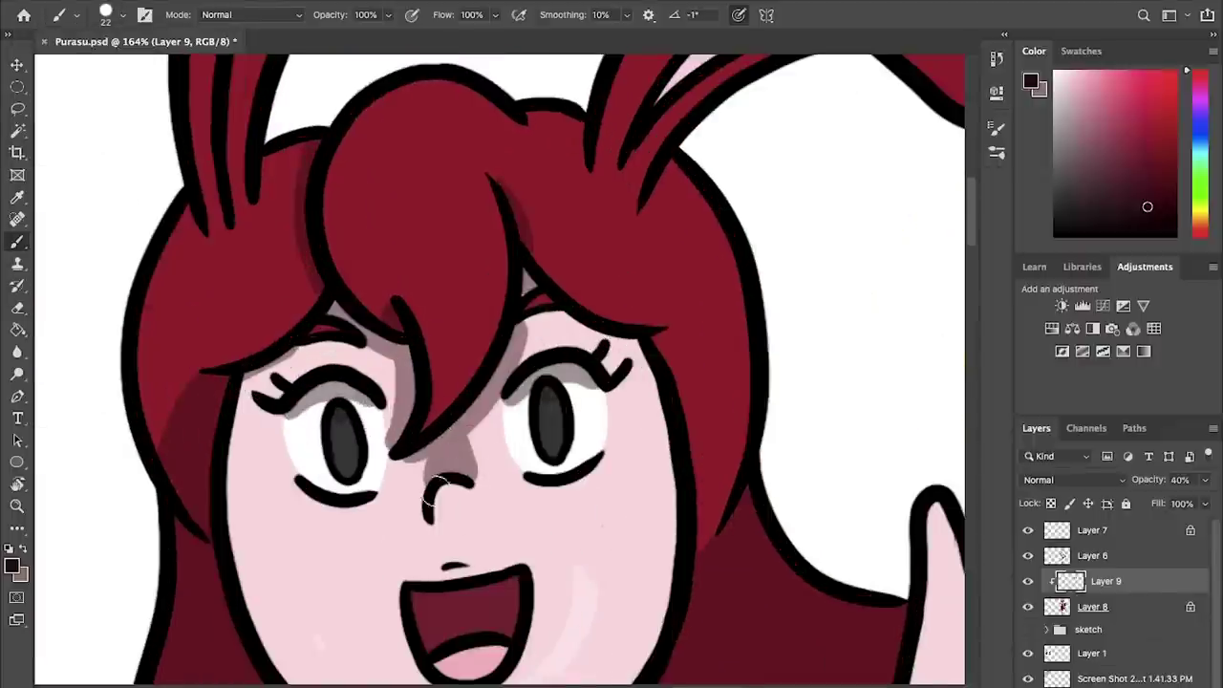
- Shade the inner part and the underside of the bent rabbit ear
scroll(478, 482, right, 3)
scroll(496, 459, up, 5)
drag(245, 475, 235, 521)
drag(557, 447, 561, 489)
mouse_move(711, 348)
mouse_down()
mouse_move(675, 381)
mouse_move(764, 349)
mouse_up()
drag(801, 361, 623, 472)
scroll(669, 382, down, 3)
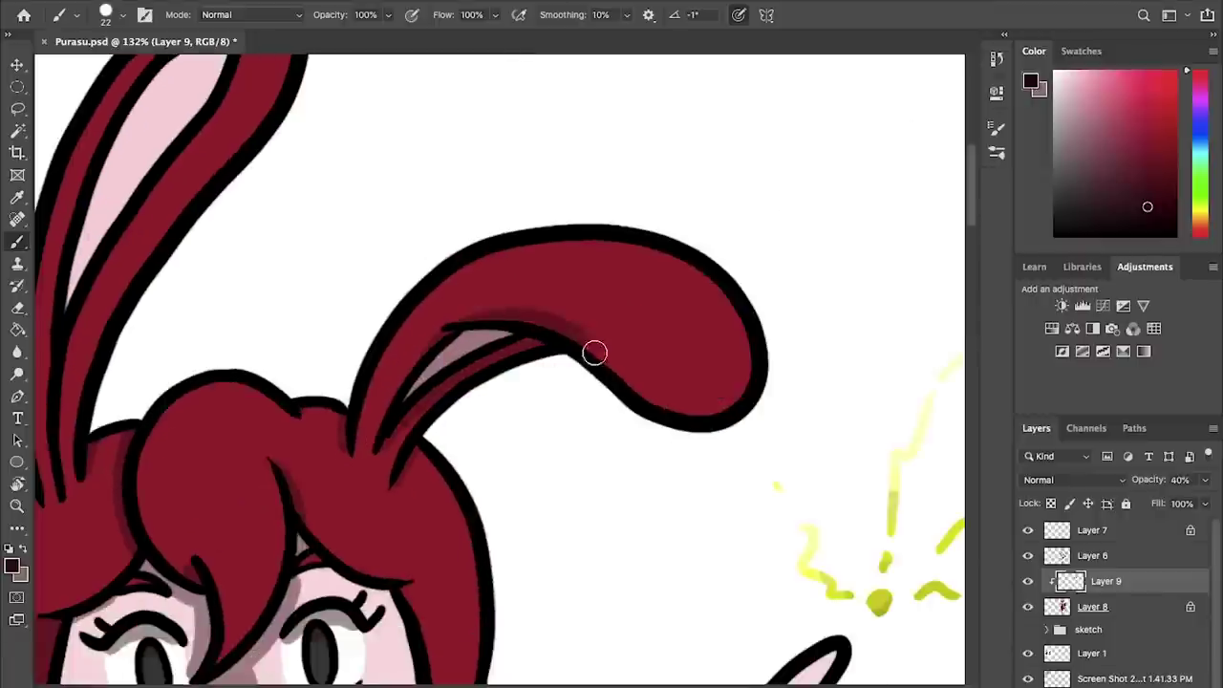
drag(518, 319, 740, 394)
- Shade the inside and edge of the upright rabbit ear
scroll(516, 334, up, 5)
drag(413, 155, 259, 406)
drag(335, 199, 284, 296)
scroll(415, 175, down, 5)
scroll(414, 175, right, 3)
scroll(315, 404, down, 3)
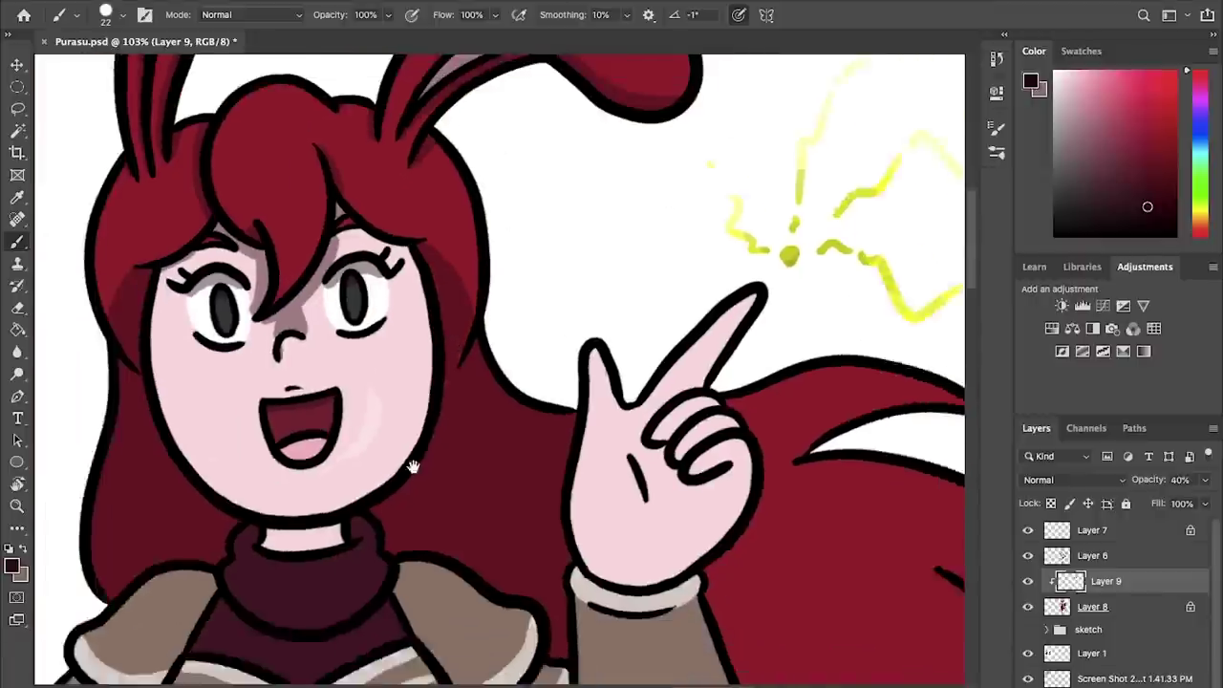
- Shade the neck, the shoulder guard and upper arm on the raised-arm side, and the inner edge of that arm's bracer
scroll(382, 382, left, 2)
drag(438, 271, 478, 271)
scroll(430, 334, down, 4)
drag(308, 352, 382, 355)
drag(478, 417, 287, 344)
mouse_move(275, 303)
mouse_down()
mouse_move(287, 407)
mouse_move(347, 442)
mouse_move(329, 473)
mouse_up()
drag(483, 426, 483, 284)
drag(422, 330, 457, 459)
mouse_move(334, 413)
mouse_down()
mouse_move(410, 318)
mouse_move(430, 485)
mouse_up()
scroll(485, 423, up, 2)
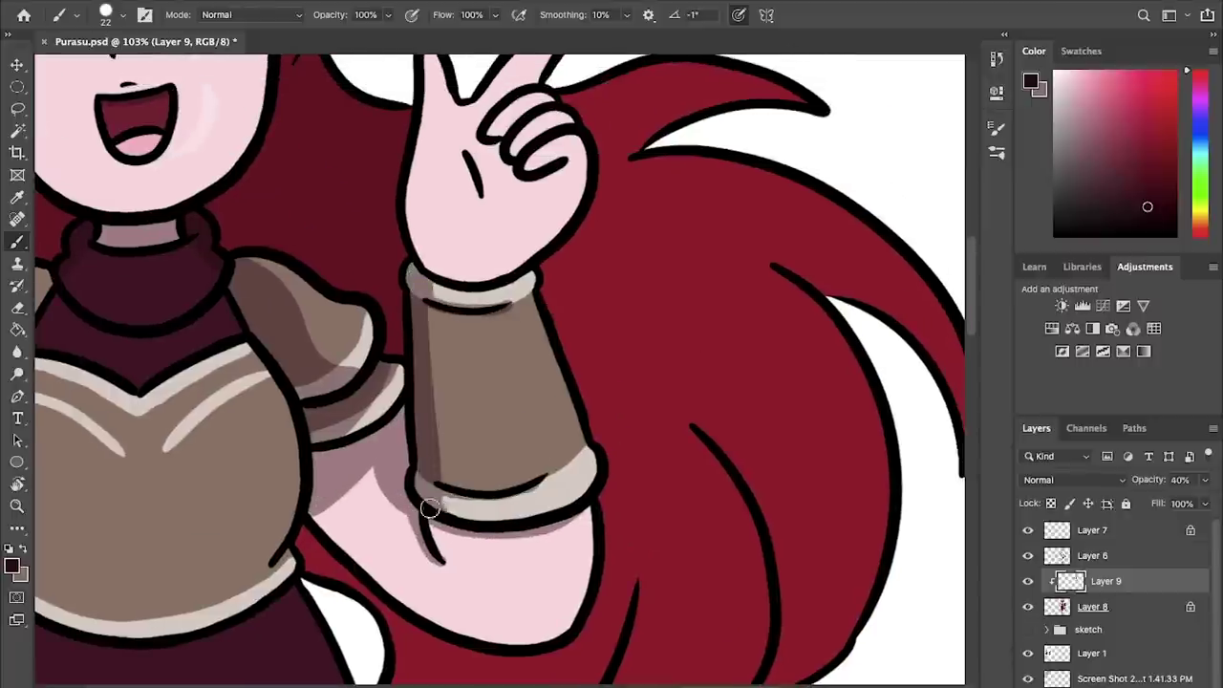
- Shade the raised hand between the curled fingers, on the palm and along its lower edge
scroll(430, 508, up, 3)
drag(420, 174, 428, 227)
mouse_move(469, 278)
mouse_down()
mouse_move(501, 305)
mouse_move(535, 282)
mouse_up()
scroll(450, 270, right, 2)
alt+click(427, 304)
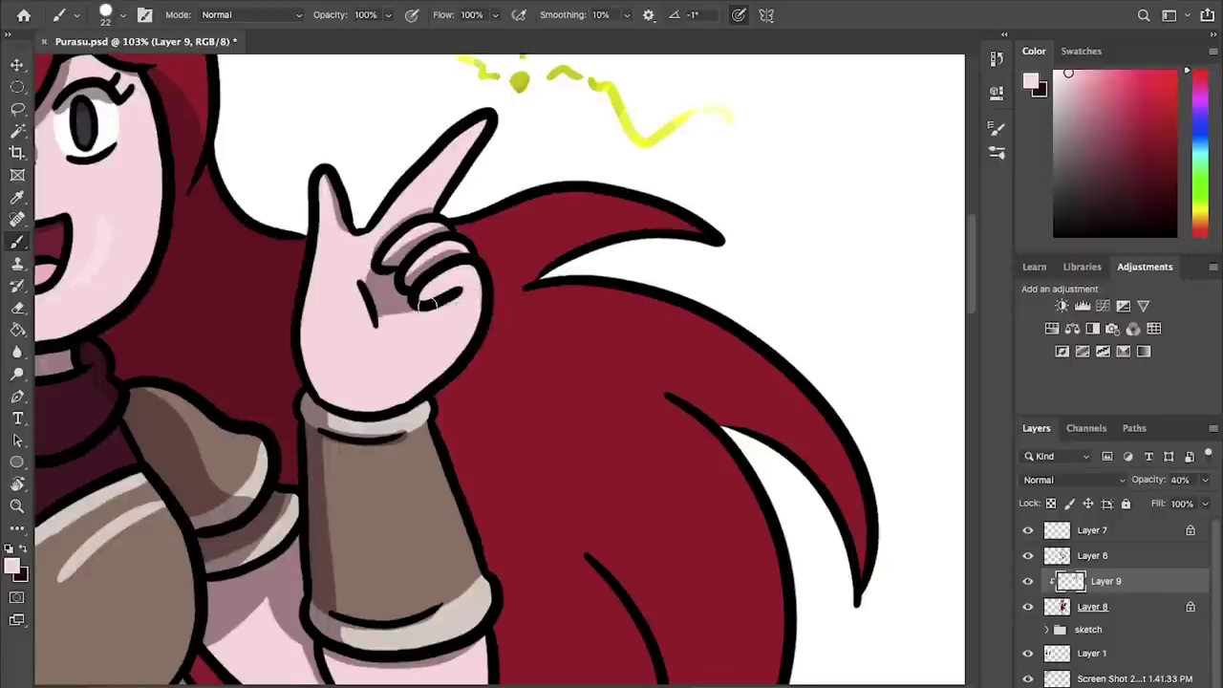
drag(489, 321, 310, 390)
click(1093, 606)
click(1105, 581)
- Paint shadows along the upper locks of the flowing hair behind the raised hand
scroll(453, 369, down, 3)
mouse_move(445, 144)
mouse_down()
mouse_move(602, 109)
mouse_move(488, 204)
mouse_move(748, 371)
mouse_up()
click(1093, 606)
click(1097, 579)
drag(680, 315, 663, 496)
scroll(663, 497, down, 3)
mouse_move(292, 535)
mouse_down()
mouse_move(328, 665)
mouse_move(330, 559)
mouse_up()
drag(250, 384, 235, 493)
- Shade the lower locks of the flowing hair behind the body
drag(325, 552, 395, 623)
scroll(494, 373, down, 3)
drag(508, 491, 460, 589)
mouse_move(597, 182)
mouse_down()
mouse_move(631, 525)
mouse_move(657, 384)
mouse_up()
mouse_move(600, 183)
mouse_down()
mouse_move(650, 308)
mouse_move(574, 564)
mouse_move(524, 579)
mouse_move(497, 325)
mouse_move(473, 275)
mouse_move(504, 365)
mouse_up()
mouse_move(498, 291)
mouse_down()
mouse_move(586, 262)
mouse_move(563, 246)
mouse_up()
drag(616, 296, 661, 527)
mouse_move(717, 522)
mouse_down()
mouse_move(752, 373)
mouse_move(841, 611)
mouse_up()
drag(448, 238, 428, 329)
scroll(496, 330, up, 3)
key(e)
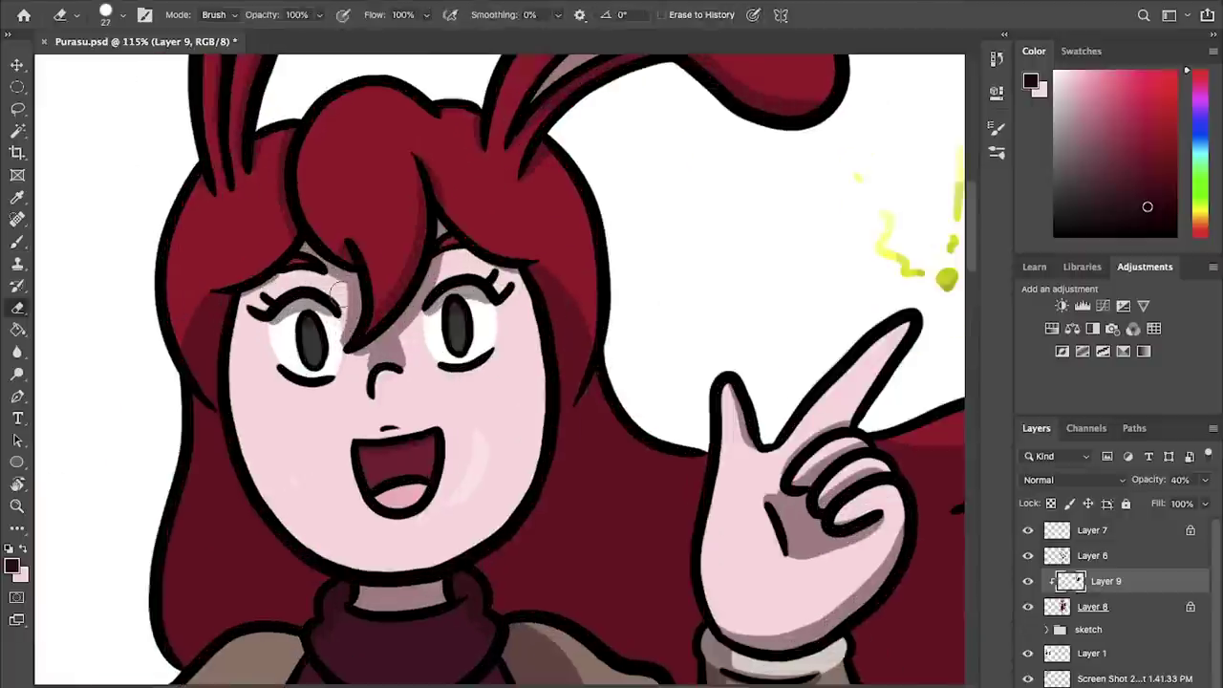
key(b)
- Paint shadows on the torso armour and the clothing around it
scroll(516, 334, down, 5)
scroll(532, 300, up, 5)
mouse_move(665, 159)
mouse_down()
mouse_move(535, 263)
mouse_move(631, 235)
mouse_up()
drag(530, 269, 587, 308)
mouse_move(764, 275)
mouse_down()
mouse_move(519, 322)
mouse_move(417, 225)
mouse_up()
drag(256, 363, 280, 426)
drag(590, 330, 584, 415)
drag(745, 357, 923, 308)
mouse_move(352, 237)
mouse_down()
mouse_move(410, 240)
mouse_move(390, 449)
mouse_up()
drag(390, 401, 631, 305)
mouse_move(465, 353)
mouse_down()
mouse_move(407, 491)
mouse_move(573, 371)
mouse_up()
mouse_move(296, 367)
mouse_down()
mouse_move(437, 456)
mouse_move(487, 464)
mouse_up()
drag(335, 314, 317, 359)
drag(479, 369, 447, 446)
- Shade the outstretched arm with its hand and bracer, and save the document
drag(366, 505, 480, 569)
drag(272, 243, 325, 304)
drag(231, 258, 215, 315)
drag(241, 332, 269, 362)
drag(300, 268, 336, 344)
drag(365, 502, 424, 476)
key(e)
key(b)
mouse_move(458, 410)
mouse_down()
mouse_move(458, 439)
mouse_move(297, 420)
mouse_up()
key(super+s)
- Shade the skirt's rear panels behind the legs, including their pink trim
drag(687, 450, 764, 258)
drag(645, 287, 716, 287)
key(super+z)
mouse_move(374, 406)
mouse_down()
mouse_move(411, 532)
mouse_move(421, 657)
mouse_up()
drag(403, 648, 391, 578)
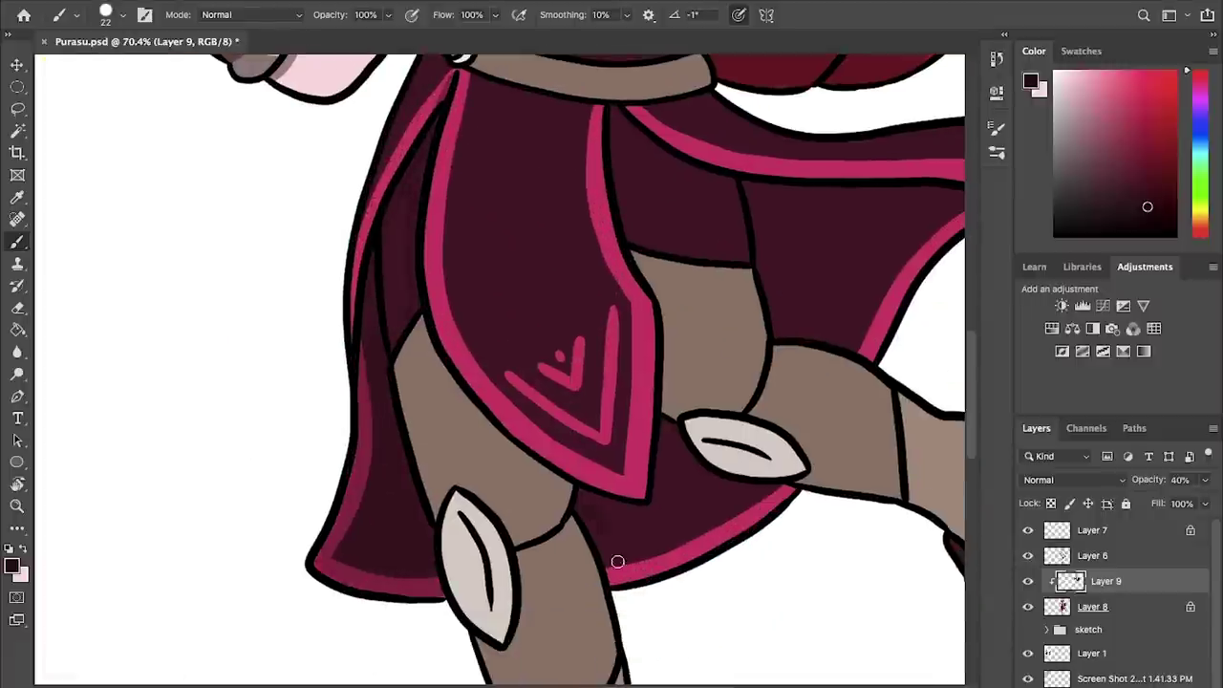
drag(686, 572, 632, 571)
drag(494, 363, 554, 363)
- Shade the standing leg's thigh along the skirt's front panel and around the knee guard
mouse_move(377, 376)
mouse_down()
mouse_move(554, 513)
mouse_move(444, 335)
mouse_up()
drag(329, 235, 375, 372)
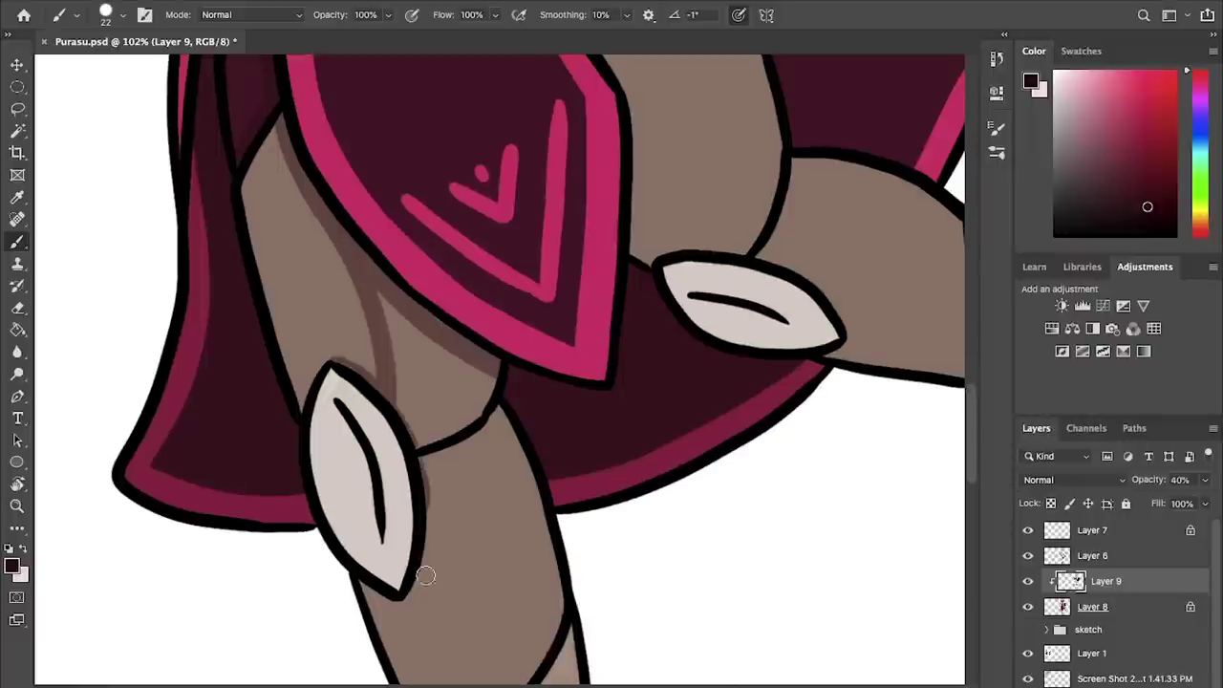
drag(426, 458, 417, 583)
drag(392, 315, 449, 420)
mouse_move(334, 374)
mouse_down()
mouse_move(394, 518)
mouse_move(402, 573)
mouse_up()
drag(369, 448, 295, 319)
- Shade the standing leg's shin, ankle and boot down to the toe
drag(477, 325, 440, 325)
drag(388, 258, 480, 330)
key(super+z)
drag(394, 236, 452, 283)
drag(478, 382, 436, 254)
mouse_move(417, 304)
mouse_down()
mouse_move(435, 399)
mouse_move(492, 501)
mouse_up()
drag(446, 424, 441, 272)
drag(360, 351, 407, 290)
drag(401, 430, 405, 315)
drag(487, 359, 525, 358)
- Touch up the flat colour on Layer 8 and return to Layer 9 for shading
click(1092, 606)
drag(350, 350, 496, 226)
click(1105, 580)
drag(601, 272, 457, 349)
drag(449, 392, 522, 489)
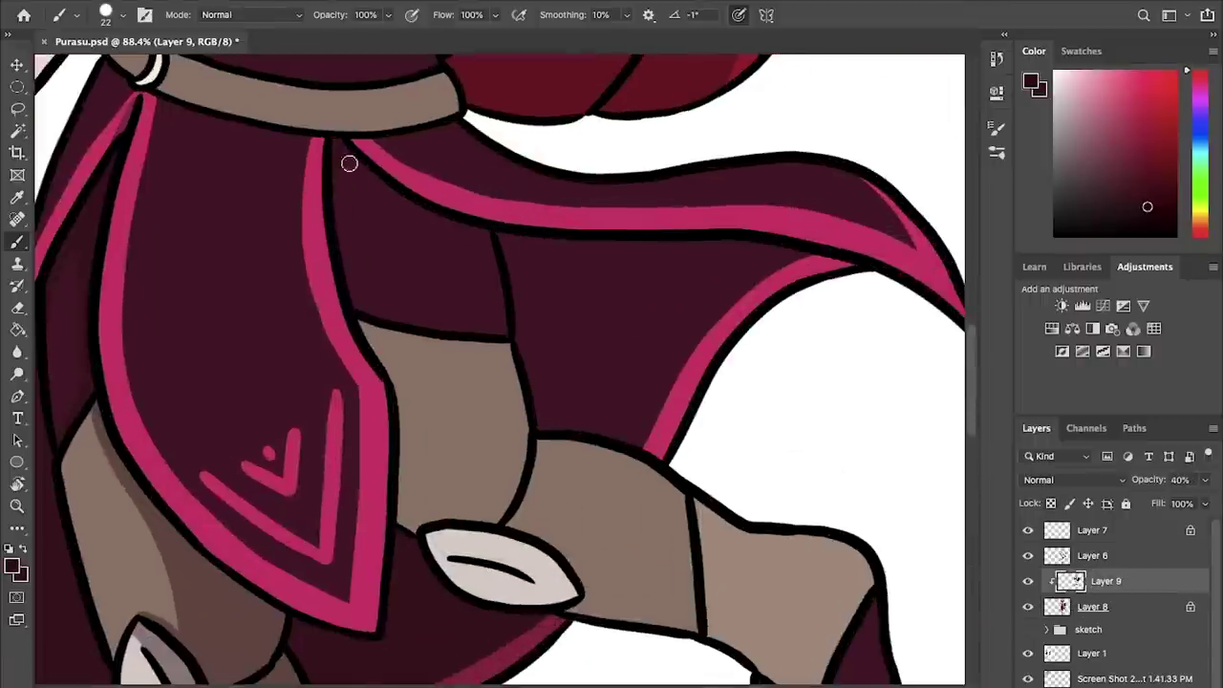
- Shade the raised thigh beside the skirt's front panel and the underside of the flowing panel, covering its pink trim
scroll(423, 213, up, 2)
key(e)
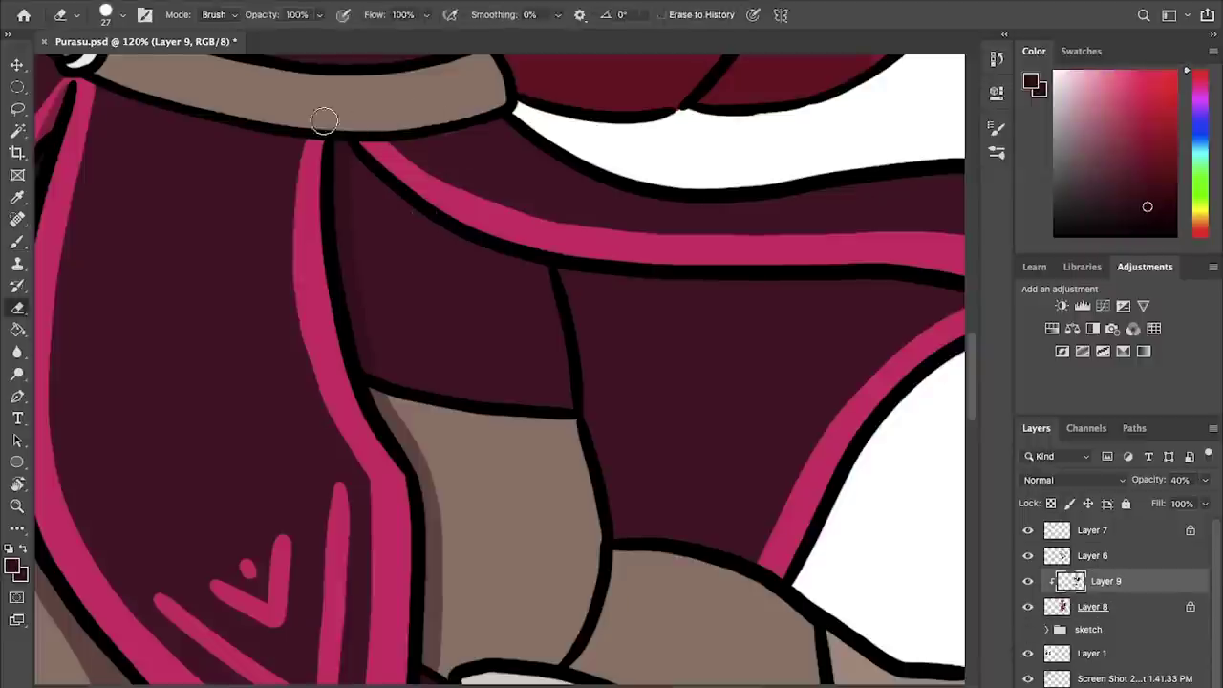
key(b)
scroll(573, 258, right, 3)
scroll(818, 262, down, 1)
drag(656, 487, 737, 357)
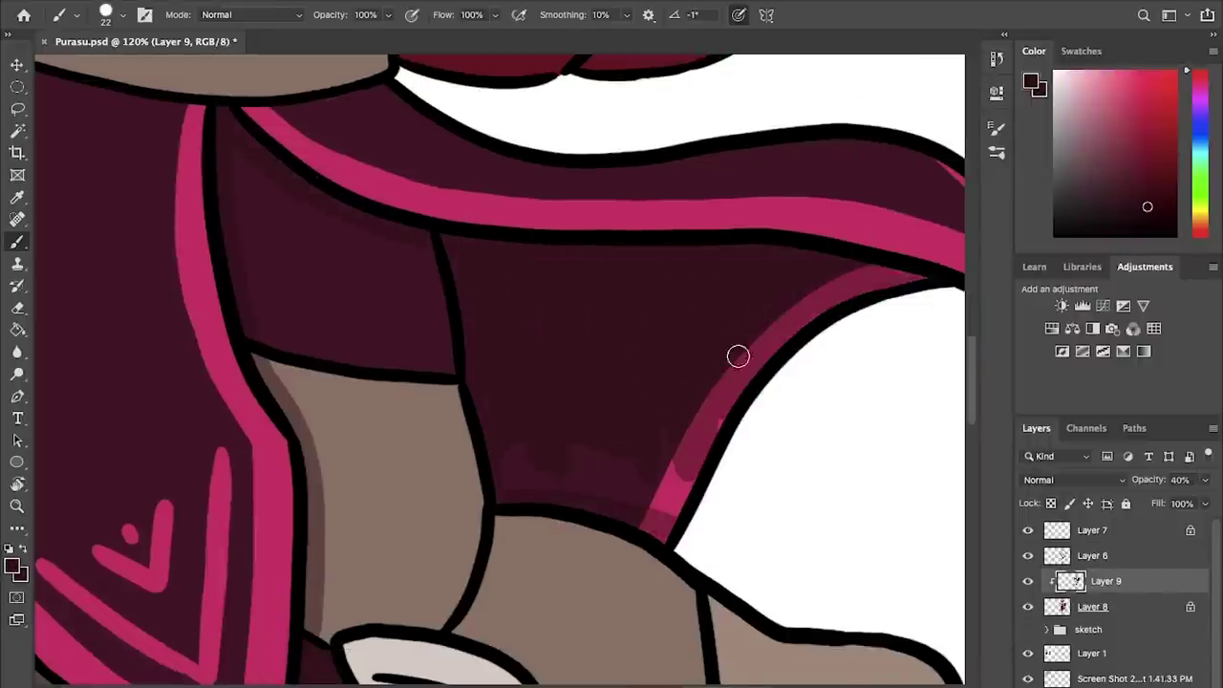
- Shade the flowing skirt panel's folded tip and the area just below the belt
drag(365, 318, 337, 285)
mouse_move(853, 211)
mouse_down()
mouse_move(775, 295)
mouse_move(698, 320)
mouse_up()
drag(804, 282, 891, 428)
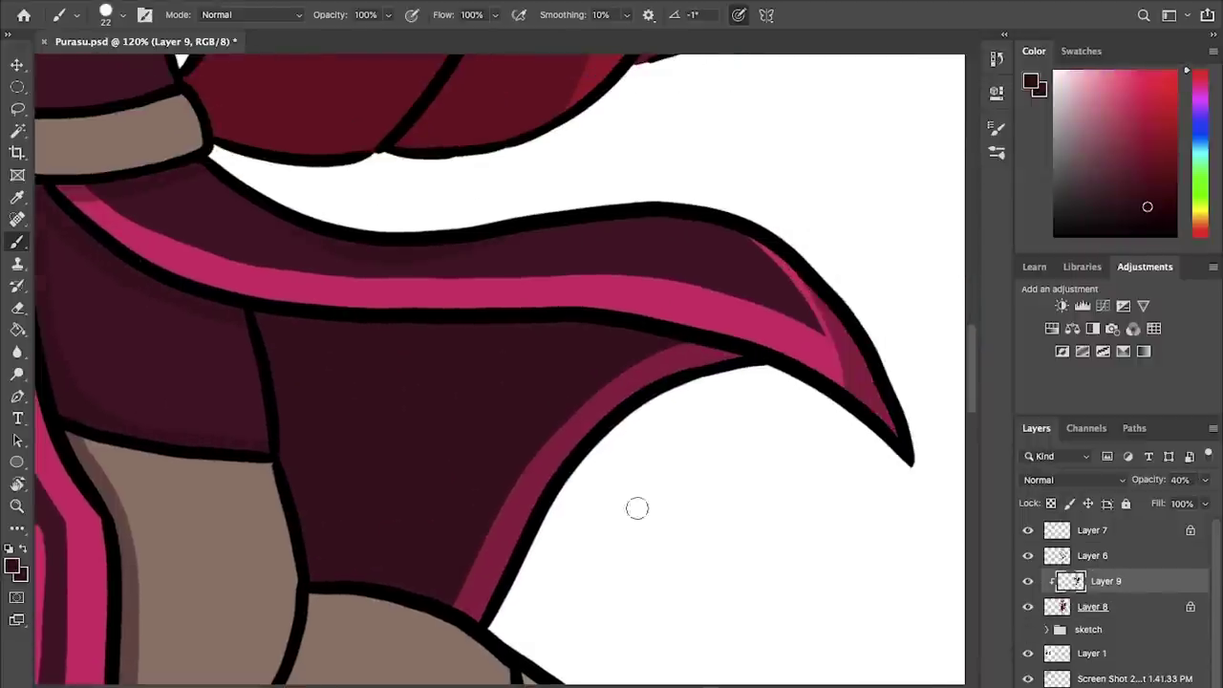
drag(636, 507, 805, 134)
- Shade the raised leg's knee guard and the thigh area bordering it
drag(482, 220, 439, 327)
drag(435, 91, 461, 196)
drag(421, 326, 309, 336)
mouse_move(302, 149)
mouse_down()
mouse_move(312, 334)
mouse_move(518, 432)
mouse_up()
drag(451, 334, 535, 445)
drag(707, 382, 477, 263)
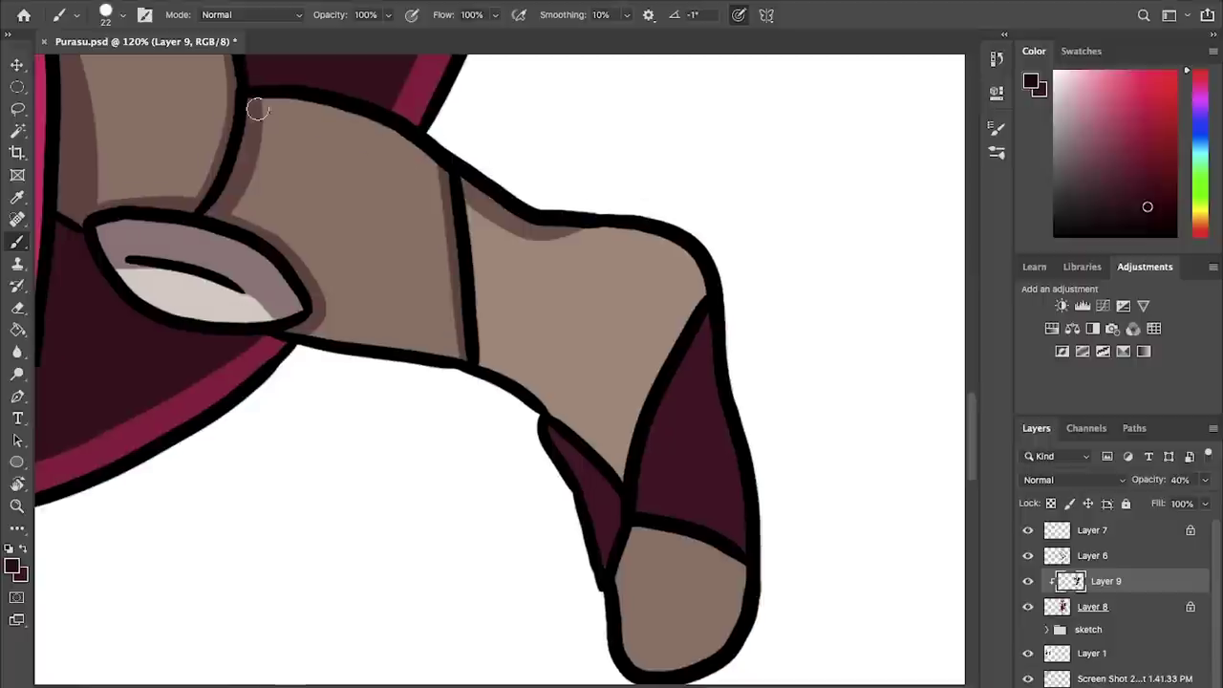
- Shade the raised leg's shin behind the knee, along the boot's top seam and beside the maroon straps
drag(257, 109, 445, 176)
drag(449, 177, 462, 352)
drag(470, 191, 623, 229)
drag(627, 475, 705, 293)
click(1092, 606)
click(1106, 579)
drag(554, 419, 613, 471)
- Finish the shadows on the raised leg's ankle and foot
drag(577, 235, 701, 308)
drag(668, 363, 595, 273)
drag(496, 147, 583, 256)
drag(545, 495, 666, 479)
scroll(500, 370, down, 2)
scroll(547, 294, down, 8)
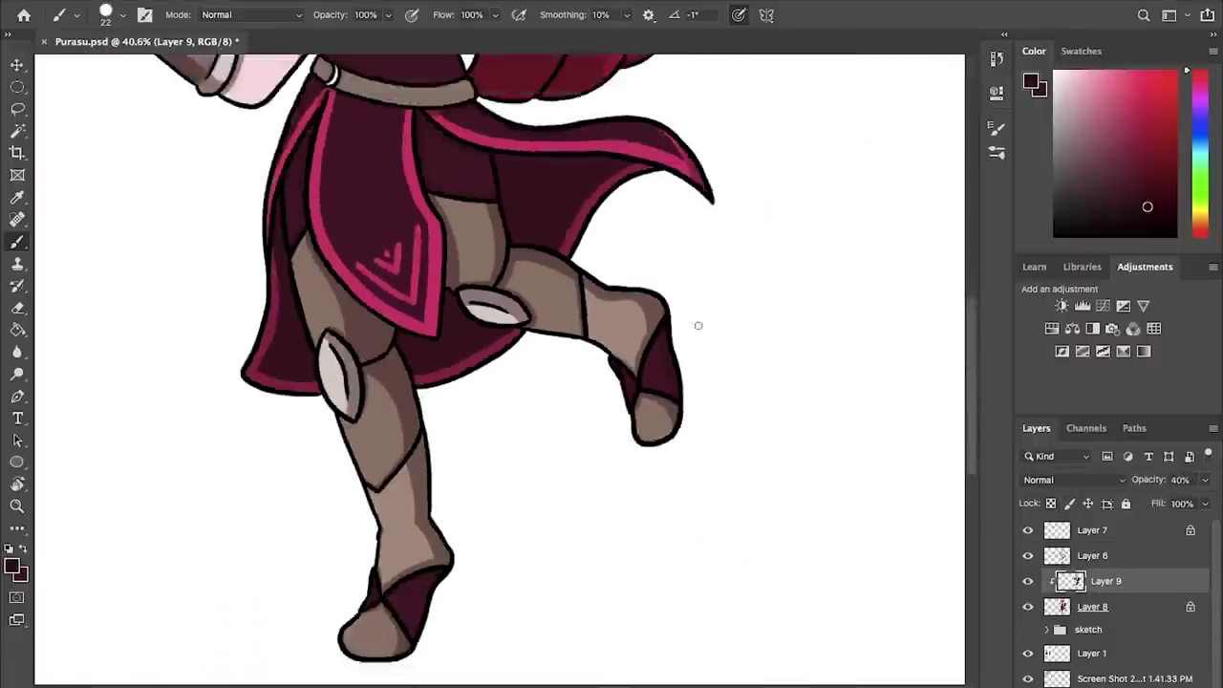
- Sample a brown from the flat-colour layer, then touch up shading on the shadow layer with the dark maroon
space+drag(634, 222, 570, 178)
scroll(422, 172, up, 10)
key(alt+bracketleft)
alt+click(350, 336)
key(alt+bracketright)
key(x)
mouse_move(332, 319)
mouse_down()
mouse_move(321, 277)
mouse_move(346, 327)
mouse_up()
mouse_move(621, 153)
space+mouse_down()
mouse_move(613, 250)
mouse_move(670, 330)
space+mouse_up()
scroll(487, 372, down, 7)
scroll(525, 312, up, 6)
key(e)
key(b)
drag(181, 482, 410, 482)
scroll(411, 483, down, 3)
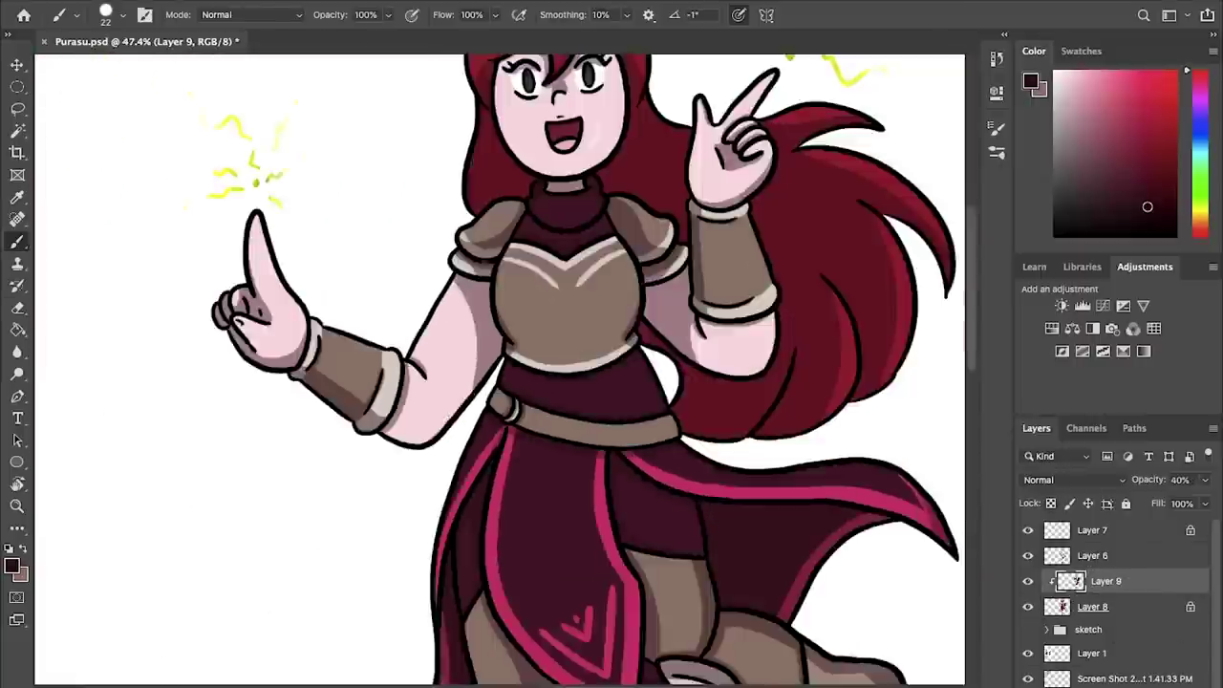
- Shade the front skirt panel below the belt and along its inner pink trim
scroll(385, 535, up, 3)
scroll(385, 535, down, 4)
scroll(519, 478, up, 4)
mouse_move(516, 475)
mouse_down()
mouse_move(464, 401)
mouse_move(441, 271)
mouse_up()
mouse_move(460, 308)
mouse_down()
mouse_move(498, 363)
mouse_move(493, 535)
mouse_up()
scroll(495, 378, down, 4)
scroll(385, 301, up, 5)
drag(323, 134, 224, 436)
scroll(352, 281, down, 5)
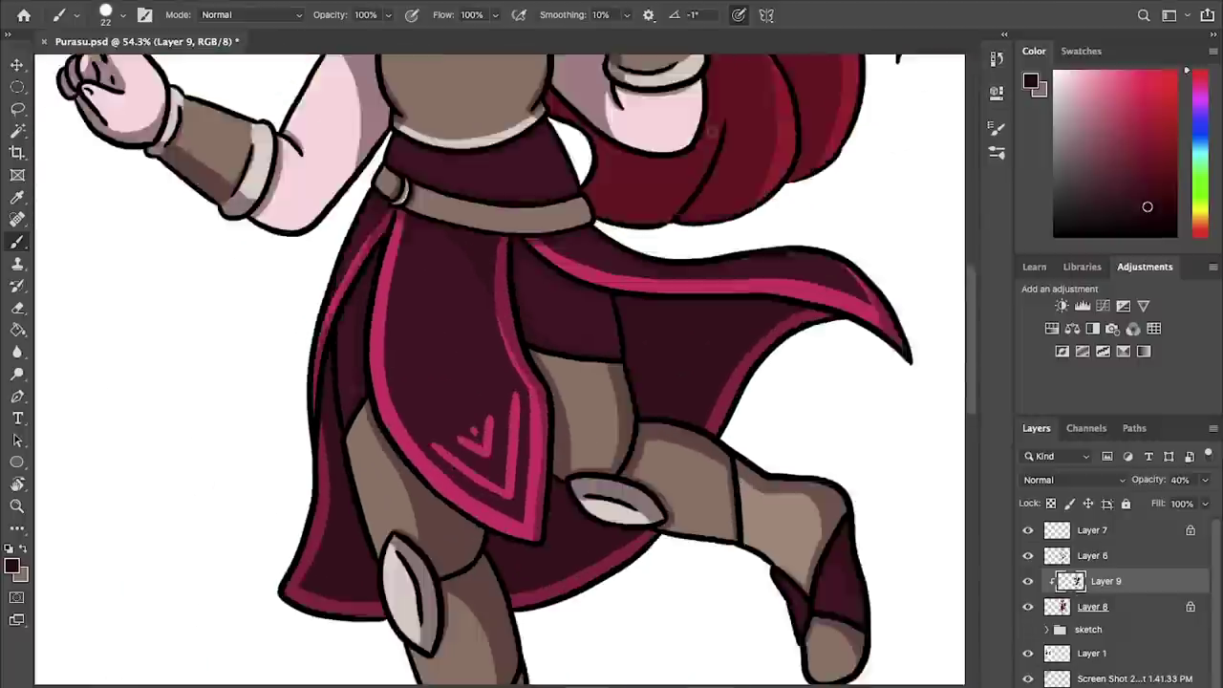
drag(606, 520, 586, 350)
- Add a clipped layer above the shadow layer at 30% opacity and choose a near-white brush colour for highlights
scroll(586, 350, down, 5)
click(1171, 686)
alt+click(1086, 594)
click(1061, 72)
scroll(669, 315, up, 1)
scroll(694, 189, up, 5)
key(v)
drag(631, 99, 593, 235)
key(3)
key(b)
- Paint near-white highlights on the character's cheek and shoulder guards
scroll(535, 171, up, 2)
drag(545, 540, 554, 280)
drag(536, 225, 617, 162)
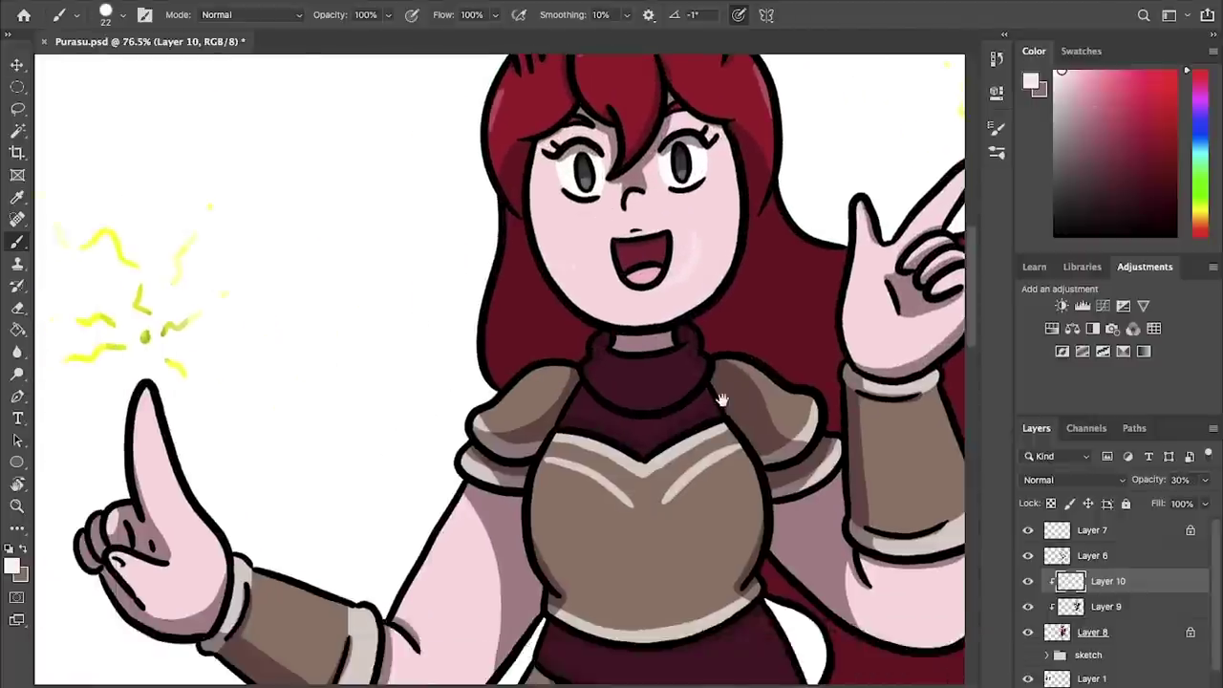
drag(783, 315, 306, 315)
drag(489, 516, 541, 347)
drag(781, 249, 765, 399)
drag(334, 410, 818, 429)
drag(317, 419, 409, 456)
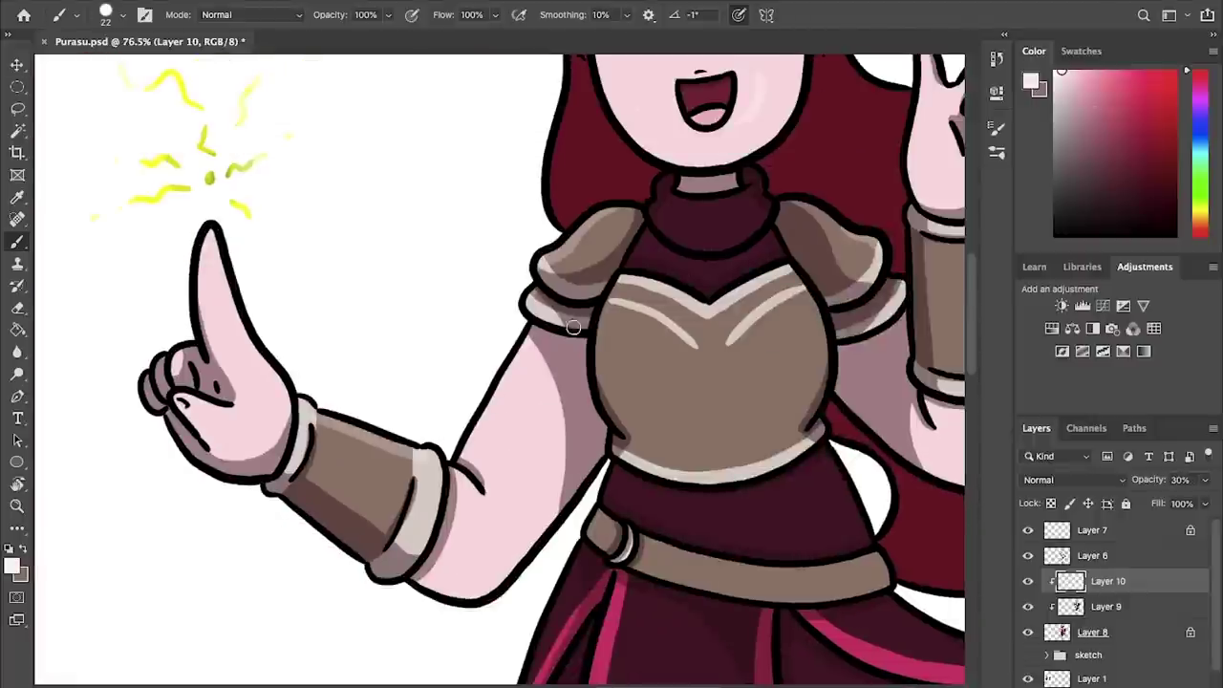
- Highlight the front skirt panel's outer pink trim, the flowing panel's folded tip and the raised boot's strap
scroll(452, 340, down, 5)
scroll(453, 340, right, 2)
scroll(296, 313, down, 8)
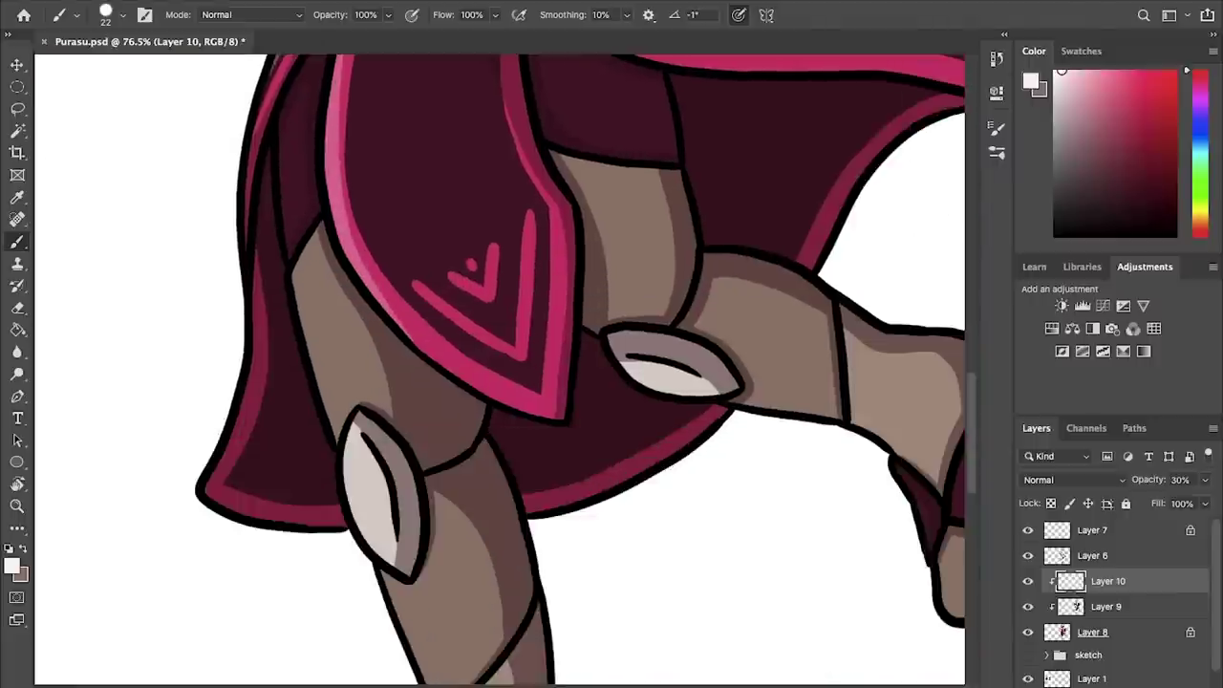
scroll(296, 313, up, 4)
scroll(296, 313, right, 4)
scroll(296, 313, down, 2)
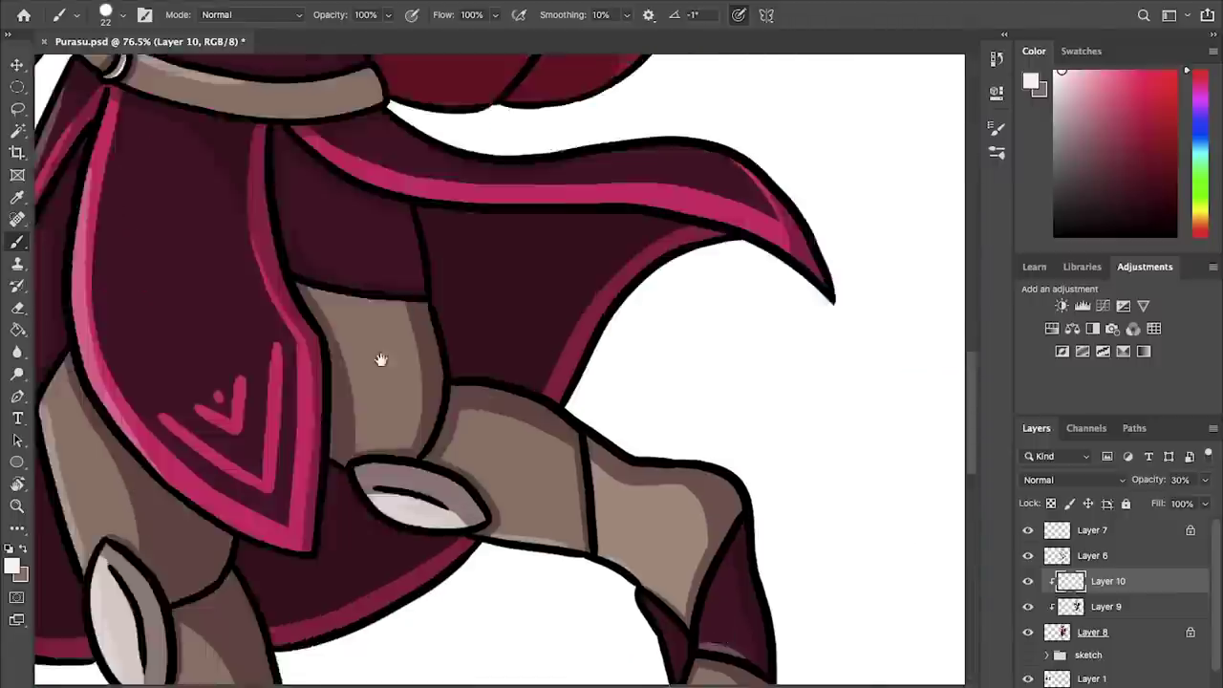
- Add another clipped layer and paint yellow light on the fingertips, knuckles and wrist nearest the sparks
scroll(456, 357, up, 12)
scroll(570, 535, down, 4)
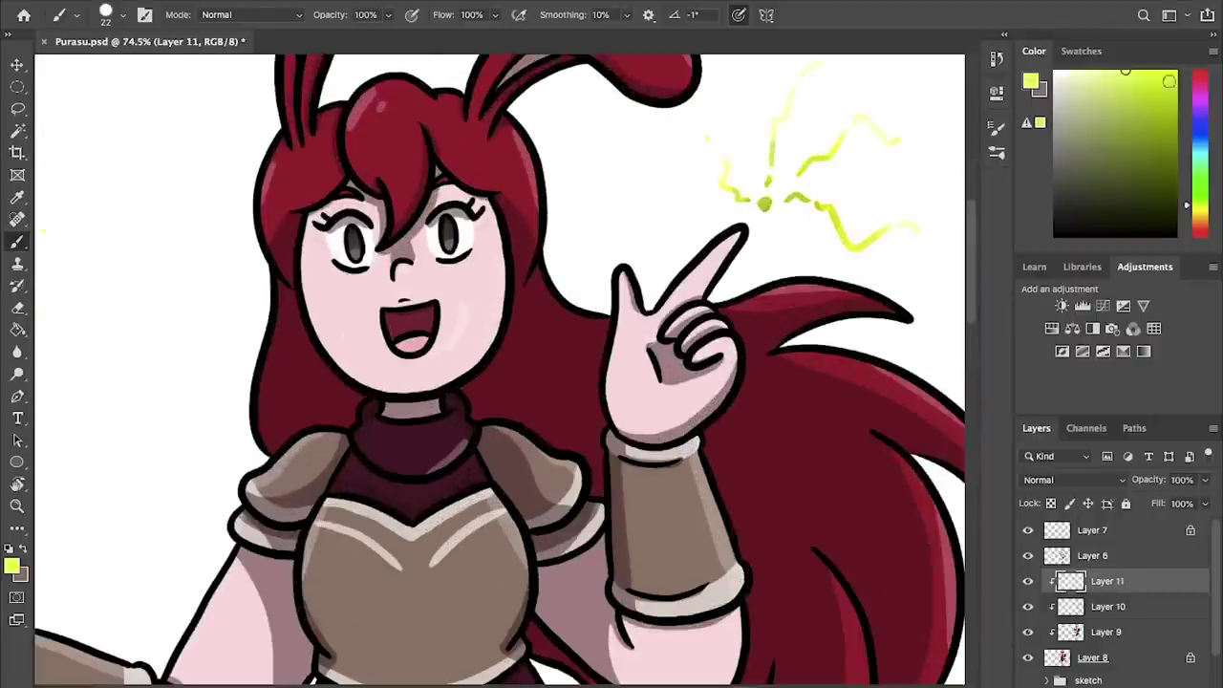
drag(692, 253, 731, 237)
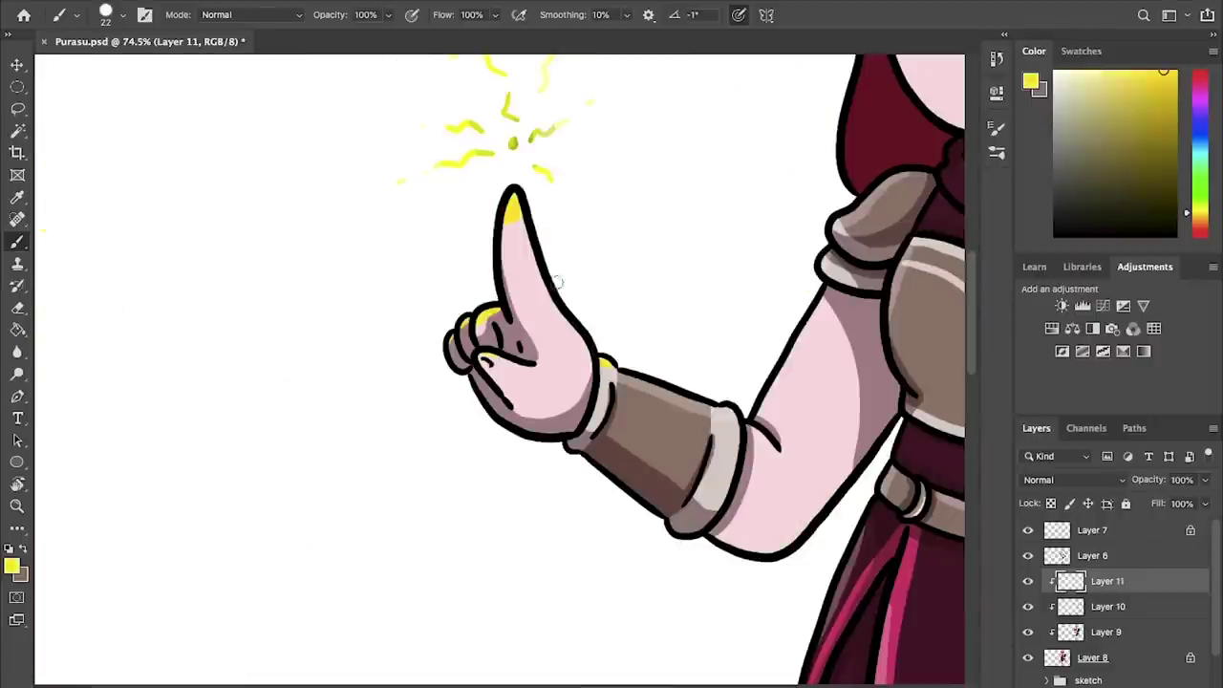
- Set the yellow light layer to Multiply blending at 40% opacity
key(v)
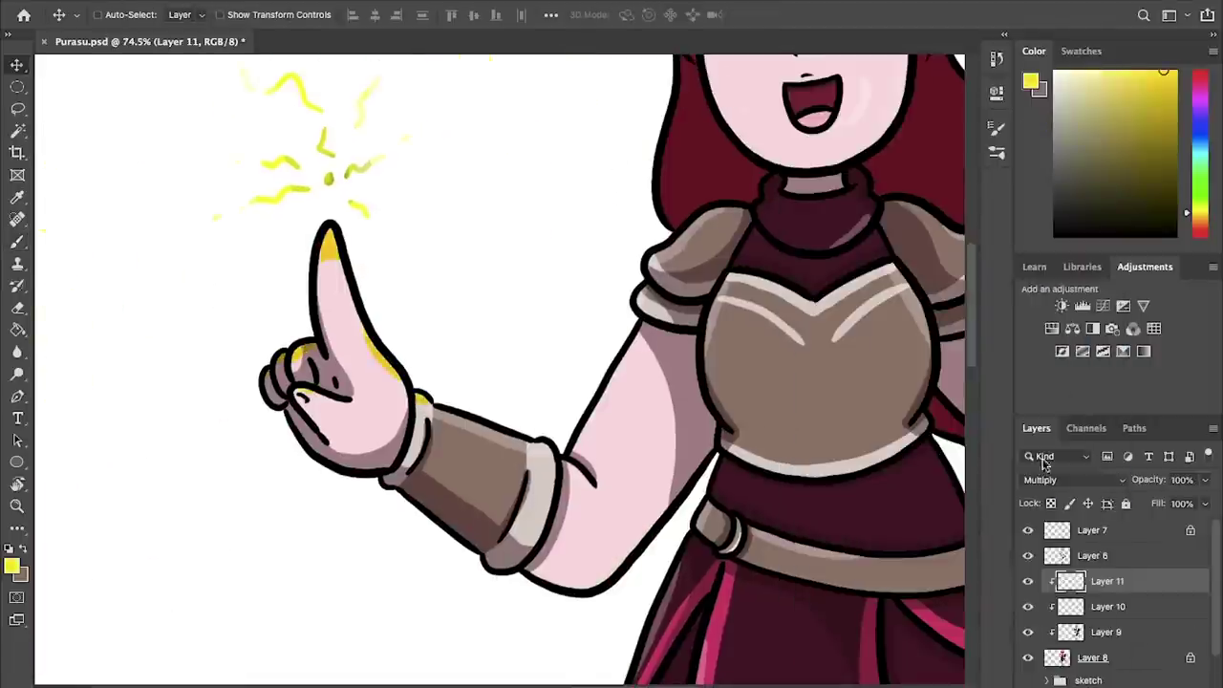
scroll(821, 375, down, 3)
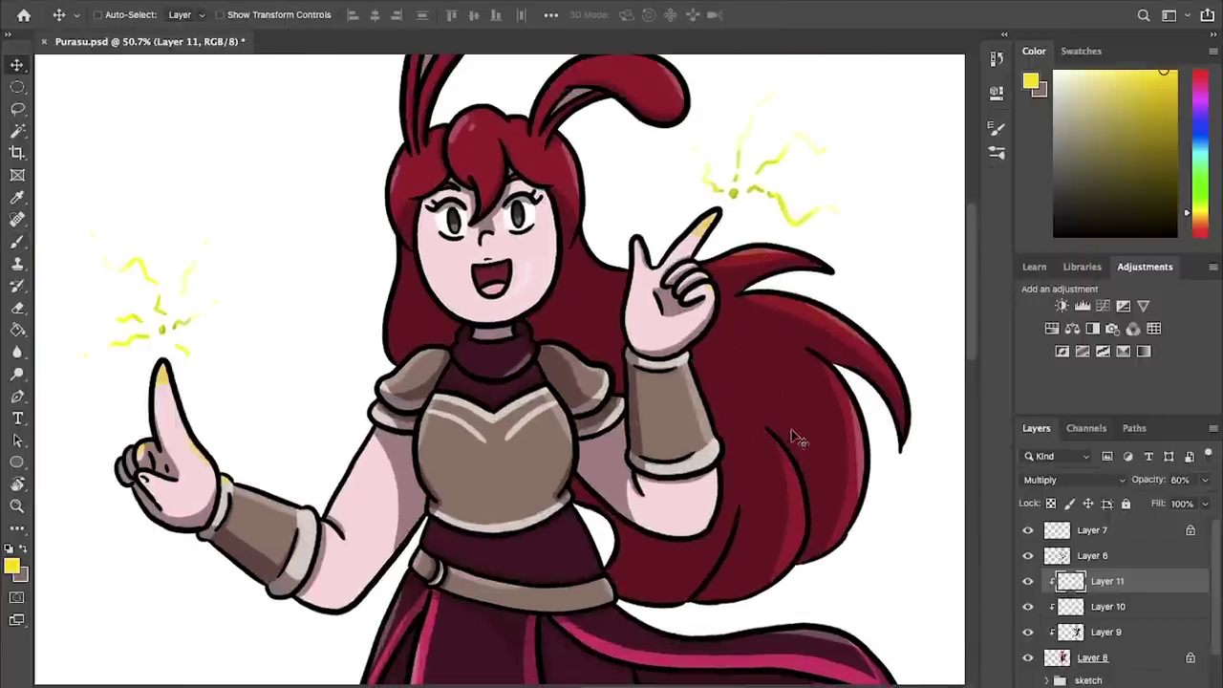
key(e)
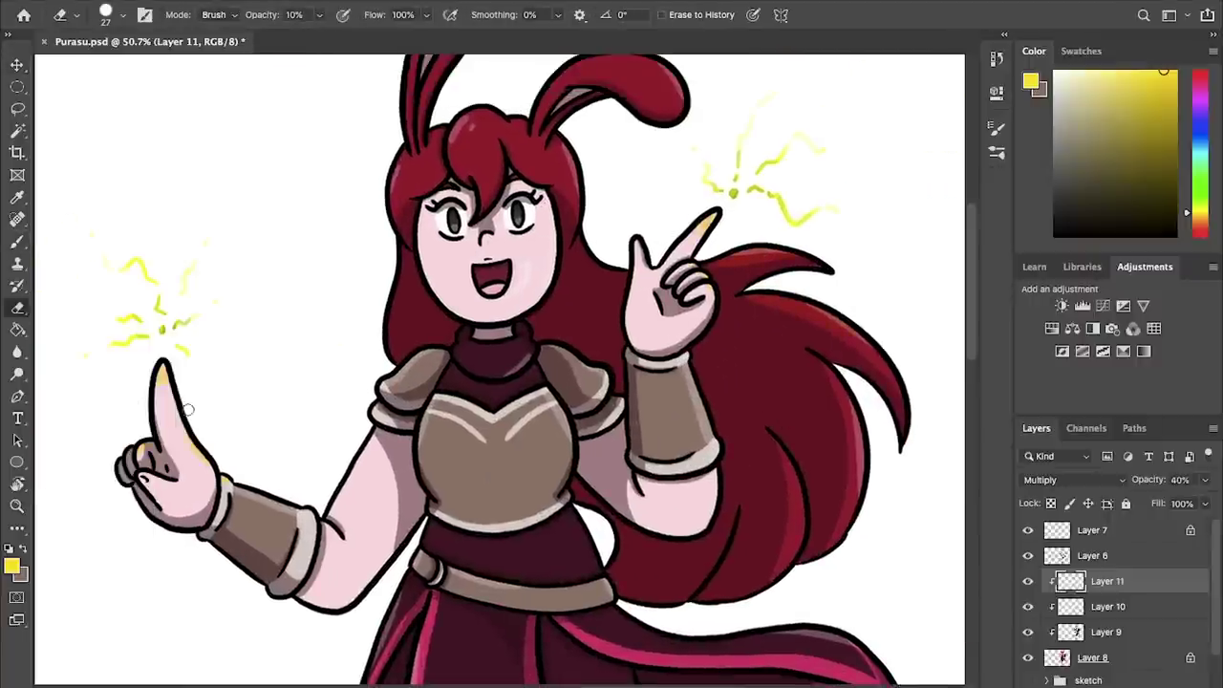
- Add a new layer above Layer 6 and paint thick yellow strokes over the sparks at both hands
key(ctrl+shift+alt+n)
mouse_move(277, 210)
mouse_down()
mouse_move(355, 259)
mouse_move(429, 370)
mouse_up()
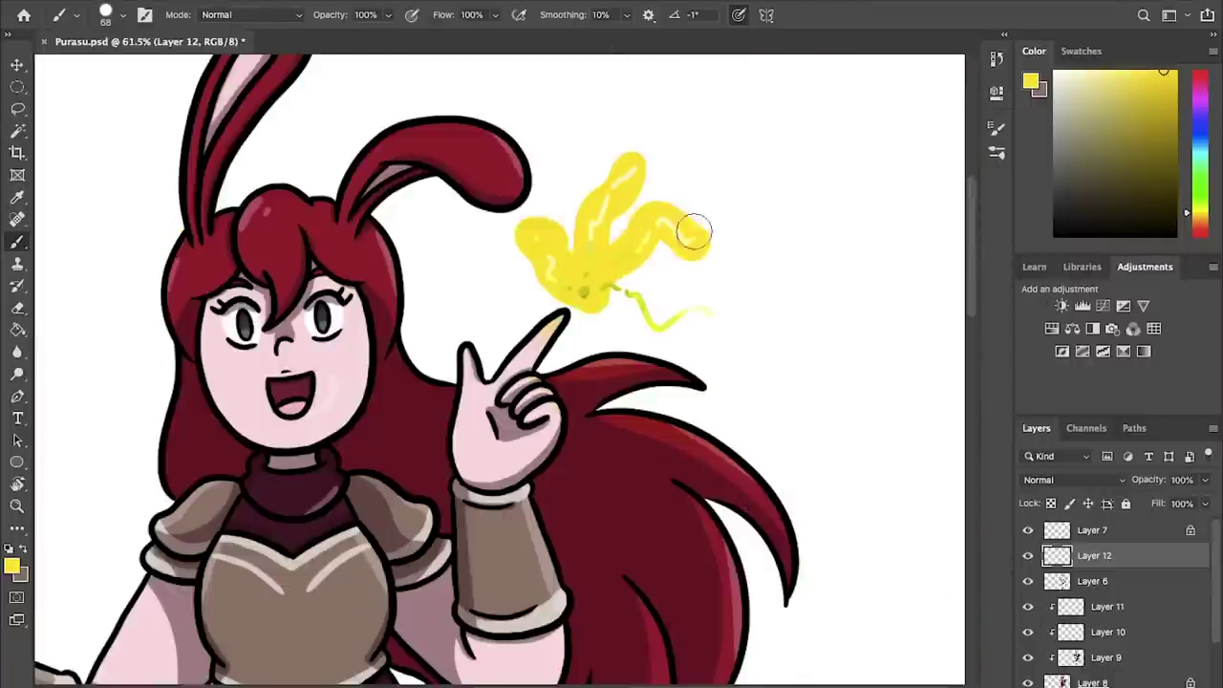
- Soften the yellow glow with a Gaussian Blur, set its layer's opacity to 30%, and select Layer 7
mouse_move(410, 172)
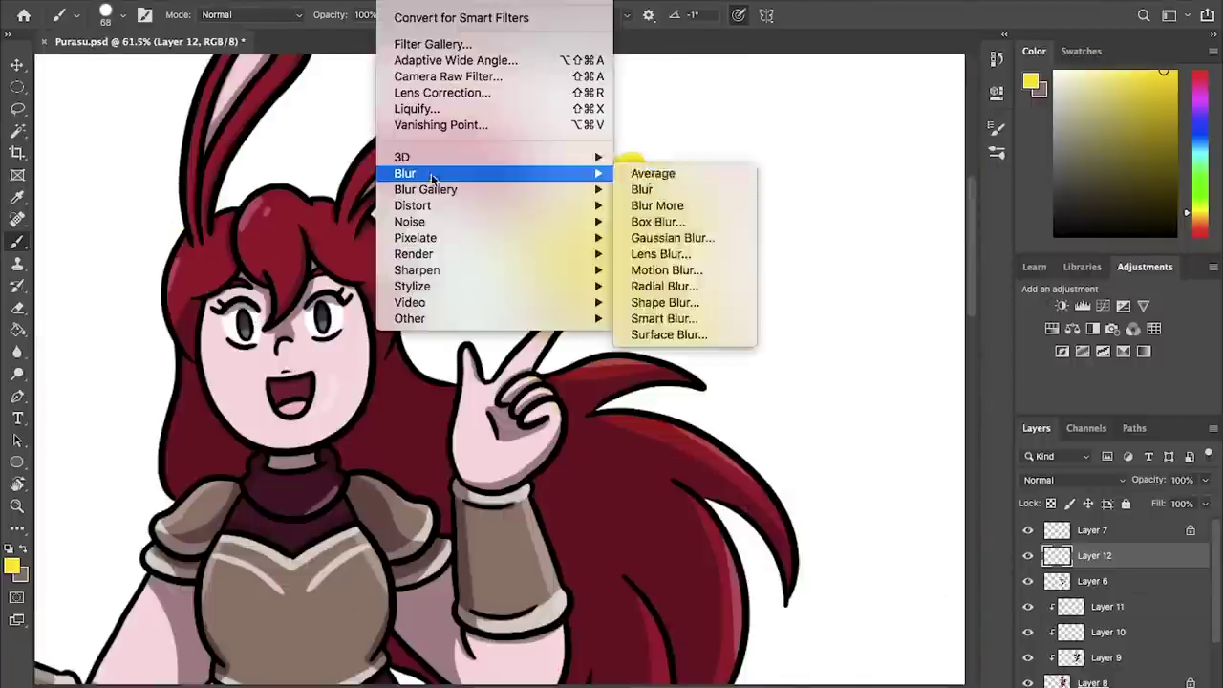
click(668, 248)
drag(745, 405, 892, 240)
text(4.3)
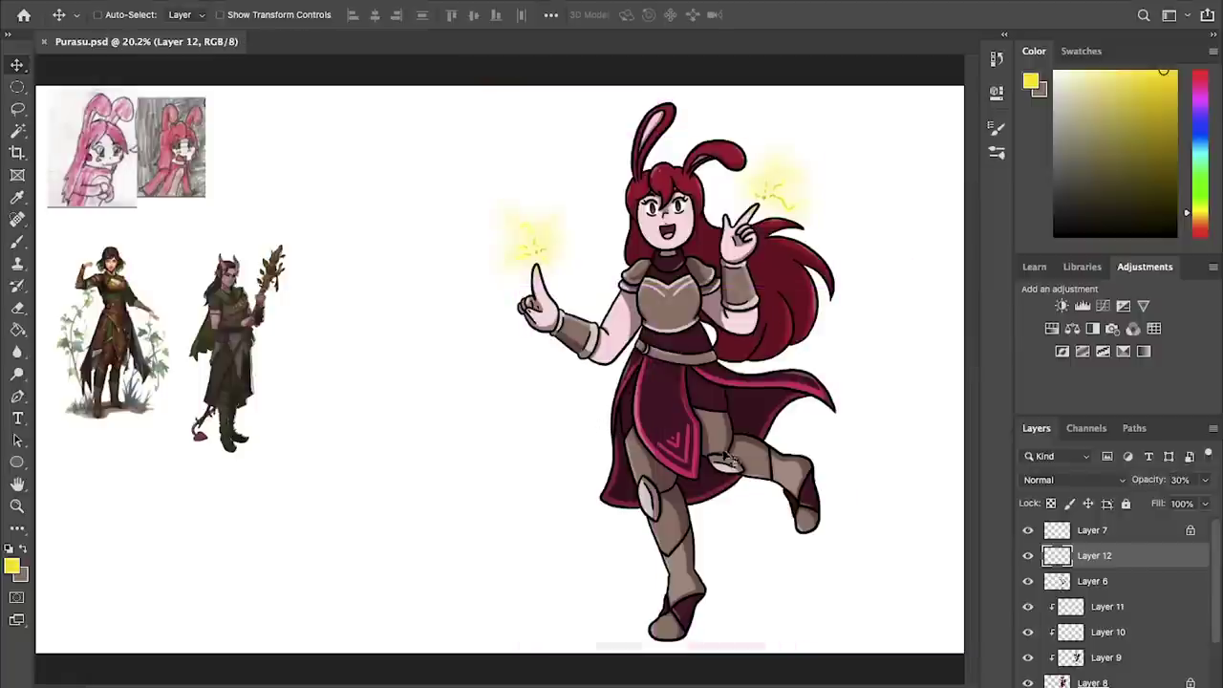
click(1093, 530)
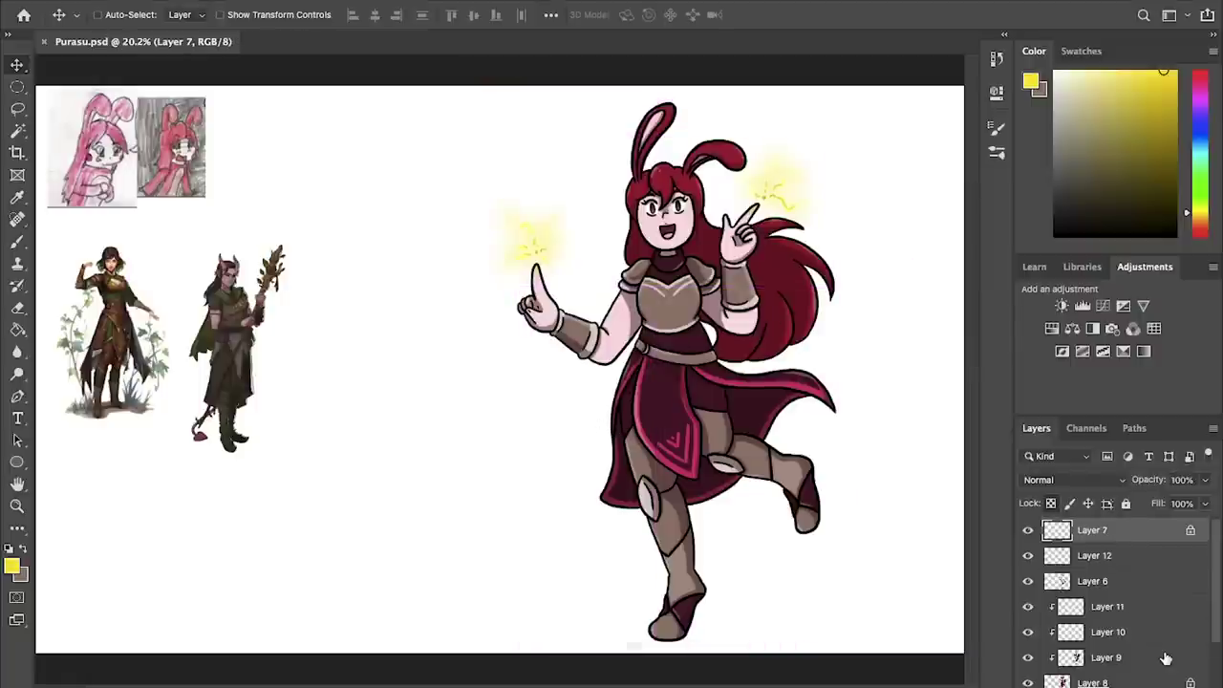